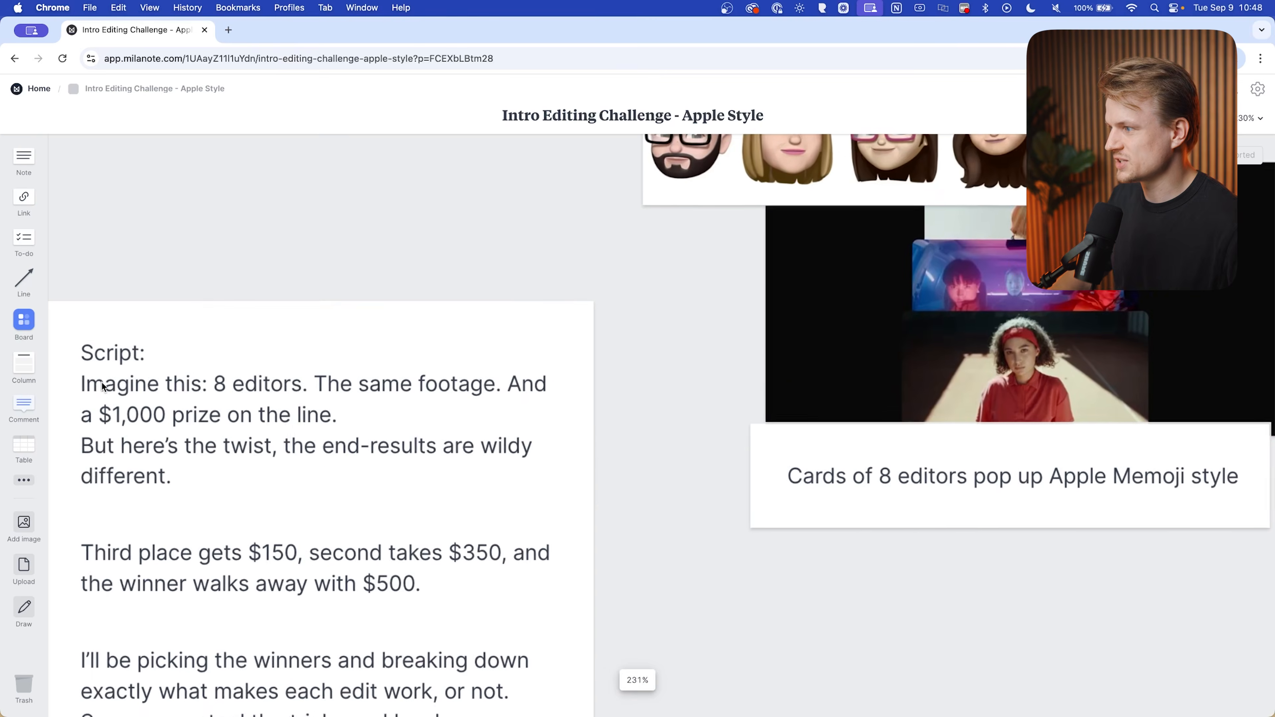
Read the script note on the Intro Editing Challenge - Apple Style board
scroll(327, 368, left, 2)
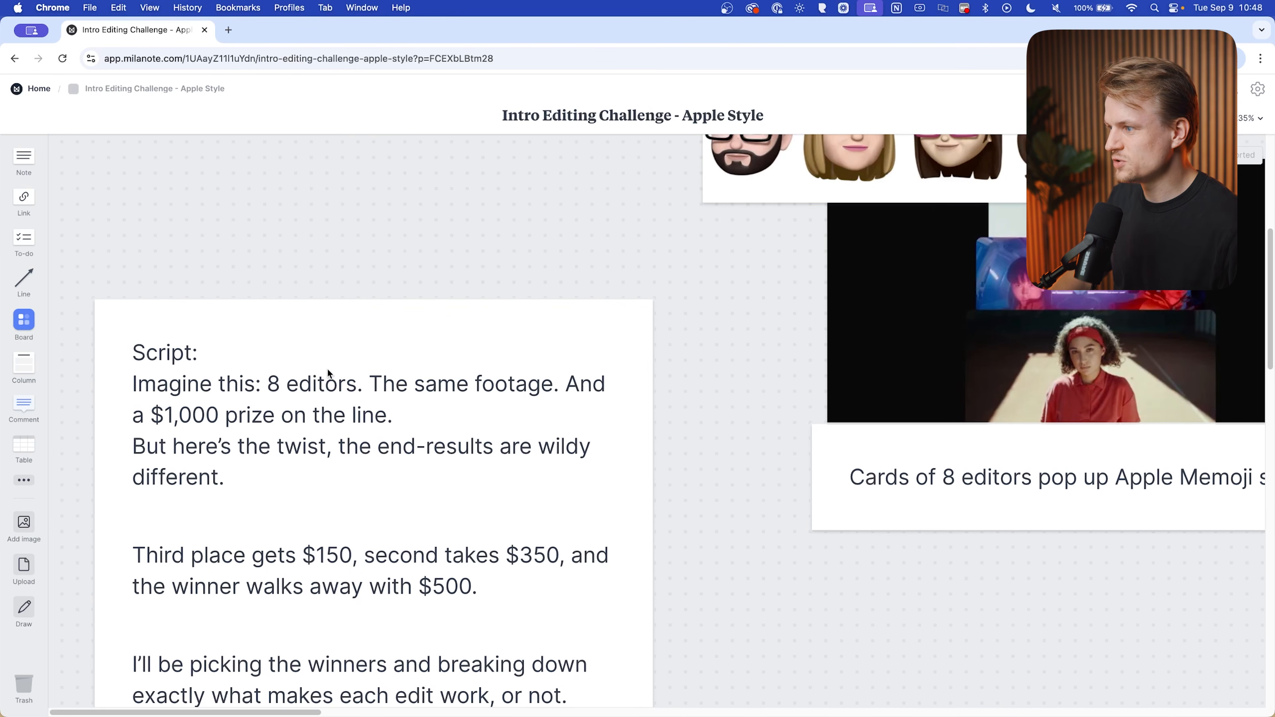
scroll(346, 369, down, 3)
click(254, 239)
double_click(427, 236)
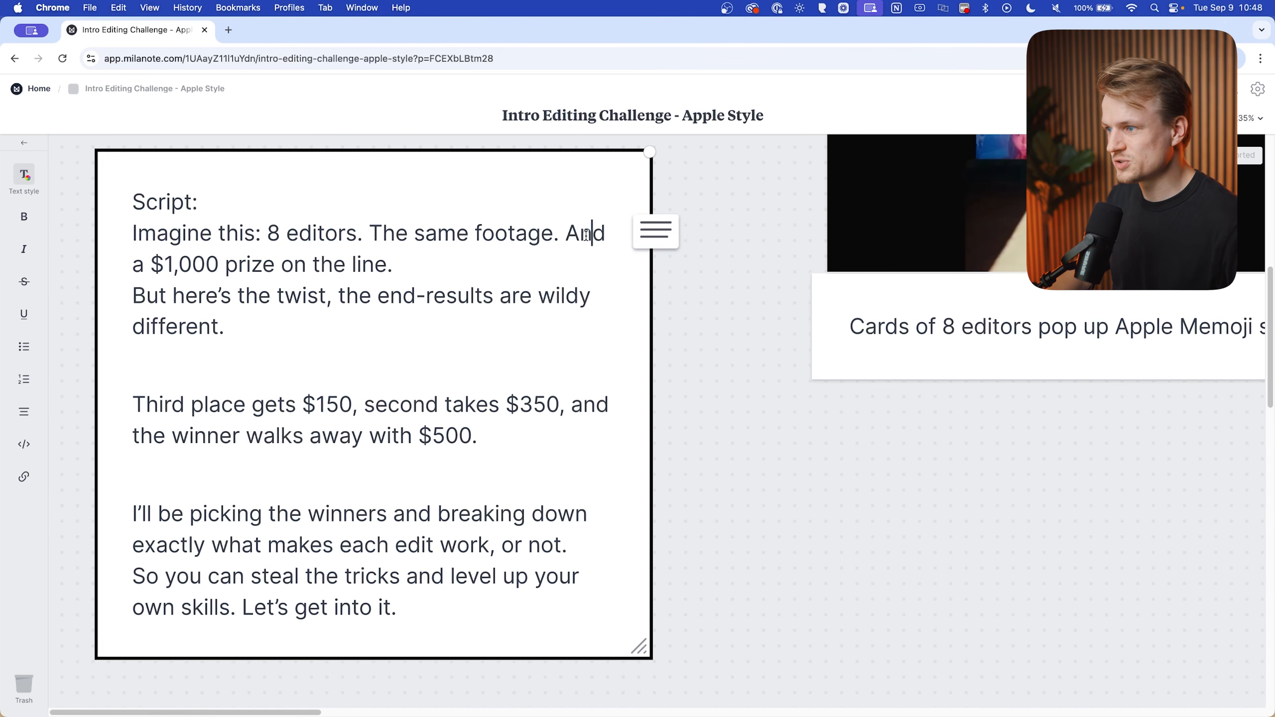
key(Escape)
scroll(419, 331, down, 3)
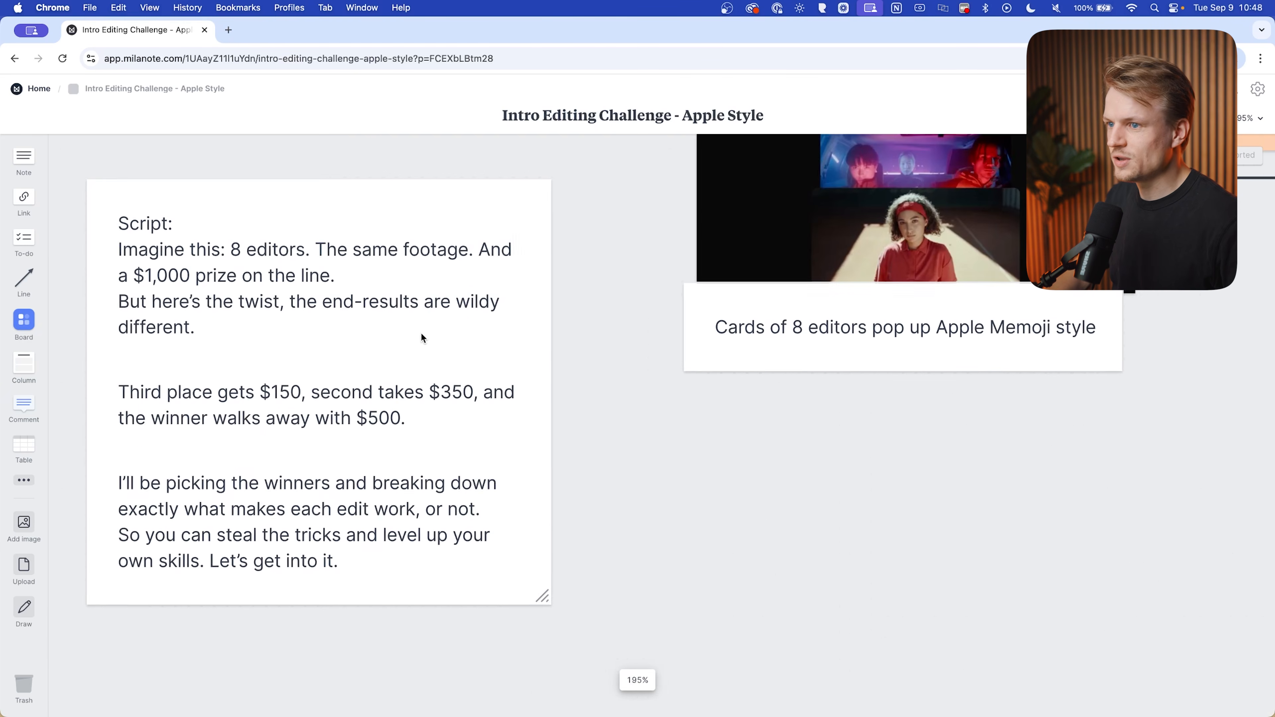
scroll(878, 313, down, 5)
scroll(880, 314, down, 2)
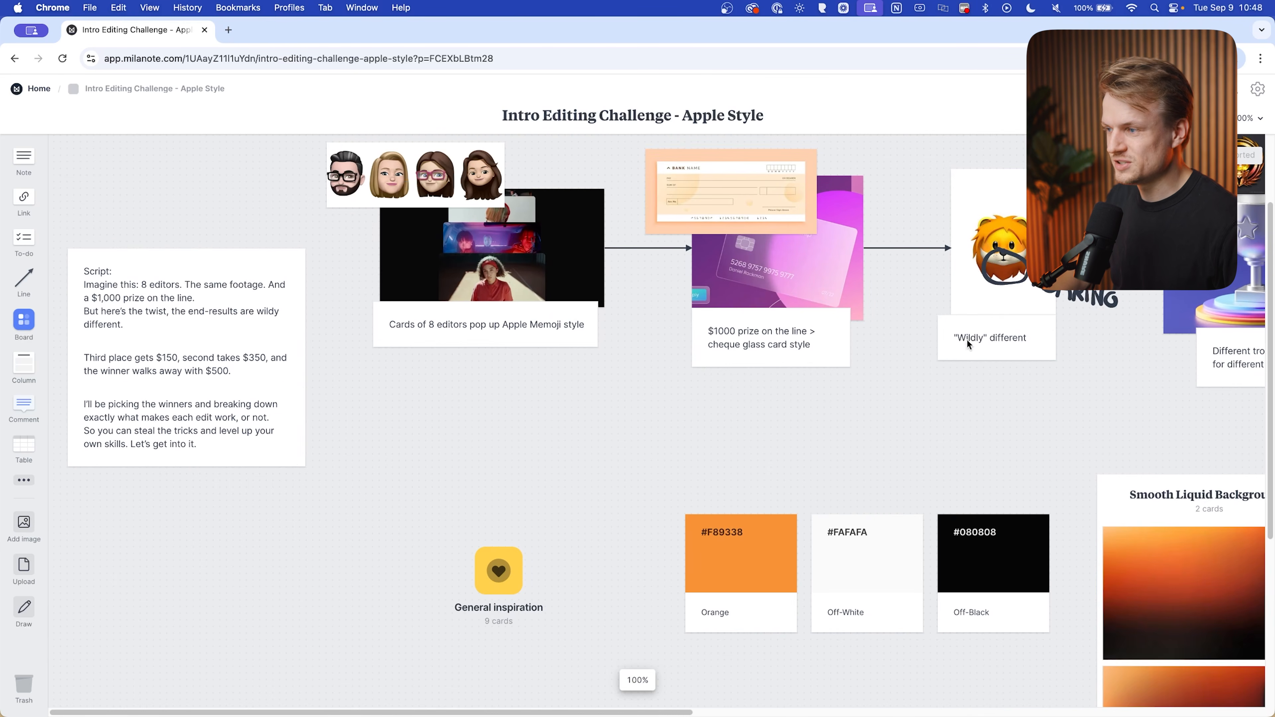
Examine the sequence of storyboard cards, including the Memoji editor cards, prize cheque, "Wildly" different and trophy ideas
scroll(161, 247, up, 5)
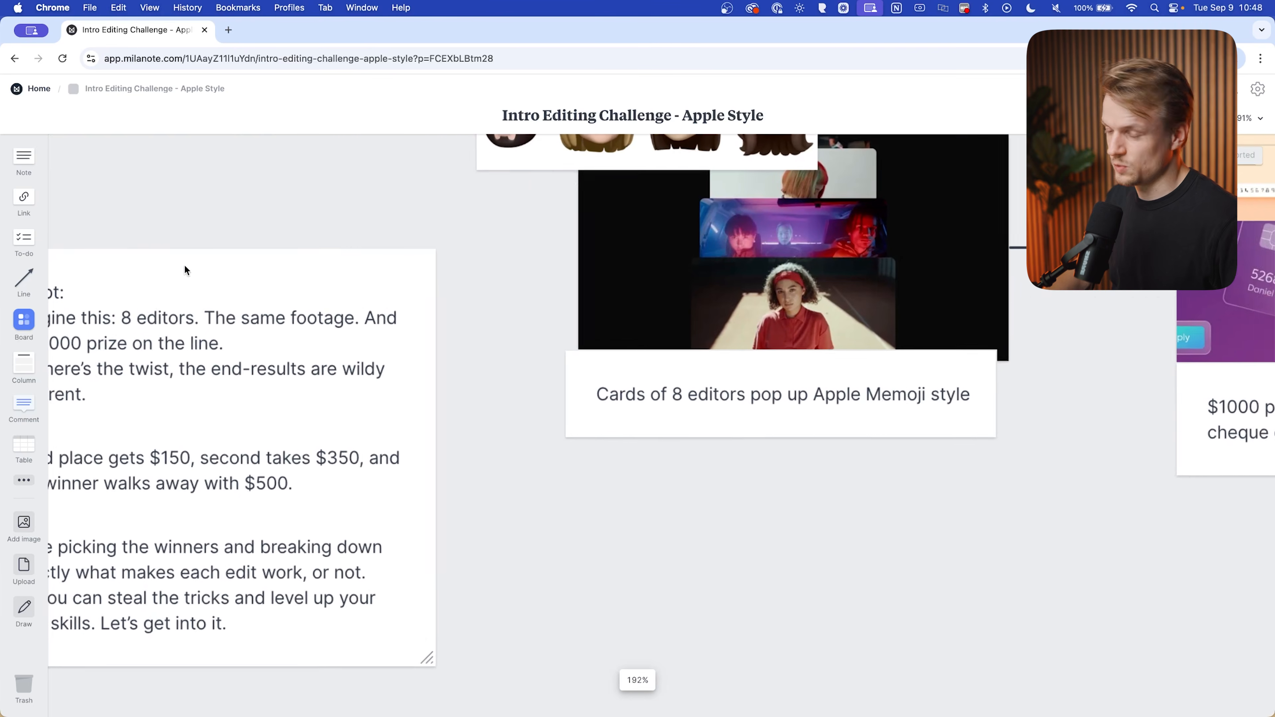
scroll(487, 317, right, 5)
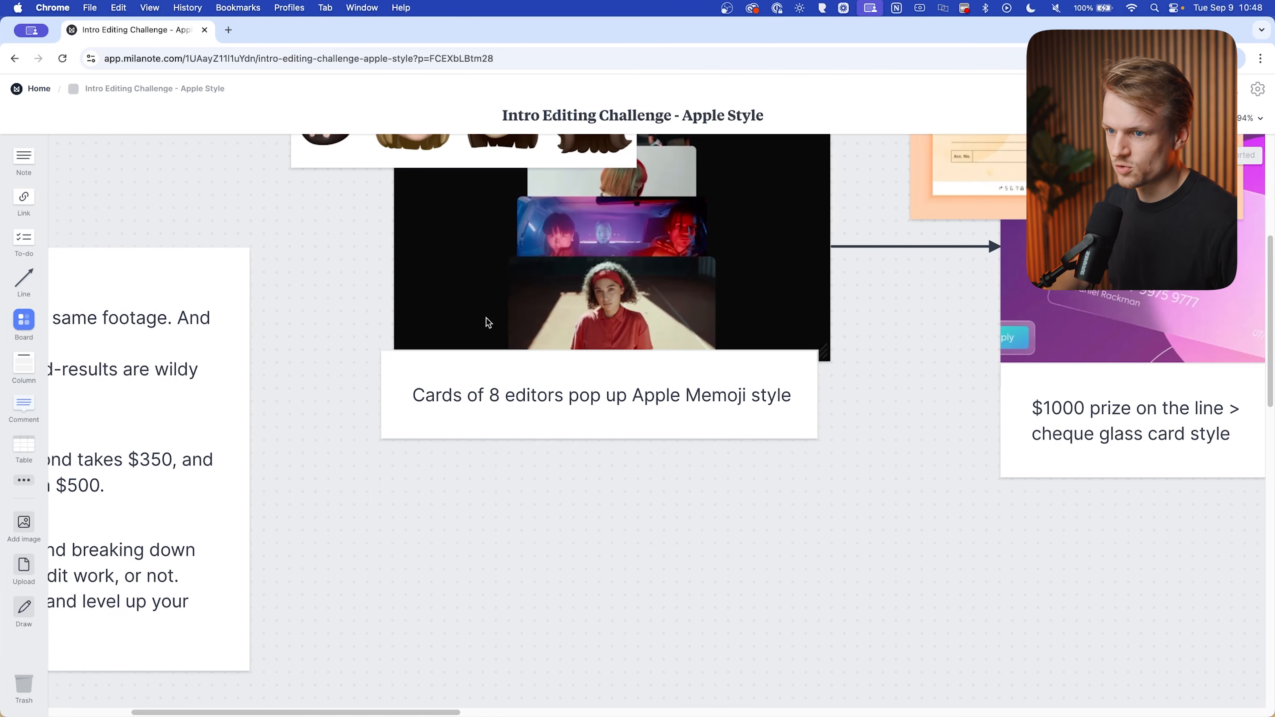
scroll(486, 317, down, 5)
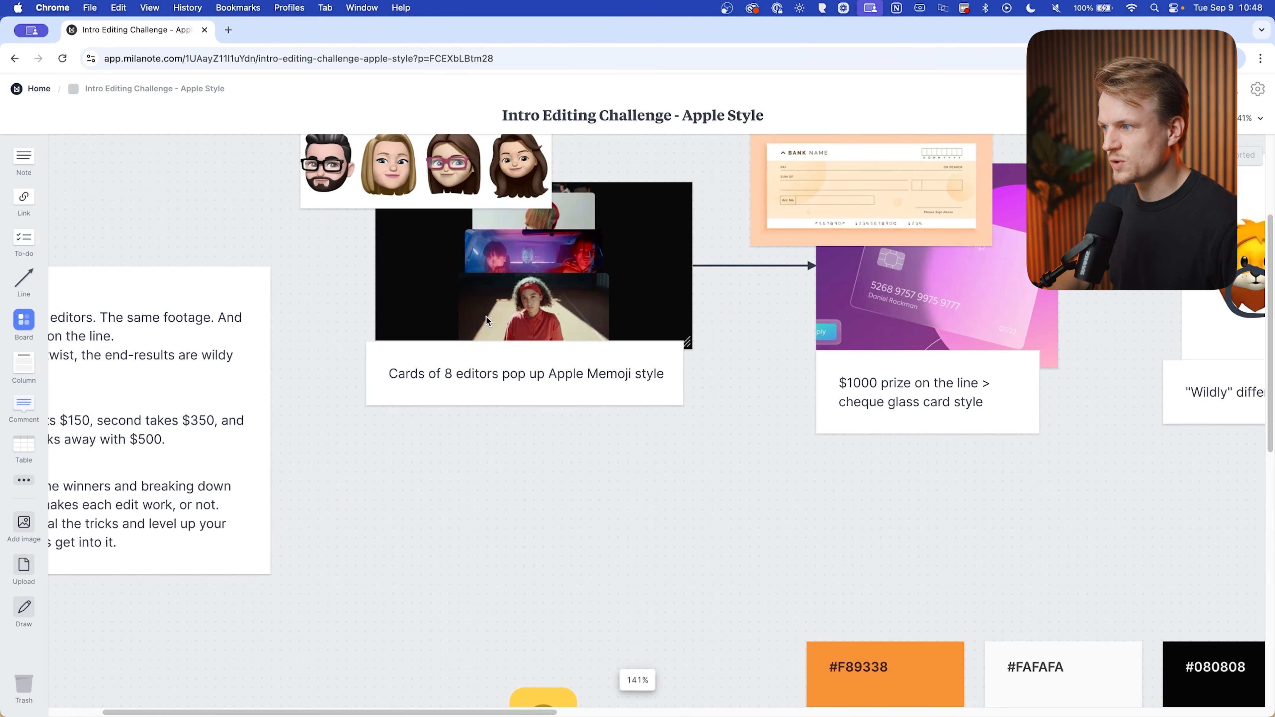
scroll(561, 256, down, 1)
scroll(555, 260, right, 5)
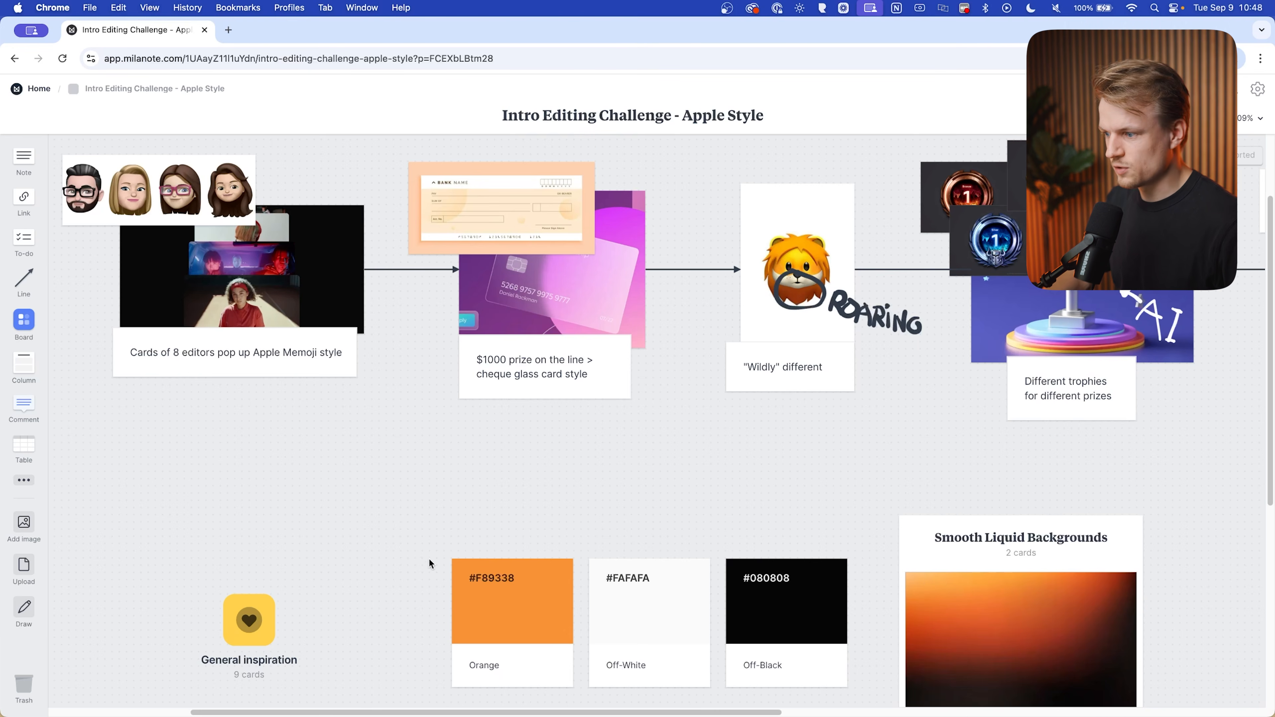
Review the colour palette, the Smooth Liquid Backgrounds column and the production to-do list
scroll(429, 563, up, 4)
drag(463, 315, 1034, 510)
scroll(901, 451, right, 8)
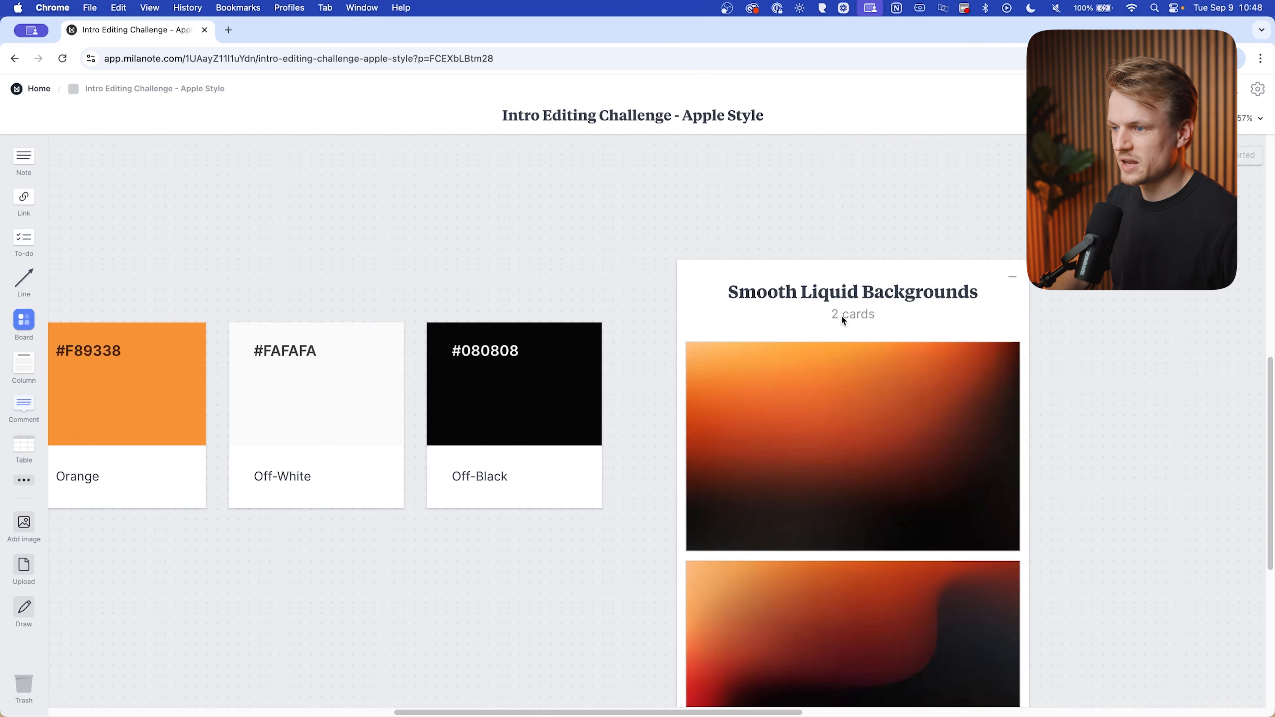
scroll(814, 350, right, 3)
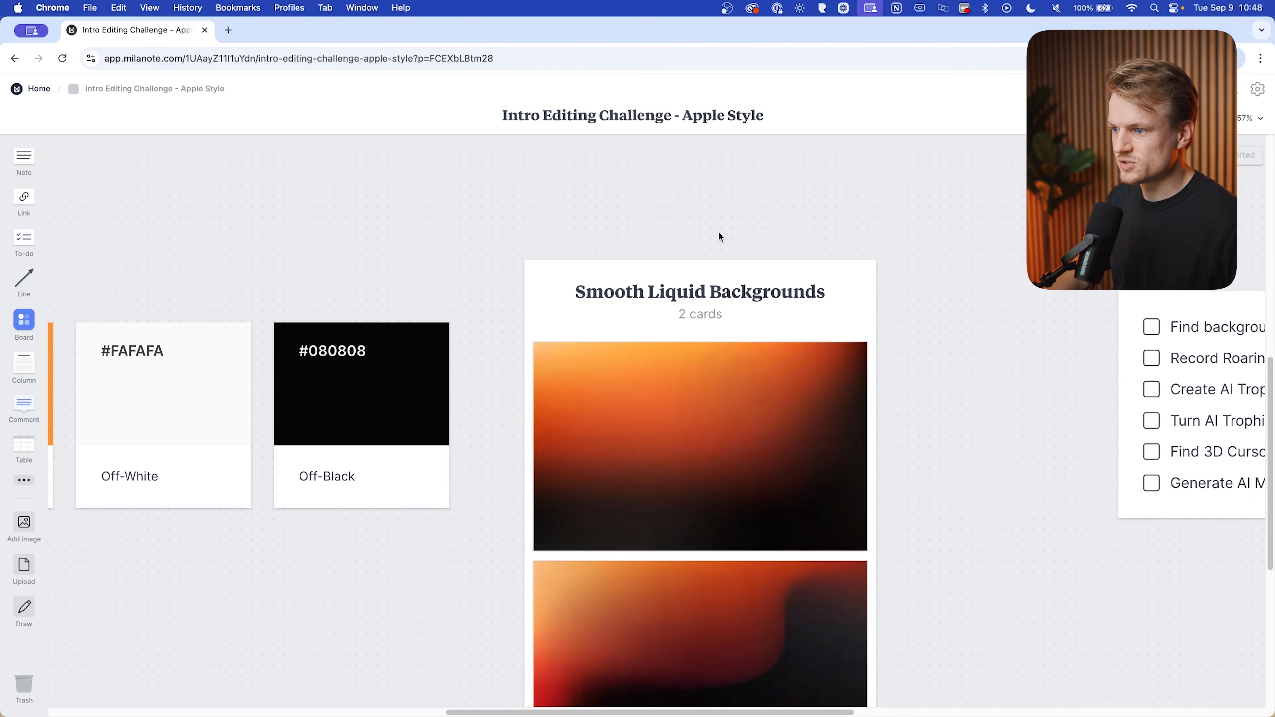
scroll(733, 486, down, 5)
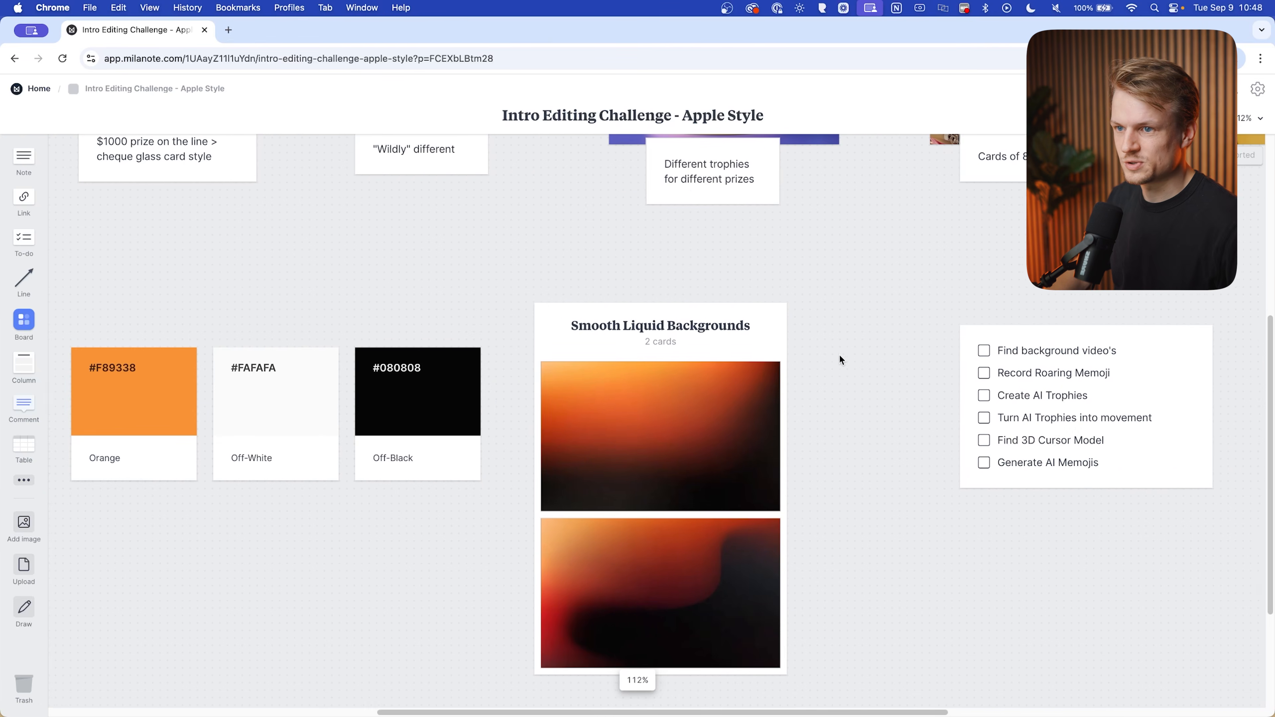
scroll(863, 342, right, 8)
drag(1101, 200, 876, 514)
click(997, 241)
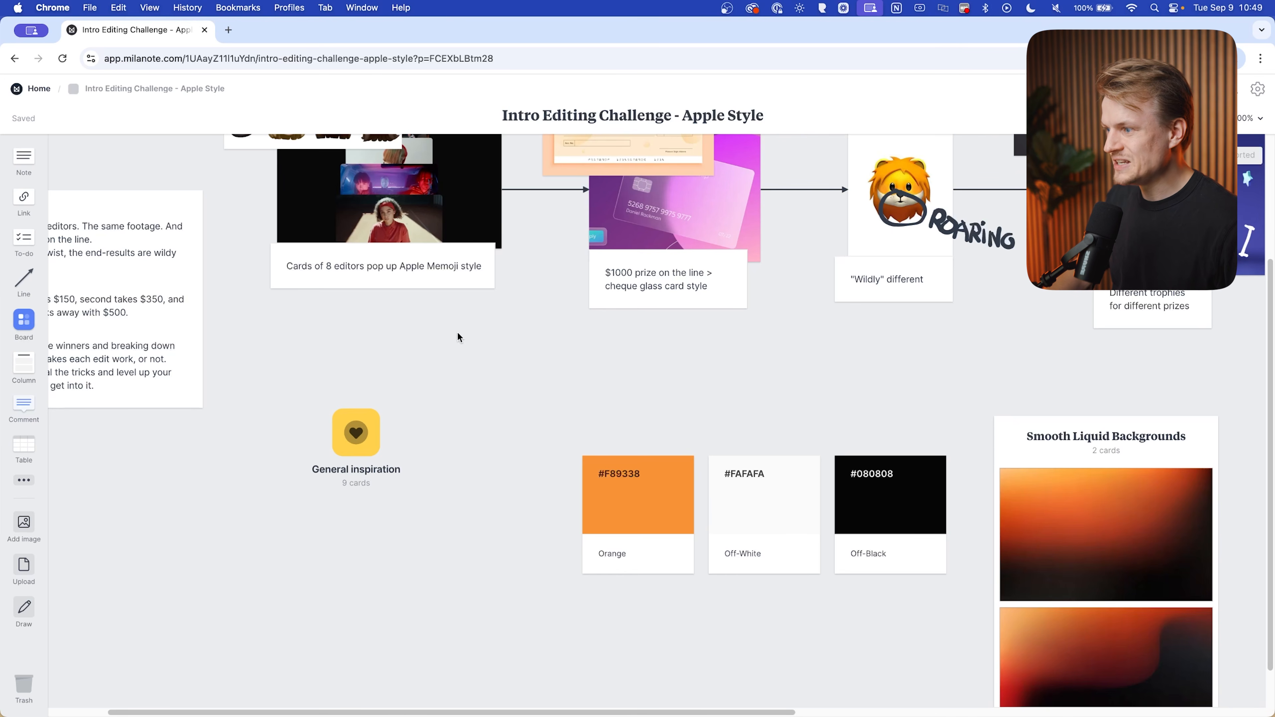
Open the General inspiration board and look through its reference cards
drag(457, 333, 304, 578)
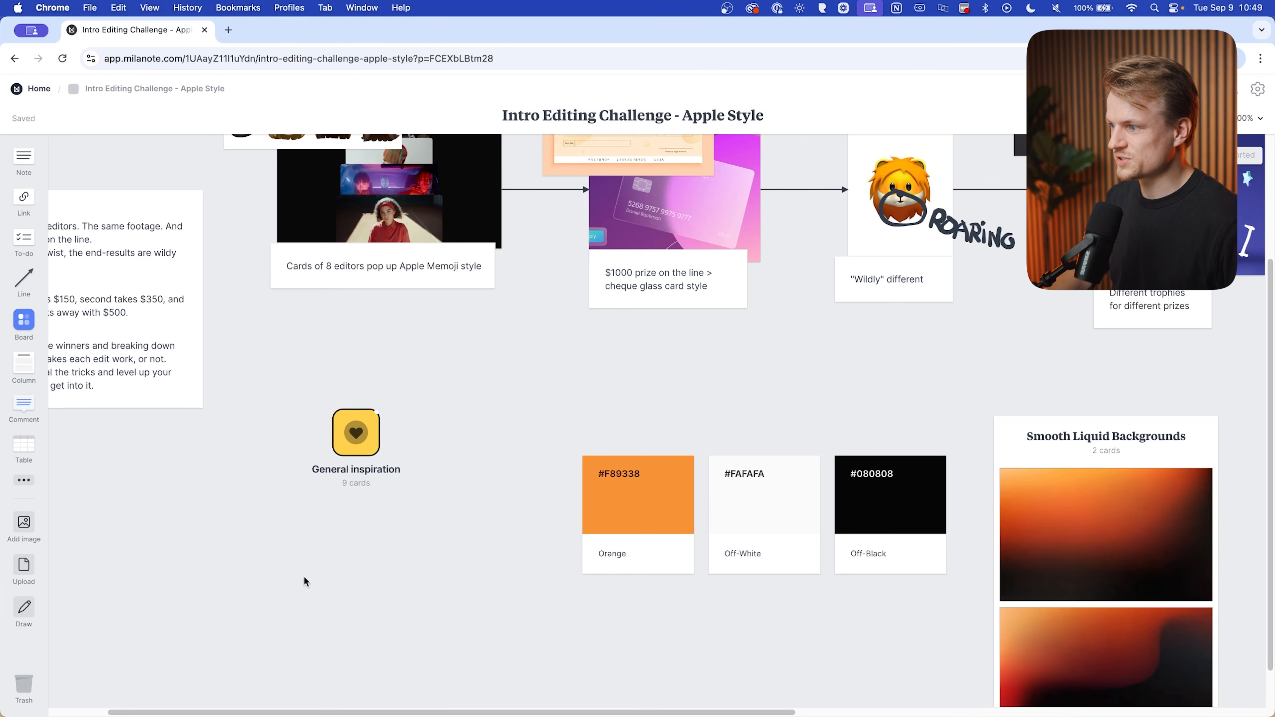
click(363, 432)
scroll(840, 406, down, 5)
scroll(355, 370, up, 5)
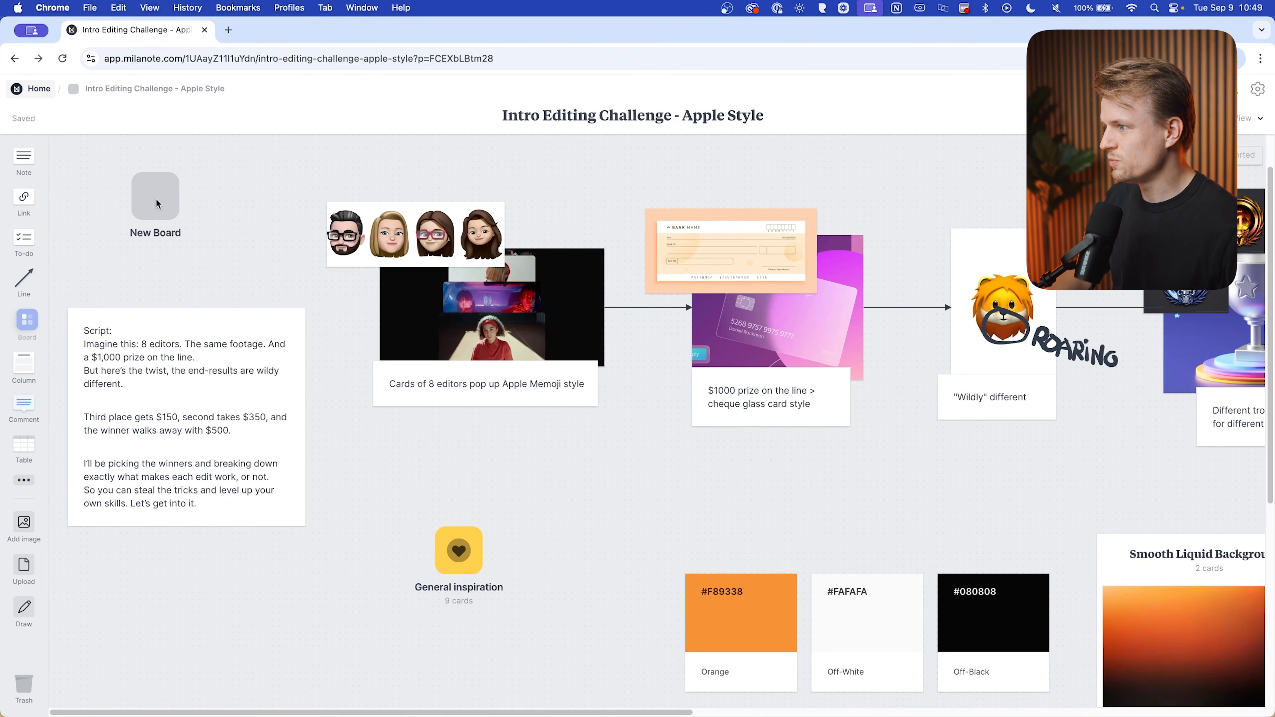
Add a board named "Apple Style Storyboard" above the script note, open it, and view the Motion Design template category
drag(206, 199, 207, 201)
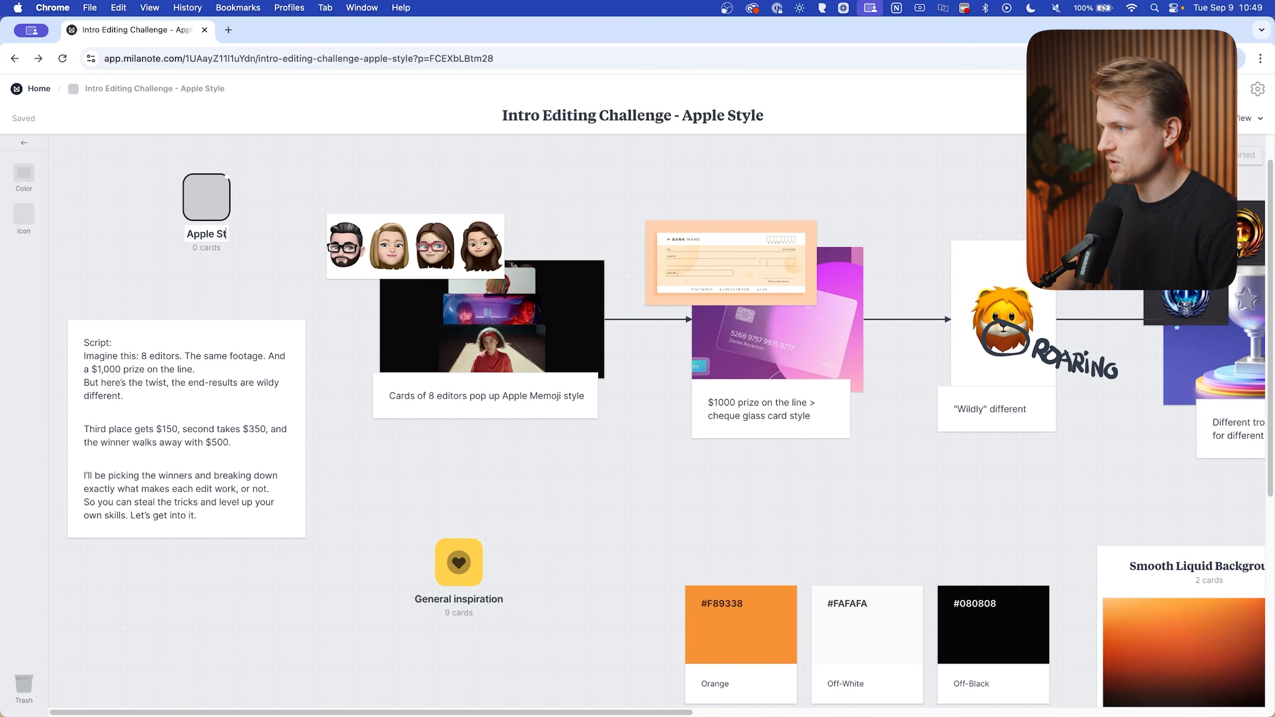
key(Return)
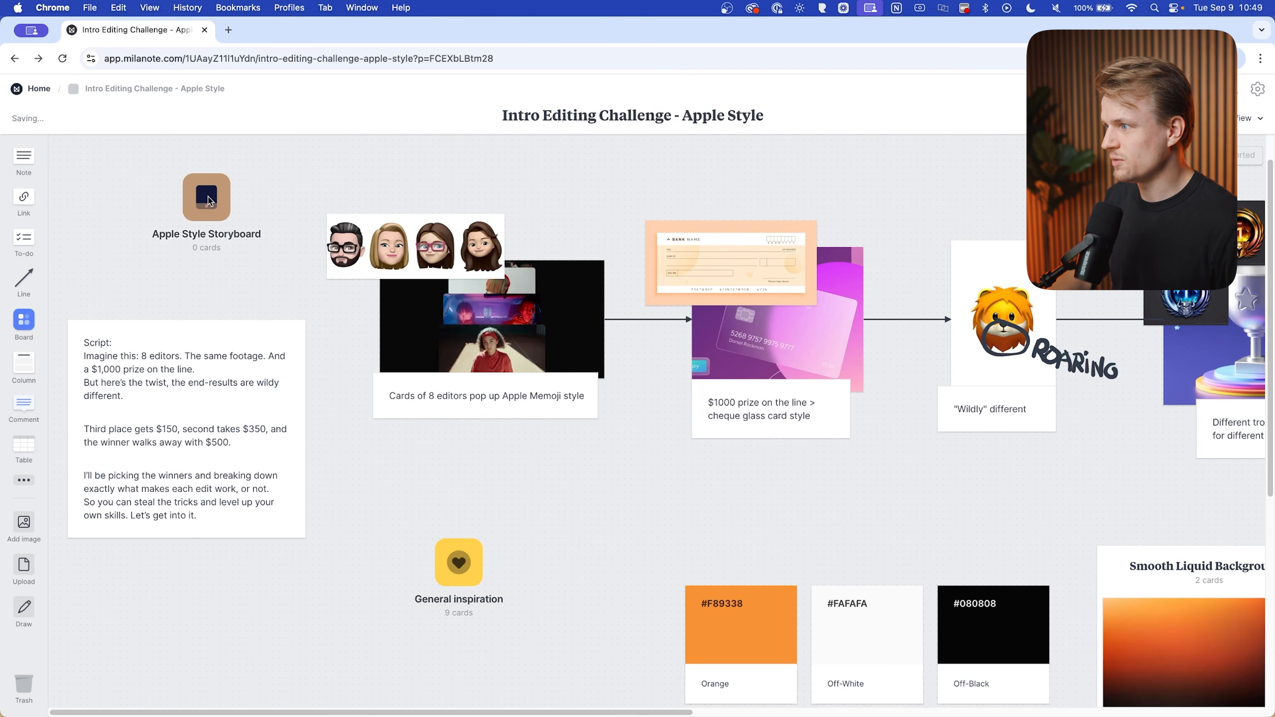
click(210, 201)
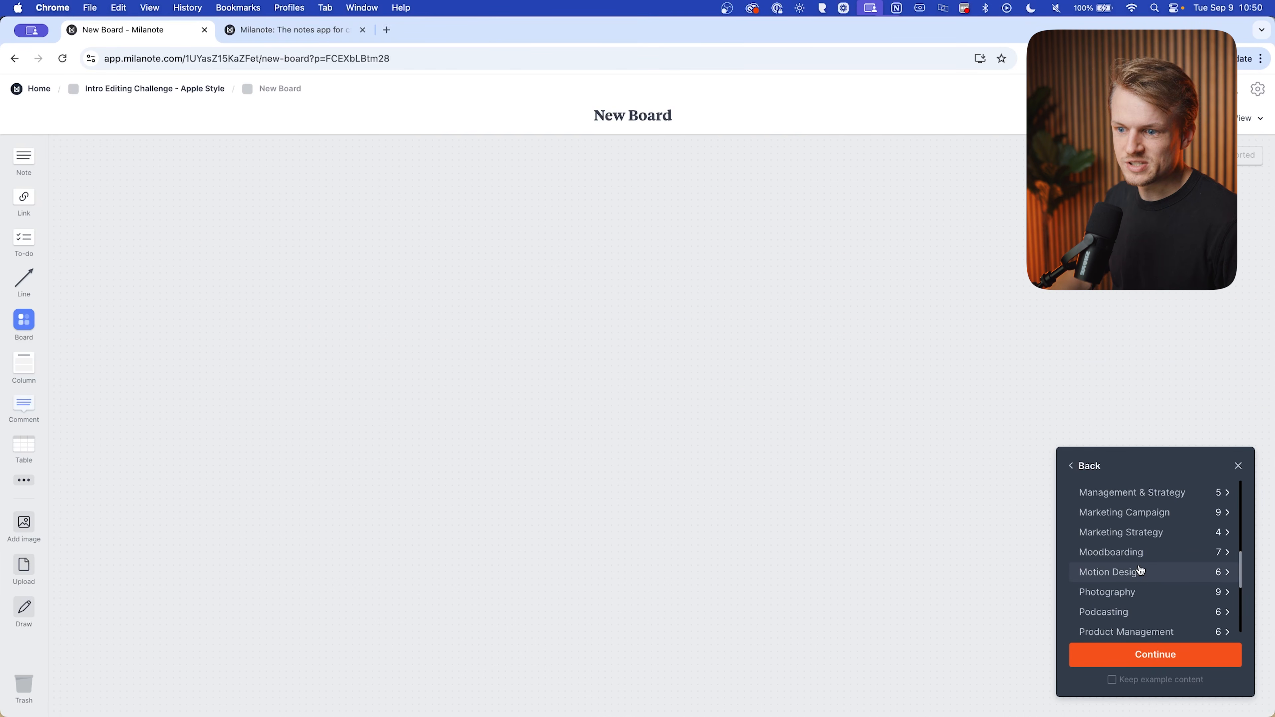
click(1138, 574)
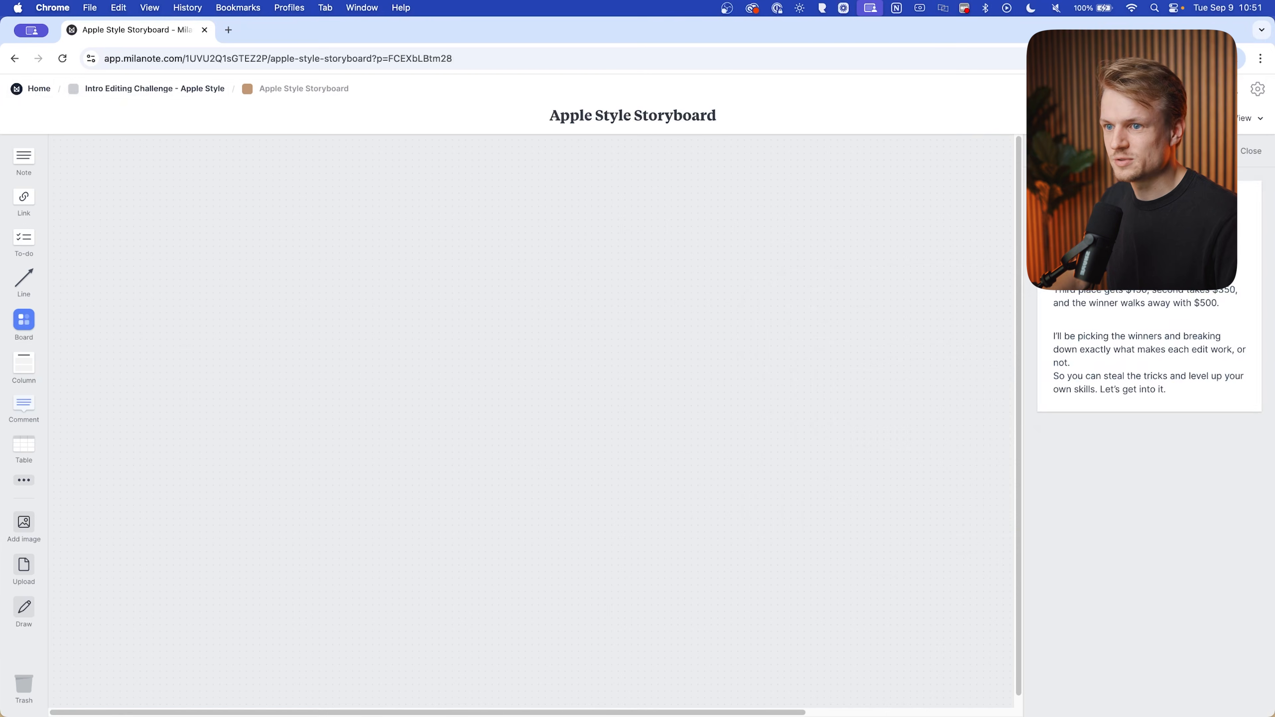
Place the unsorted script note on the Apple Style Storyboard canvas
drag(1200, 231, 243, 250)
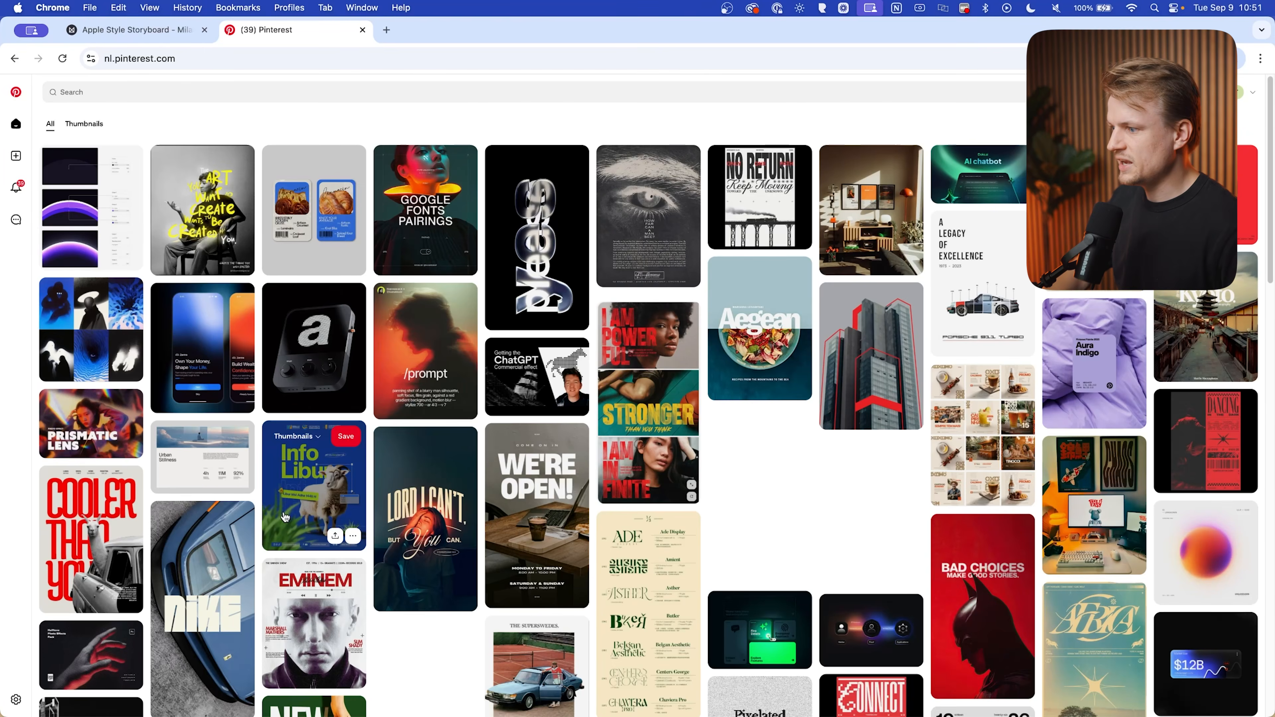
Browse the Pinterest home feed for design references and open the "AI Styled Button" pin
scroll(316, 595, down, 3)
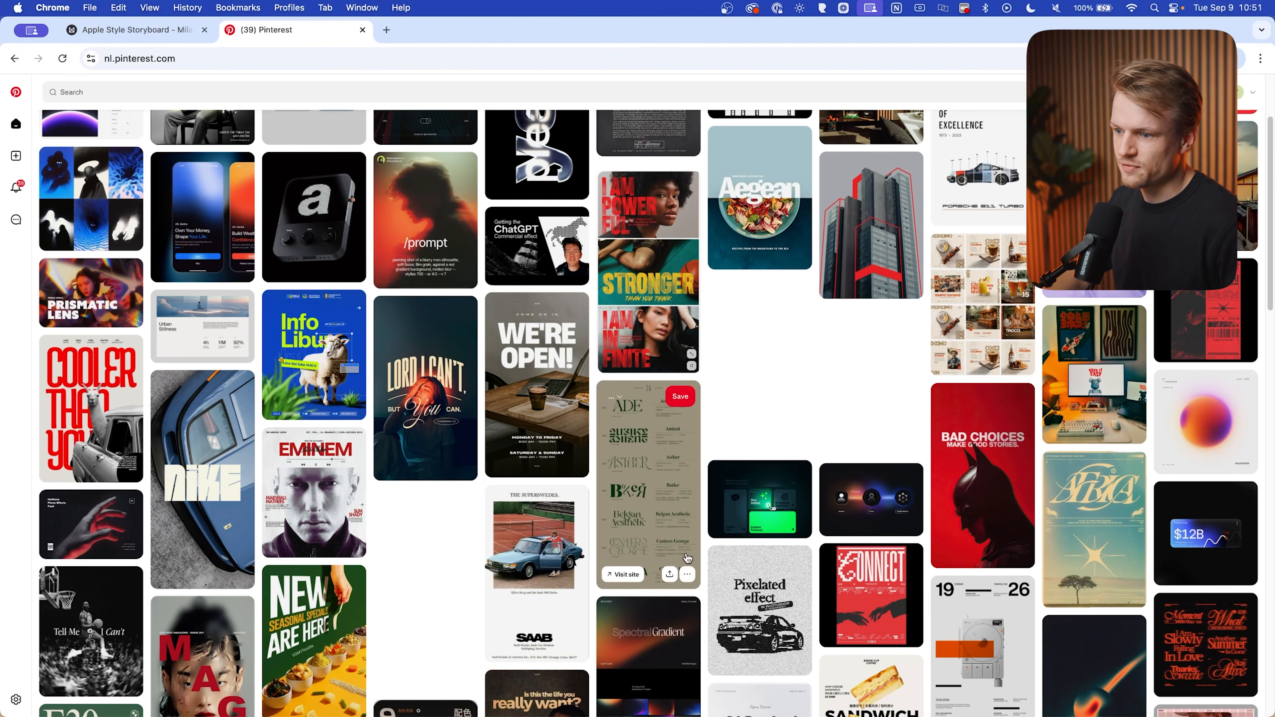
scroll(773, 450, down, 3)
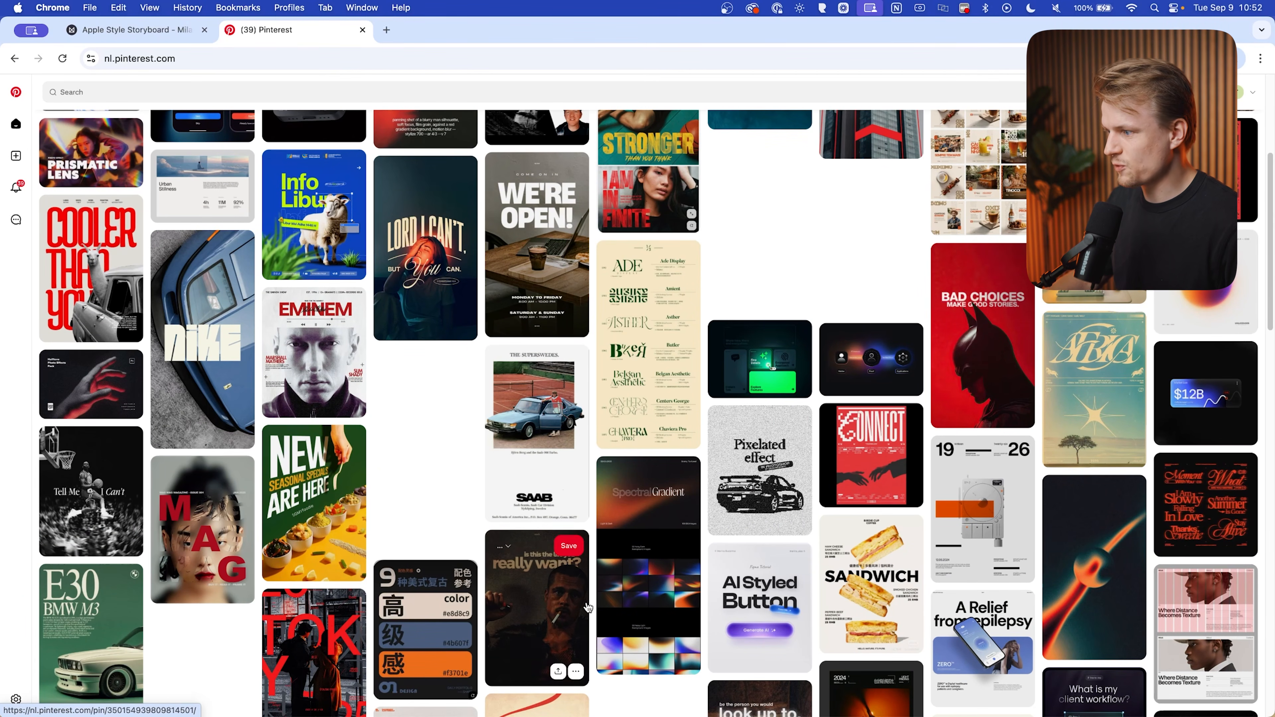
scroll(568, 603, down, 4)
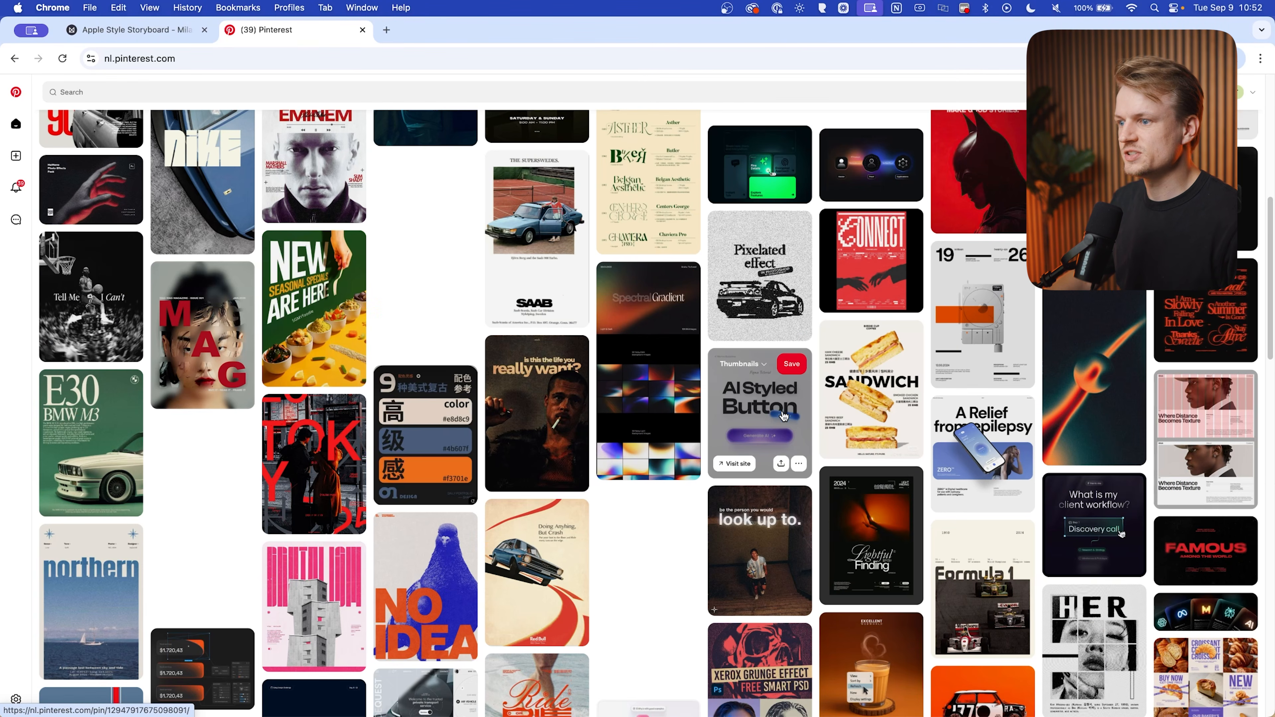
click(776, 410)
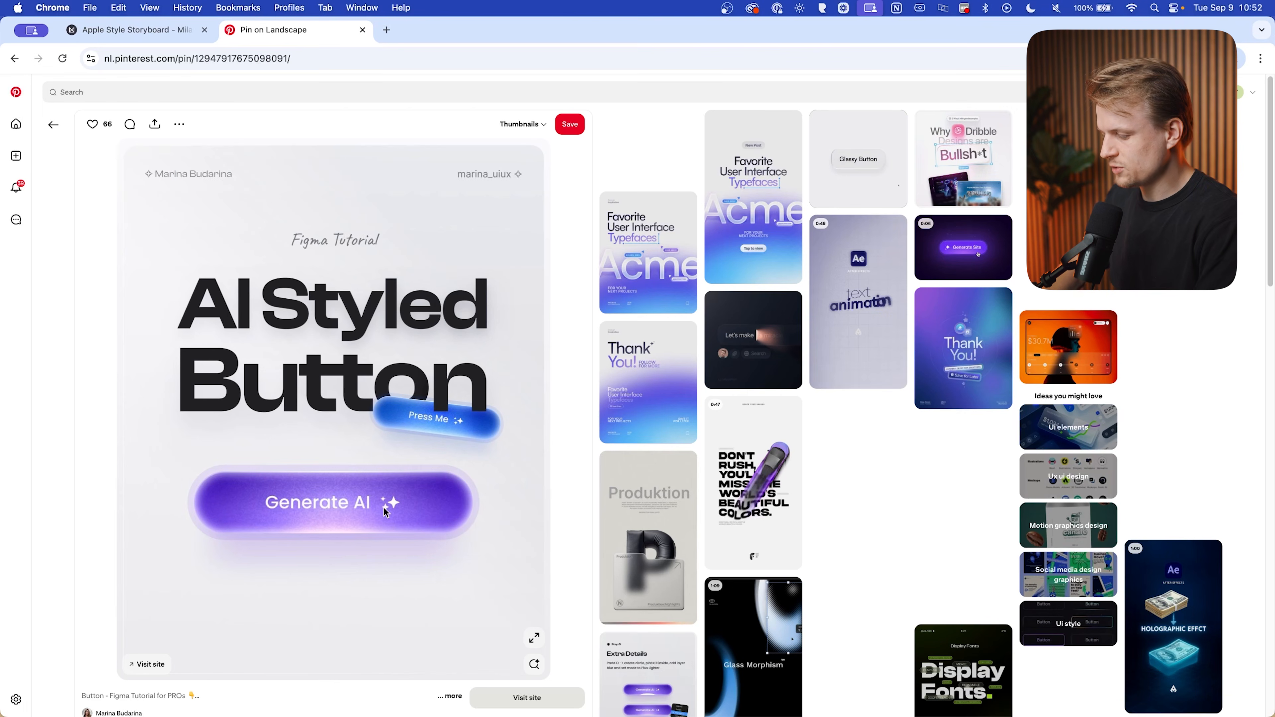
Capture the "AI Styled Button" design from the pin and paste it into the Apple Style Storyboard board in Milanote
key(super+shift+4)
drag(130, 173, 555, 630)
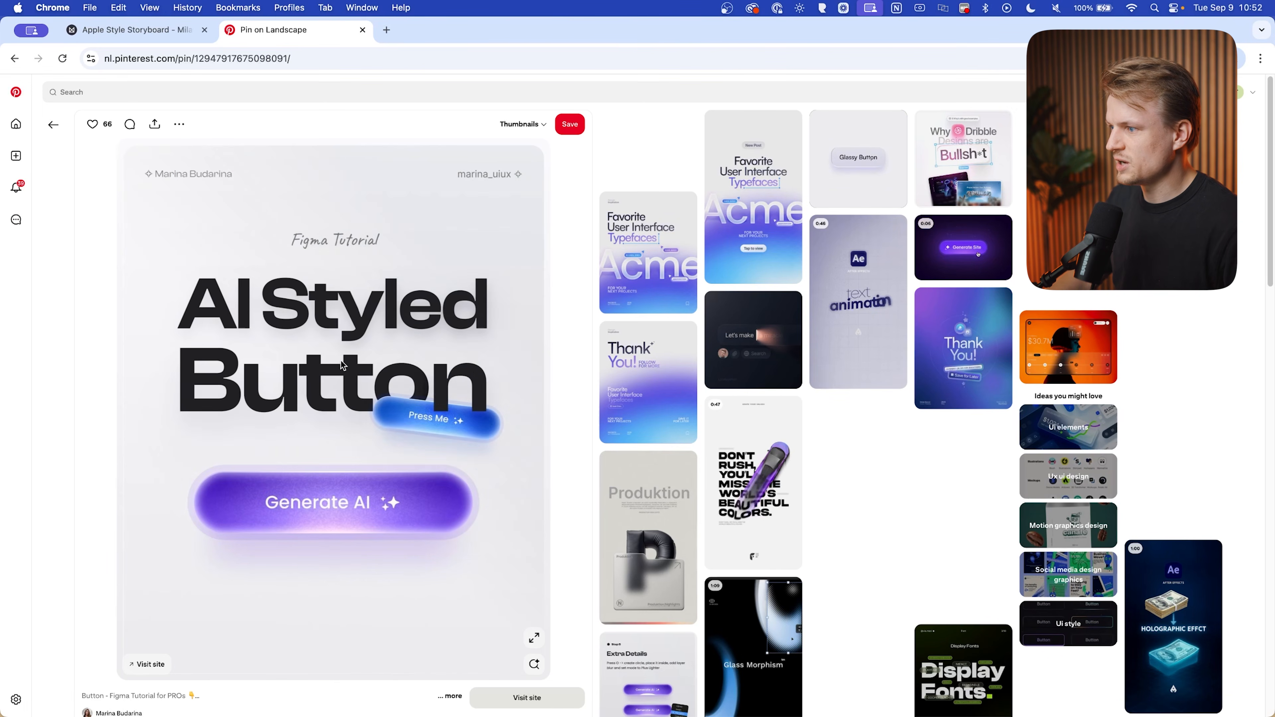
right_click(374, 324)
click(168, 31)
click(157, 35)
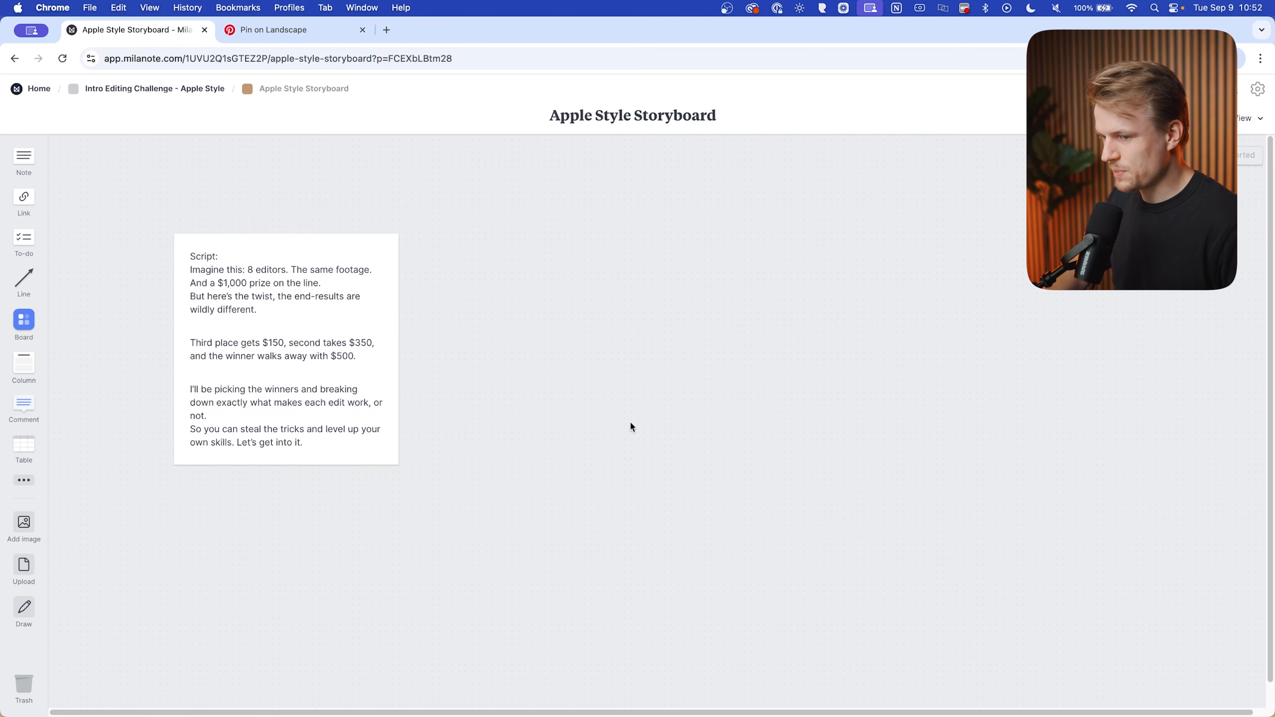
key(super+v)
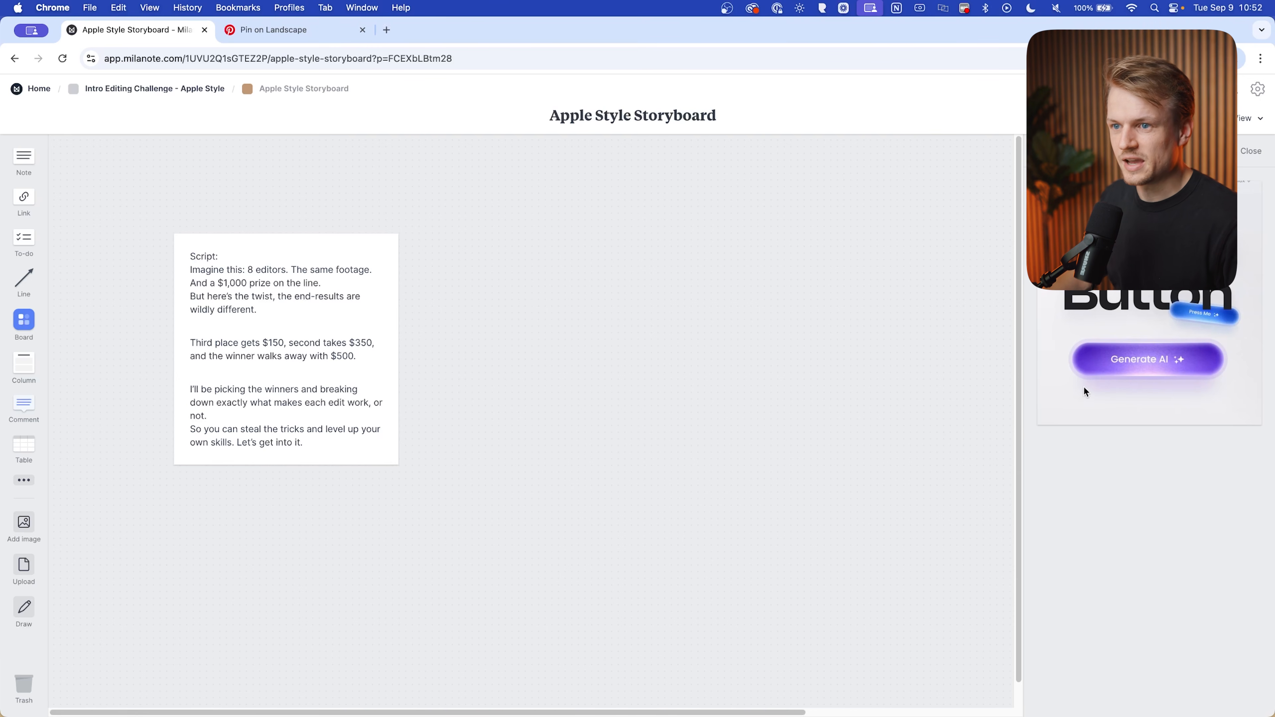
Open the "Favorite User Interface Typefaces" pin on Pinterest, copy its image, and paste it into the Milanote storyboard
key(ctrl+Tab)
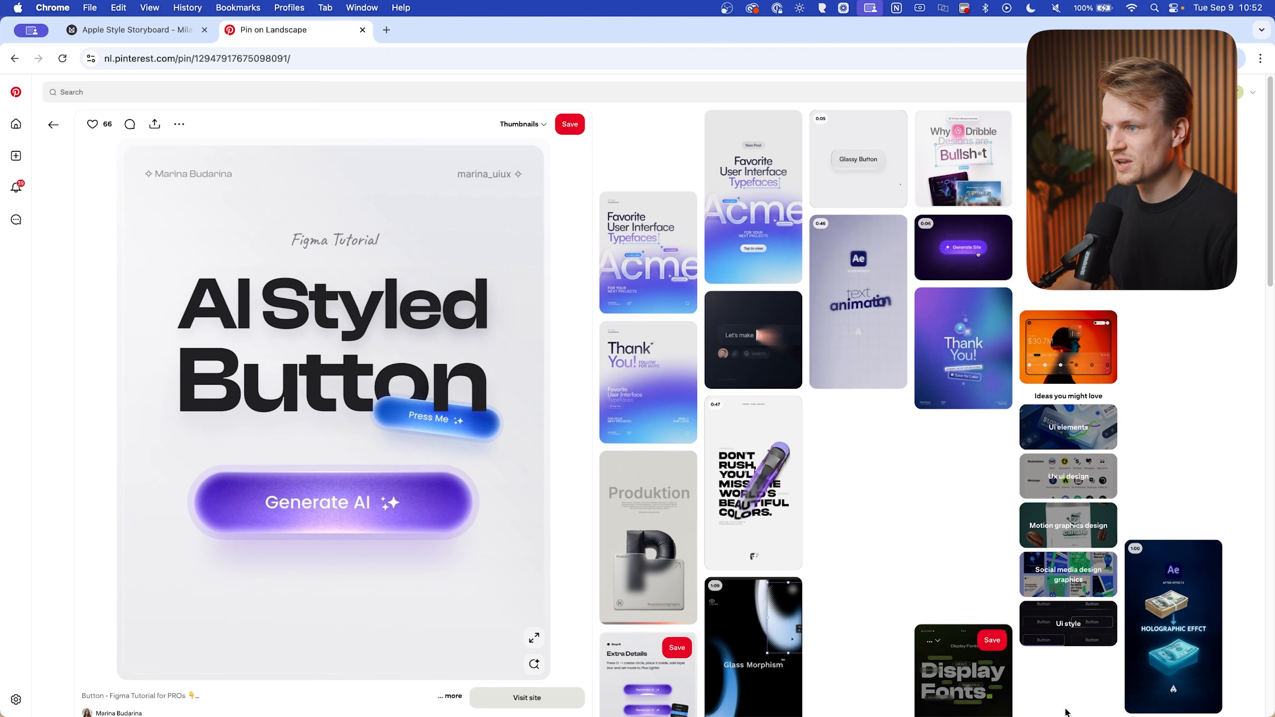
click(610, 262)
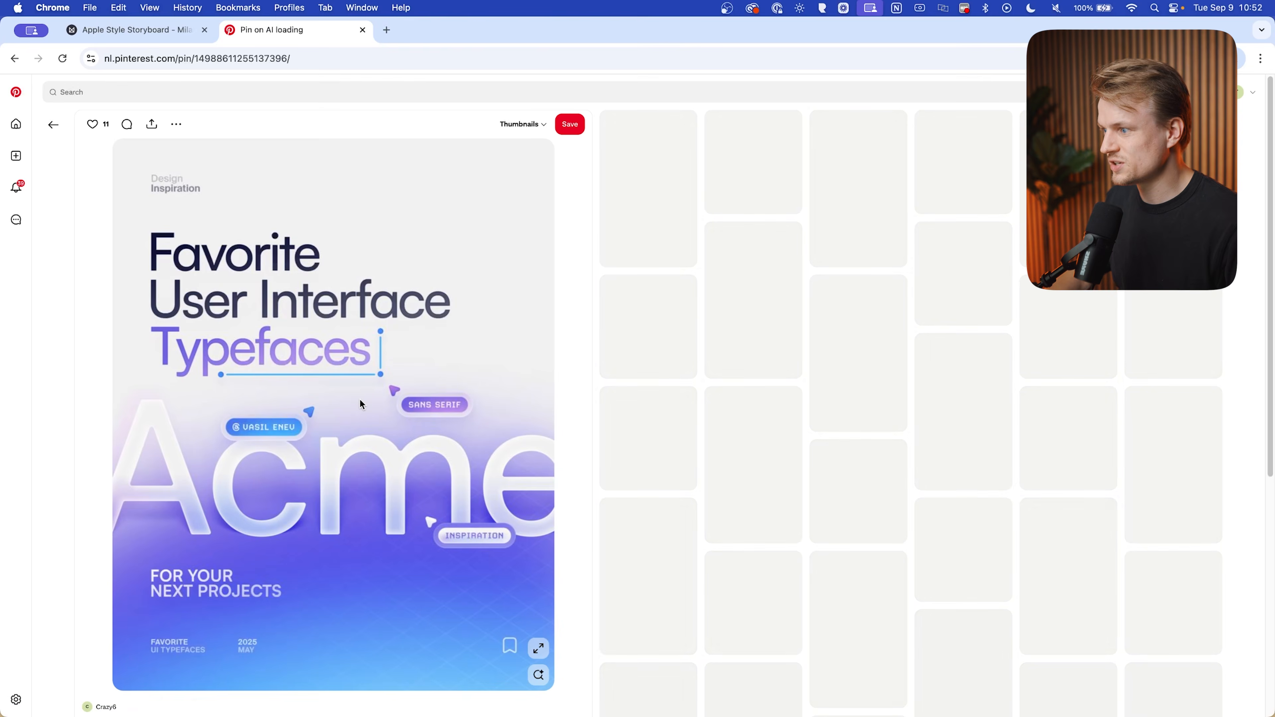
right_click(359, 399)
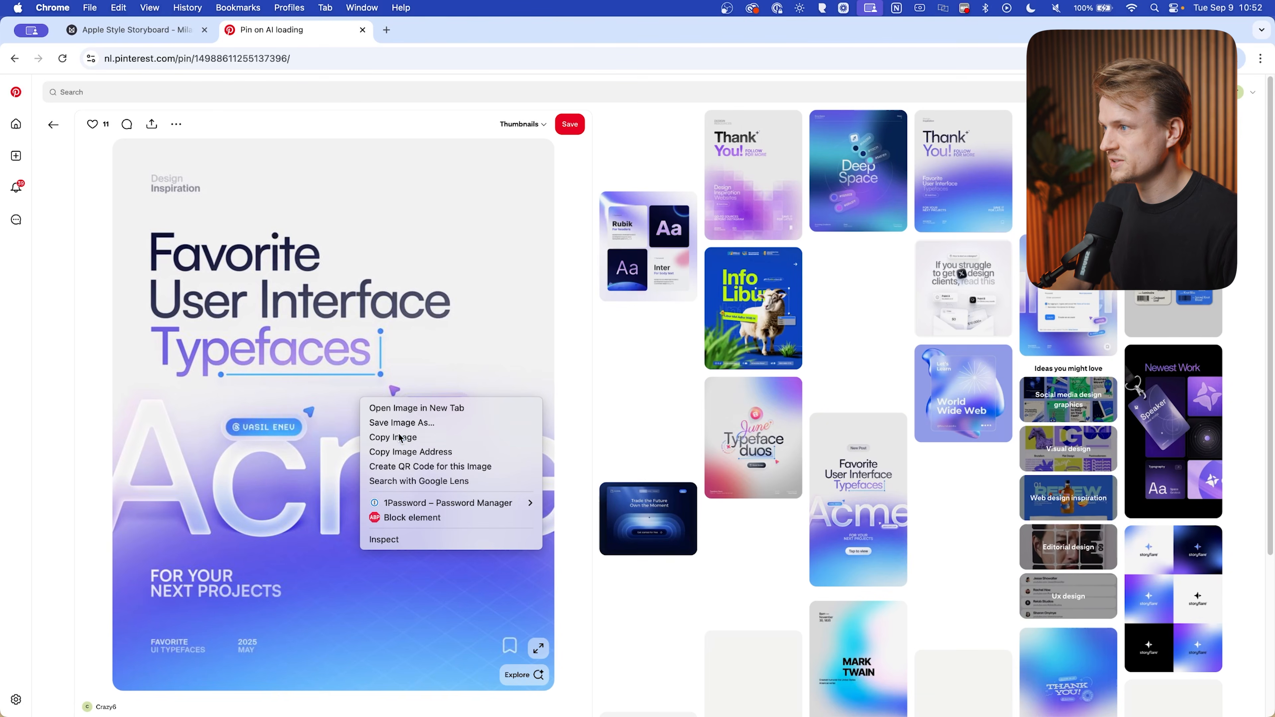
click(400, 437)
key(ctrl+Tab)
key(super+v)
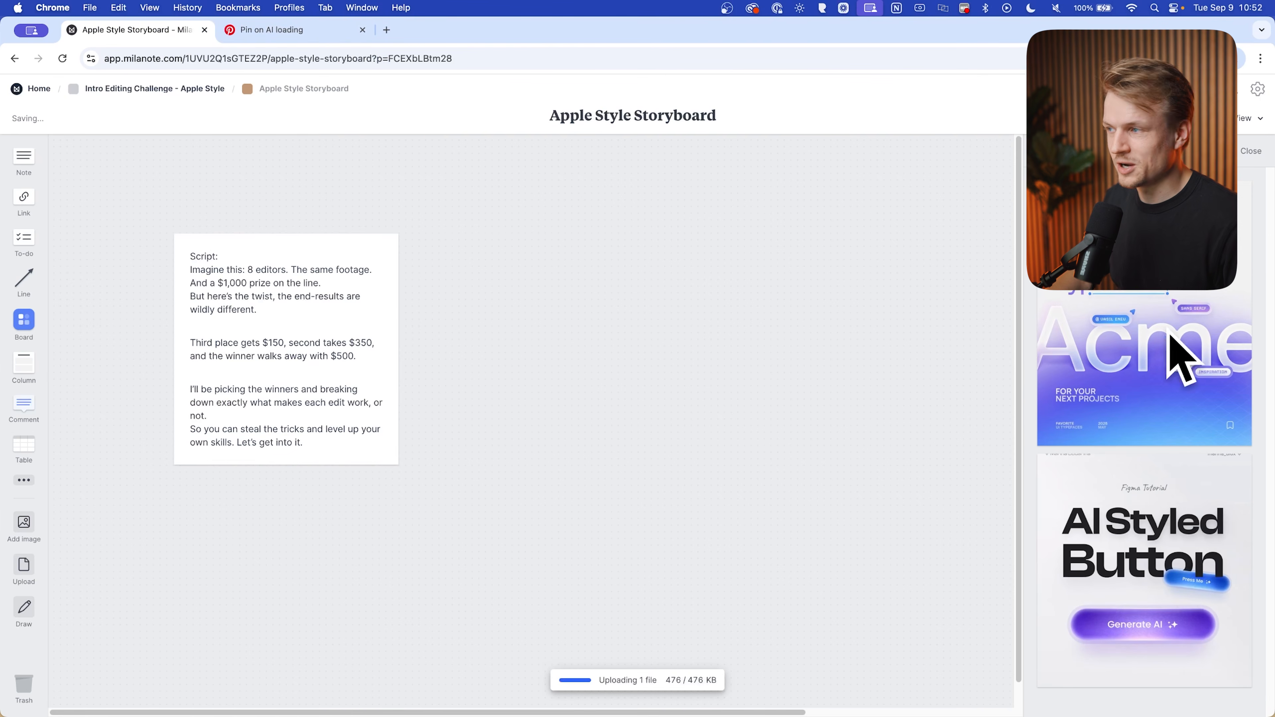
Copy the "Trade the Future Own the Moment" image from its Pinterest pin and add it to the Milanote storyboard
click(260, 32)
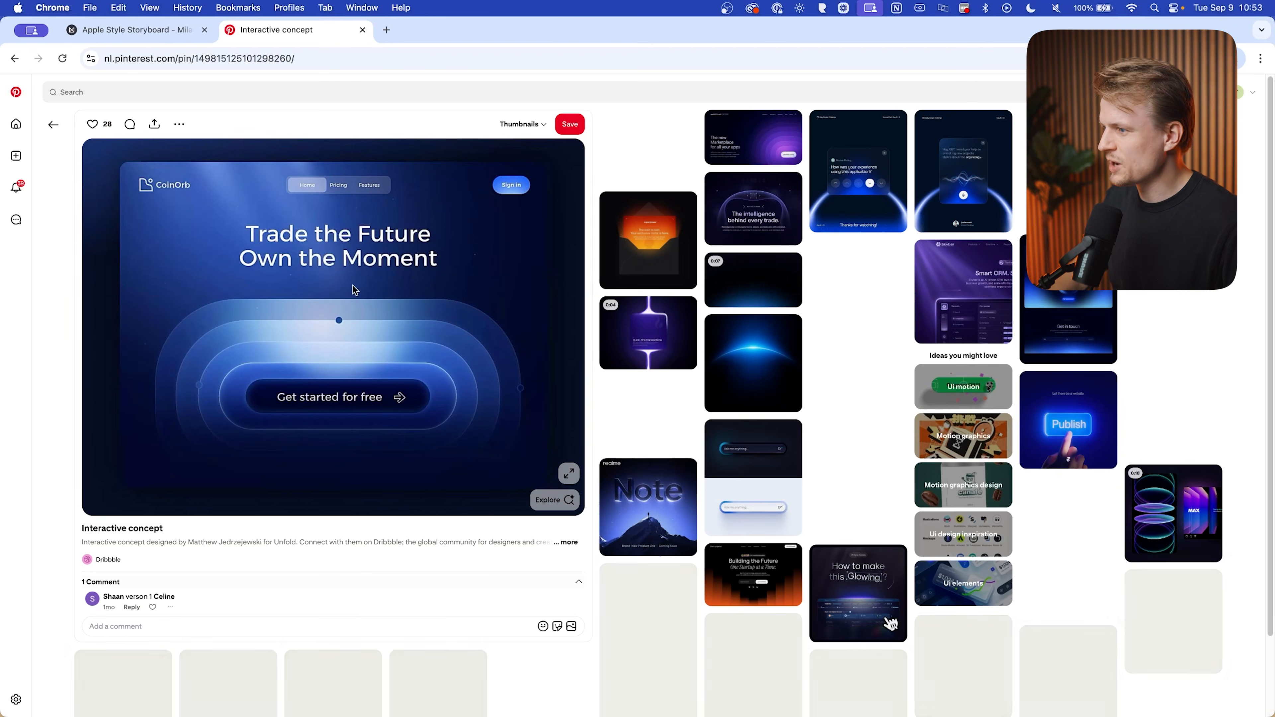
right_click(354, 289)
click(394, 324)
click(126, 30)
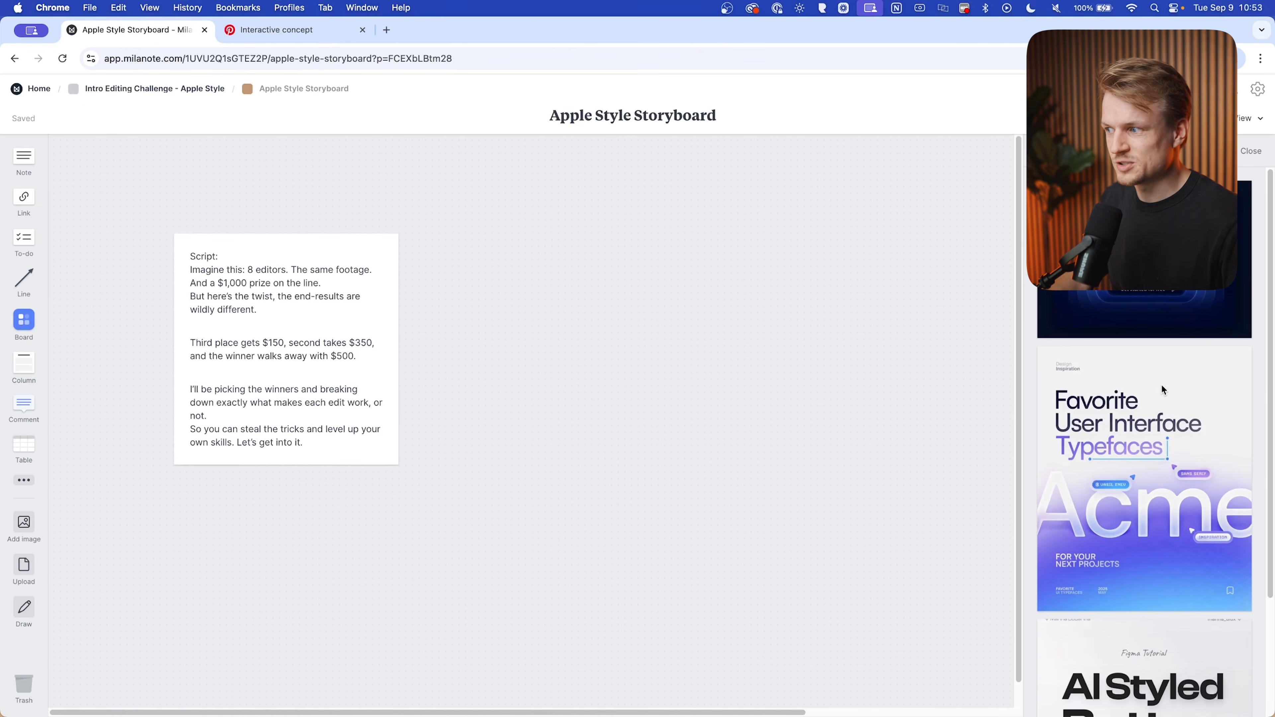
Arrange the three unsorted reference images as an overlapping cluster on the canvas beside the script note
drag(1180, 302, 678, 351)
drag(1145, 351, 749, 516)
scroll(979, 221, down, 2)
drag(973, 189, 502, 663)
click(1169, 467)
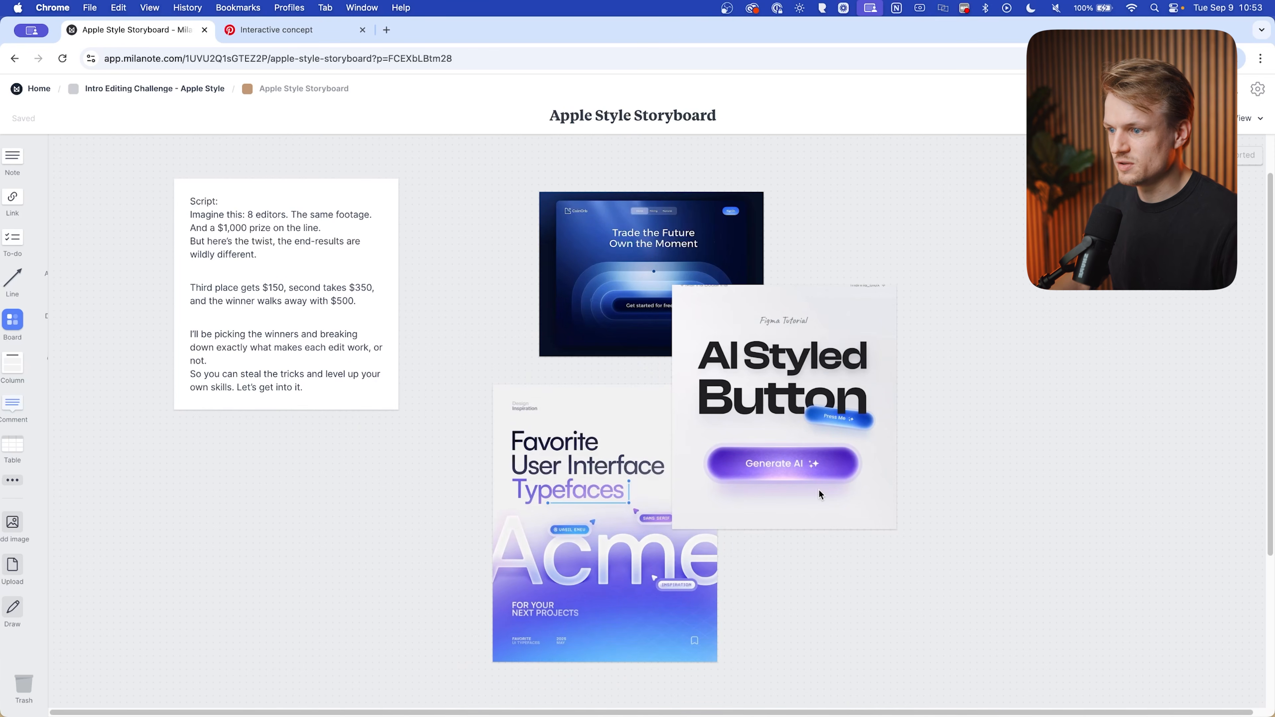
Browse the Pinterest search results for "wild design"
scroll(831, 552, up, 2)
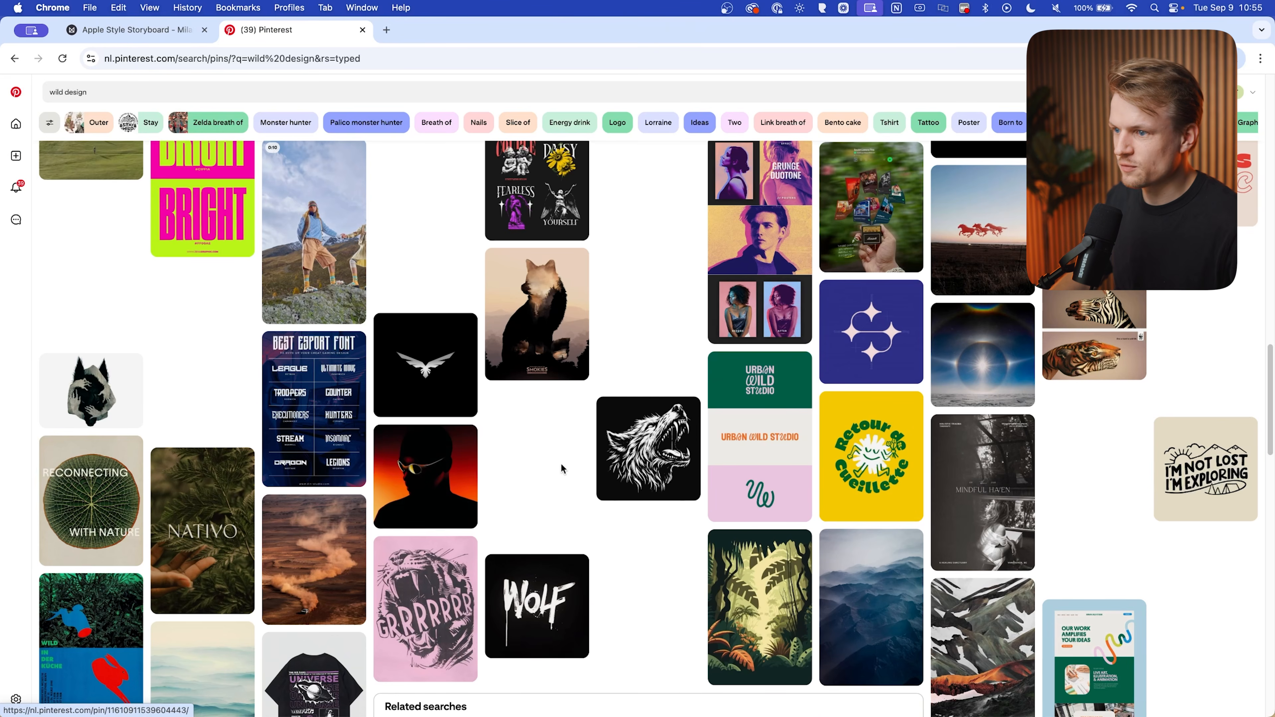
scroll(562, 465, down, 2)
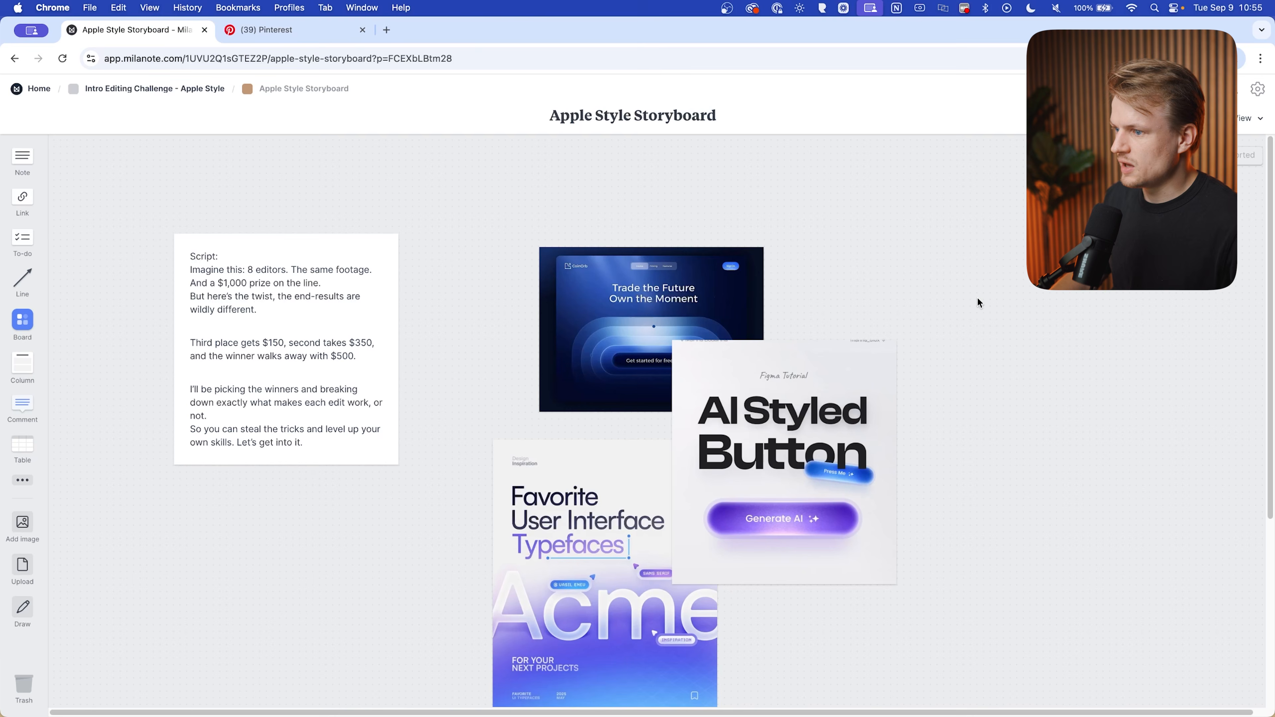
Move the cluster of three reference images lower on the canvas, freeing the space beside the script note
drag(979, 289, 563, 612)
drag(588, 510, 491, 695)
click(459, 249)
click(239, 305)
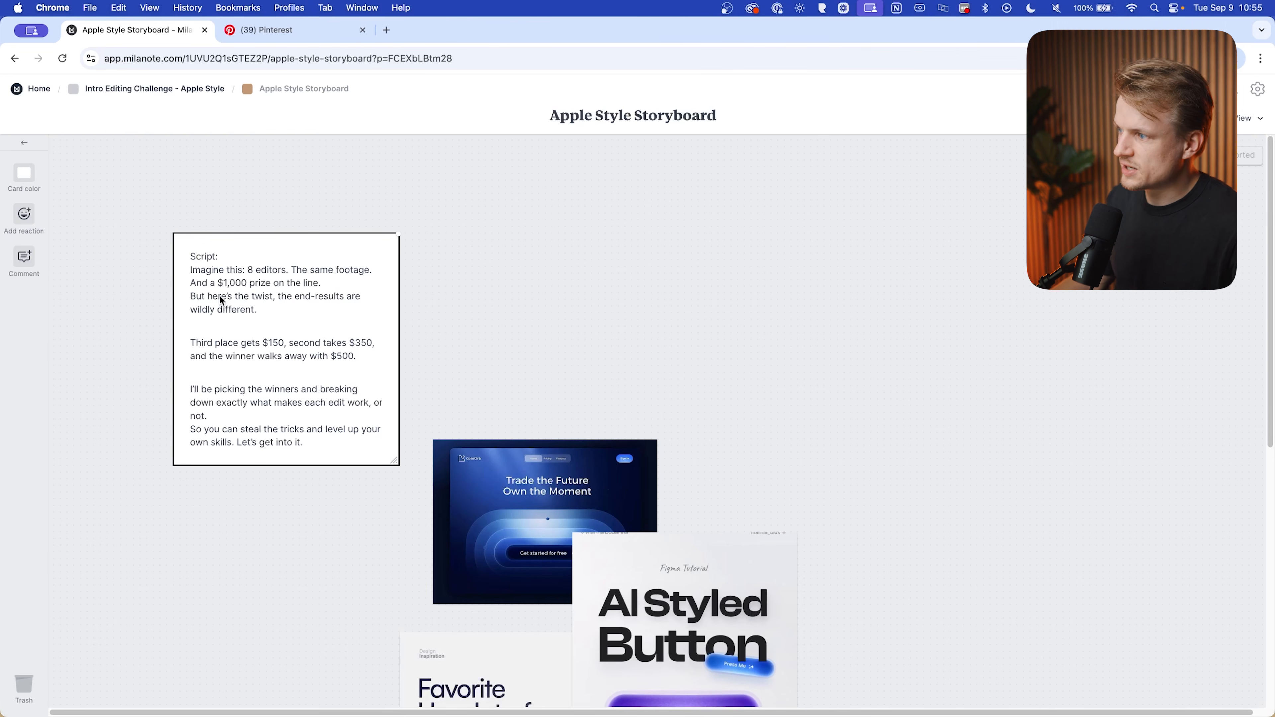
triple_click(205, 308)
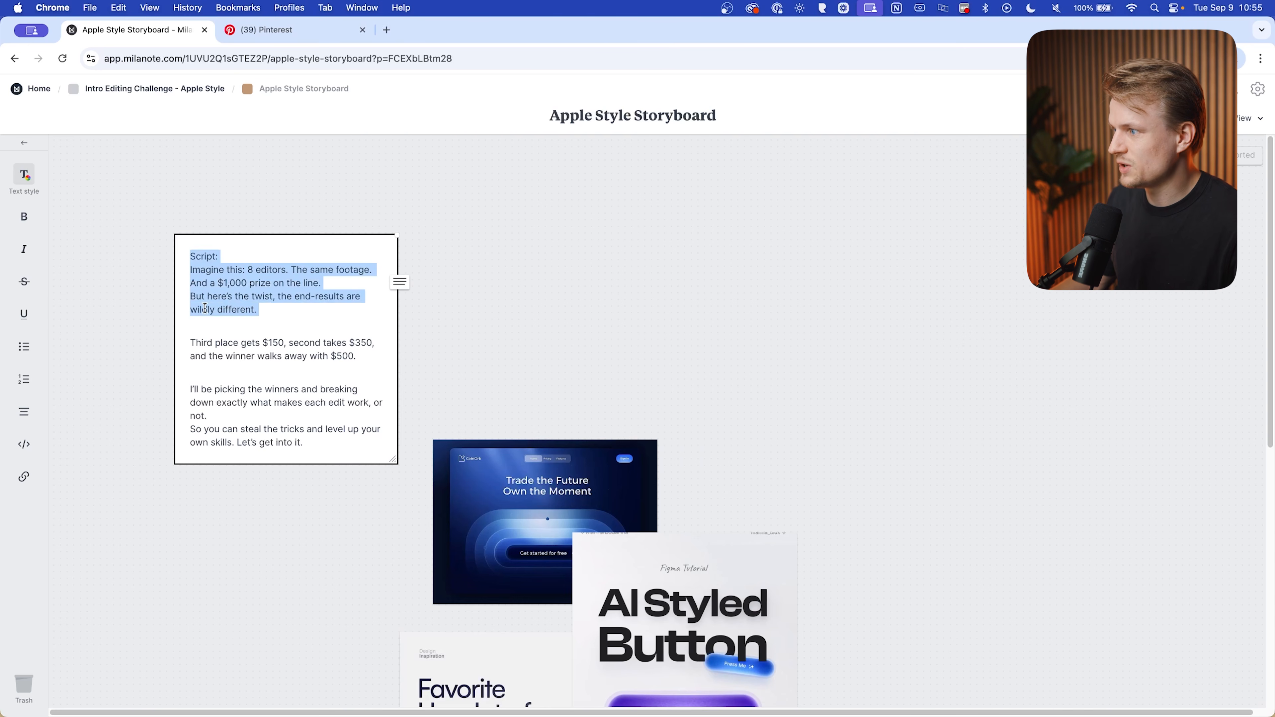
click(603, 221)
From the Pinterest "wild design" results, open the Smokies wolf pin, open its related glowing deer pin, and copy the deer image
key(ctrl+Tab)
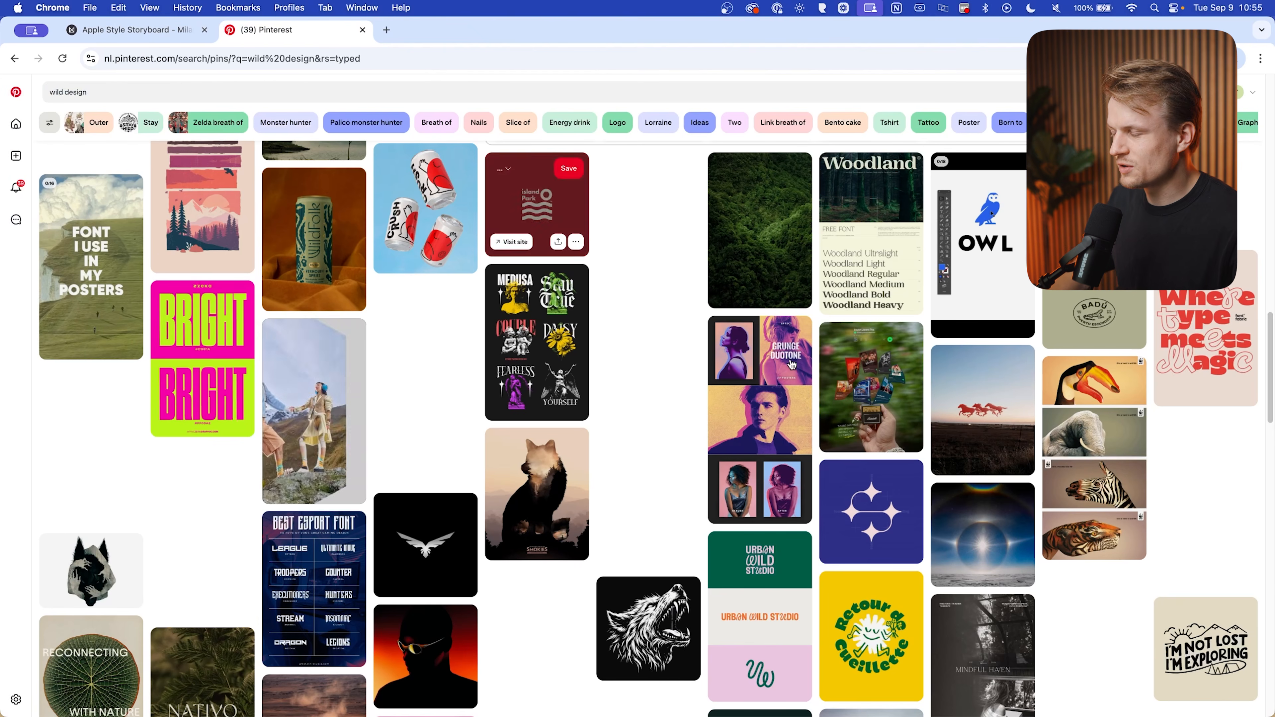
scroll(397, 346, up, 1)
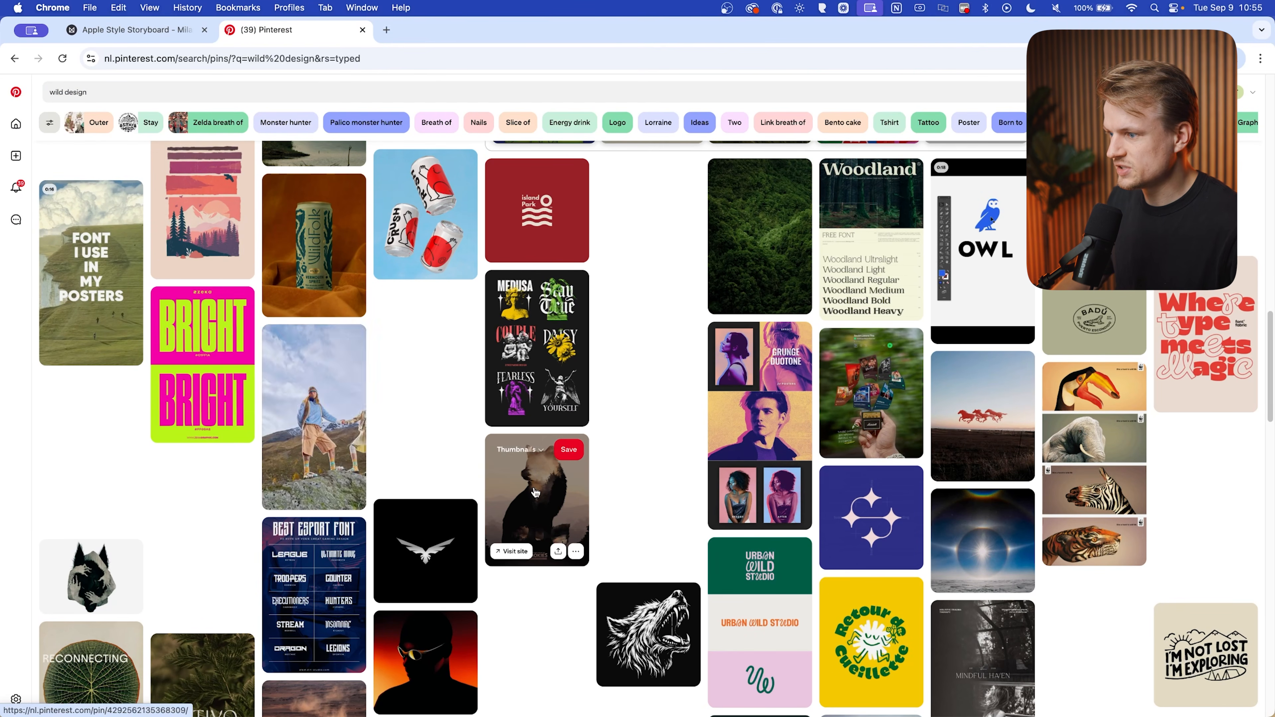
click(523, 510)
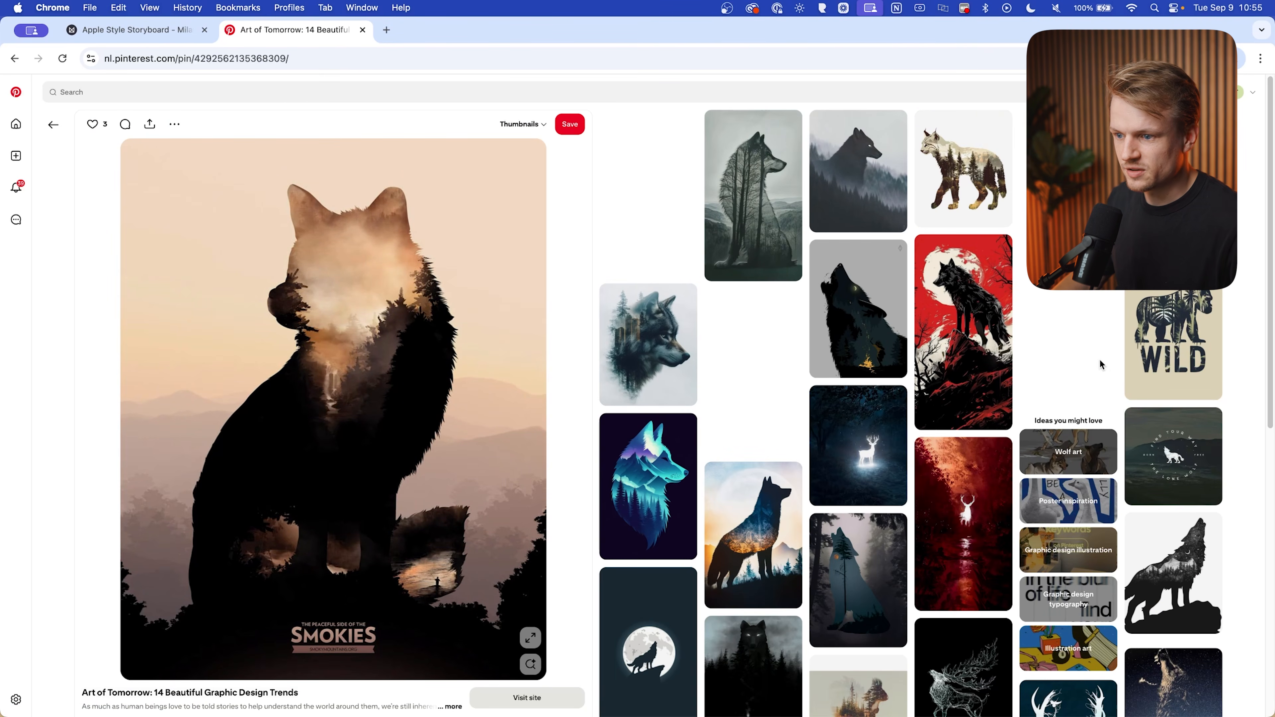
scroll(1026, 416, down, 3)
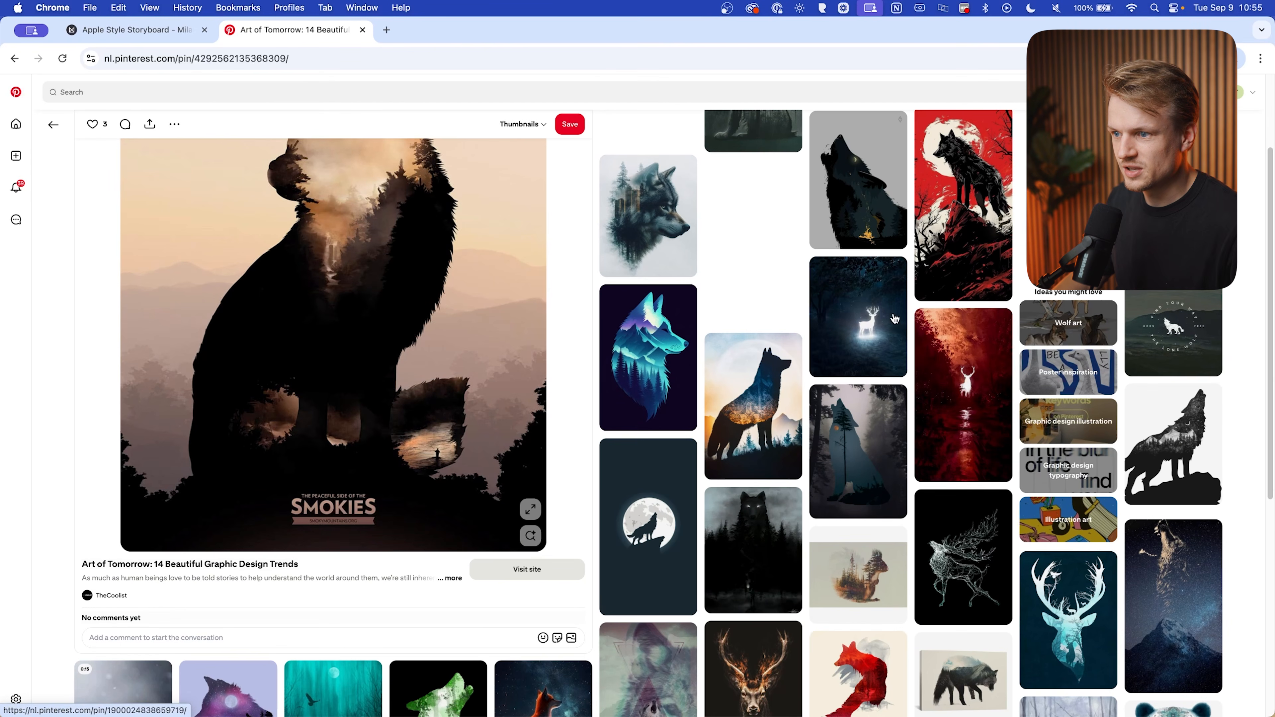
click(877, 324)
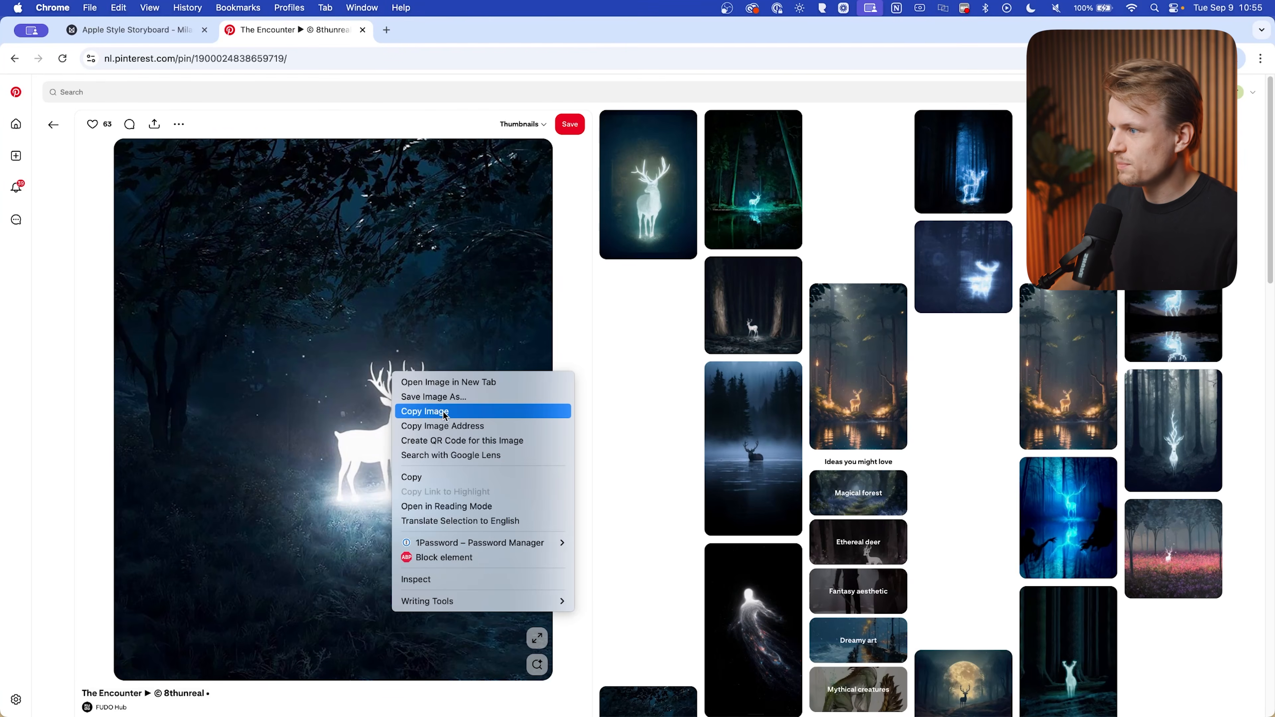
click(444, 412)
Paste the glowing deer image into the Milanote storyboard and place it on the canvas above and to the right of the script note
key(super+1)
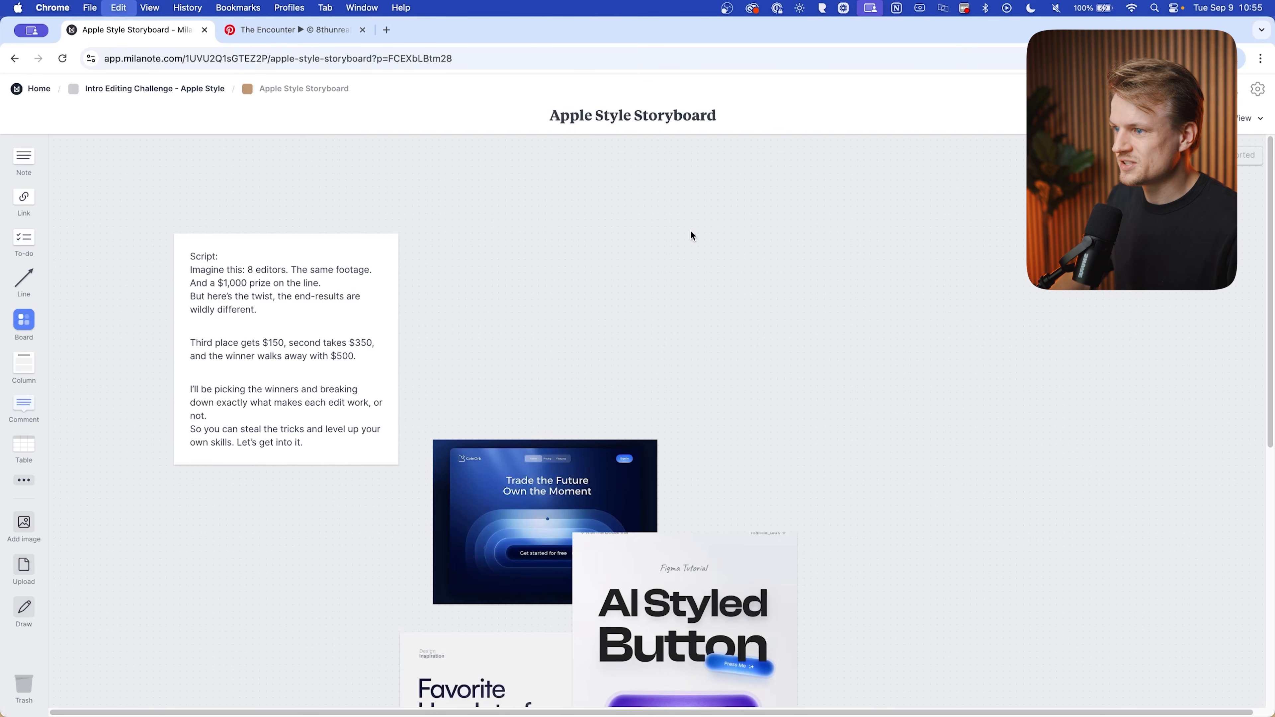
key(super+v)
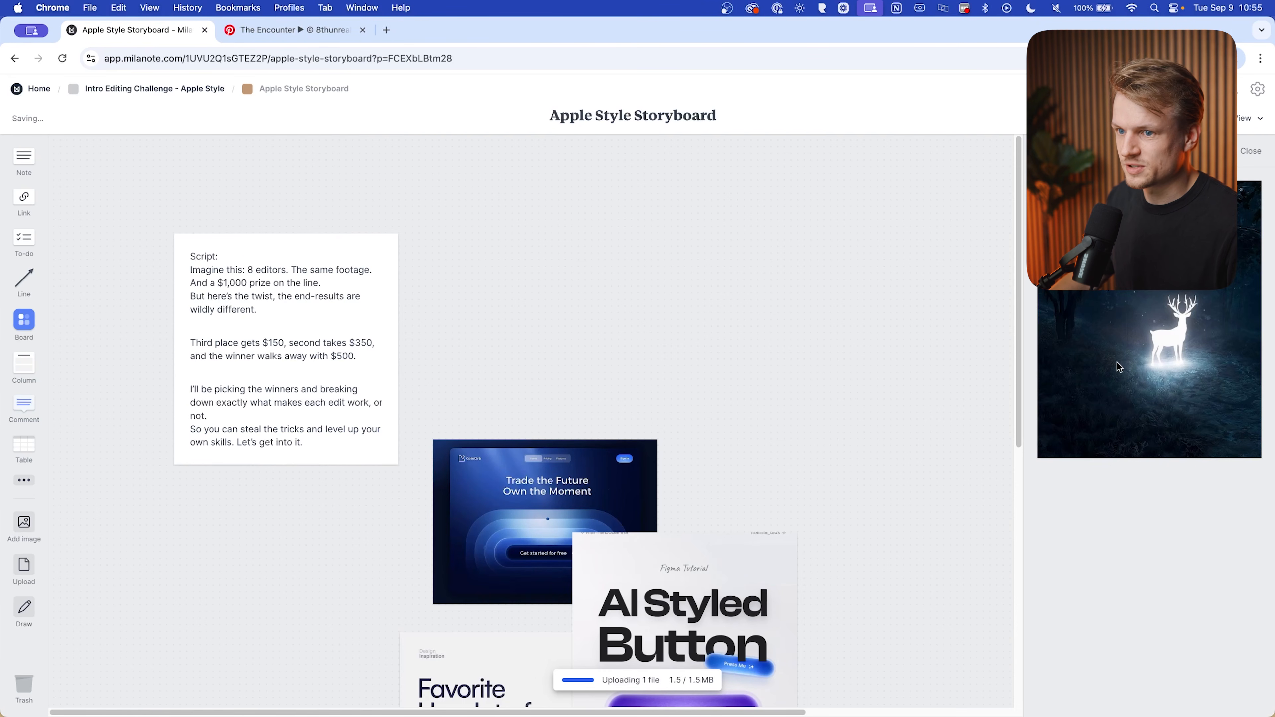
drag(1172, 291, 848, 262)
drag(905, 354, 845, 269)
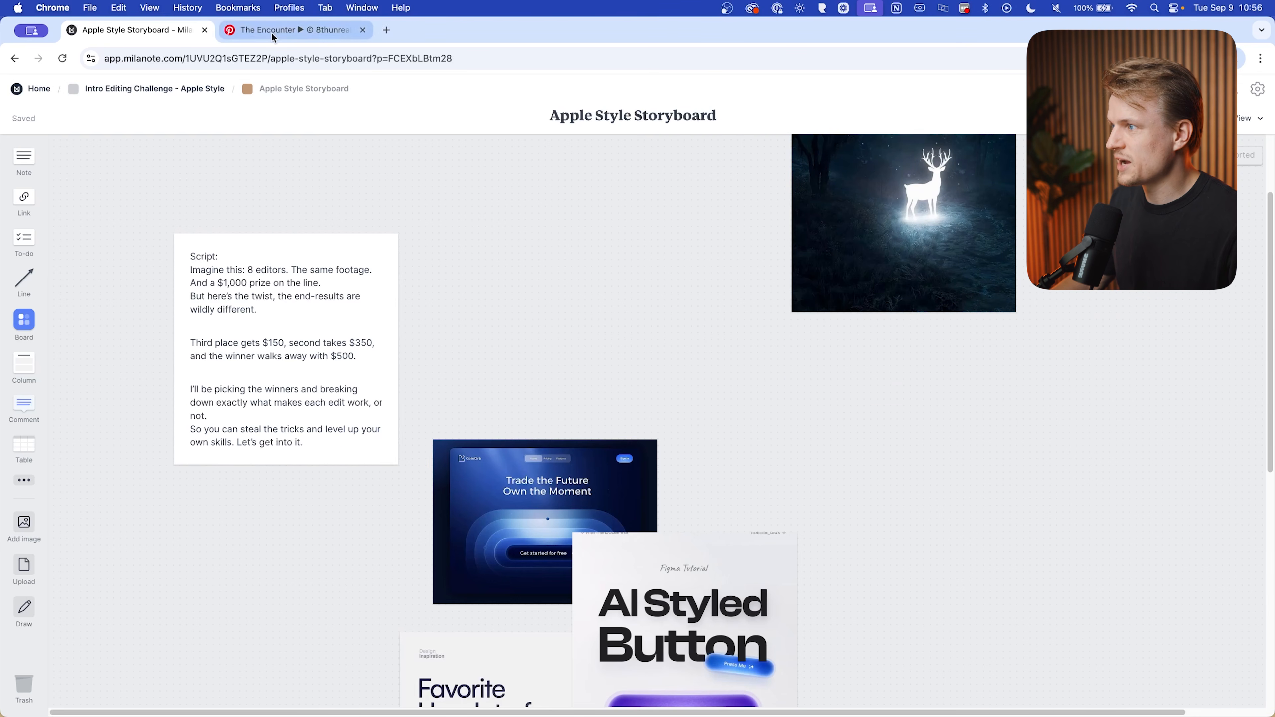
Search Pinterest for "credit card design" and open the "How to: Design amazing Credit Cards" pin
click(273, 33)
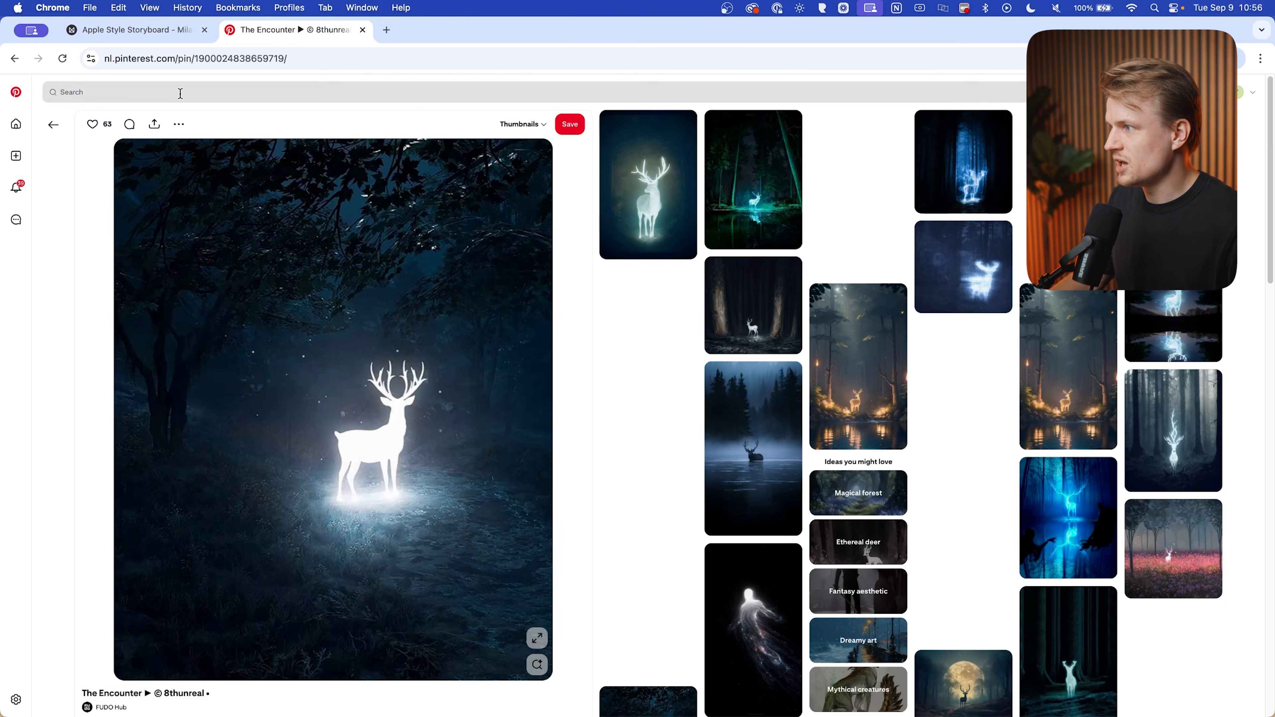
click(181, 93)
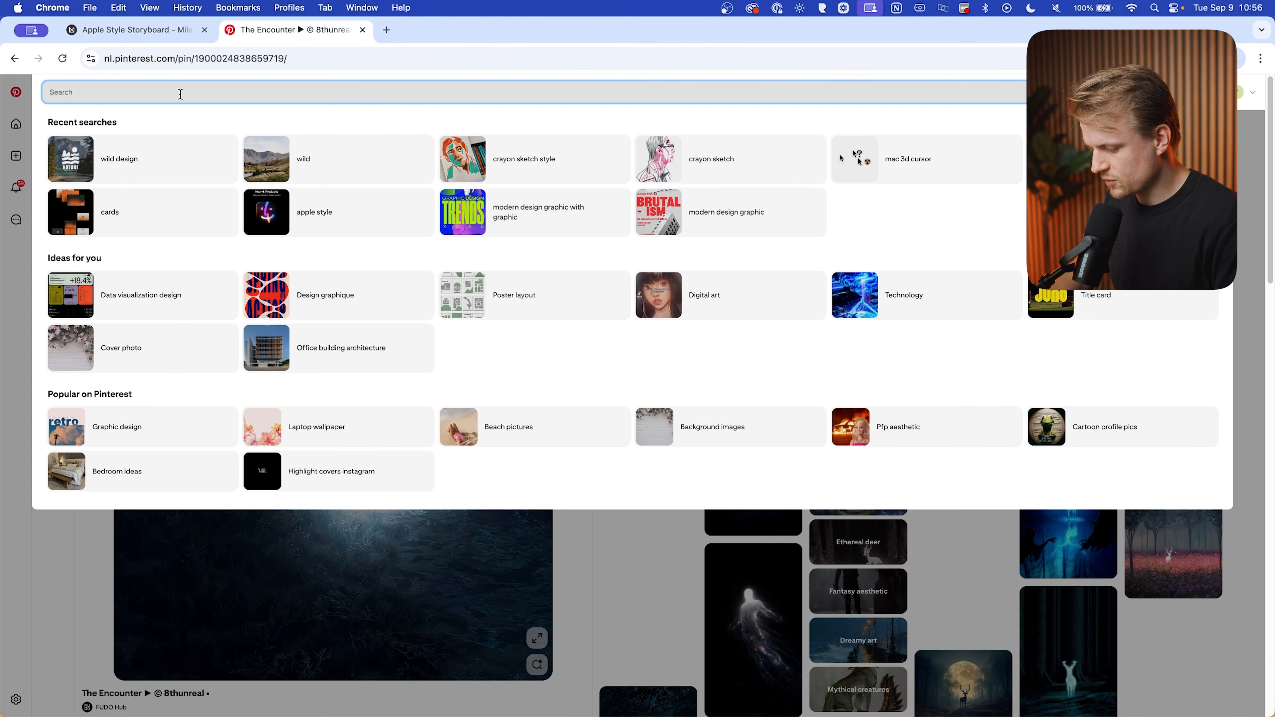
text(credit card design)
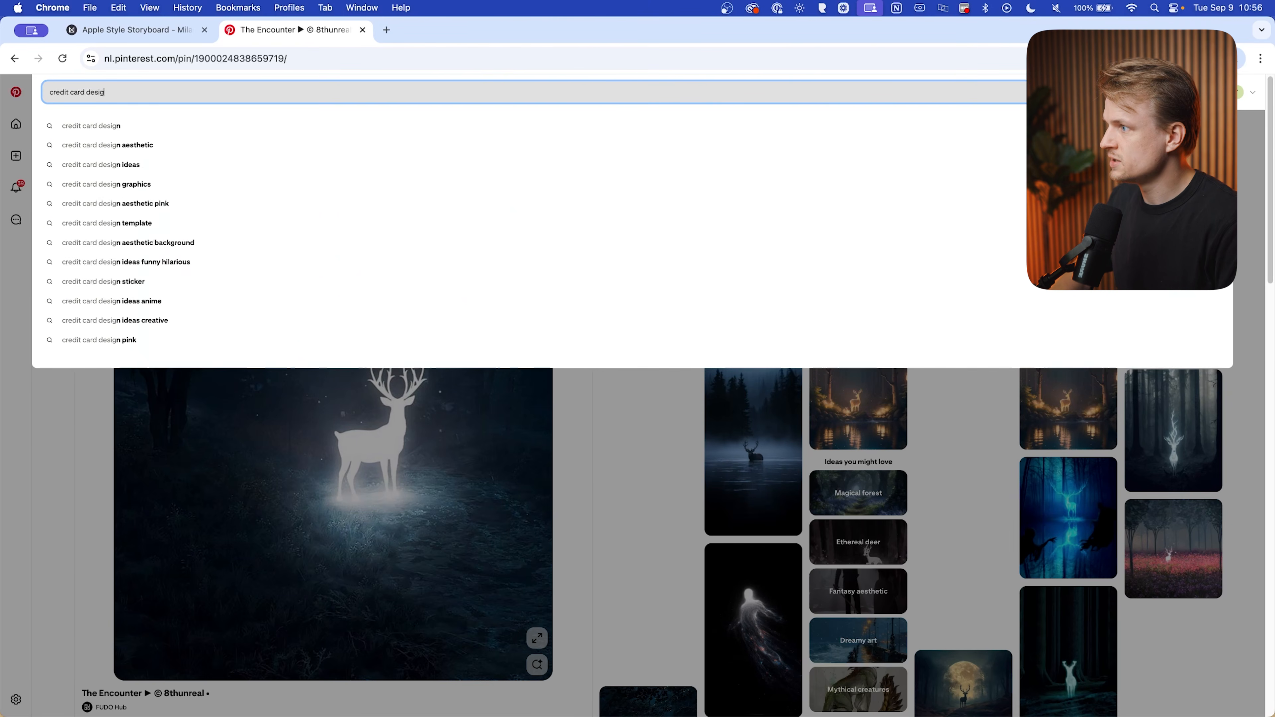
key(Return)
click(306, 352)
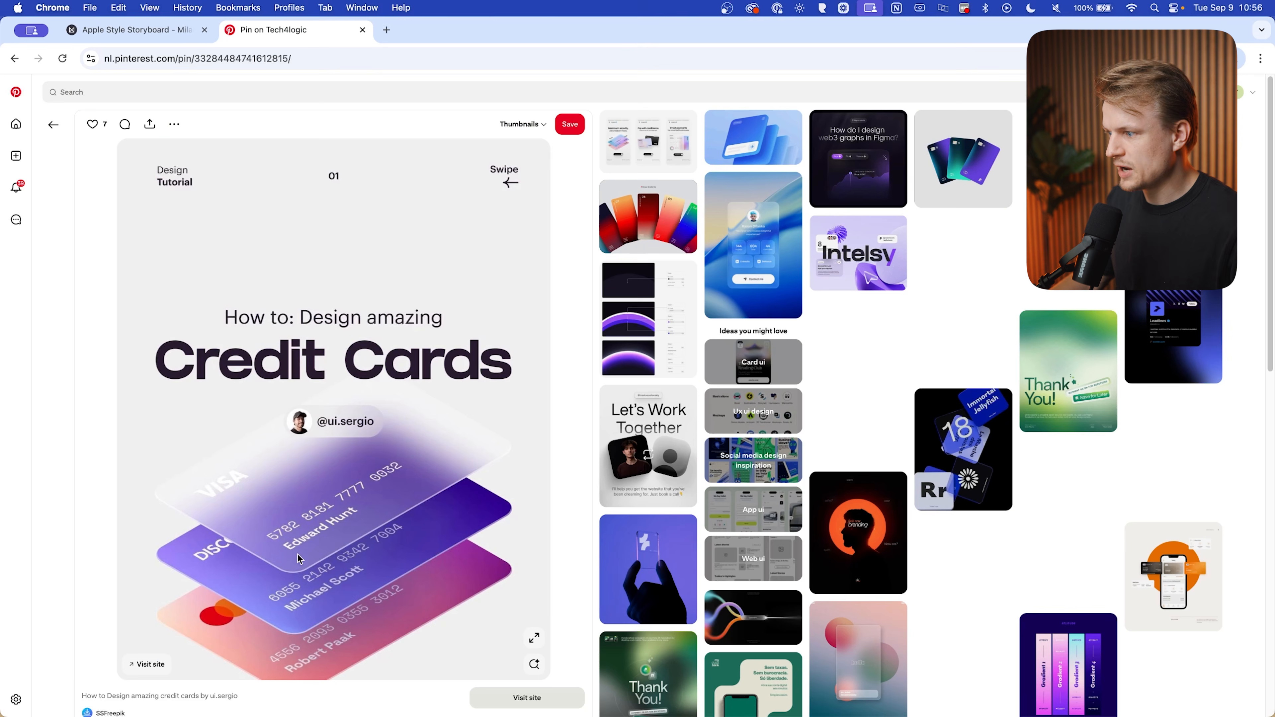
Copy the Credit Cards image and add it to the Milanote storyboard between the script note and the glowing deer image
right_click(346, 474)
click(427, 516)
click(163, 25)
key(super+v)
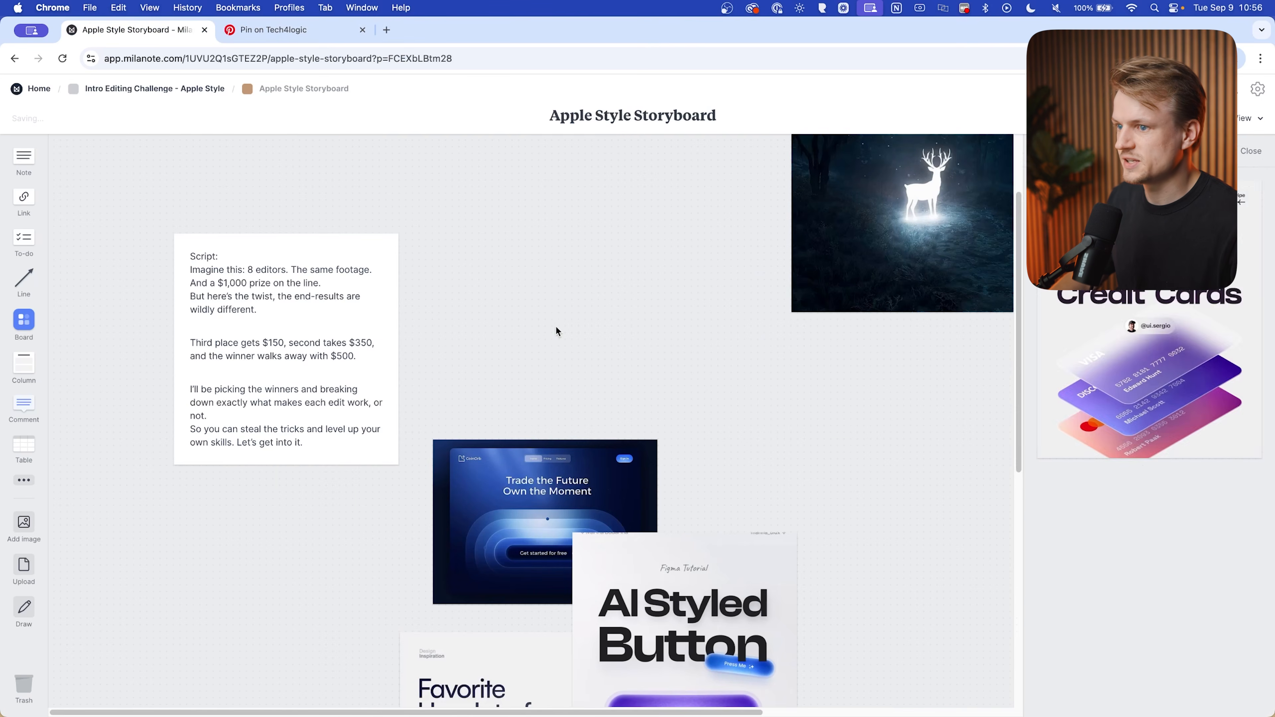
click(442, 401)
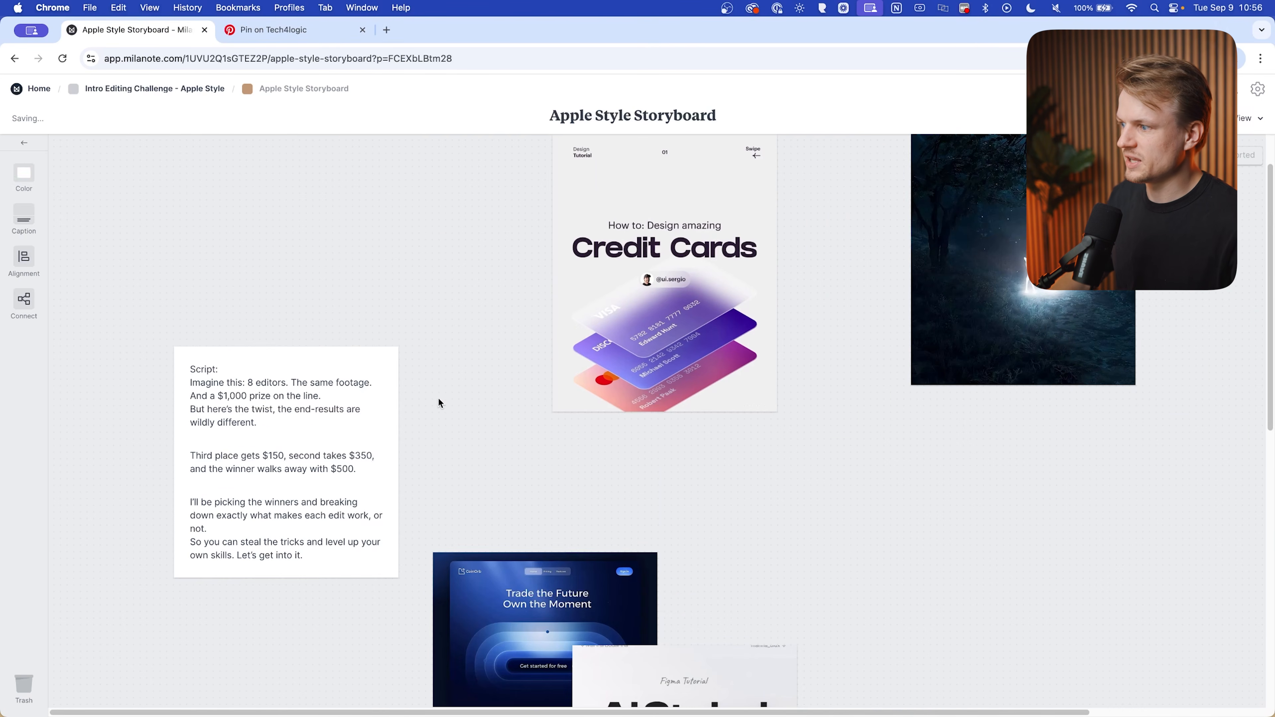
scroll(546, 349, right, 3)
Search Pinterest for "breakdown design" and open the pink infographic résumé pin
text(break)
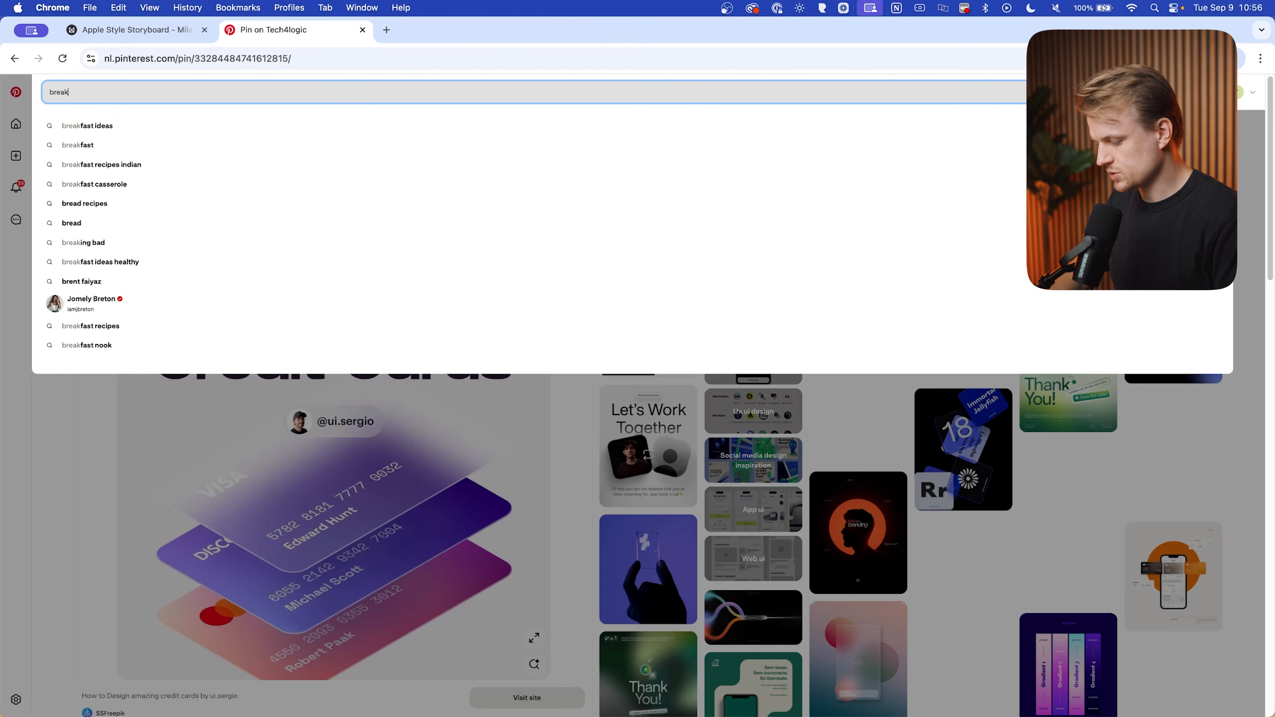
text(down design)
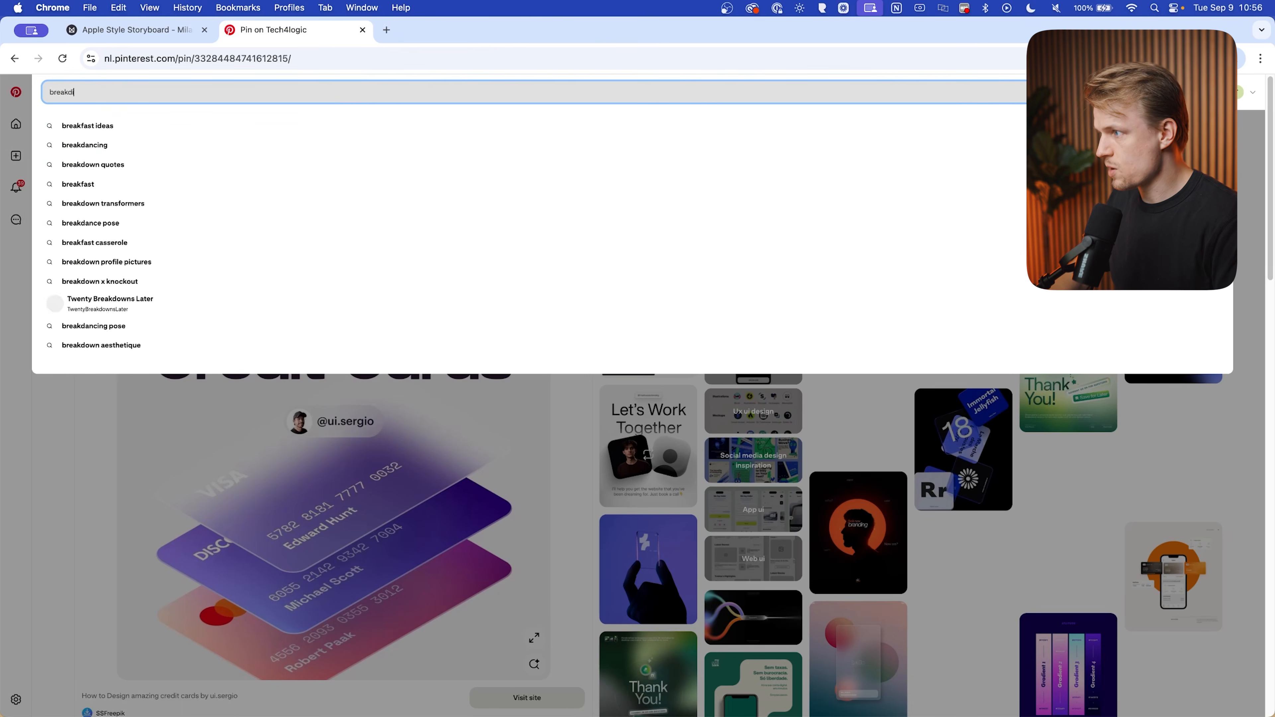
key(Return)
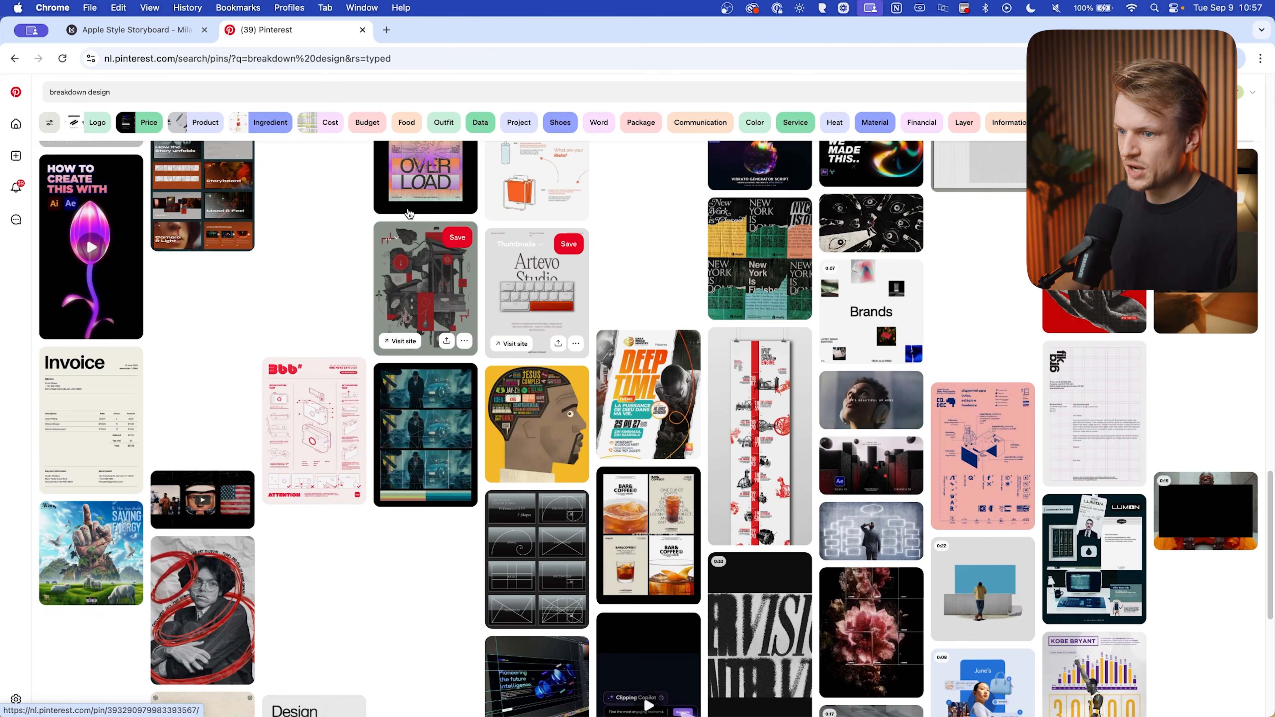
scroll(551, 302, down, 3)
click(982, 300)
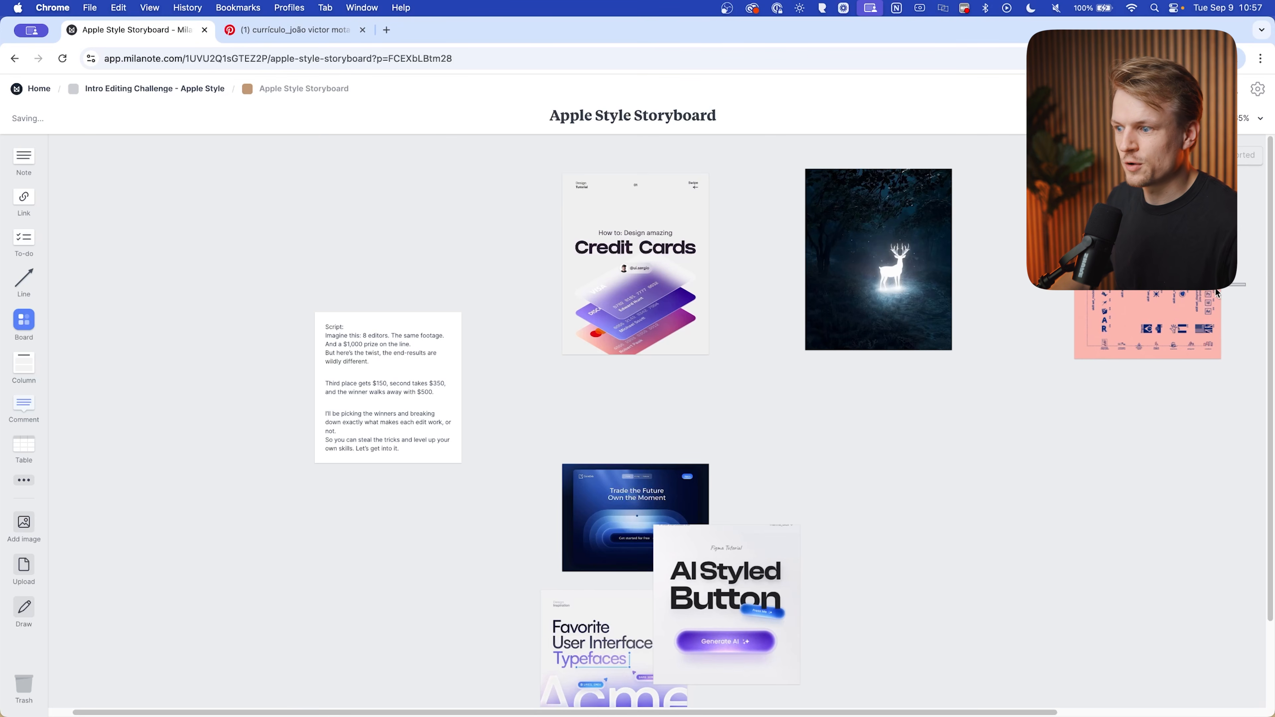
Arrange the Credit Cards, glowing deer and pink infographic images in a spaced row above the reference cluster
drag(1215, 290, 673, 312)
click(1105, 274)
drag(813, 444, 542, 705)
drag(554, 393, 1265, 249)
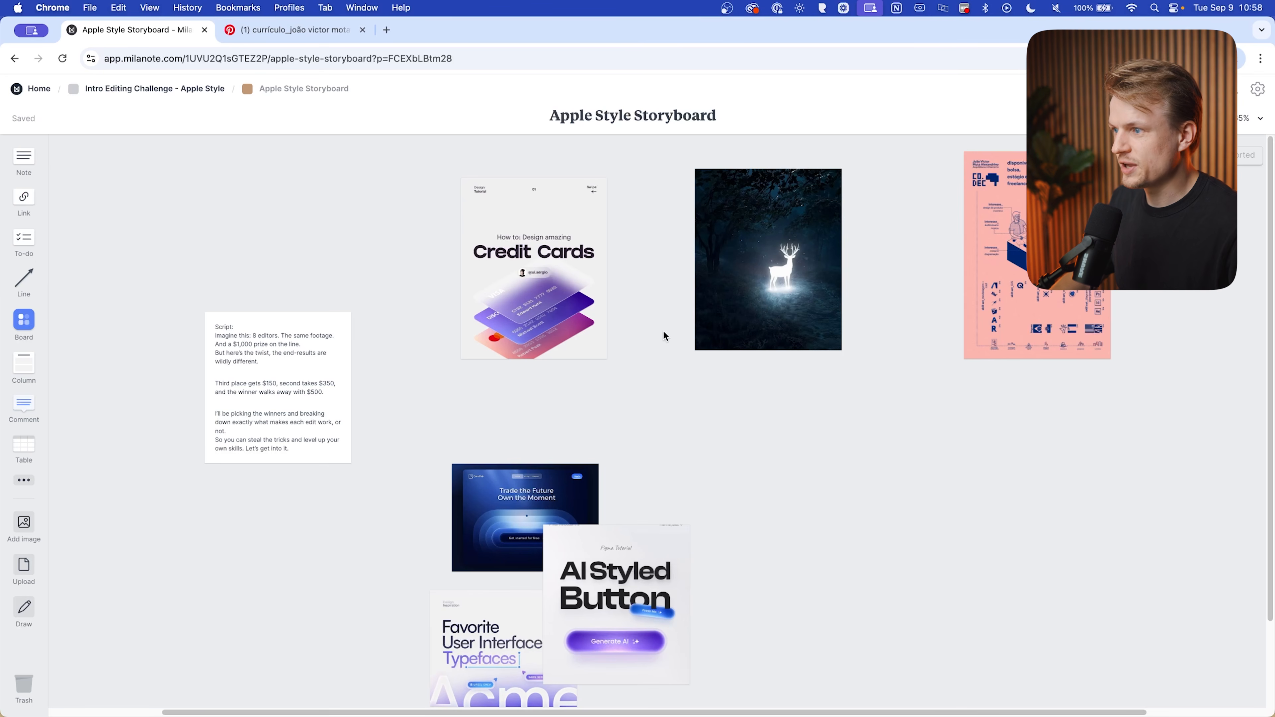
Align the three images in the upper row on their vertical centres and connect them with lines
click(1069, 331)
drag(1108, 400, 447, 272)
click(25, 256)
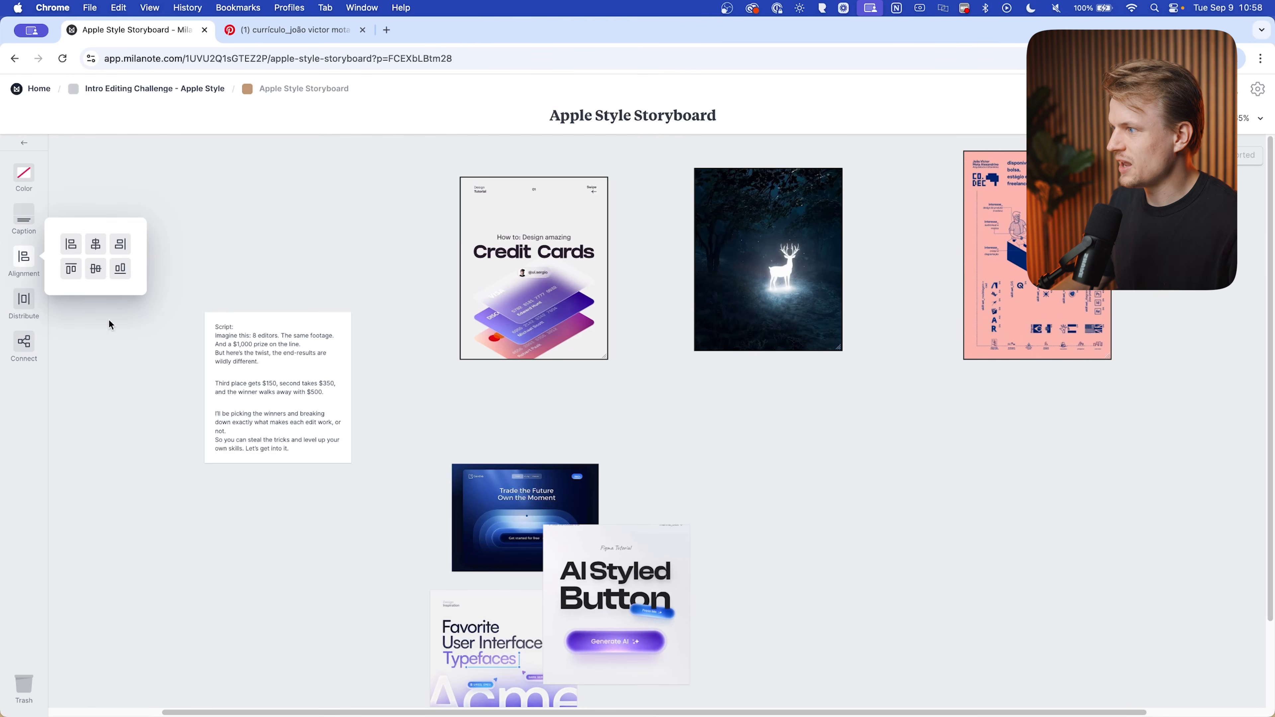
click(107, 269)
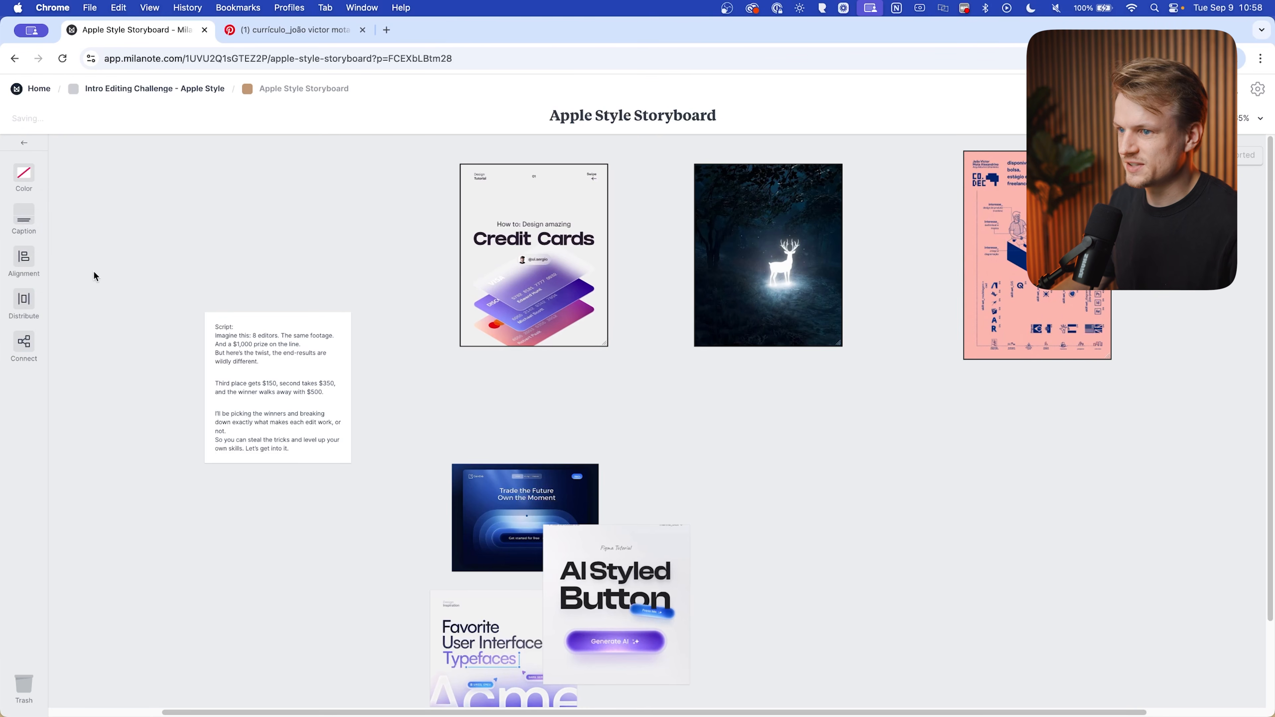
click(24, 346)
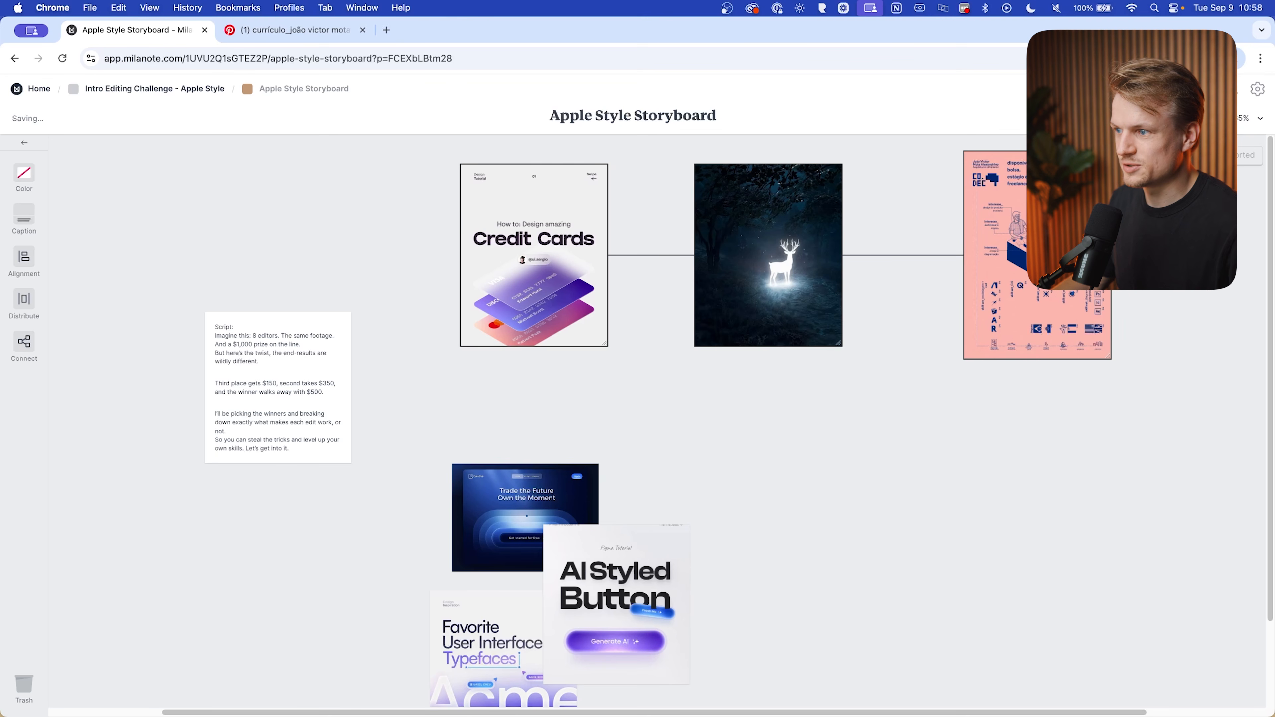
click(23, 142)
Add a note reading "Cards sliding up" over the lower edge of the Credit Cards image
drag(18, 158, 499, 345)
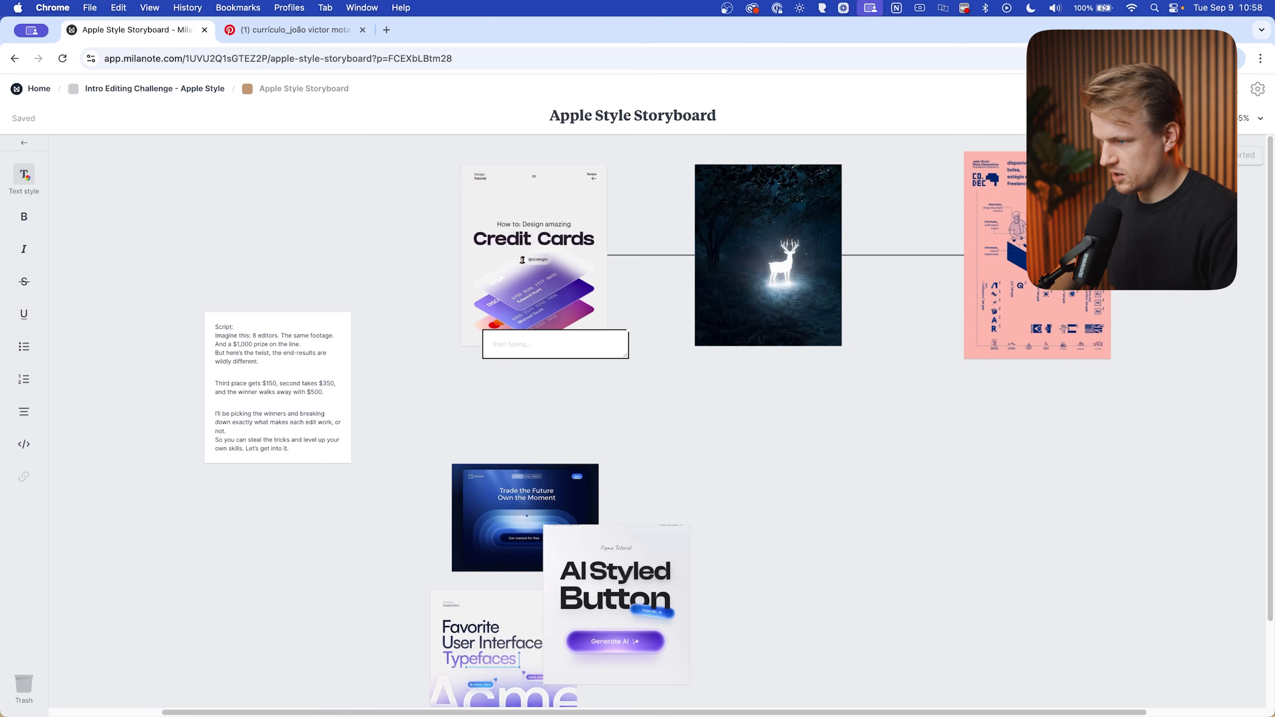
text(Cards sliding up)
key(Escape)
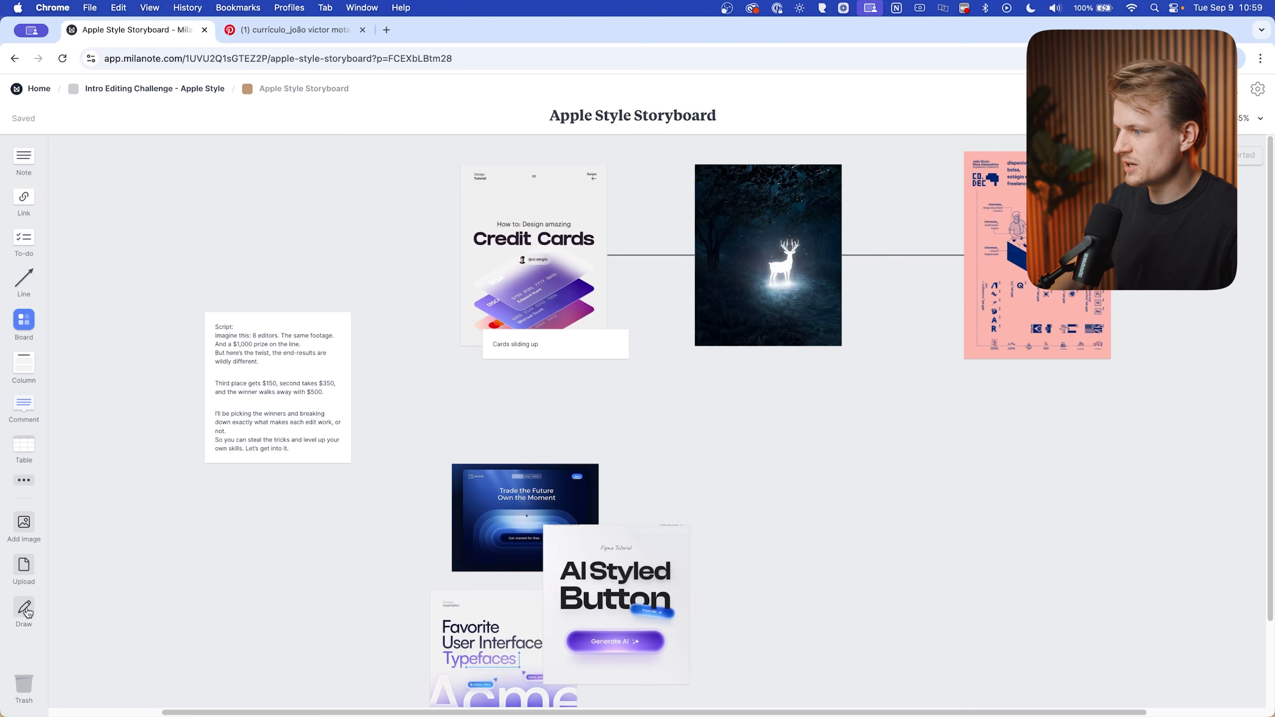
Draw a freehand circle around the glowing deer in its image
click(32, 610)
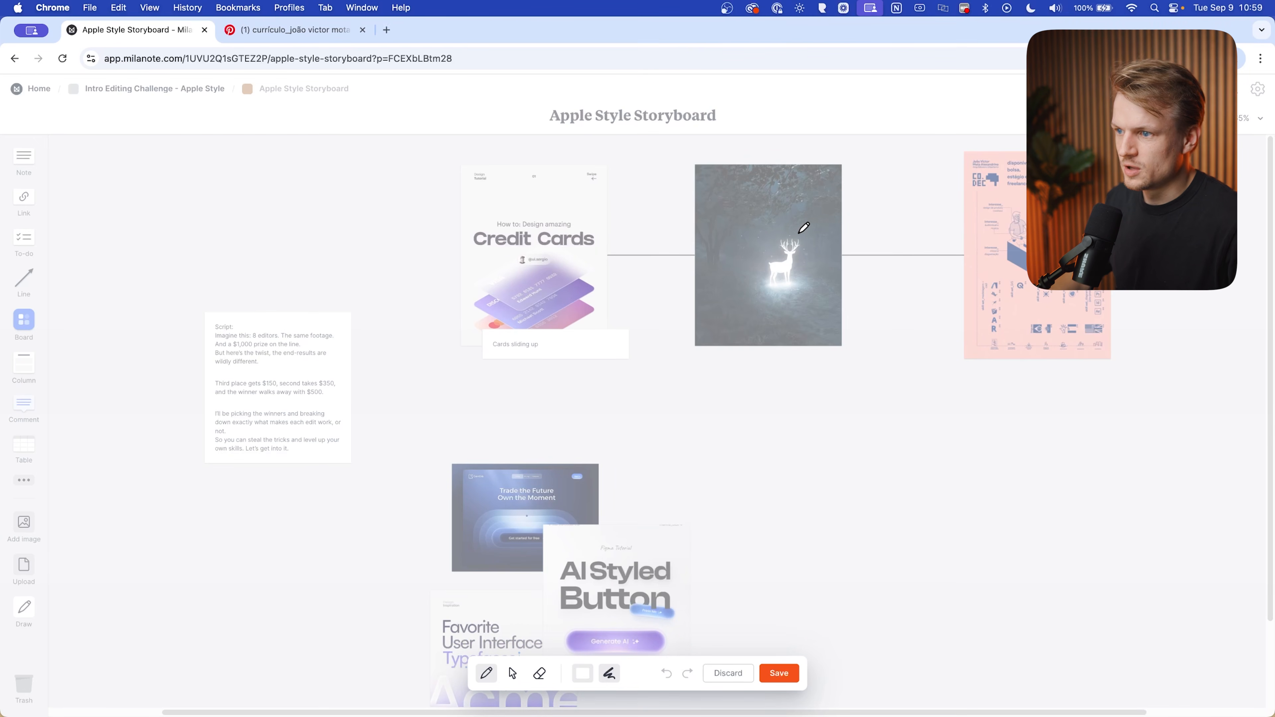
key(Escape)
mouse_move(817, 225)
mouse_down()
mouse_move(799, 218)
mouse_move(845, 204)
mouse_move(805, 222)
mouse_move(816, 223)
mouse_up()
Add a note reading "Spotlight effect" over the lower edge of the glowing deer image
key(n)
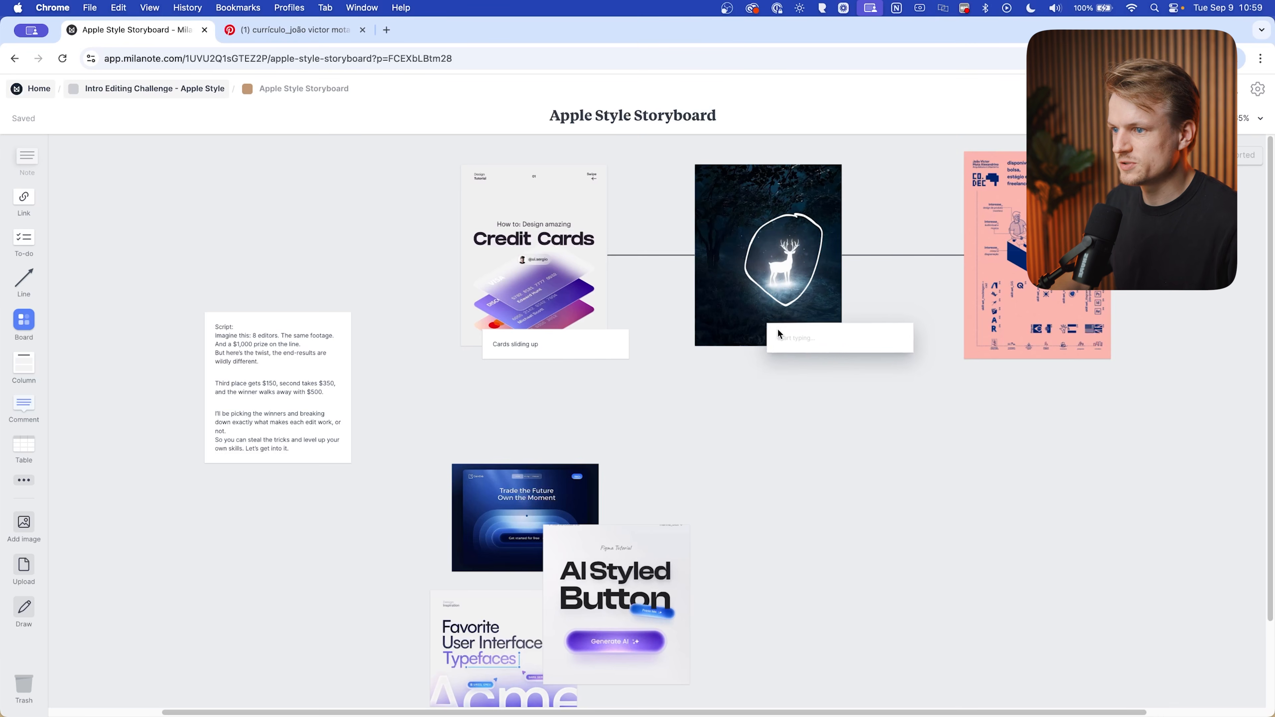
click(788, 314)
text(s)
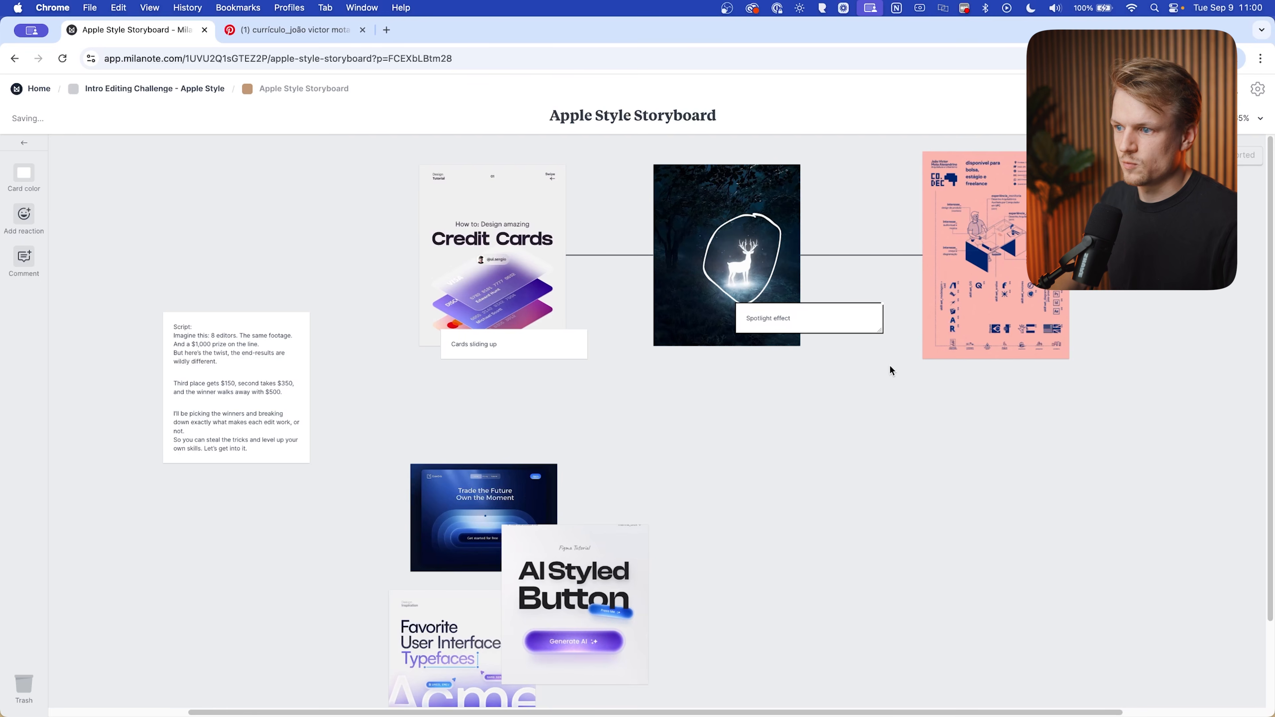
Duplicate the "Spotlight effect" note, reword the copy as "Breakdown (maybe blueprint effect)", and place it over the pink infographic's upper edge
drag(810, 322, 1041, 336)
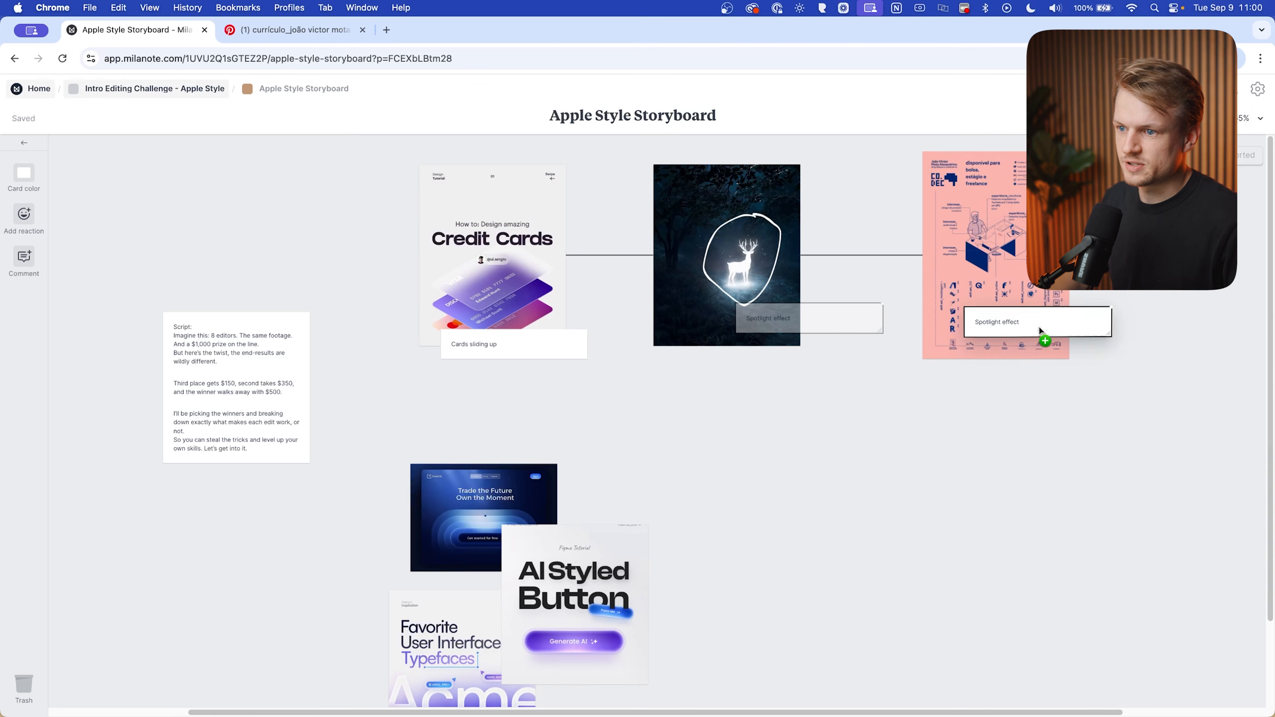
click(1023, 321)
key(super+a)
text(Brea)
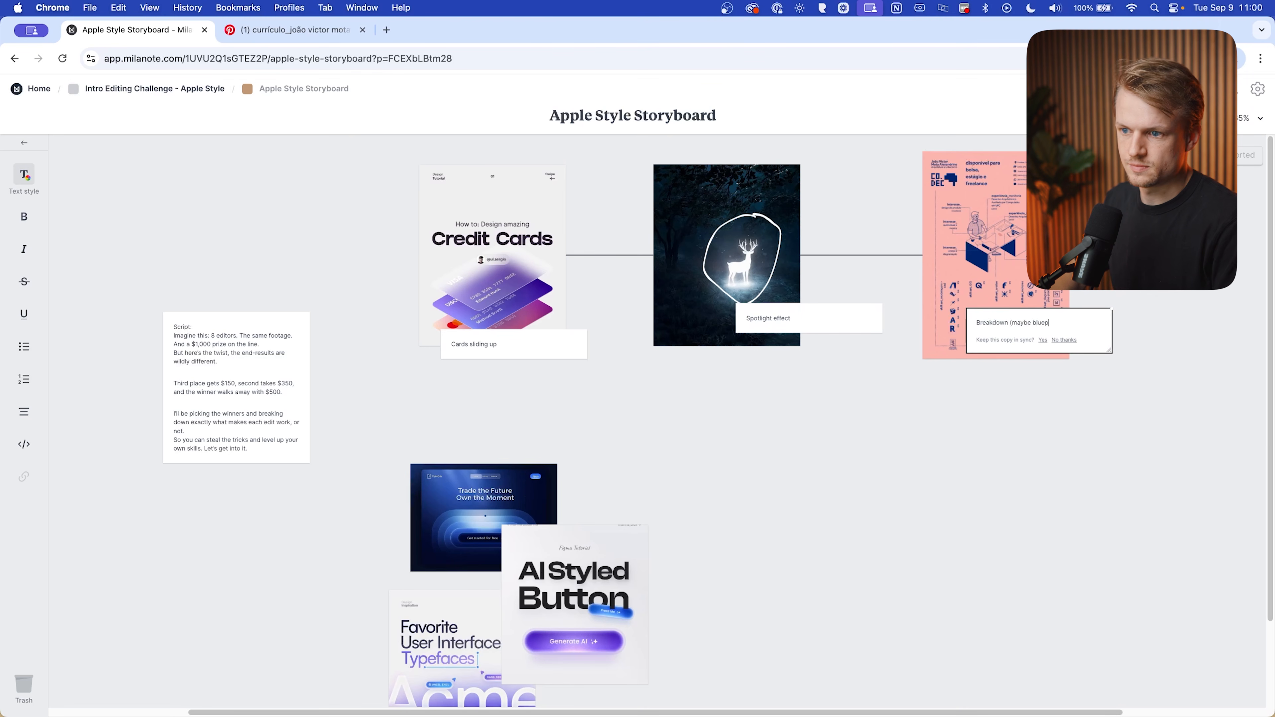
text())
drag(1048, 329, 979, 174)
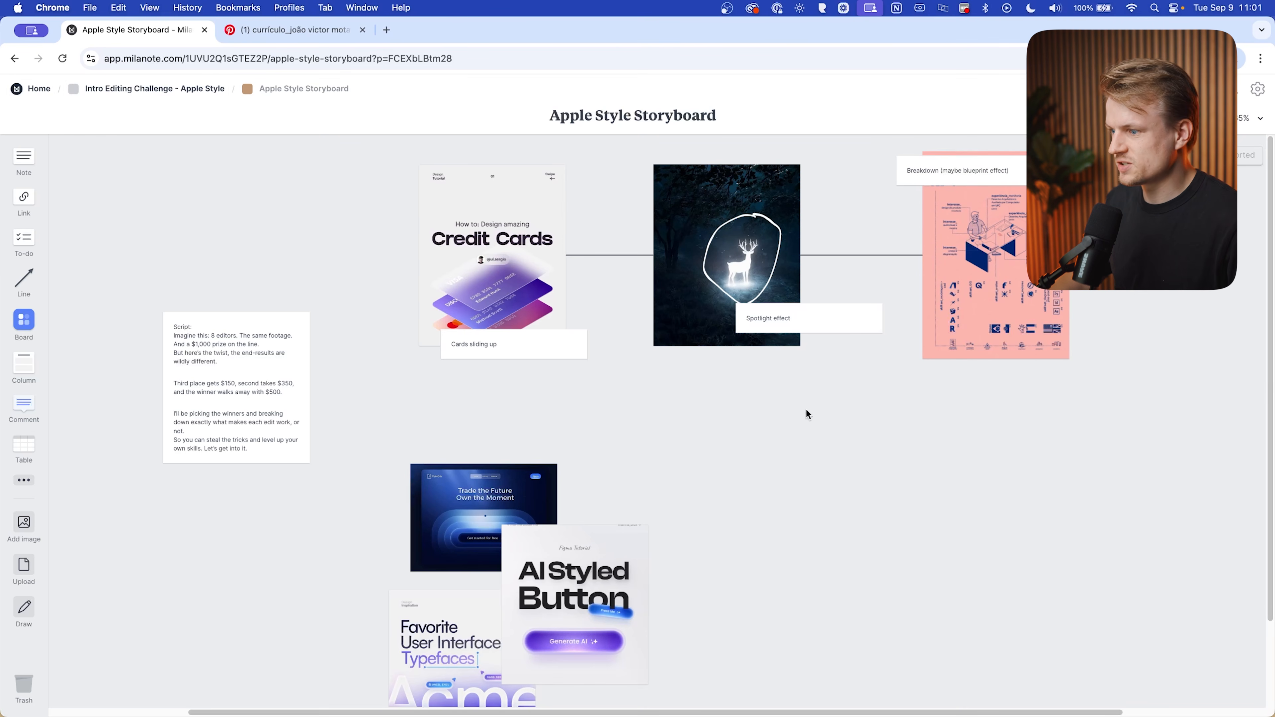
Group the three clustered reference images (Trade the Future, AI Styled Button, Typefaces) into a column
drag(736, 457, 397, 685)
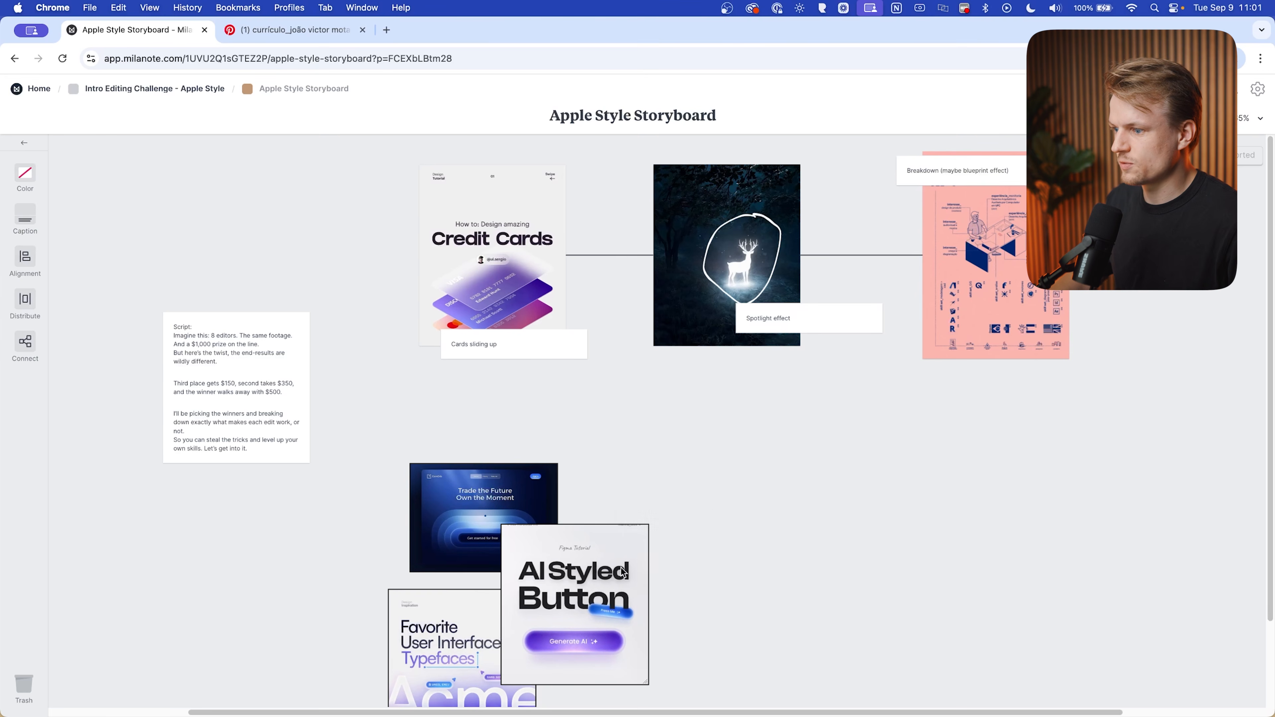
right_click(622, 570)
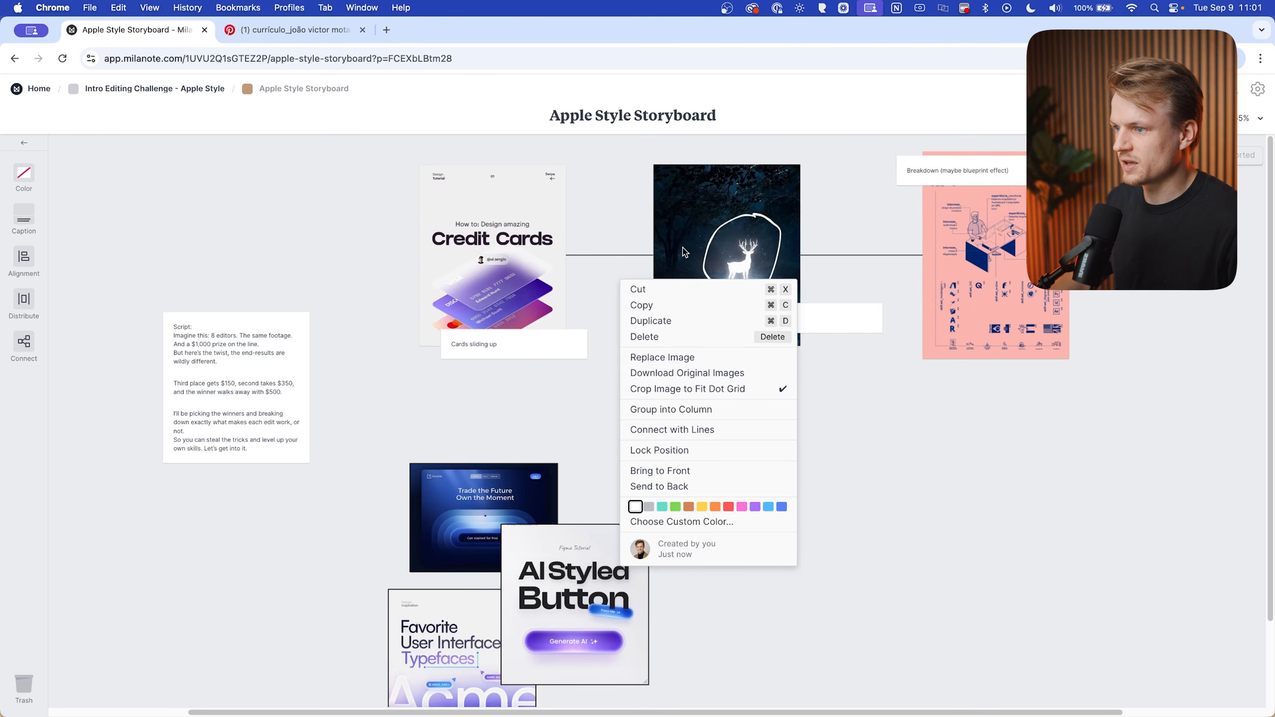
click(681, 411)
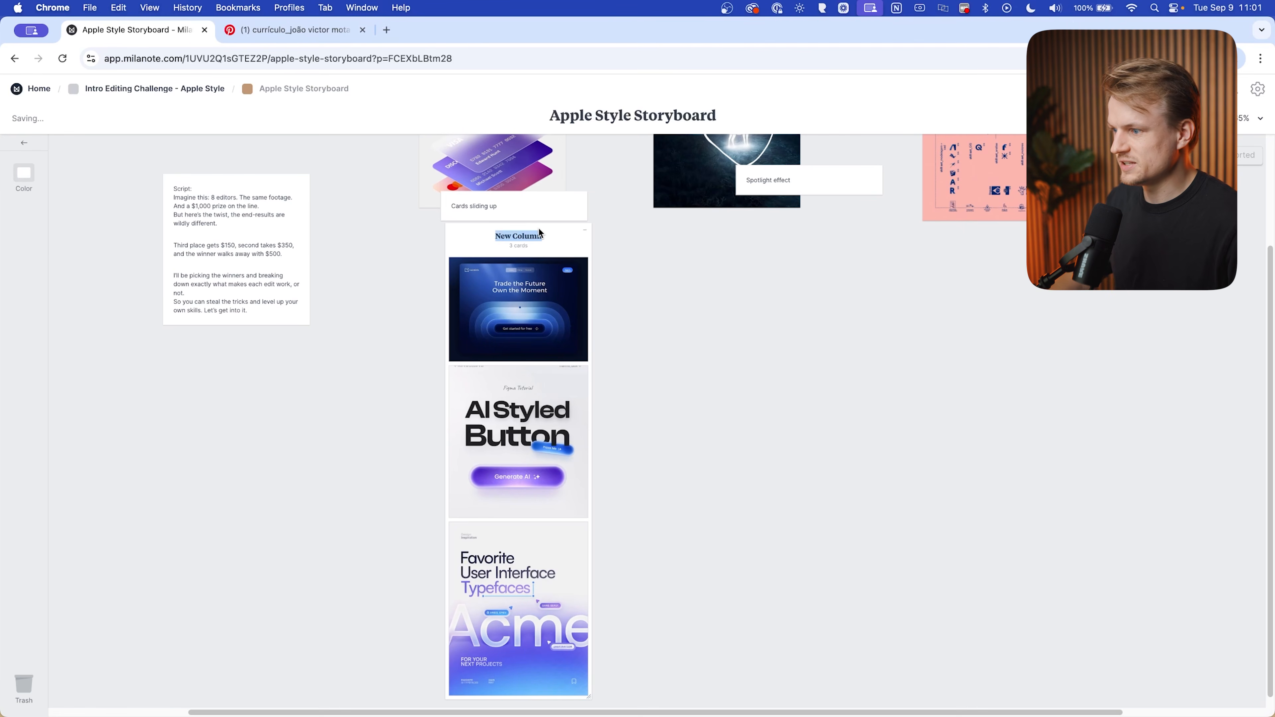
Title the new column "Inspo", convert it to a board, and place it below the Credit Cards image
text(Inspo)
drag(539, 216, 505, 309)
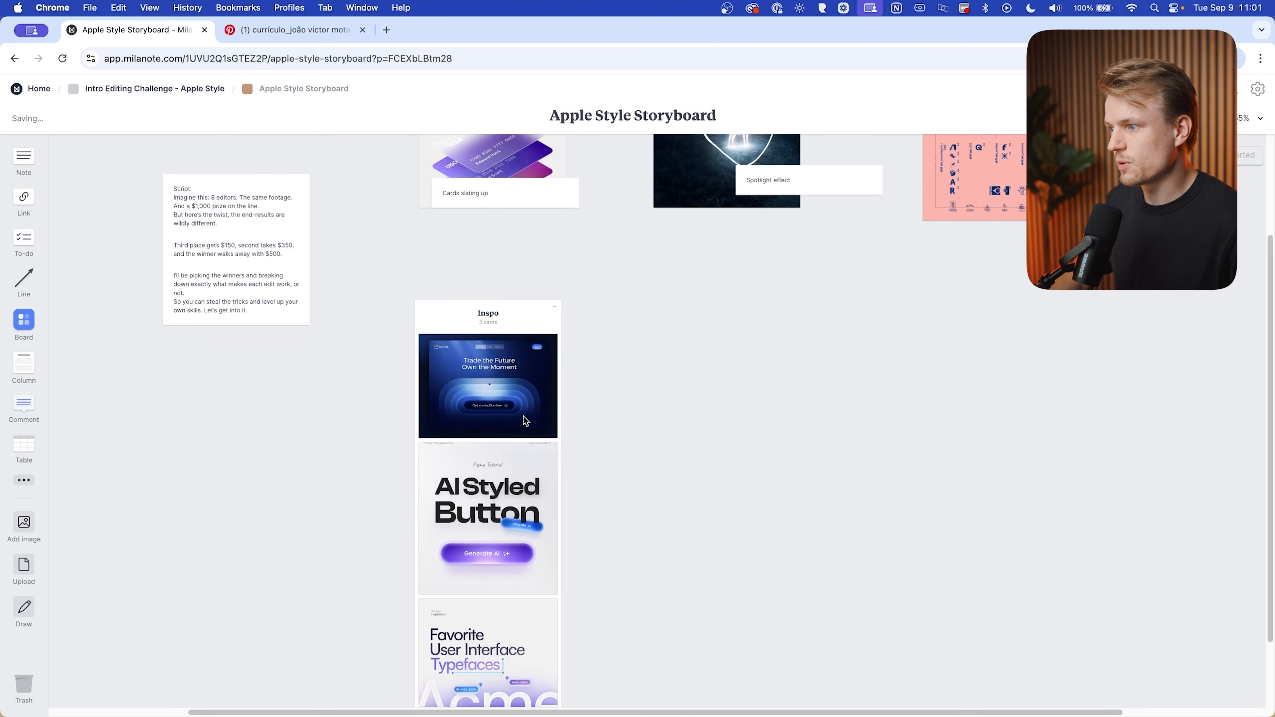
right_click(458, 323)
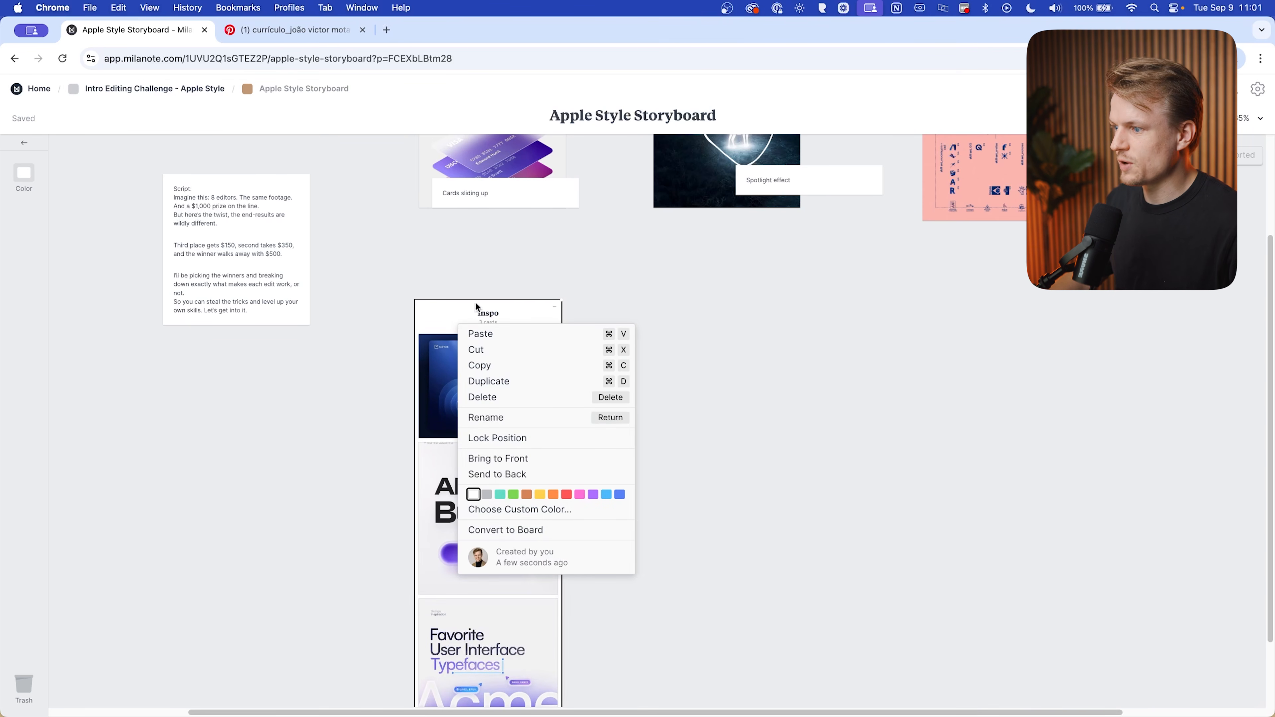
click(504, 533)
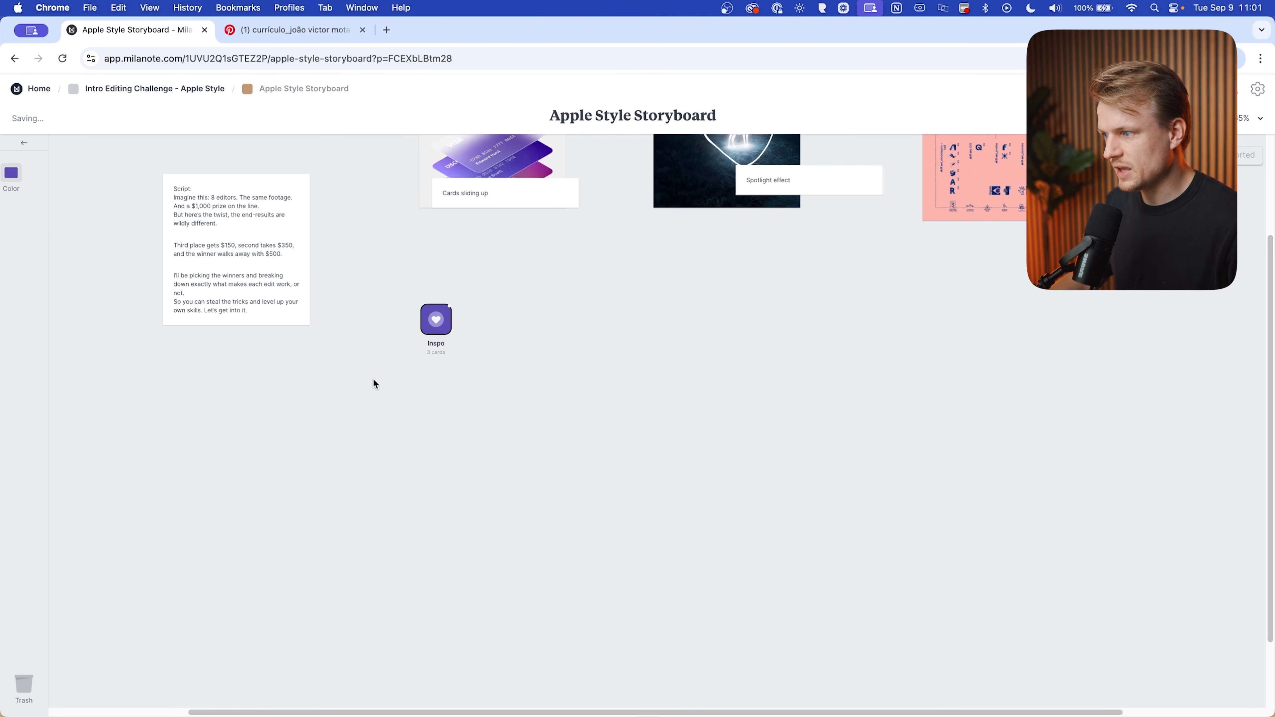
mouse_move(427, 333)
mouse_down()
mouse_move(558, 316)
mouse_move(436, 354)
mouse_up()
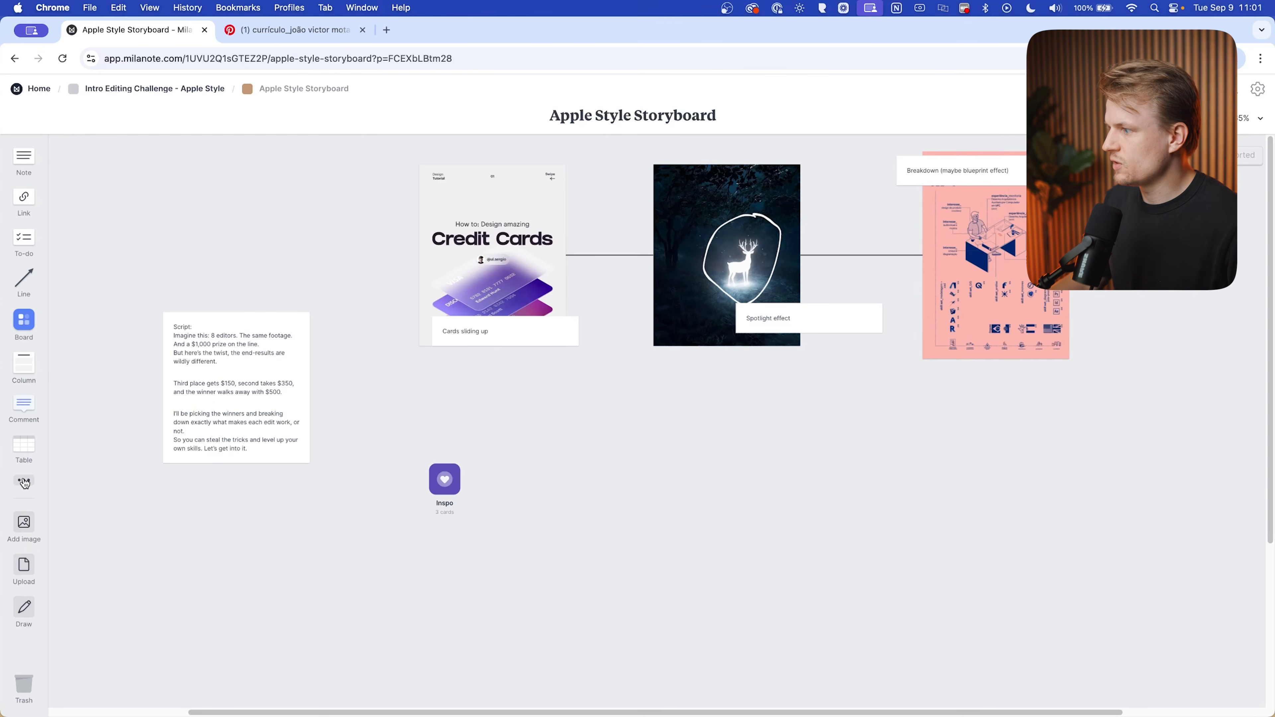
Add a color swatch beside the Inspo board and sample its purple (#472DA4) from the Credit Cards image
click(24, 481)
drag(114, 427, 653, 482)
click(24, 180)
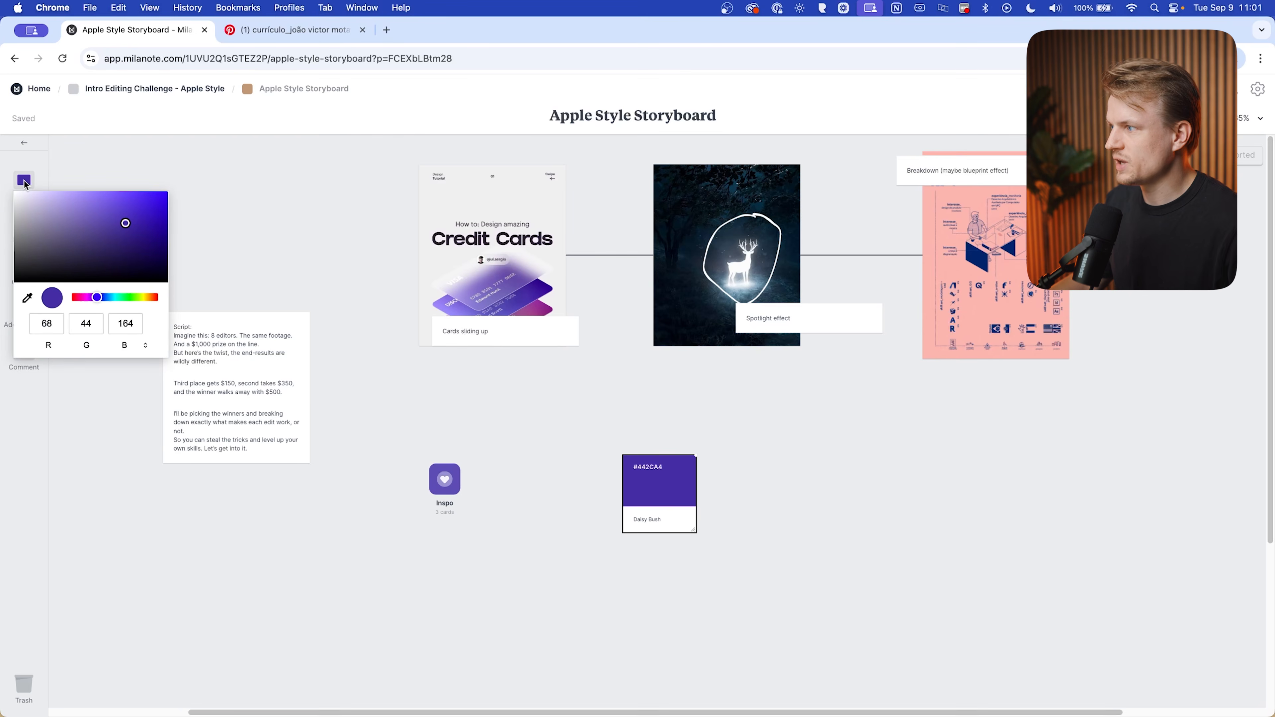
click(28, 298)
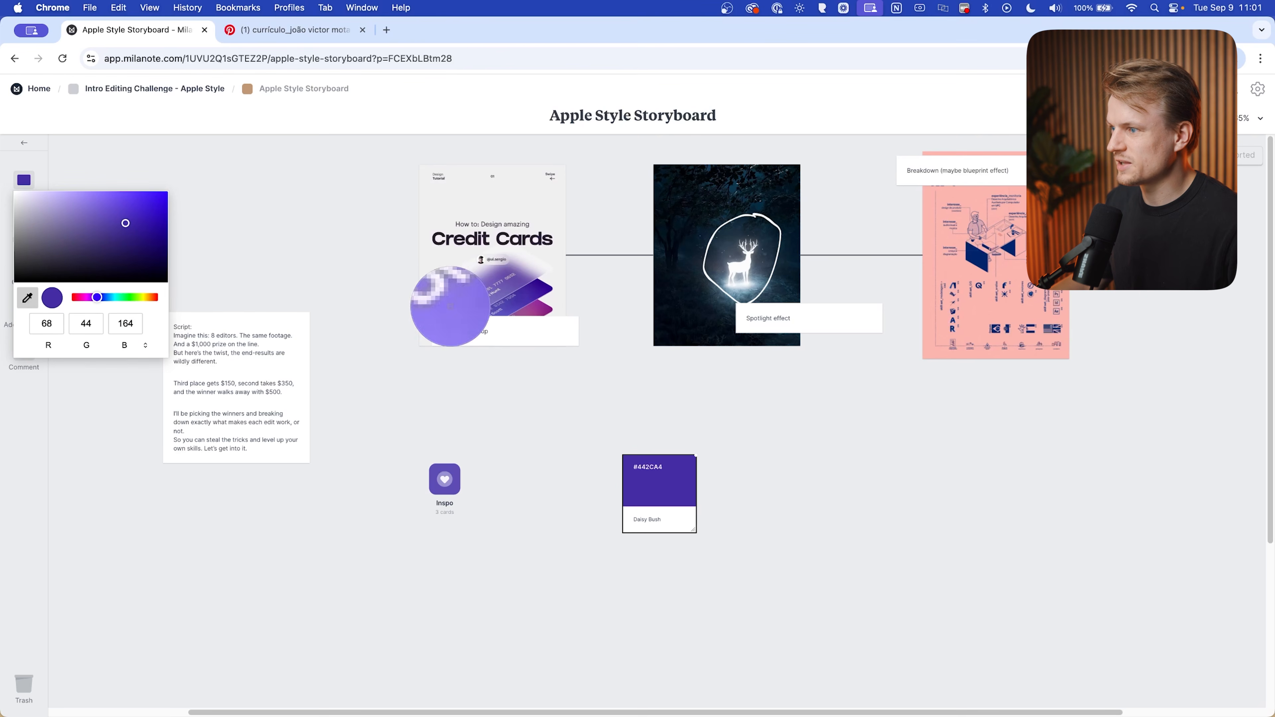
click(522, 295)
click(760, 484)
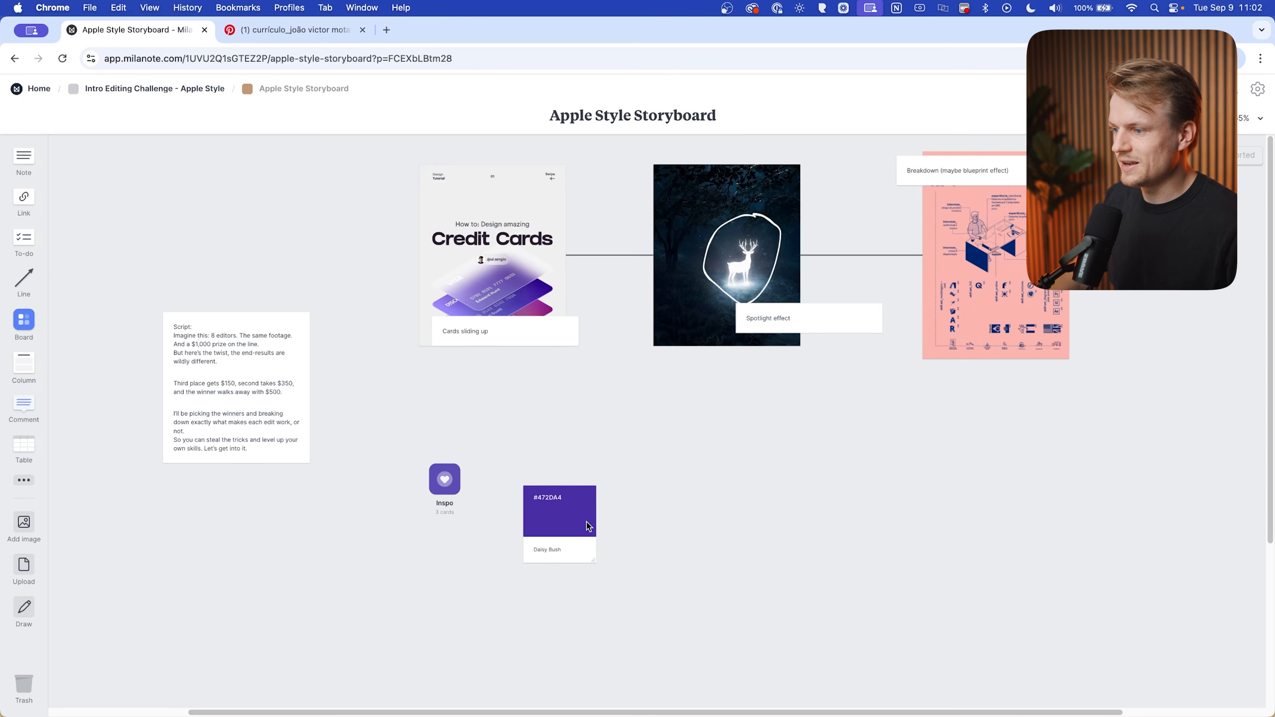
Duplicate the purple swatch beside the original and sample dark blue (#03256C) for it from the pink infographic
click(587, 523)
key(super+c)
key(super+v)
drag(538, 516, 633, 507)
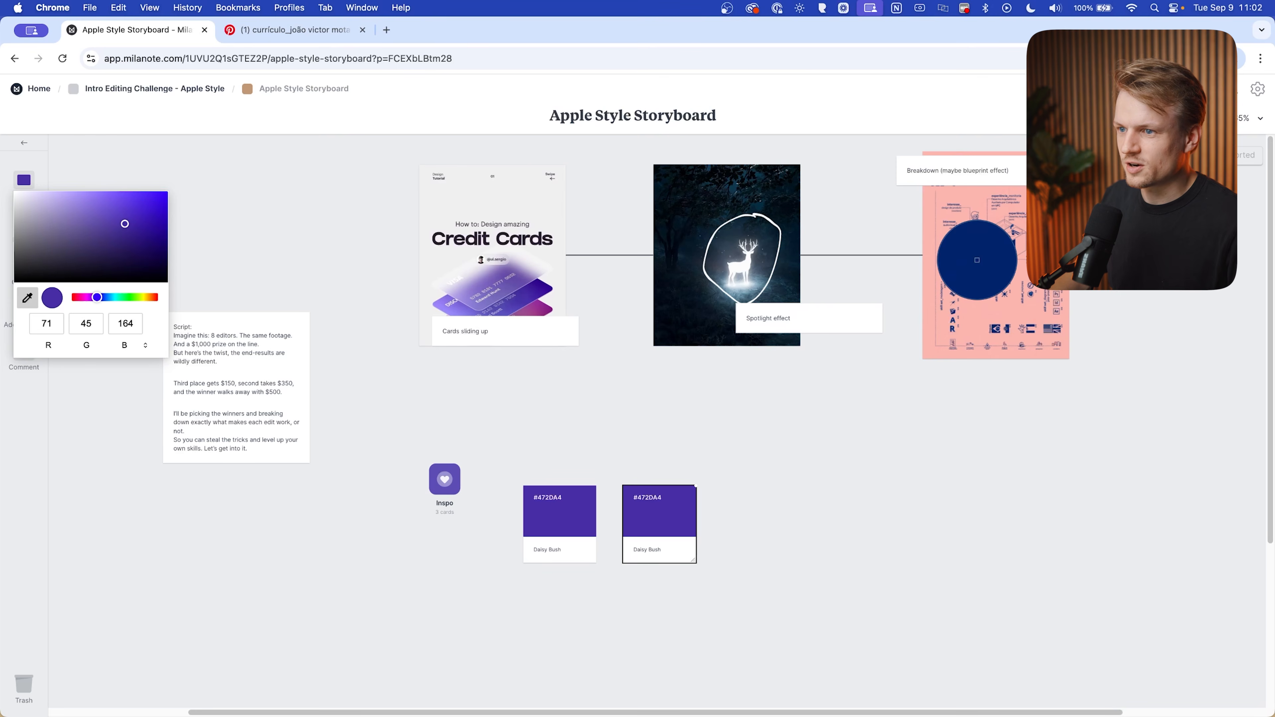
click(977, 259)
click(728, 559)
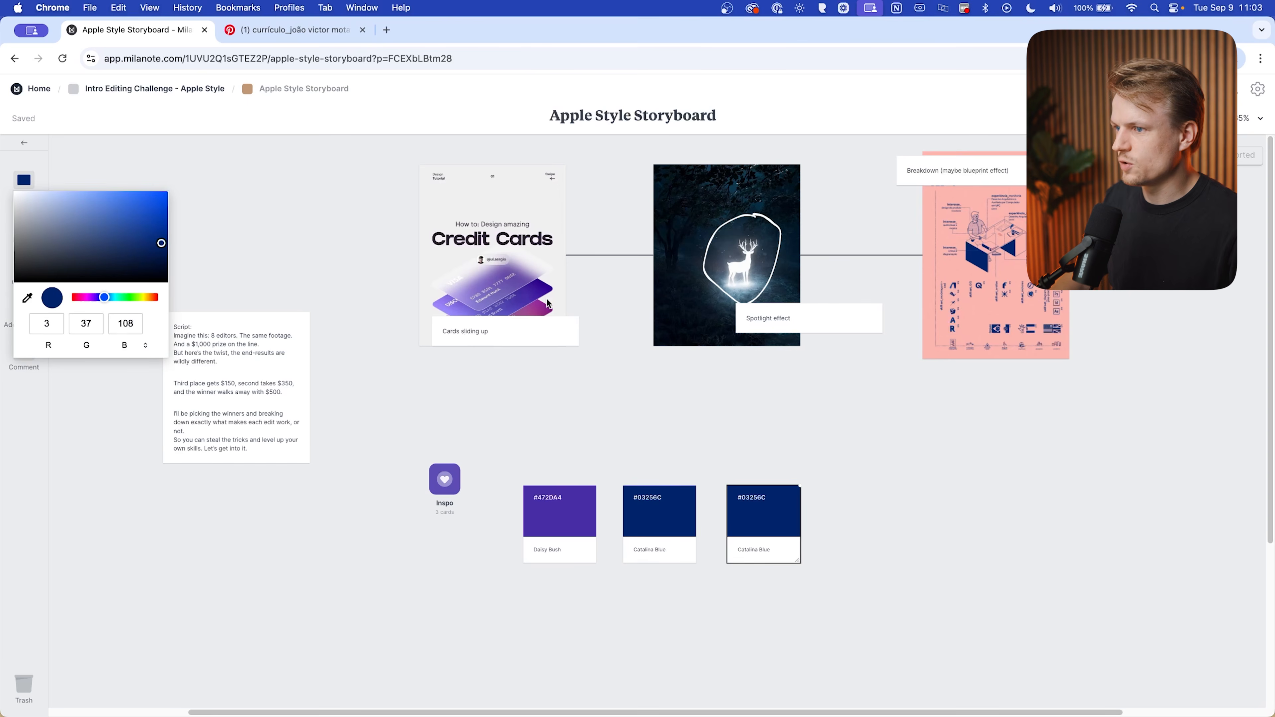
Set the third swatch's color to the white (#FDFDFD) sampled from the glowing deer image, keeping the swatches in a row
click(27, 297)
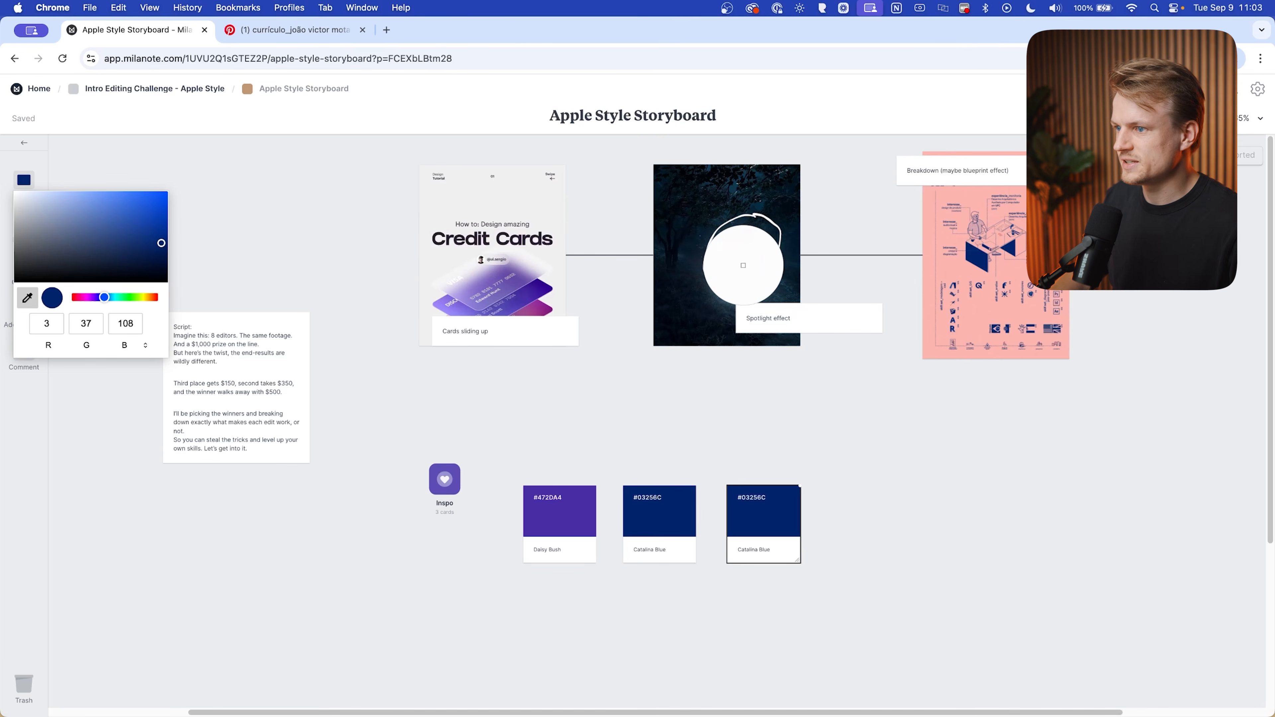
click(745, 266)
click(925, 473)
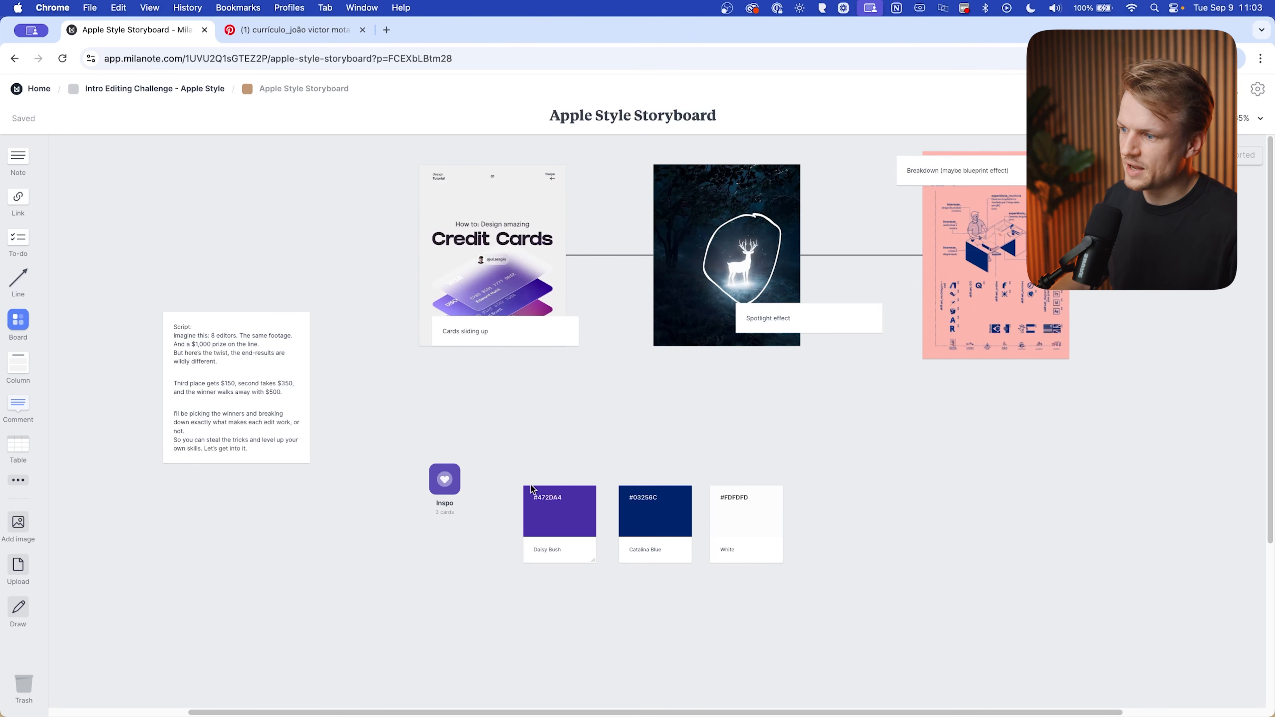
double_click(731, 503)
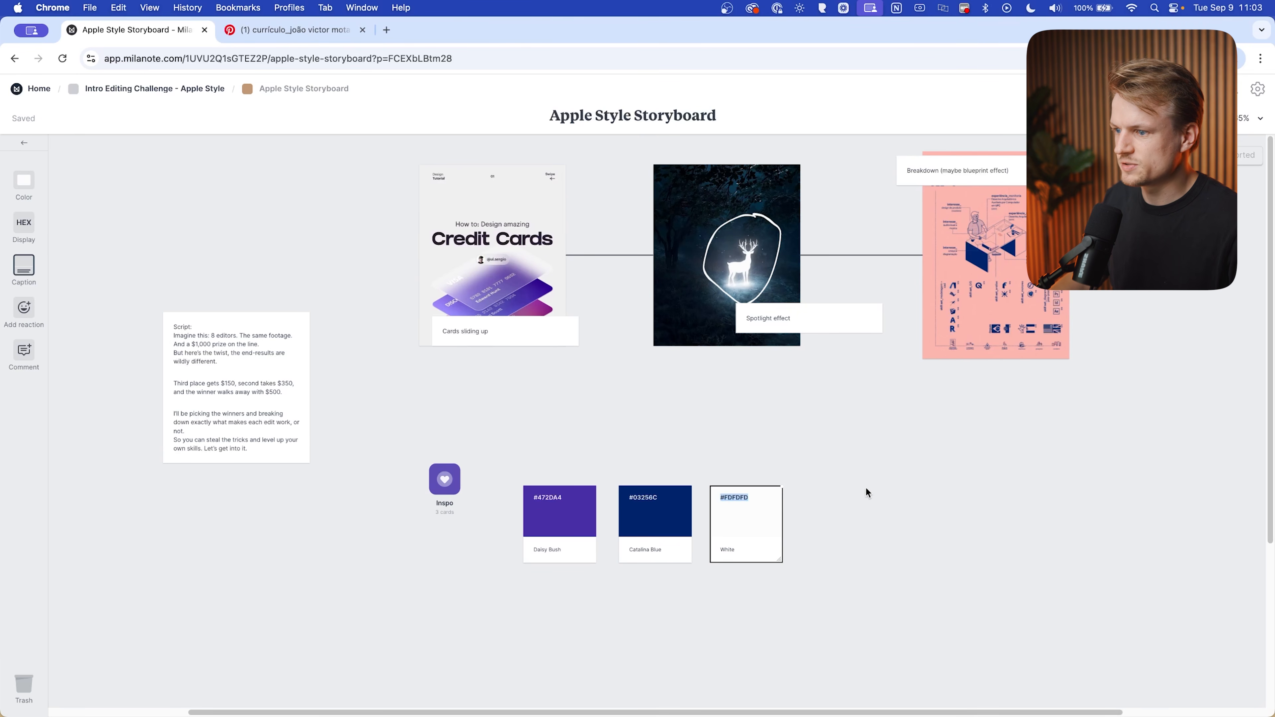
click(828, 454)
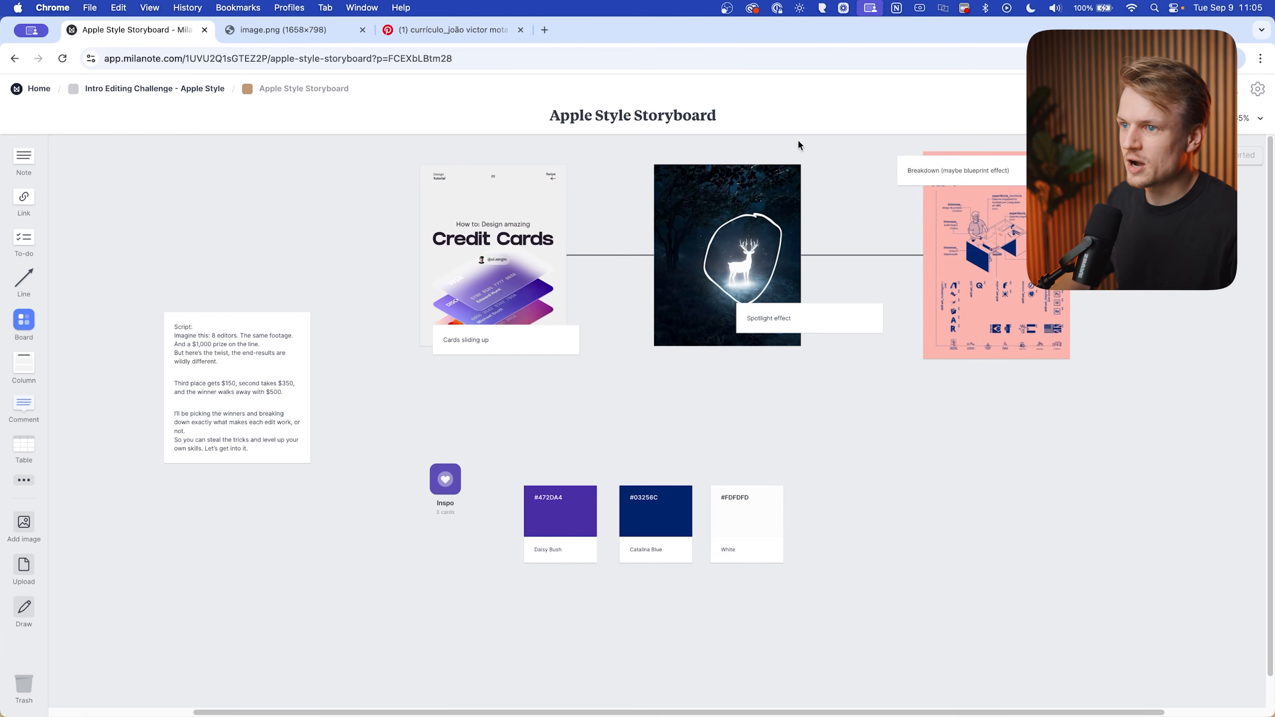
Open the "Intro Editing Challenge - Apple Style" board, and in After Effects select all eight Intro.m4a layers of Comp 1
click(196, 90)
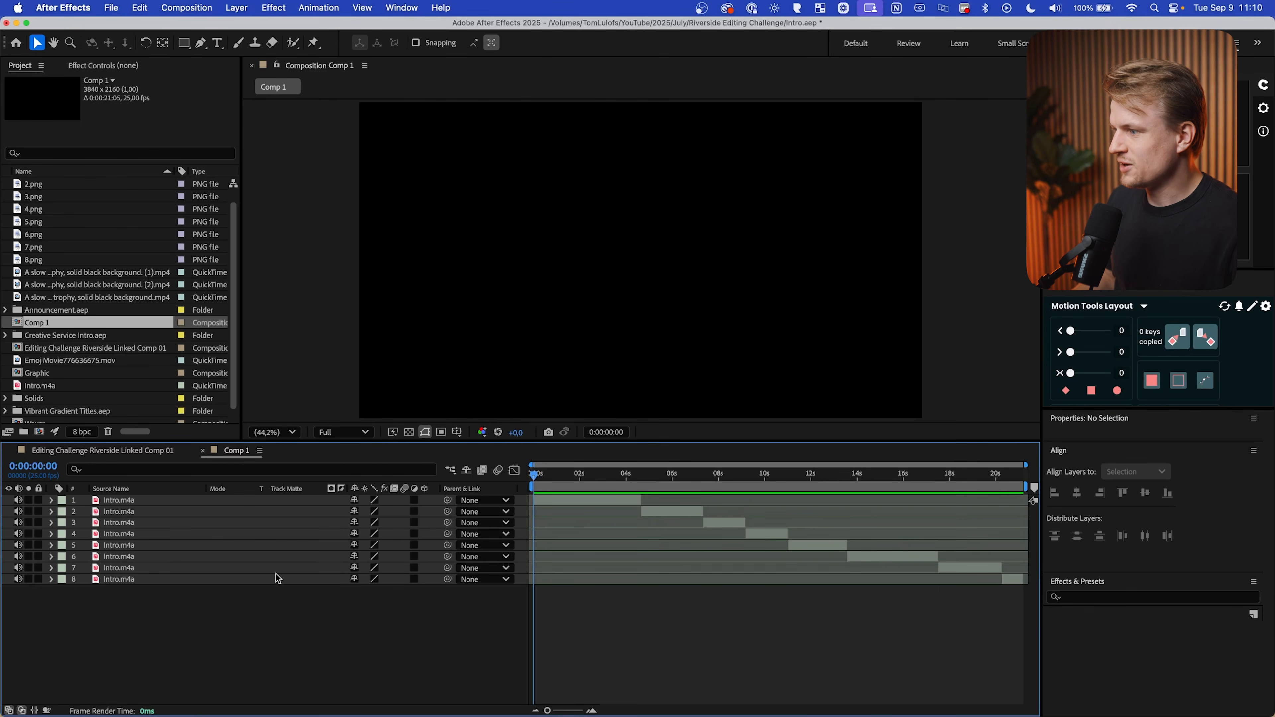
click(130, 501)
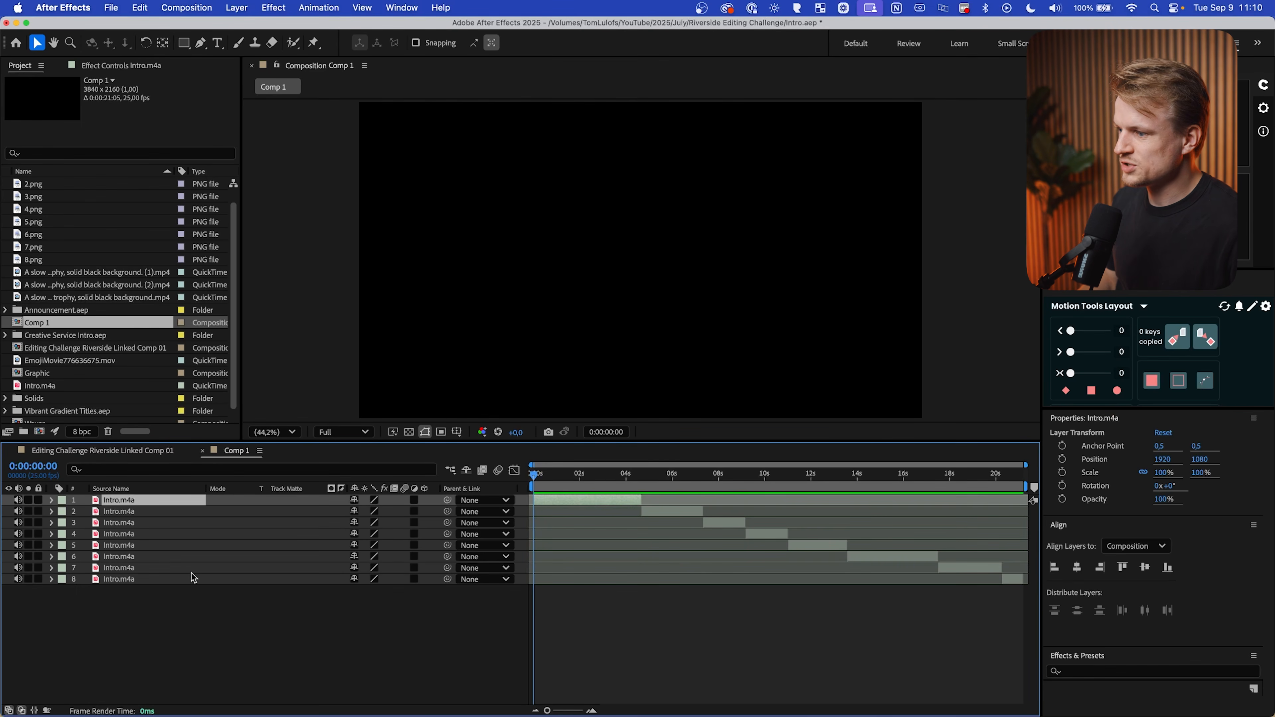
shift+click(177, 580)
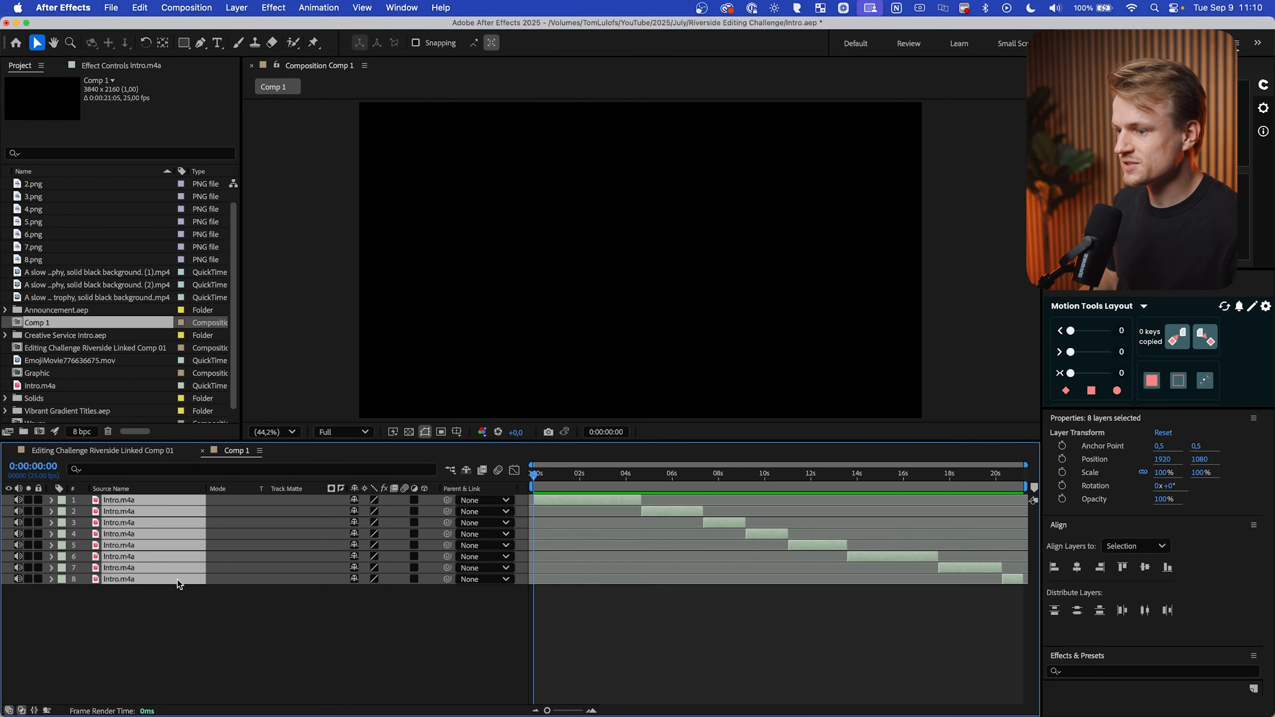
Switch to Milanote and review the full Intro Editing Challenge storyboard, from the Memoji editor cards to the feedback message box
key(super+Tab)
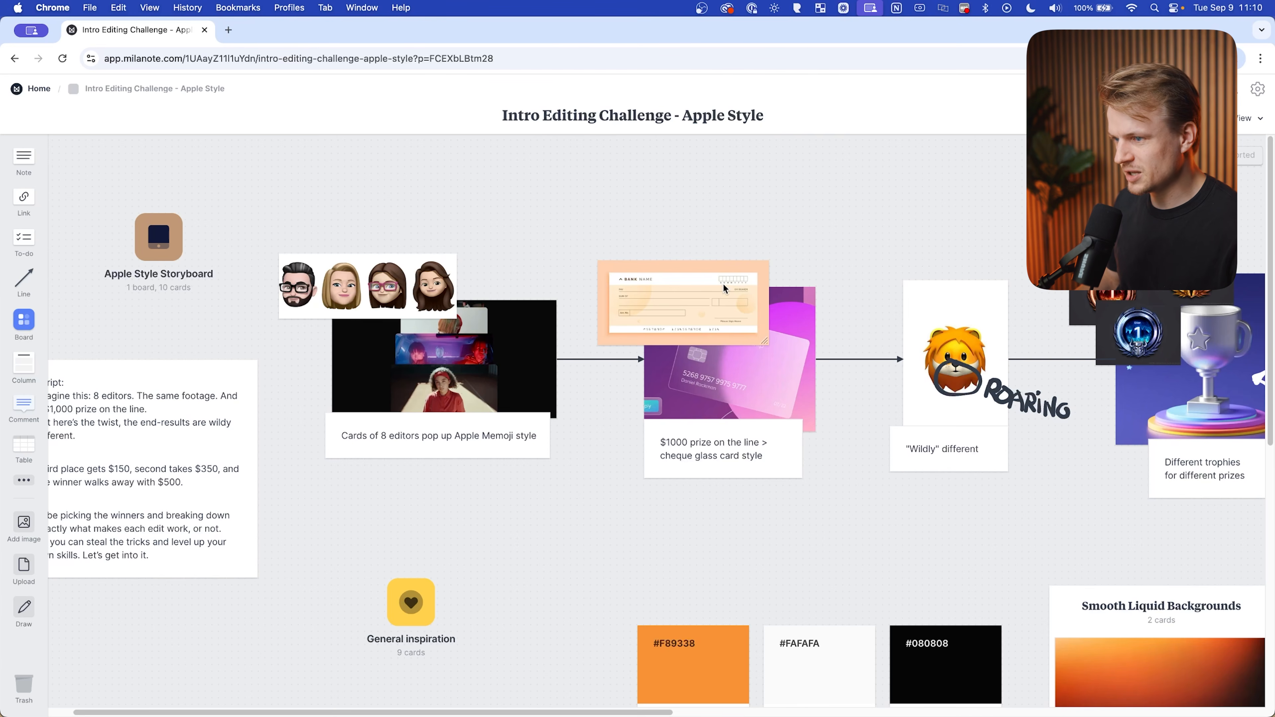
scroll(757, 258, right, 15)
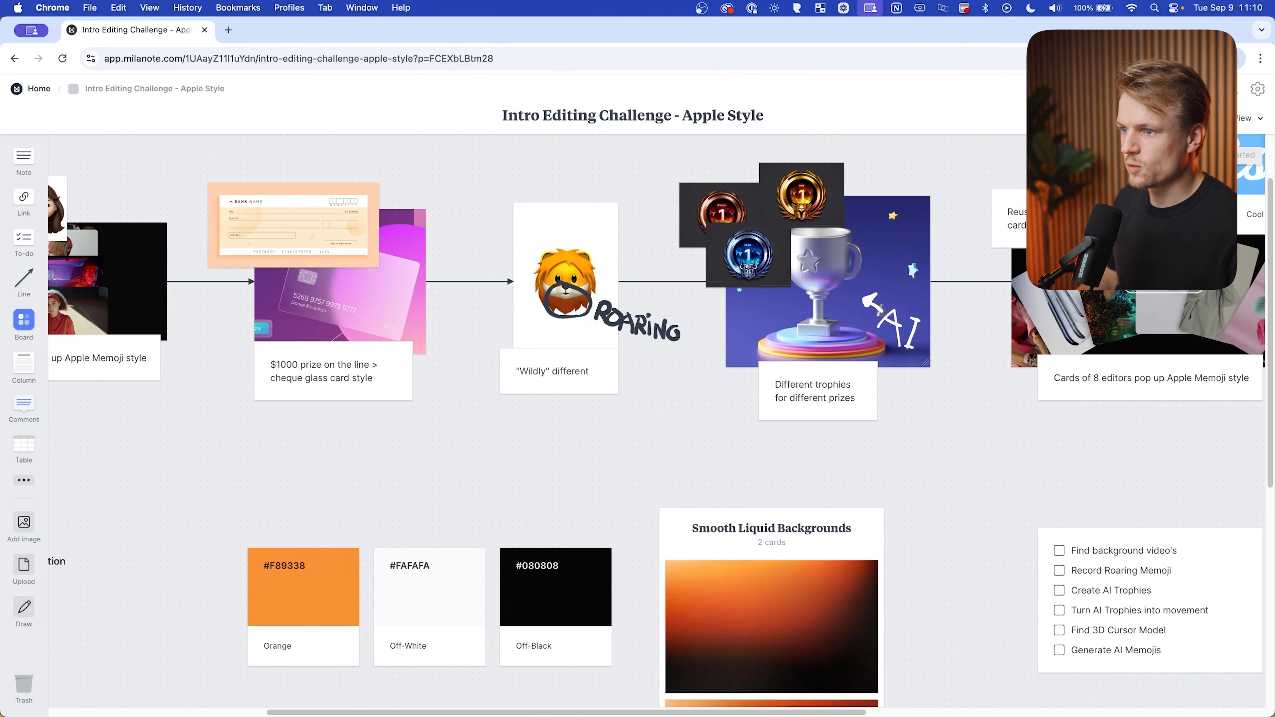
scroll(794, 361, right, 8)
scroll(795, 361, up, 3)
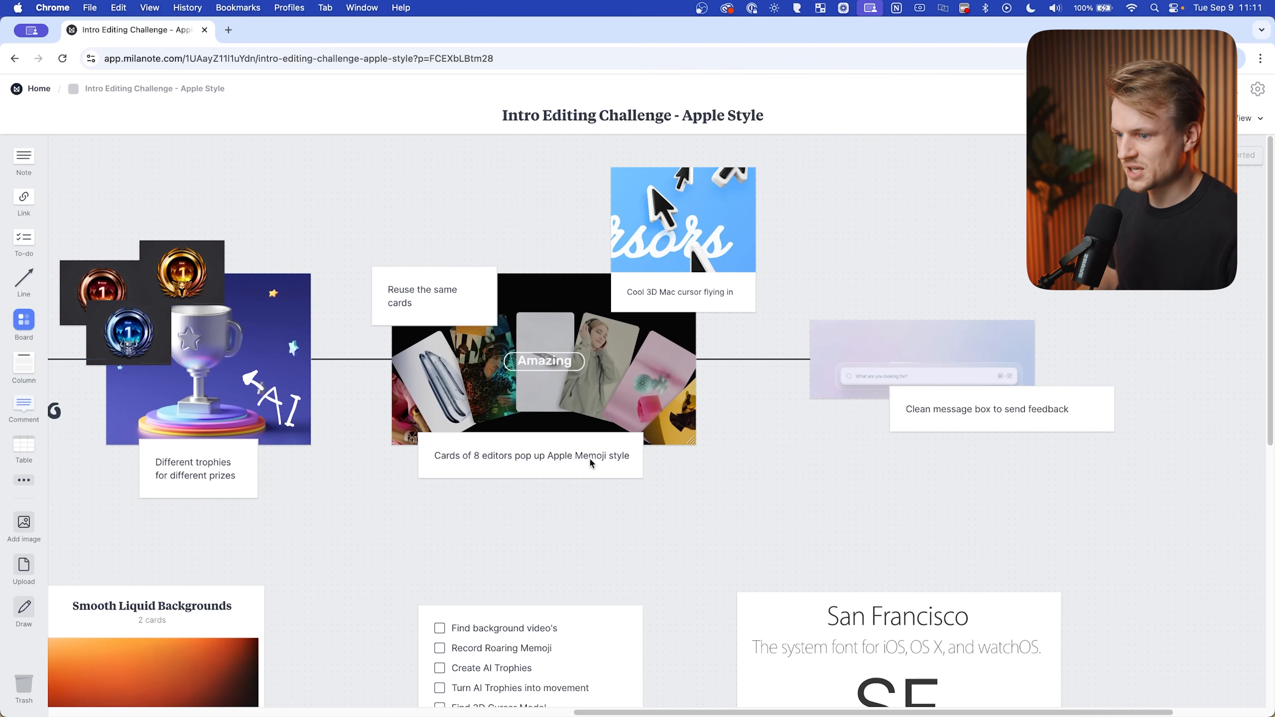
scroll(552, 452, left, 20)
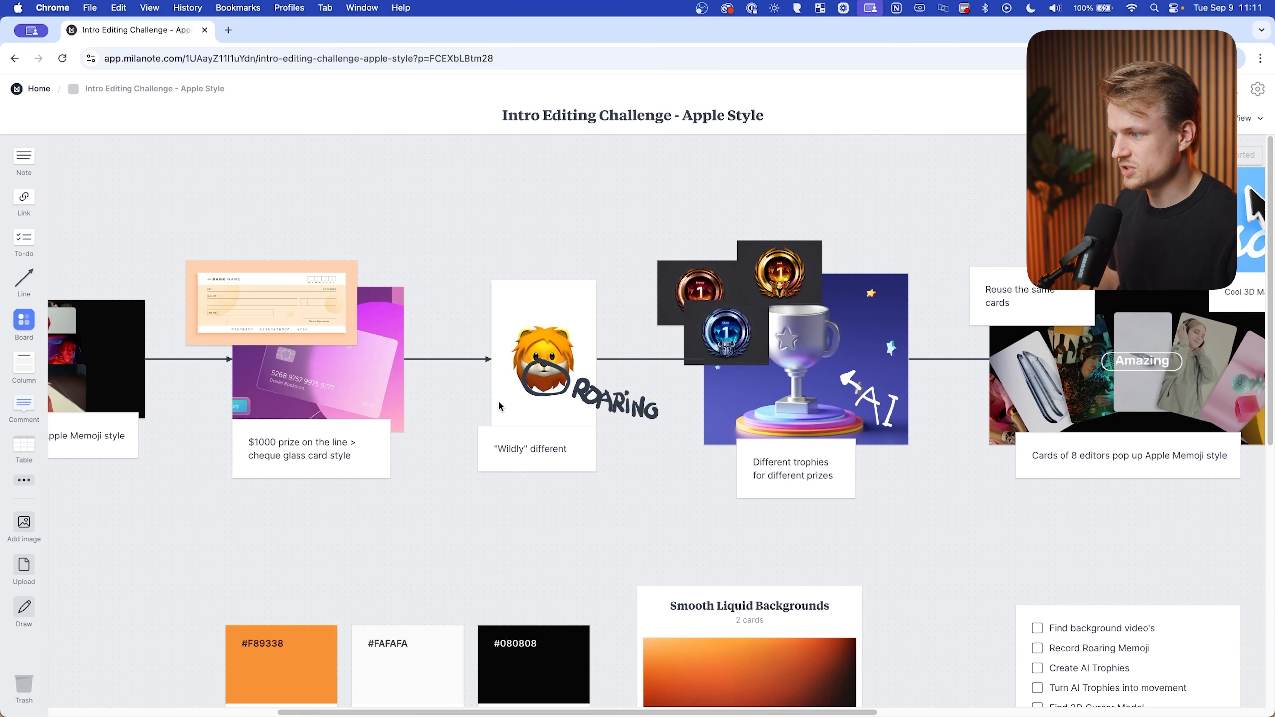
scroll(498, 406, left, 15)
drag(563, 224, 398, 516)
click(398, 508)
Switch to After Effects and add a text layer reading "Imagine this" to Comp 1
key(super+Tab)
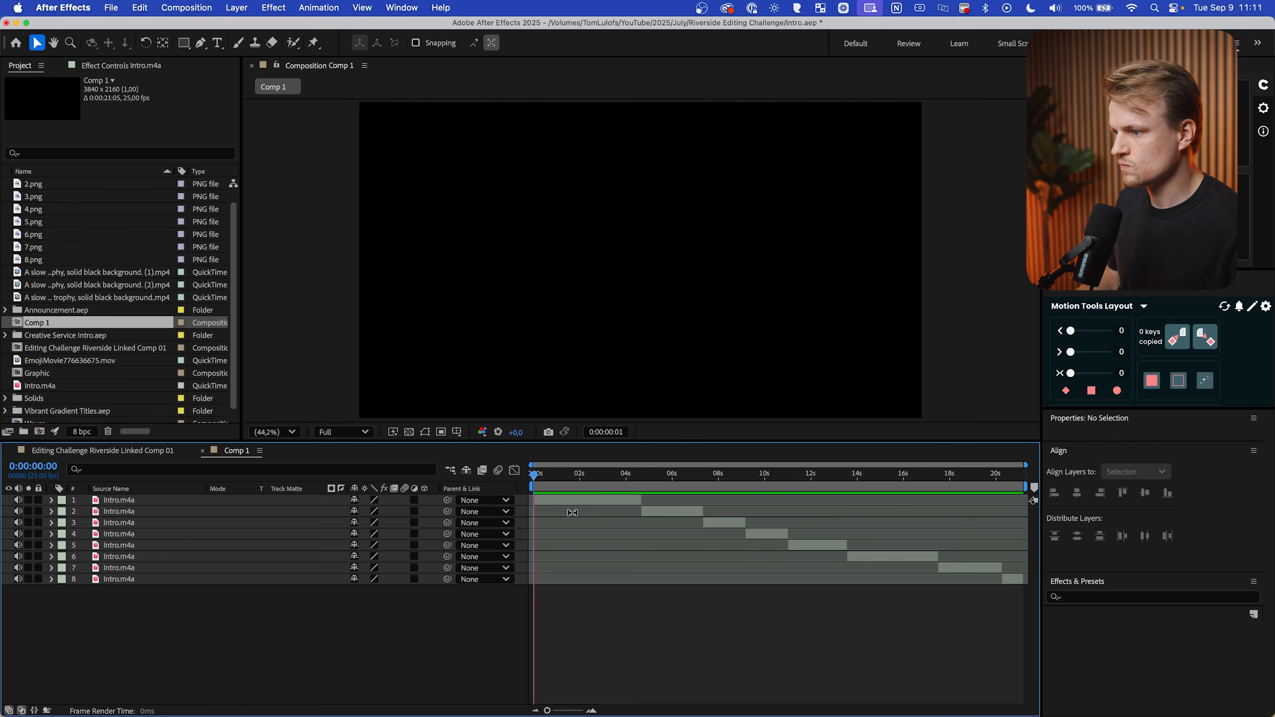
click(217, 44)
click(557, 259)
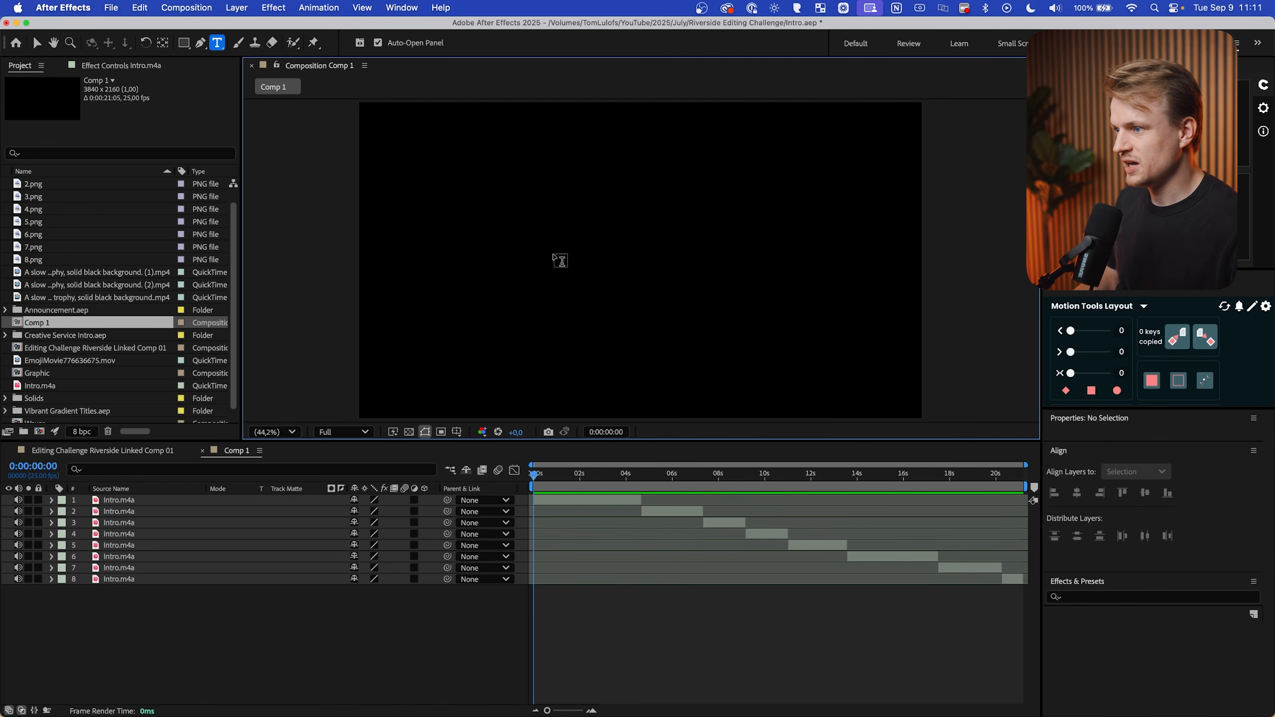
text(Imagine this)
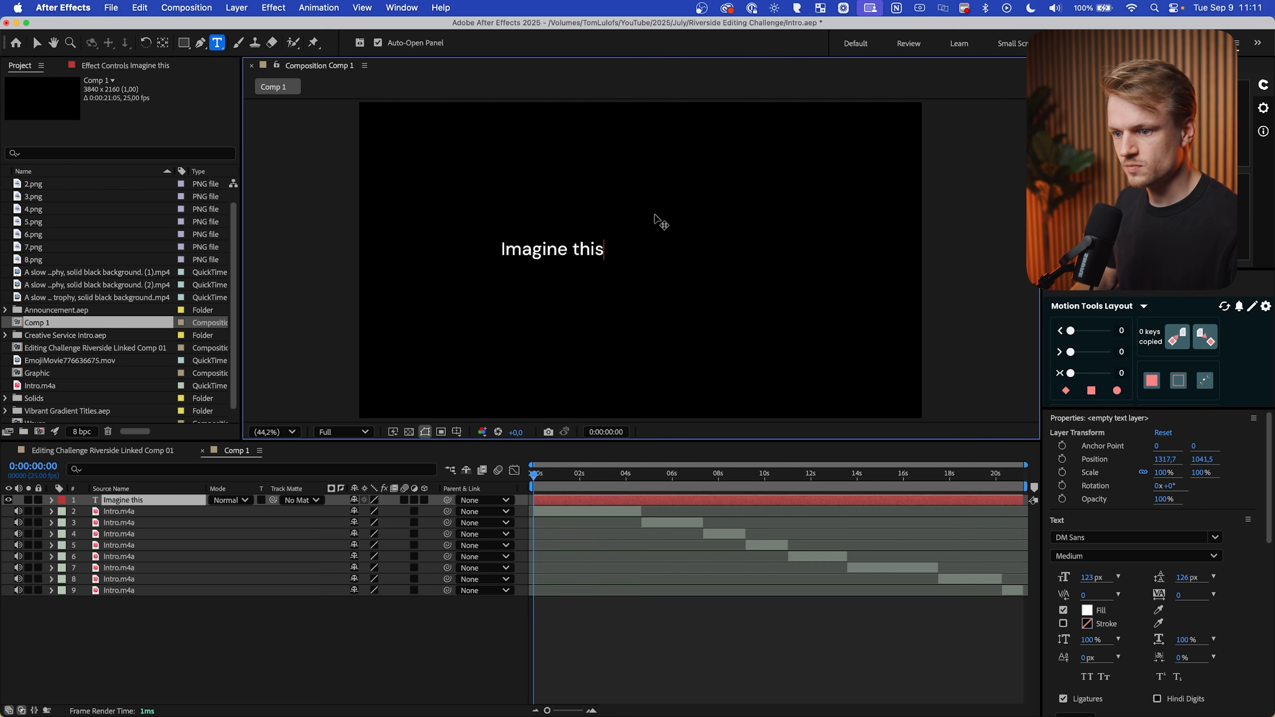
Set the font of the whole "Imagine this" text to SF Pro Medium and enlarge the text
key(super+a)
click(1125, 537)
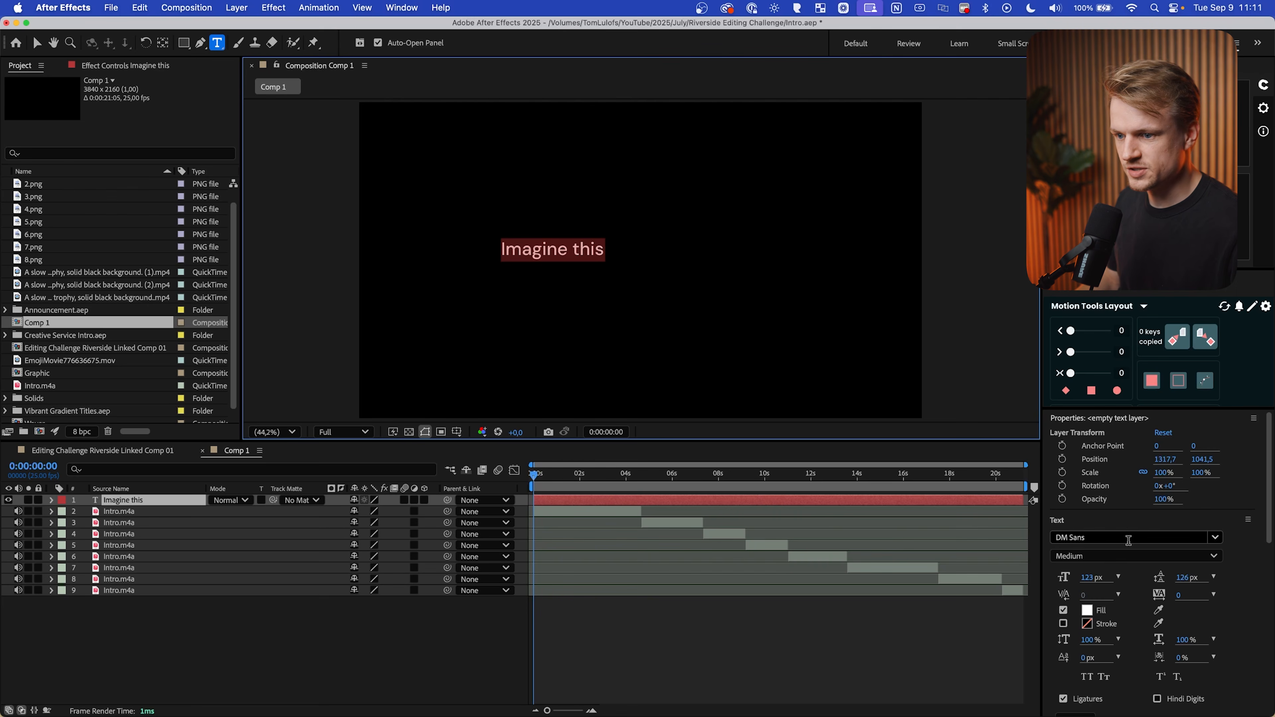
text(sf)
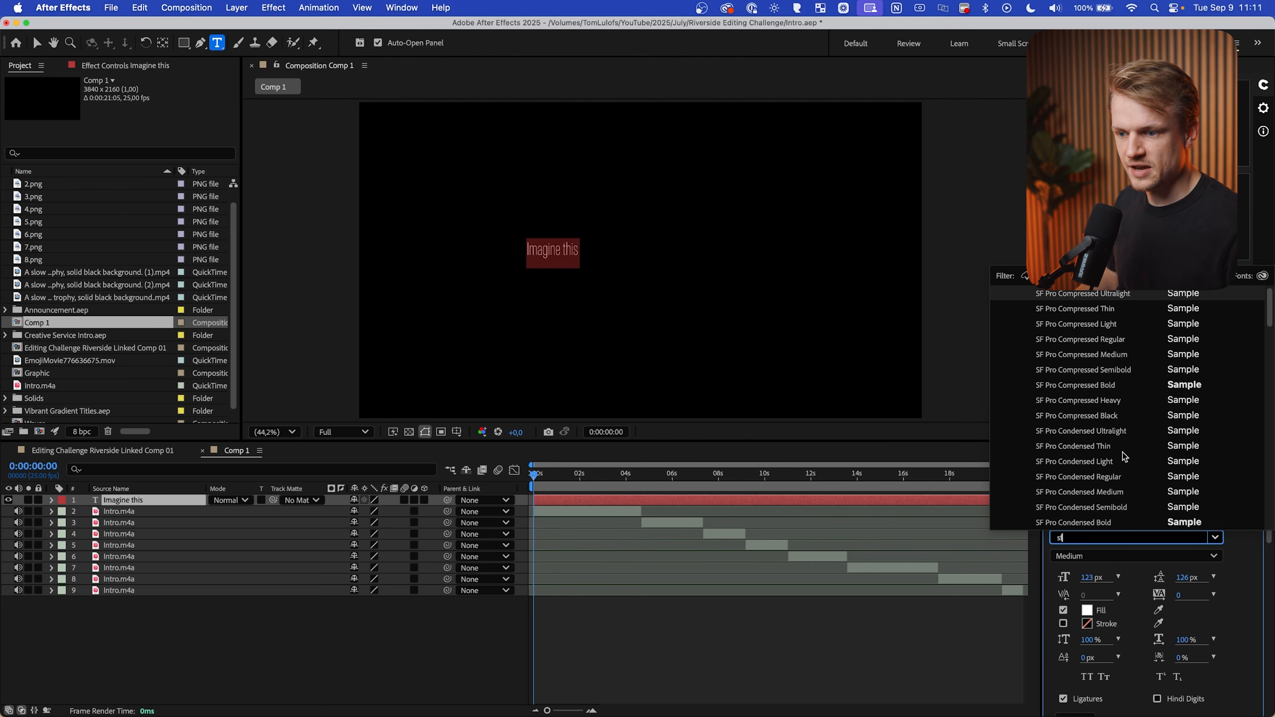
key(Return)
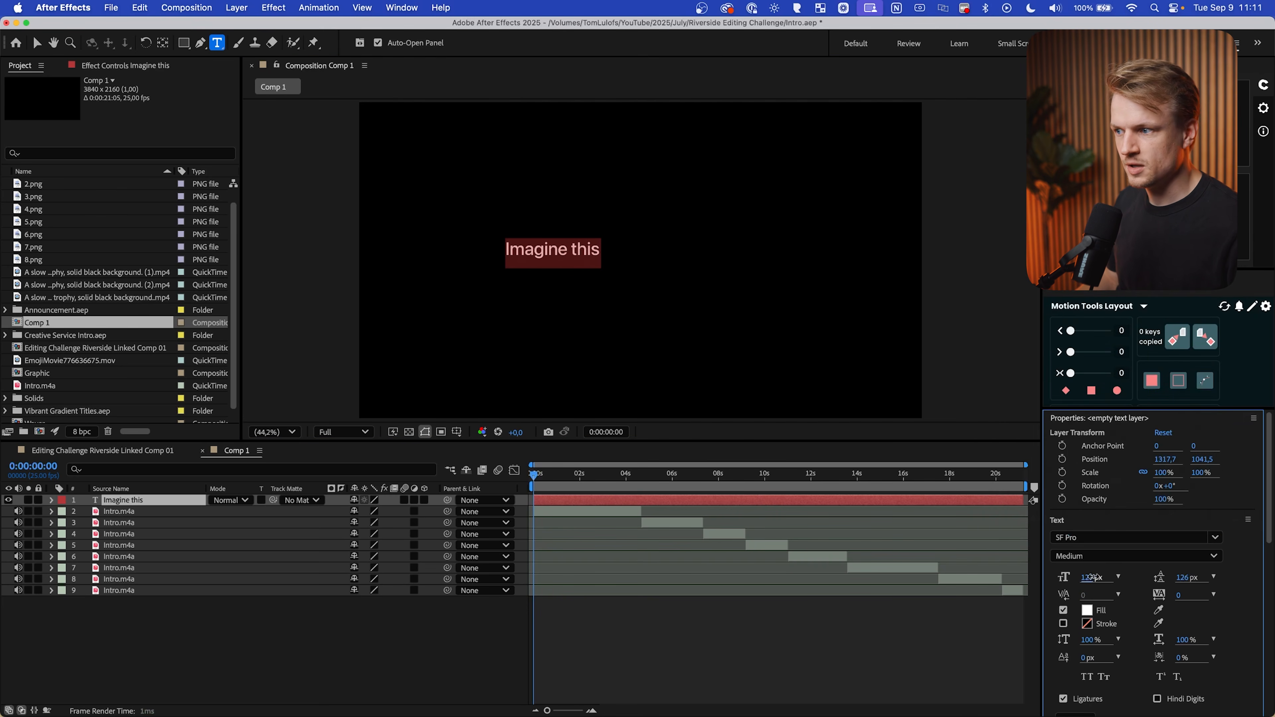
Center the "Imagine this" text layer horizontally and vertically in the composition
click(541, 469)
click(565, 502)
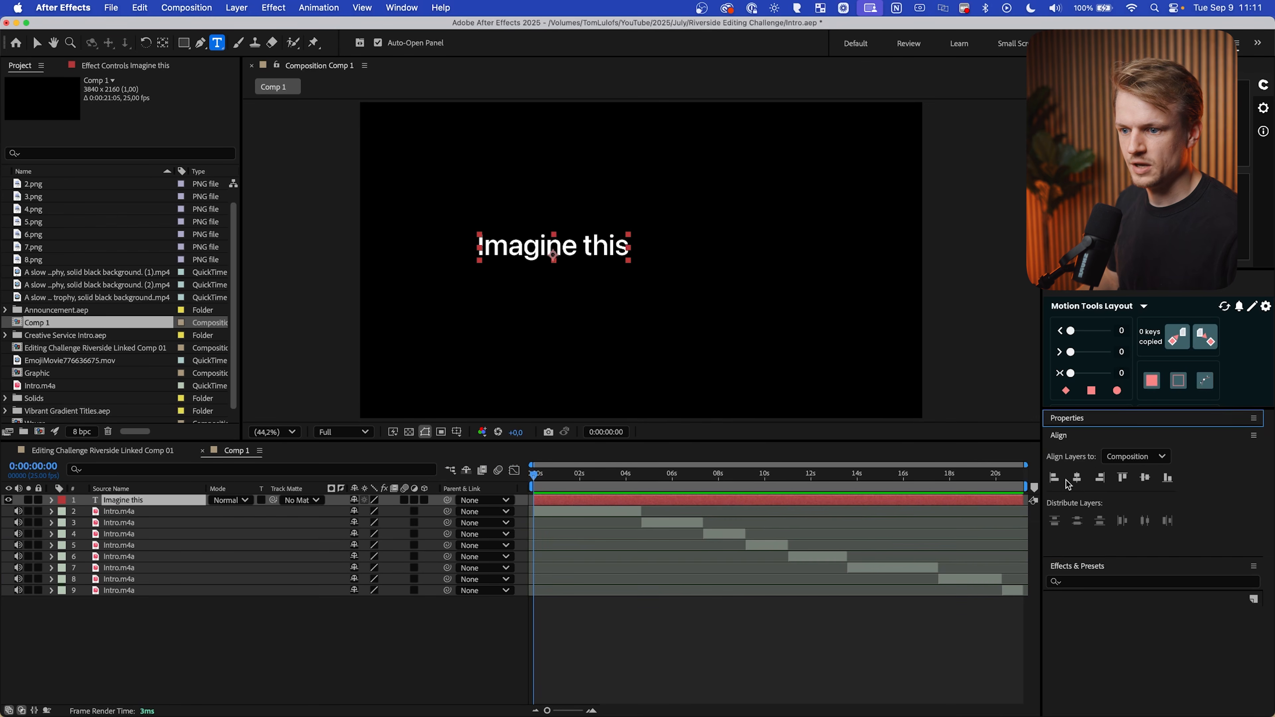
click(1077, 477)
click(1145, 478)
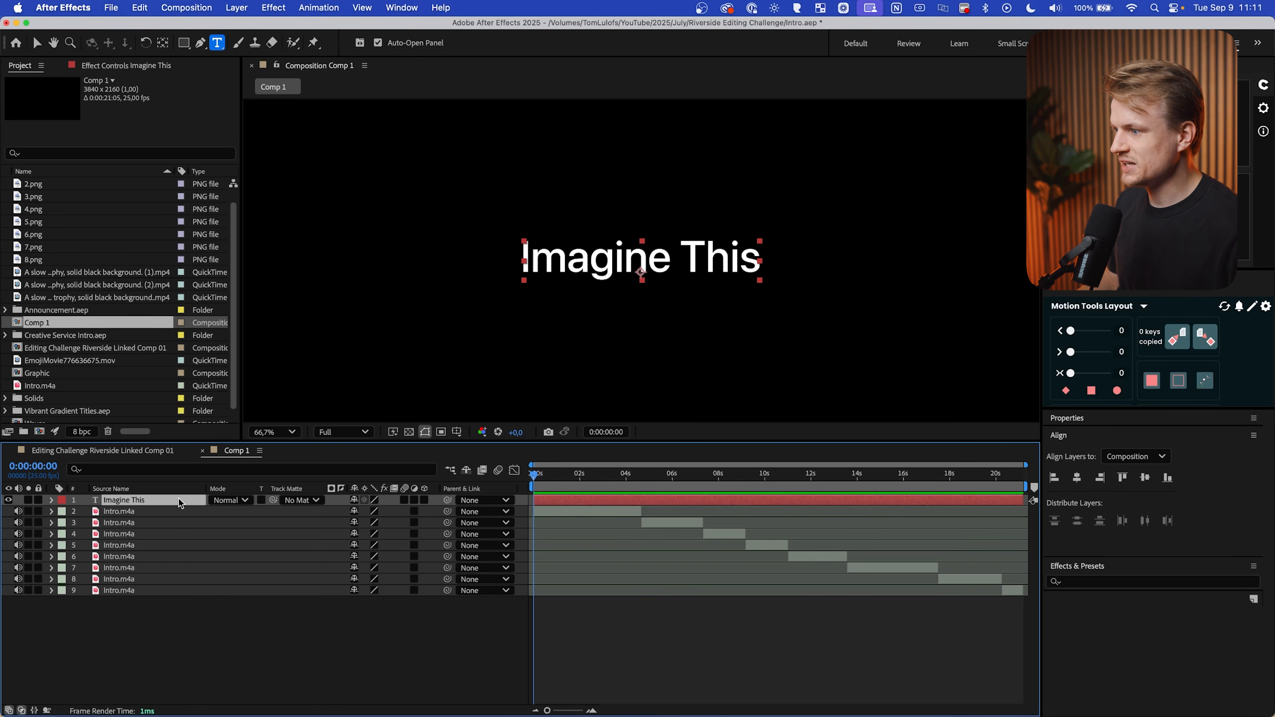
Add a Gradient Overlay layer style to the "Imagine This" text, with Reverse on and opacity at 27%
right_click(180, 504)
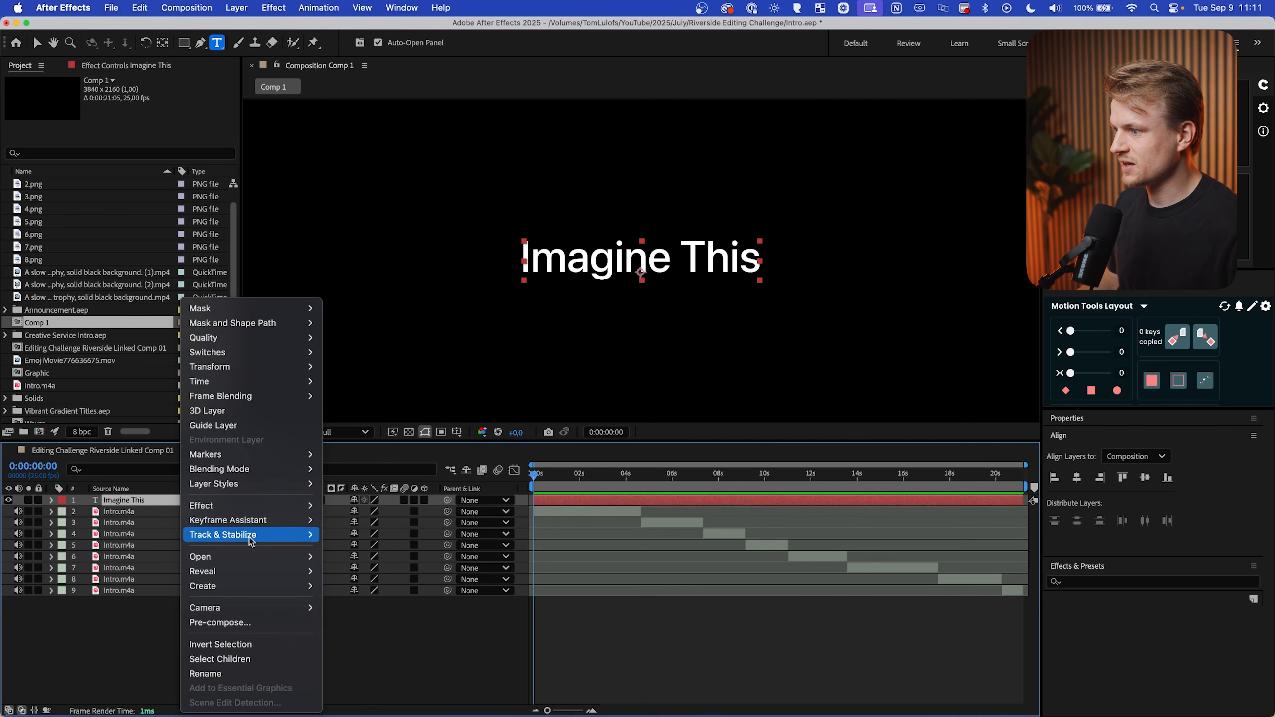
mouse_move(251, 484)
click(372, 637)
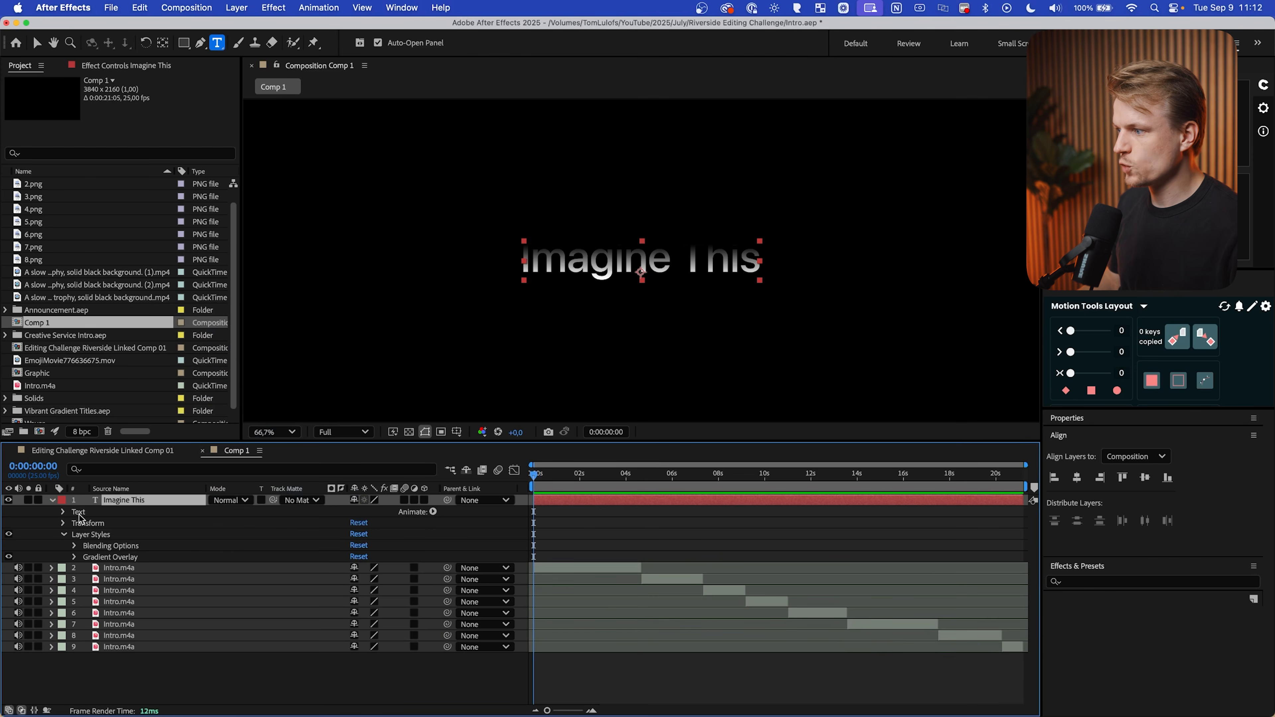
click(75, 558)
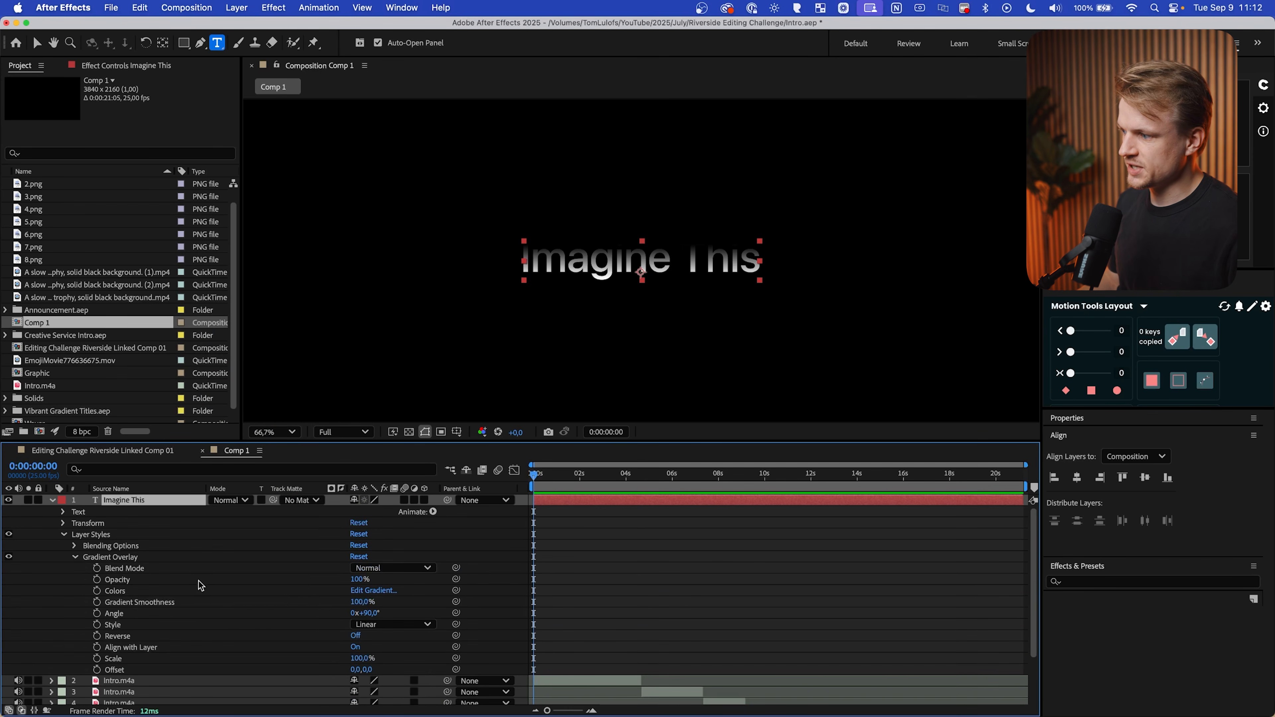
click(353, 636)
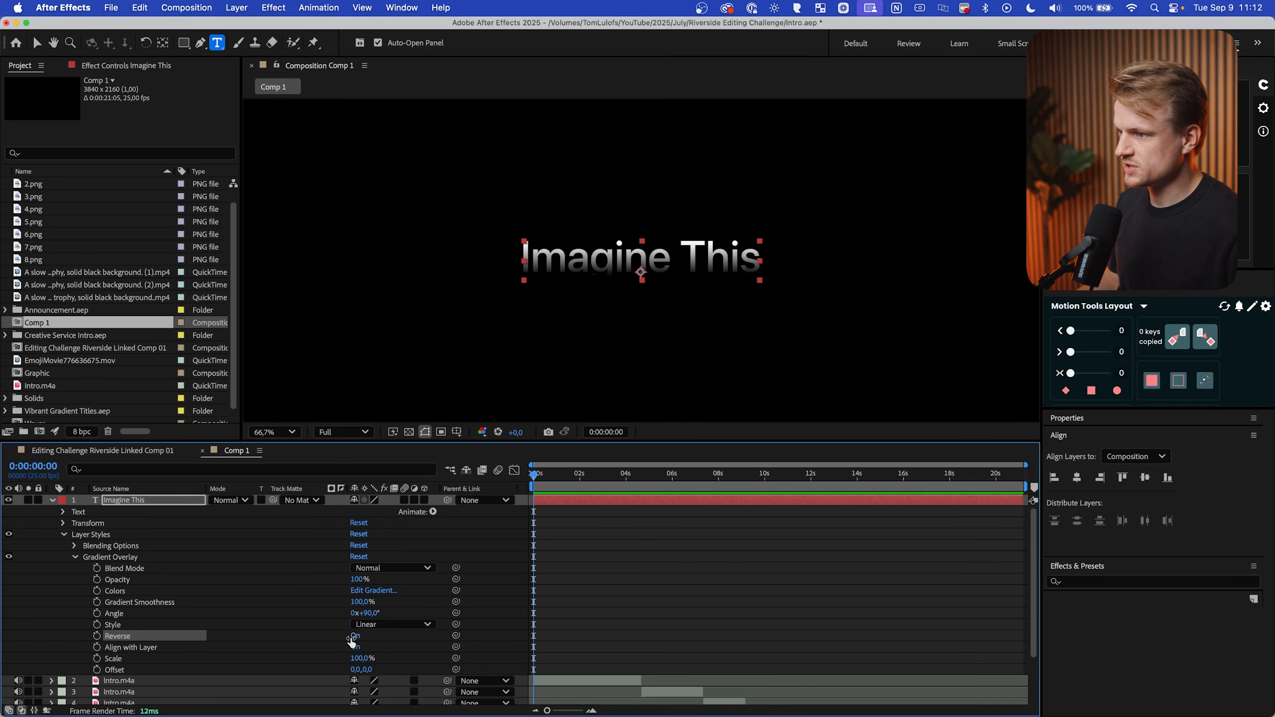
drag(356, 579, 302, 582)
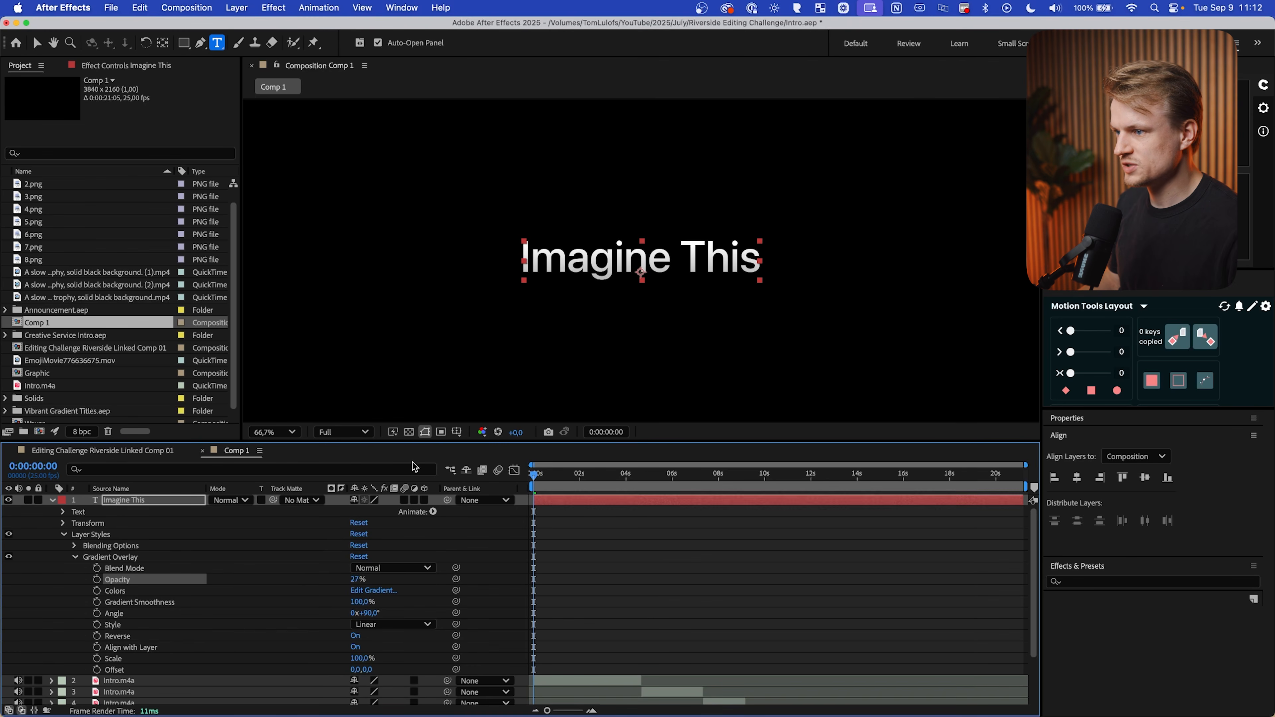
Add a text animator to "Imagine This" with a vertical Position offset of 144 and Opacity at 0%
click(153, 500)
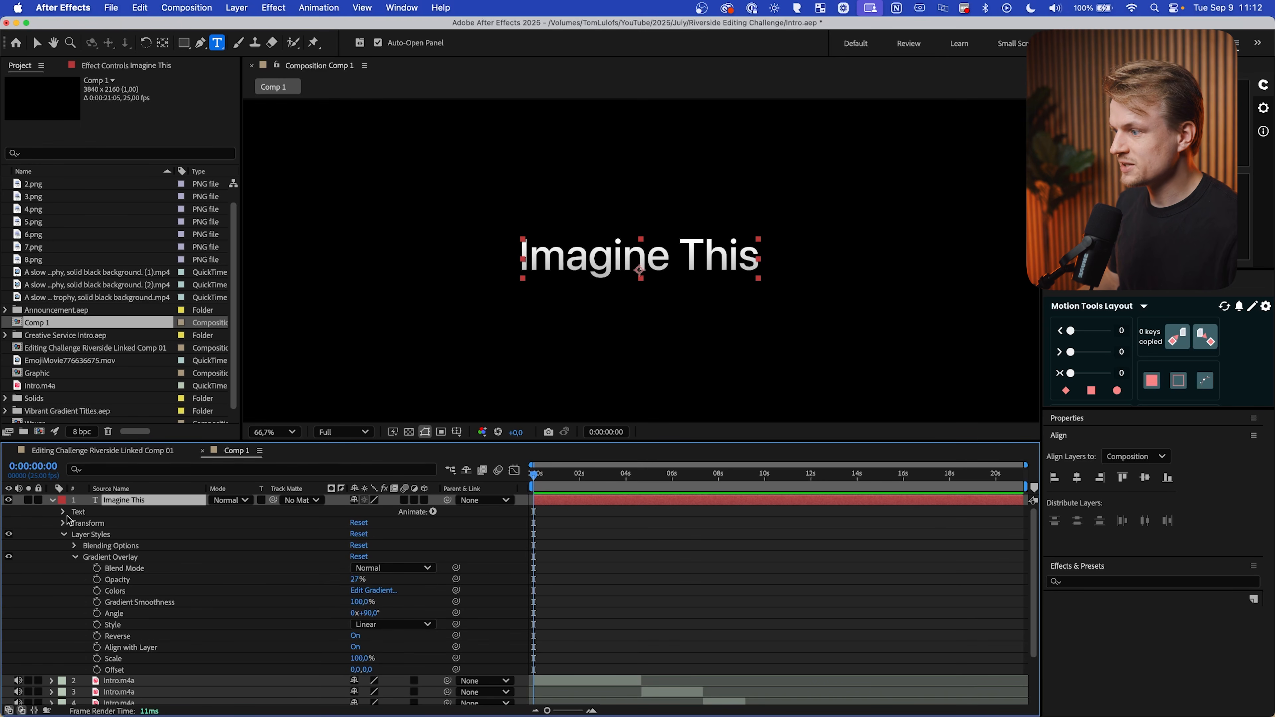
click(432, 512)
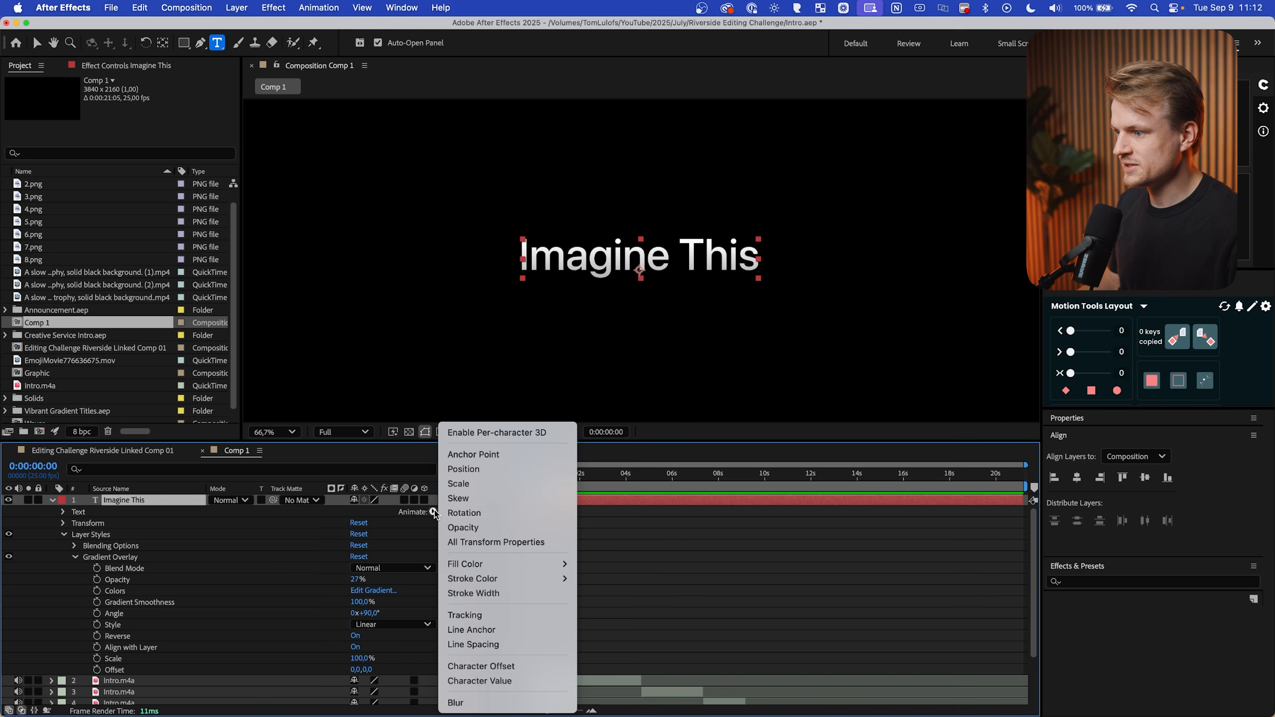
click(467, 472)
click(432, 512)
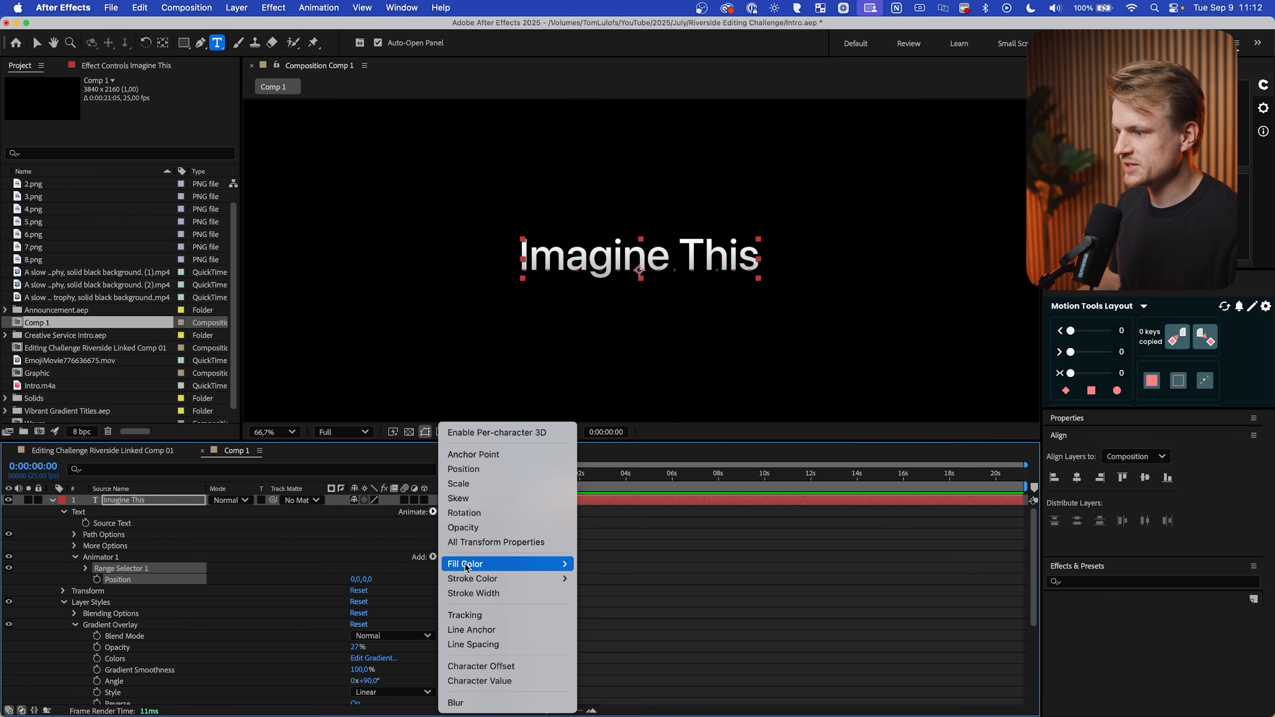
click(501, 533)
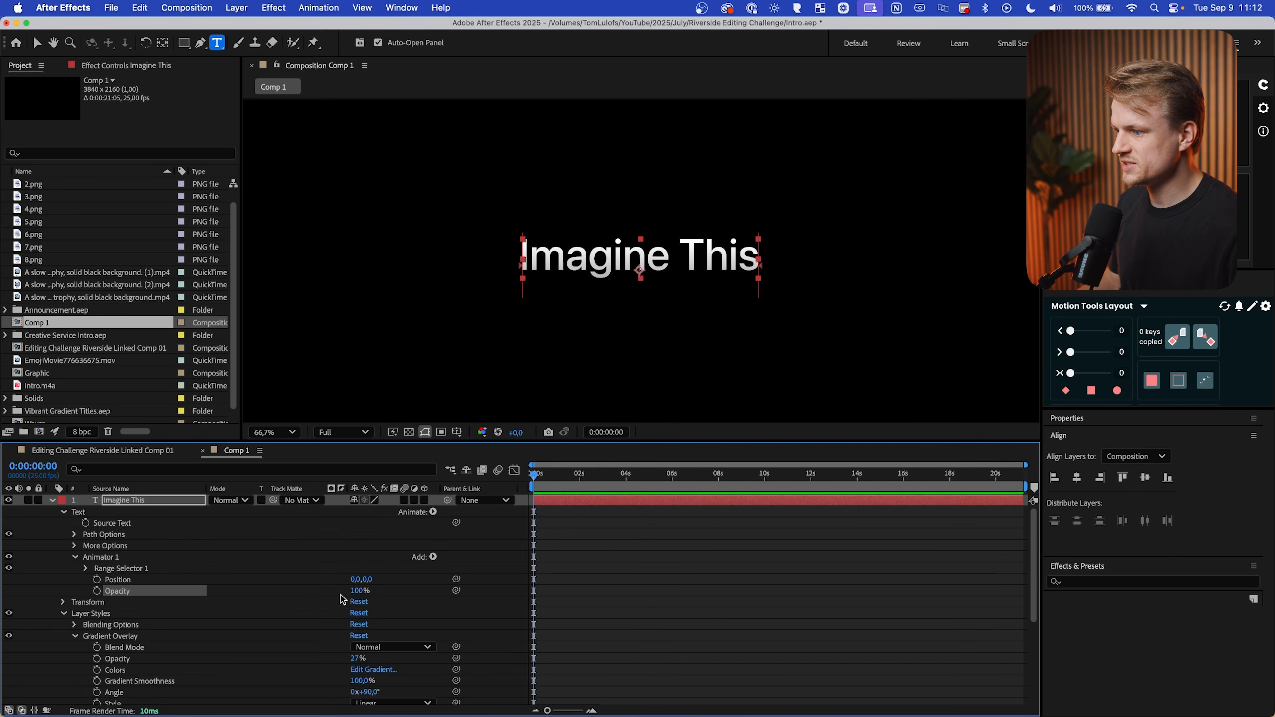
drag(359, 593, 482, 561)
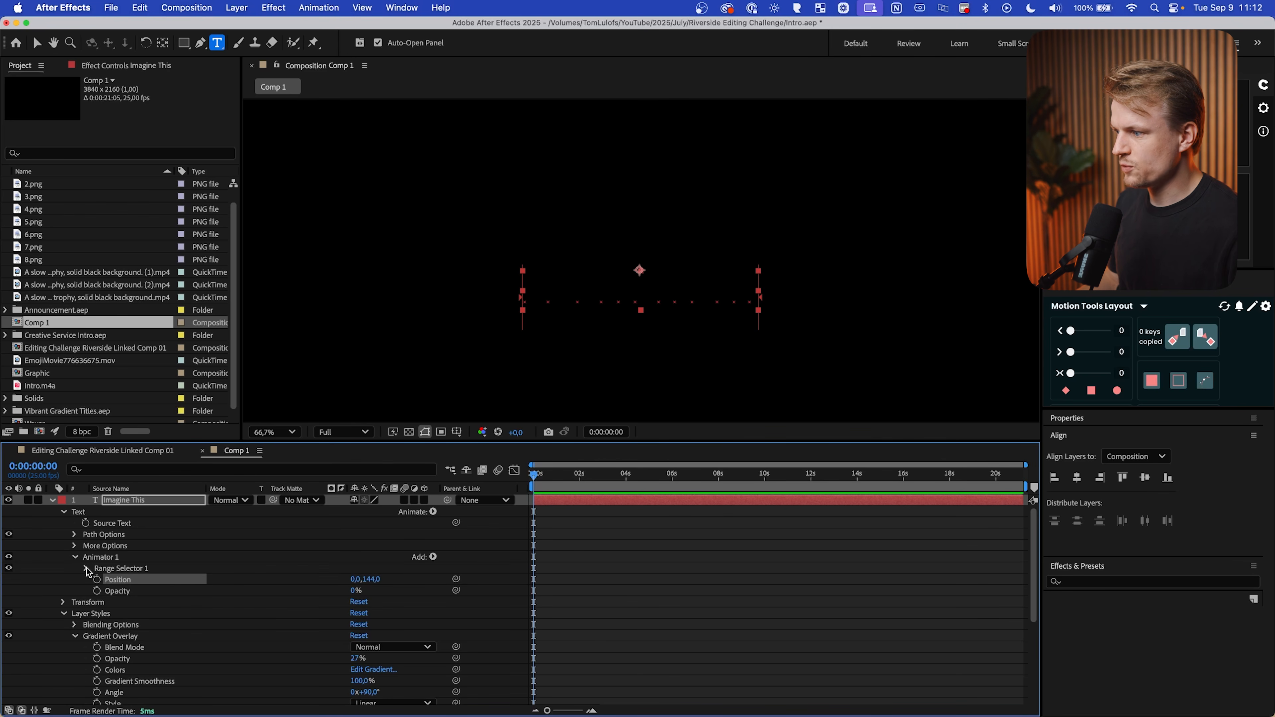
Configure the animator's Range Selector with Ramp Up shape, Ease Low 100% and Offset -100%
click(86, 569)
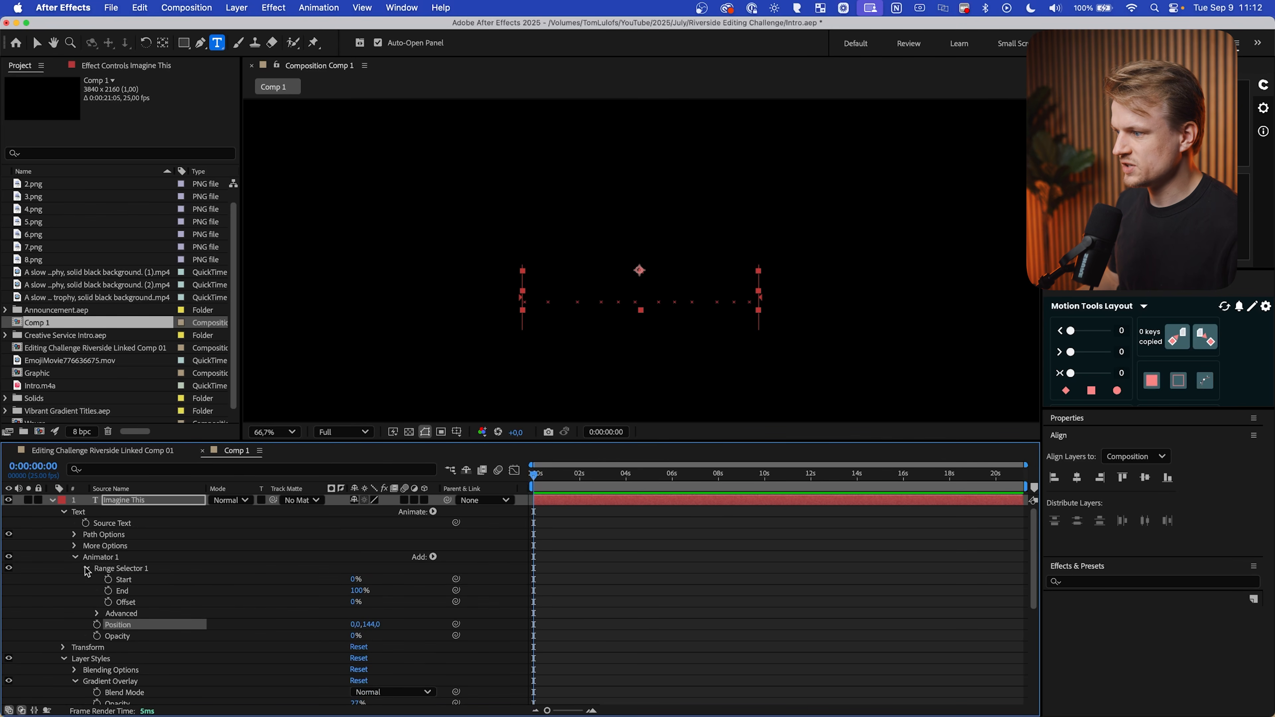
click(94, 613)
click(386, 653)
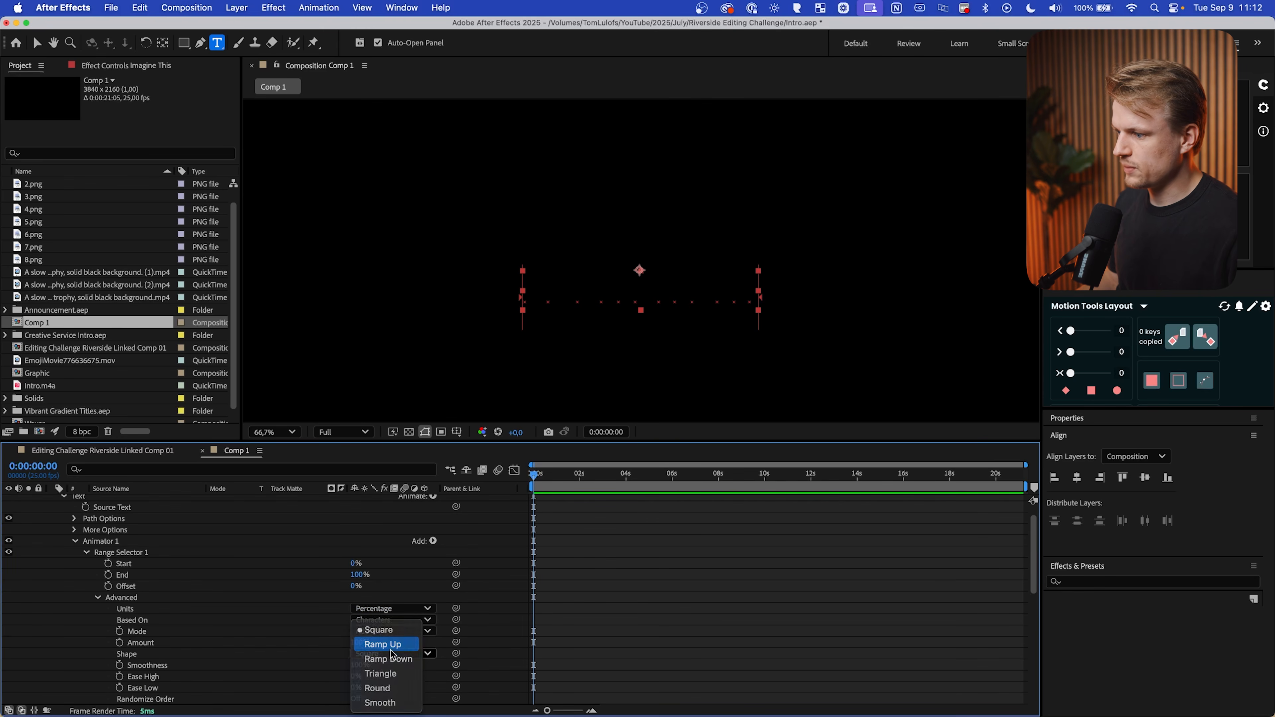
click(394, 648)
drag(353, 676, 198, 596)
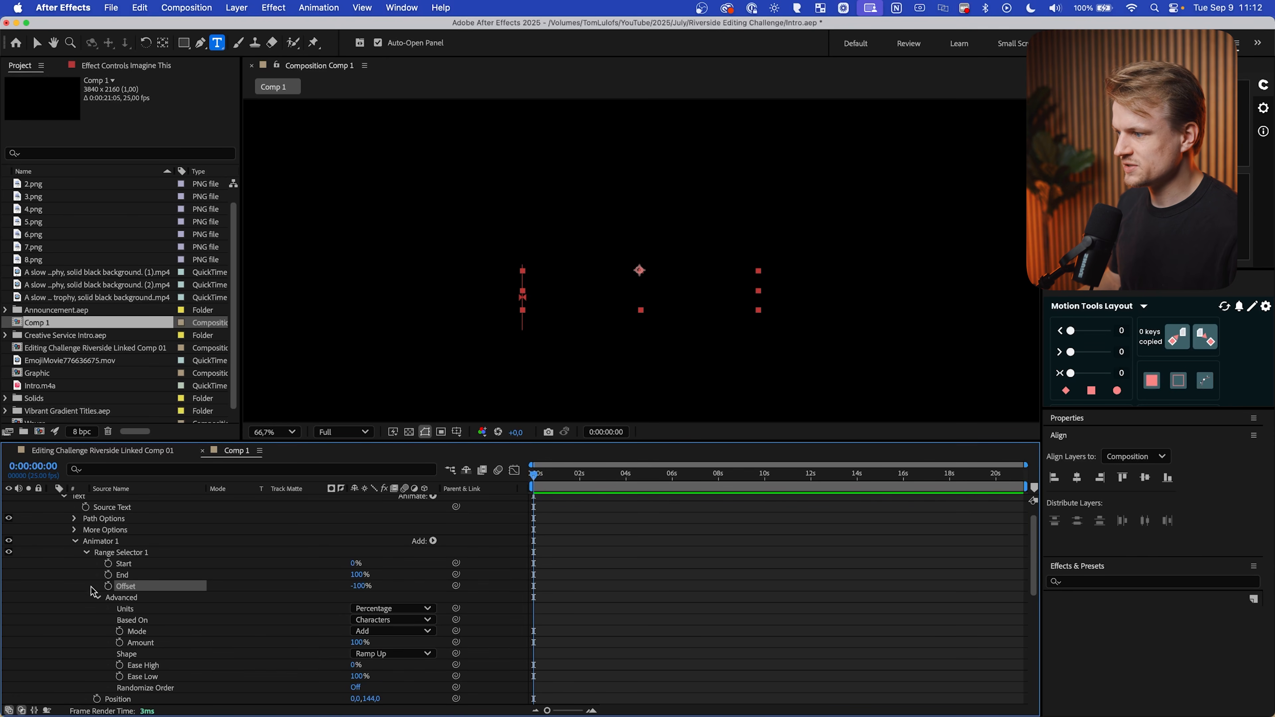
Keyframe the Range Selector Offset from -100% at 0:00 to 100% at 1:00
click(108, 586)
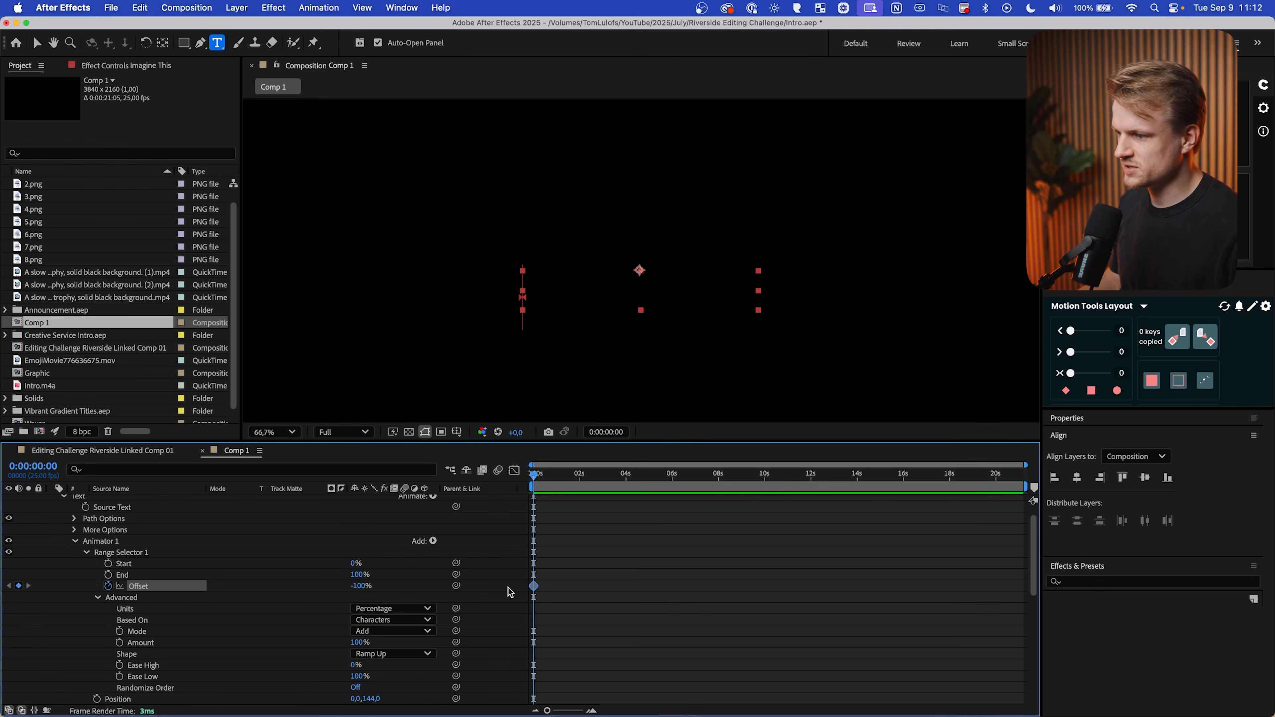
drag(536, 479, 558, 480)
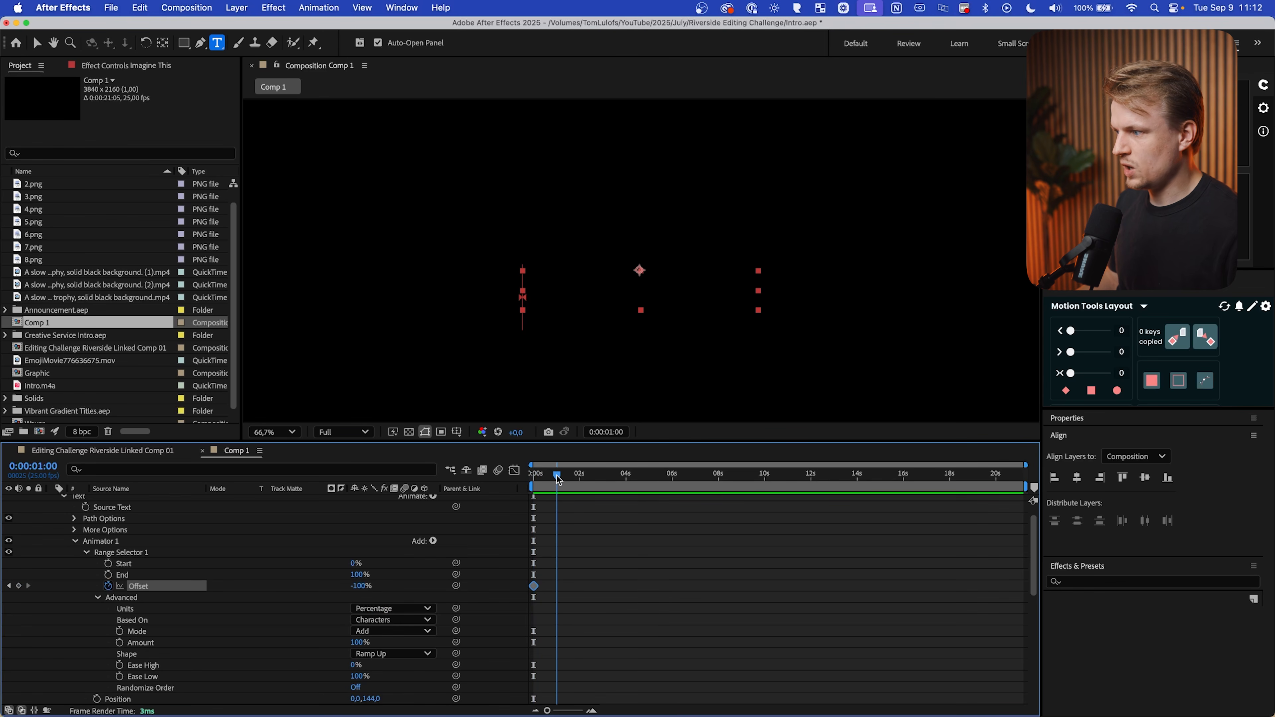
drag(357, 586, 860, 575)
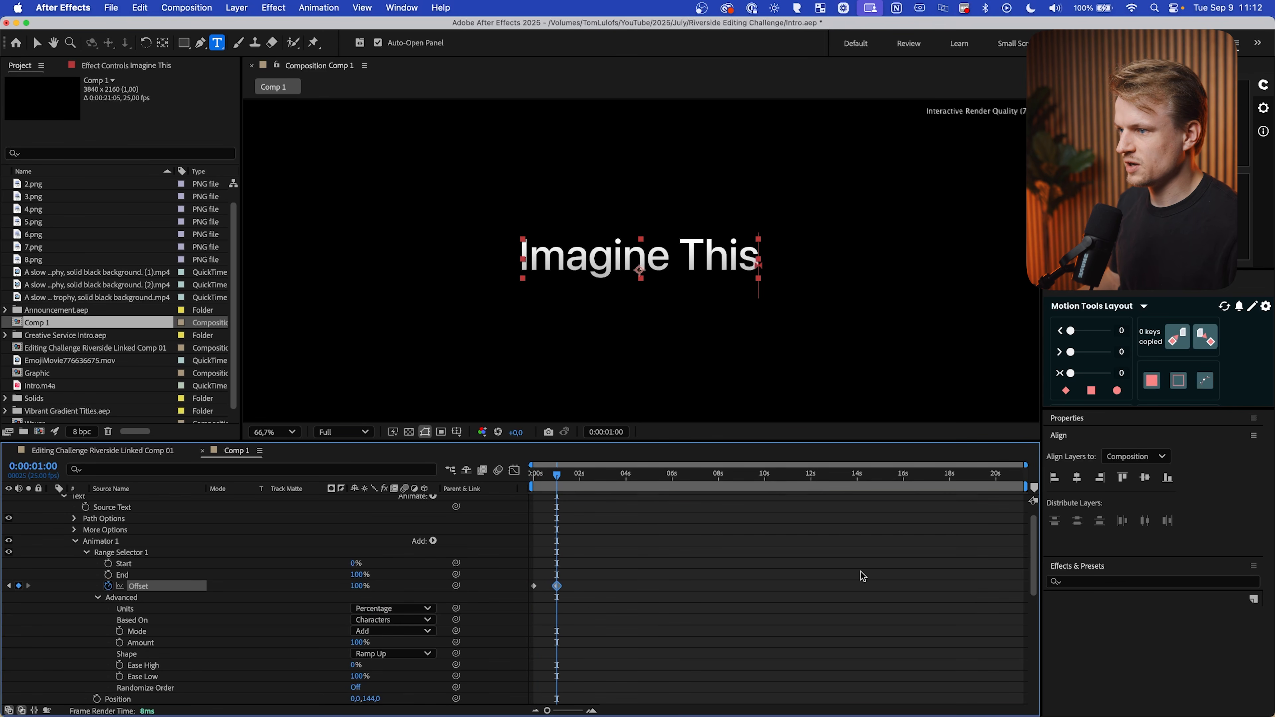
click(783, 561)
Set the preview resolution to Quarter and mute all the Intro.m4a audio layers
key(Home)
click(336, 432)
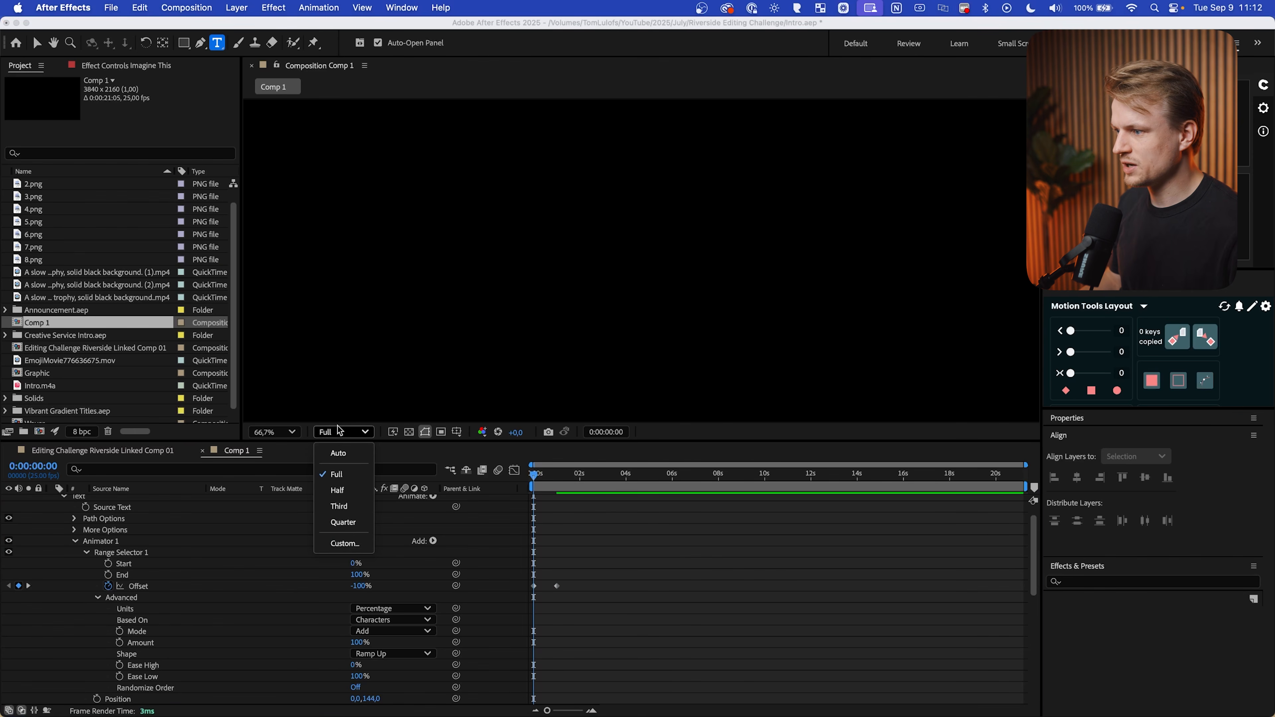
click(343, 522)
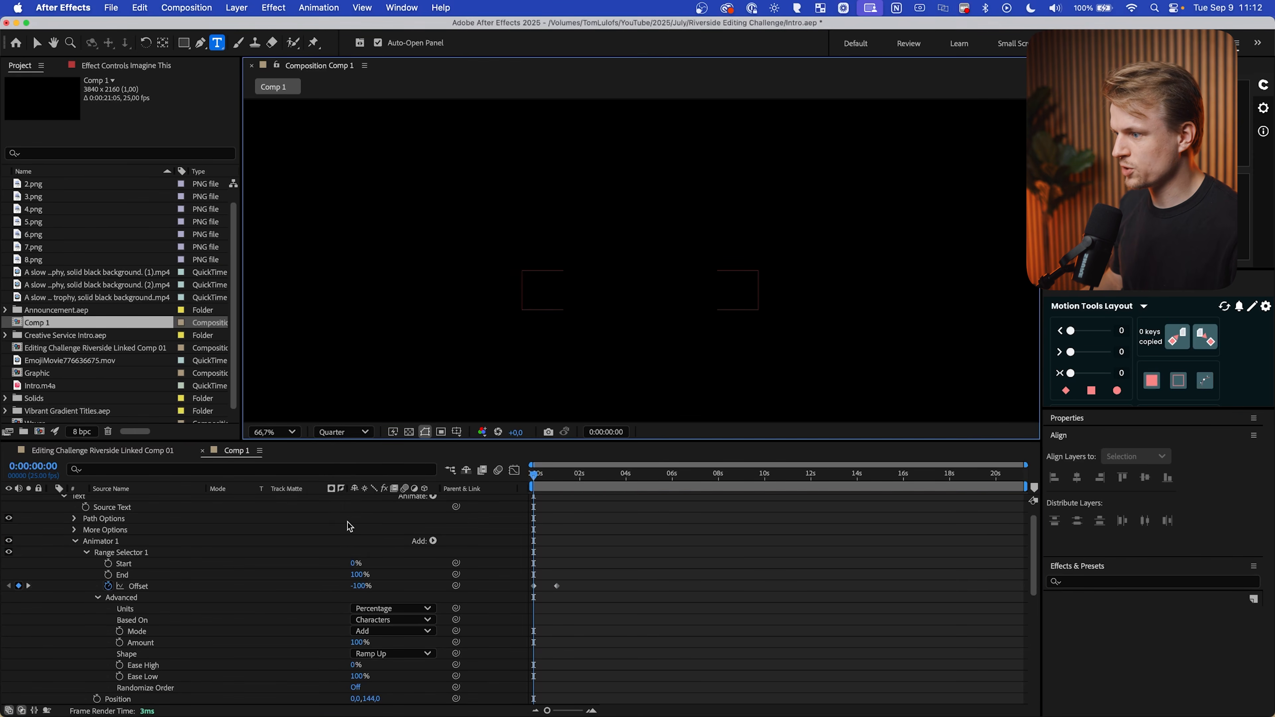
scroll(151, 552, up, 2)
click(51, 500)
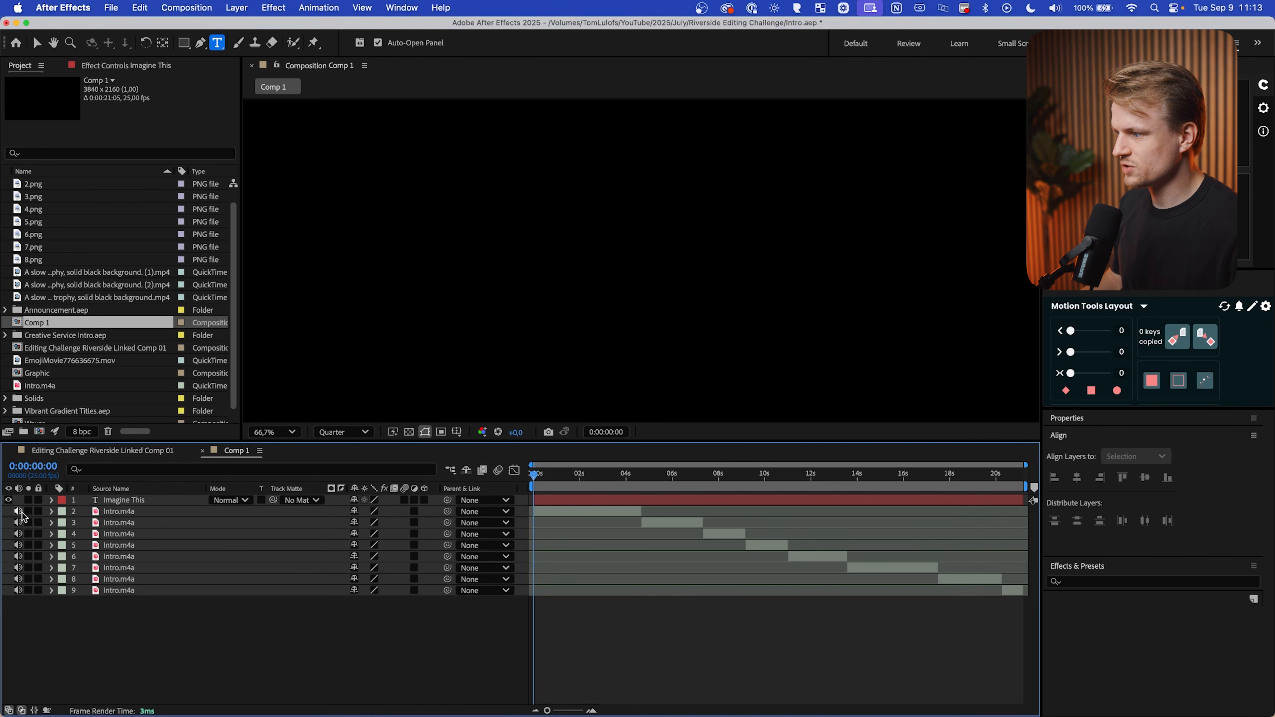
drag(17, 512, 20, 552)
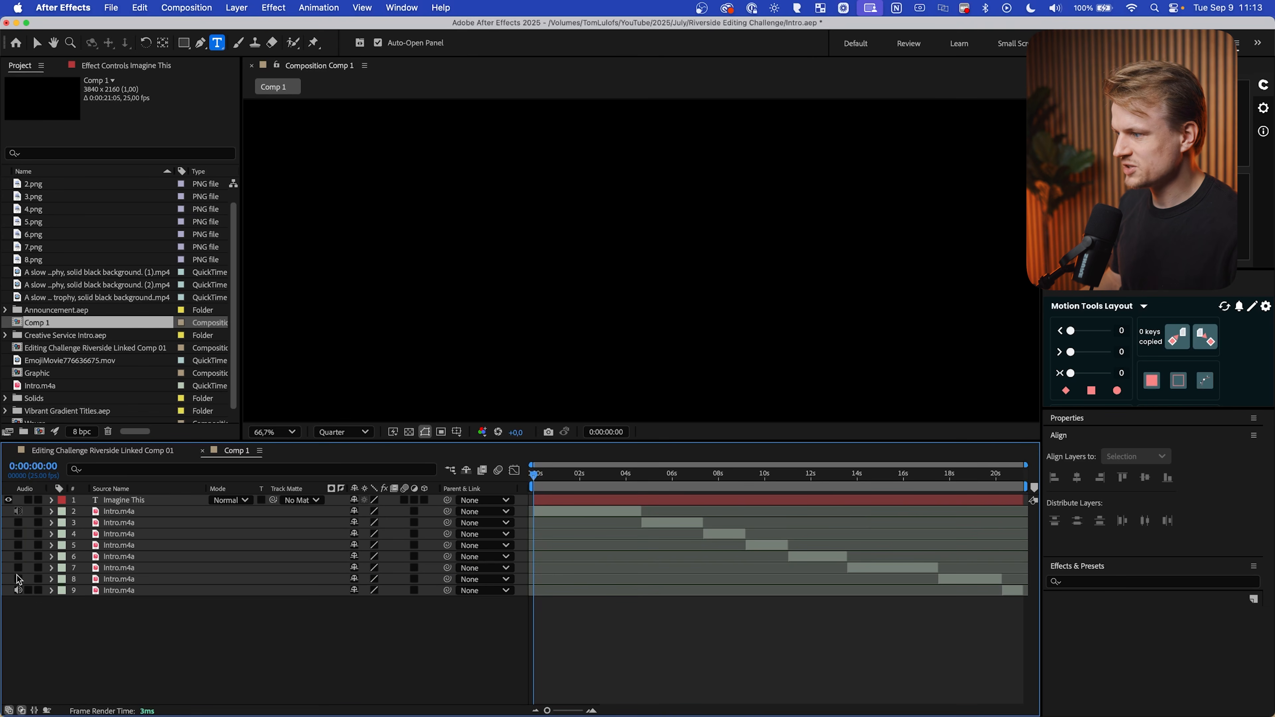
Play back the "Imagine This" text animation from the start of the composition
key(space)
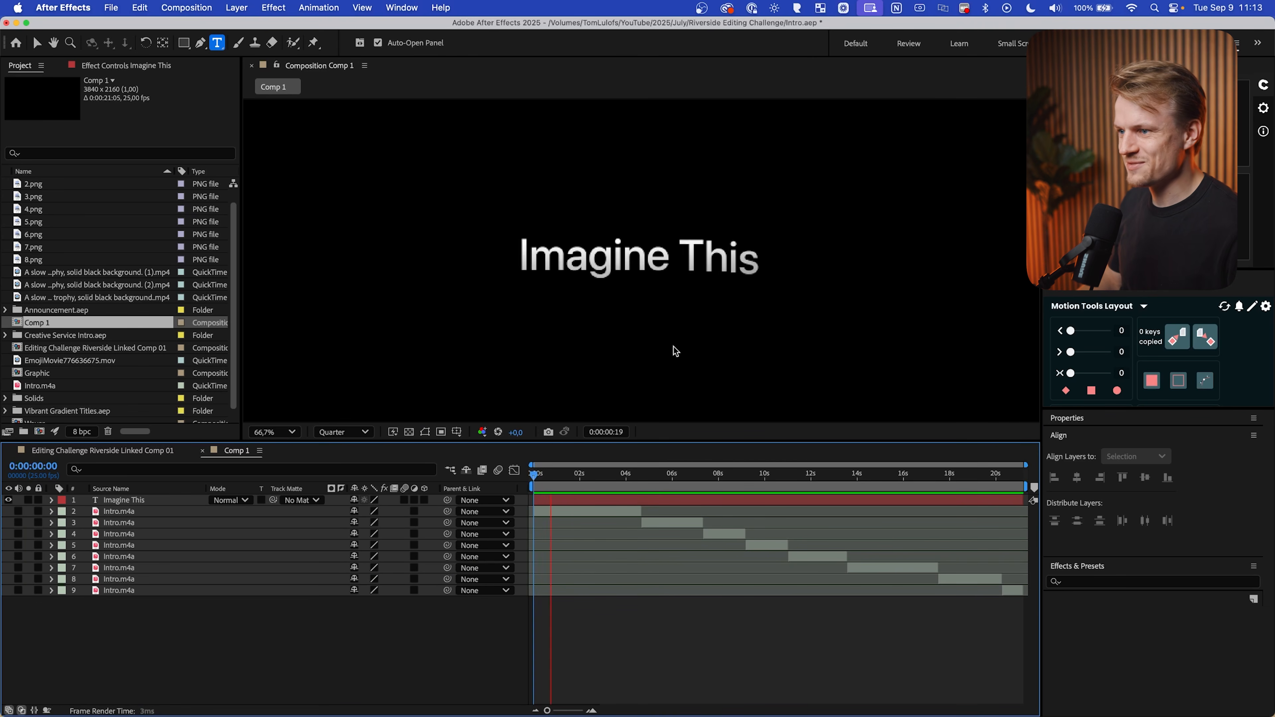
drag(555, 473, 532, 473)
key(space)
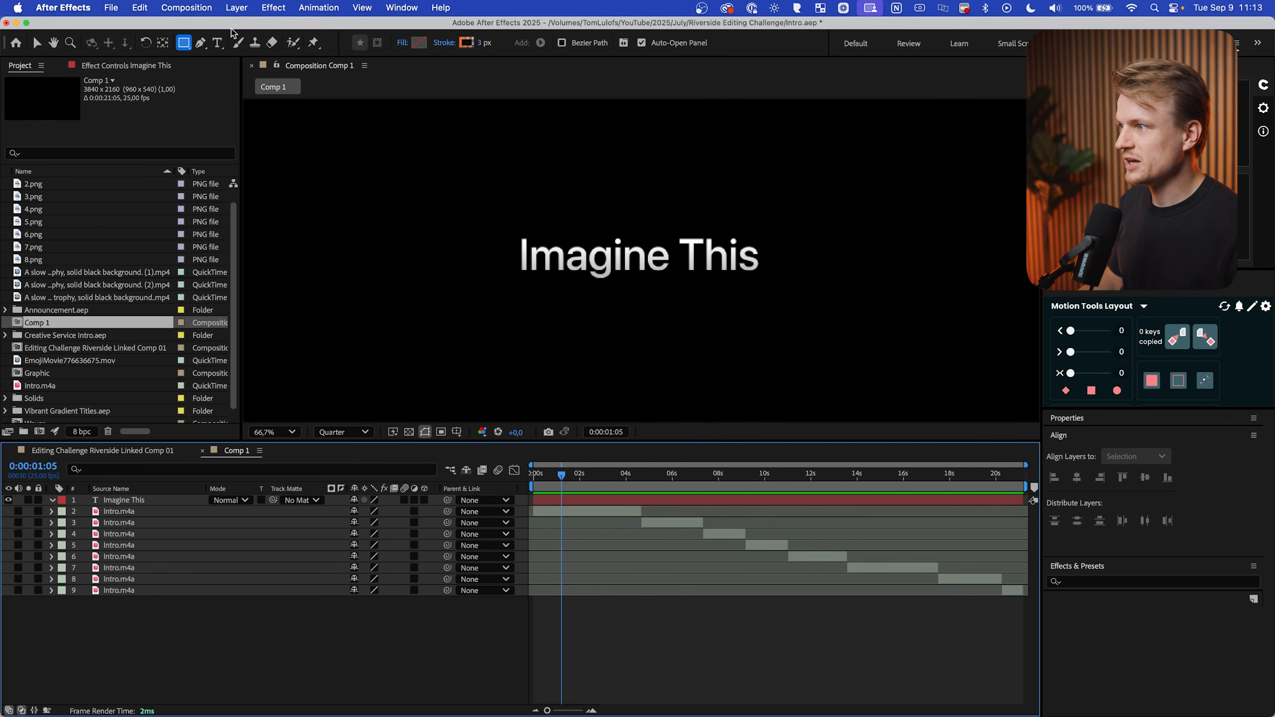
Give only the word "This" in the title an orange fill, EC891A
click(218, 43)
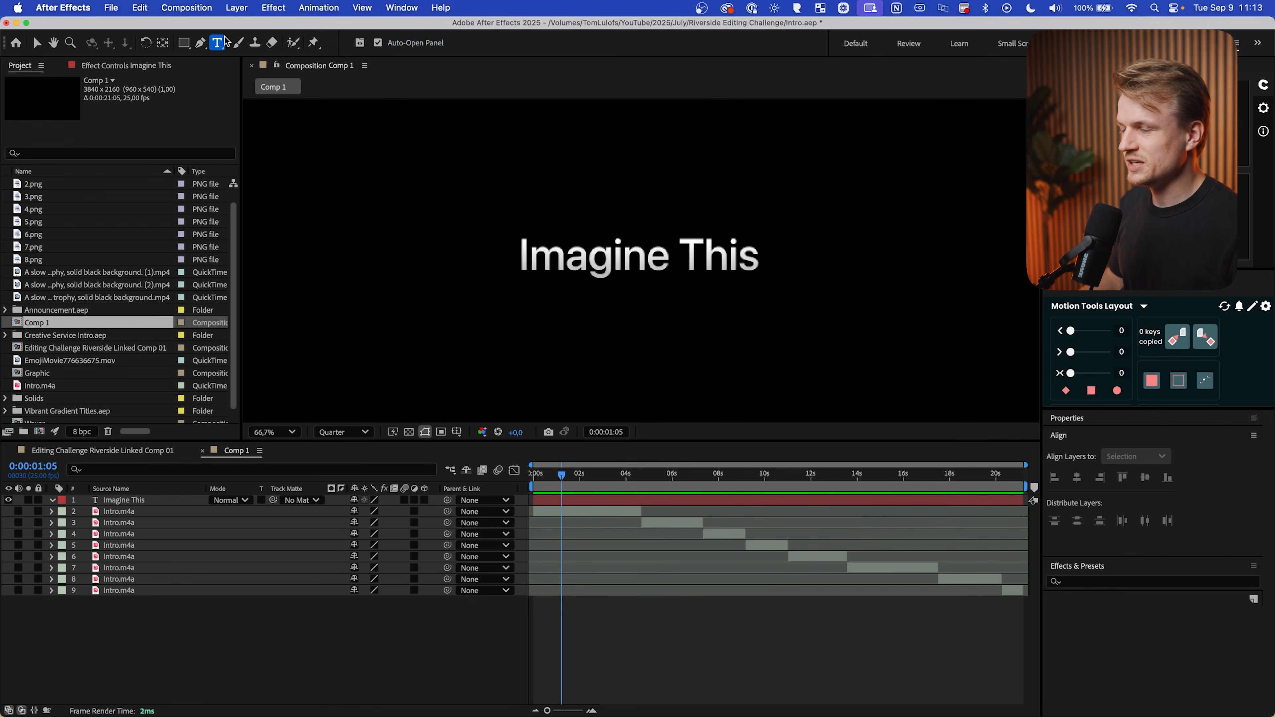
double_click(683, 250)
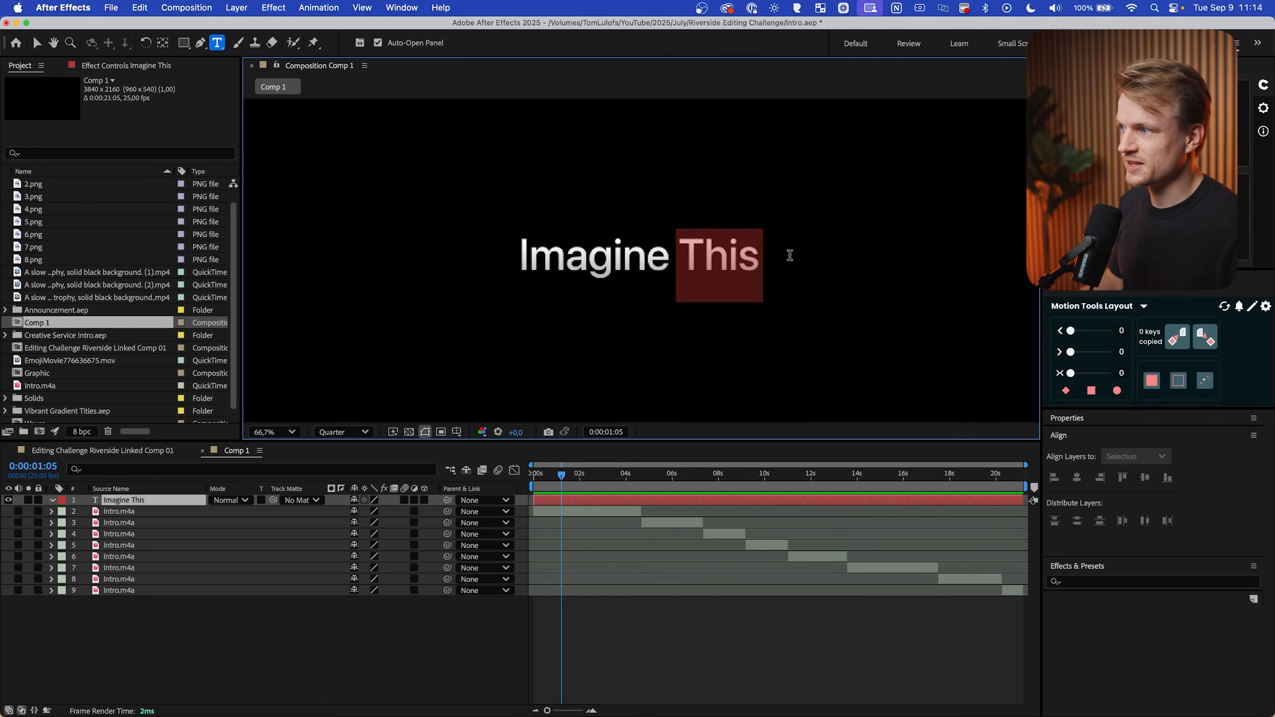
click(1064, 418)
click(1086, 611)
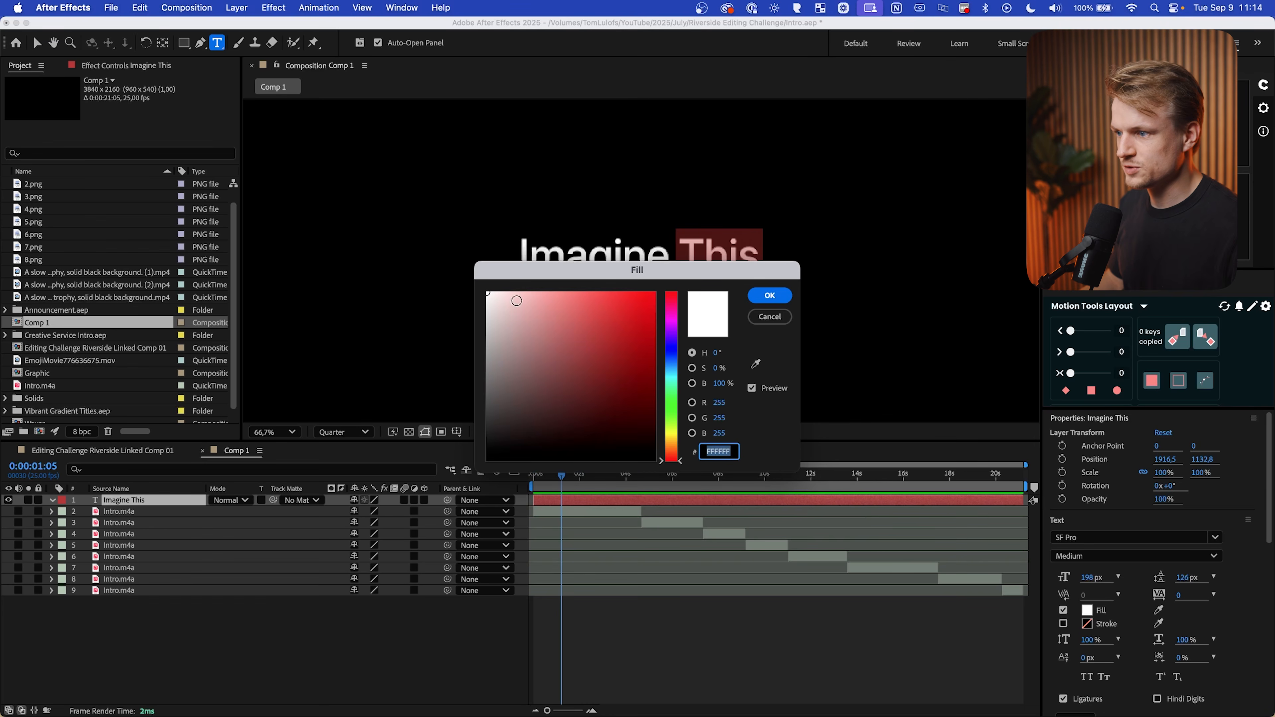
drag(672, 459, 672, 446)
click(627, 305)
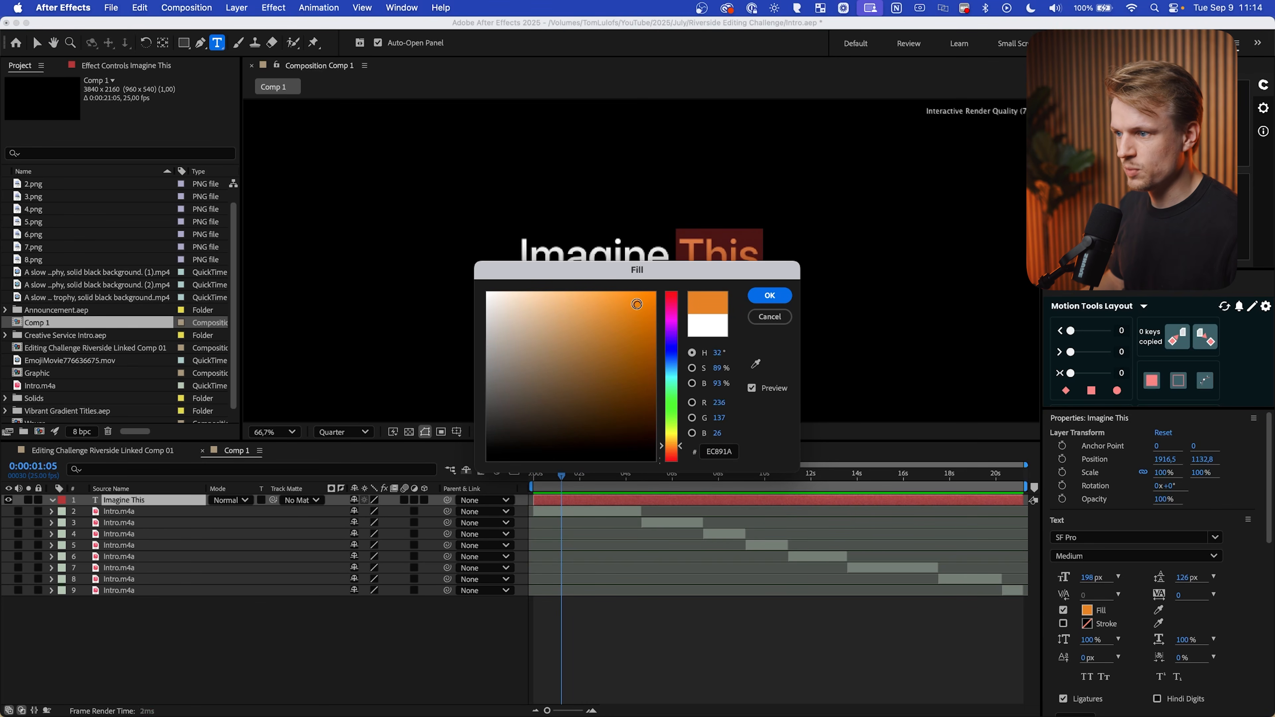
Copy the Orange swatch's hex #F89338 from the Milanote board and apply it as the fill of "This" back in After Effects
key(super+Tab)
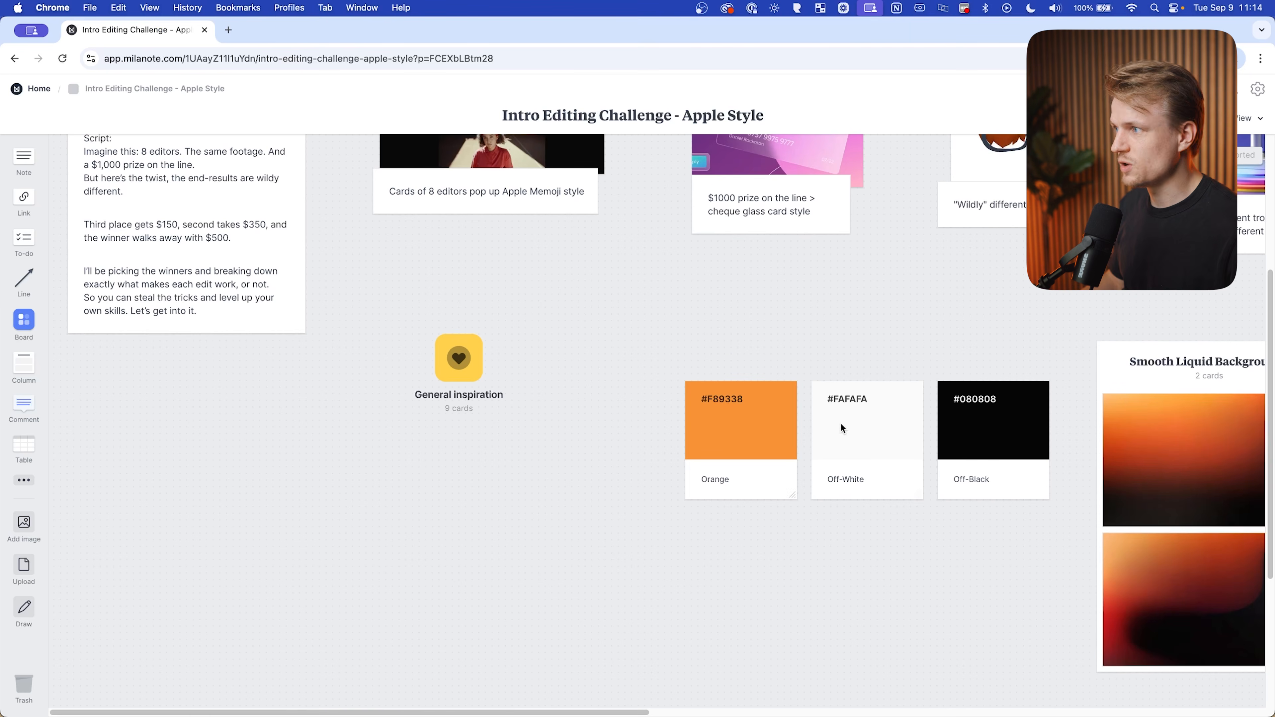
double_click(721, 400)
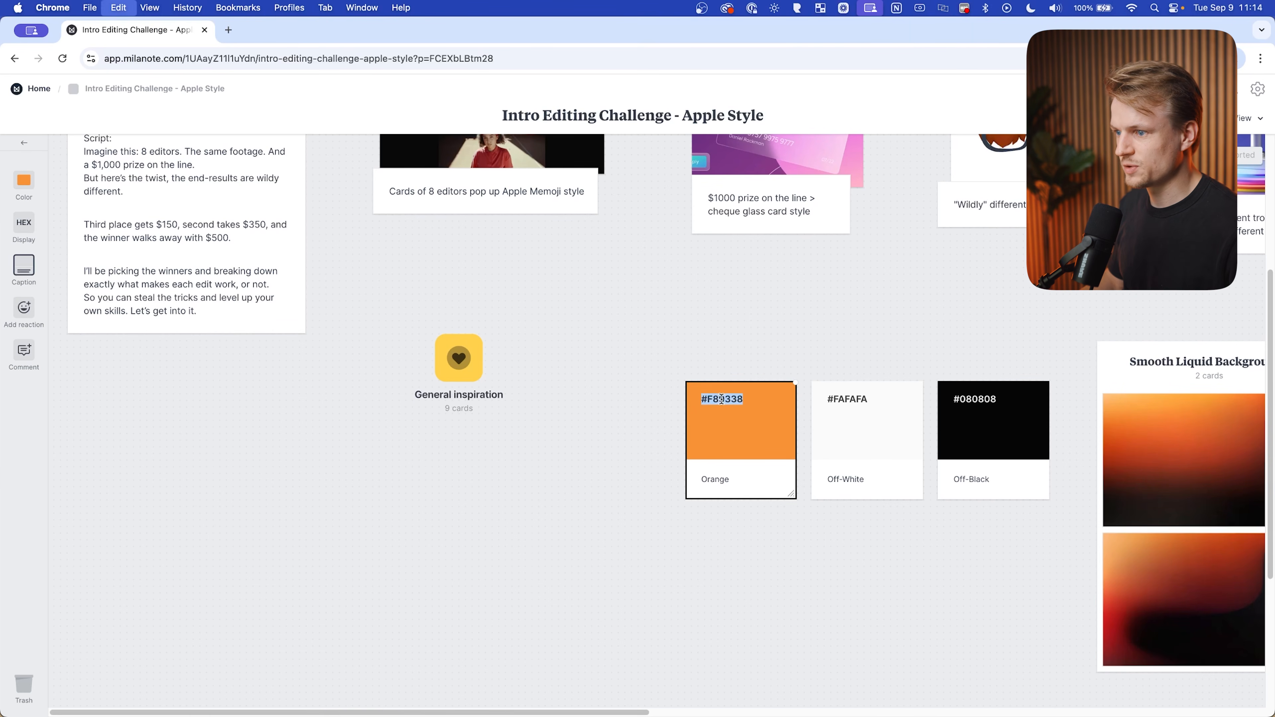
mouse_move(819, 696)
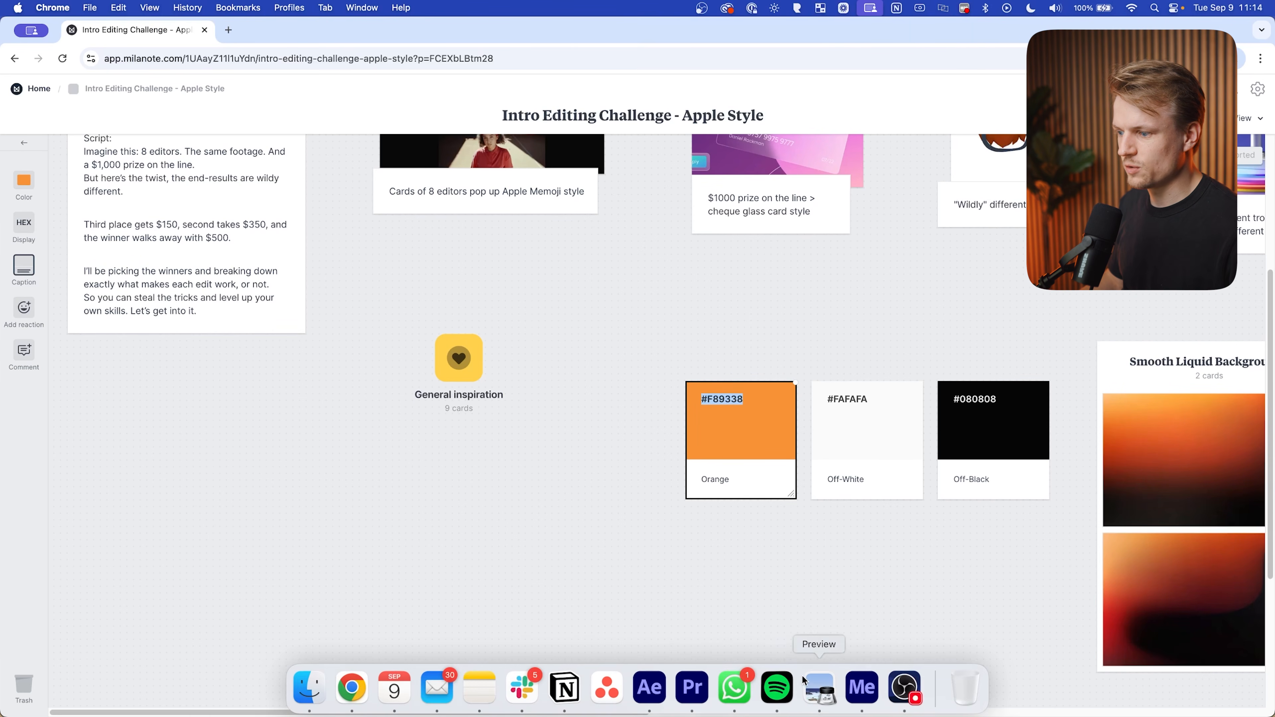
click(653, 691)
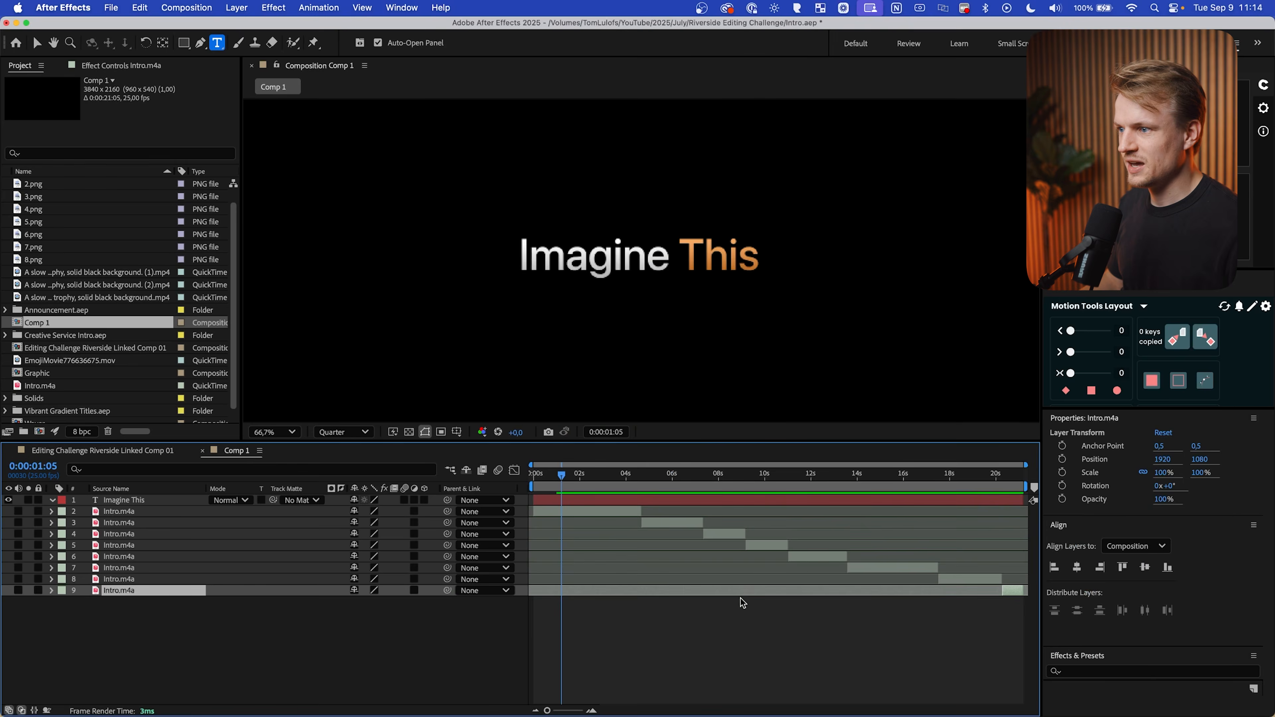
key(comma)
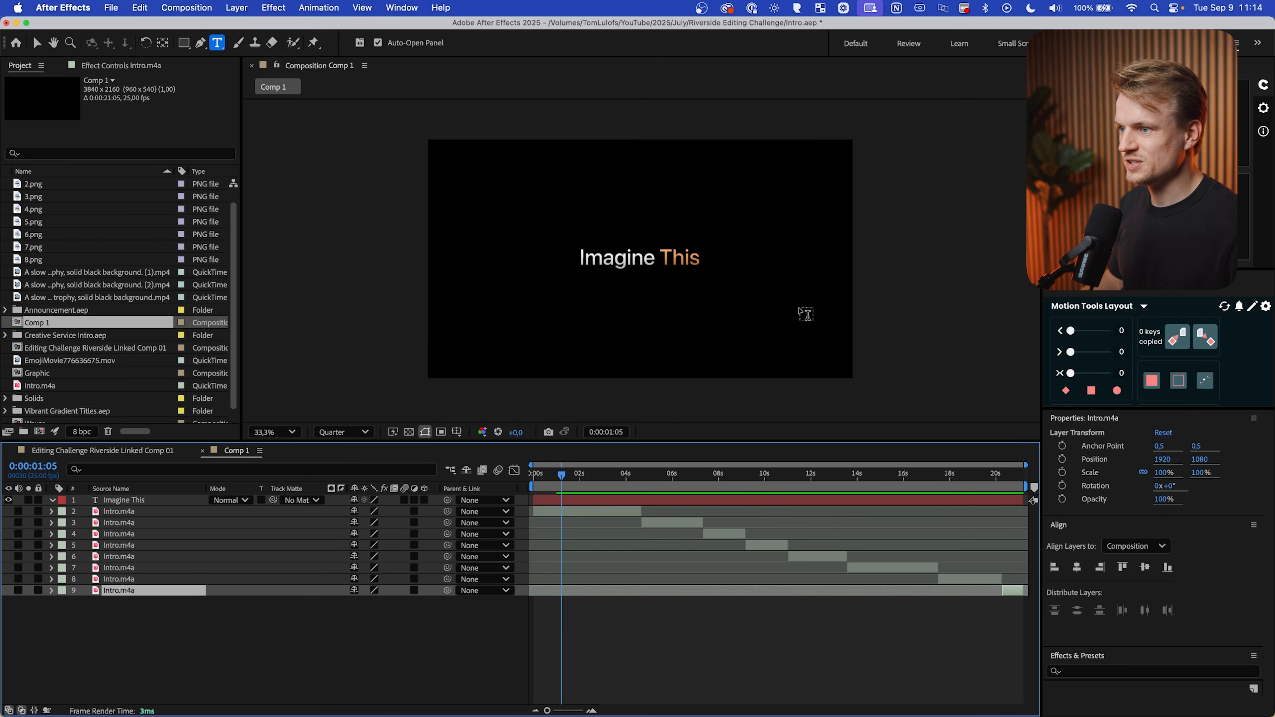
key(period)
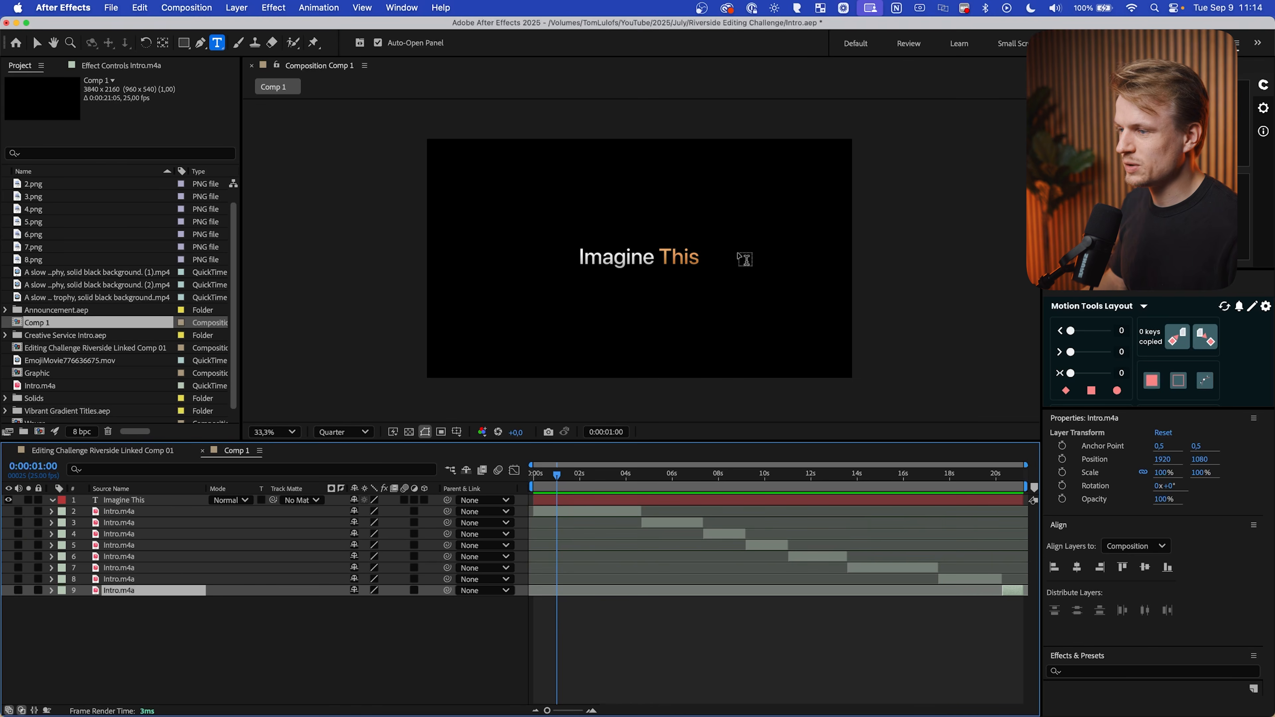
Switch to Chrome and search the web in a new tab for "apple memoji pack"
click(227, 31)
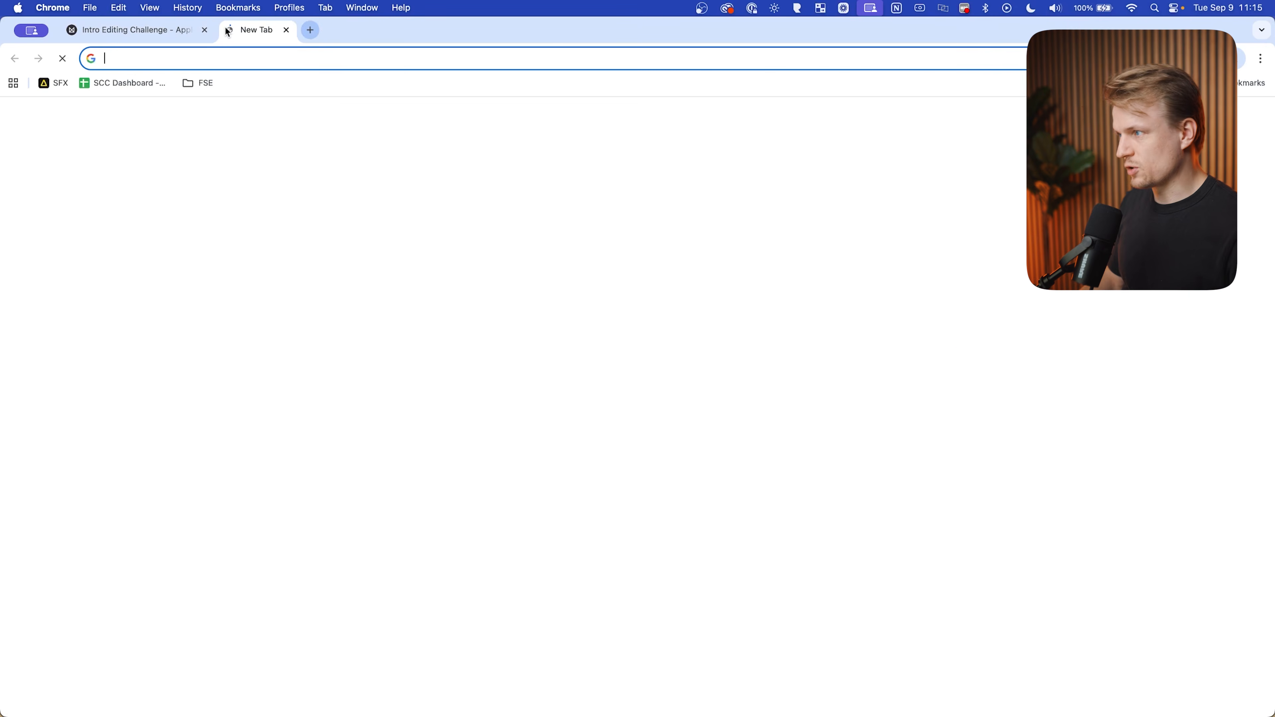
text(apple memoji pack)
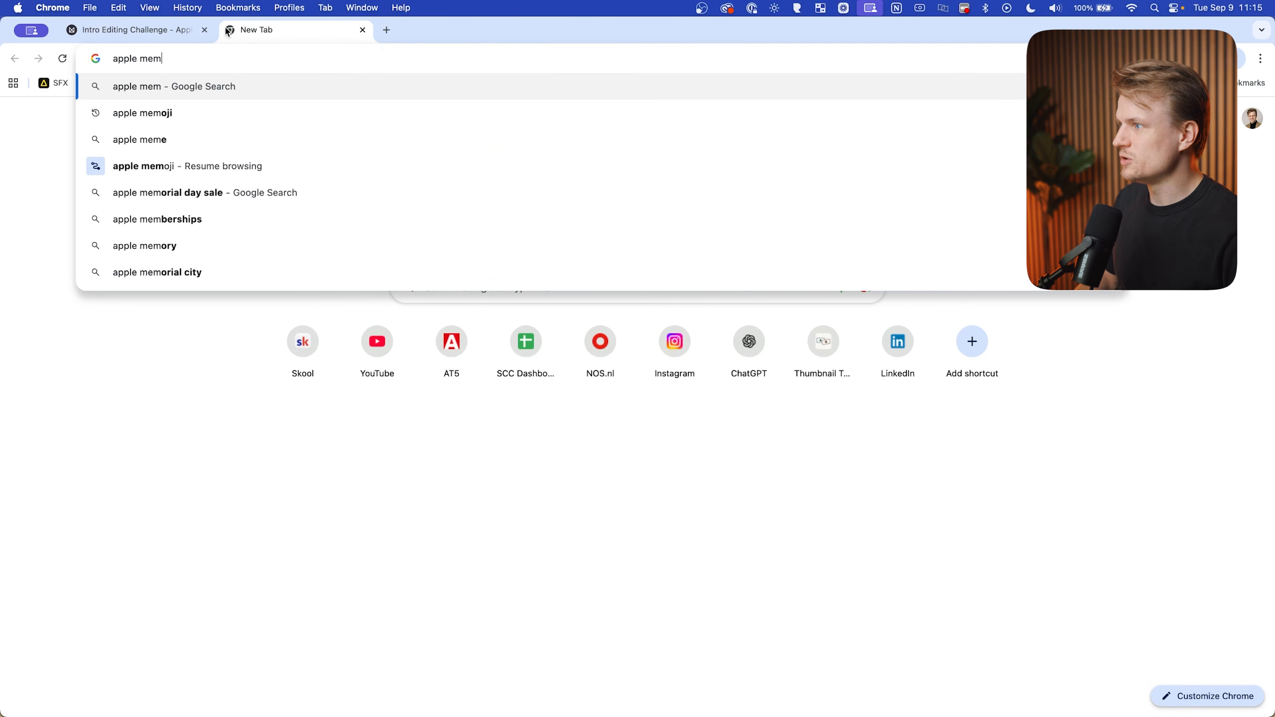
key(Return)
click(213, 157)
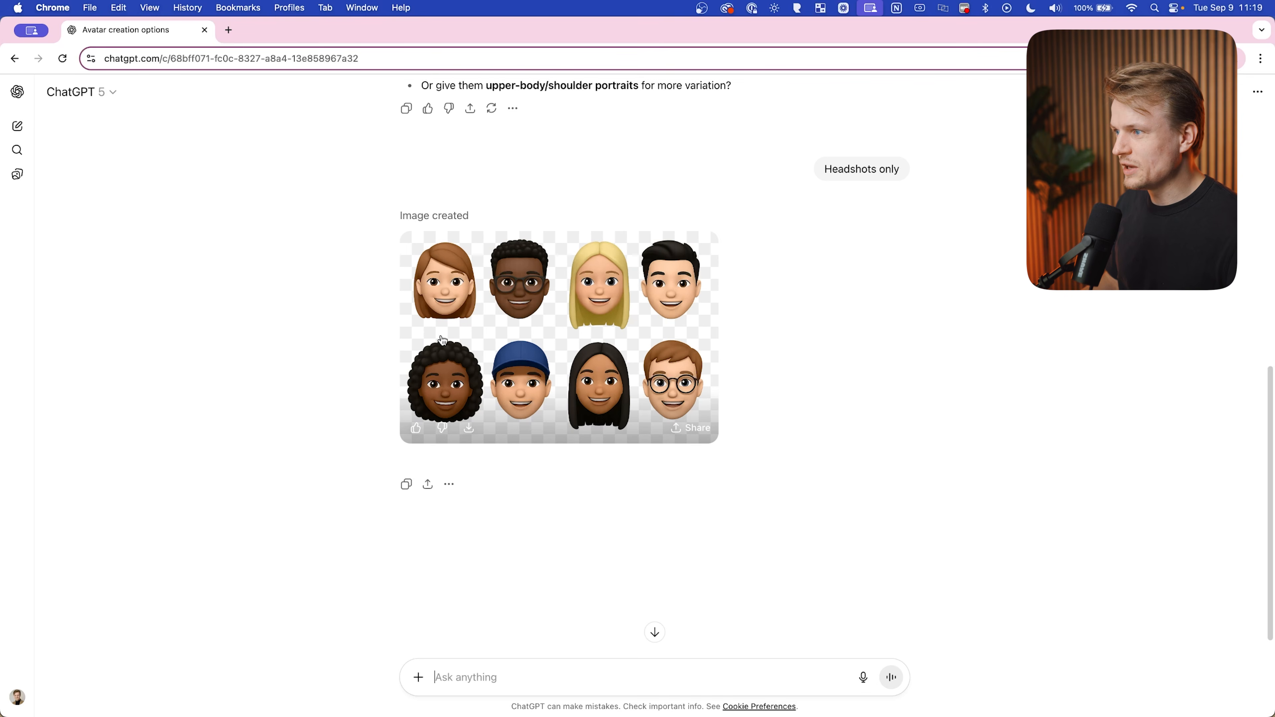
Enlarge the generated image of eight Memoji headshots in ChatGPT and save it to a new "Assets" folder inside Editing Challenge
click(630, 381)
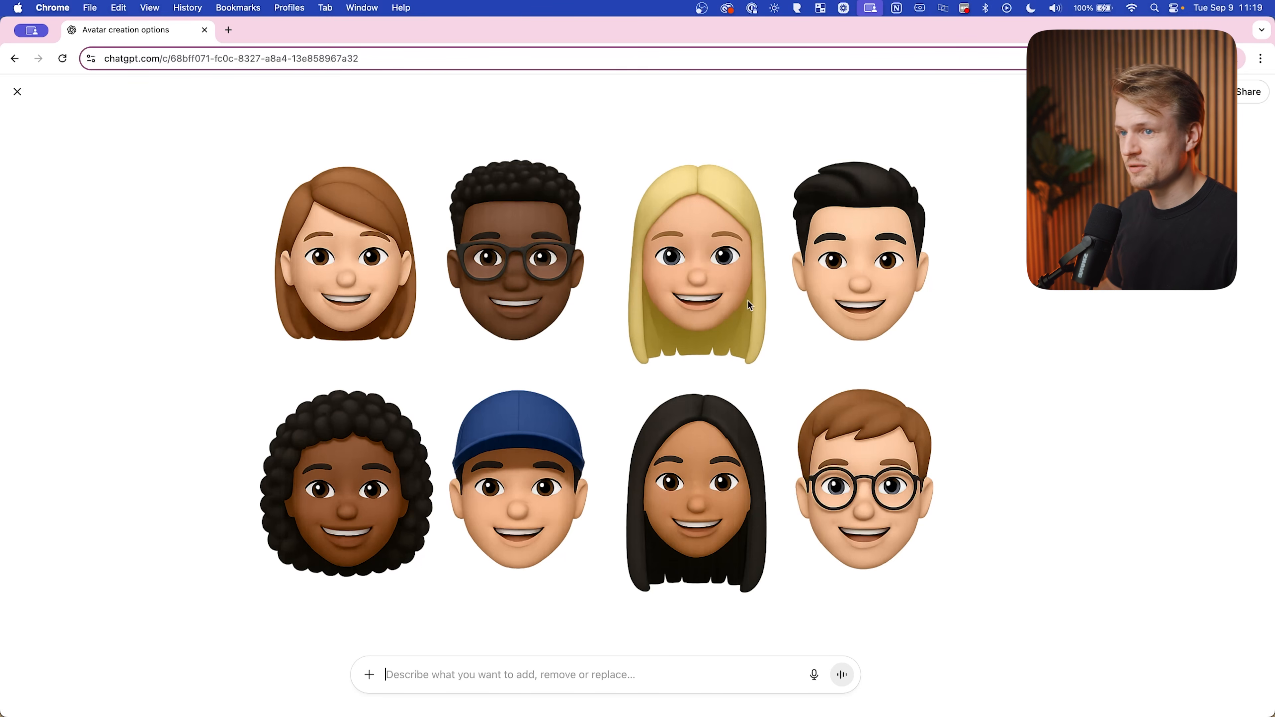
right_click(824, 294)
click(847, 318)
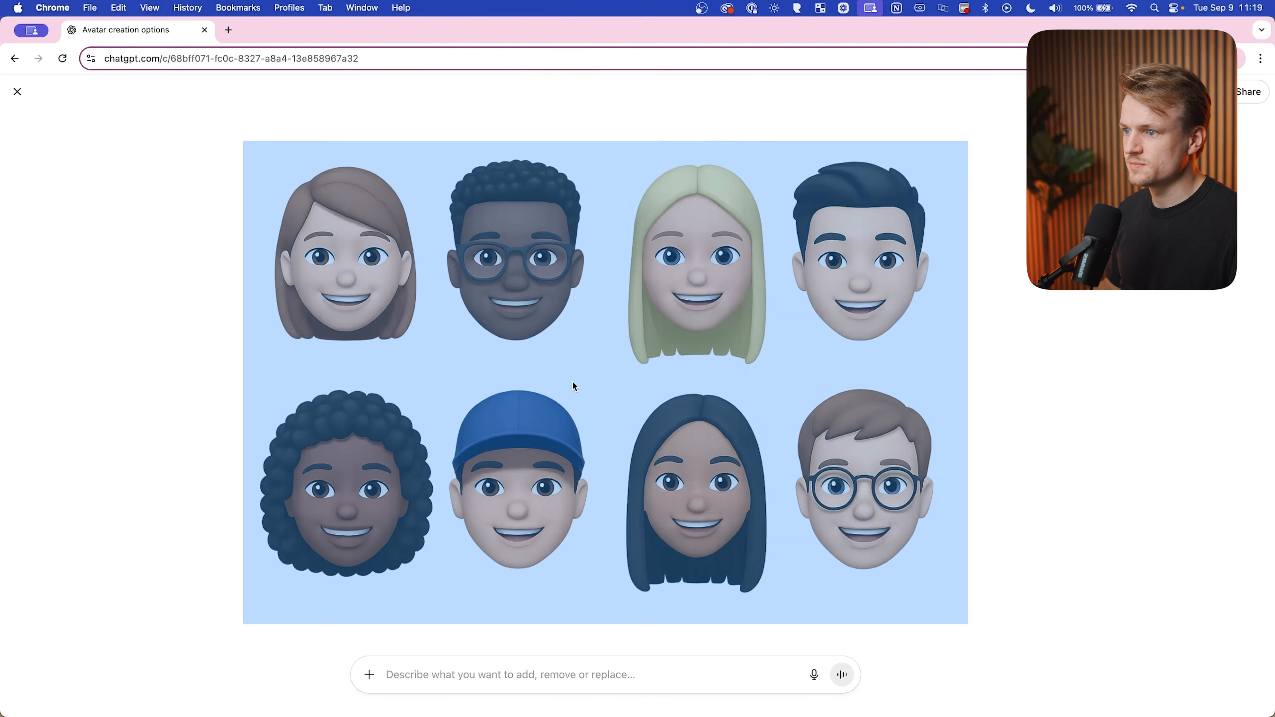
click(517, 485)
text(Asset)
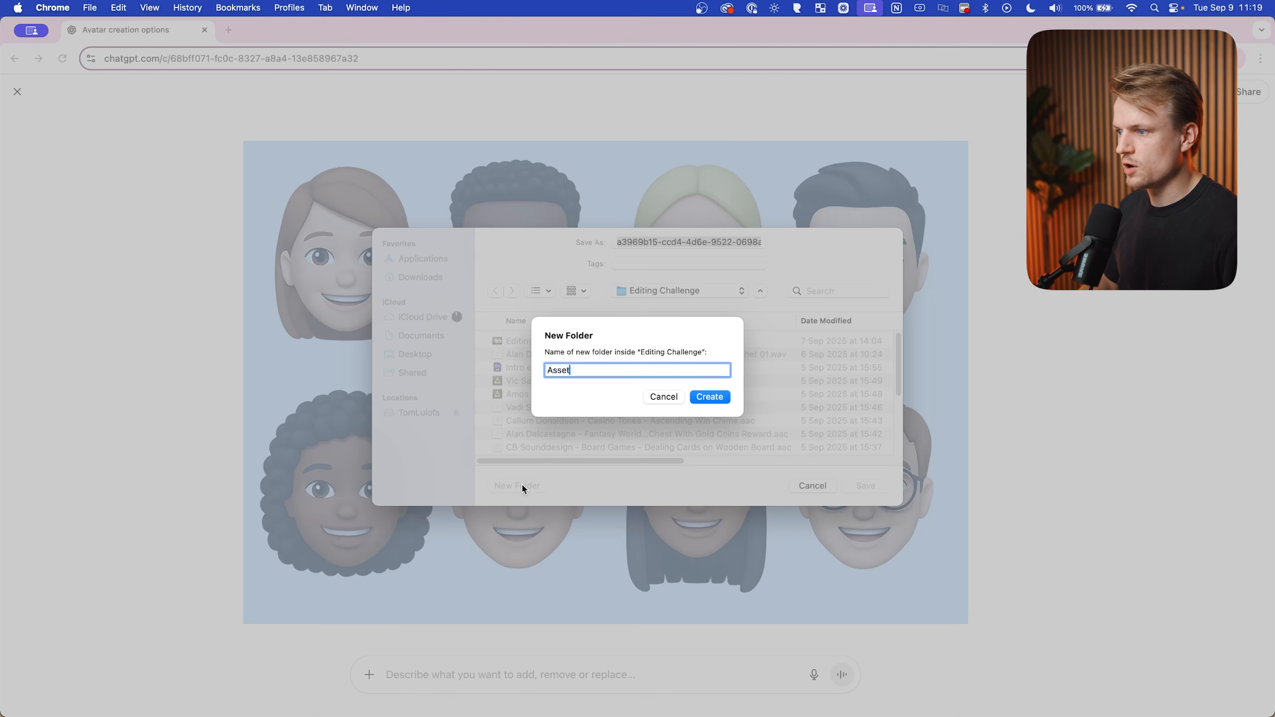
text(s)
key(Return)
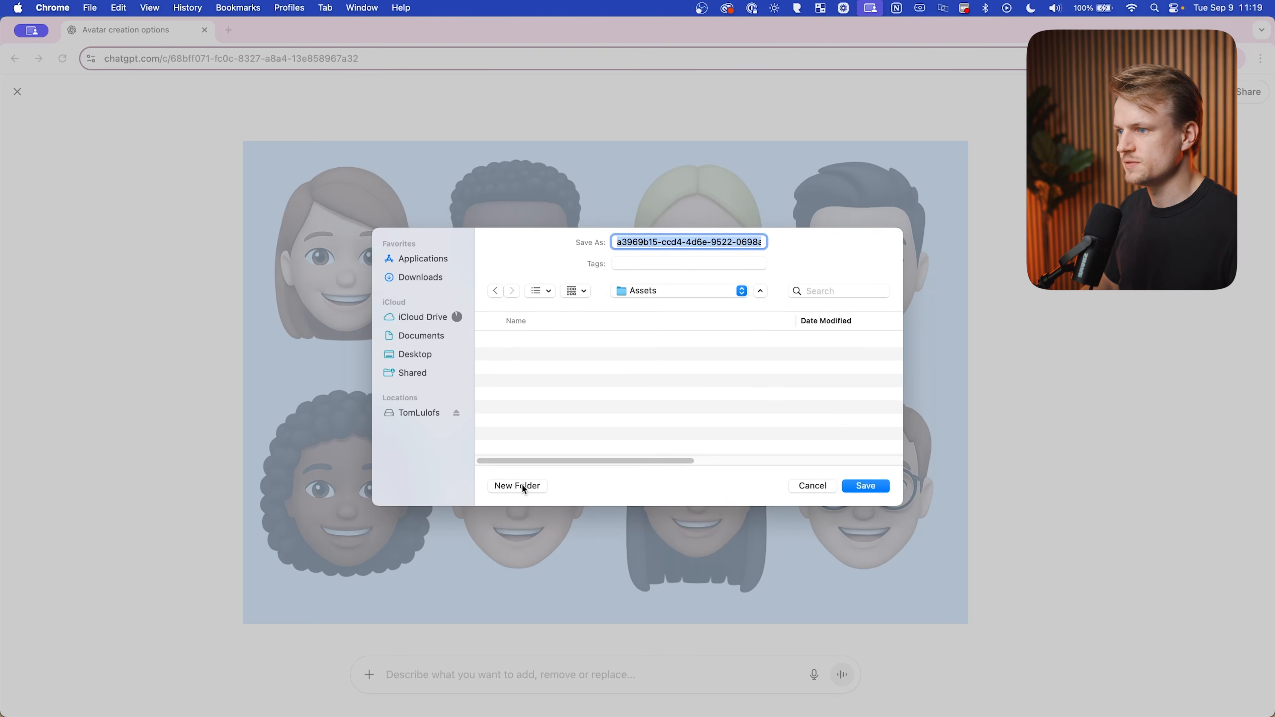
click(860, 484)
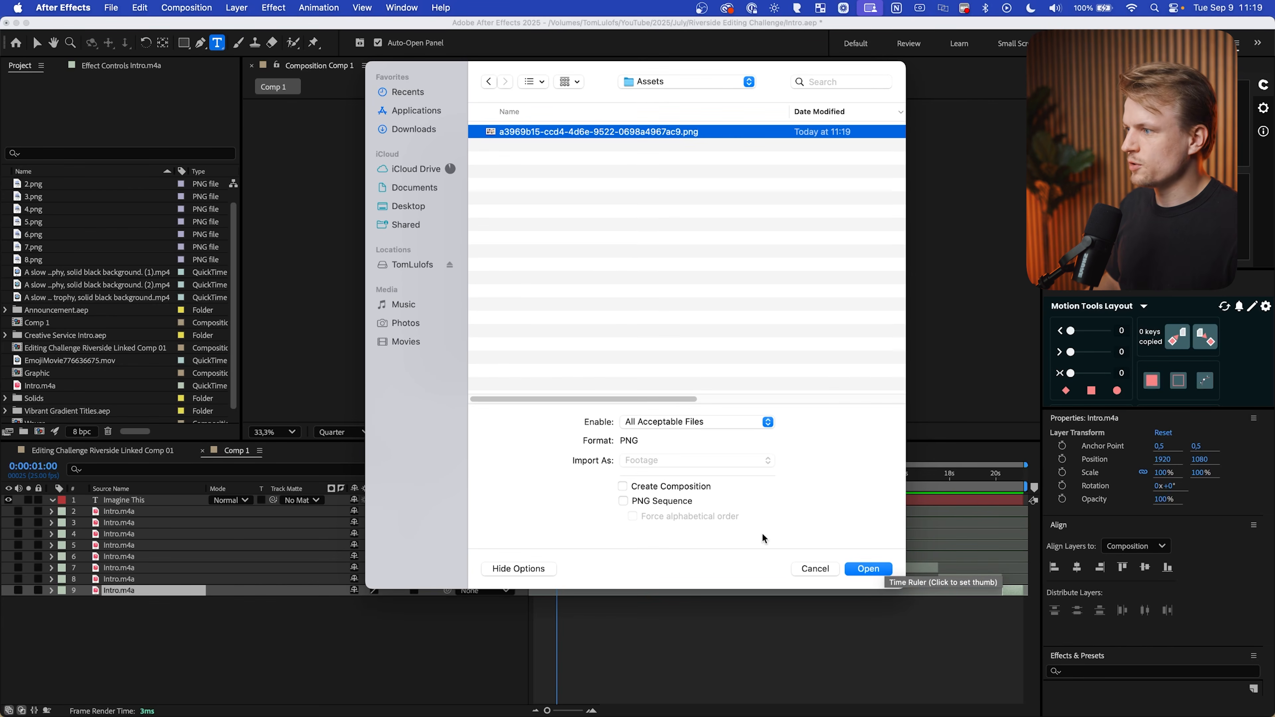
Import the eight-Memoji PNG from the Assets folder and place it in Comp 1 over the title
click(860, 569)
drag(103, 273, 709, 257)
key(period)
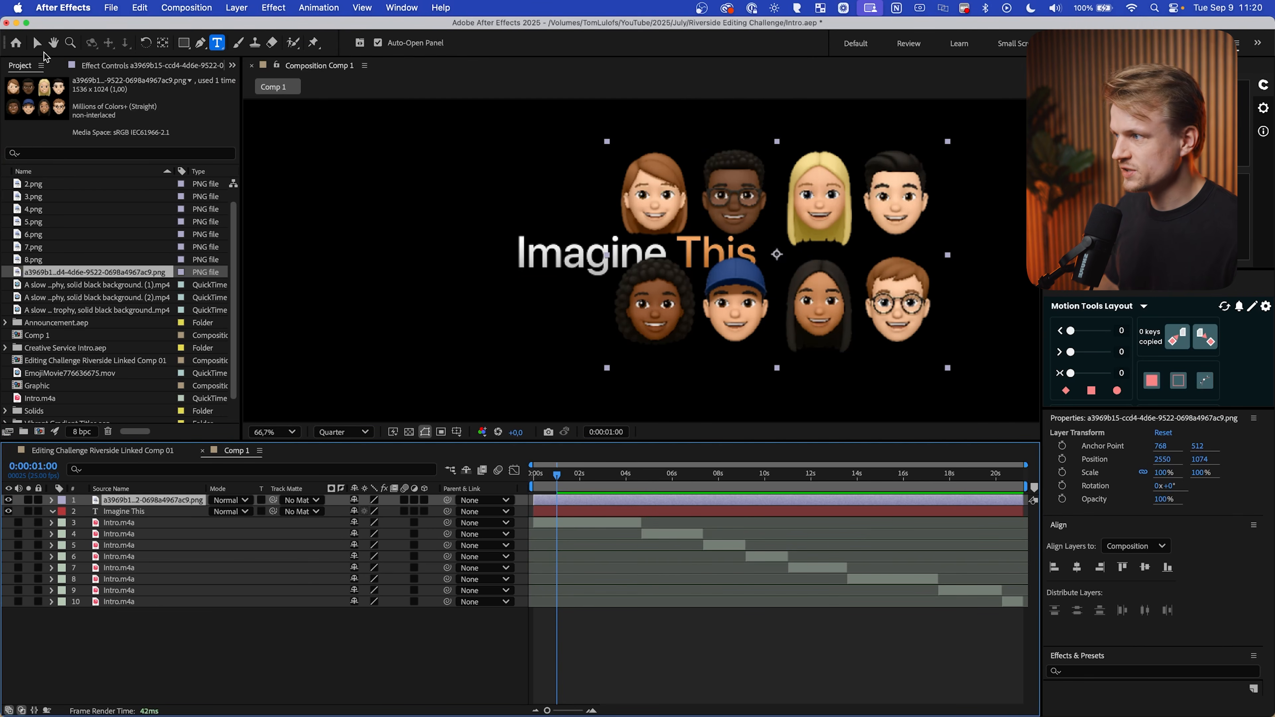
Draw a rectangular mask on the Memoji image around the first head in the upper row, the woman with reddish-brown hair
click(184, 43)
drag(997, 296, 874, 307)
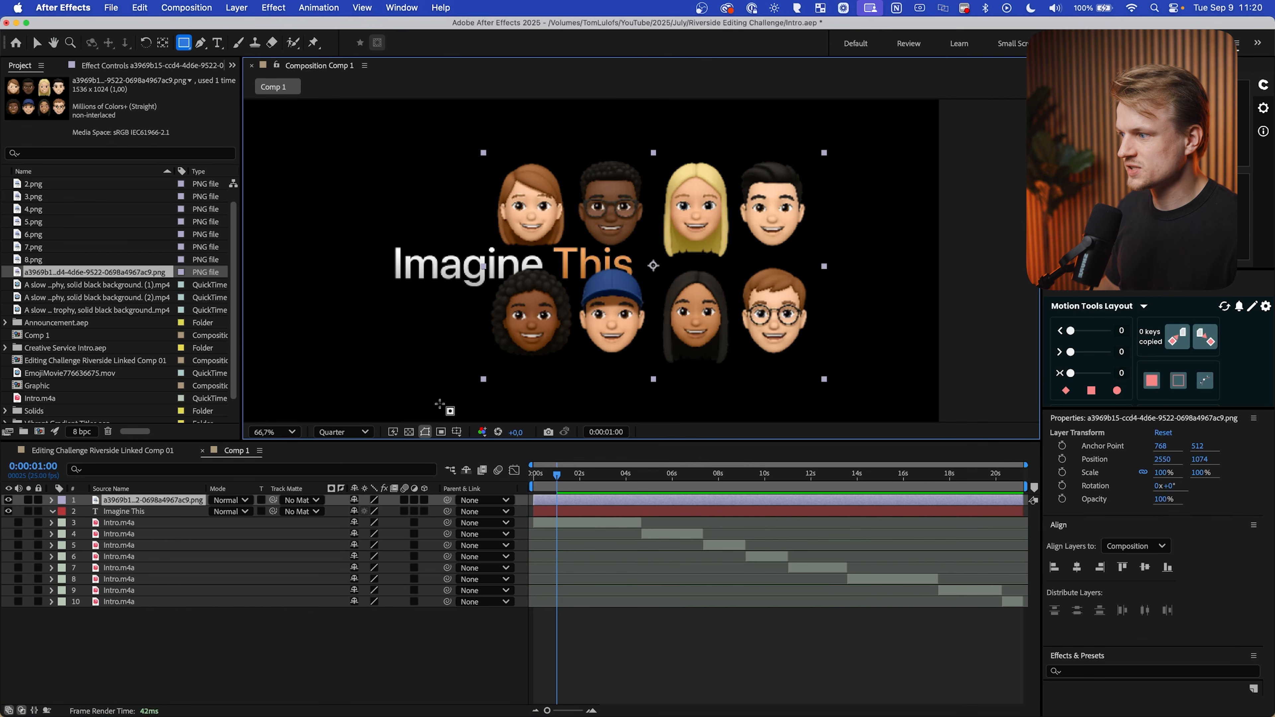
drag(479, 143, 568, 256)
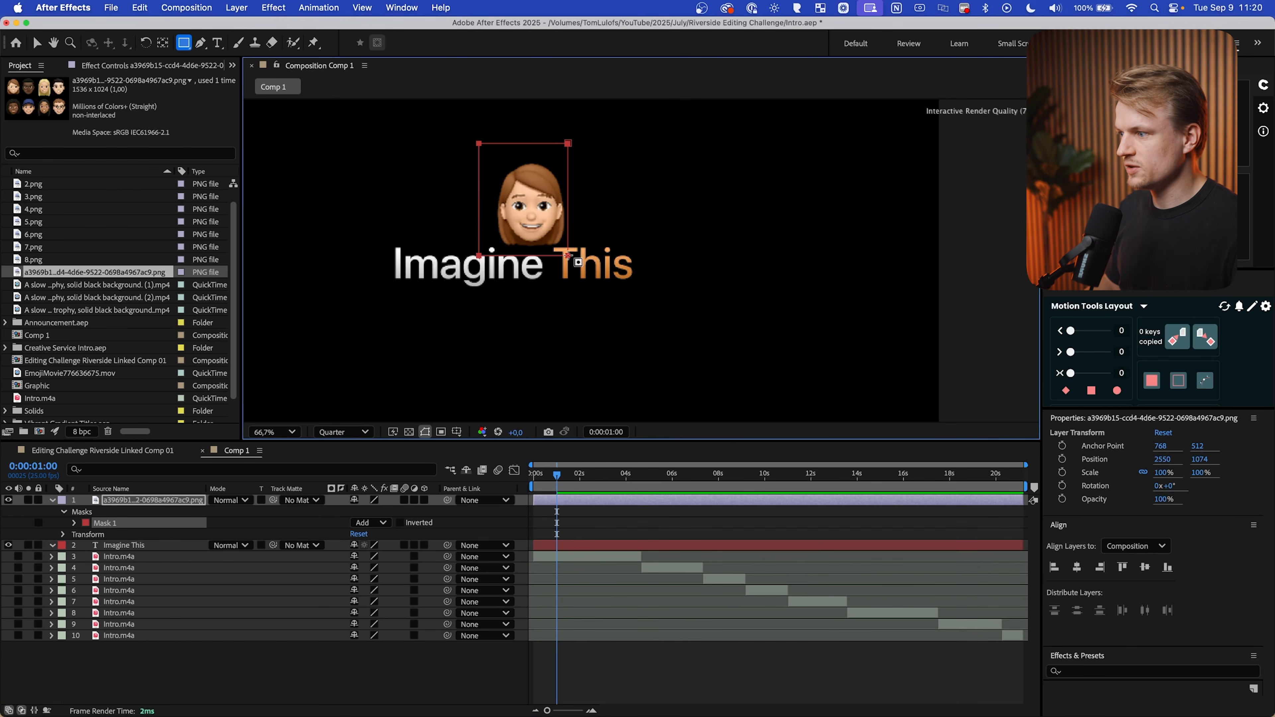
Duplicate the masked Memoji layer and shift the copy's mask onto the second head, the man with glasses
key(super+d)
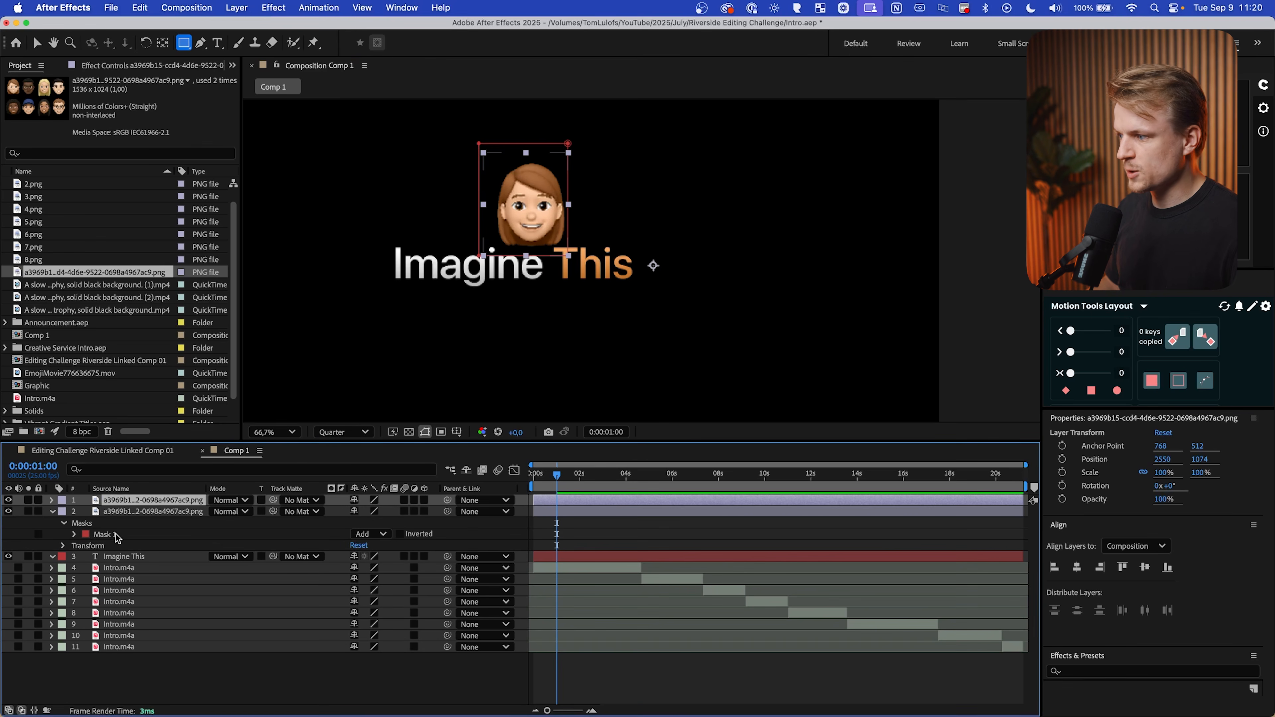
double_click(111, 534)
key(super+w)
key(v)
double_click(529, 255)
drag(506, 228, 591, 234)
Duplicate the masked layer for the remaining six Memojis, moving each copy's mask onto a different head
click(152, 511)
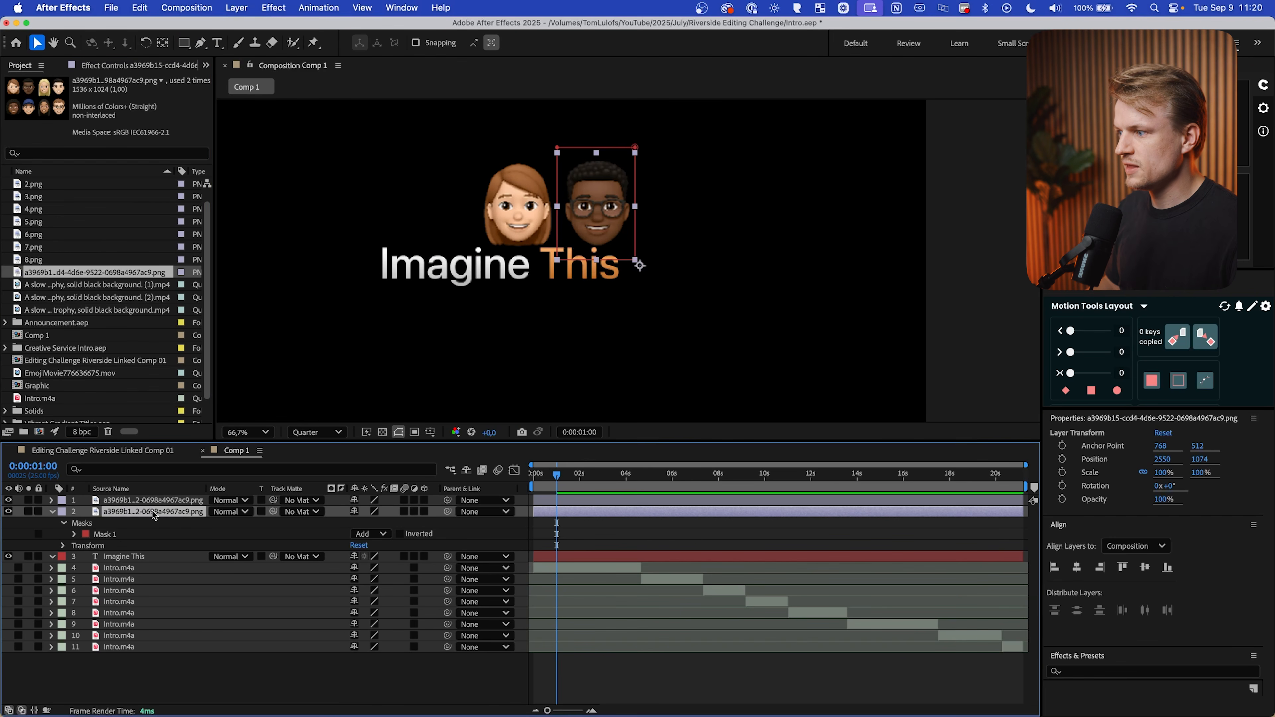
key(super+d)
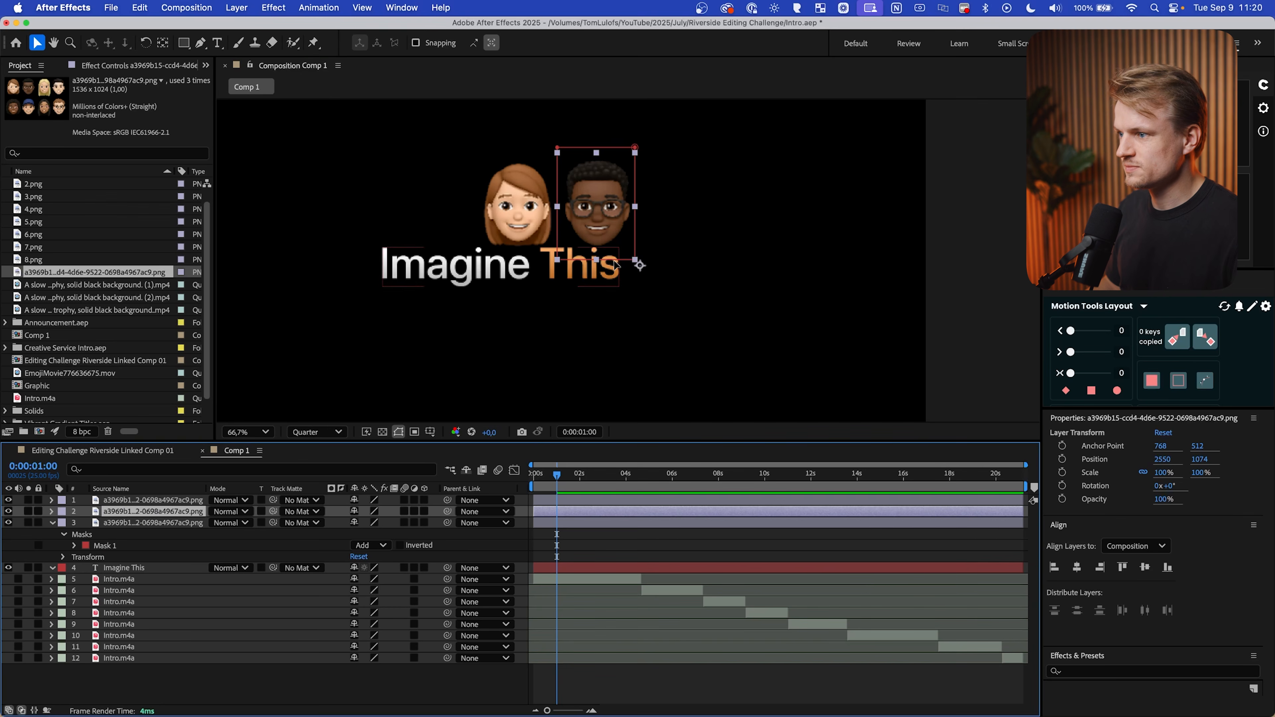
drag(597, 213, 787, 247)
key(super+d)
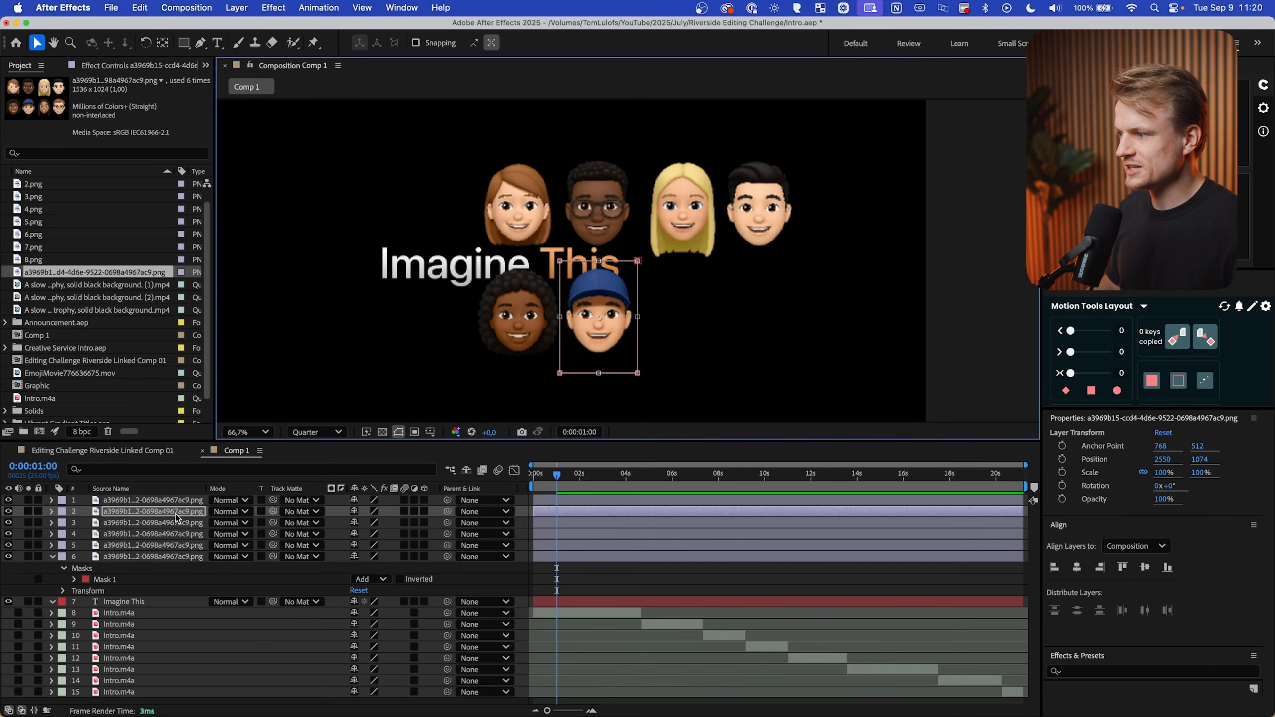
key(super+d)
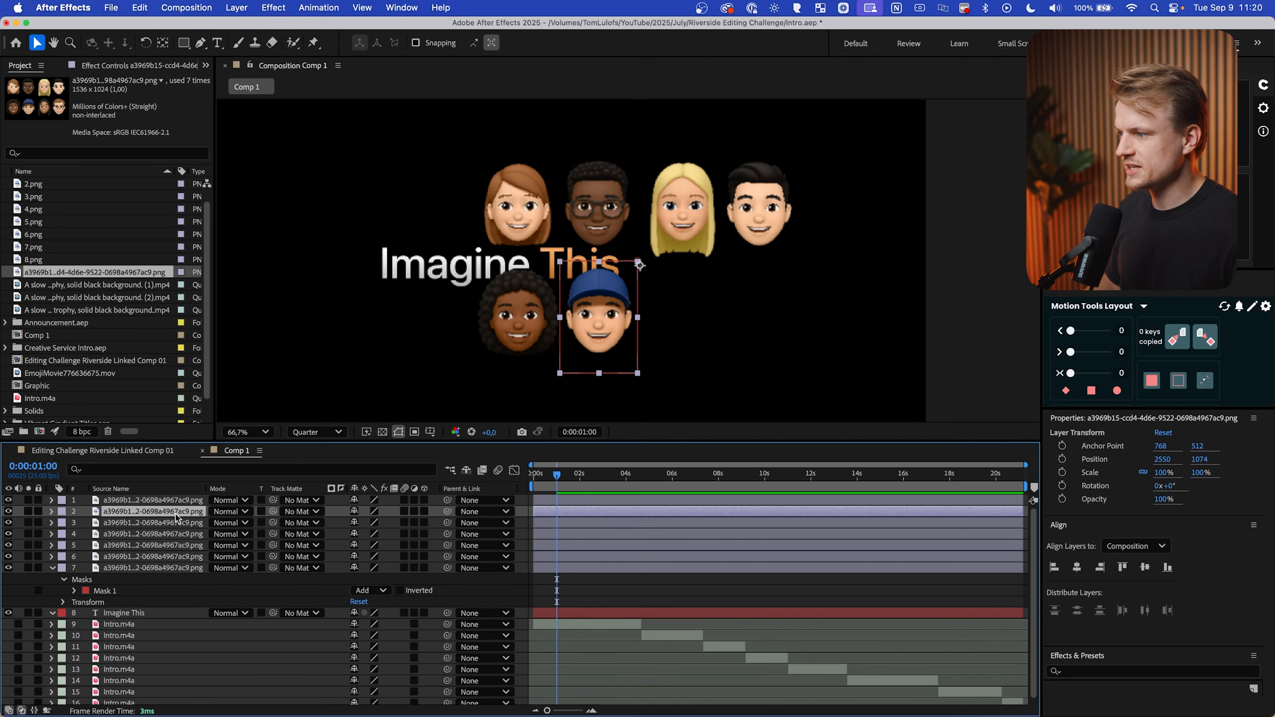
drag(597, 342, 798, 321)
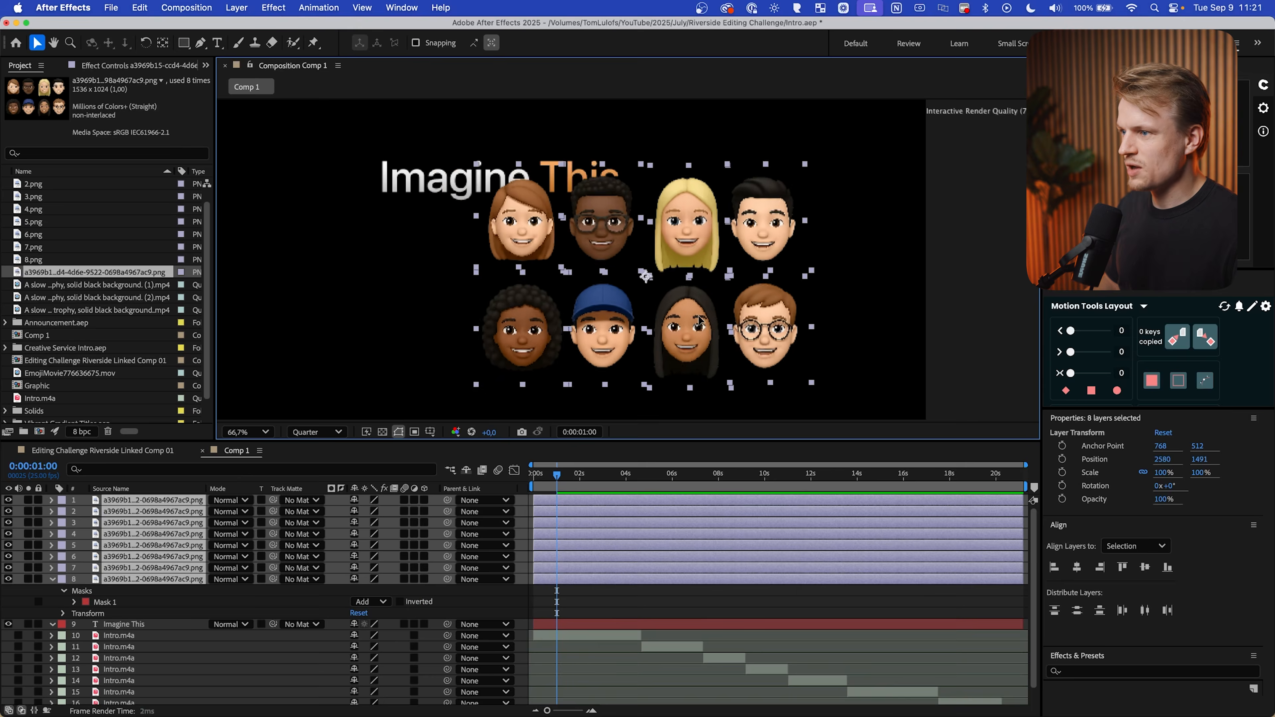
Move all eight Memoji layers together up and to the left, over the title
drag(713, 331, 614, 301)
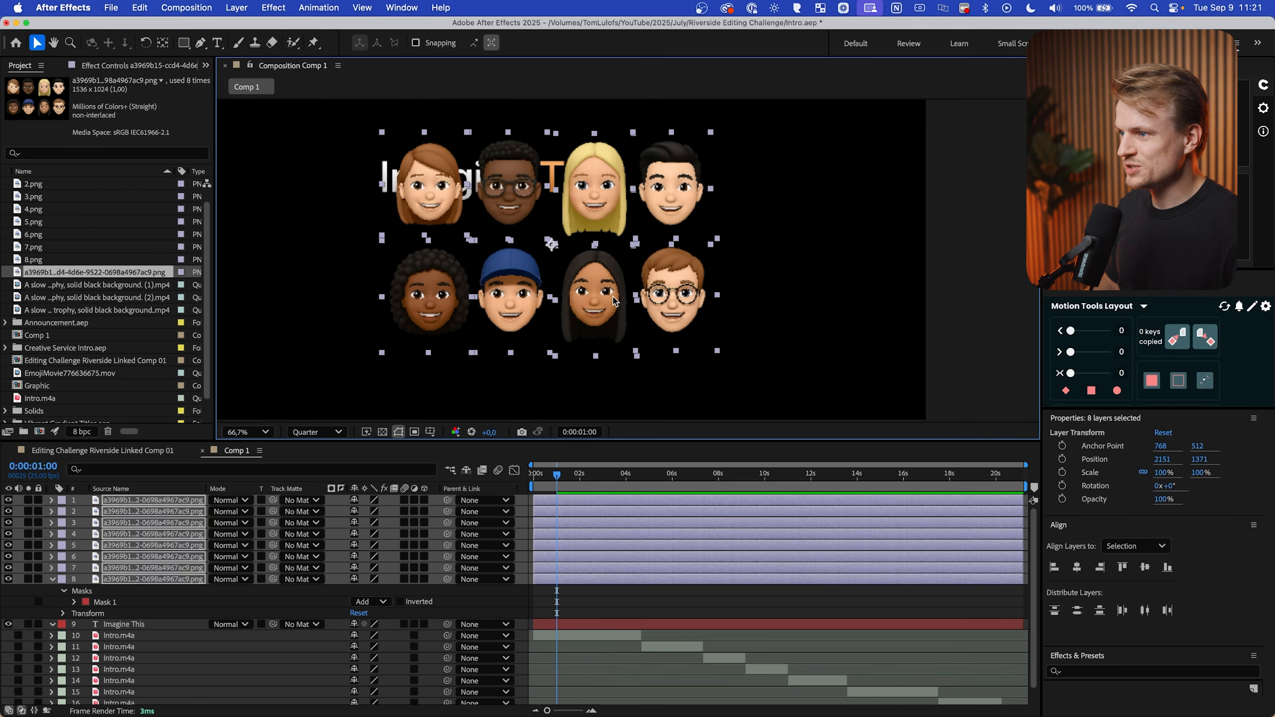
key(period)
drag(731, 287, 803, 337)
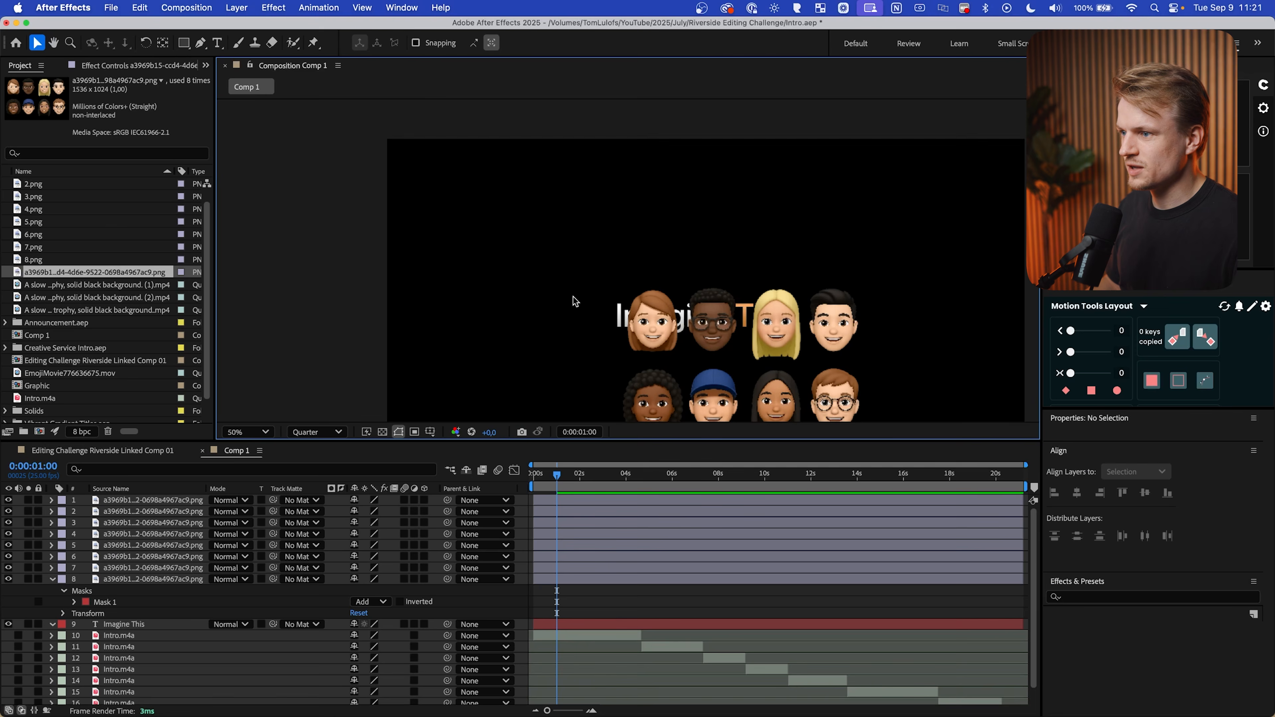
Draw a rounded-rectangle card about 568 × 845 px on a new shape layer beside the Memojis
click(184, 43)
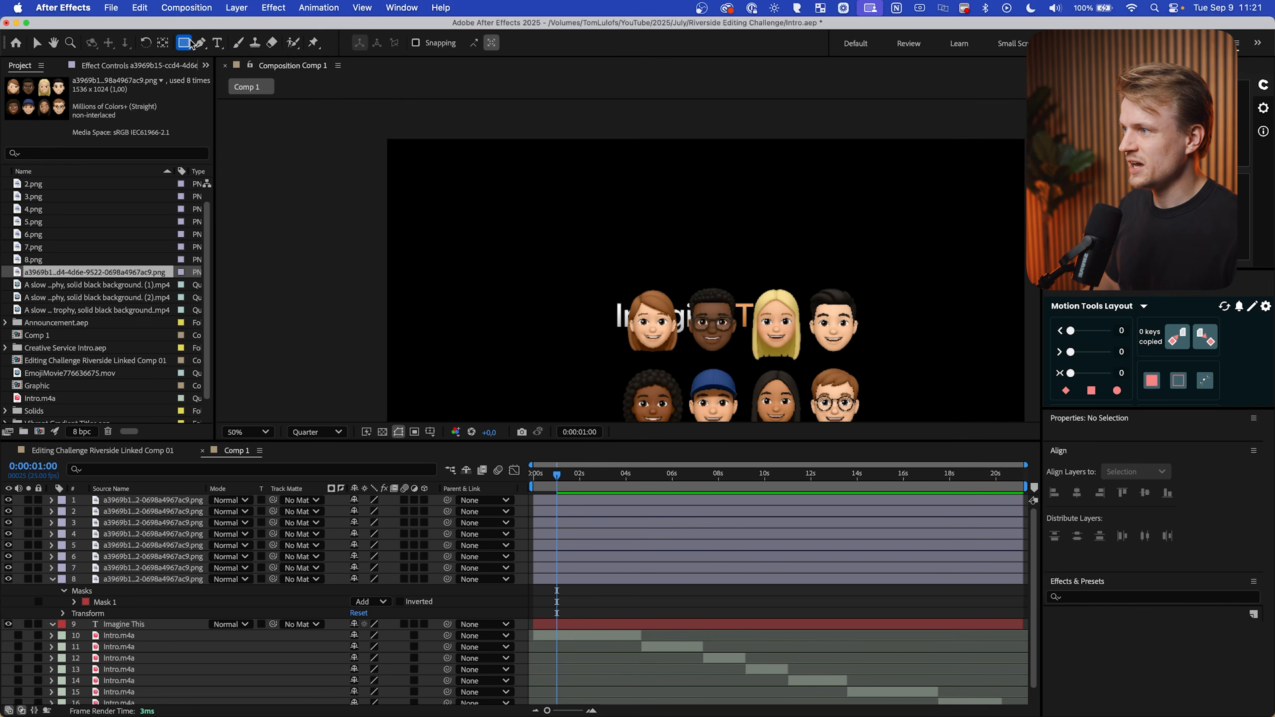
click(261, 58)
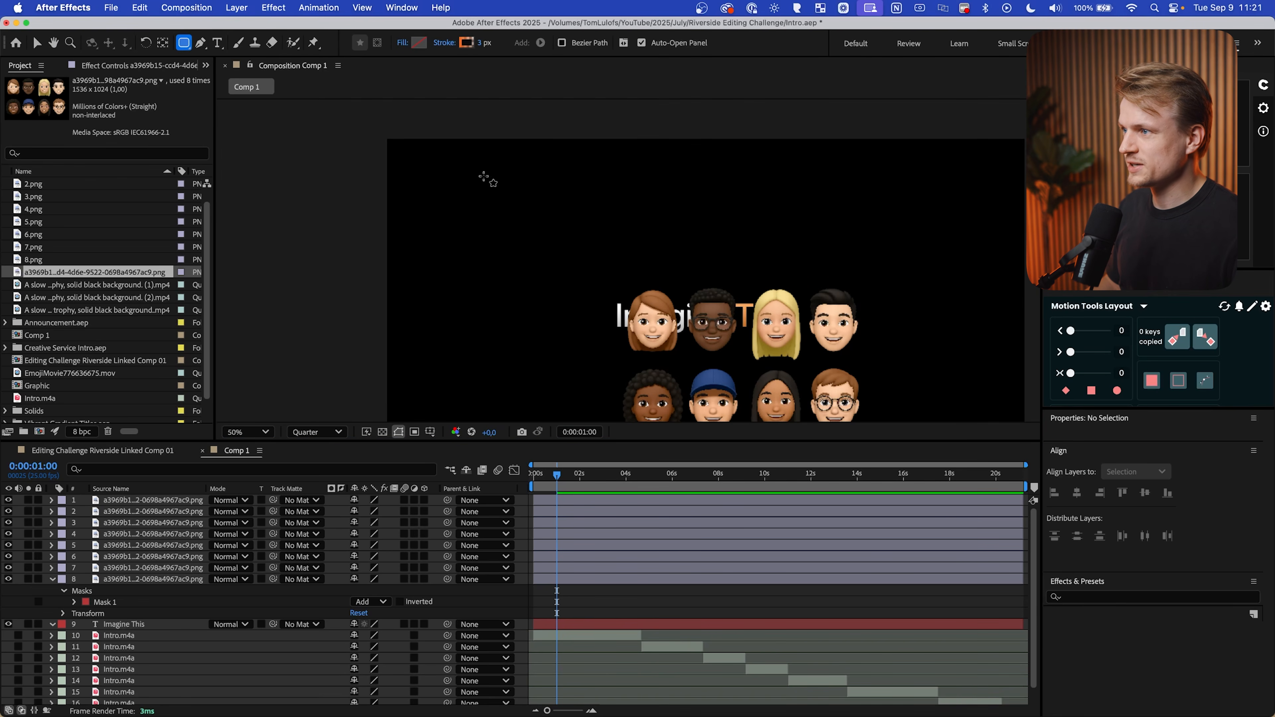
drag(524, 178, 618, 318)
Give the card a linear gradient fill and run the gradient diagonally from its upper-left to its lower-right corner
click(402, 43)
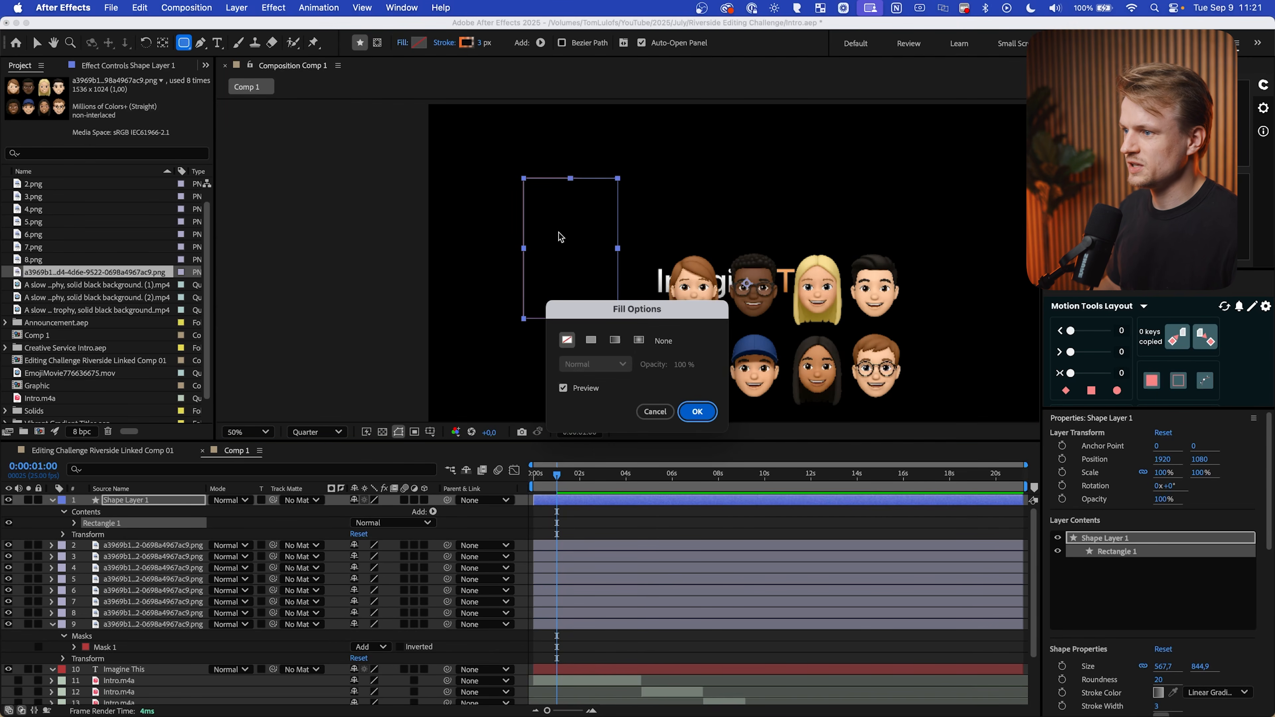
click(615, 341)
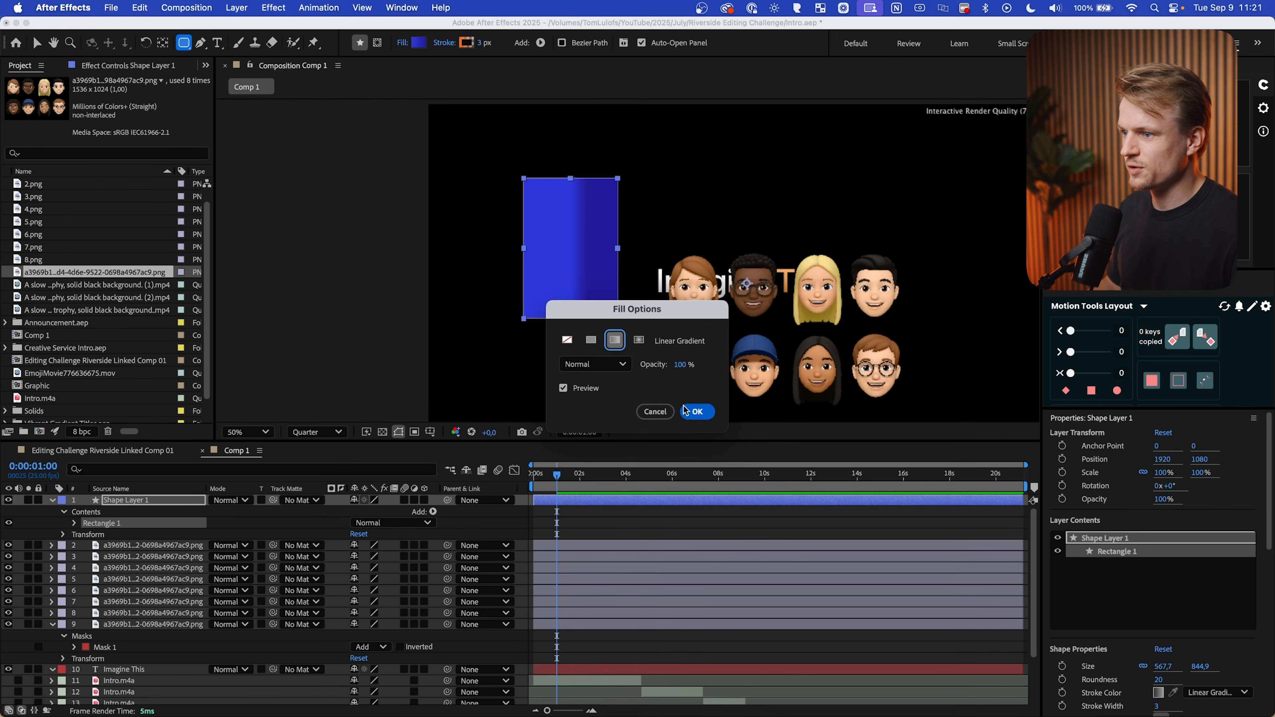
click(697, 412)
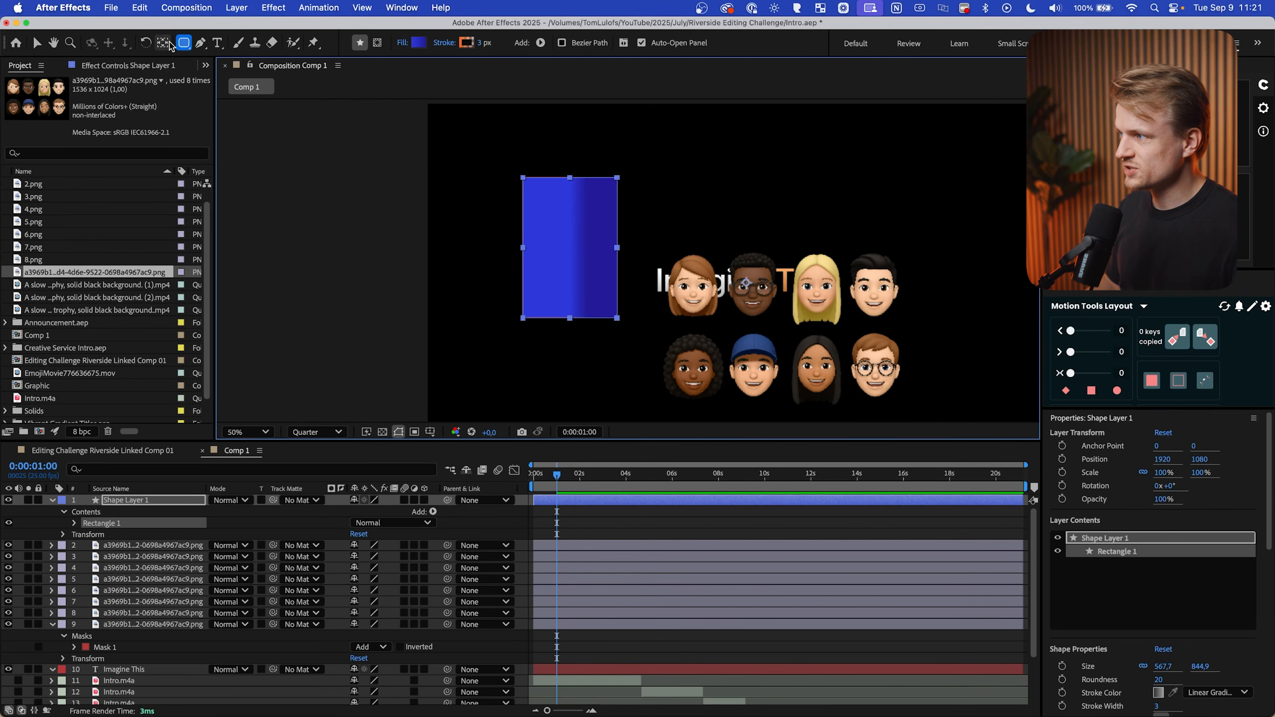
click(37, 42)
drag(585, 248, 613, 320)
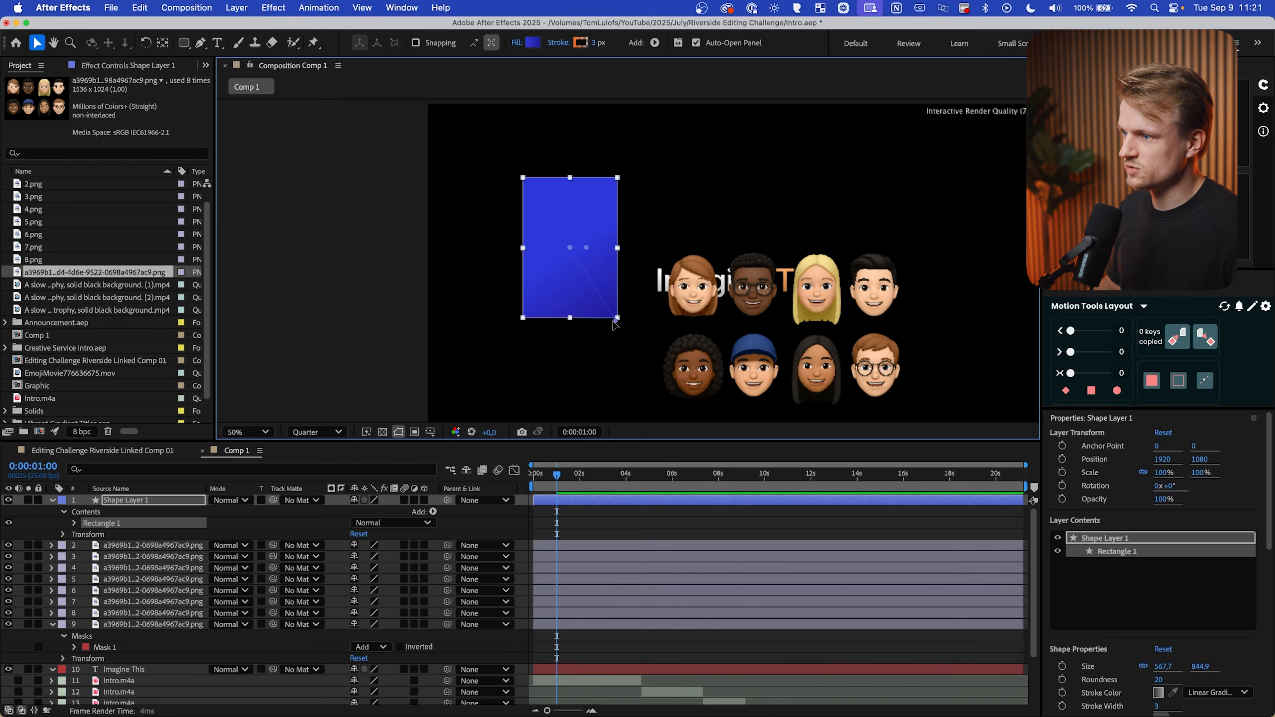
drag(569, 247, 509, 169)
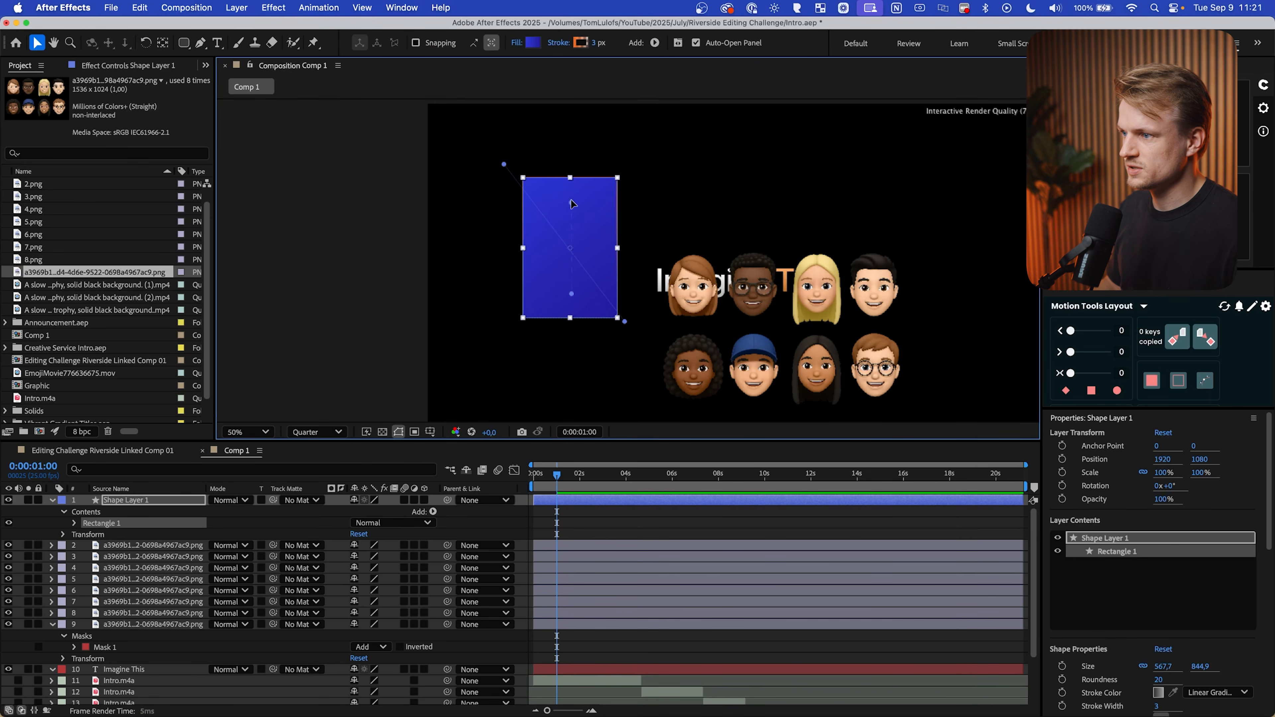
Recolour the card's gradient to run from dark burnt orange to near-black 111110 with an orange hue
click(533, 44)
drag(608, 220, 449, 254)
click(584, 326)
drag(445, 434, 330, 527)
click(504, 535)
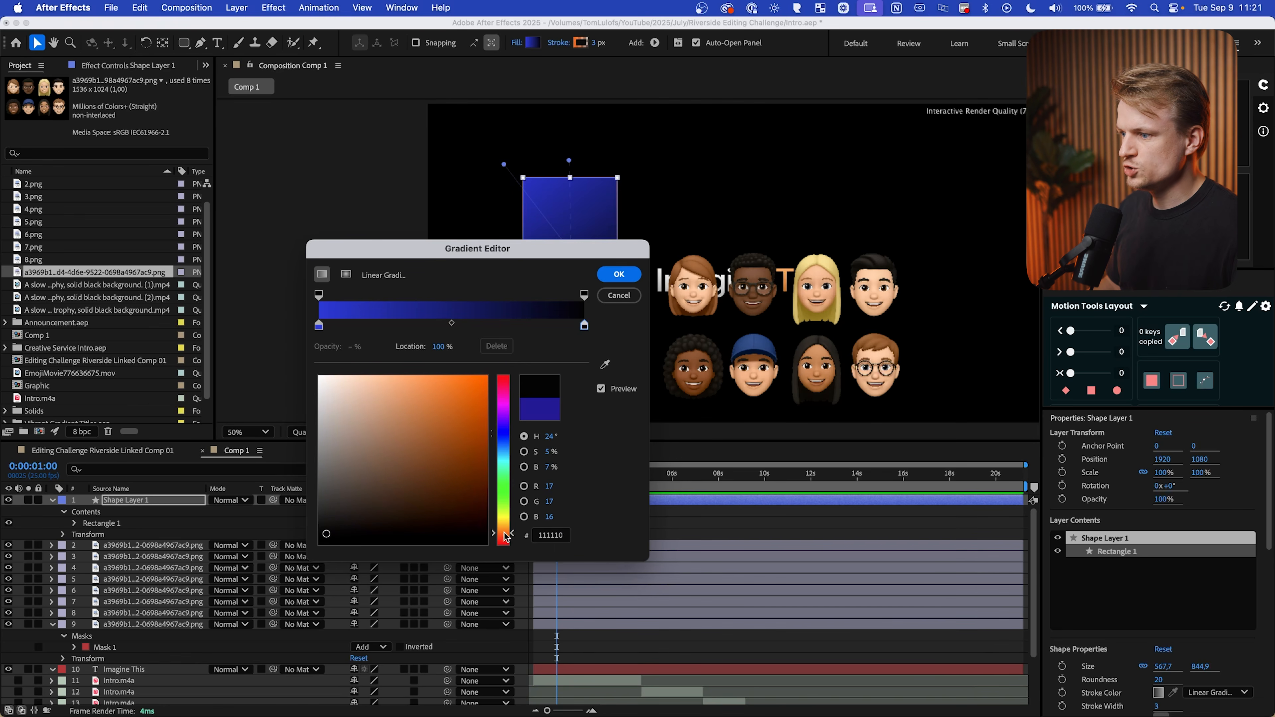
click(319, 326)
click(504, 534)
click(482, 472)
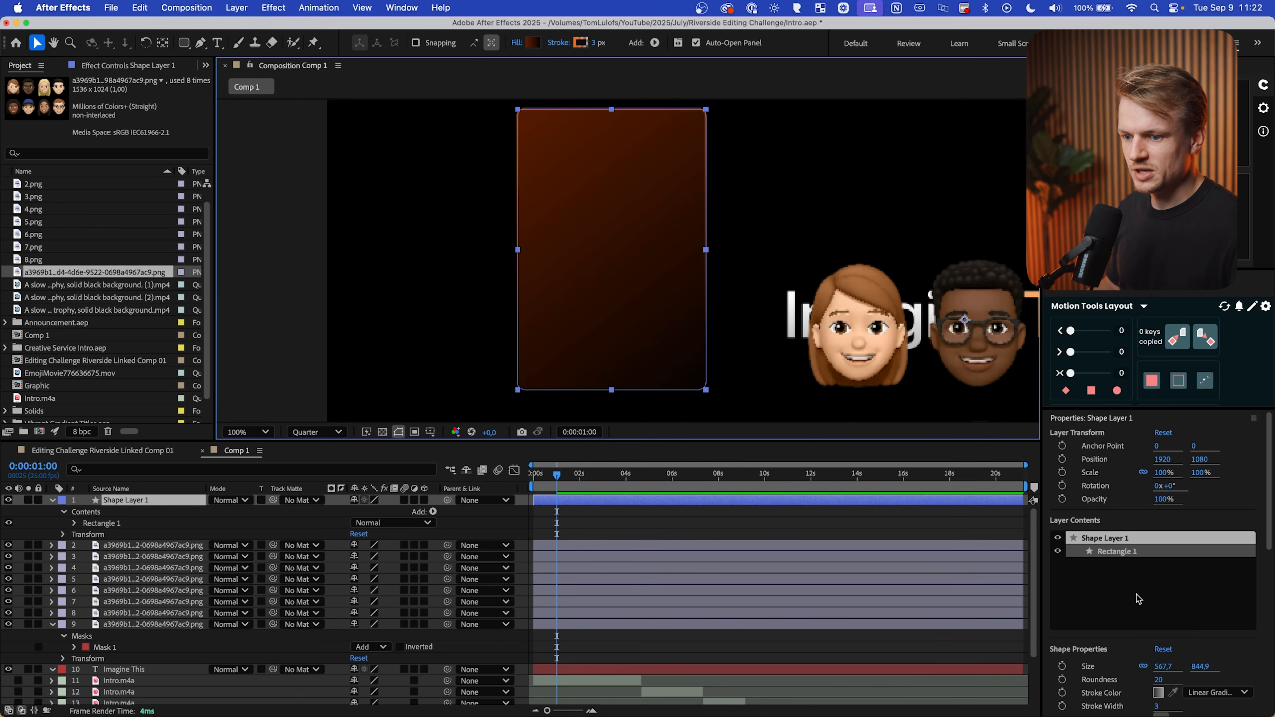
Set the card's corner roundness to 50
scroll(1137, 598, down, 5)
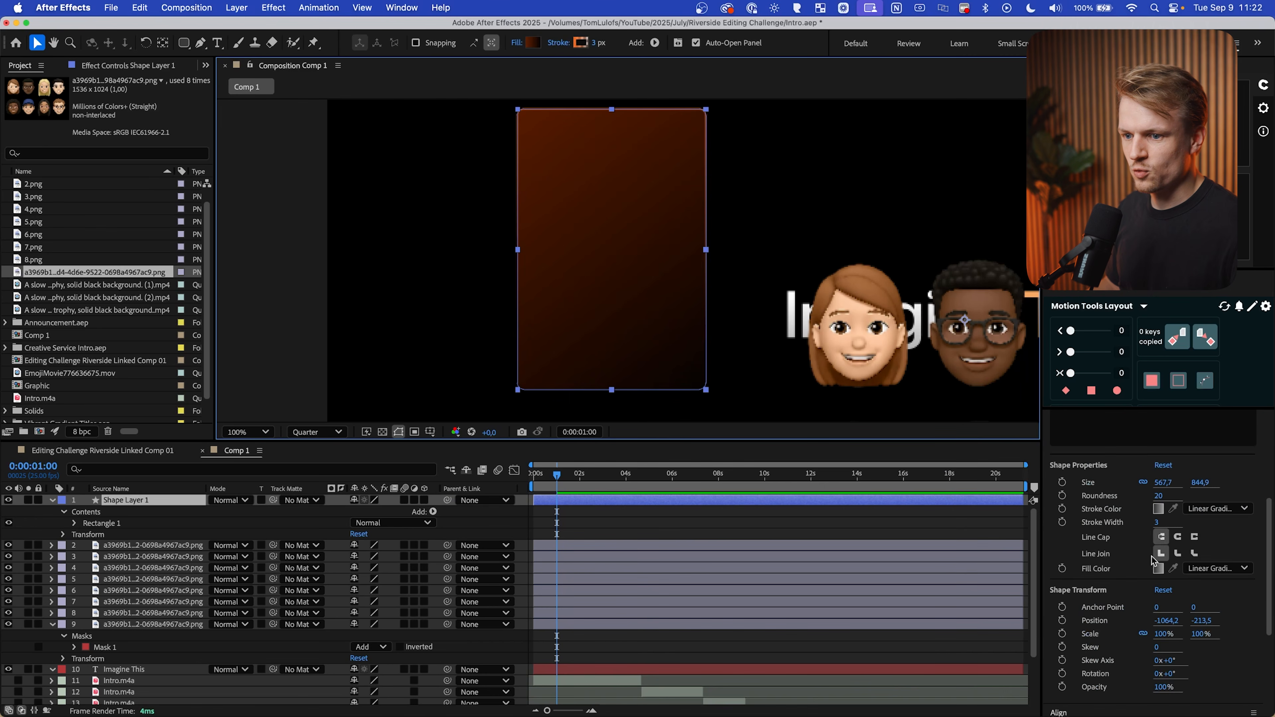
drag(1160, 498, 1191, 503)
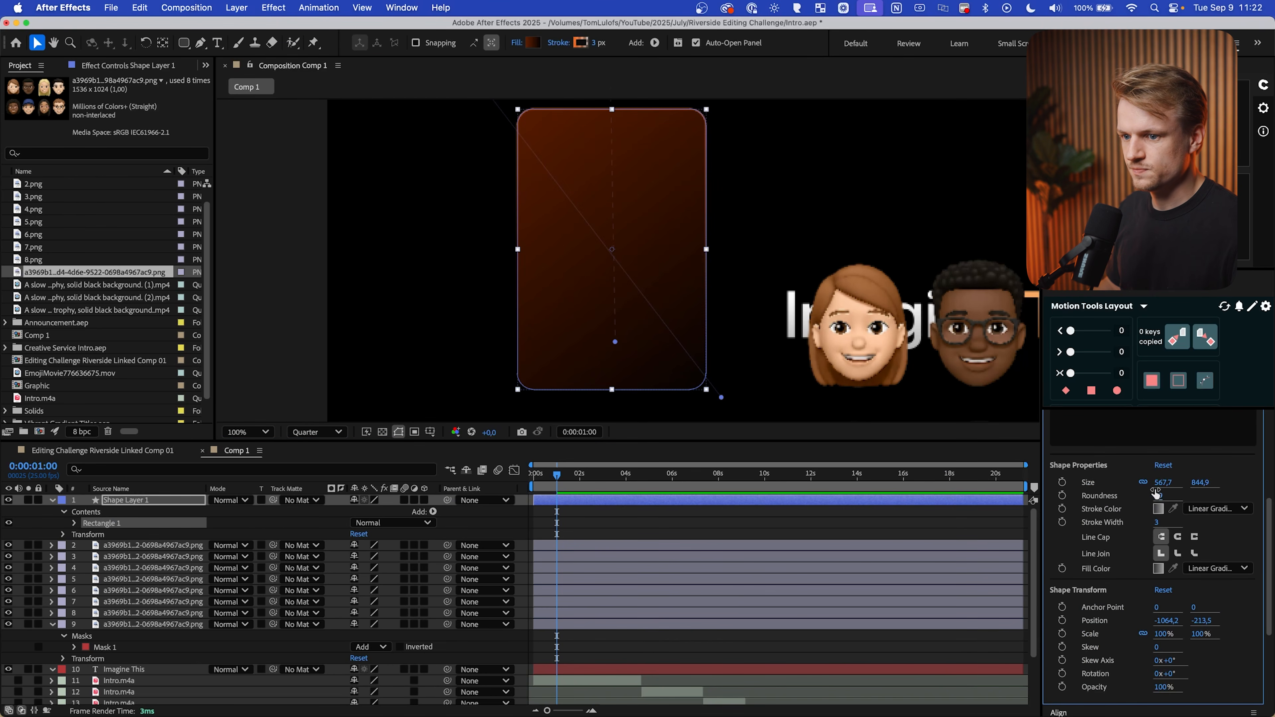
click(864, 193)
Place the first Memoji on the card, with its layer stacked above Shape Layer 1 and parented to it
scroll(865, 193, down, 1)
drag(690, 226, 407, 295)
drag(614, 314, 736, 240)
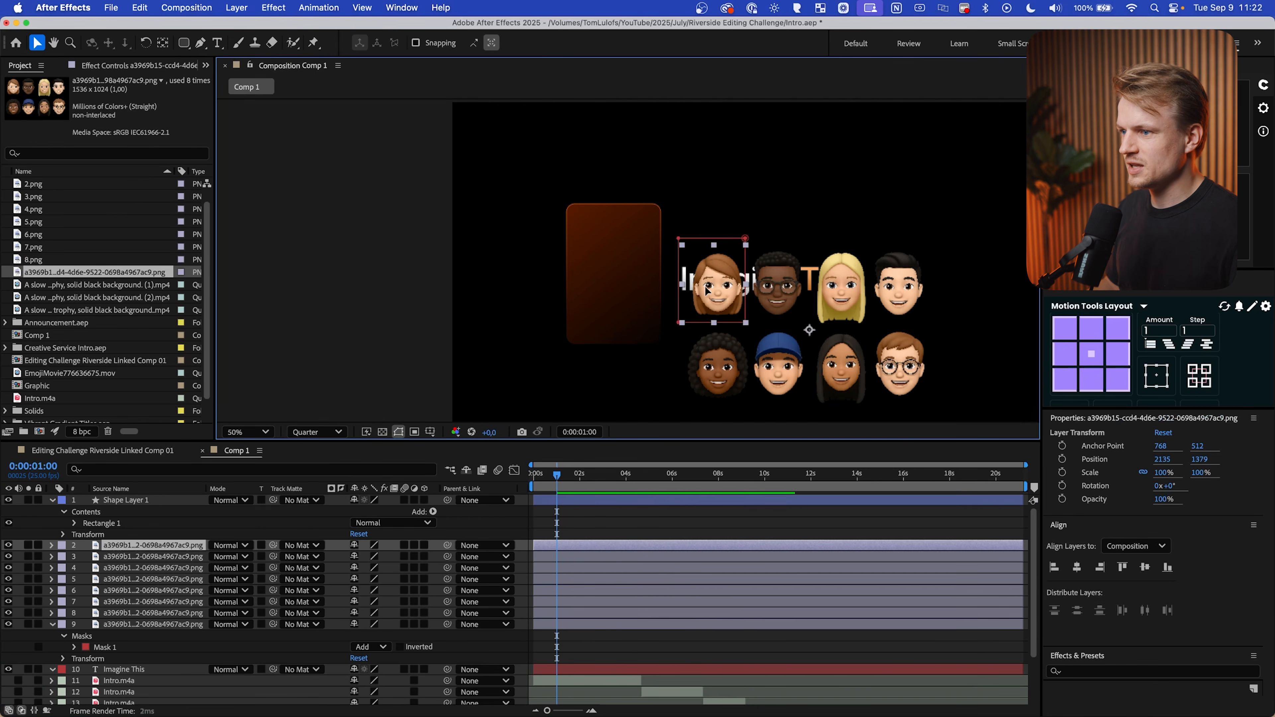
drag(712, 288, 573, 286)
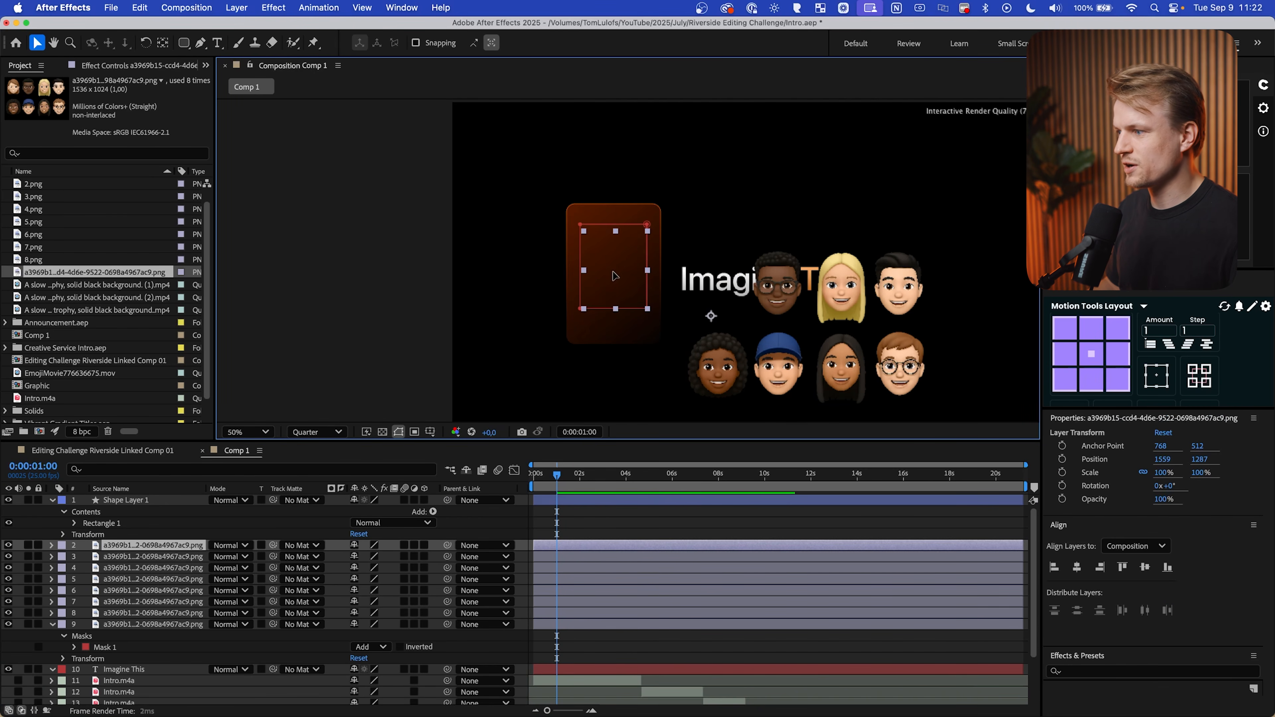
drag(150, 547, 150, 500)
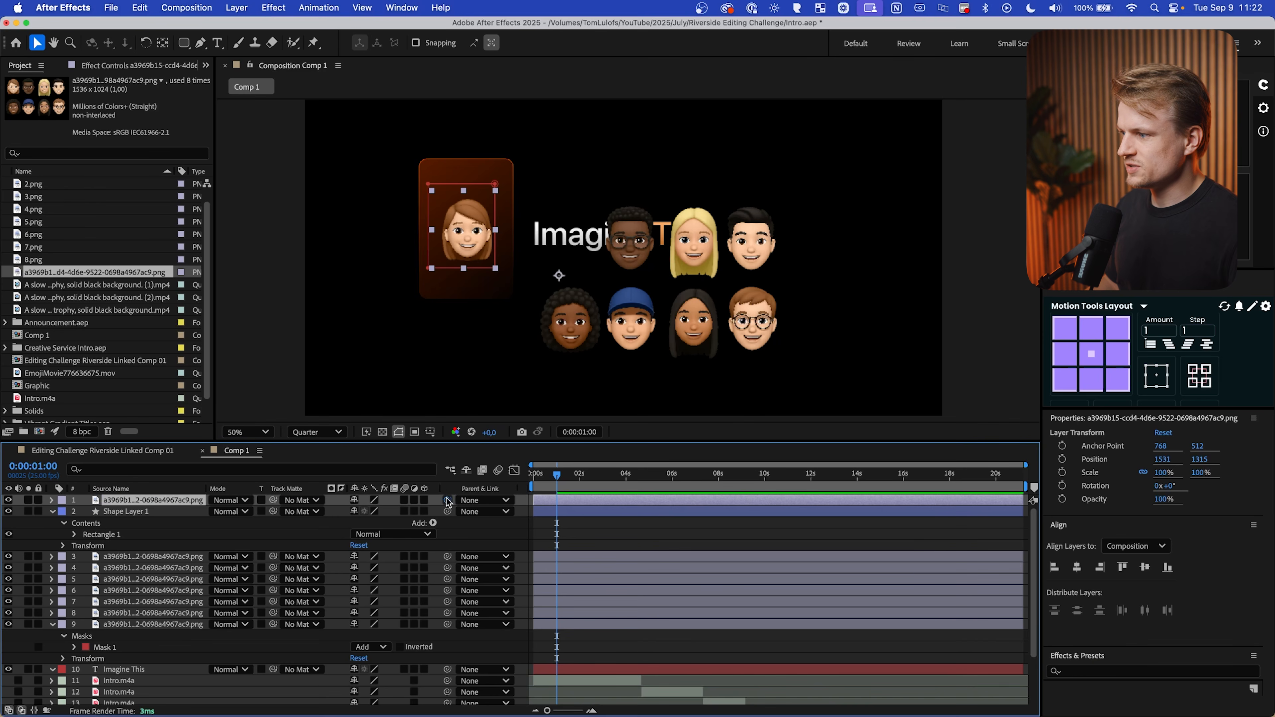
drag(447, 500, 125, 511)
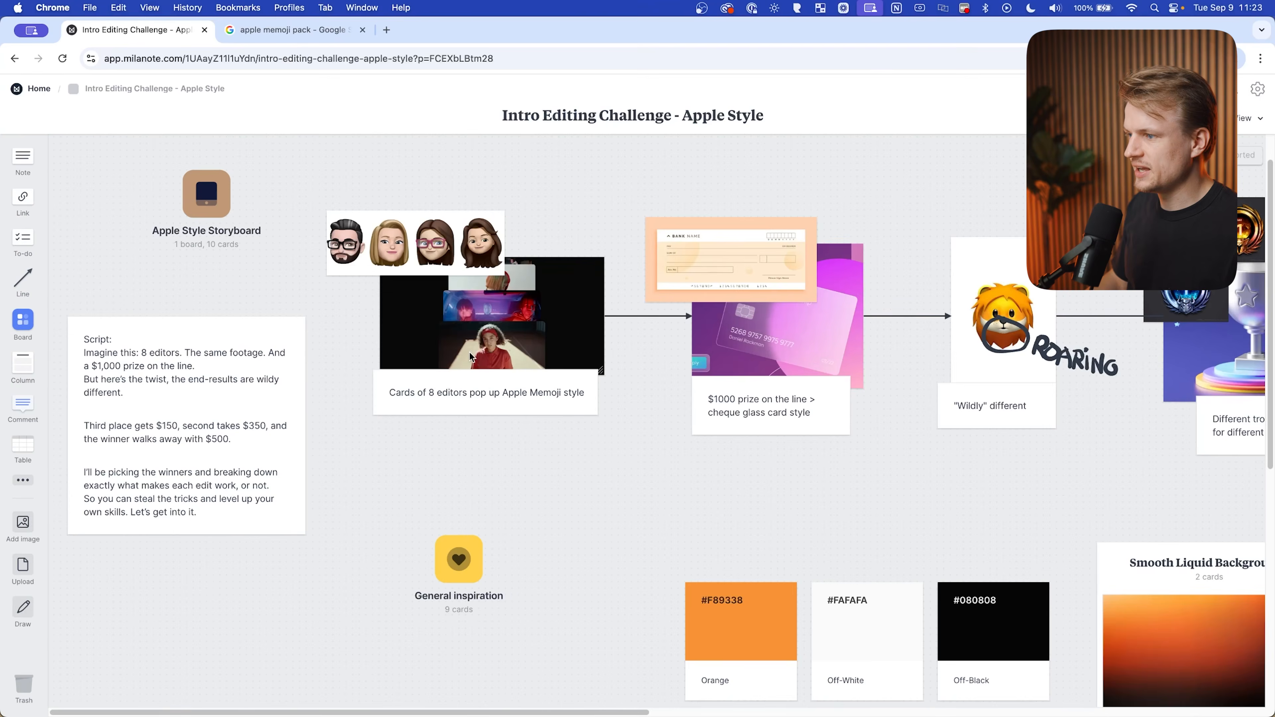
Switch to Chrome and examine the Milanote reference for the Memoji-style cards of the eight editors
scroll(470, 353, up, 10)
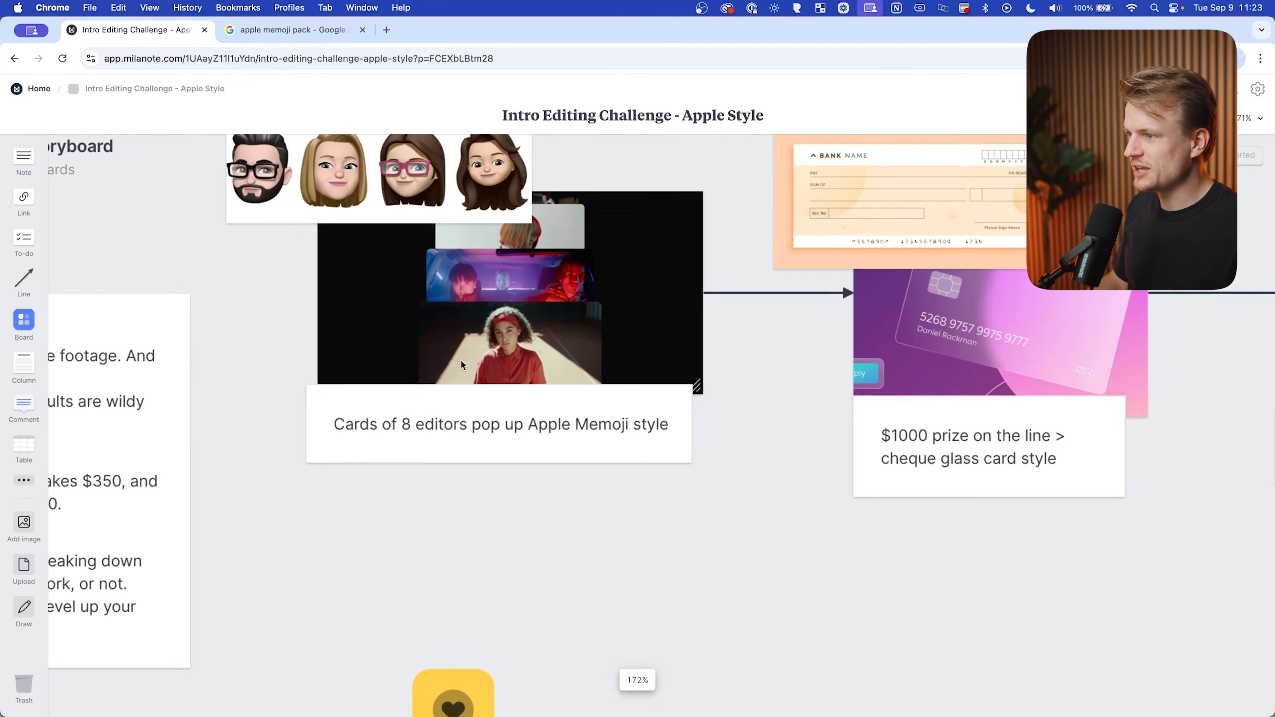
scroll(688, 587, down, 2)
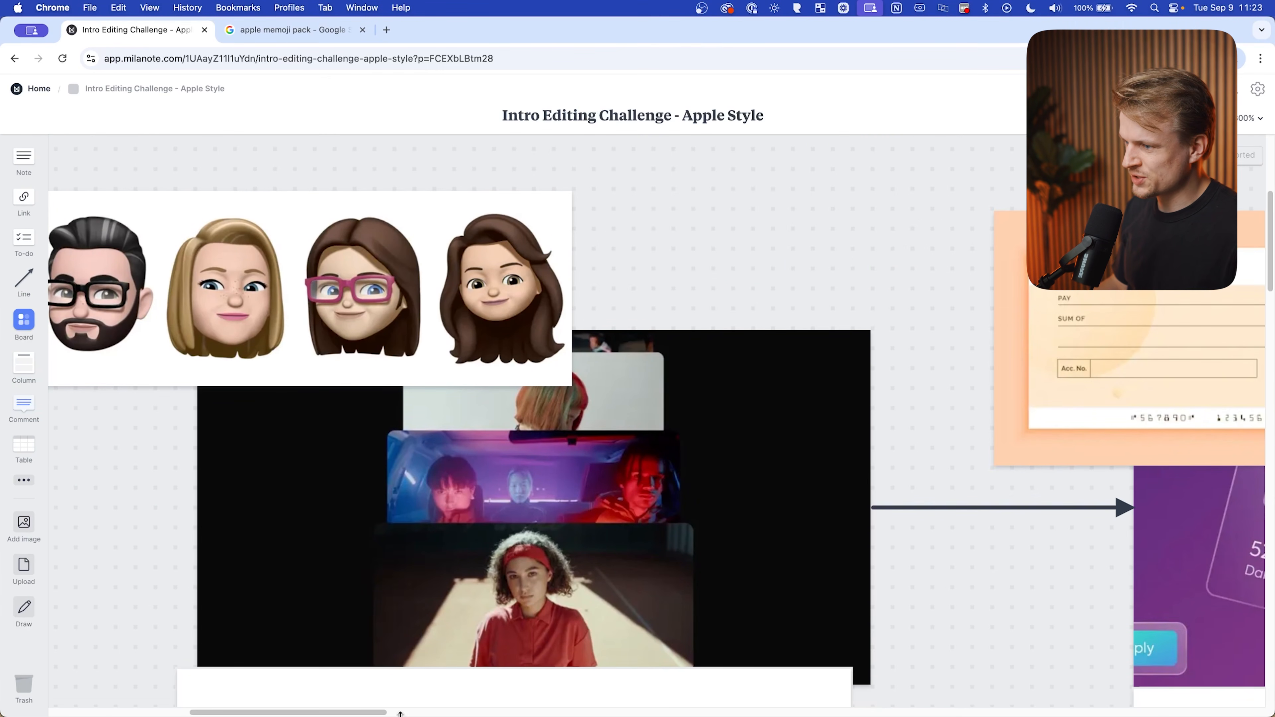
scroll(588, 337, up, 3)
scroll(682, 645, down, 4)
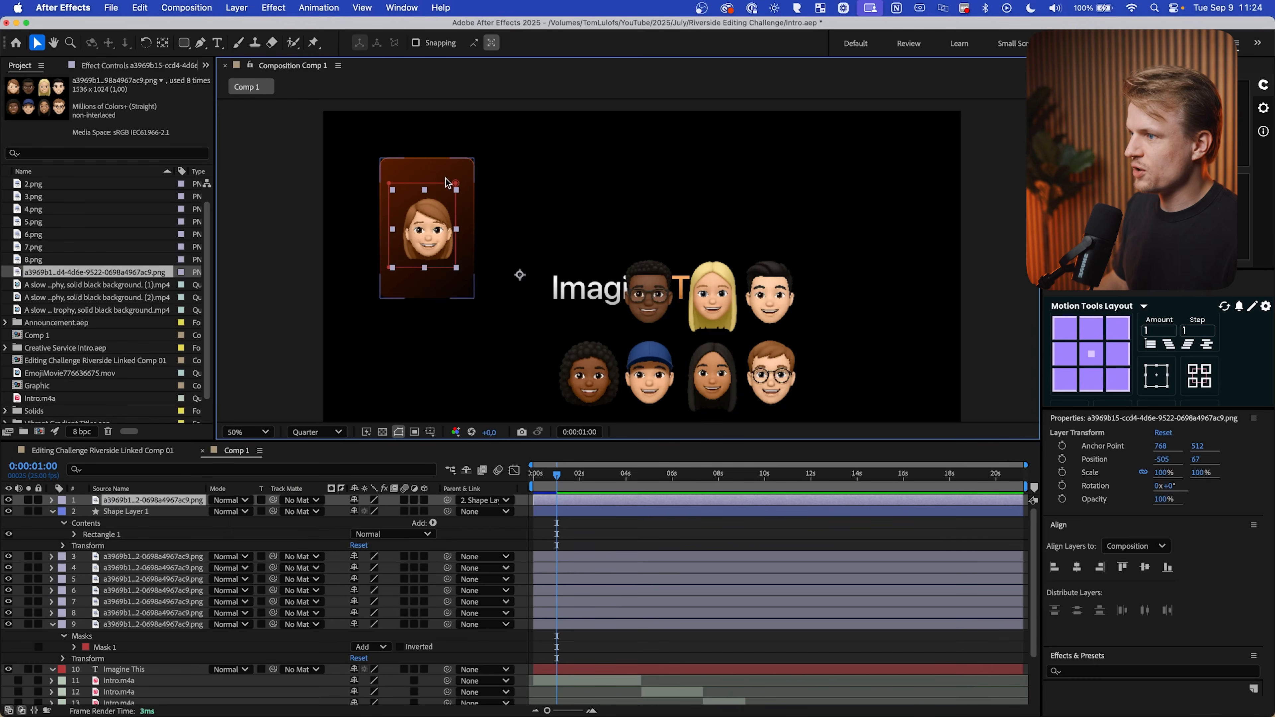
Back in After Effects, duplicate the card shape layer to make eight cards and stagger them diagonally across the composition
click(386, 291)
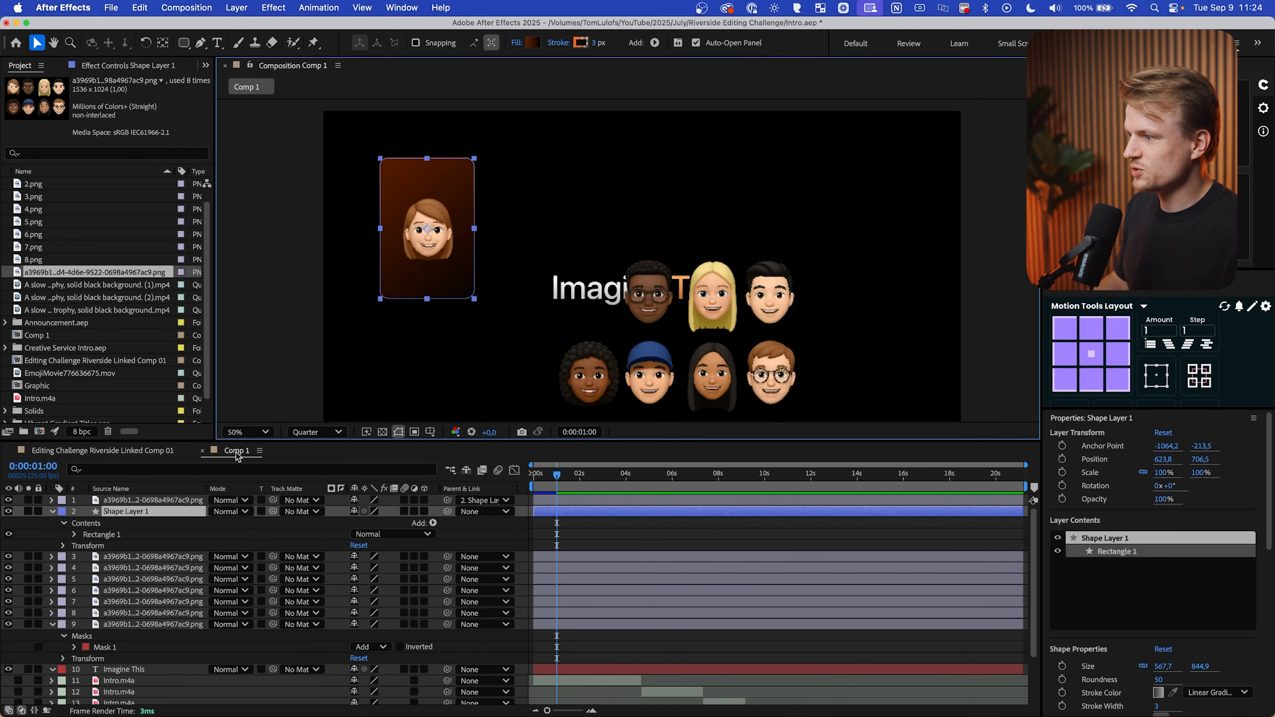
key(super+d)
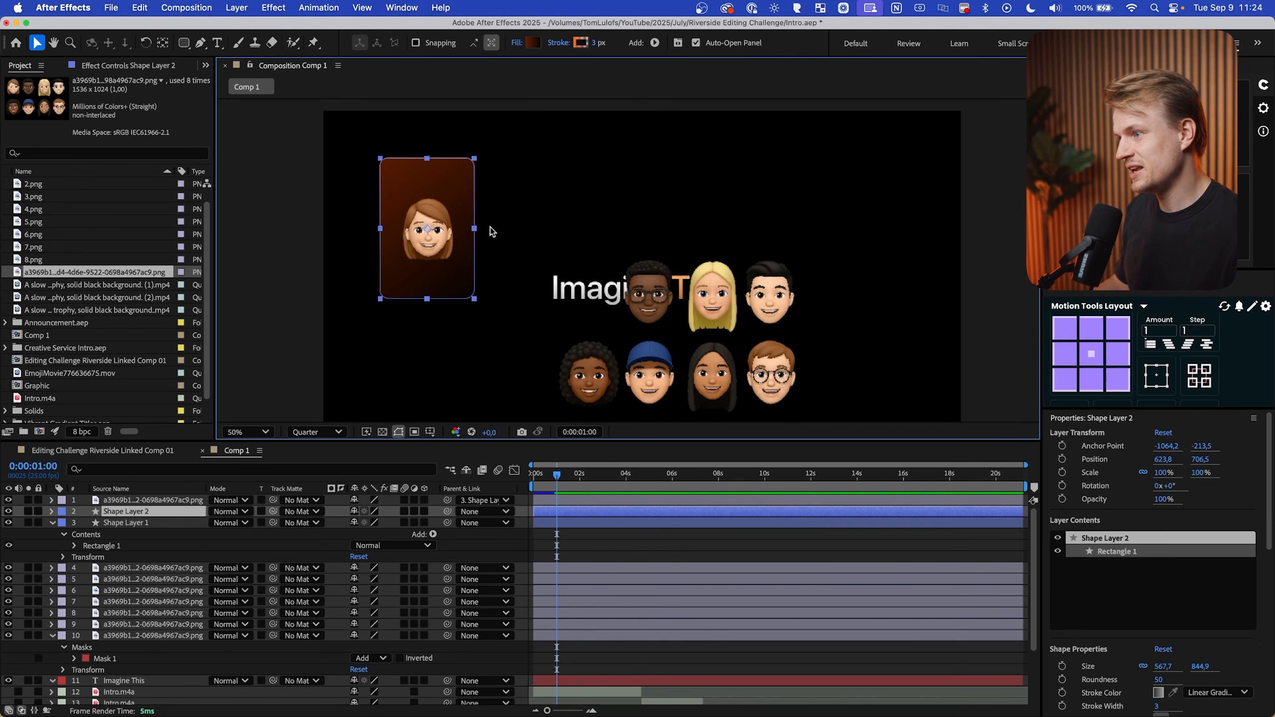
drag(449, 267, 508, 297)
key(super+d)
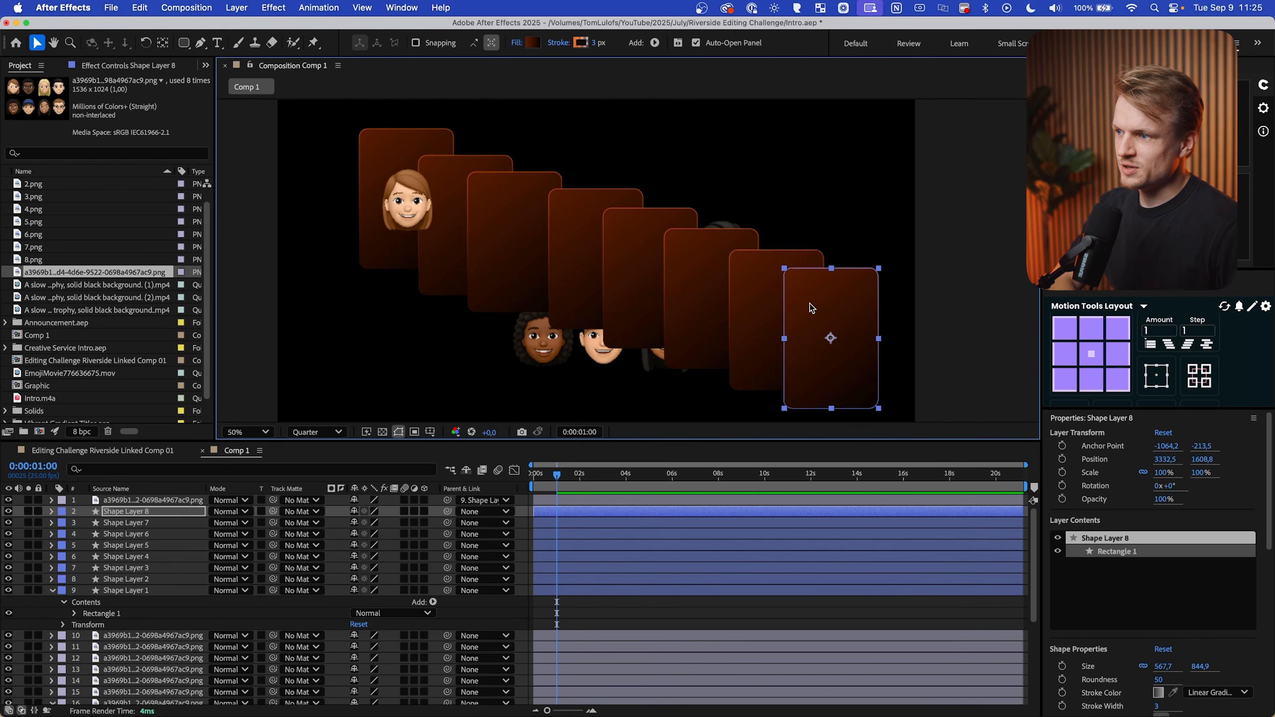
click(726, 331)
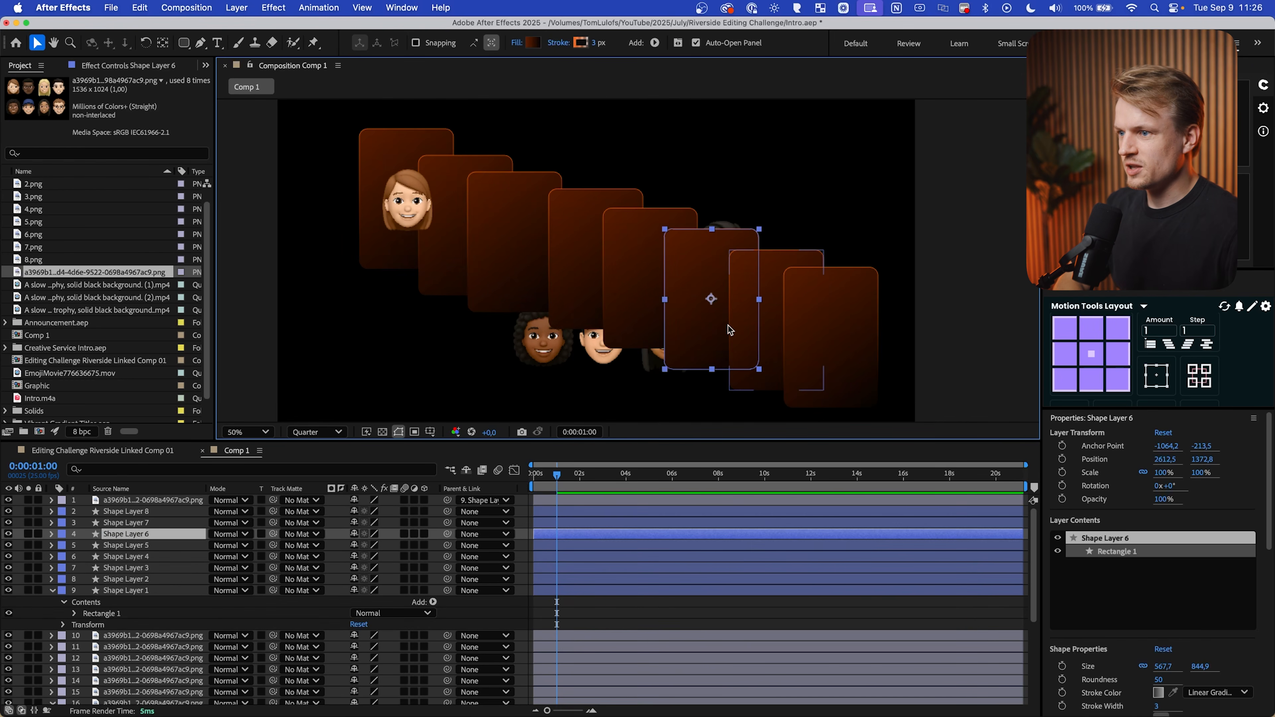
click(763, 321)
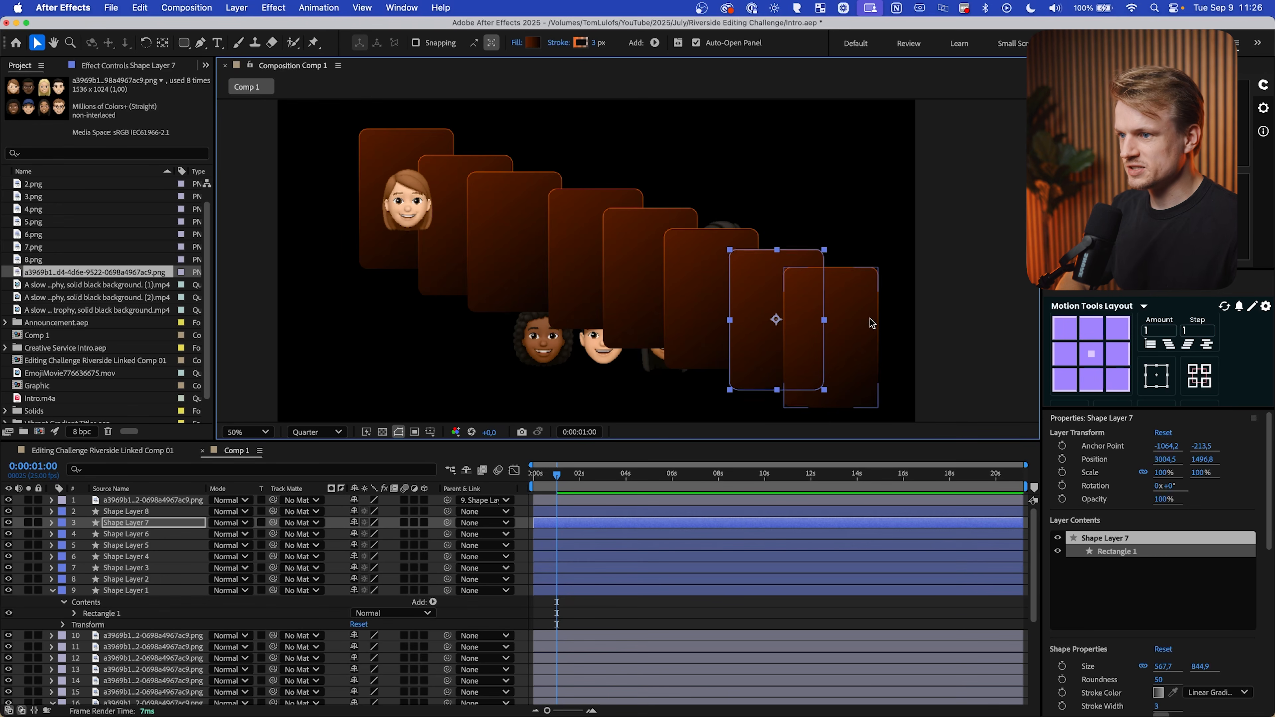
Move the first Memoji's layer down the stack to sit directly above Shape Layer 1
click(181, 501)
drag(178, 499, 177, 589)
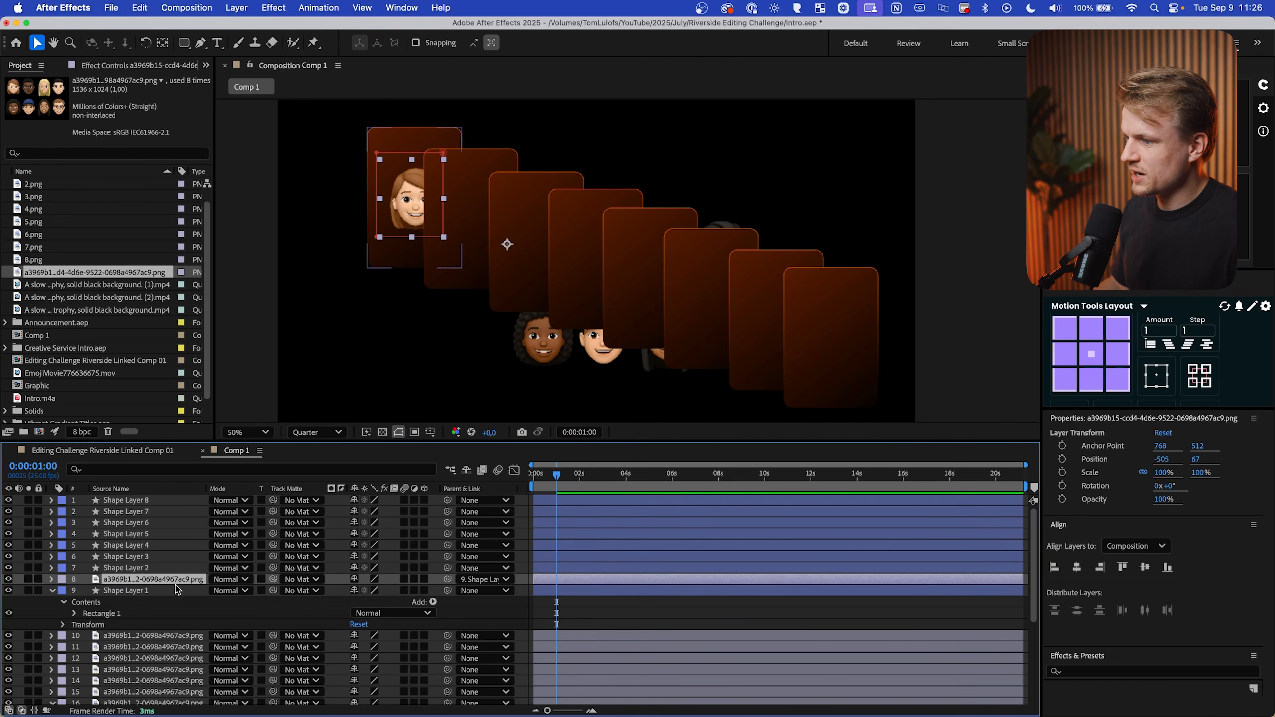
Place the second Memoji on its card, stacked above and parented to Shape Layer 2, and move the third Memoji's layer up among the shape layers
click(168, 589)
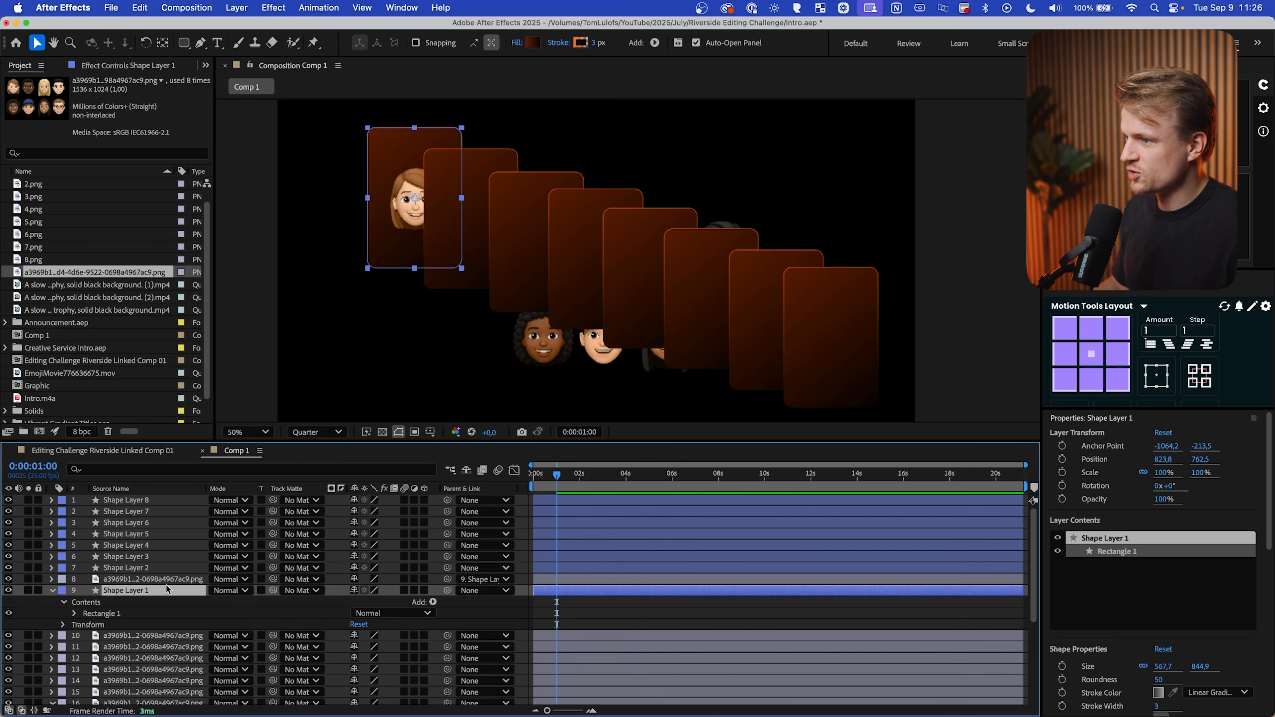
click(163, 635)
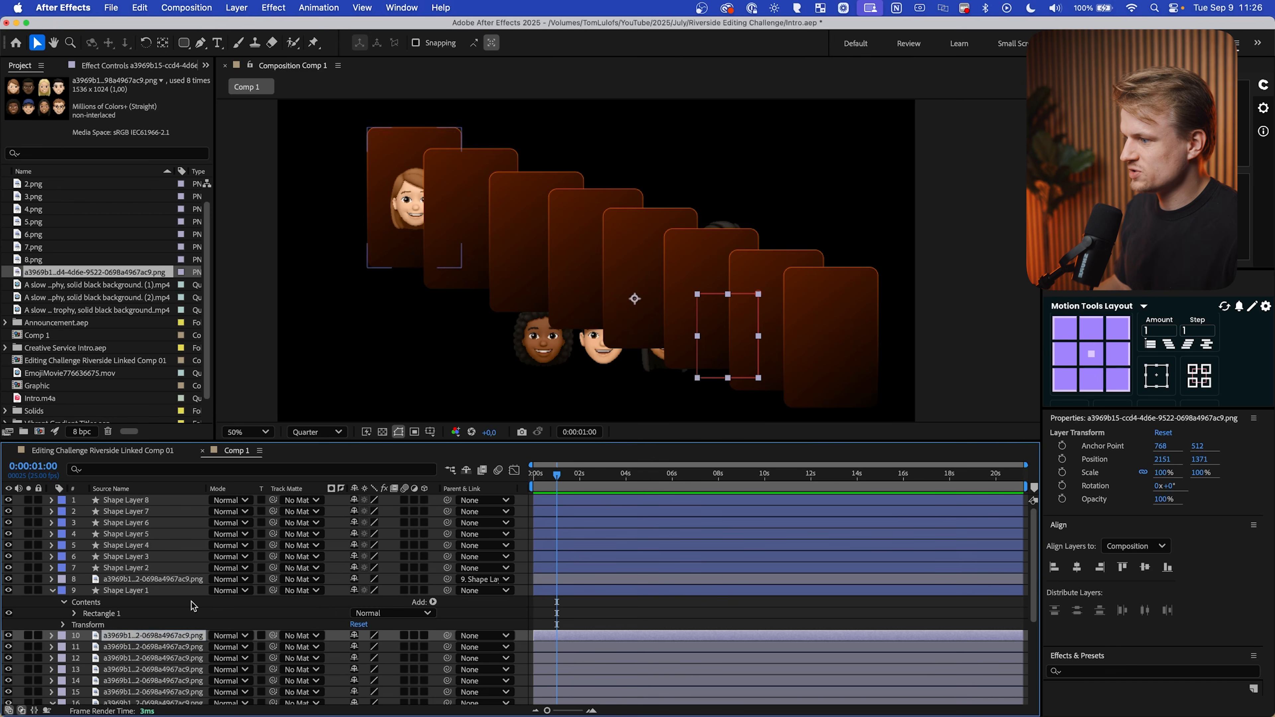
drag(137, 638, 128, 566)
drag(701, 345, 451, 231)
drag(448, 570, 141, 579)
drag(150, 647, 167, 545)
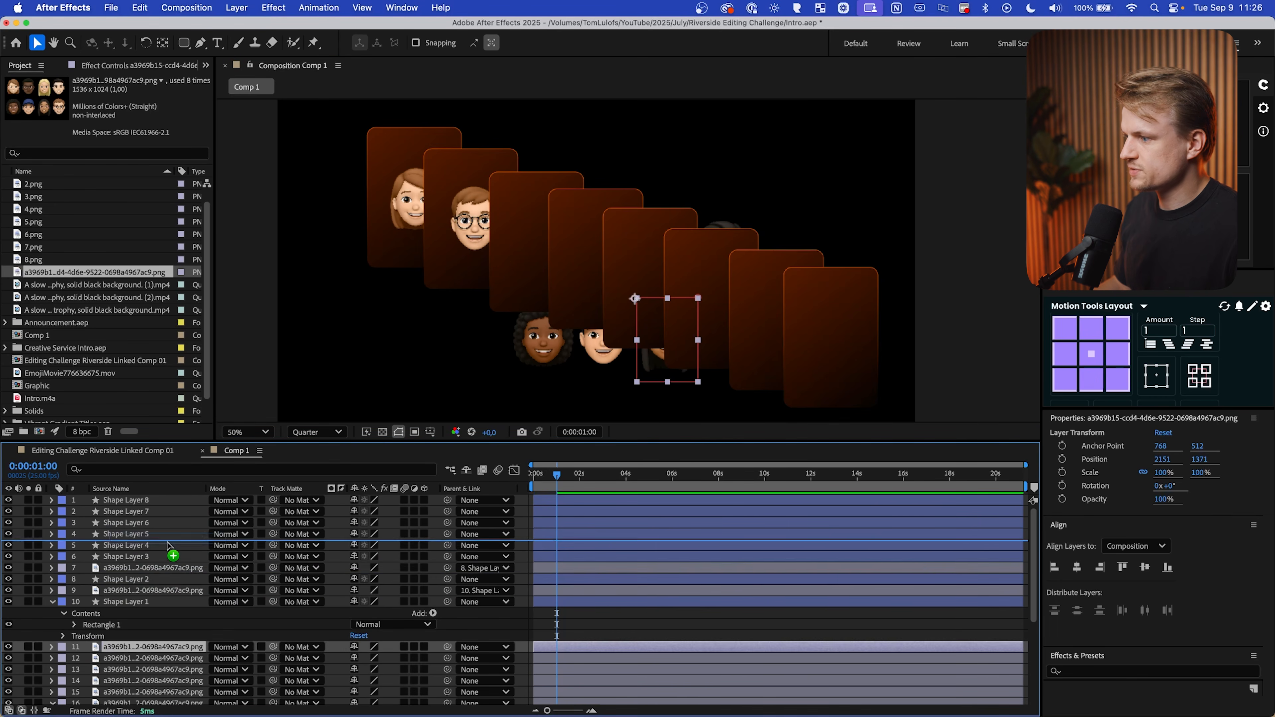
drag(167, 545, 167, 545)
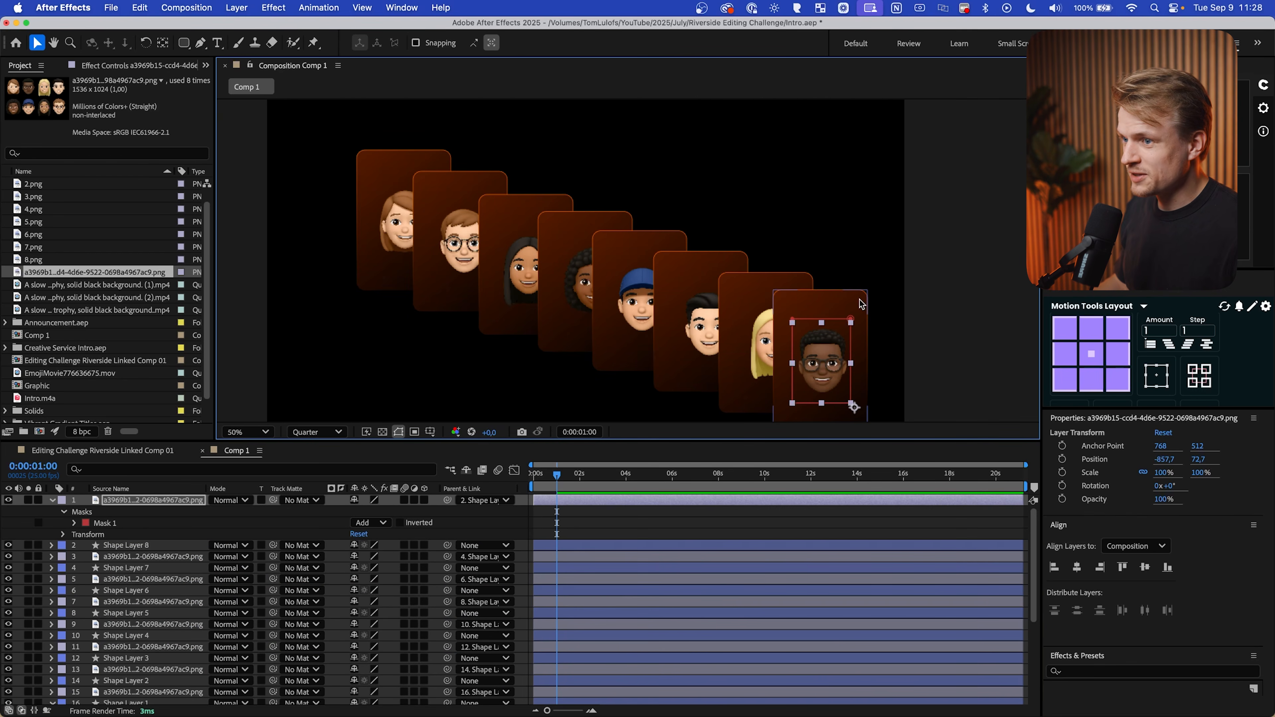
Select all eight card shape layers and keyframe Position for their staggered layout at 0:00:01:22
click(840, 302)
shift+click(754, 296)
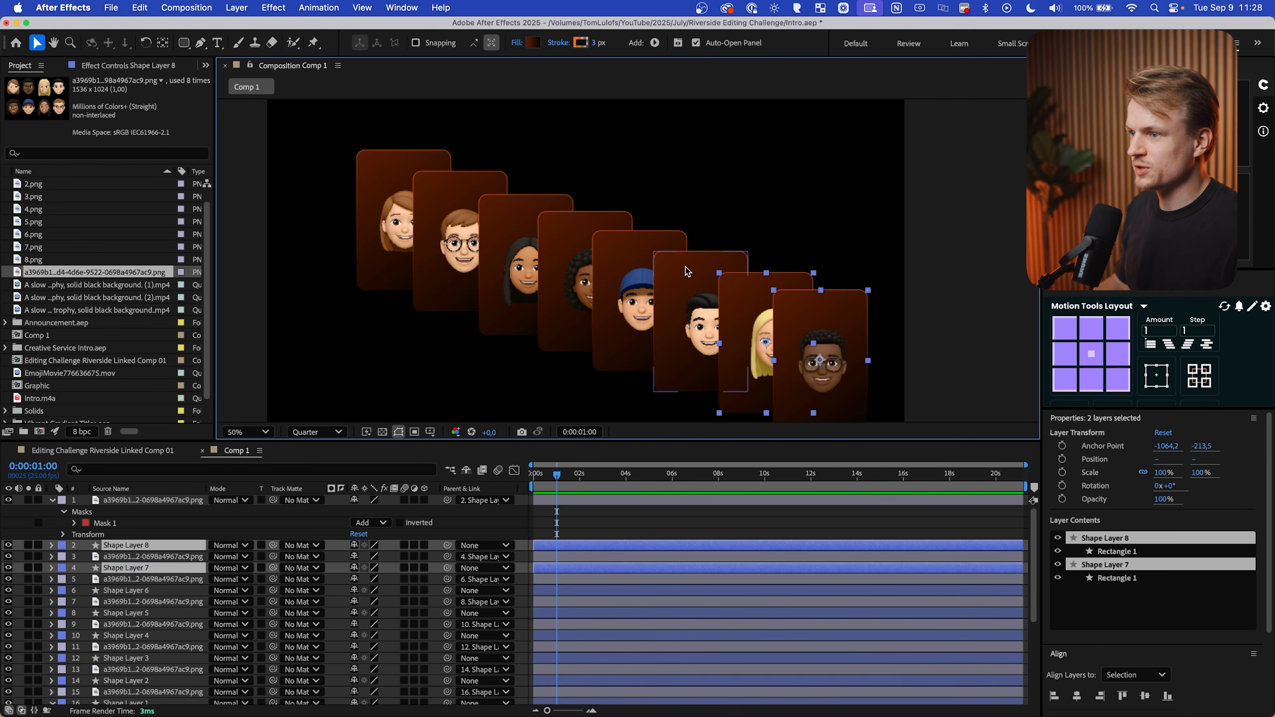
shift+click(693, 278)
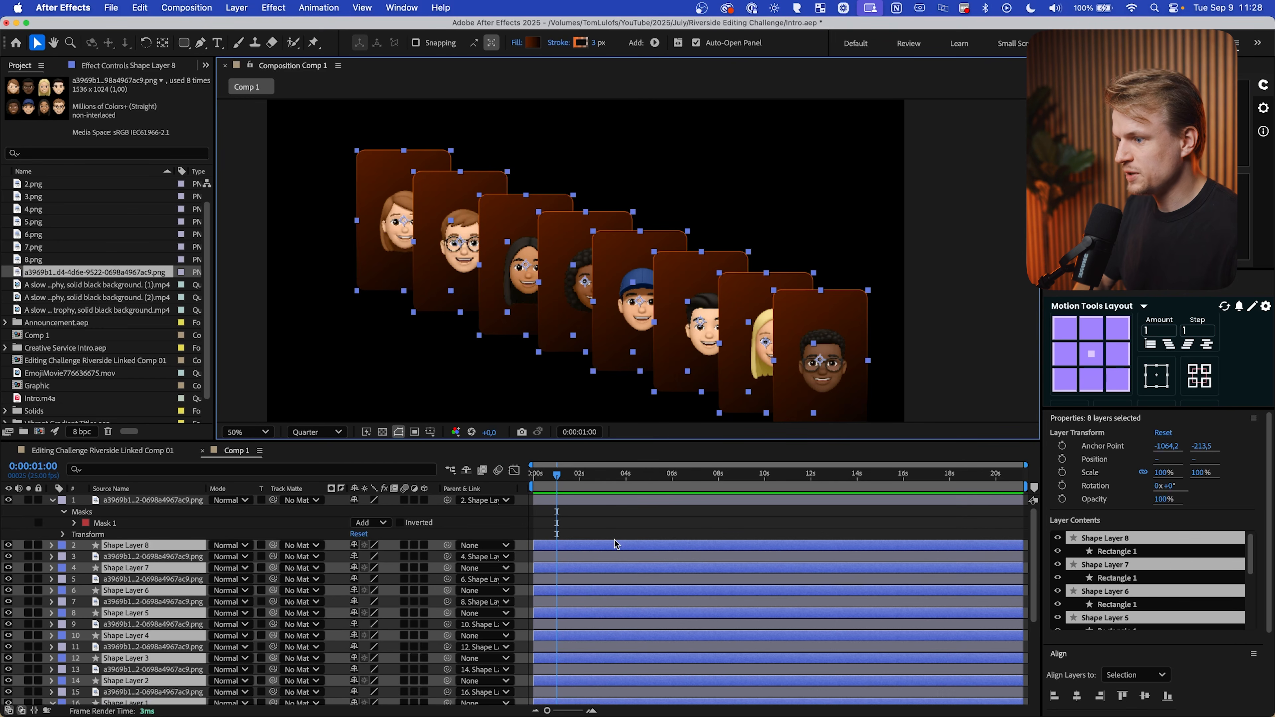
key(p)
mouse_move(558, 471)
mouse_down()
mouse_move(577, 474)
mouse_move(561, 491)
mouse_up()
click(86, 557)
At 0:00:01:03, align all eight cards to the composition's horizontal and vertical centre
click(1166, 658)
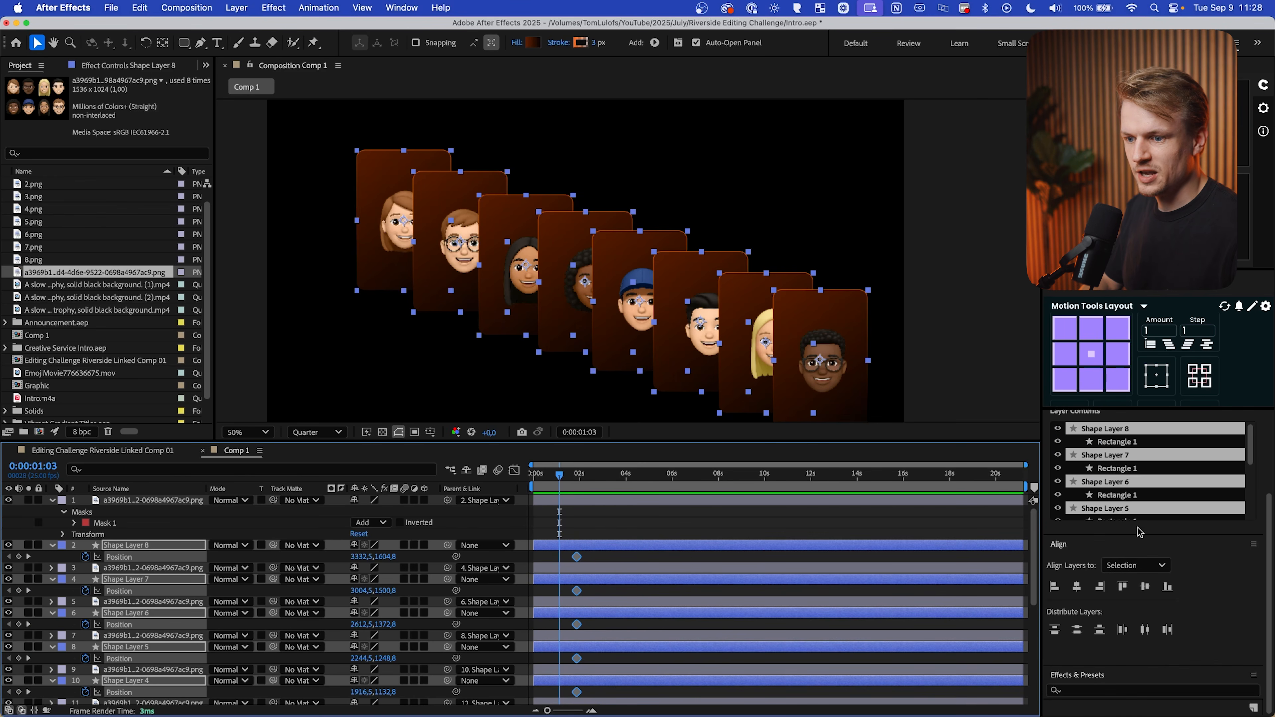
click(1135, 565)
click(1130, 598)
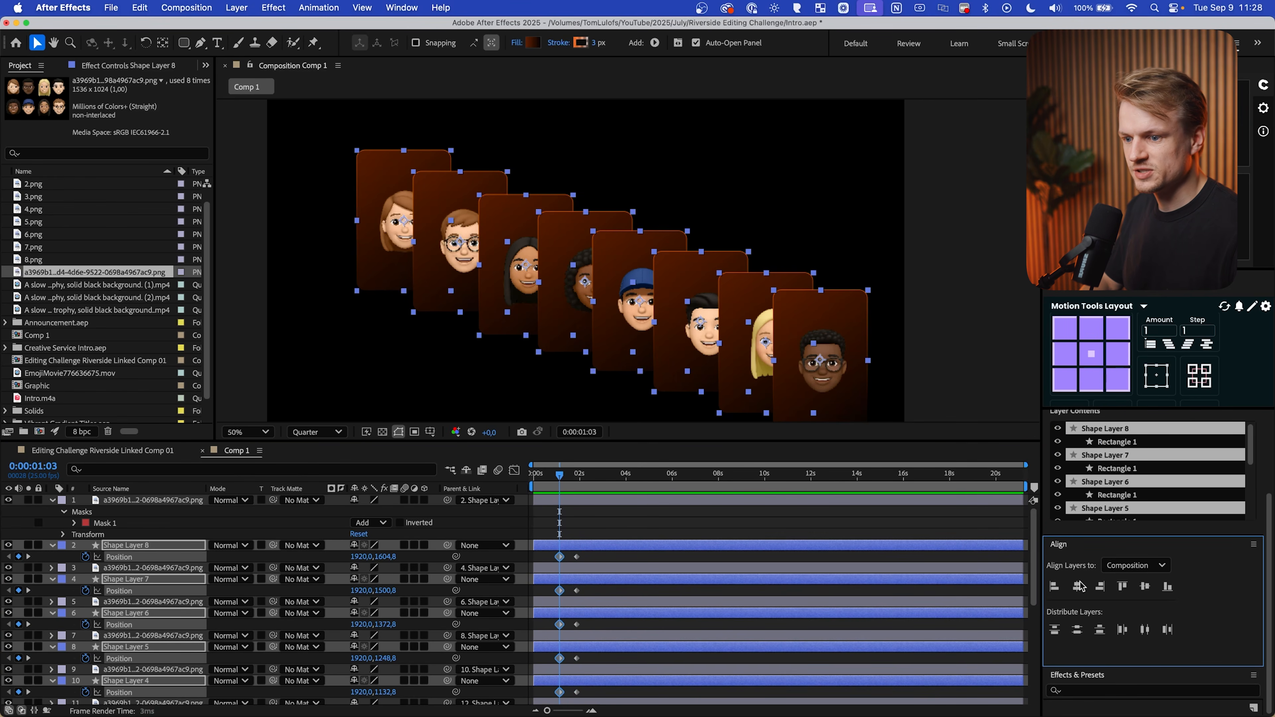
click(1076, 586)
click(1144, 587)
drag(560, 478, 574, 480)
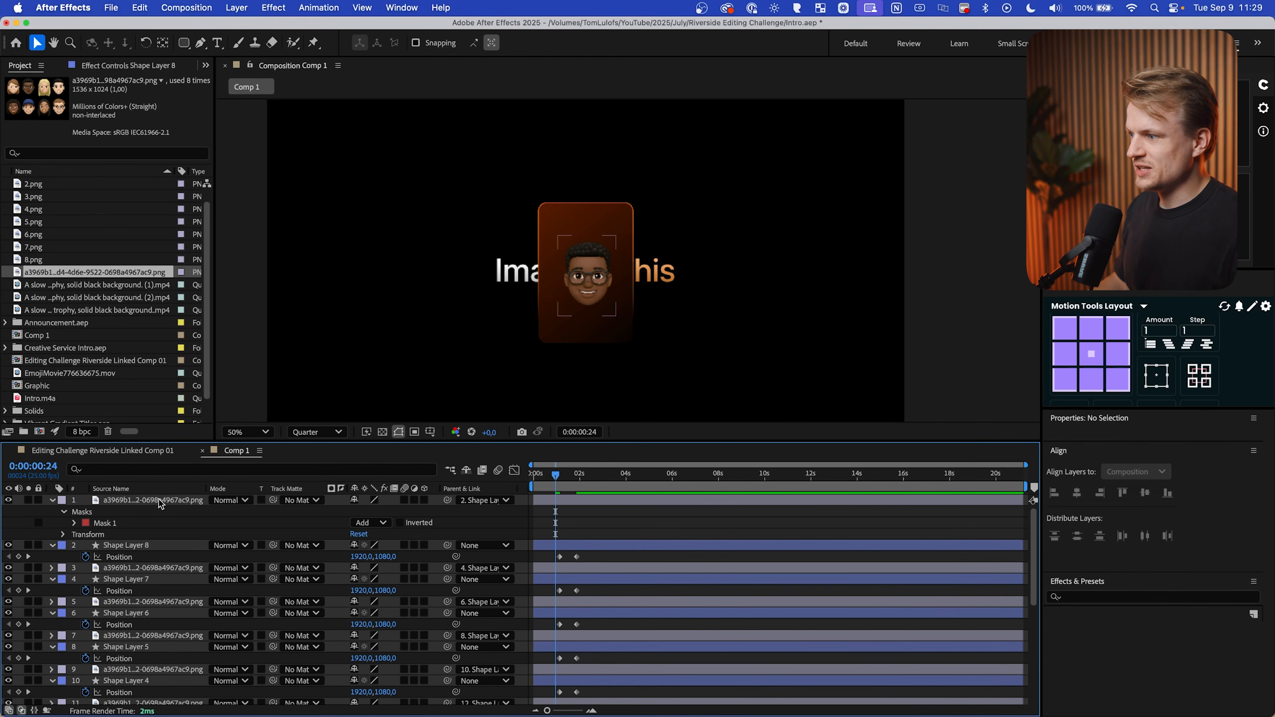
Add a Position keyframe to Shape Layer 8 at 0:00:00:17 that lowers the card to 1920, 1496
click(160, 501)
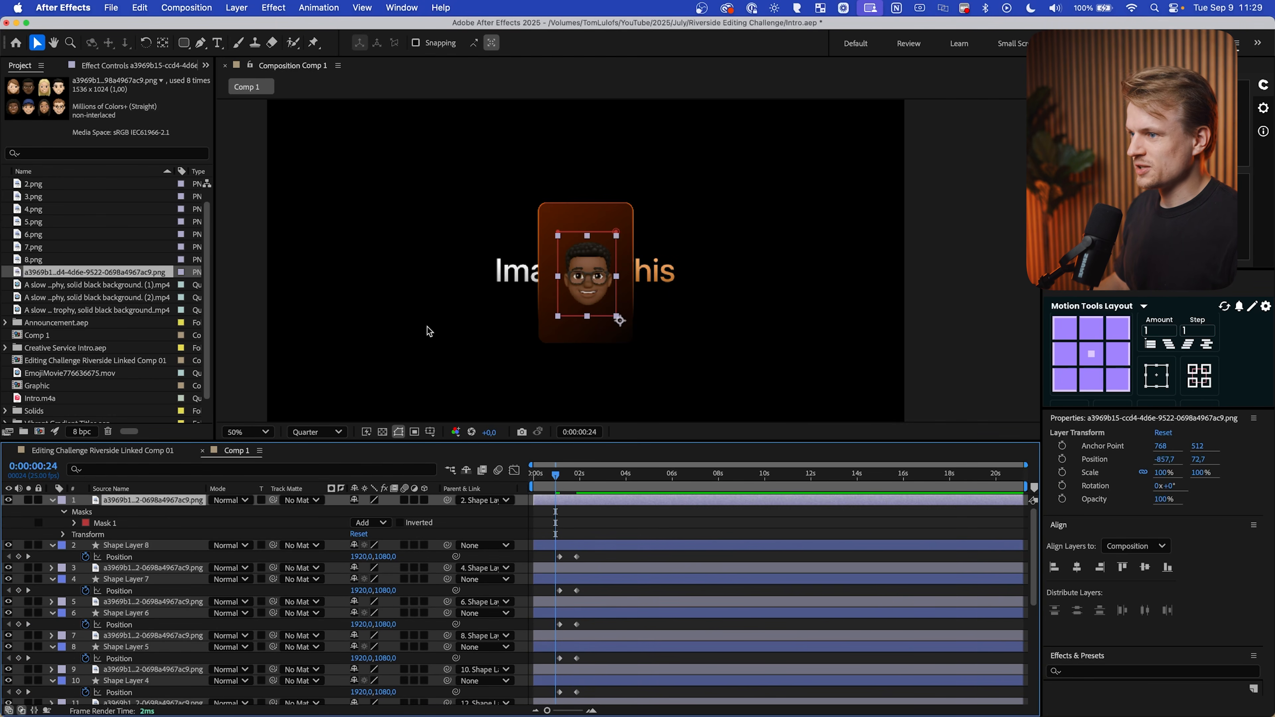
click(178, 543)
click(547, 479)
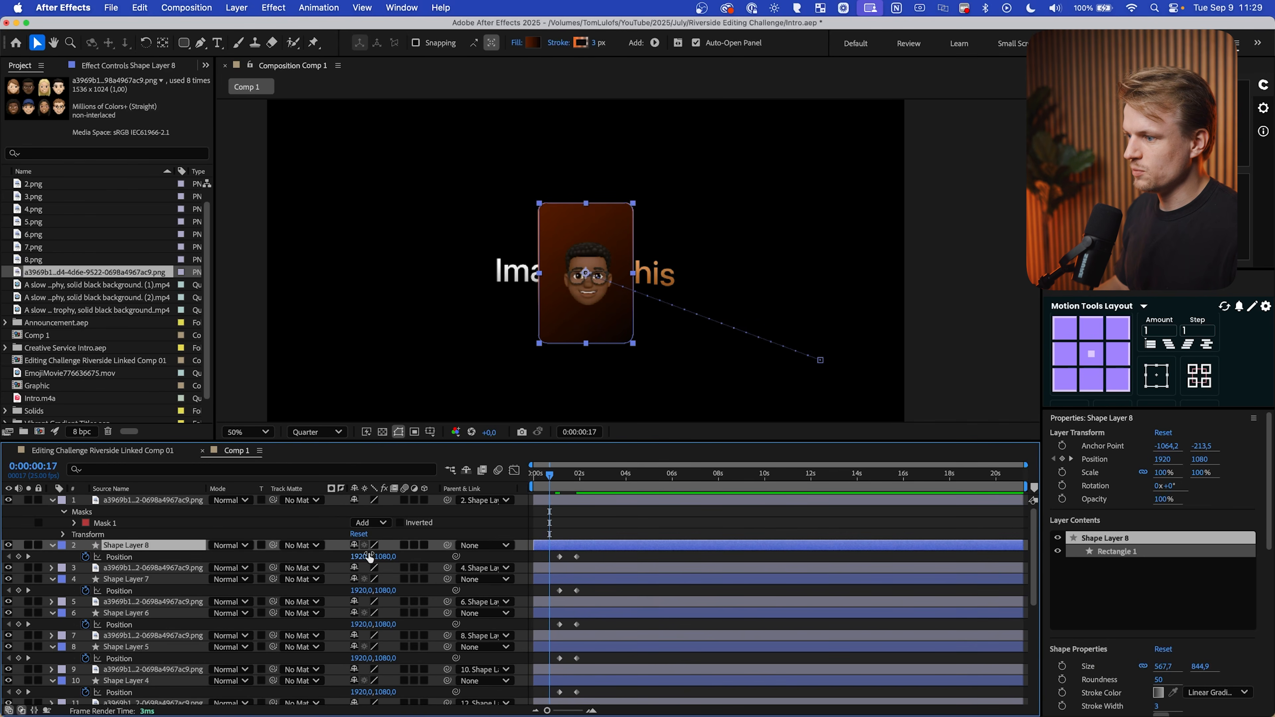
drag(383, 561, 402, 557)
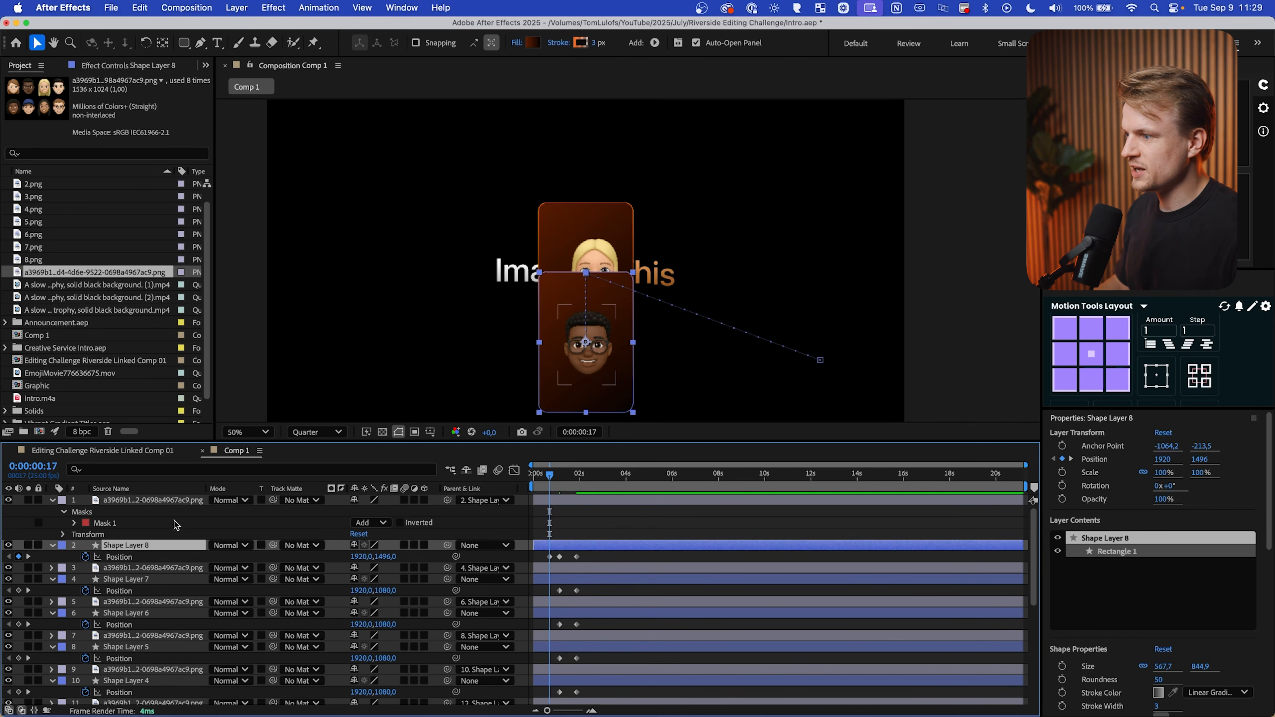
Animate Shape Layer 8's Opacity from 0% at 0:00:00:17 to 100% at about 0:00:01:03
key(alt+shift+t)
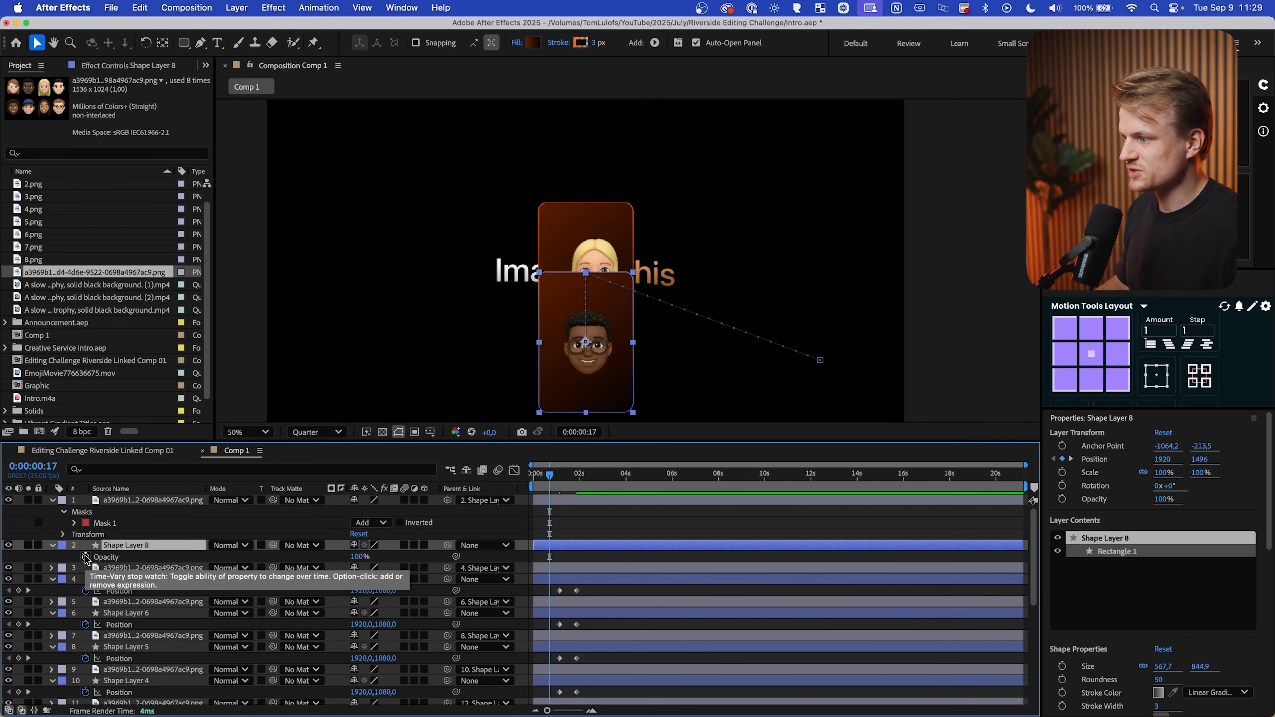
drag(550, 557, 561, 558)
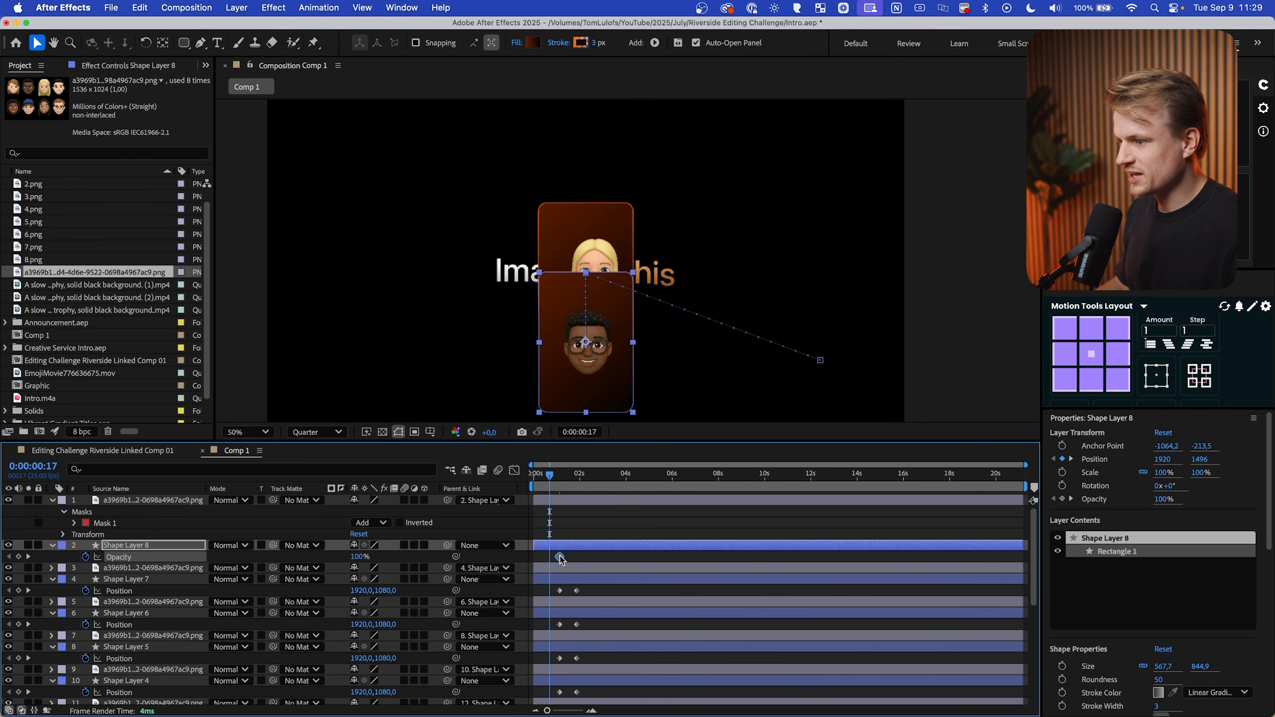
drag(356, 557, 326, 557)
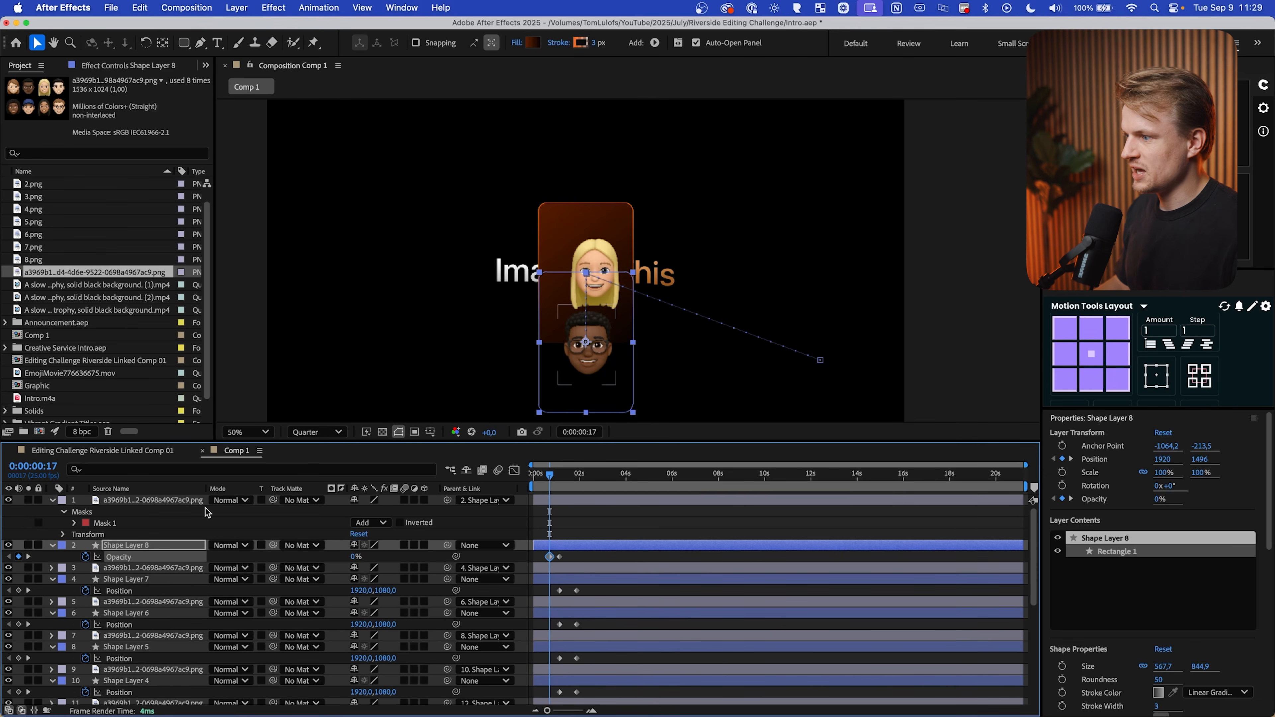
Move the anchor point of the front card's Memoji to the middle of its face with the Pan Behind tool
click(173, 504)
scroll(597, 389, up, 2)
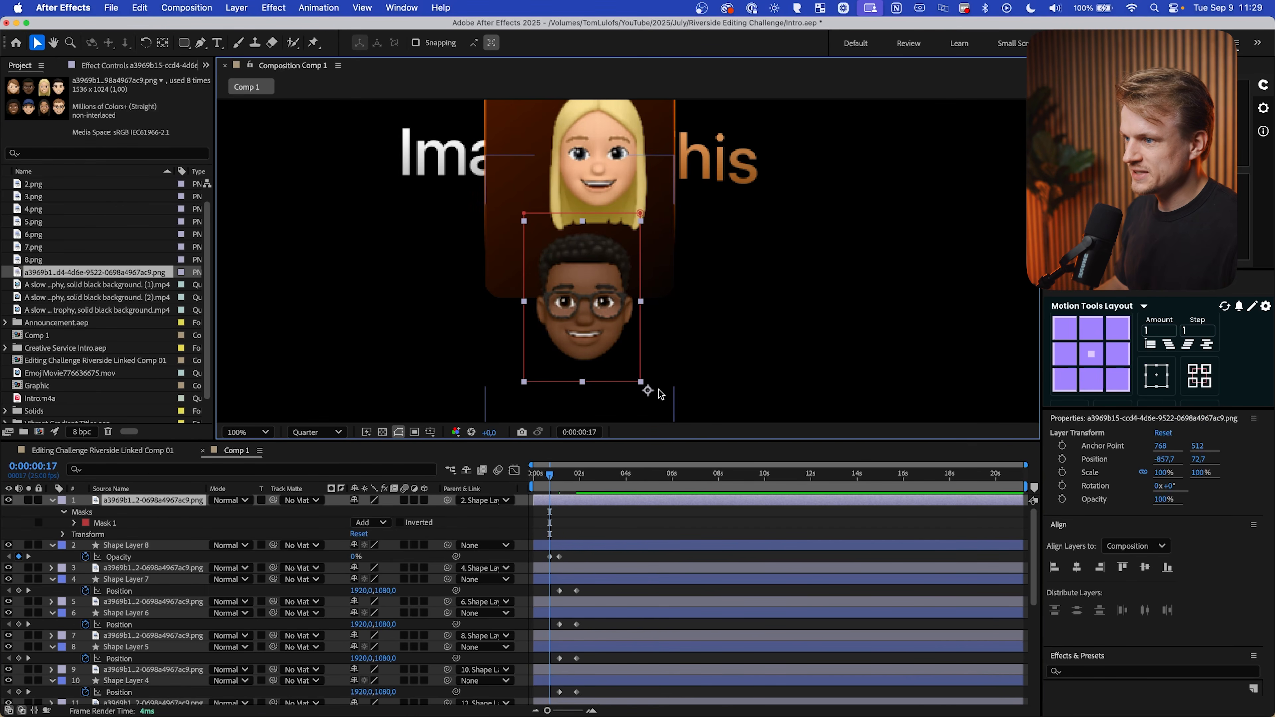
click(162, 42)
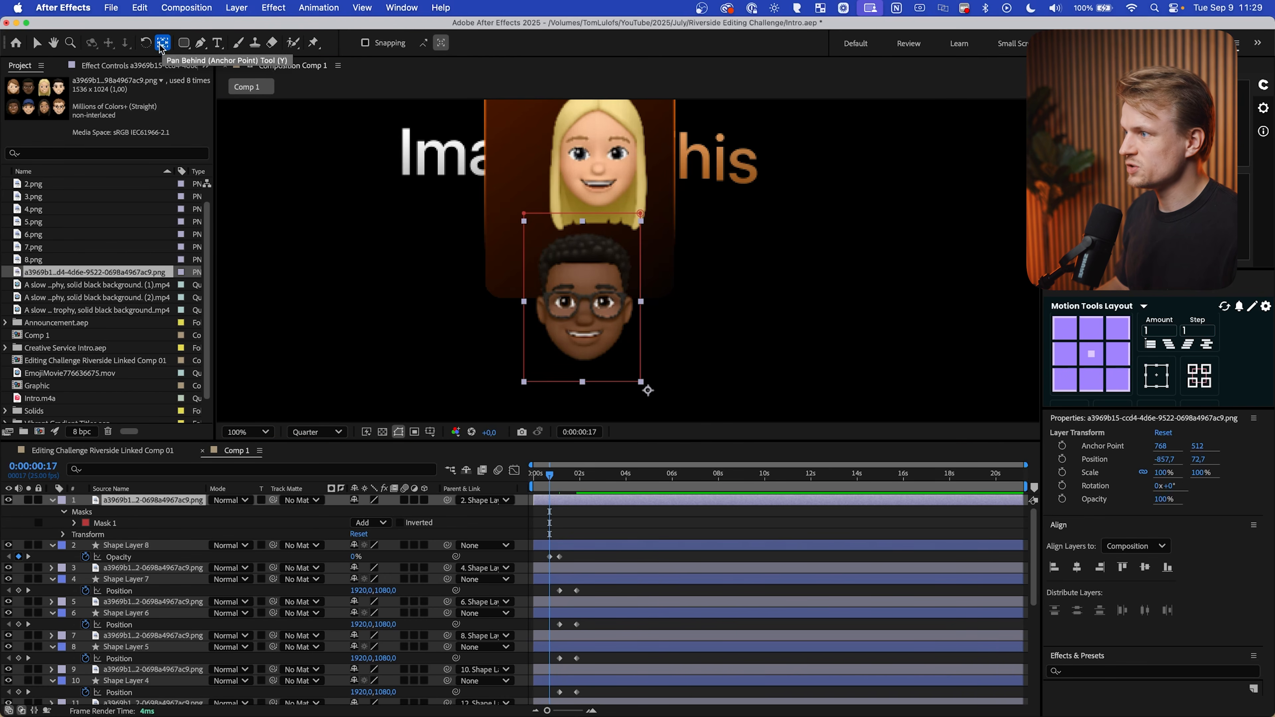
drag(645, 380, 584, 296)
Keyframe the front Memoji's Scale to grow from 0% at 0:00:00:17 to 100%
key(s)
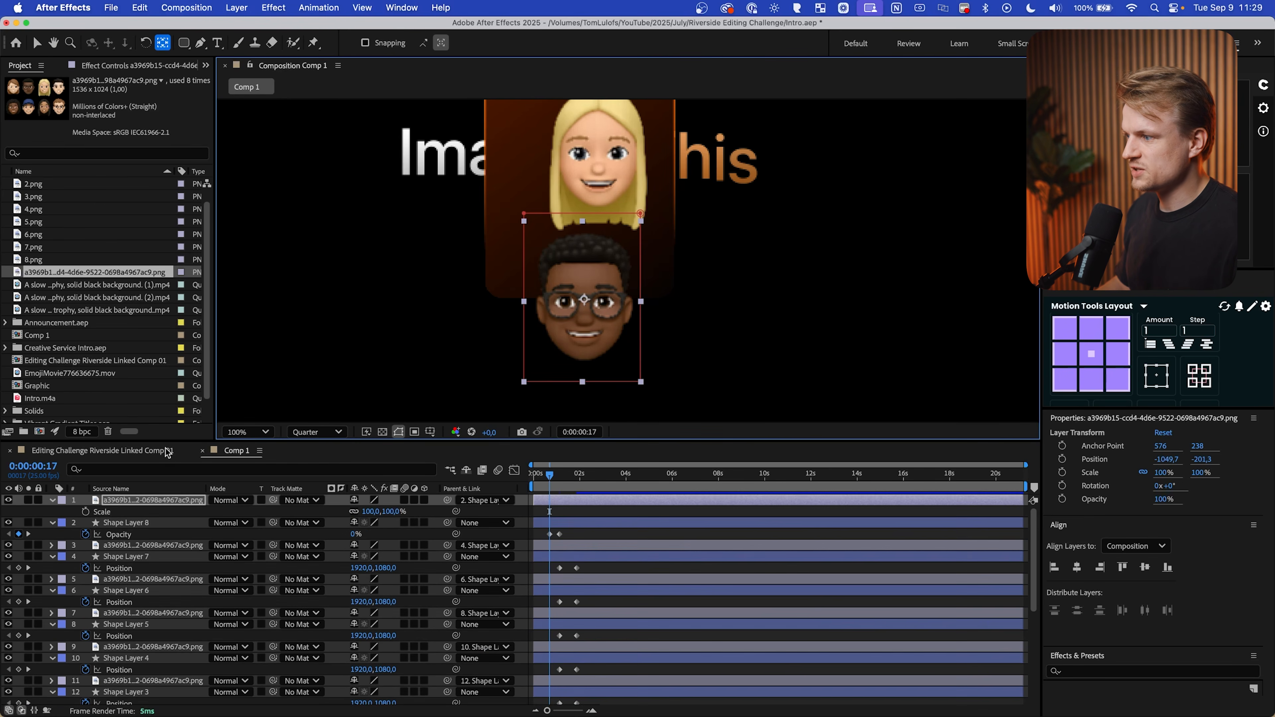
click(85, 512)
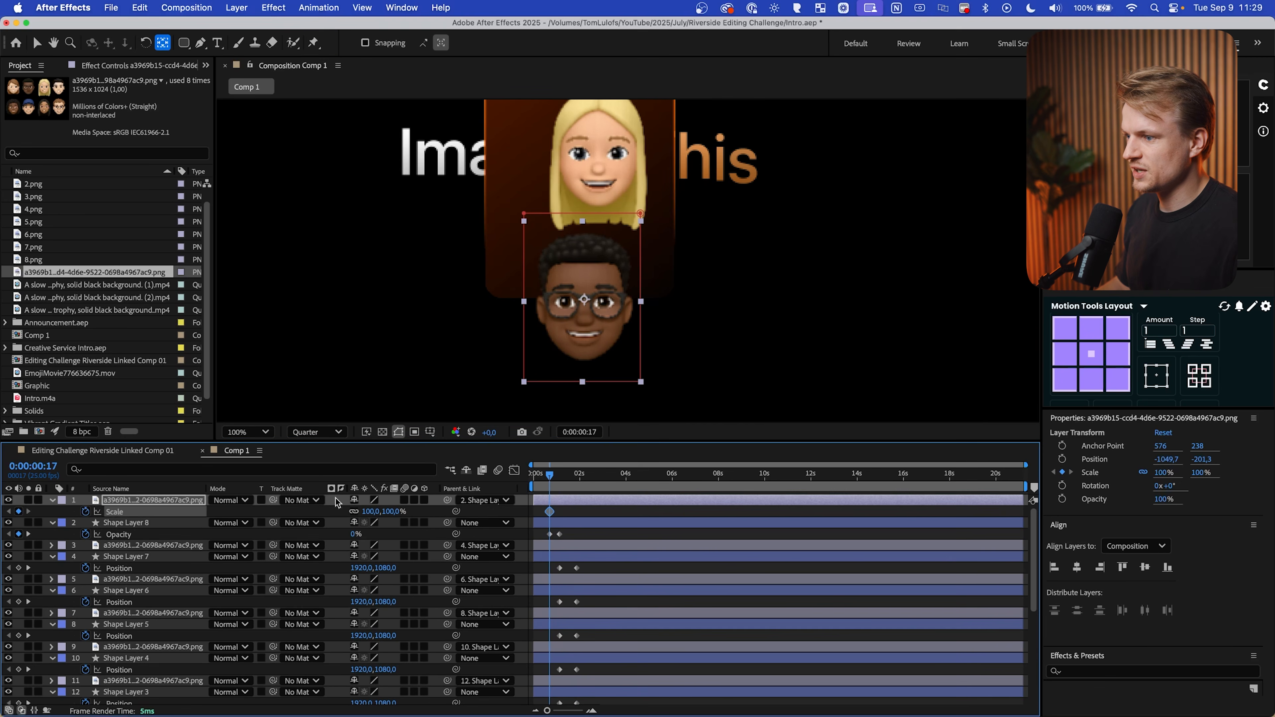
click(367, 510)
text(0)
key(Return)
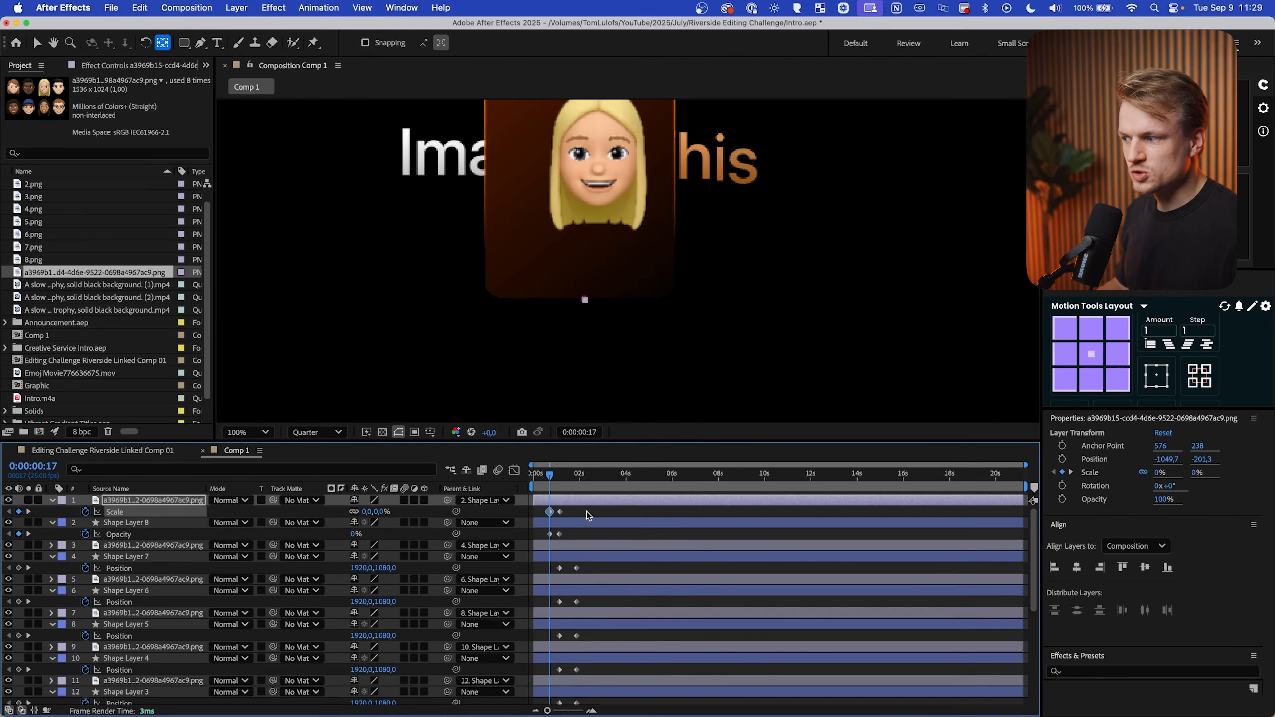
Apply the Motion Tools elastic expression to the front Memoji's Scale keyframes and check the bounce
click(133, 513)
scroll(1074, 350, down, 5)
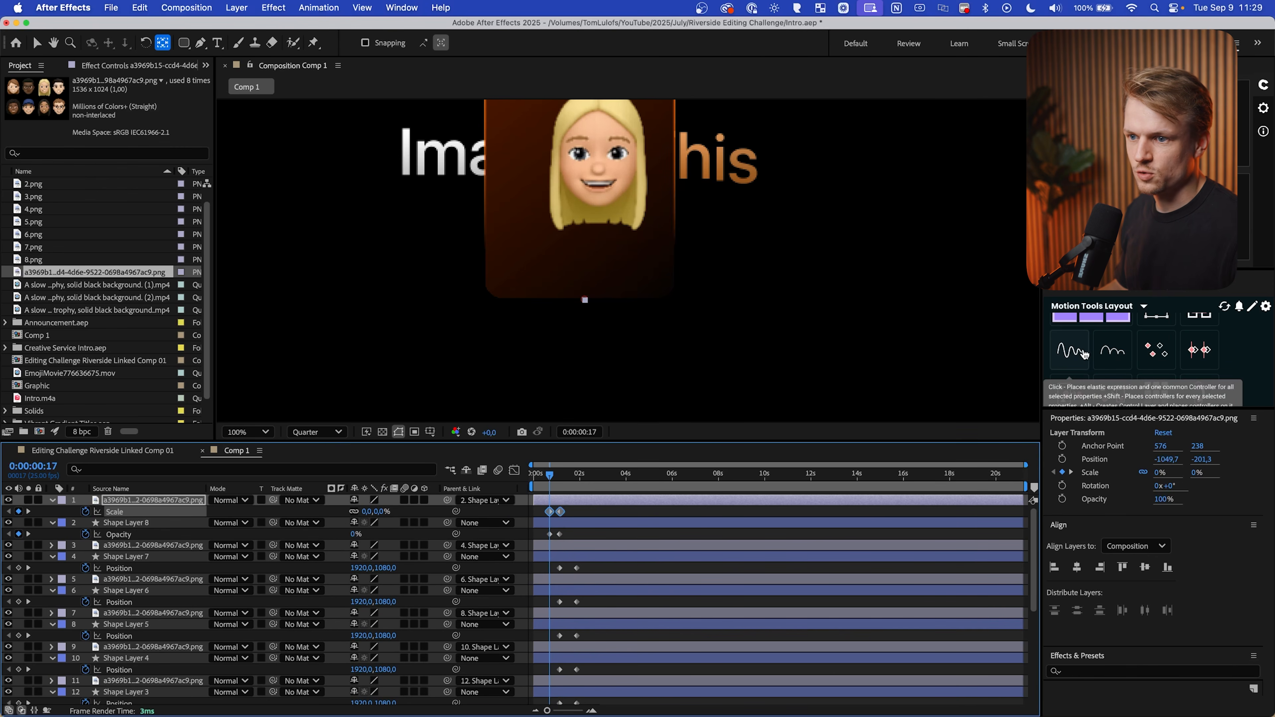
click(1077, 361)
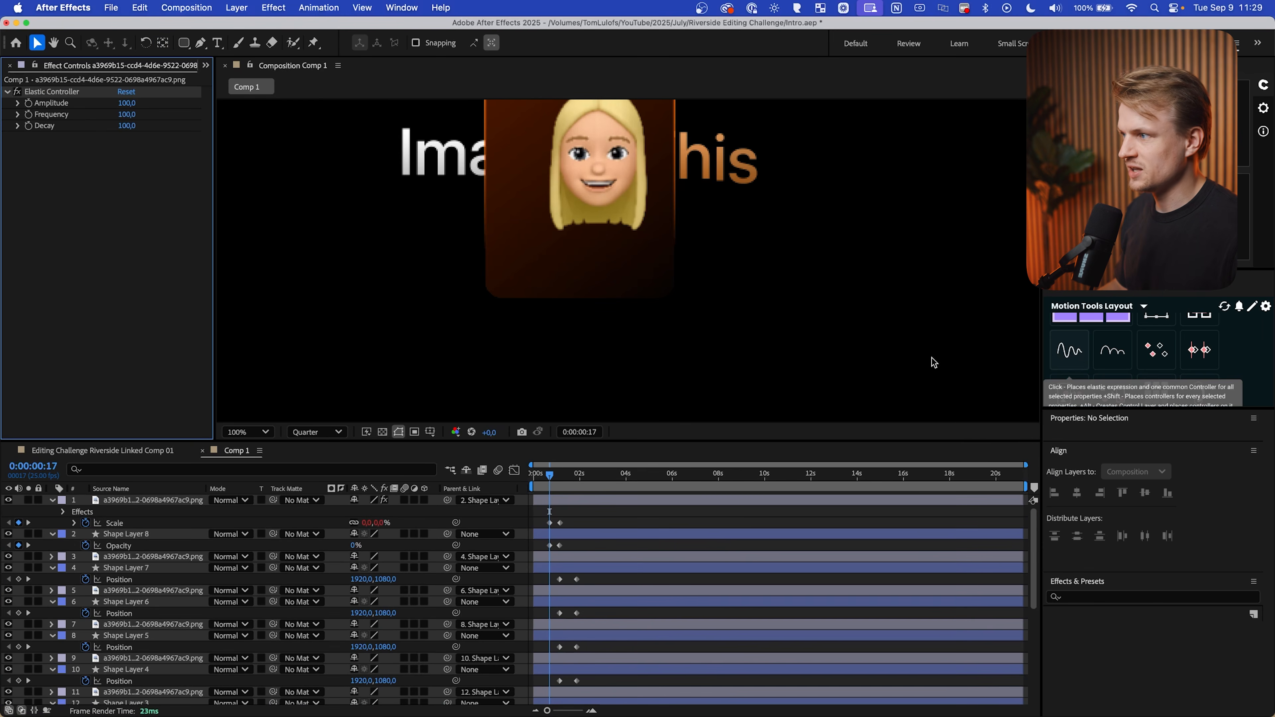
drag(551, 474, 569, 474)
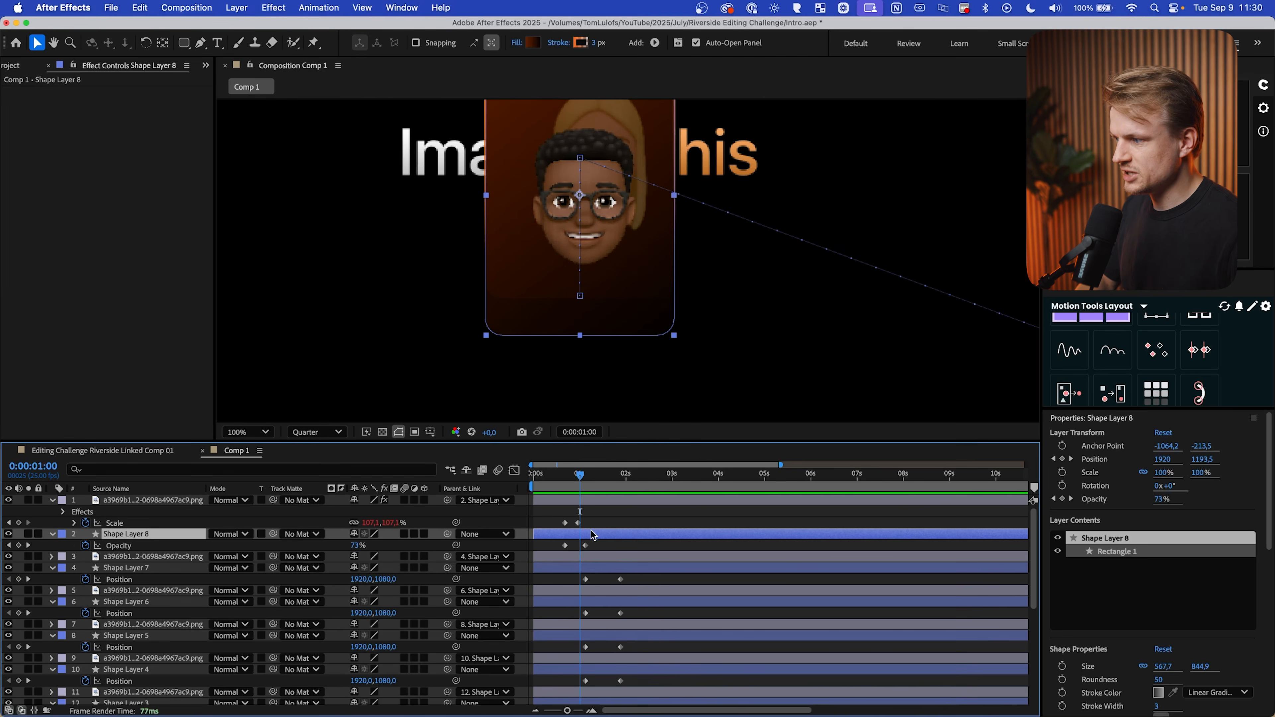
Move Shape Layer 8's entrance Position keyframes earlier, starting at about 0:00:00:12, while keeping a centred keyframe at 0:00:01:03
key(shift+p)
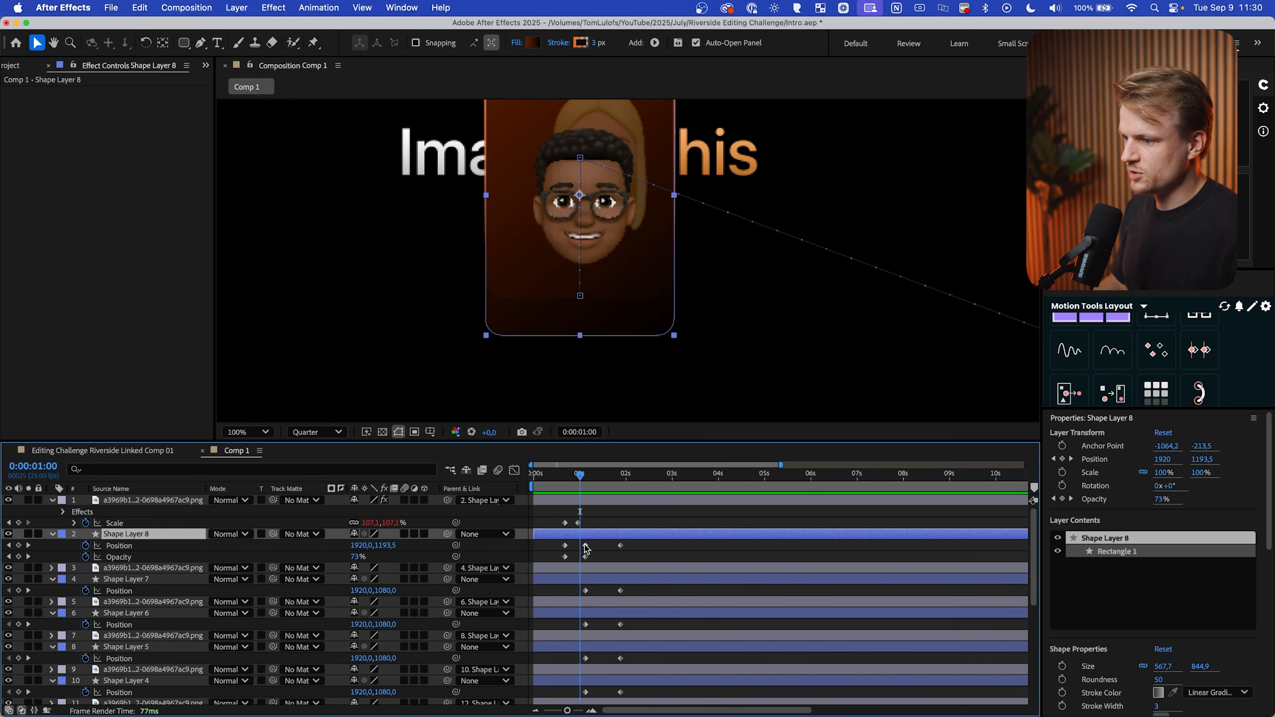
click(586, 546)
drag(594, 544, 556, 547)
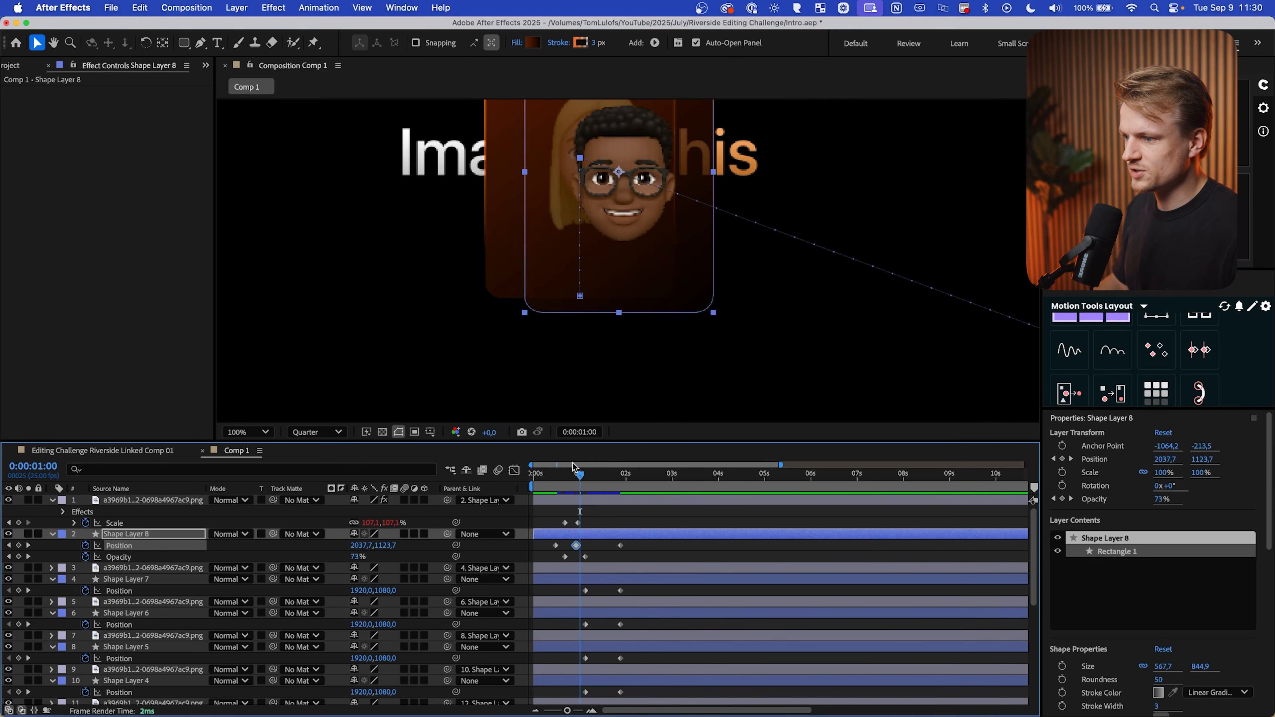
drag(579, 478, 555, 483)
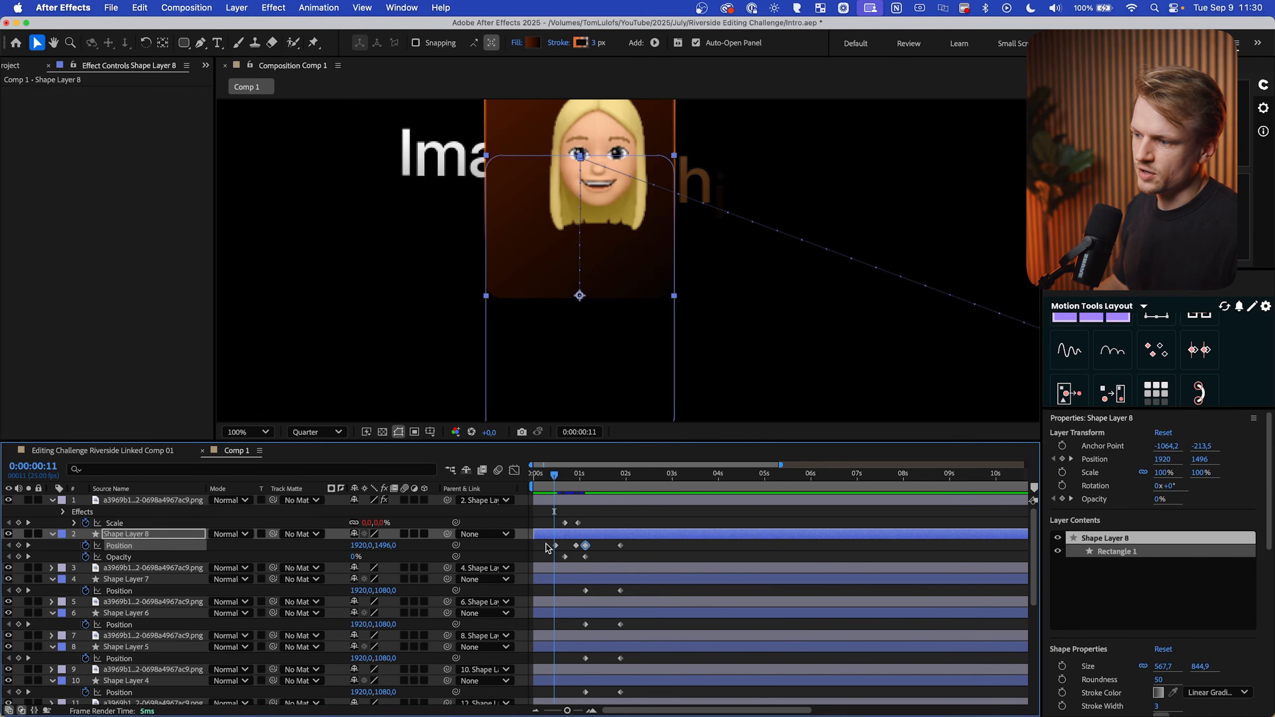
Easy-ease Shape Layer 8's entrance Position keyframes, shape the speed curve to start fast and settle slowly, and preview it
drag(547, 546, 580, 550)
key(F9)
click(513, 471)
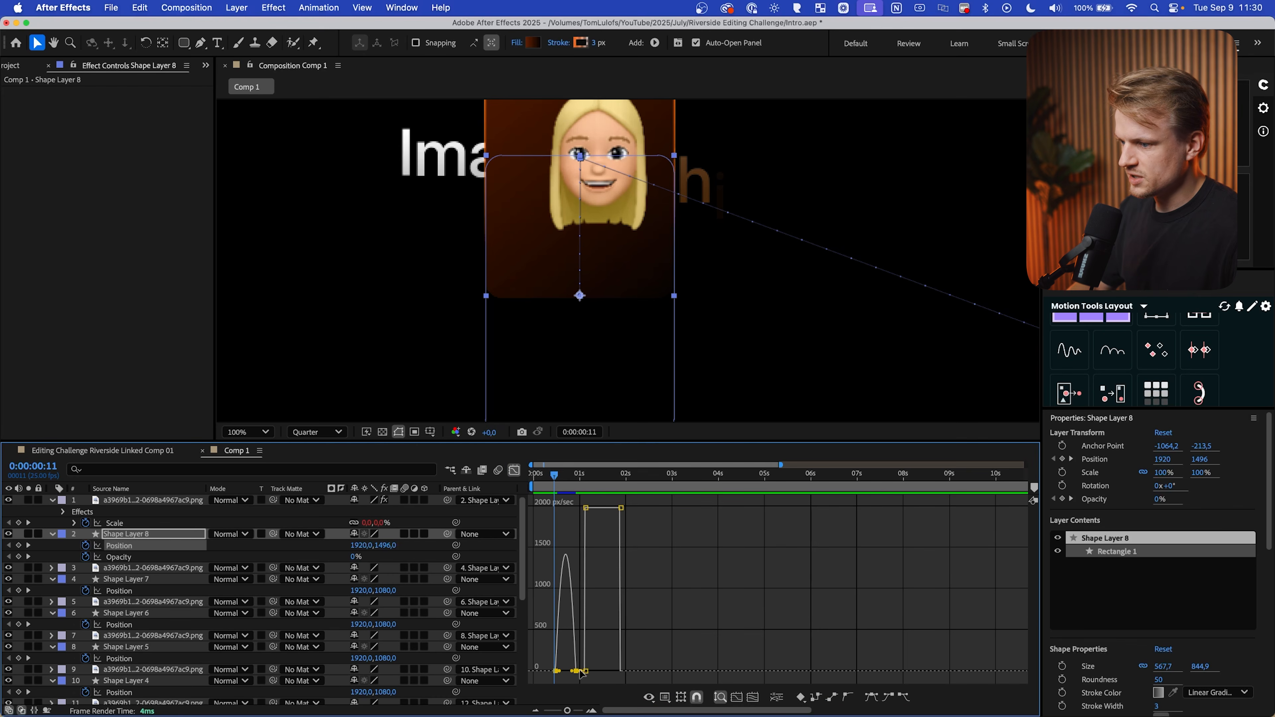
drag(571, 674, 566, 669)
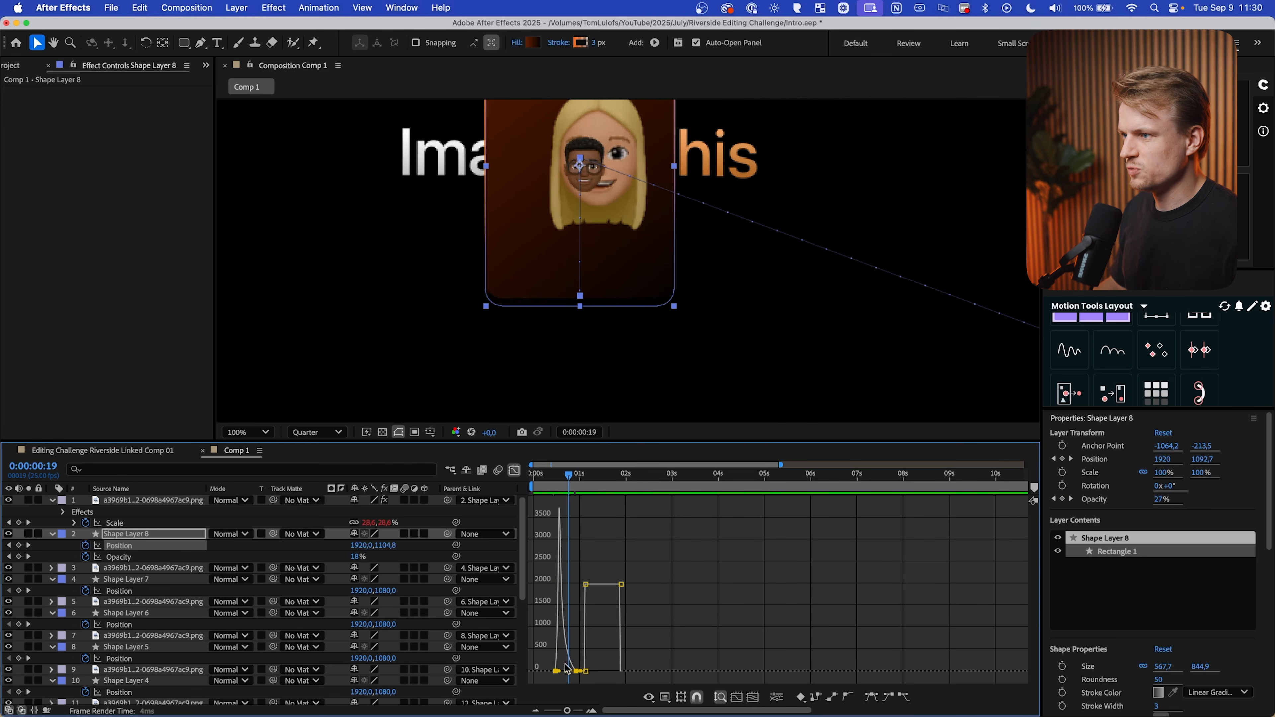
key(space)
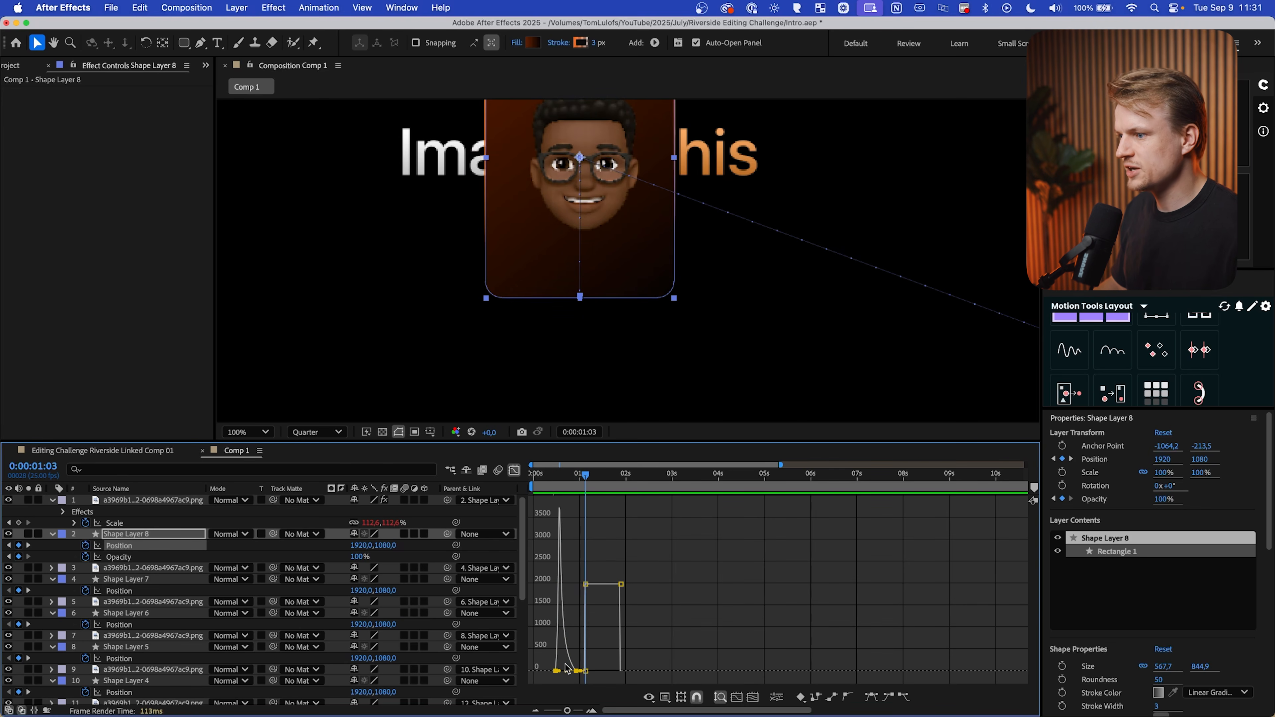
Return to the keyframe view and reveal Position for Shape Layers 1 through 8 and the Memoji layers between them
key(shift+F3)
click(662, 546)
click(663, 536)
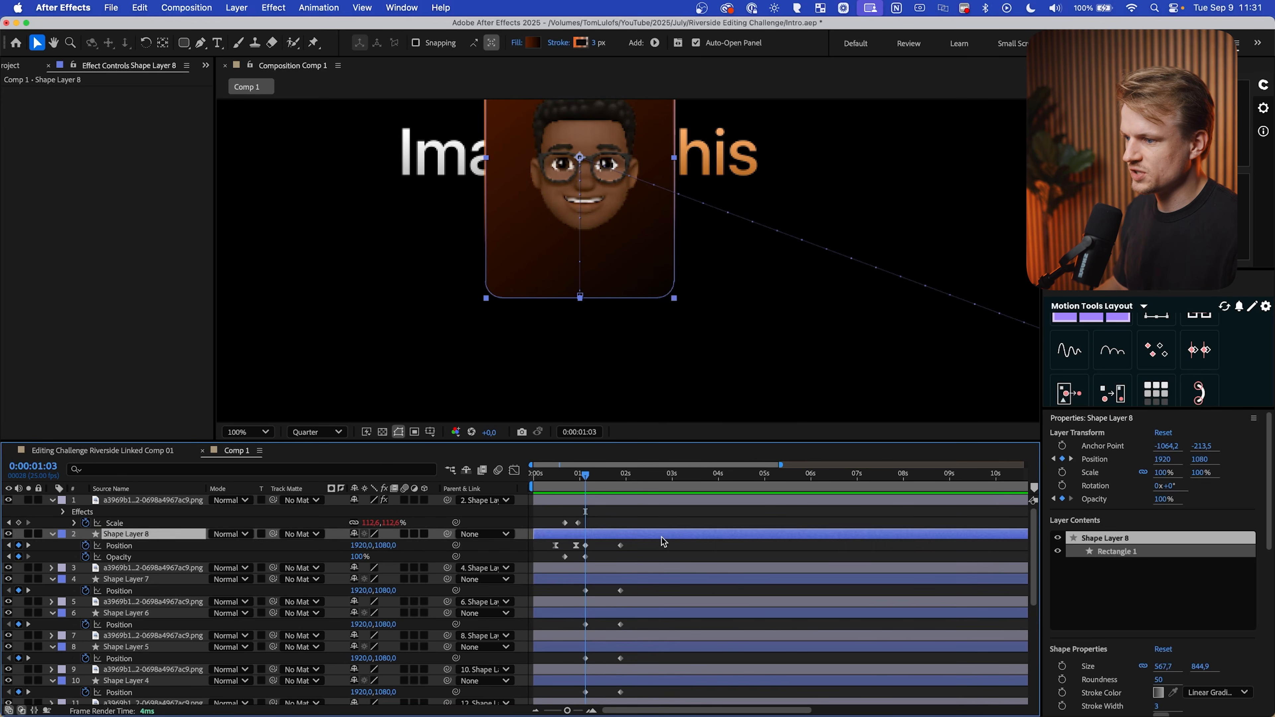
scroll(671, 611, down, 5)
key(super+a)
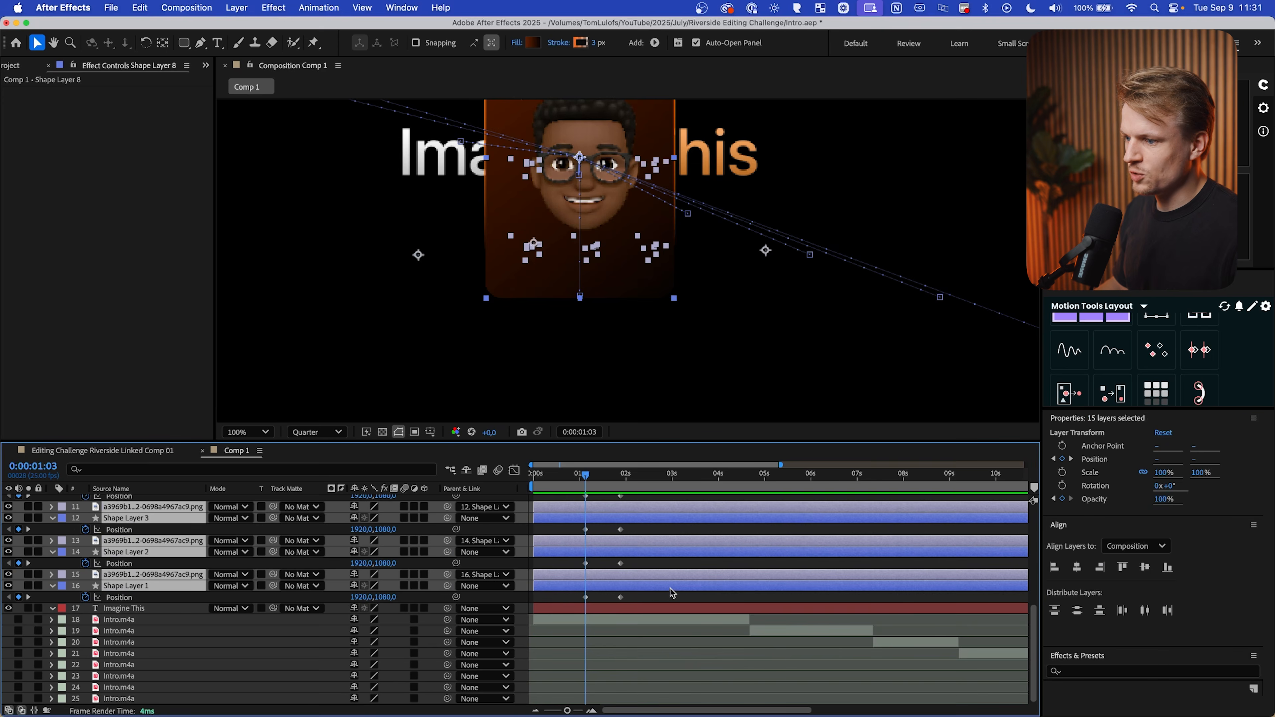
scroll(677, 597, up, 5)
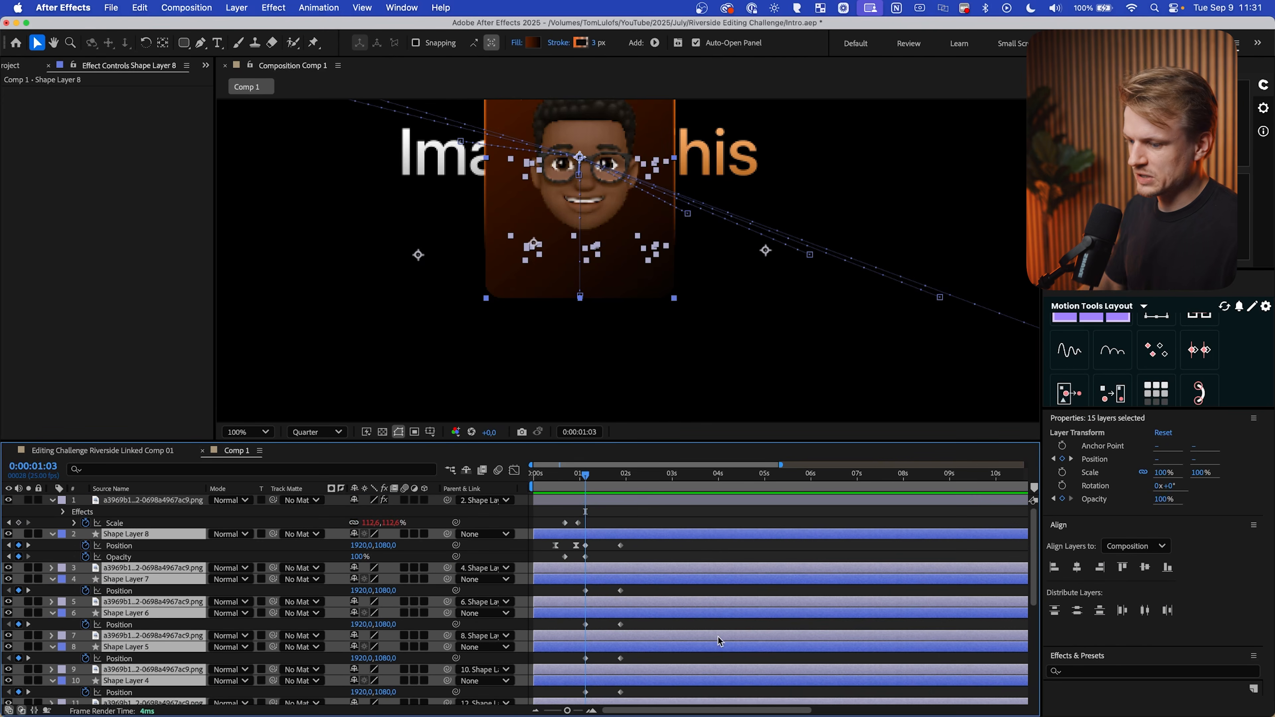
key(u)
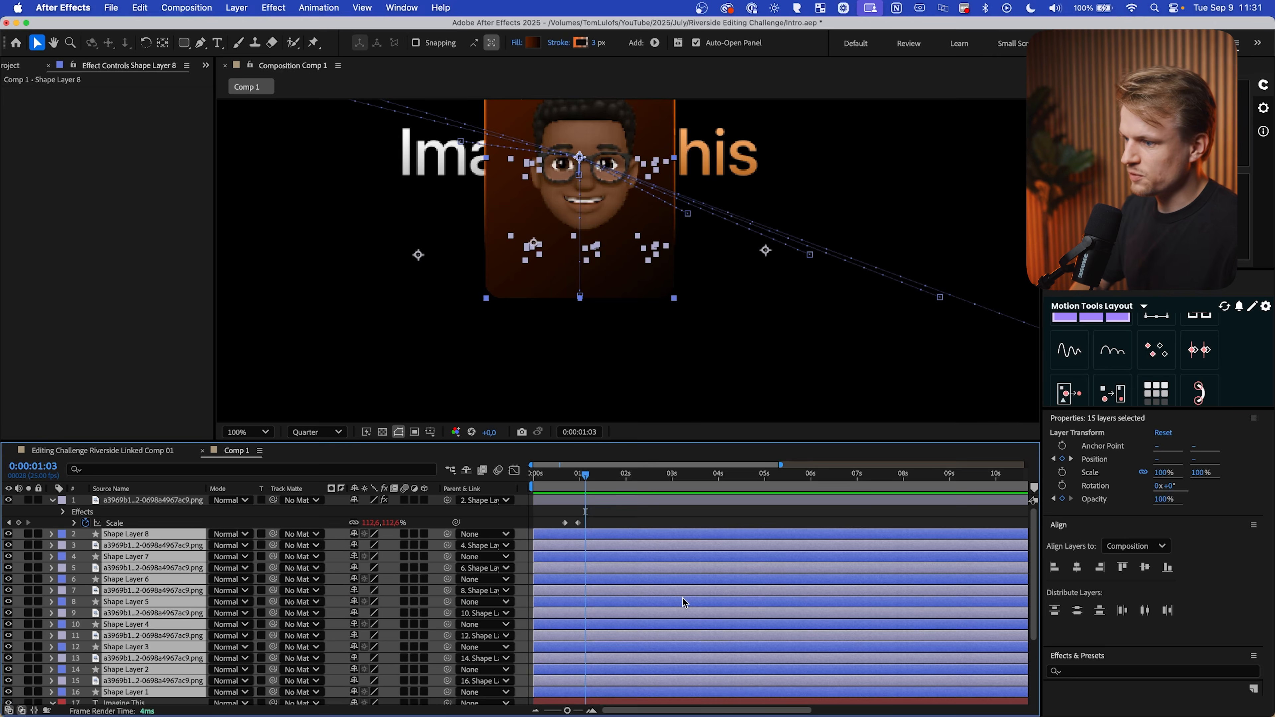
key(p)
Apply easing of 80 to the eight cards' spread-out Position keyframes and move the end keyframes to about 0:00:02:04
drag(662, 543, 583, 705)
drag(1070, 372, 1099, 373)
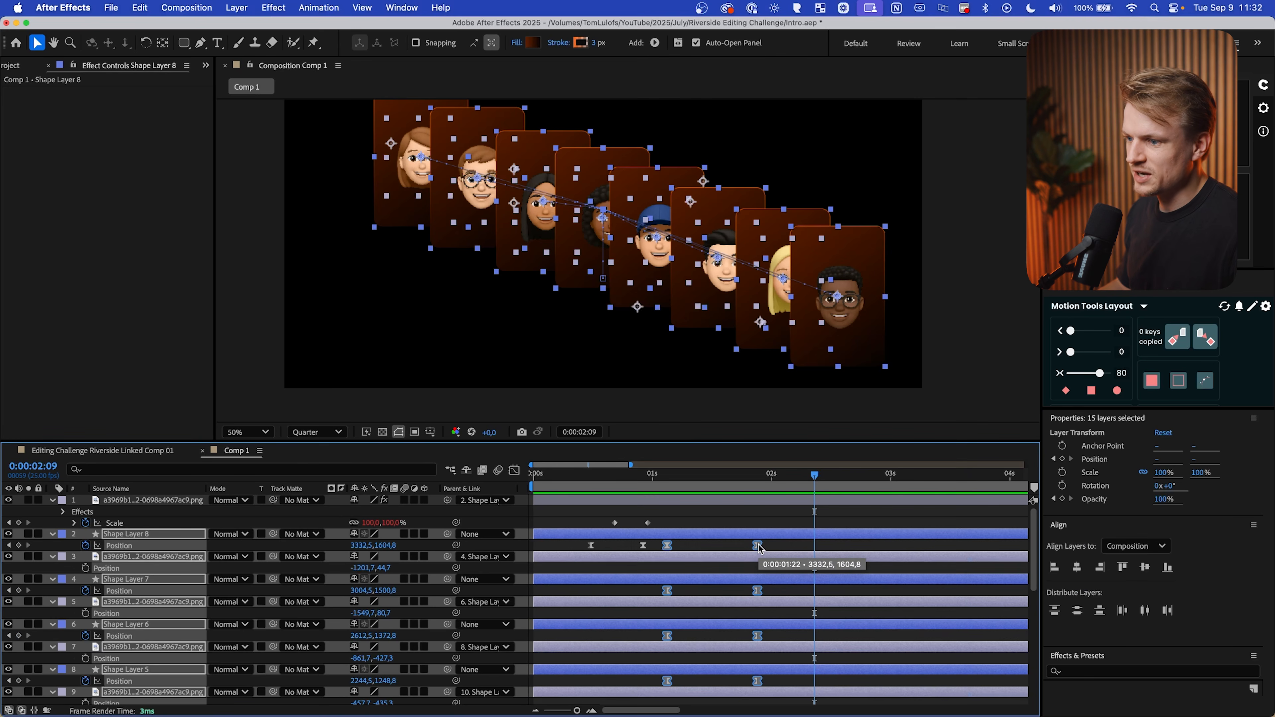
drag(758, 548, 791, 548)
drag(623, 475, 668, 476)
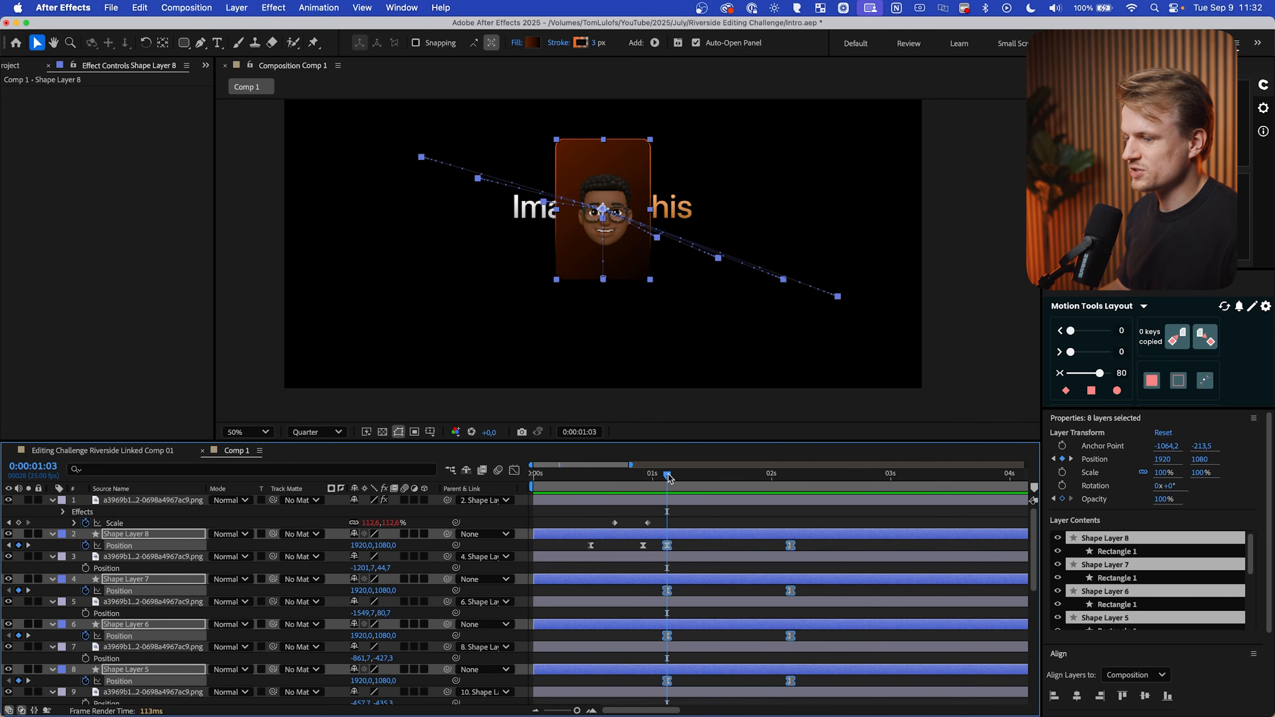
Trim the in points of Shape Layers 1 through 7 and their Memoji layers to 0:00:01:03, and preview the animation
click(703, 527)
click(150, 501)
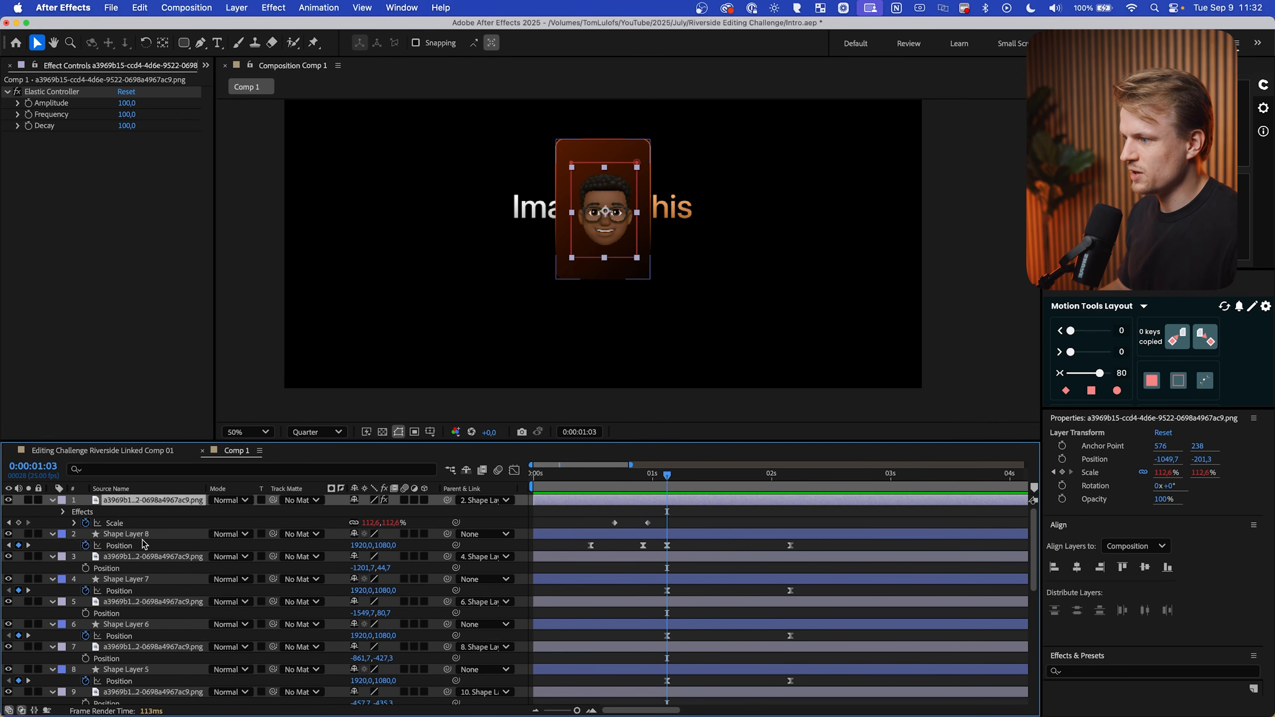
click(144, 558)
scroll(141, 577, down, 10)
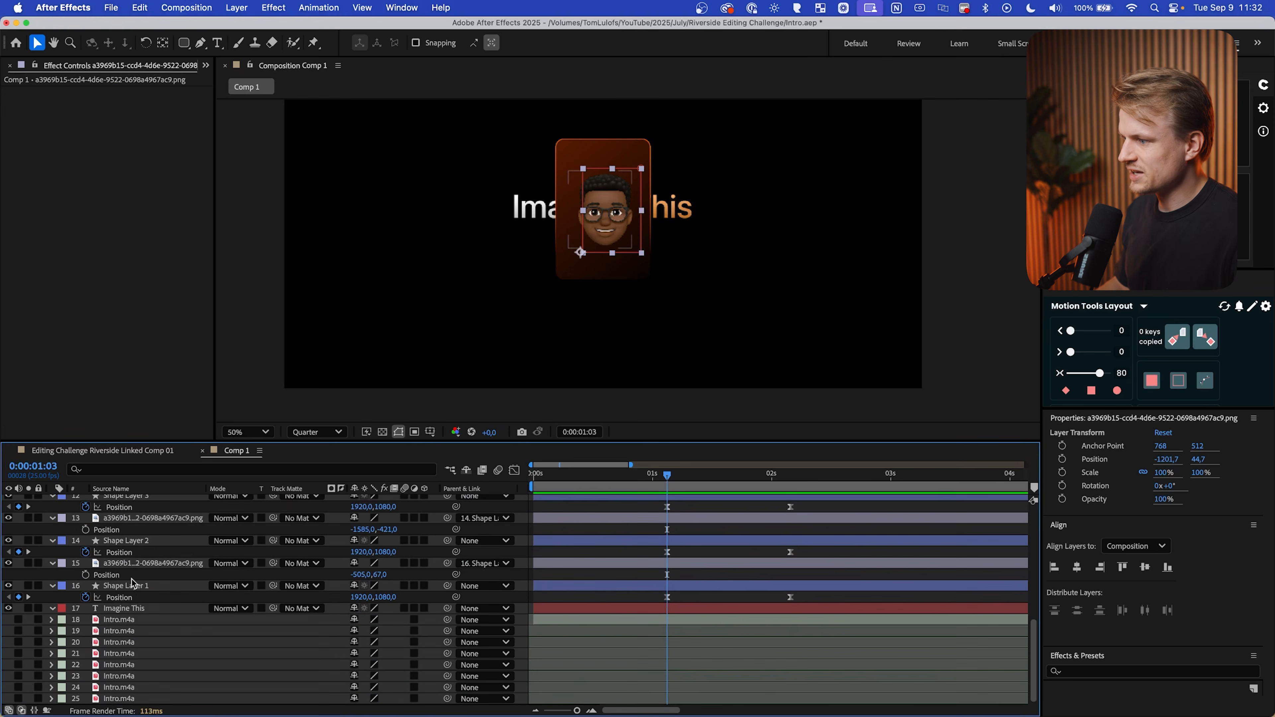
shift+click(139, 588)
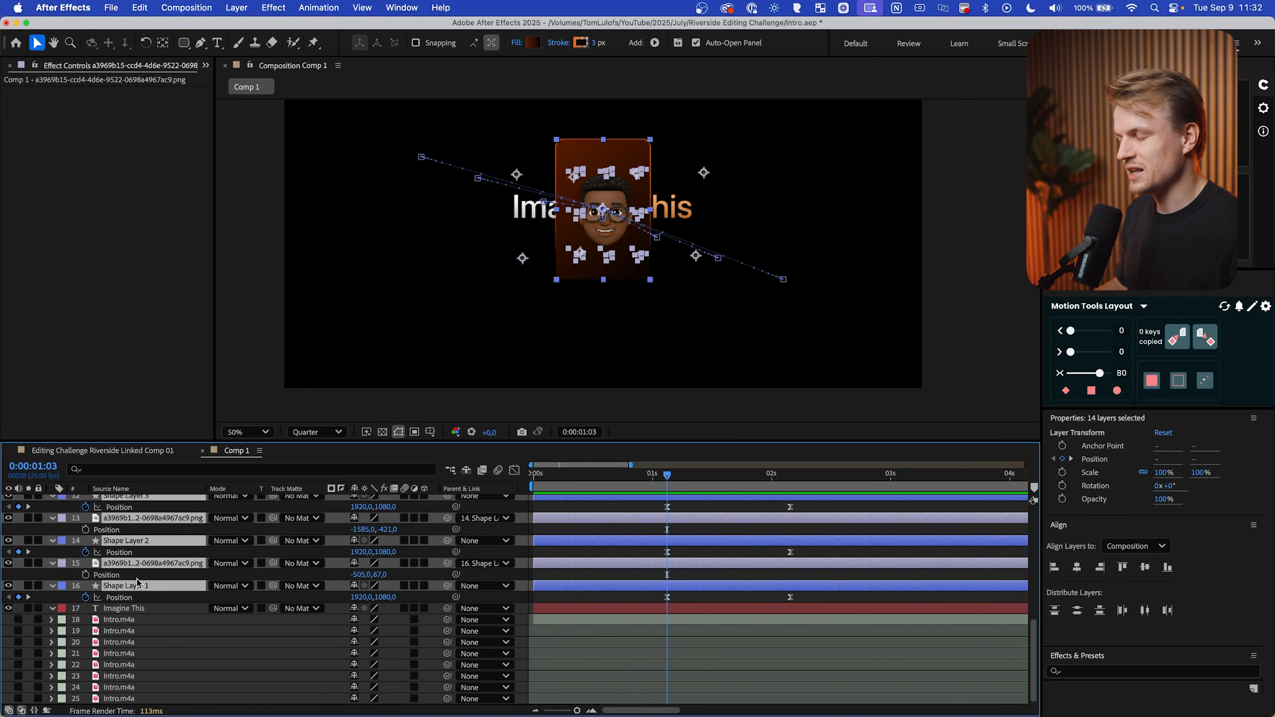
key(alt+bracketleft)
scroll(688, 533, up, 10)
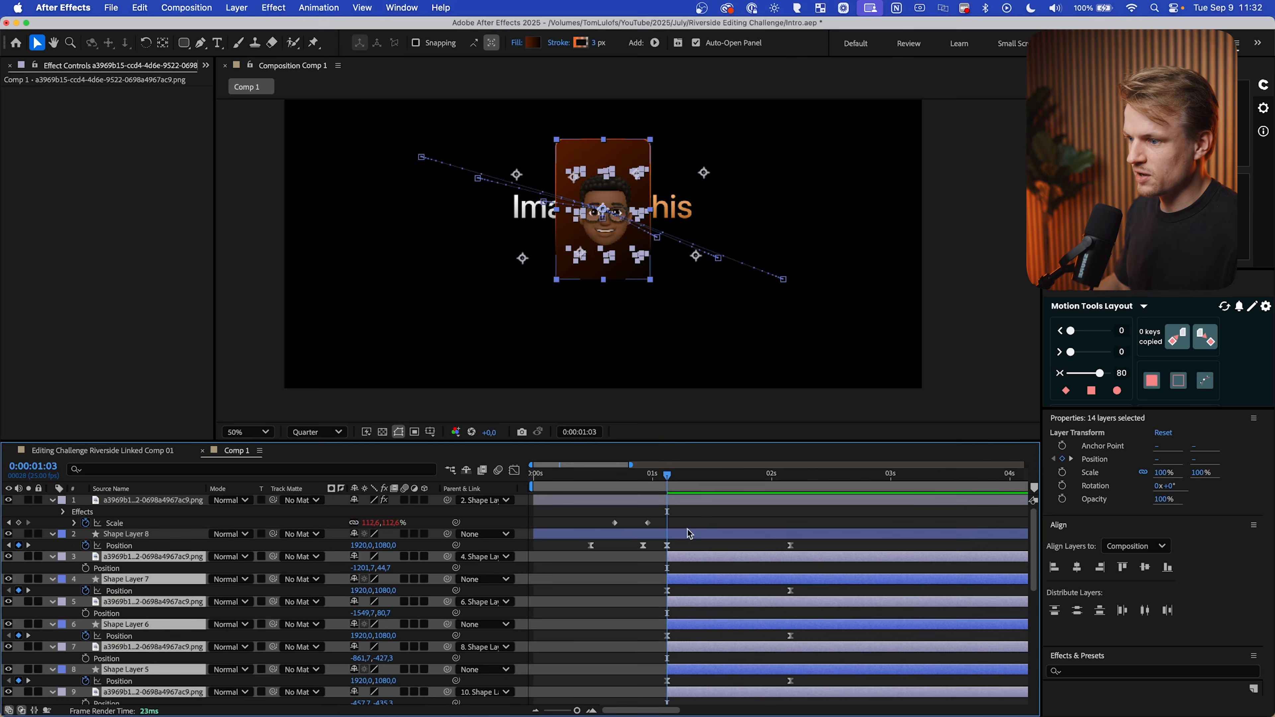
key(space)
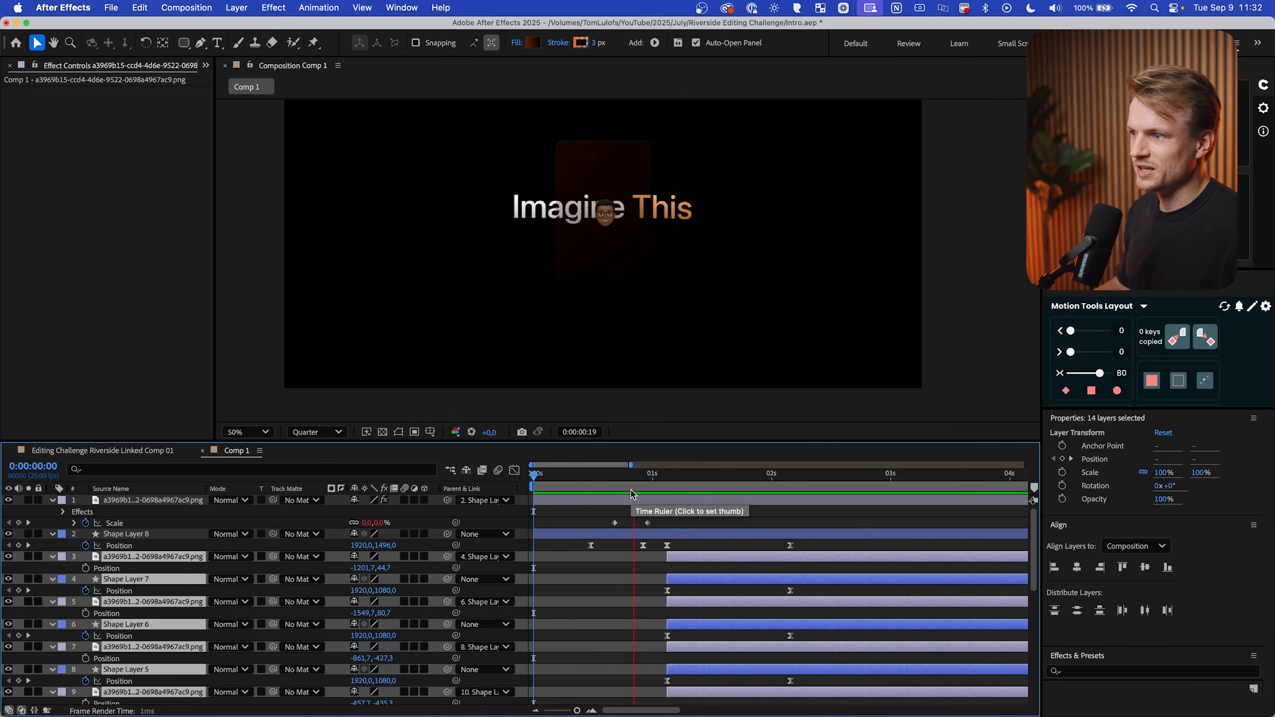
Keyframe the "Imagine This" title's Position from 0:00:00:18 to 0:00:01:04, moving it up to a Y value of 882,8
drag(631, 487, 619, 478)
click(537, 207)
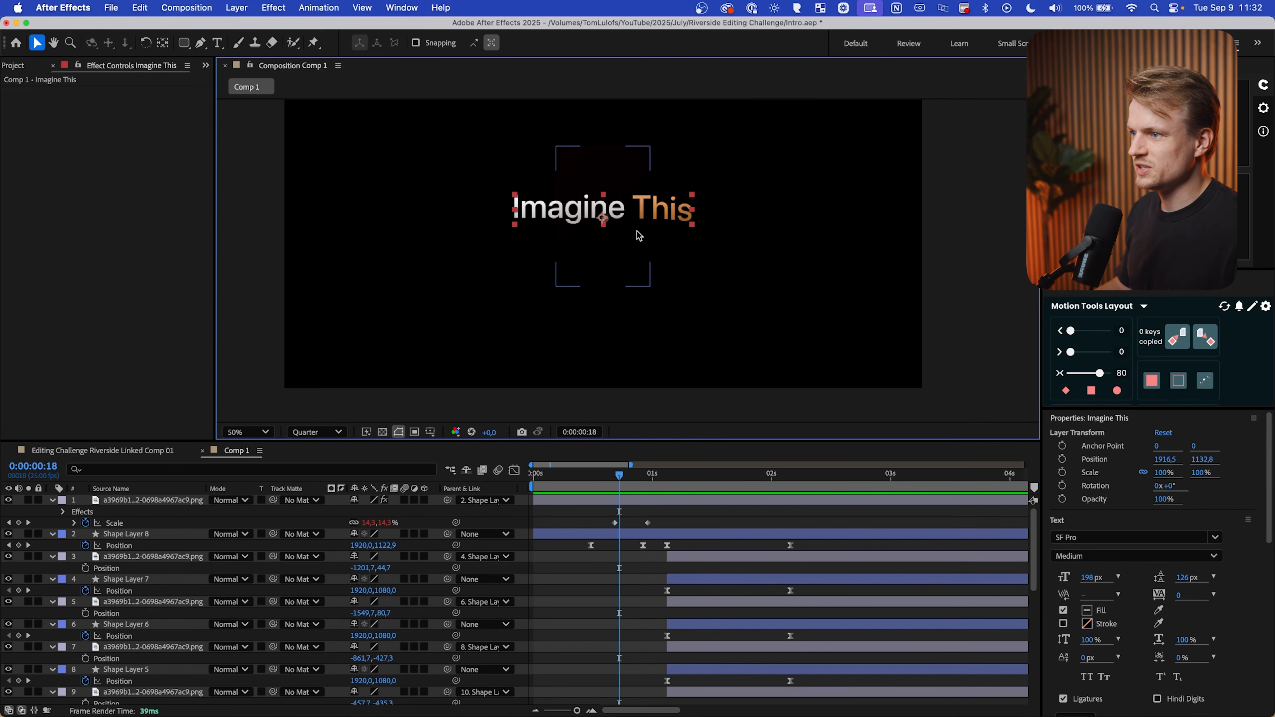
scroll(147, 597, down, 5)
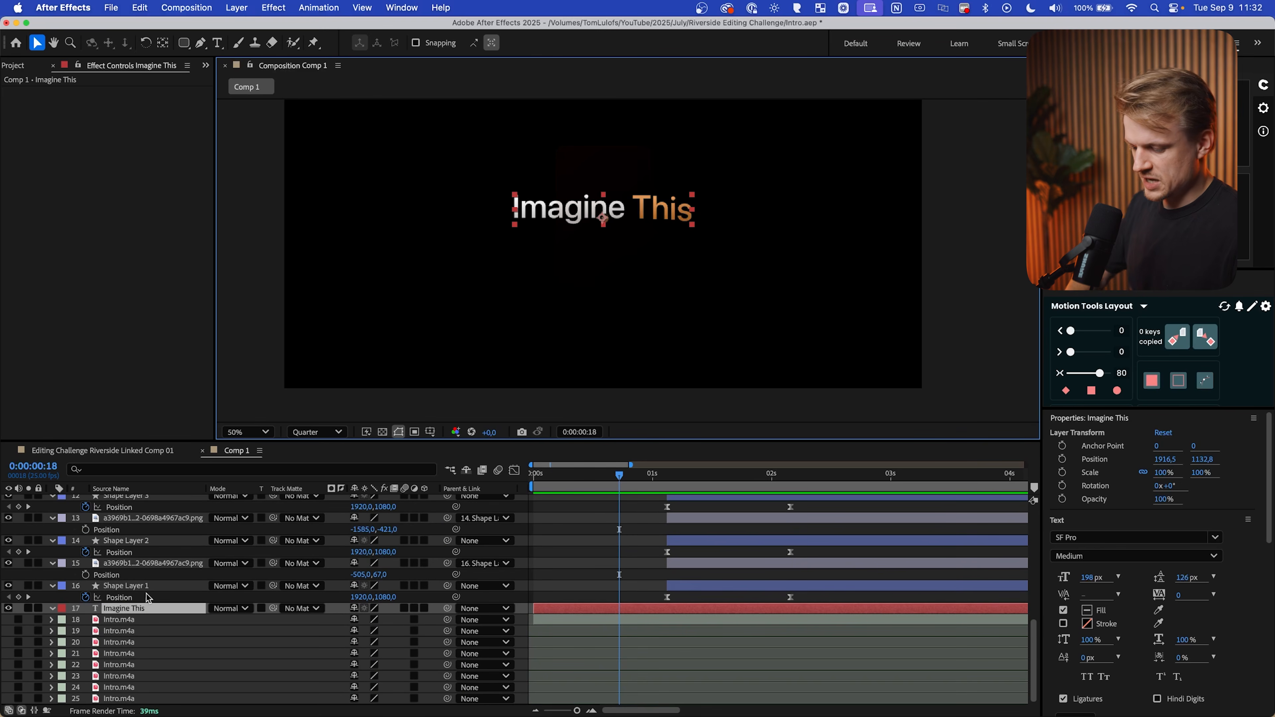
key(p)
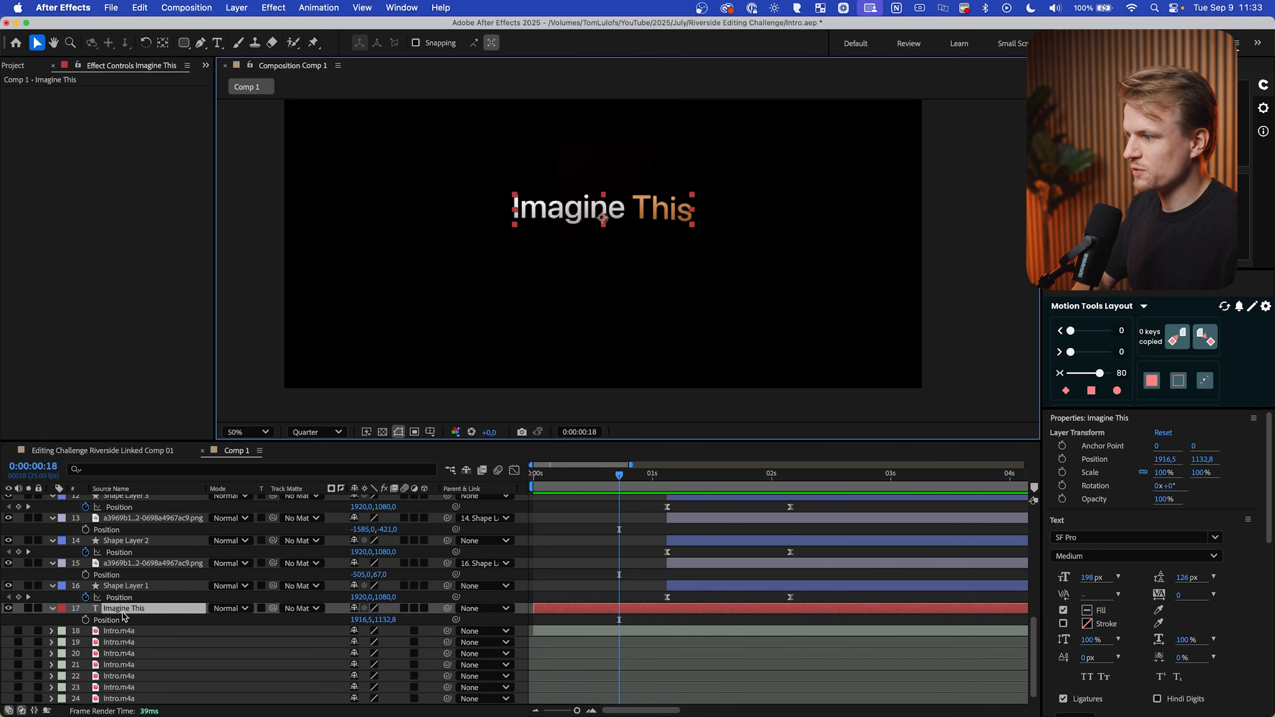
click(85, 620)
drag(643, 478, 672, 480)
drag(384, 620, 200, 636)
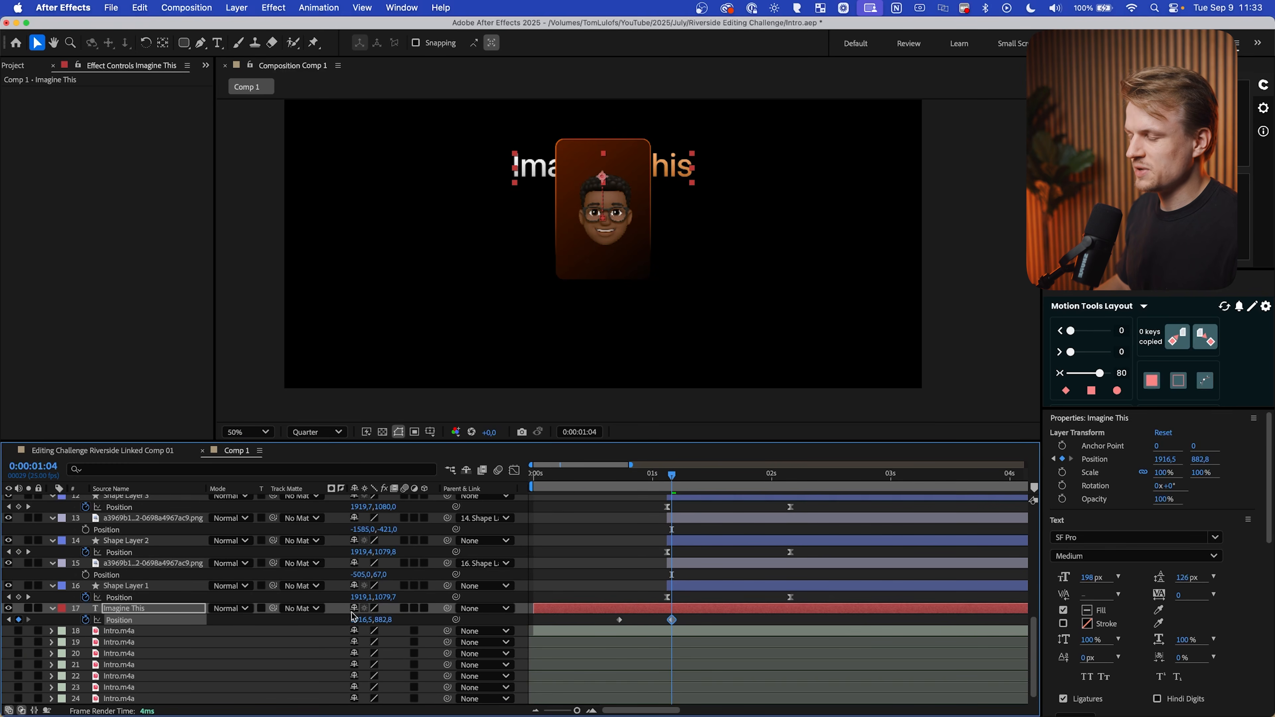
Shape the speed curve between the title's two Position keyframes in the graph editor
click(159, 621)
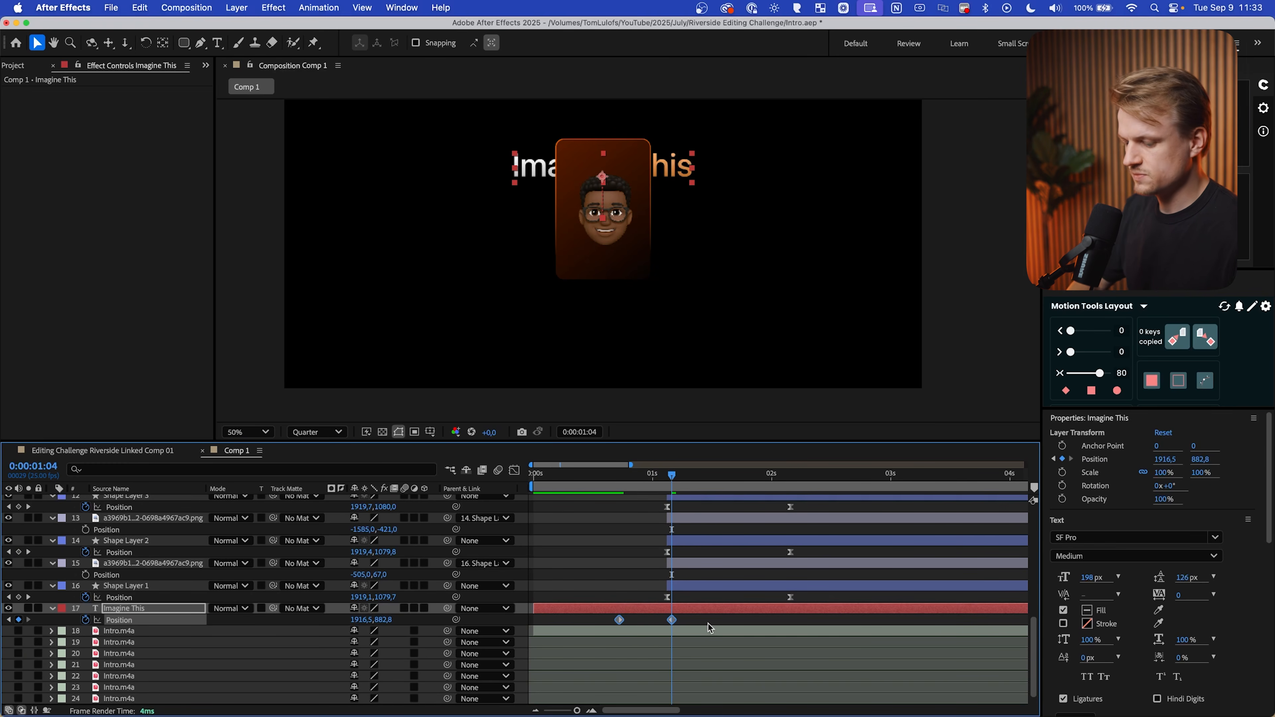
key(shift+F3)
drag(628, 672, 656, 672)
Return to the keyframe view and add Opacity keyframes to the "Imagine This" title that fade it from 100% to 0%
click(140, 608)
key(t)
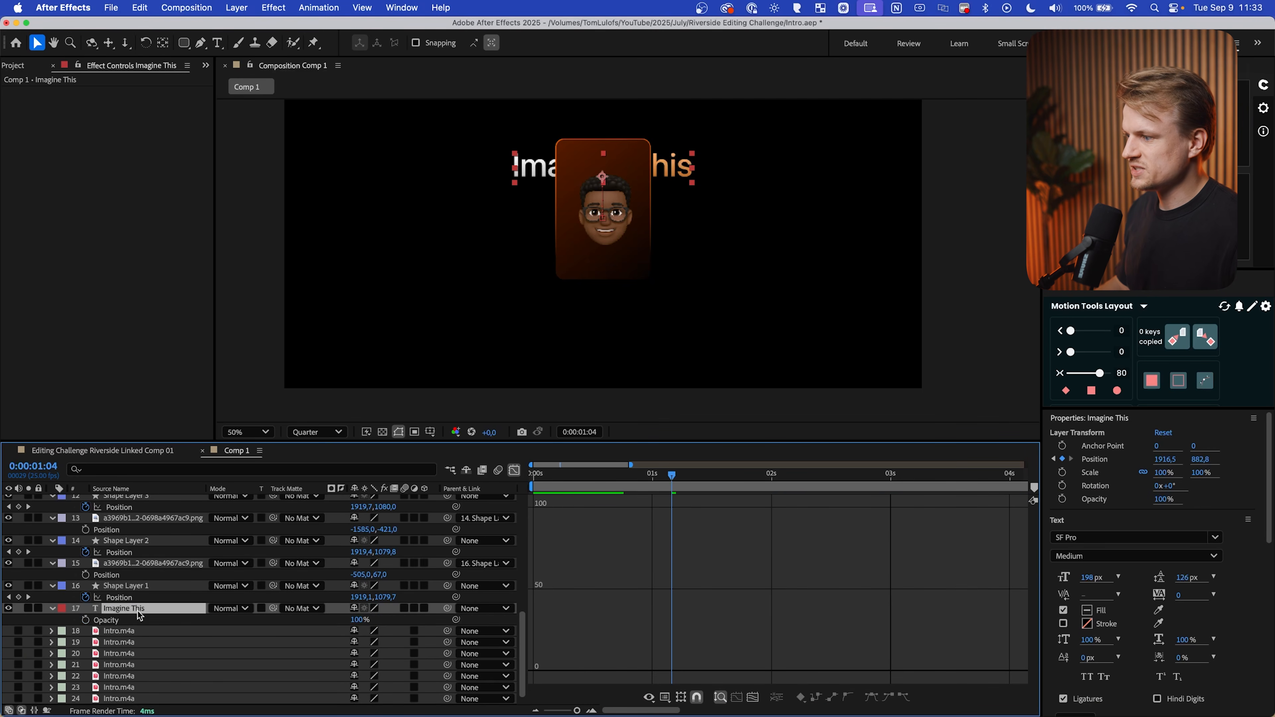
click(86, 621)
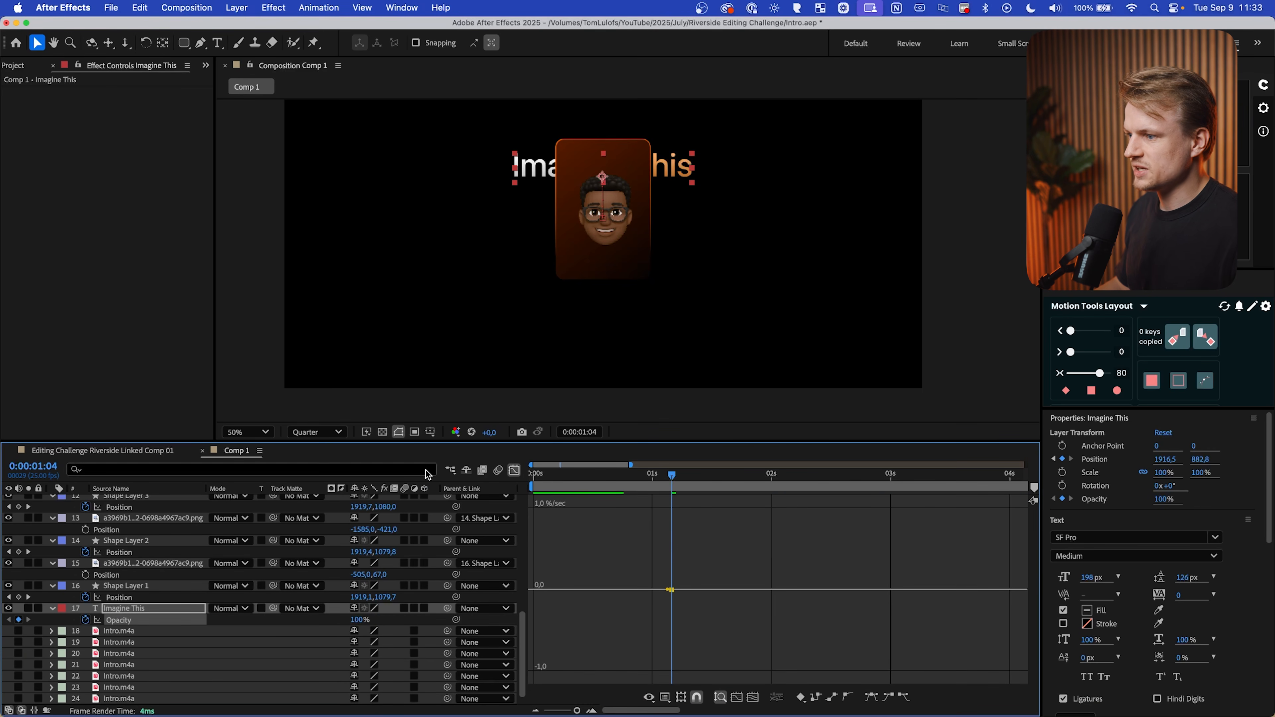
click(514, 469)
drag(671, 621, 639, 621)
drag(360, 621, 301, 621)
Move the title's Position and Opacity keyframes earlier, starting at about 0:00:00:11, and preview from the beginning
mouse_move(626, 476)
mouse_down()
mouse_move(672, 487)
mouse_move(628, 486)
mouse_up()
key(p)
drag(628, 620, 586, 619)
drag(584, 472, 518, 482)
key(space)
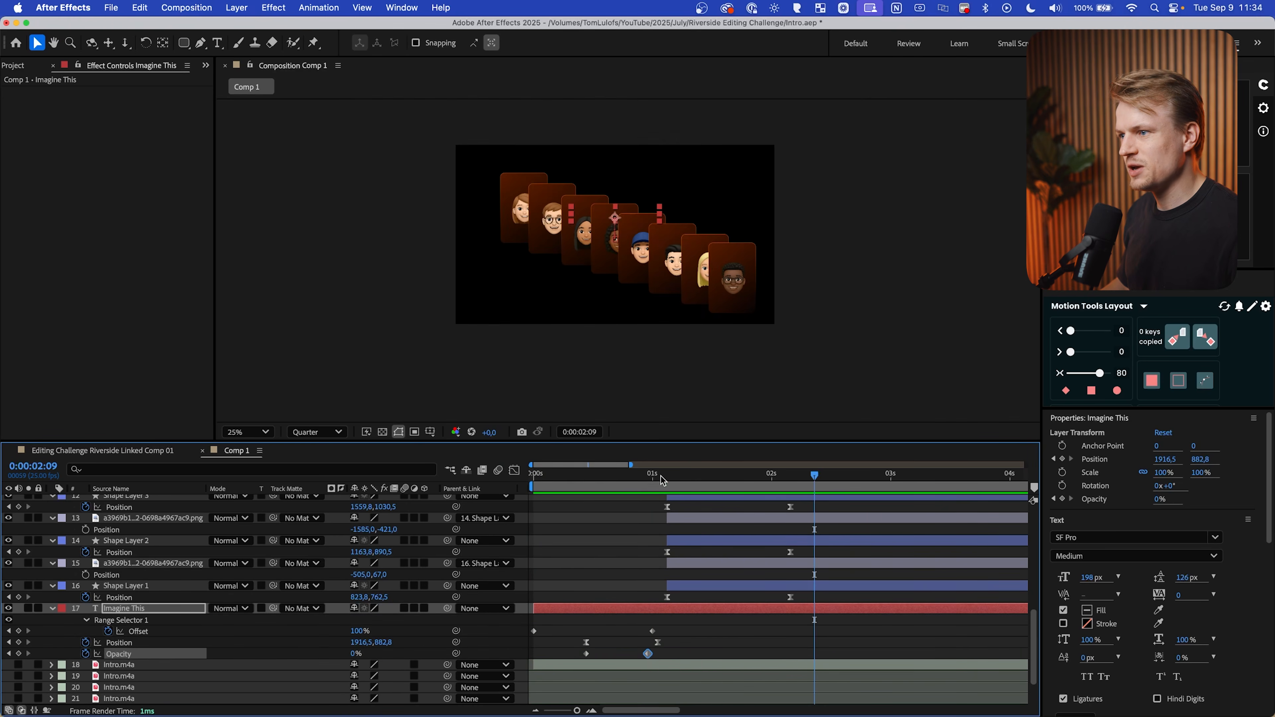
key(space)
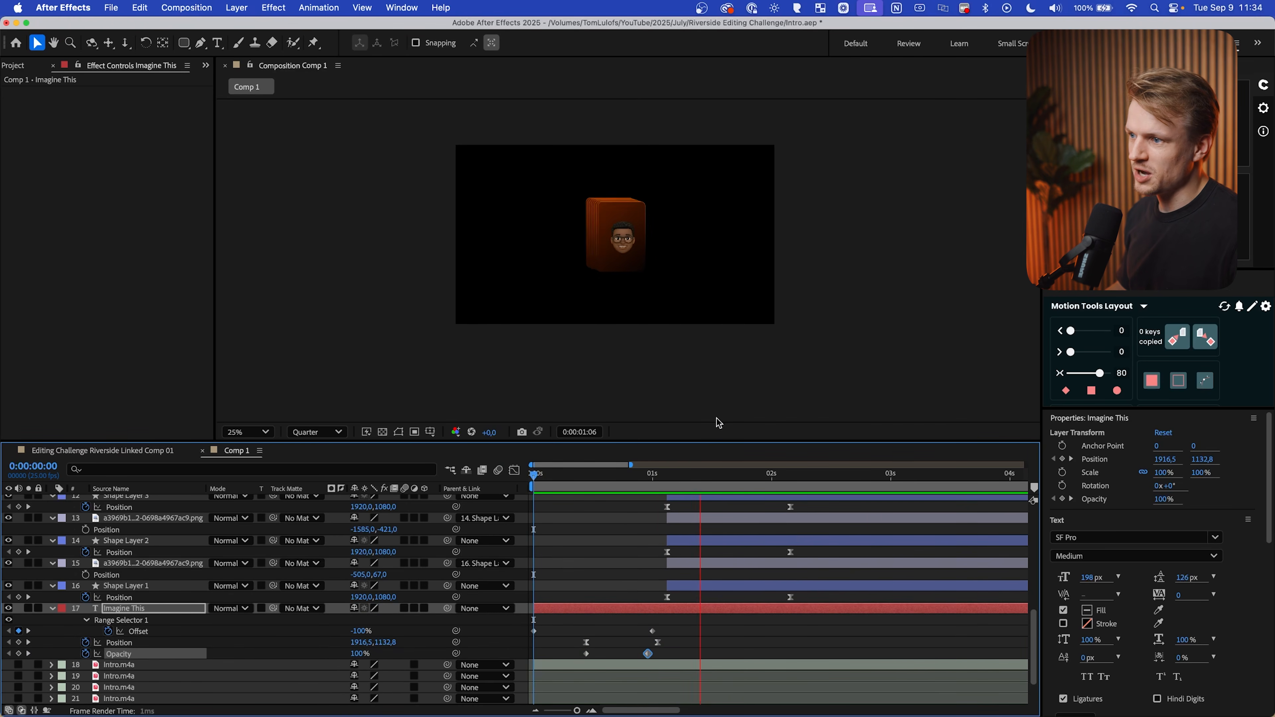
Select all eight card shapes and align them vertically to the composition's centre at 0:00:03:00
click(705, 301)
shift+click(700, 299)
shift+click(670, 289)
shift+click(653, 277)
shift+click(597, 266)
shift+click(580, 260)
shift+click(537, 249)
shift+click(514, 240)
drag(794, 480, 890, 477)
scroll(1164, 609, down, 4)
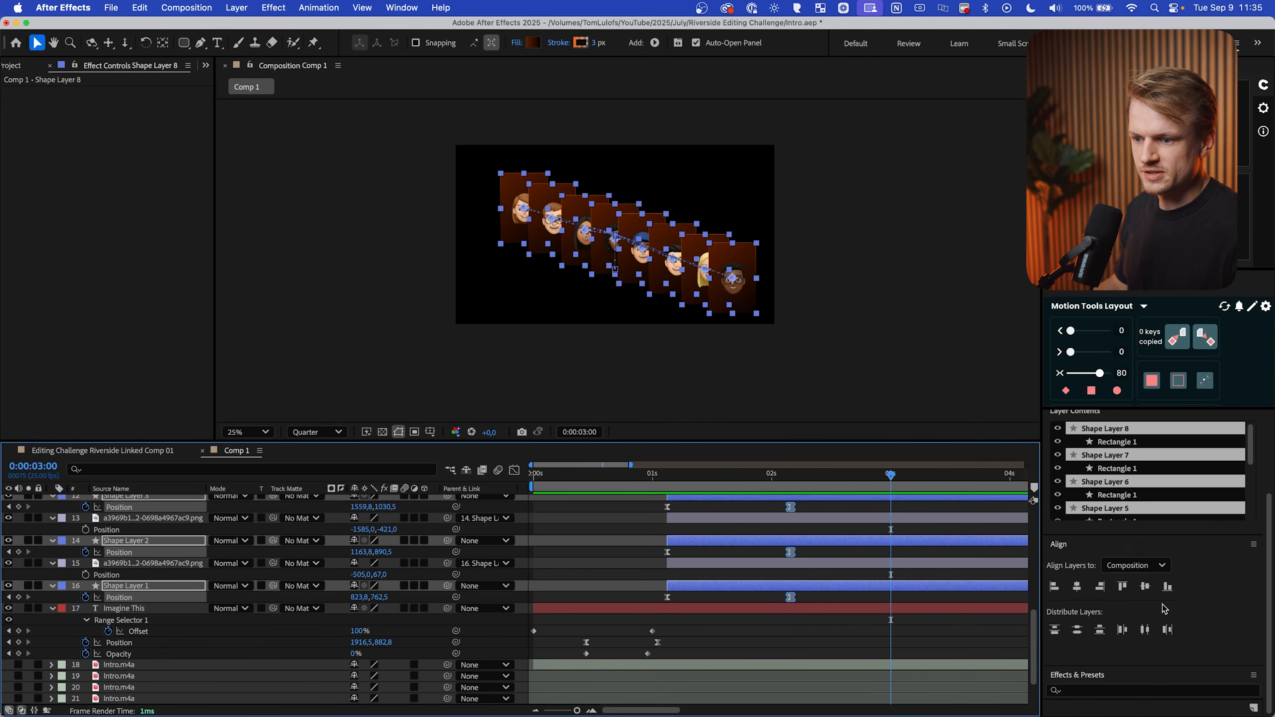
click(1145, 587)
mouse_move(890, 480)
mouse_down()
mouse_move(802, 488)
mouse_move(891, 487)
mouse_up()
Add a Size keyframe at 0:00:02:04 to the Rectangle 1 shapes of all eight cards
click(1117, 442)
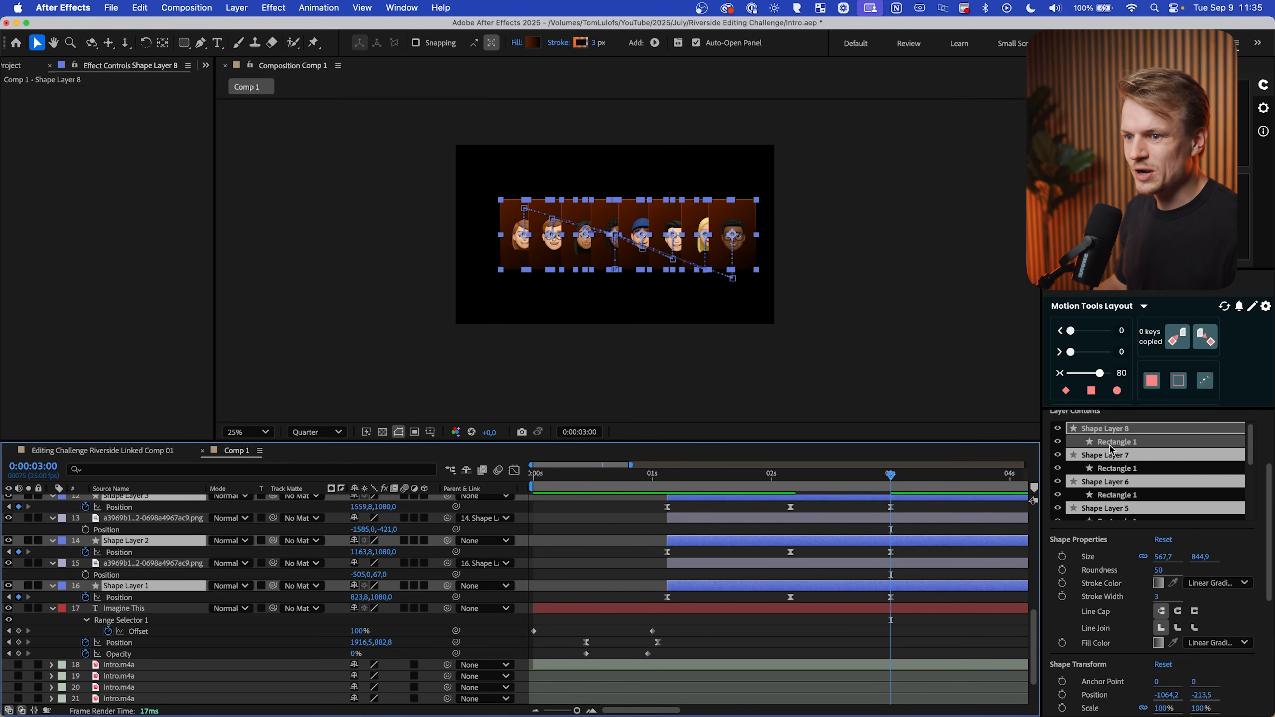
scroll(1129, 452, down, 5)
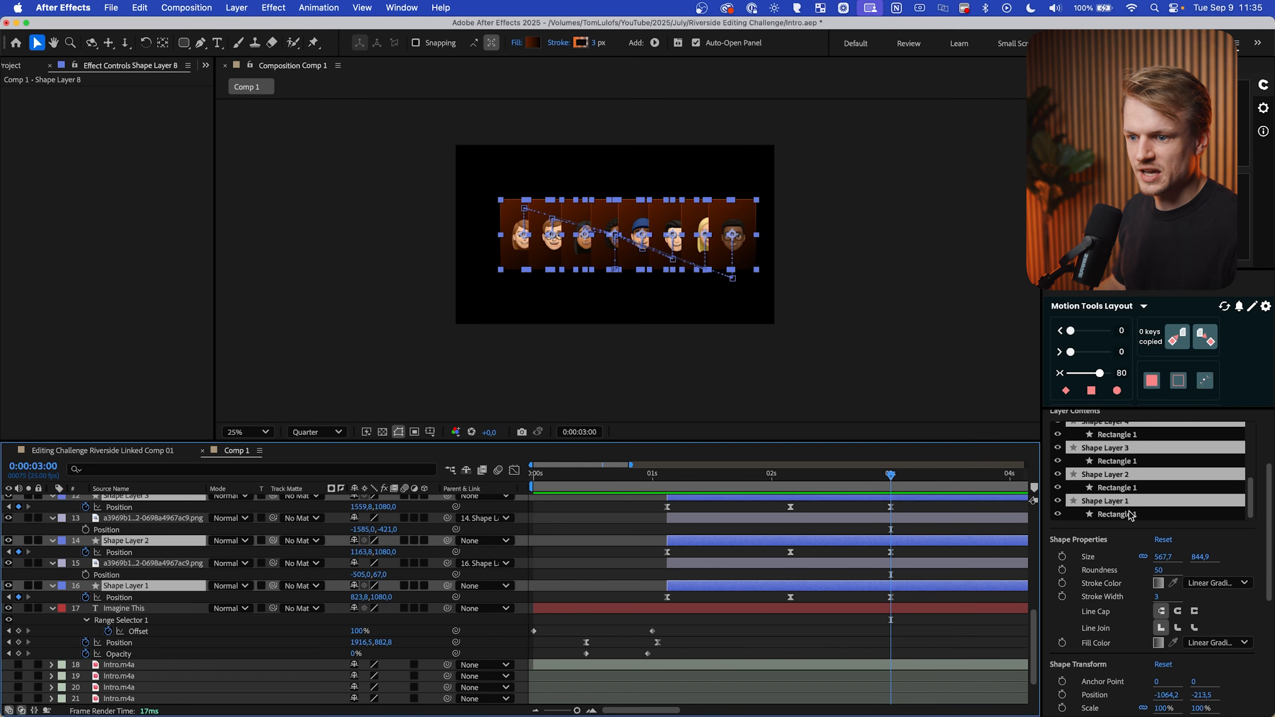
shift+click(1129, 514)
scroll(1131, 516, up, 5)
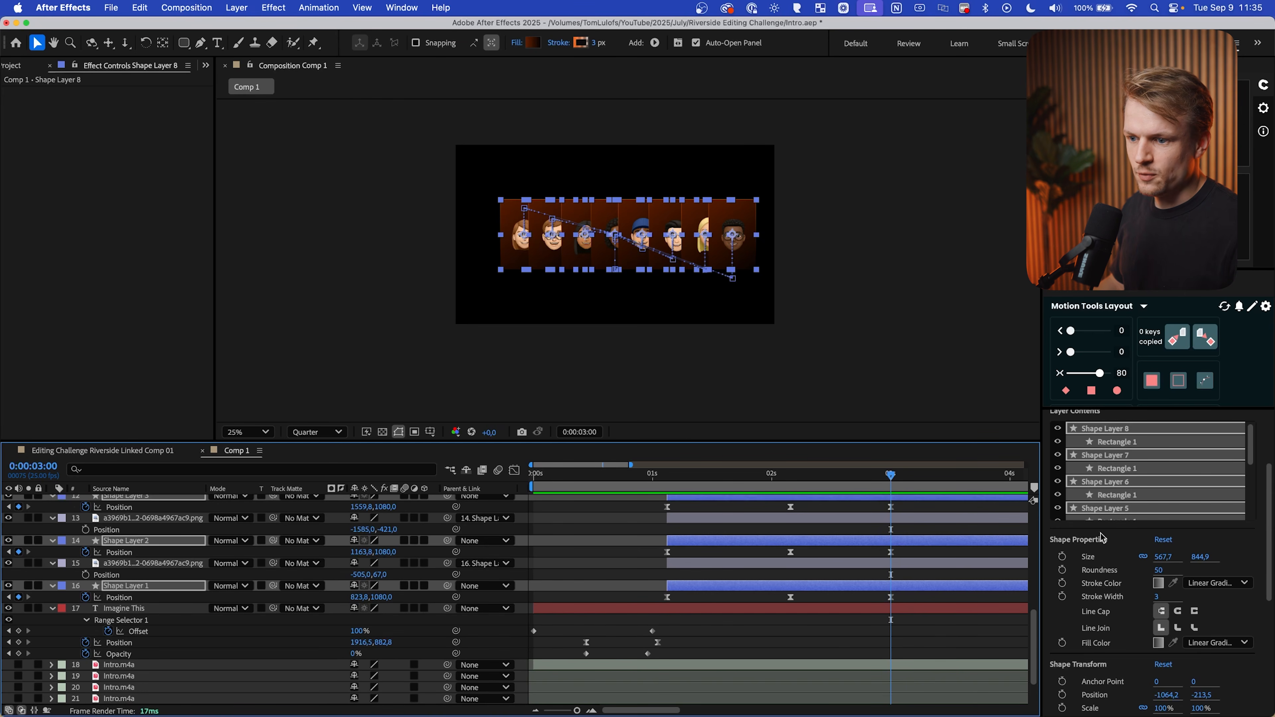
drag(834, 483, 791, 486)
click(1063, 556)
Unlink the rectangles' size dimensions and set the height of all eight to 0 at 0:00:03:00
drag(862, 482, 891, 481)
click(1144, 557)
drag(1201, 557, 786, 572)
click(1199, 556)
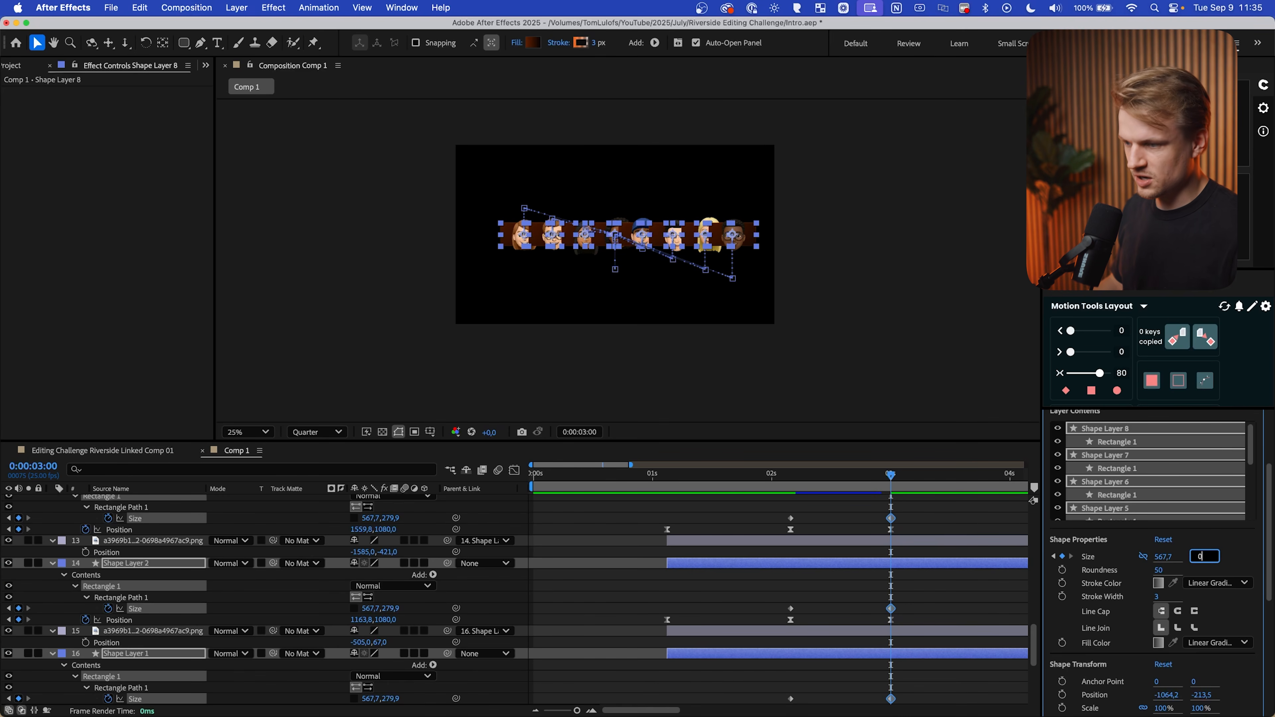
text(0)
key(Return)
key(period)
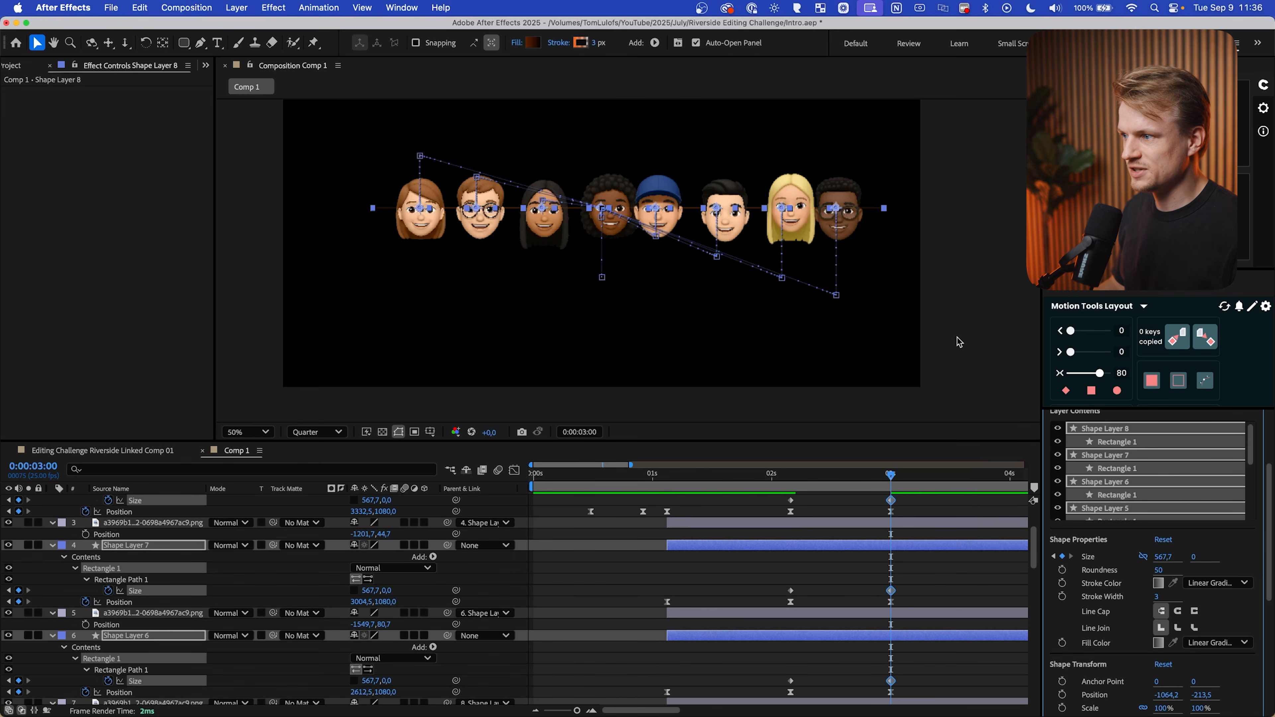
scroll(843, 269, up, 3)
Return to 0:00:02:04 and open the timeline's layer and property search
drag(887, 480, 789, 491)
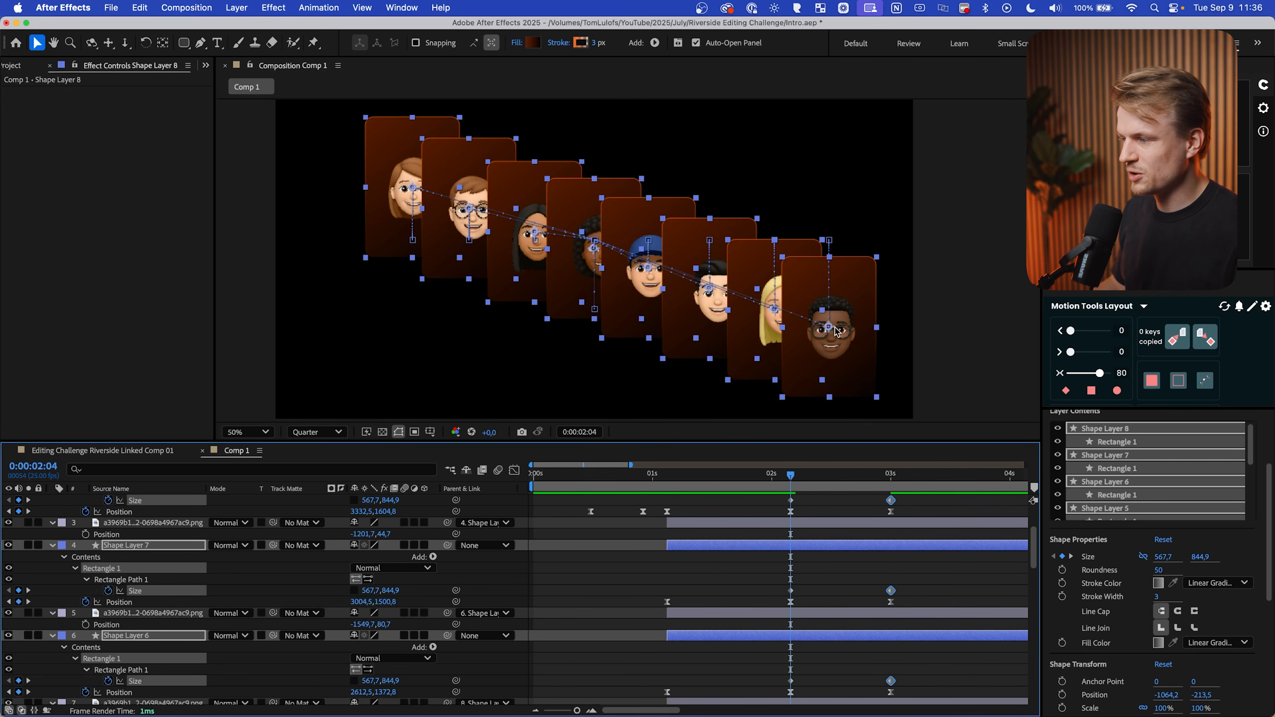
key(super+f)
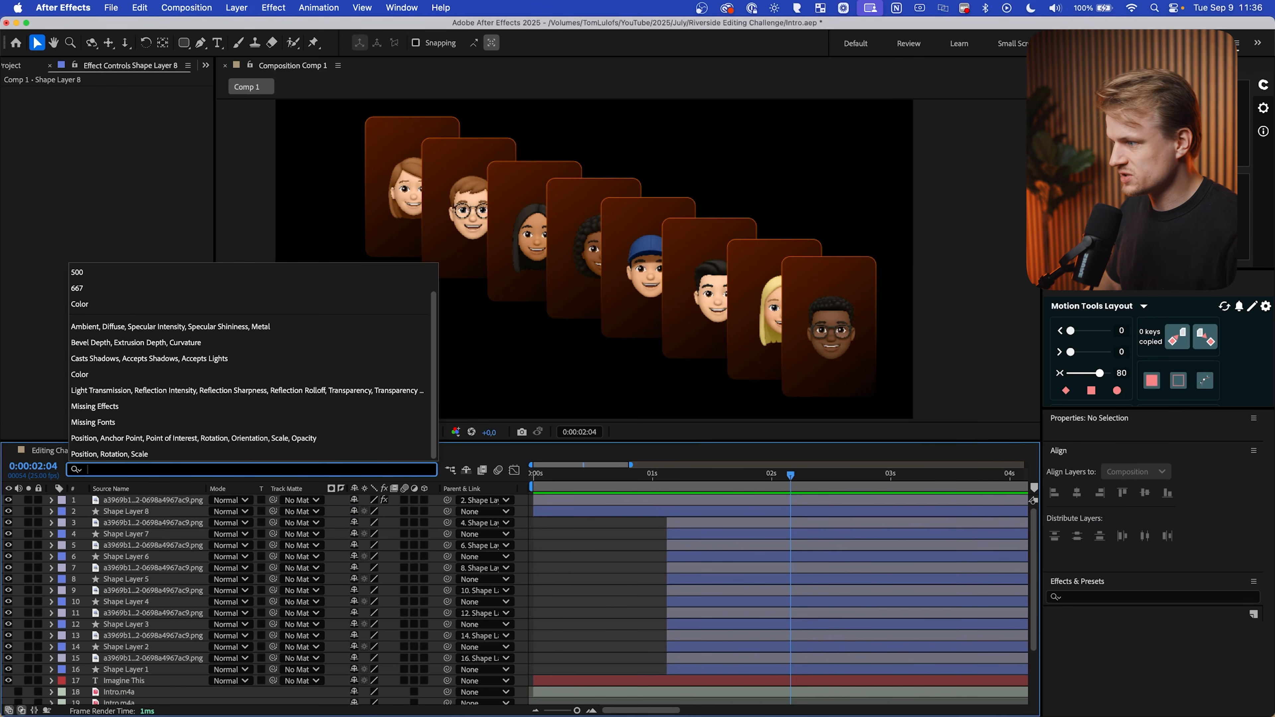
Filter the timeline for "png" layers and set the topmost image's track matte to Shape Layer 8
text(pr)
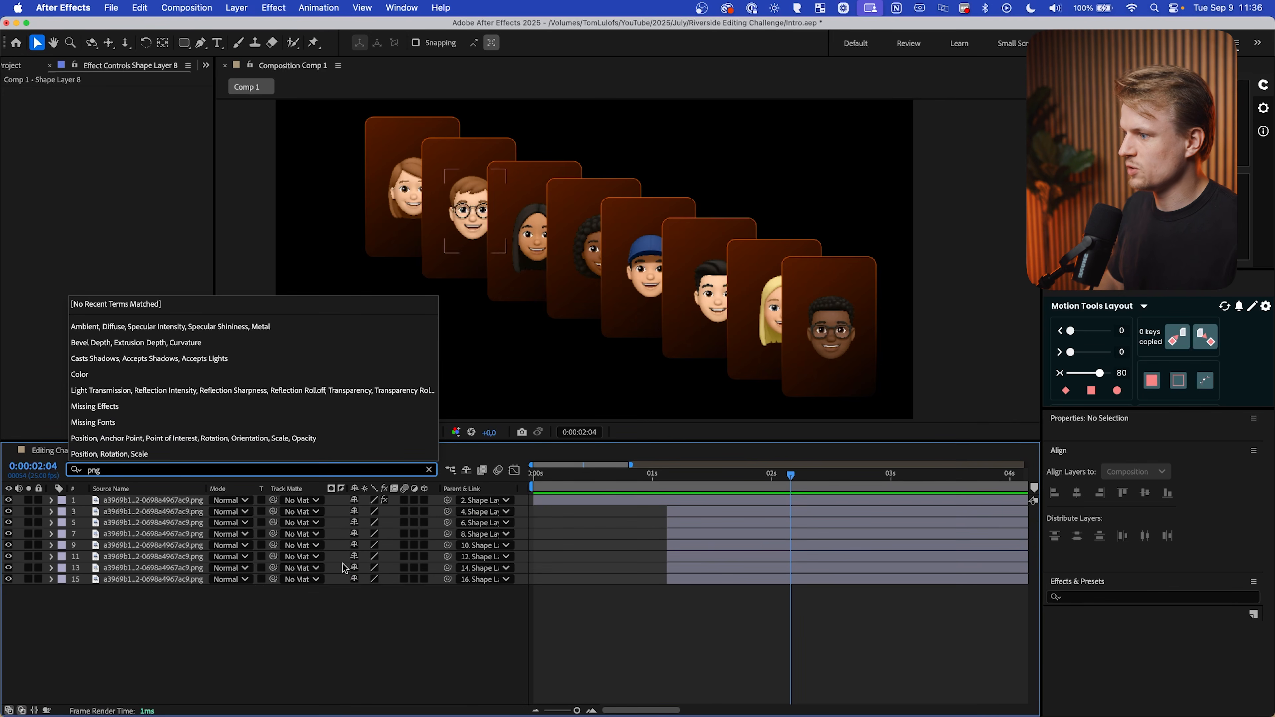
click(146, 501)
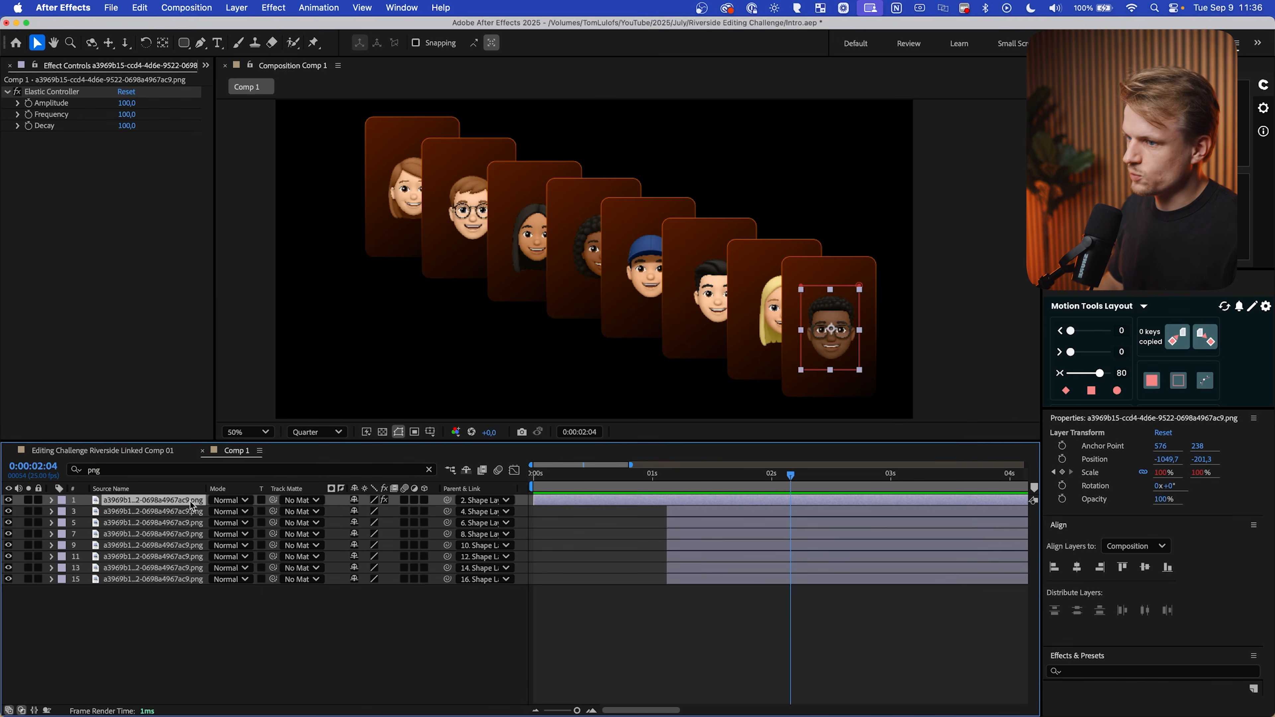
click(302, 501)
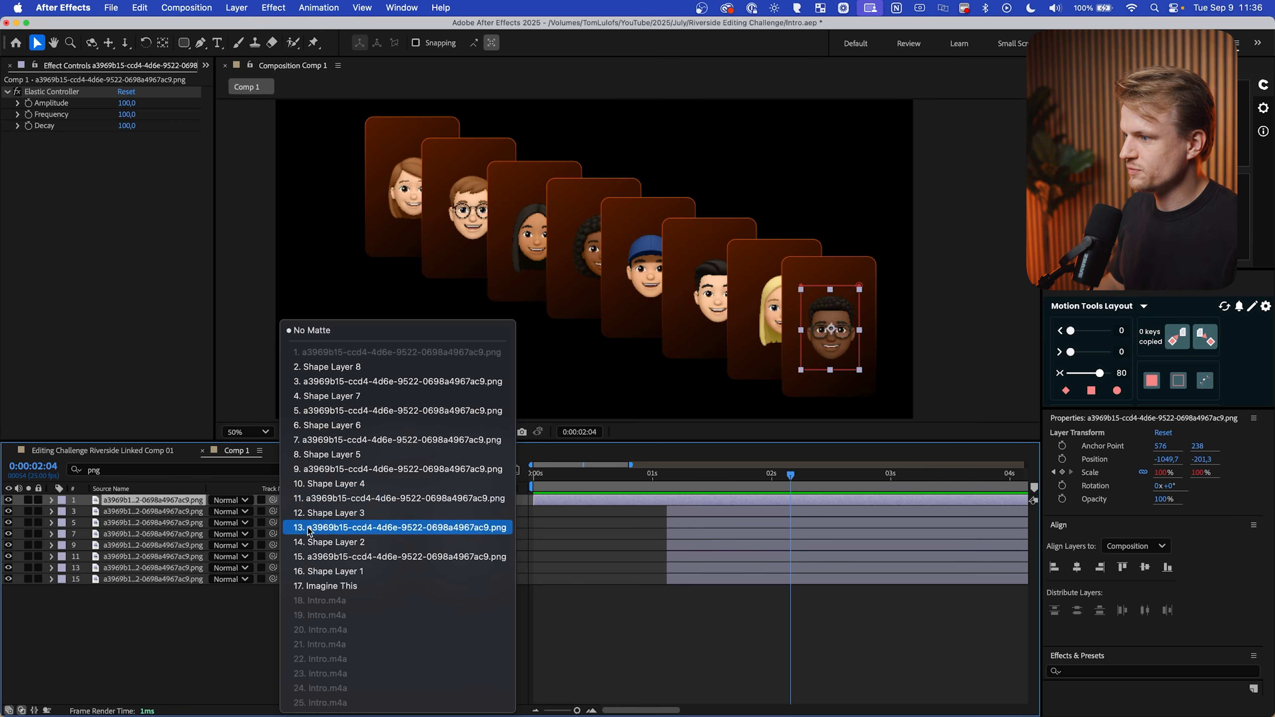
click(339, 366)
Set each remaining PNG layer's track matte to the shape layer directly beneath it, from Shape Layer 7 to Shape Layer 1
click(301, 511)
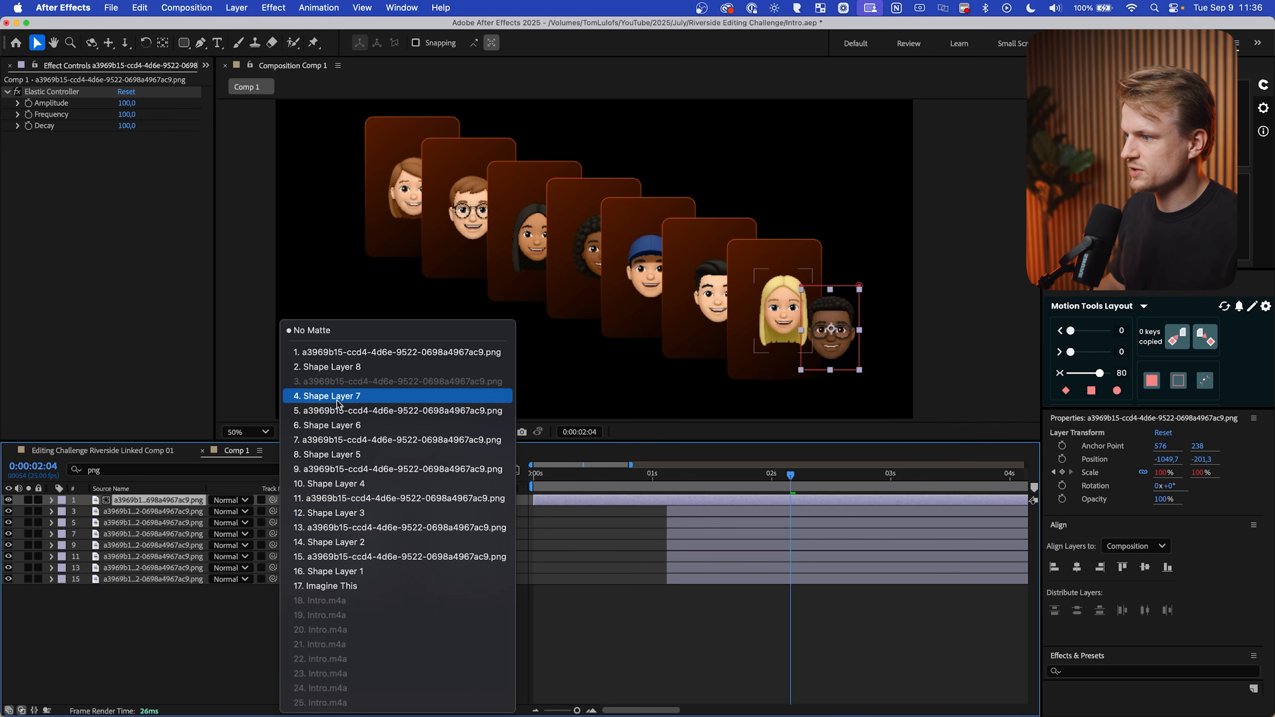
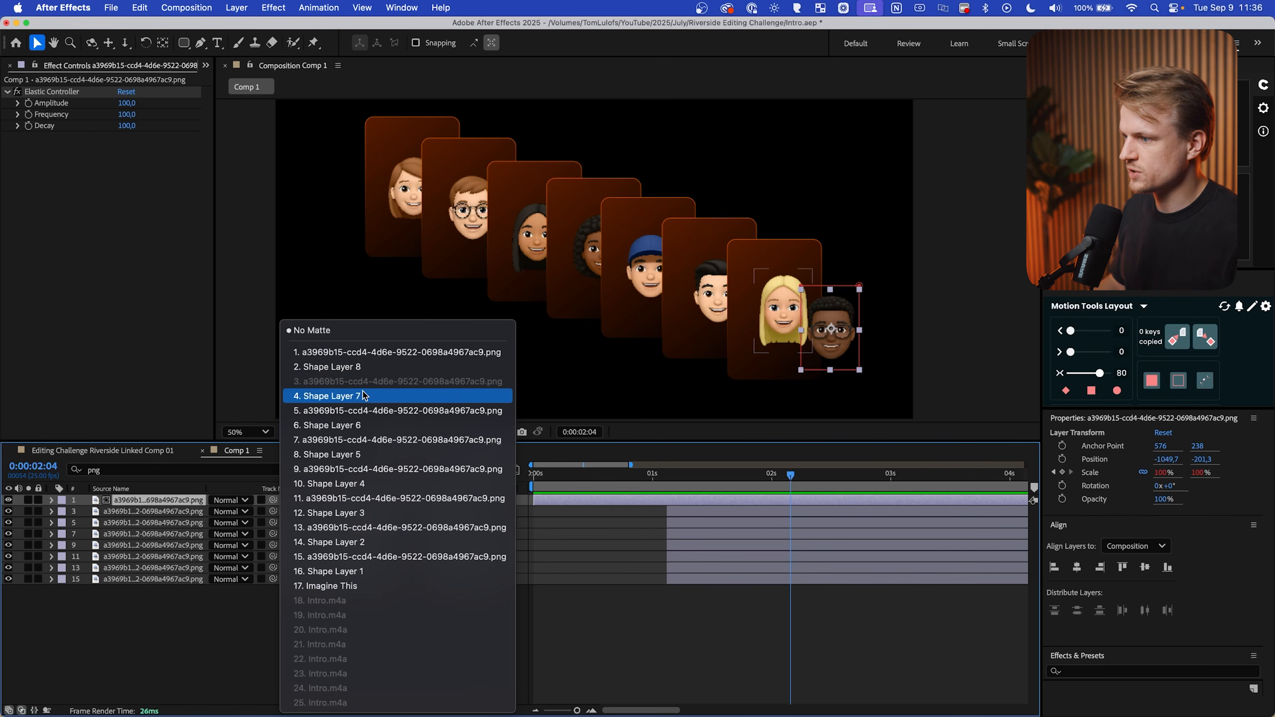
click(397, 396)
click(294, 526)
click(342, 412)
click(301, 534)
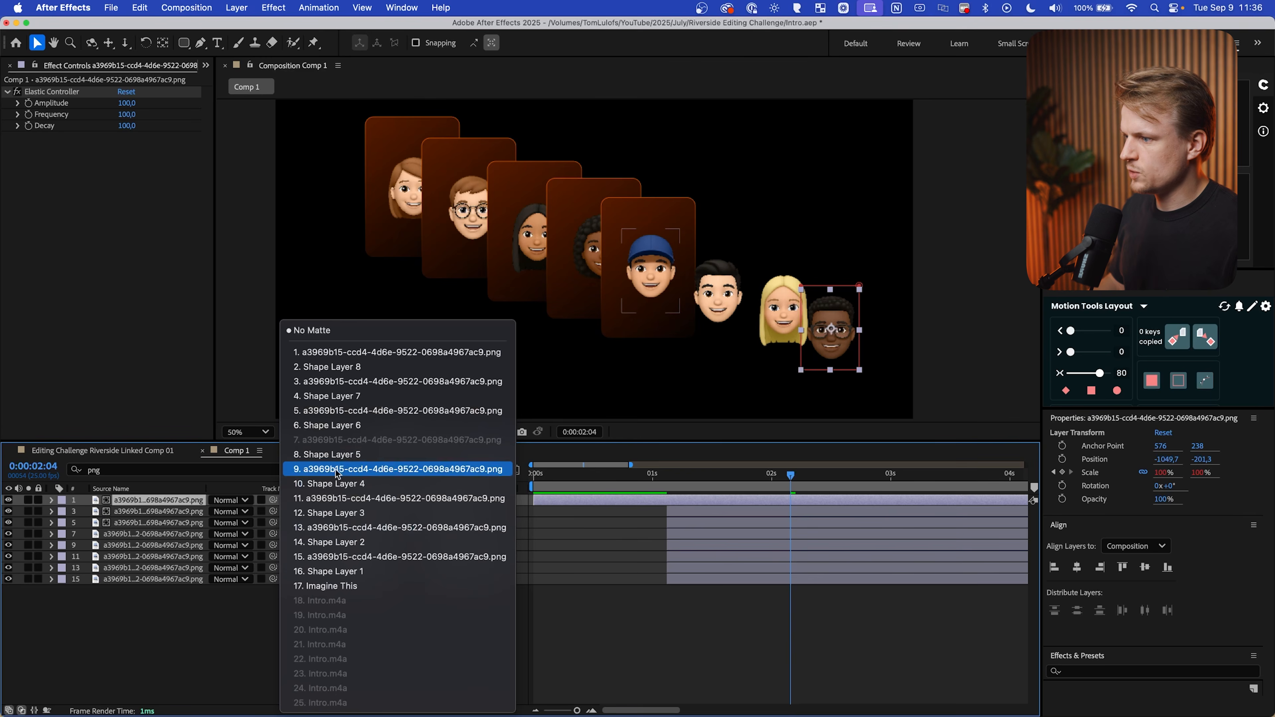
click(341, 454)
click(312, 547)
click(339, 479)
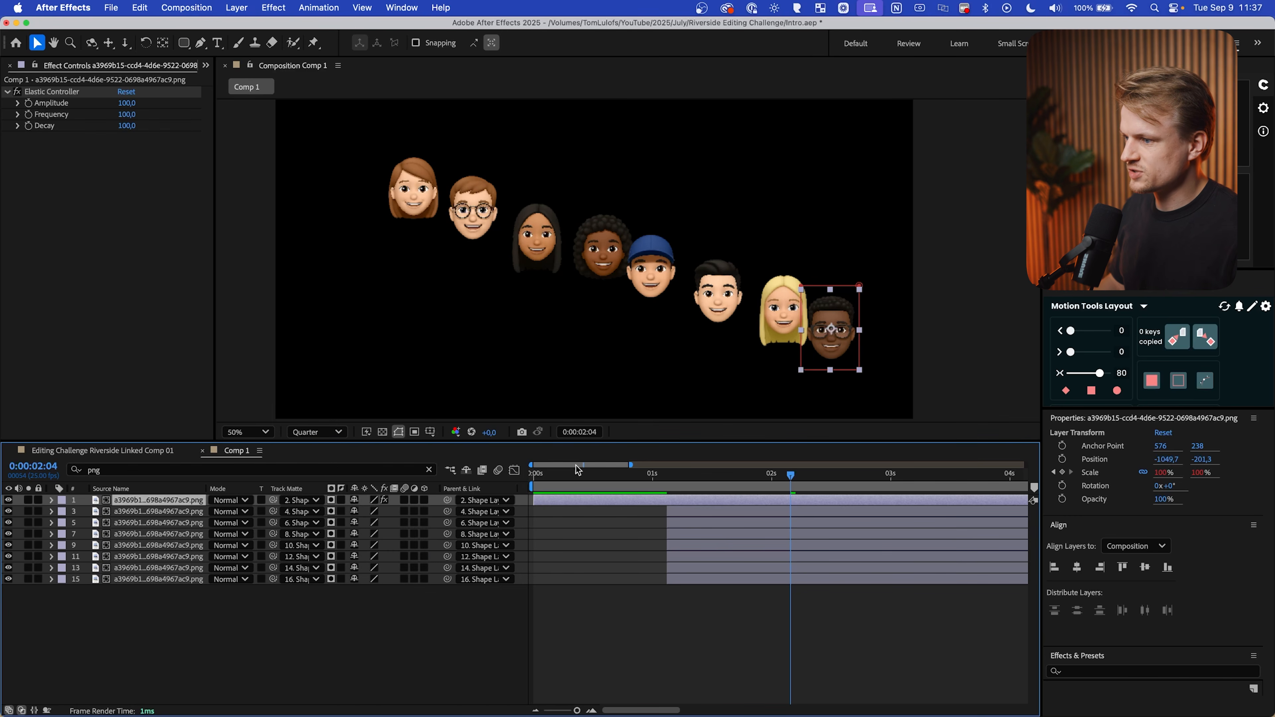
Clear the layer filter and turn the visibility of Shape Layers 8 to 1 back on
click(428, 469)
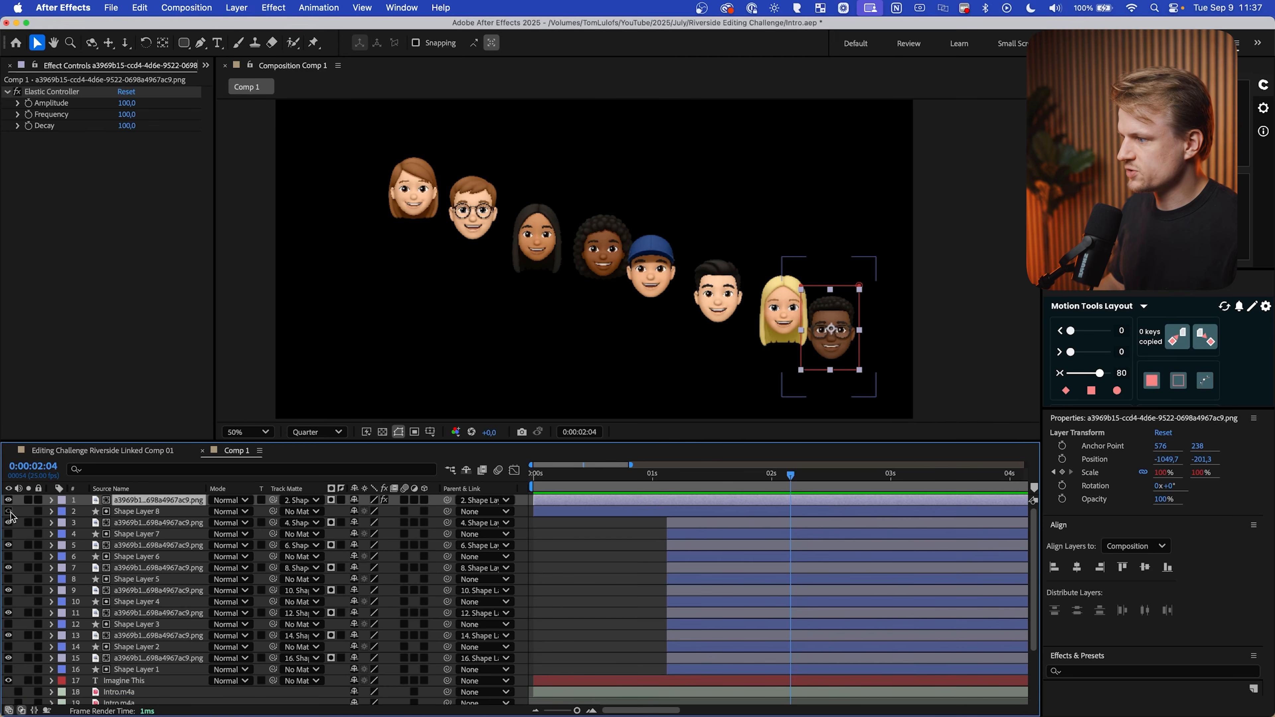
drag(10, 542, 9, 670)
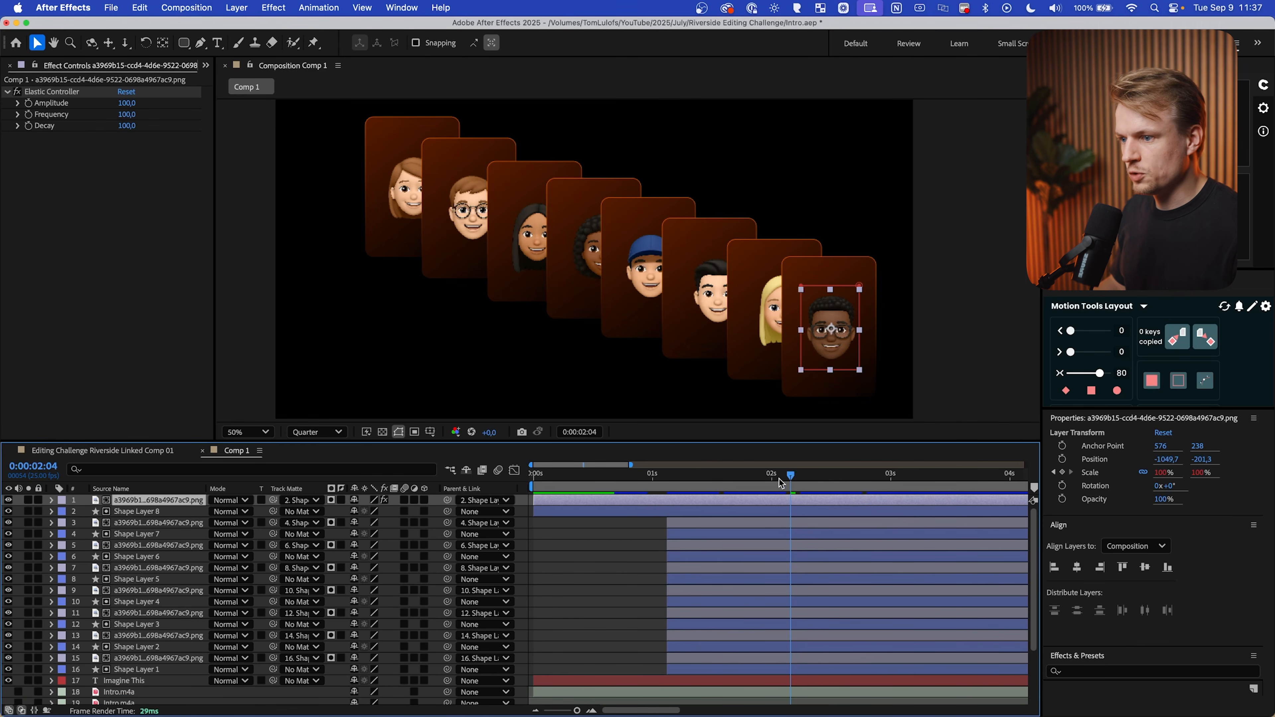
drag(788, 475, 763, 487)
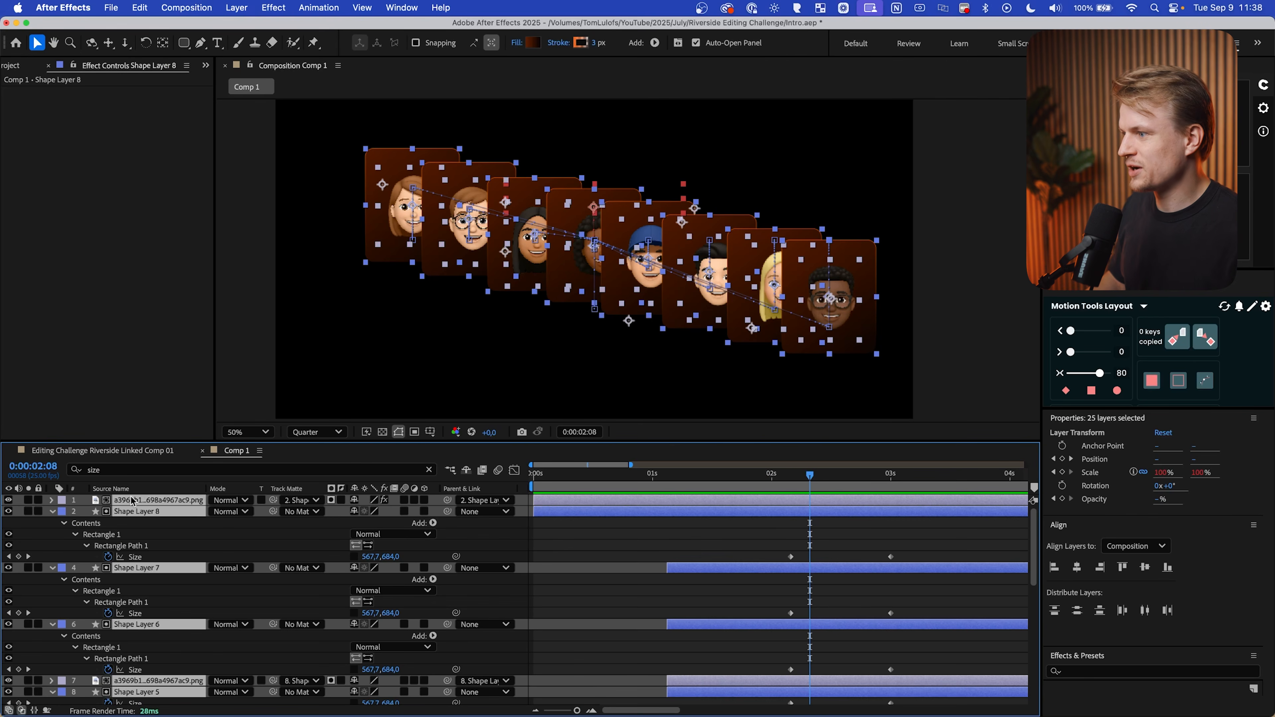
Filter for "size", apply Easy Ease to the shape layers' Size keyframes with an ease strength of 67, and preview the animation
drag(133, 471, 1, 474)
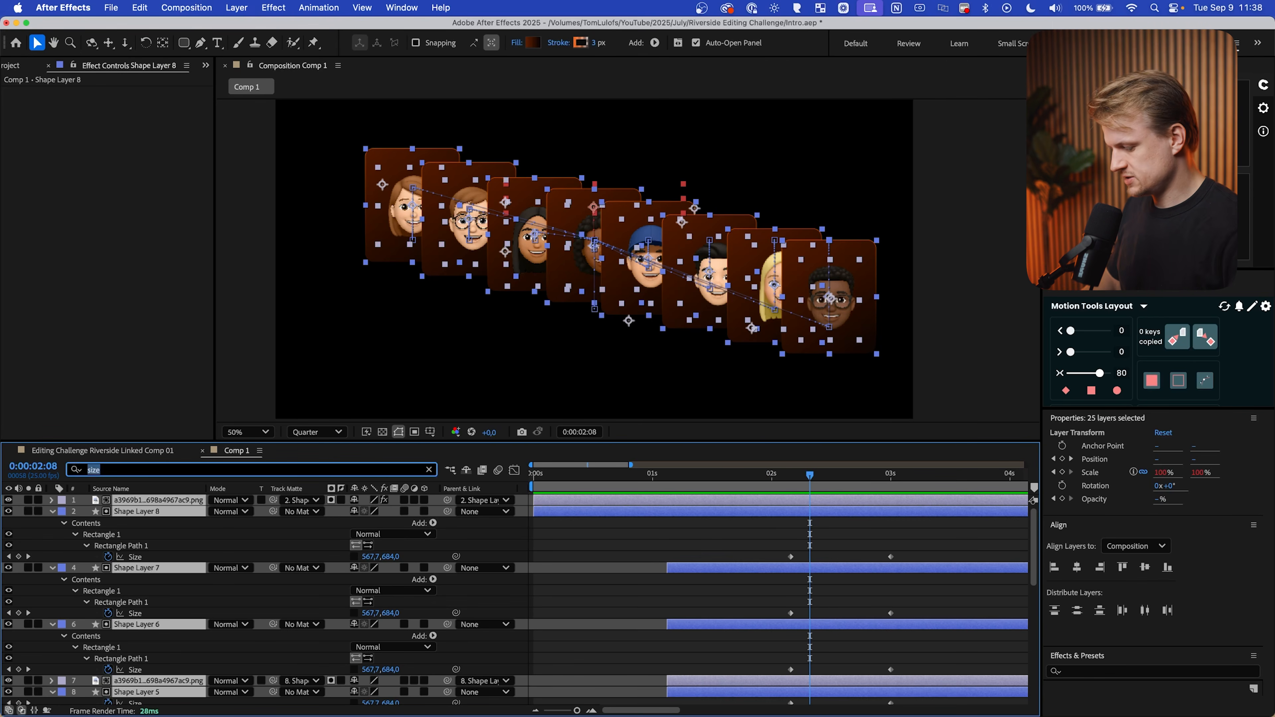
text(size)
drag(947, 524, 746, 701)
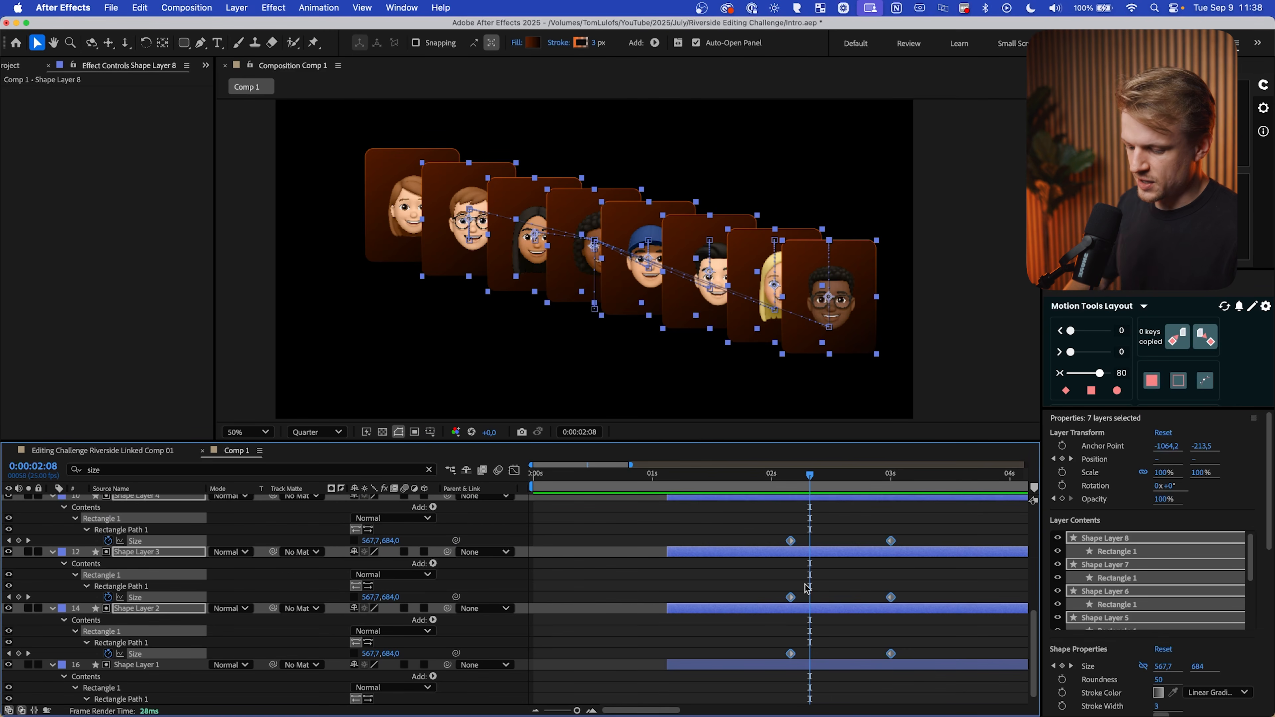
key(F9)
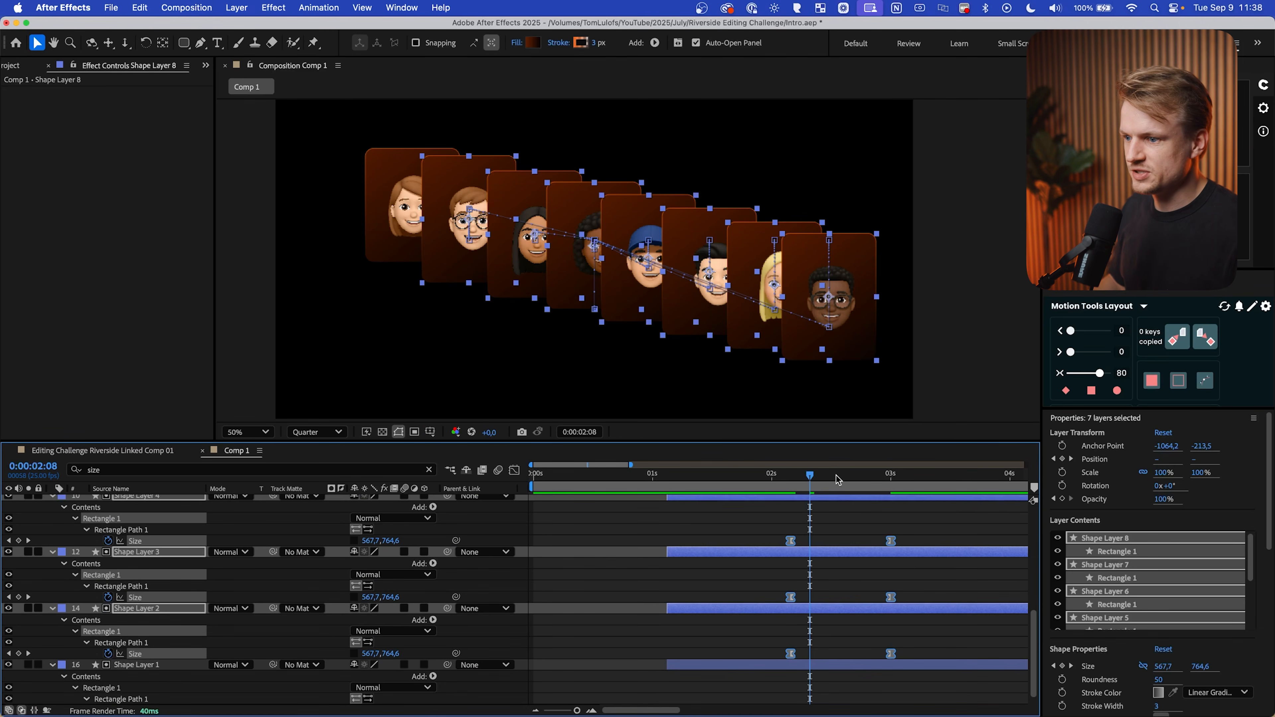
click(1097, 374)
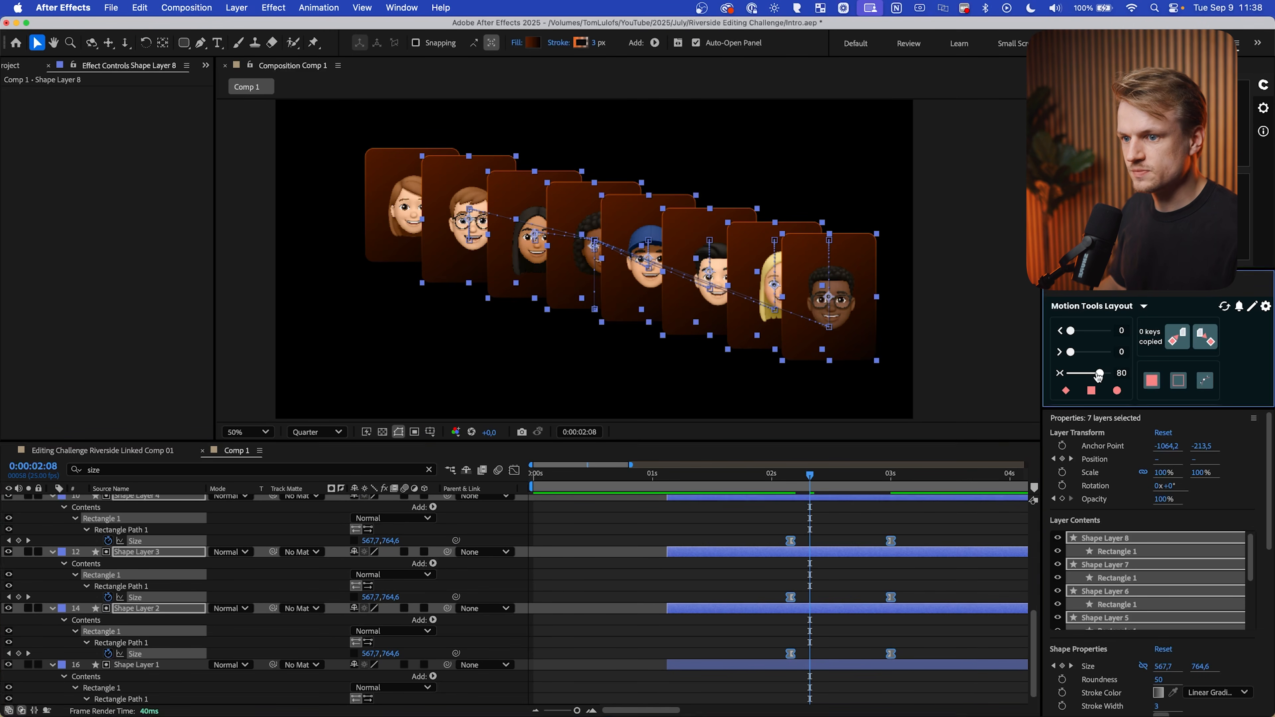
click(721, 485)
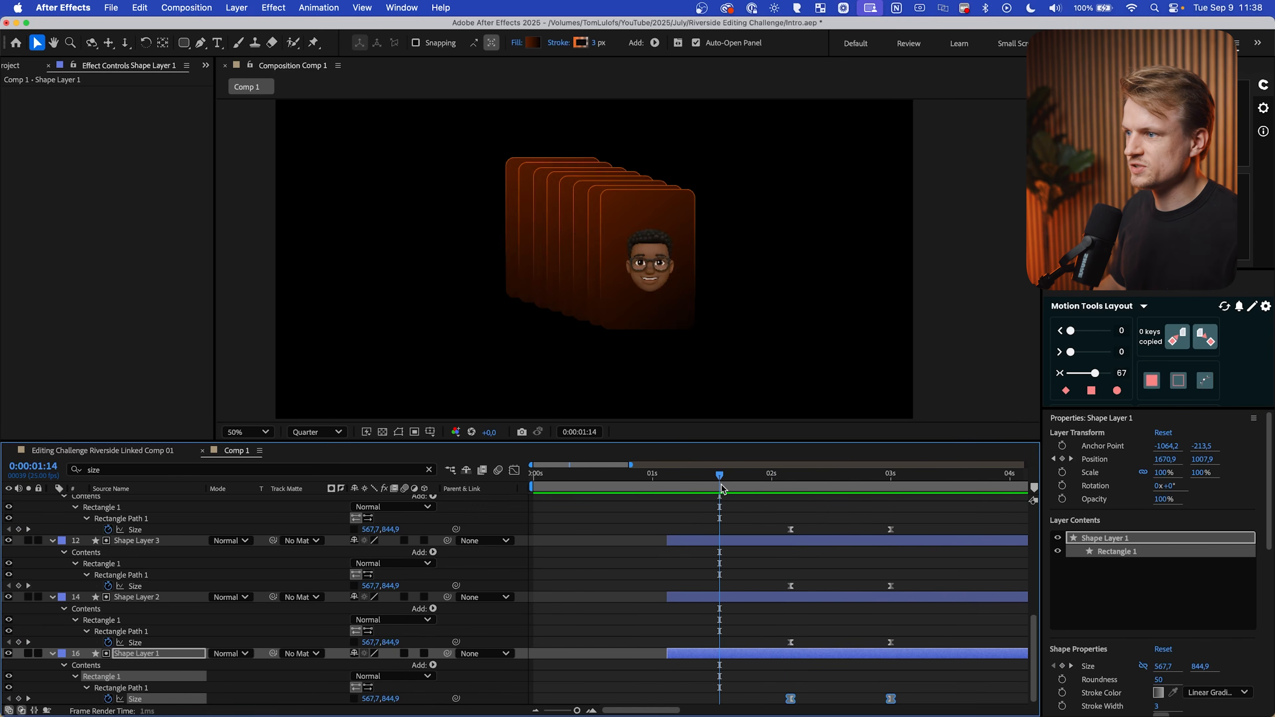
key(space)
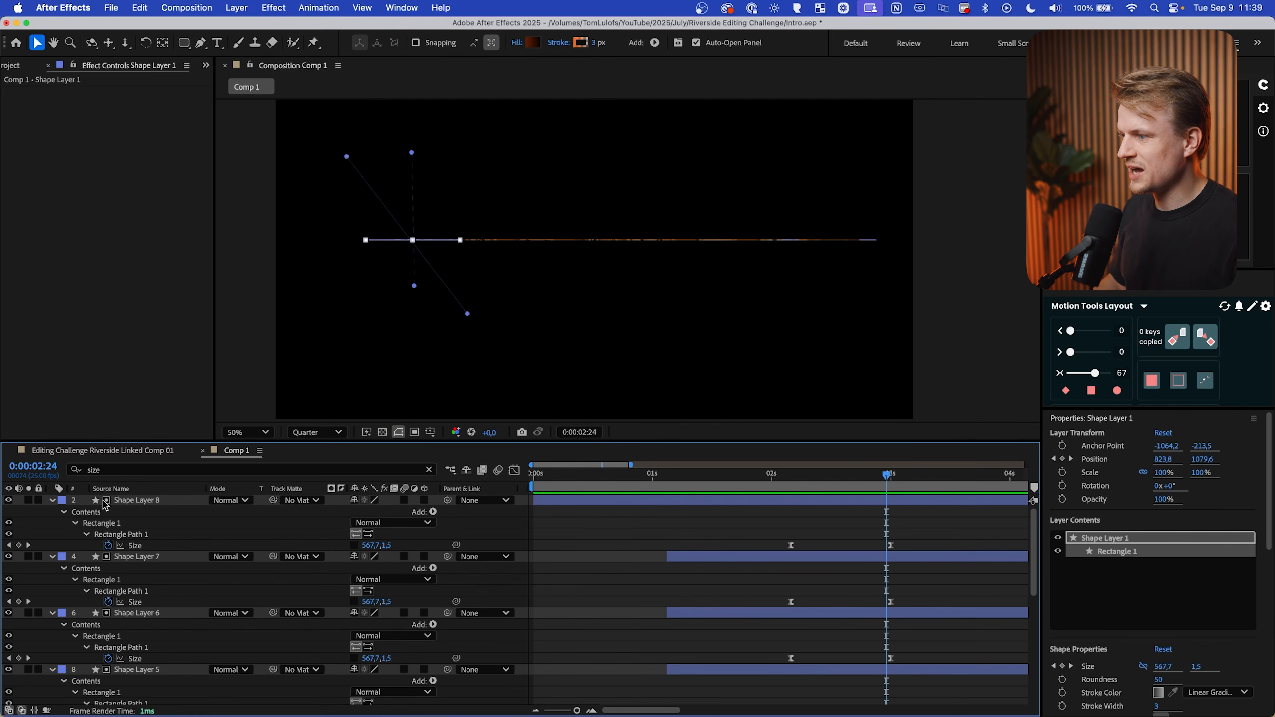
Collapse all expanded shape layers in the timeline and clear the selection
click(105, 503)
key(ctrl+a)
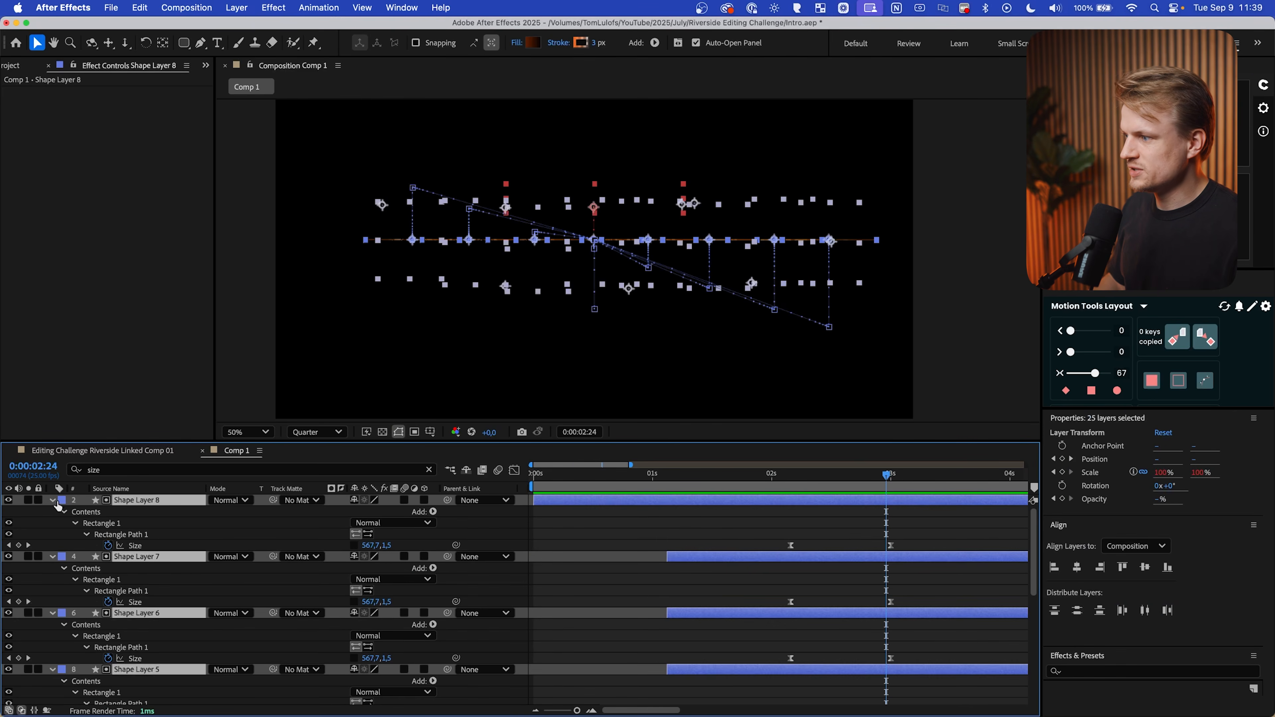
click(52, 501)
click(167, 640)
Draw a straight horizontal line with the Pen tool along the full width of the flattened cards
click(196, 46)
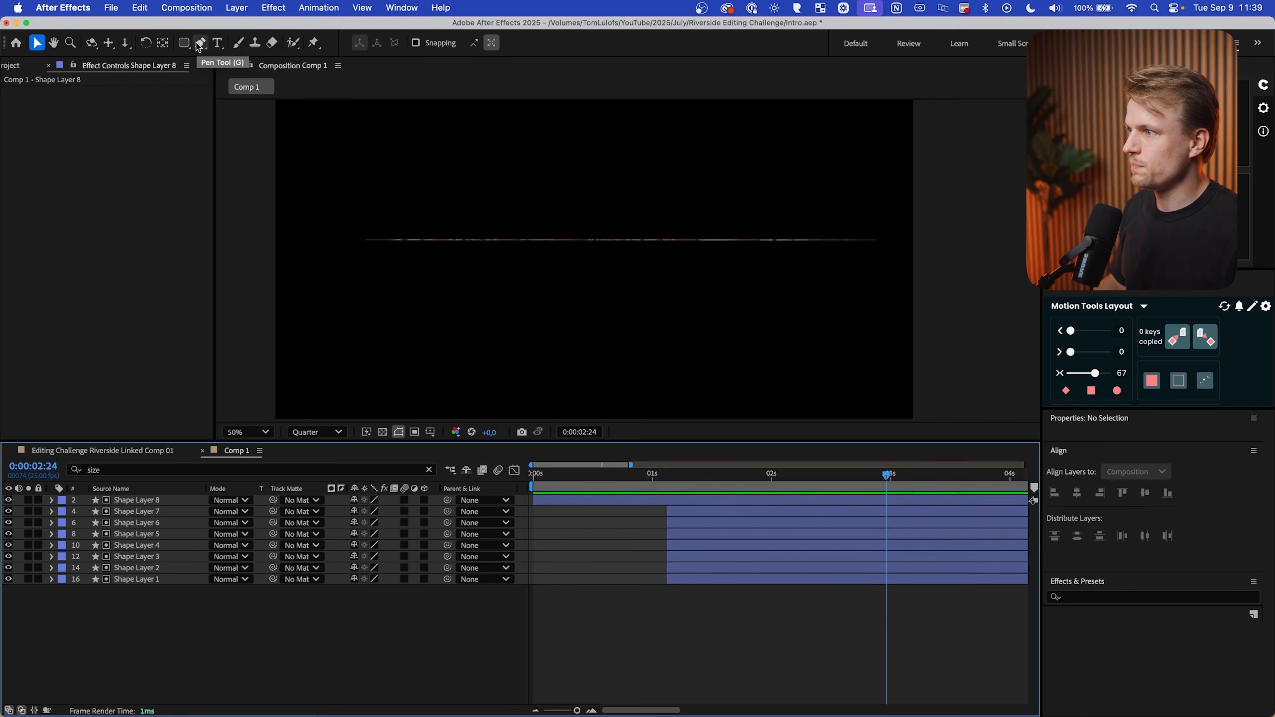
click(366, 240)
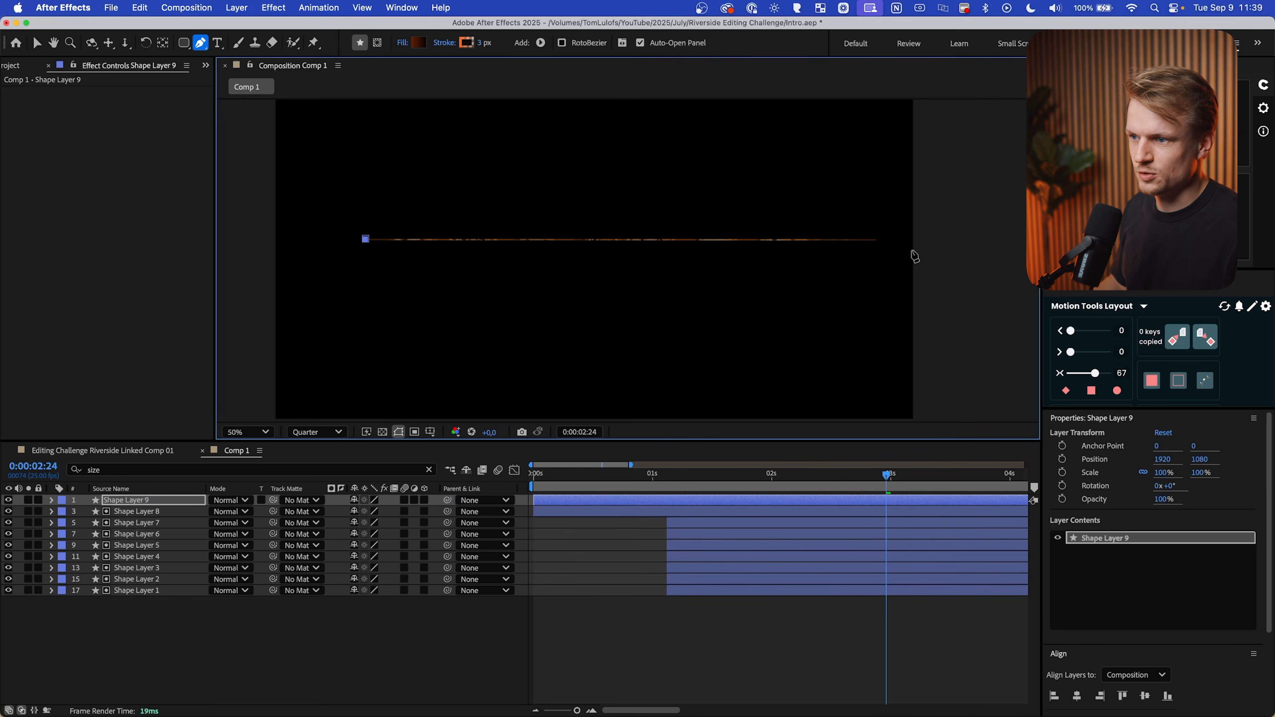
click(876, 239)
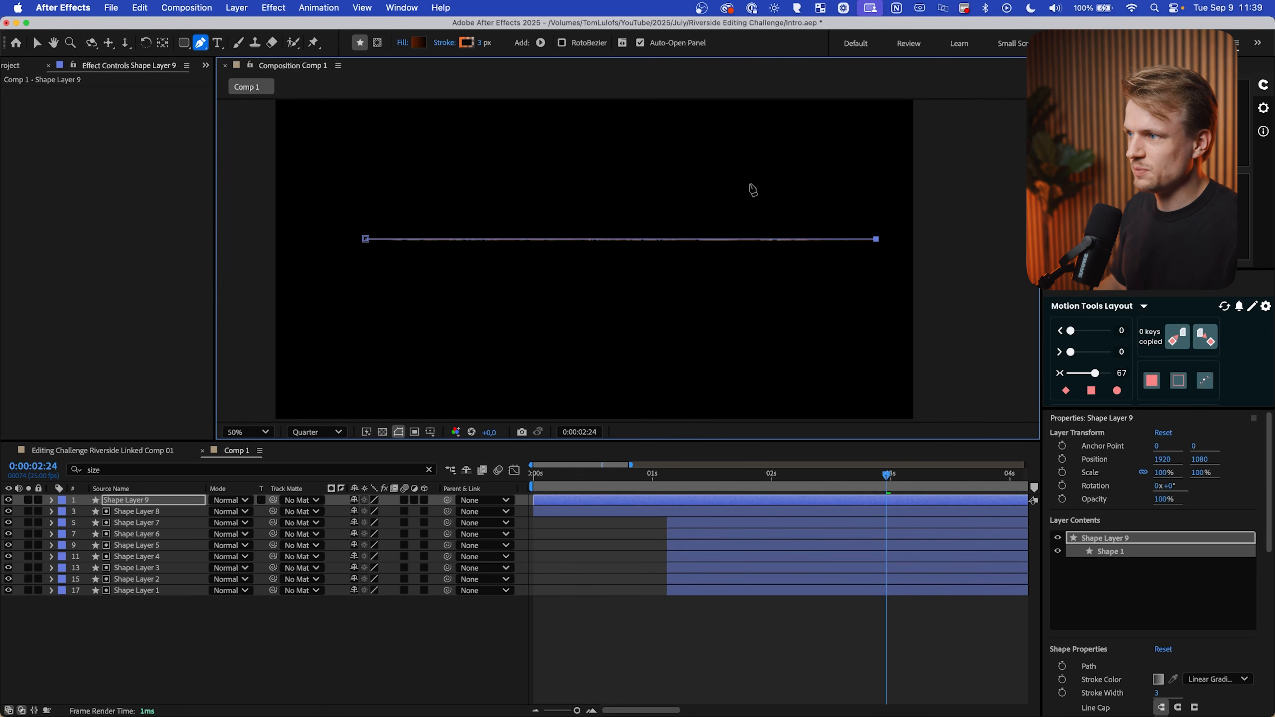
Set the line's fill to None and its stroke to solid white
click(403, 43)
click(567, 341)
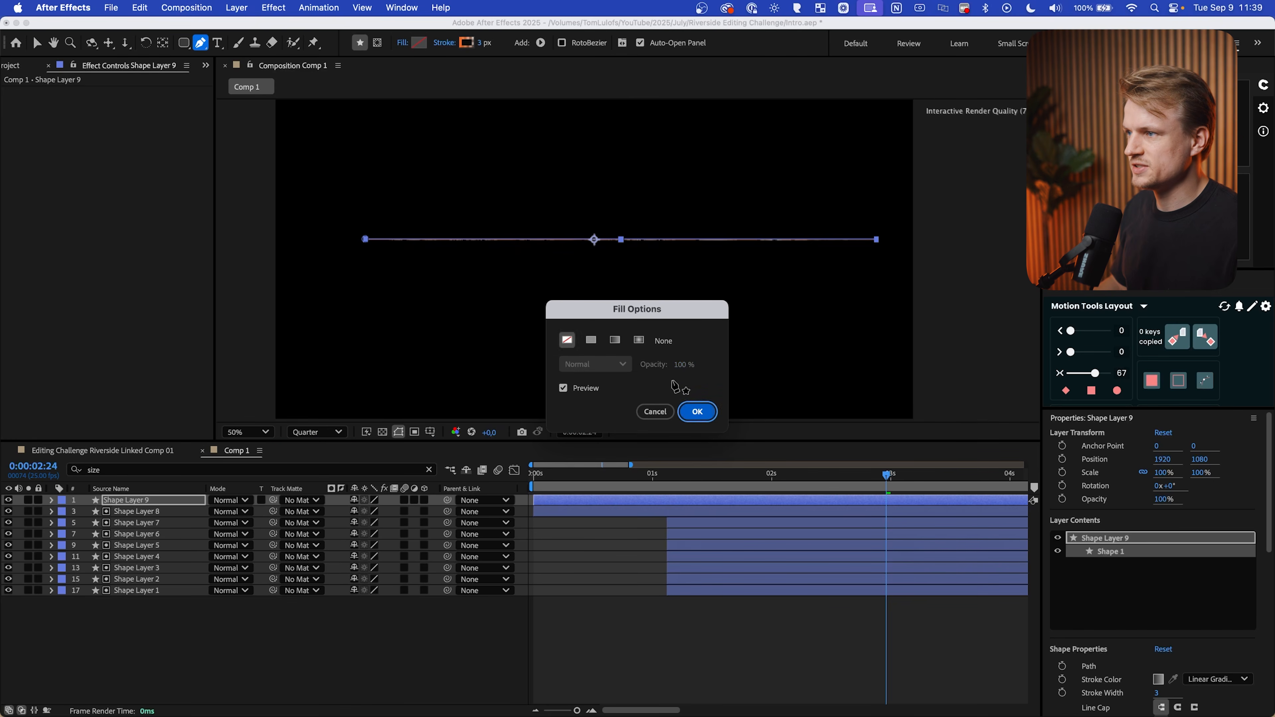
key(Return)
click(452, 47)
click(591, 340)
click(697, 412)
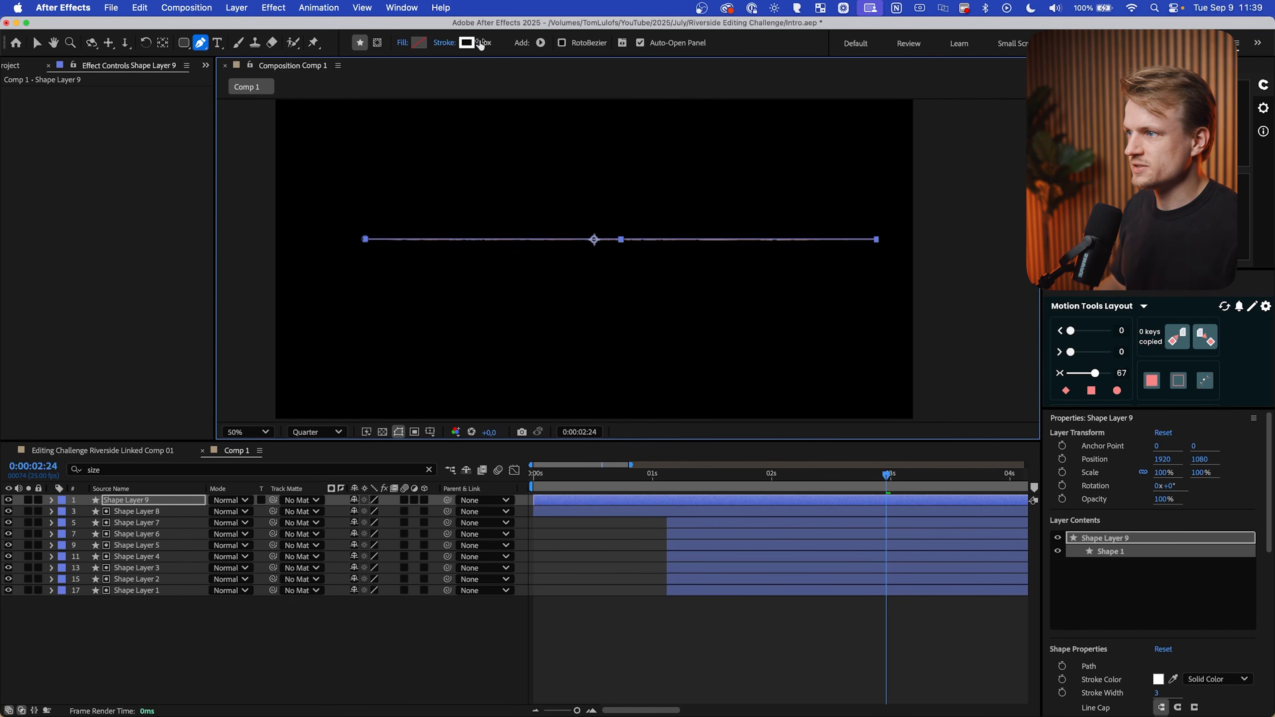
click(728, 628)
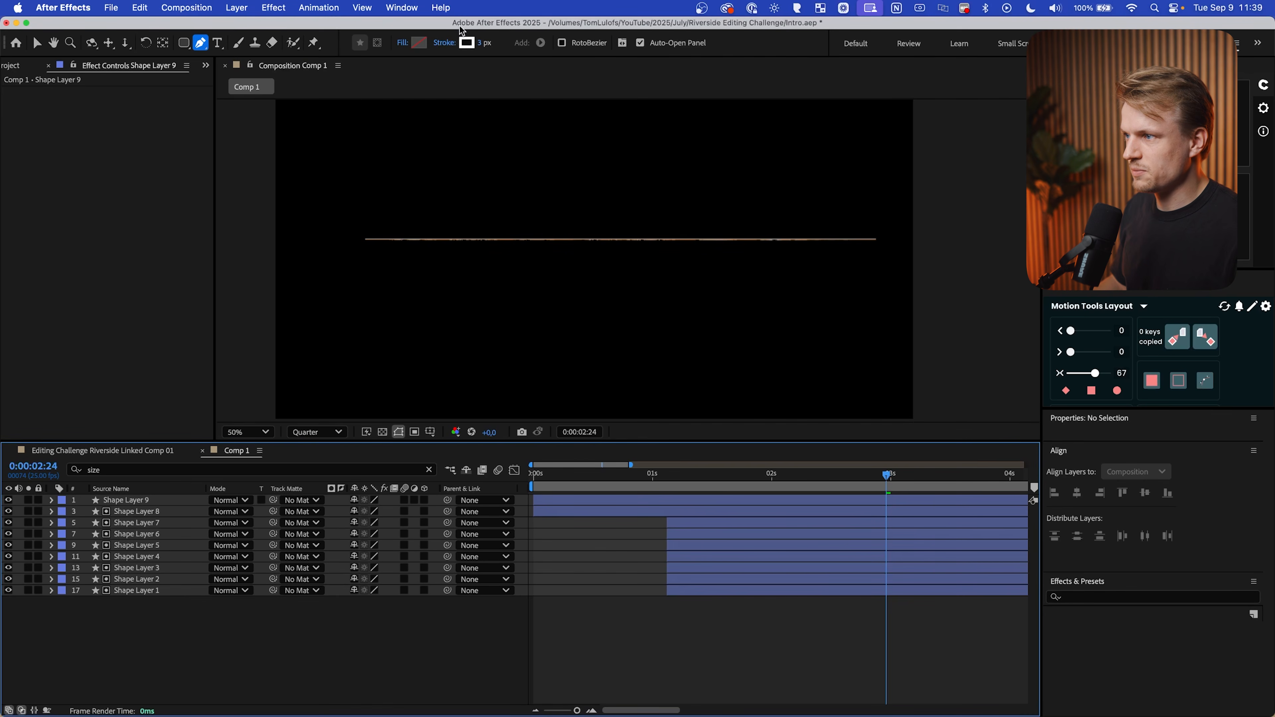
Set the stroke width of the line in Shape Layer 9 to 22 px
key(slash)
drag(484, 46, 510, 43)
click(128, 500)
key(comma)
click(166, 503)
click(167, 501)
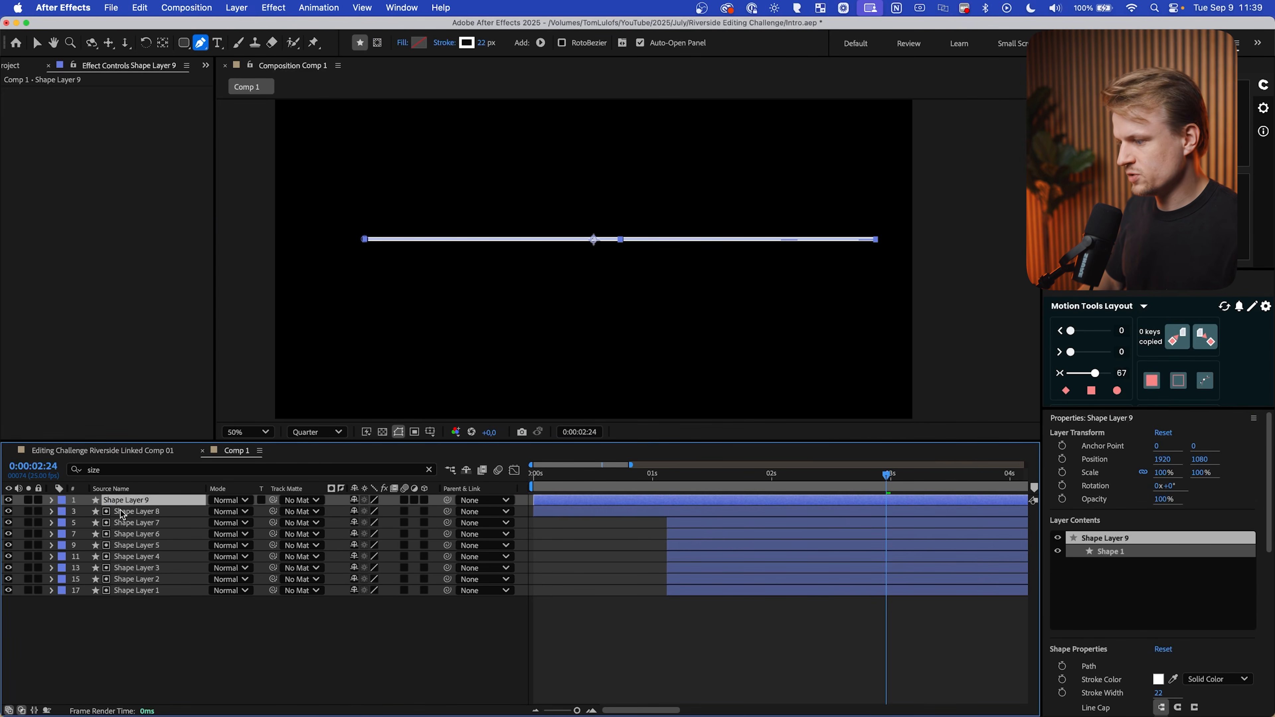
Add a 100% Opacity keyframe to Shape Layer 9 at 0:00:02:24 and preview the transition from 0:00:02:18
key(t)
click(87, 512)
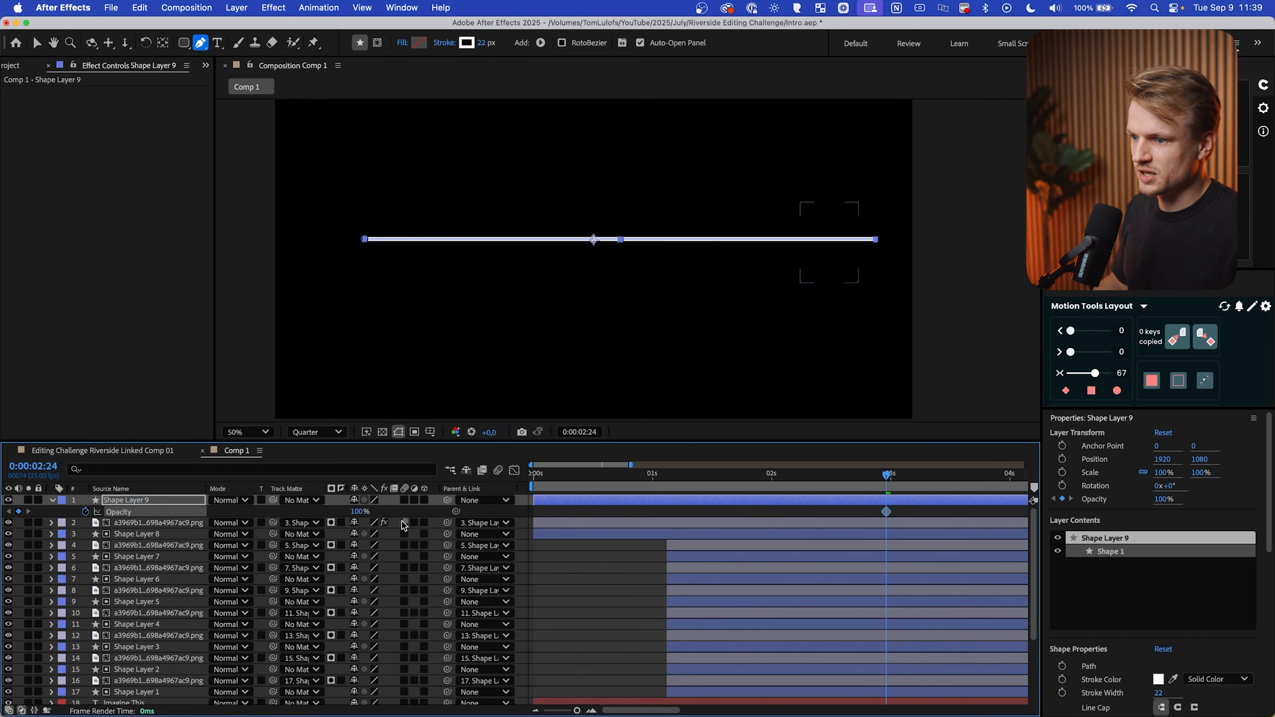
drag(885, 475, 857, 485)
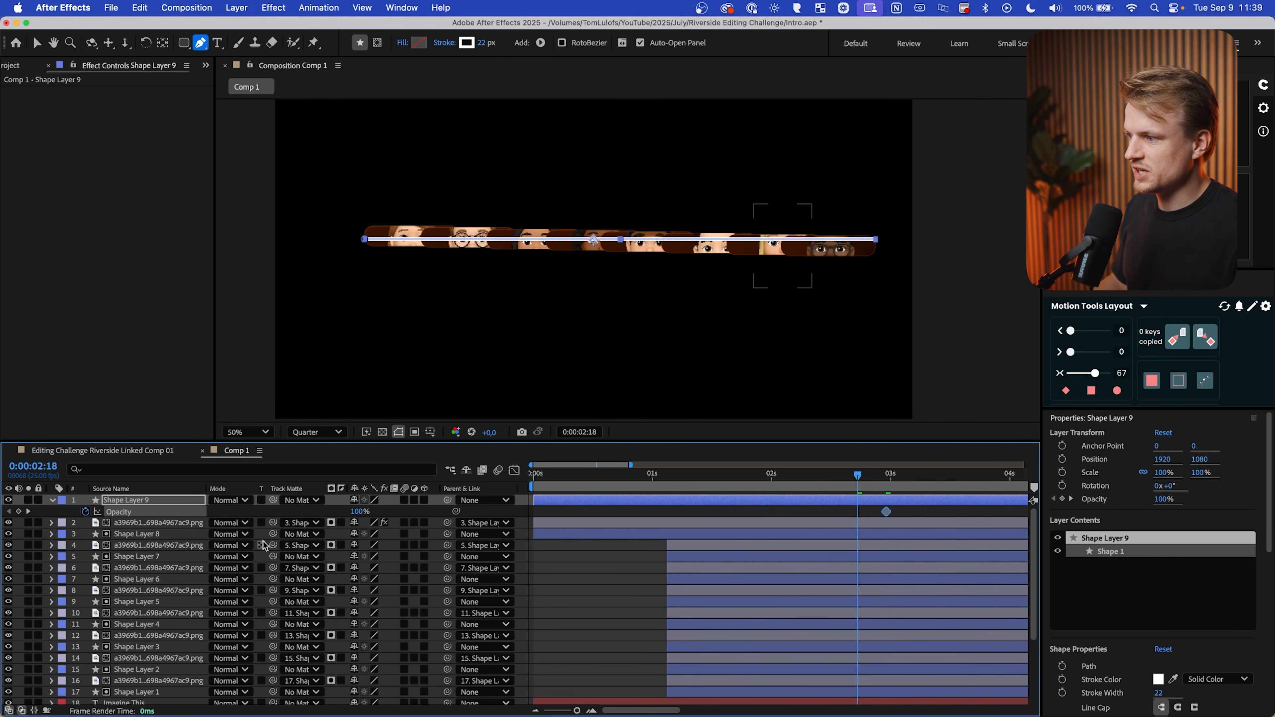
key(space)
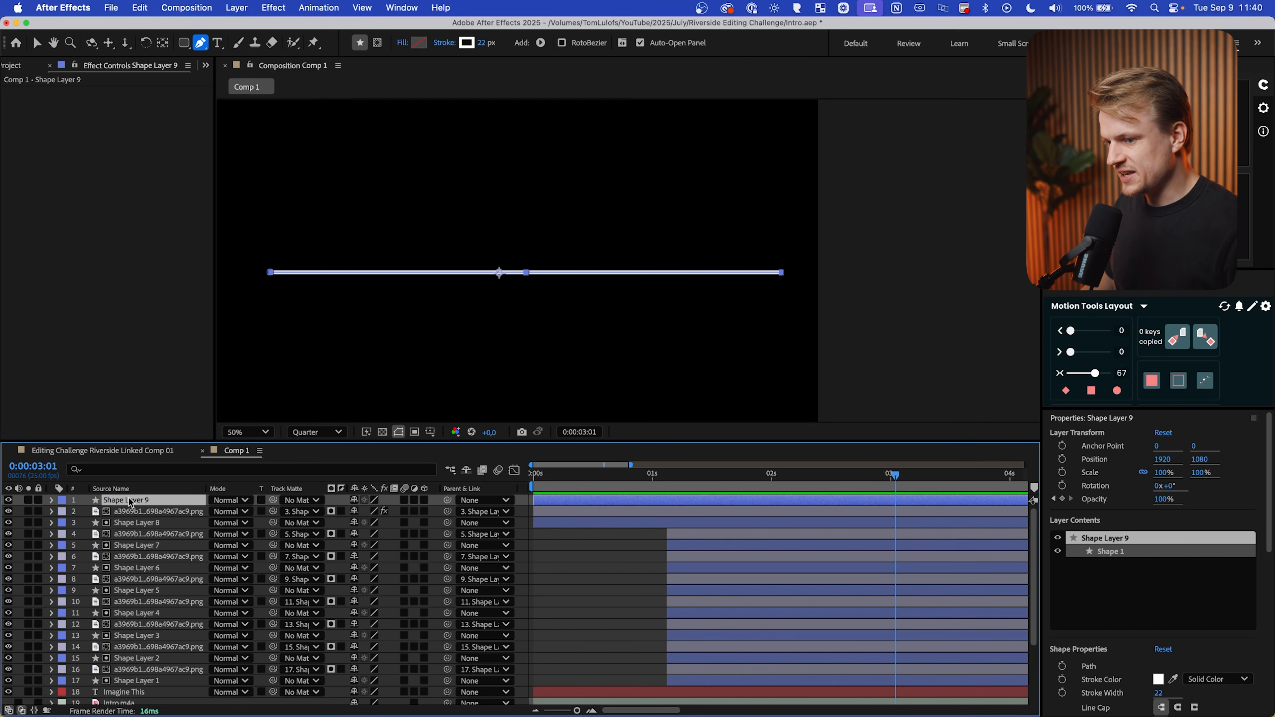
Apply the Deep Glow 2 effect to the line layer and set its Exposure to 0.05
key(ctrl+space)
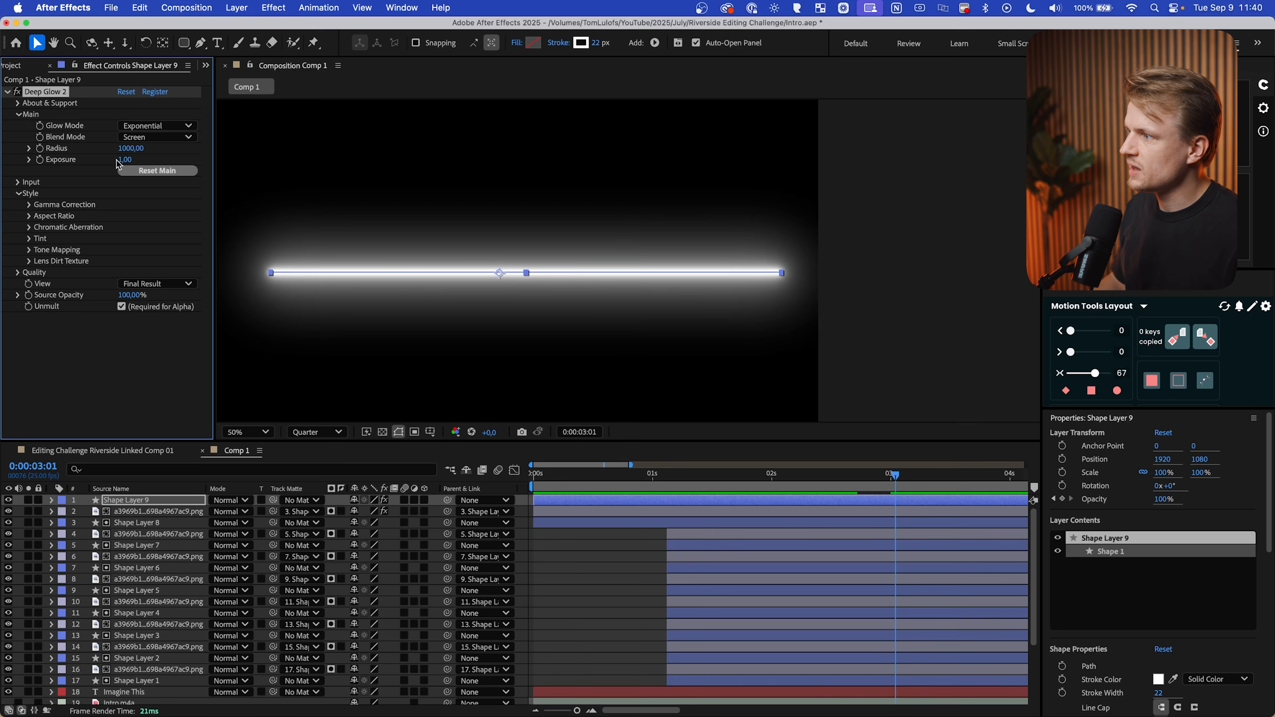
click(125, 160)
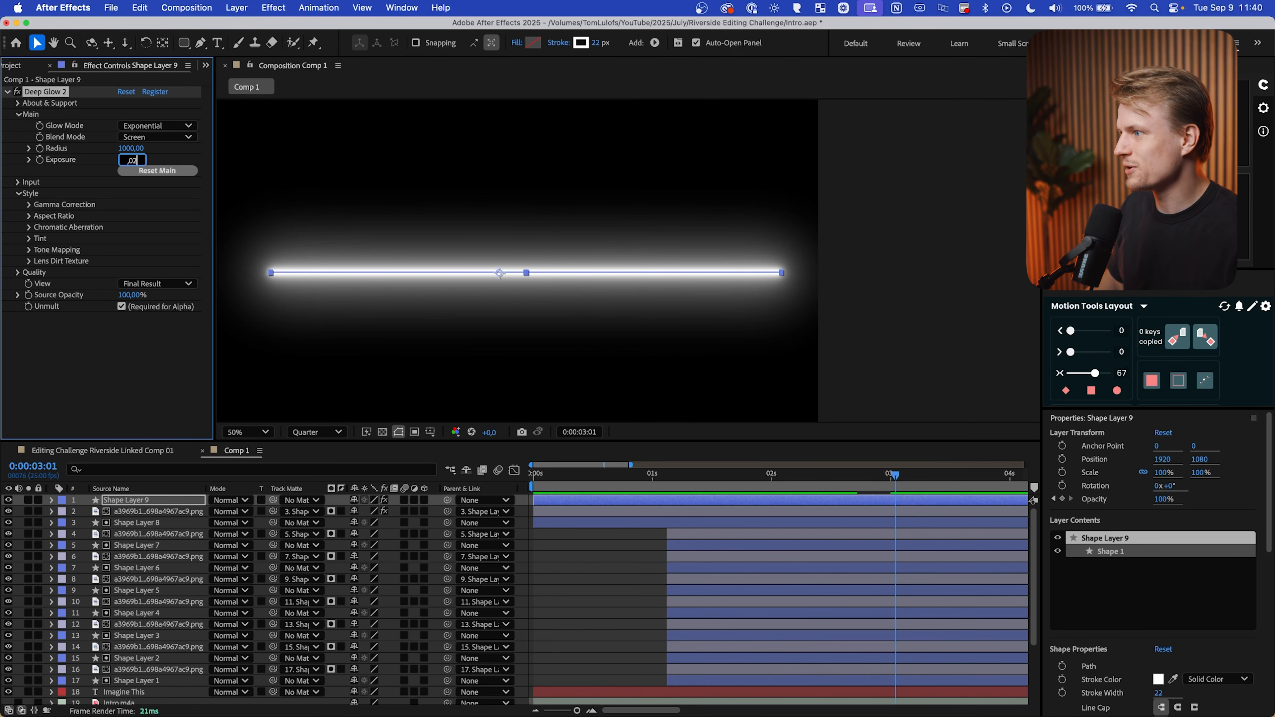
key(Return)
text(.05)
key(Return)
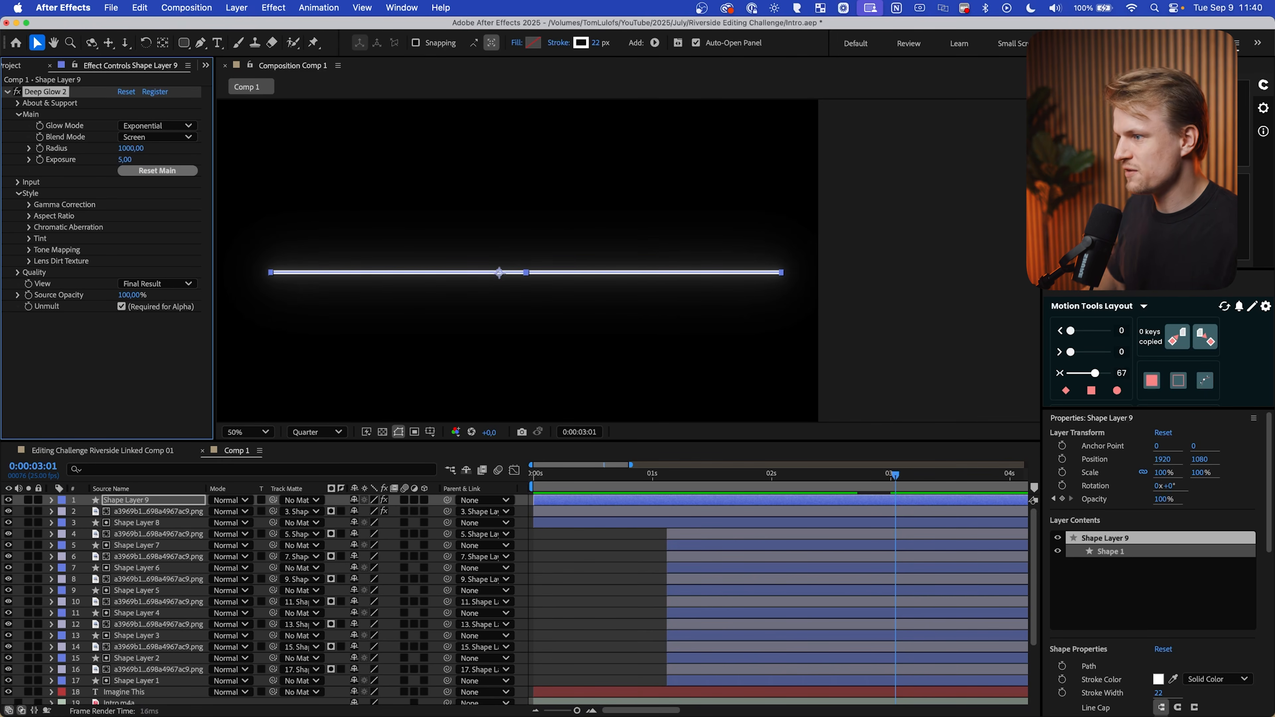
click(623, 632)
drag(537, 281, 632, 324)
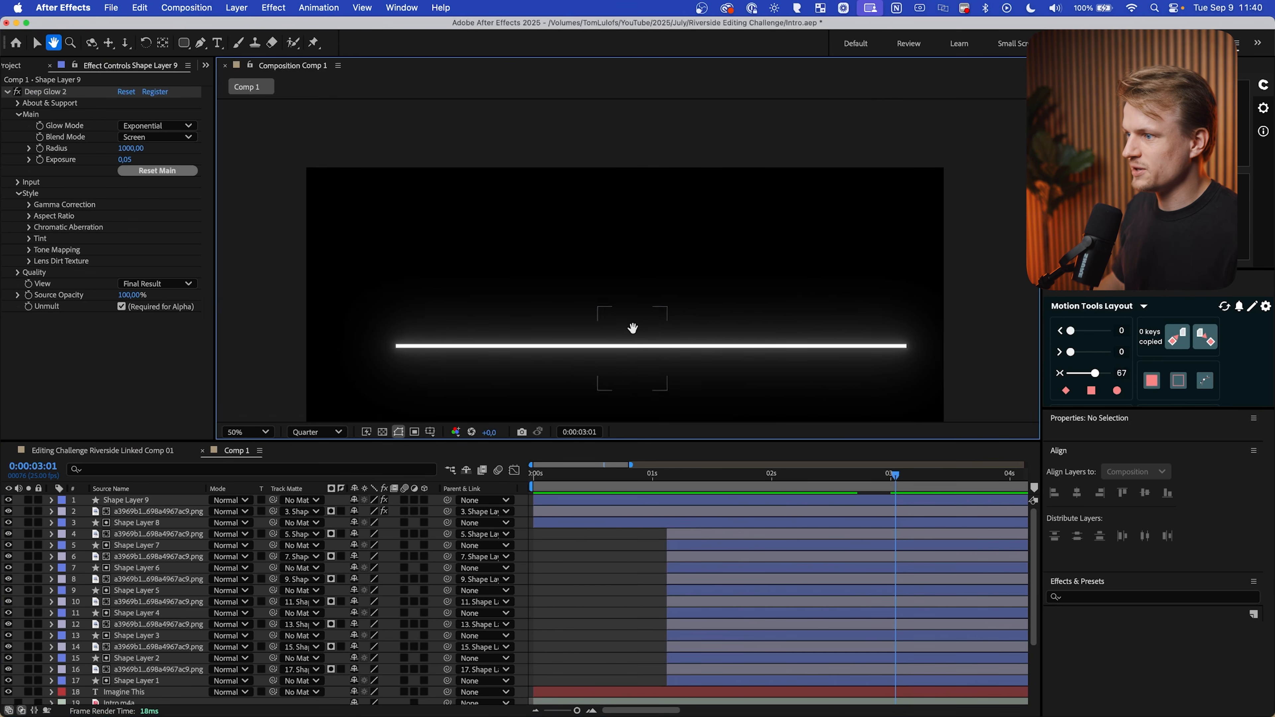
Add a text layer reading "$1000" above the start of the glowing line
click(219, 42)
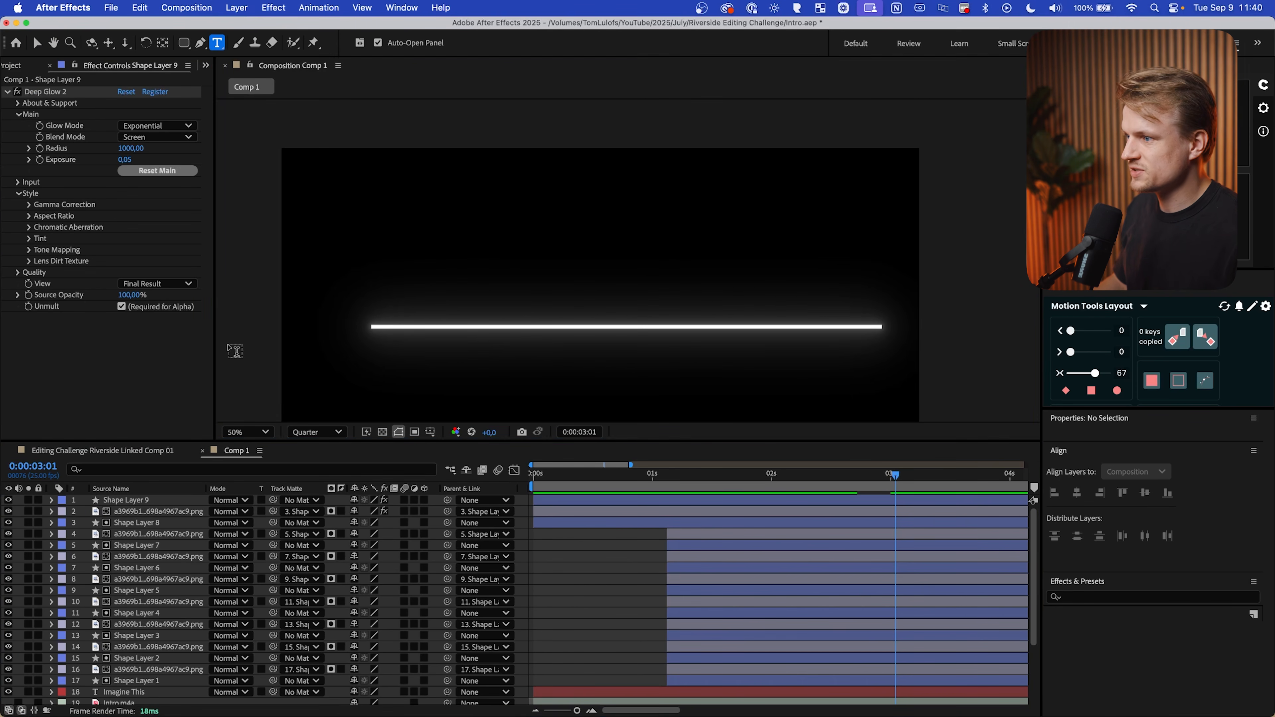
click(391, 275)
text($1000)
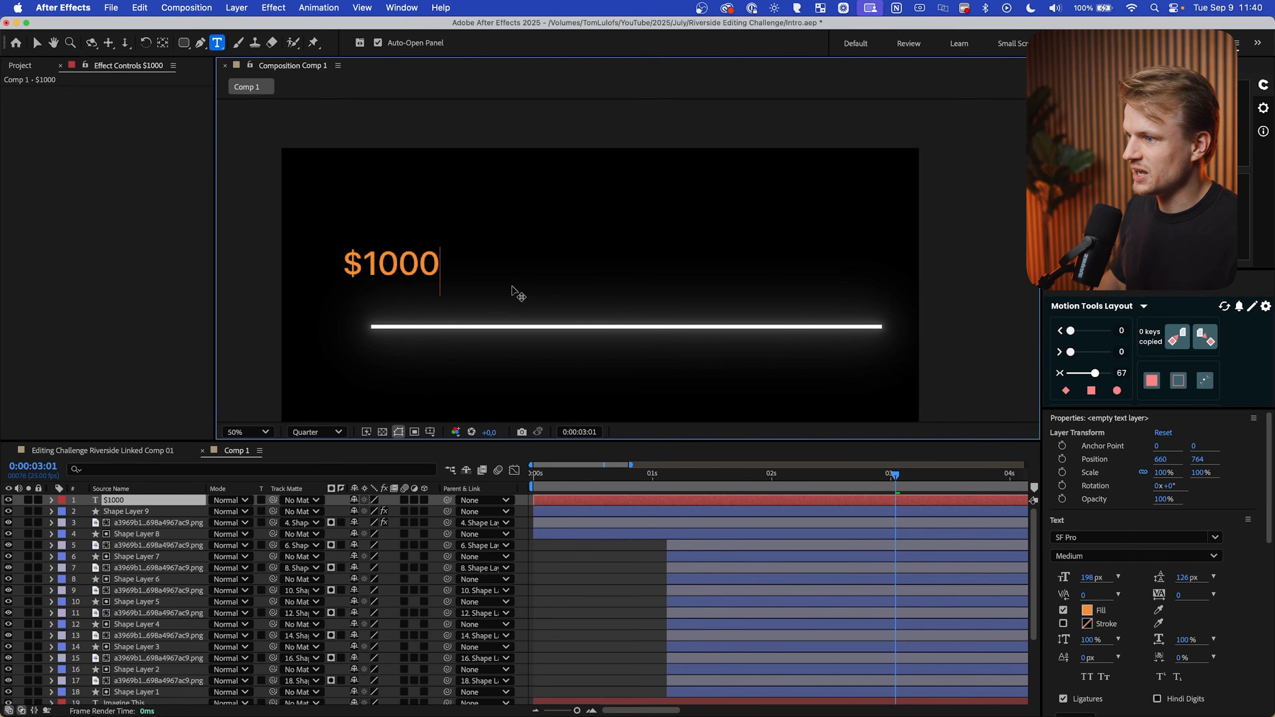
Change the fill colour of the $1000 text to white (FFFFFF)
key(super+a)
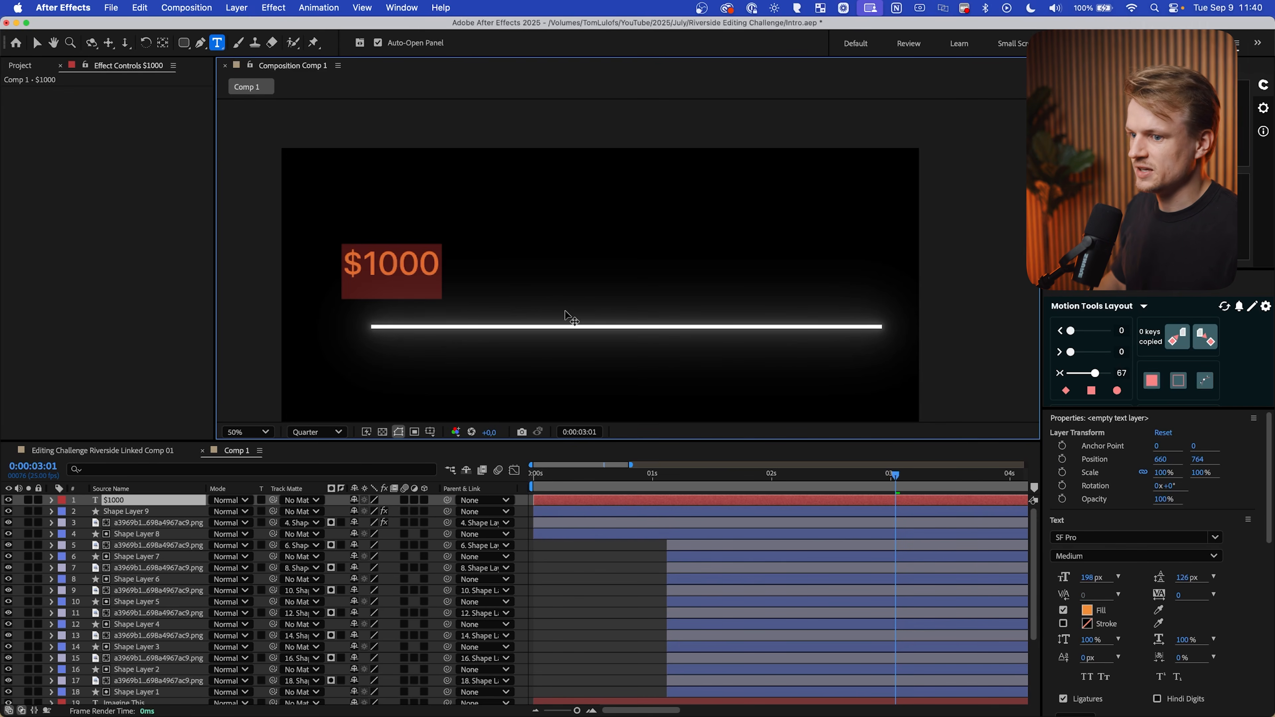
click(1087, 609)
click(574, 344)
drag(573, 344, 384, 221)
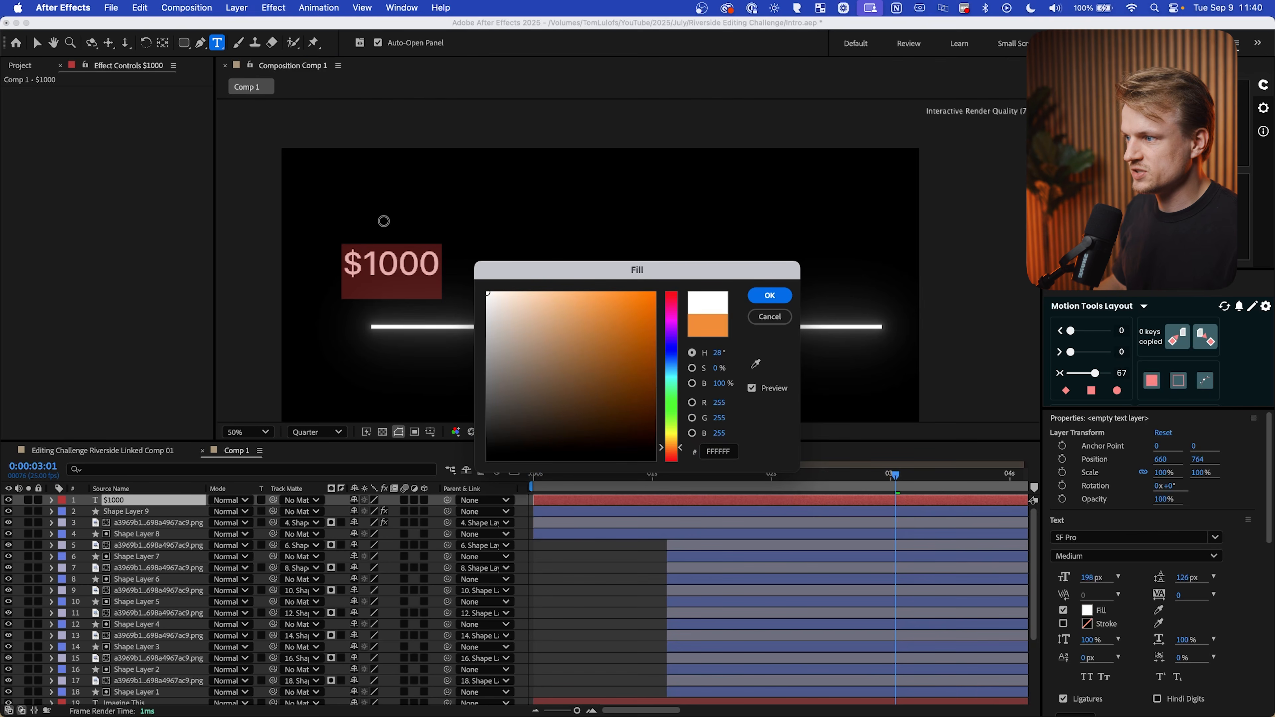
click(776, 303)
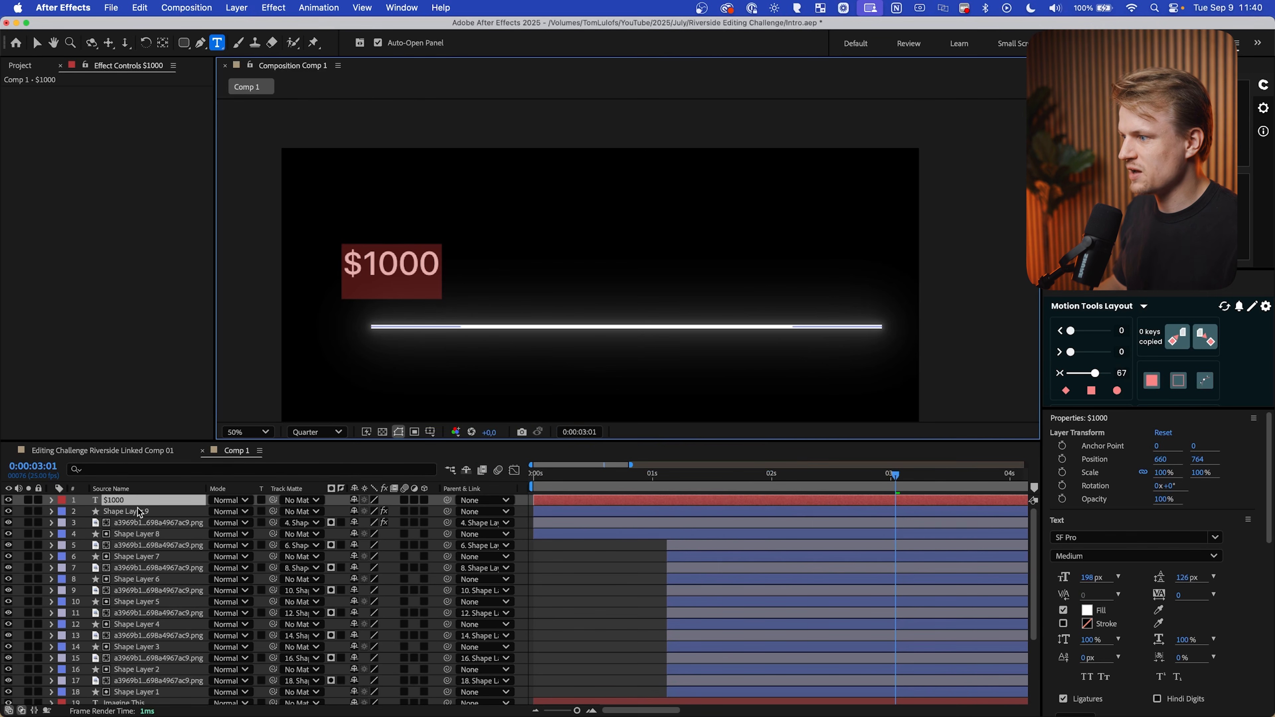
Add a Gradient Overlay layer style to the $1000 layer, turn Reverse on and set its Opacity to 28%
right_click(148, 500)
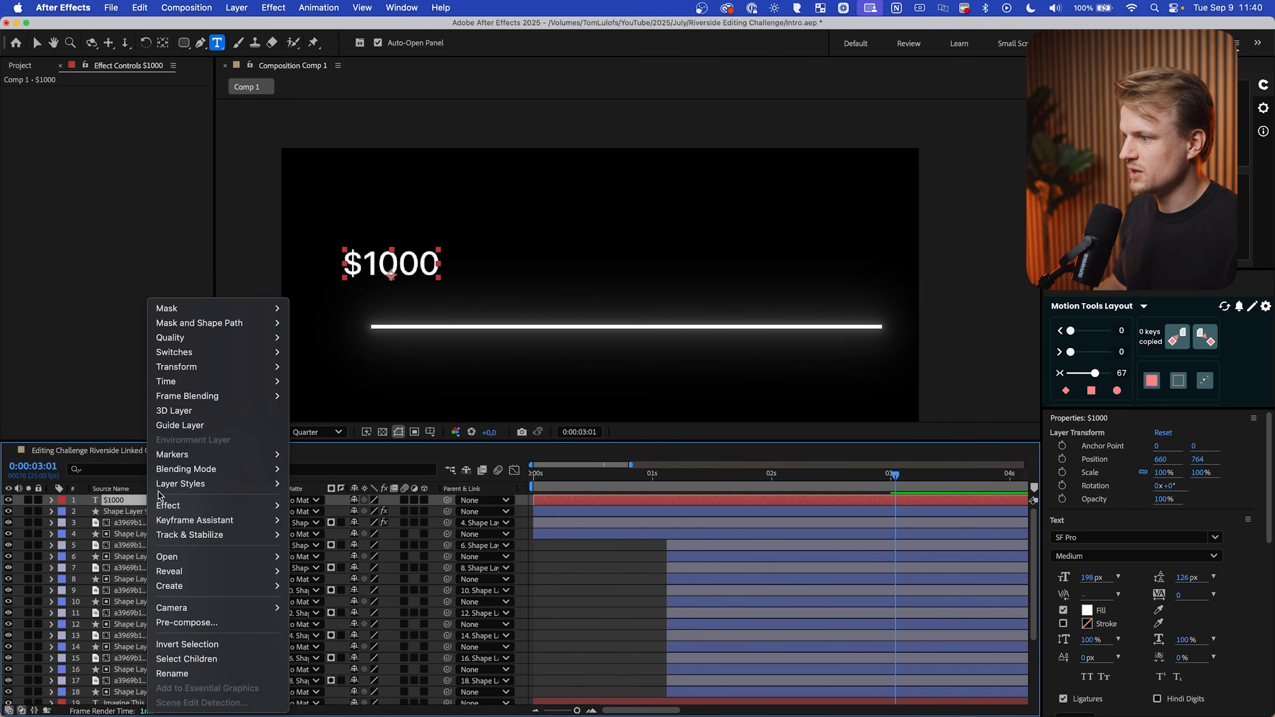
mouse_move(220, 485)
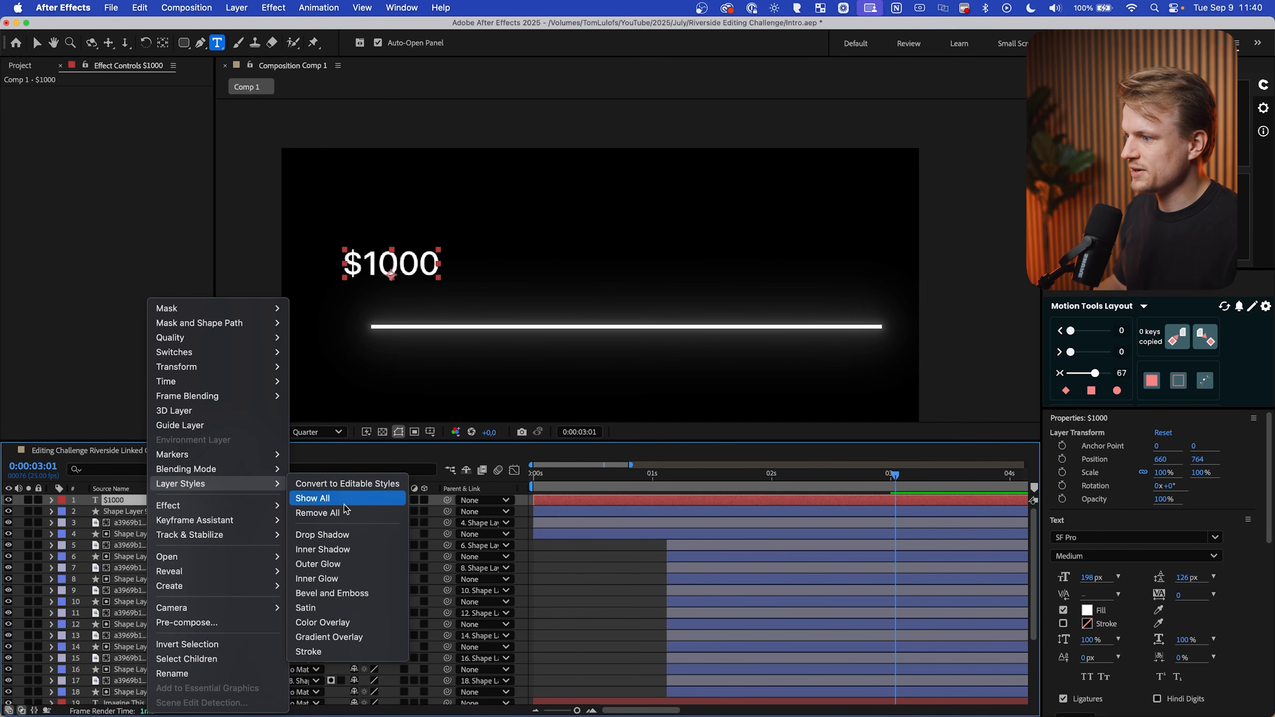
click(331, 637)
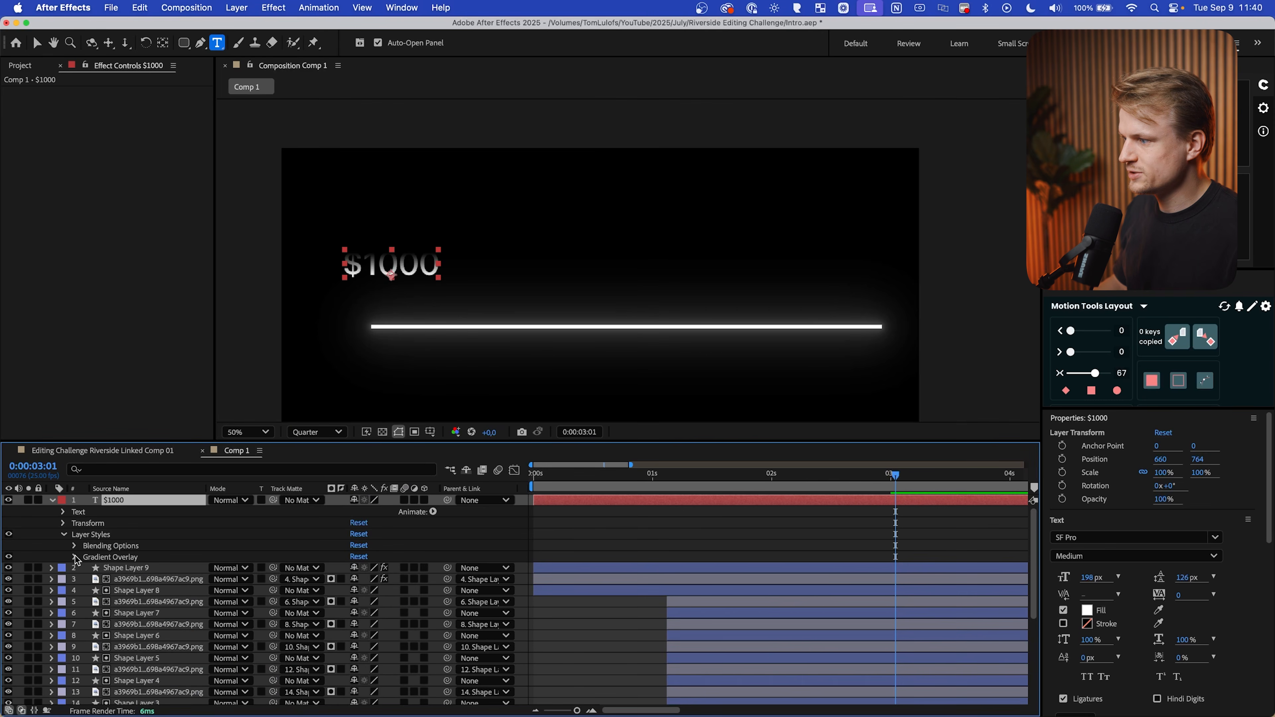
click(75, 557)
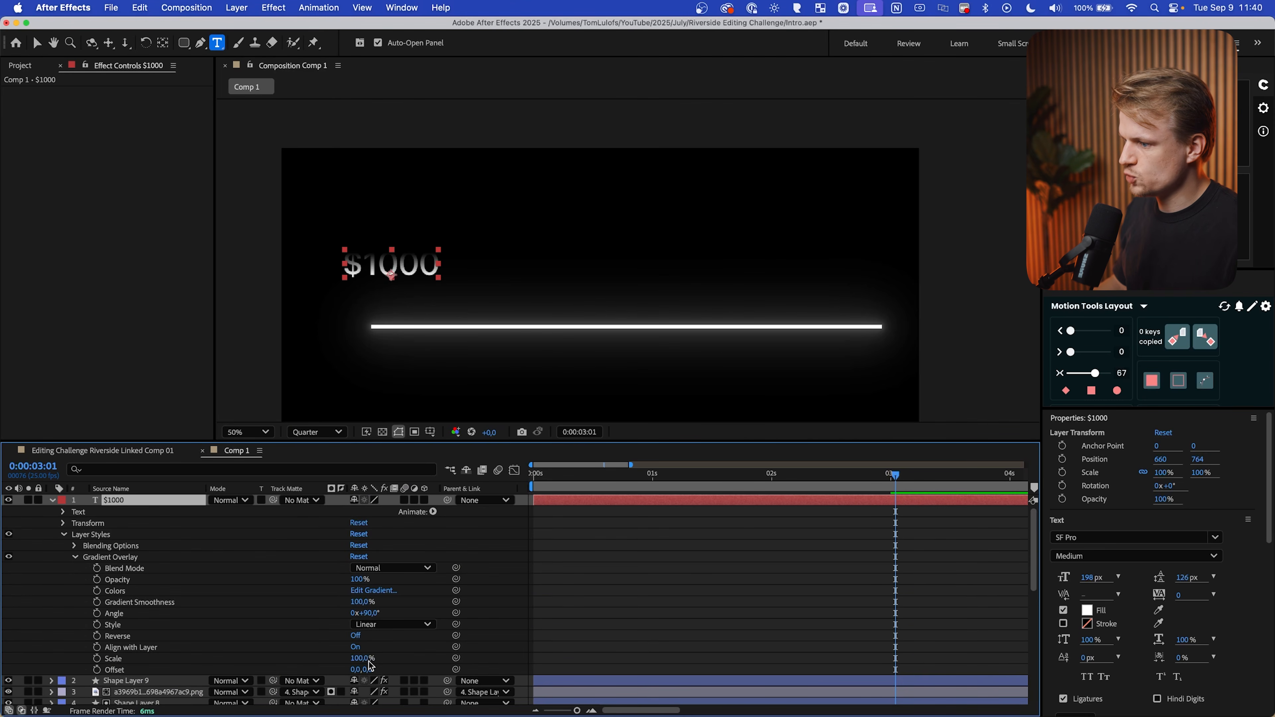
click(355, 636)
drag(357, 579, 286, 580)
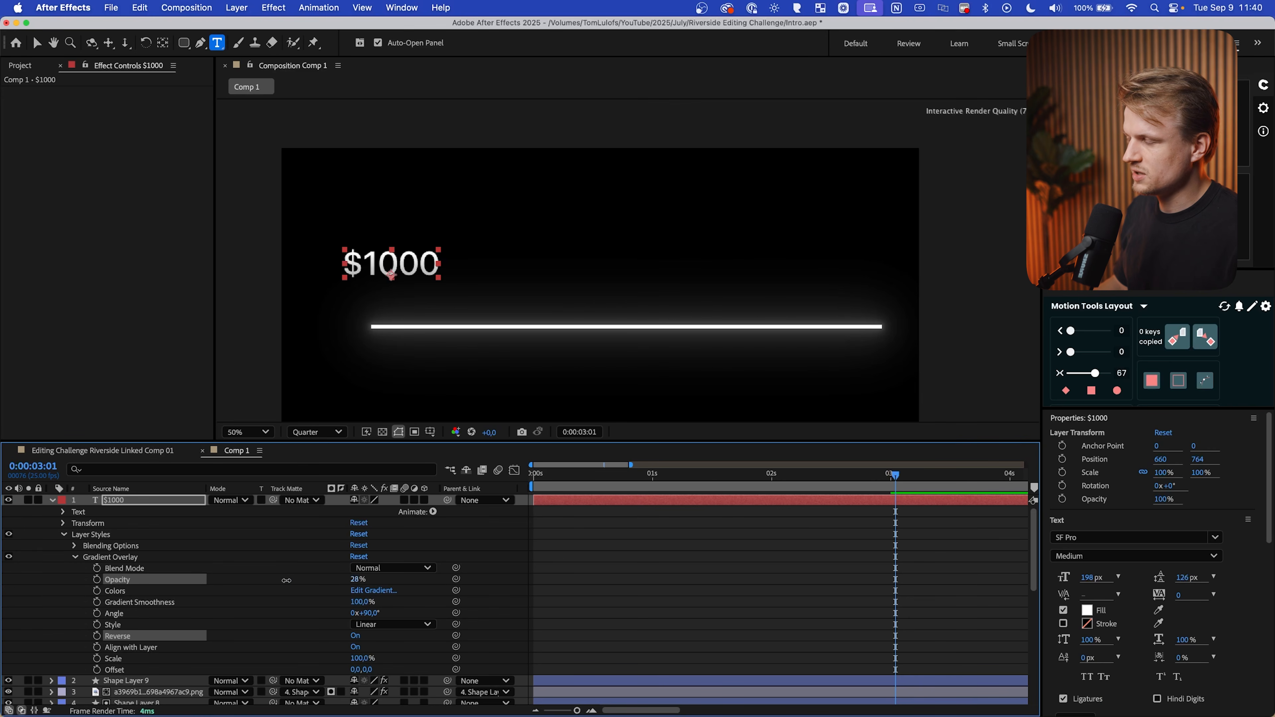
Move the $1000 text to about 848, 944, just above the start of the glowing line
click(38, 42)
drag(359, 250, 390, 280)
click(433, 513)
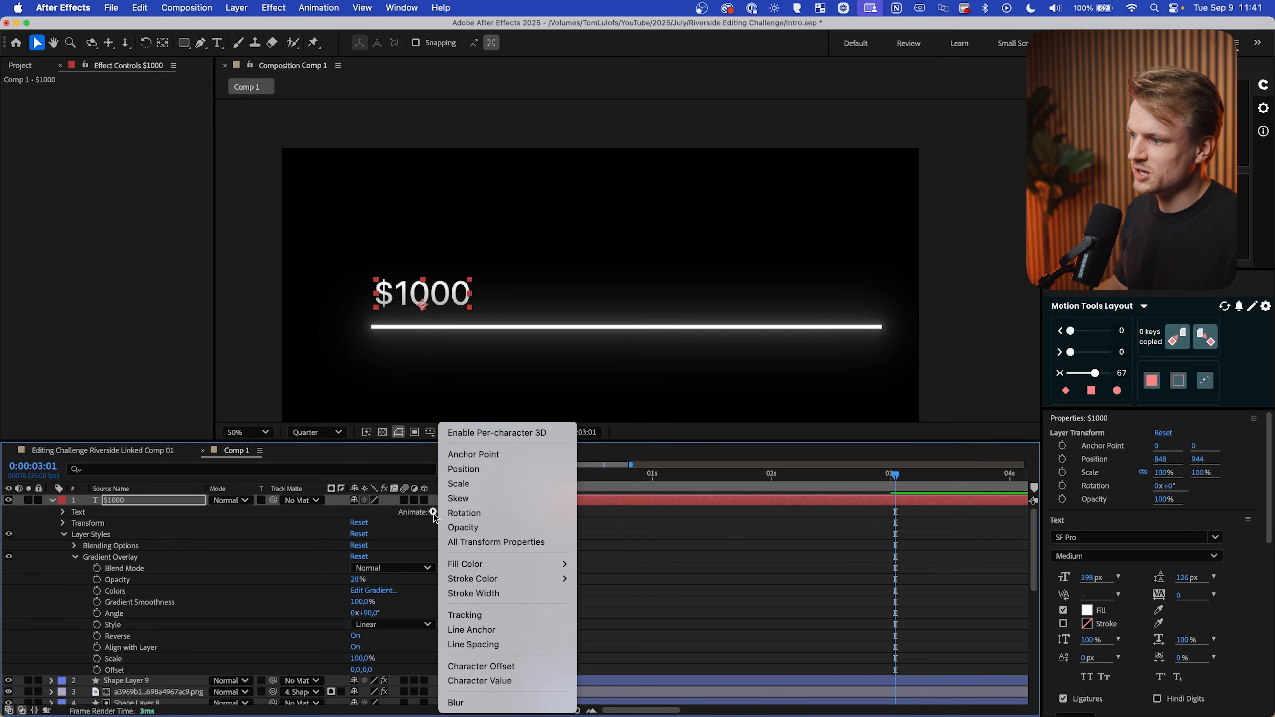
click(148, 602)
Select Animator 1 inside the Imagine This text layer and bring up the animation presets
scroll(156, 606, down, 8)
click(152, 613)
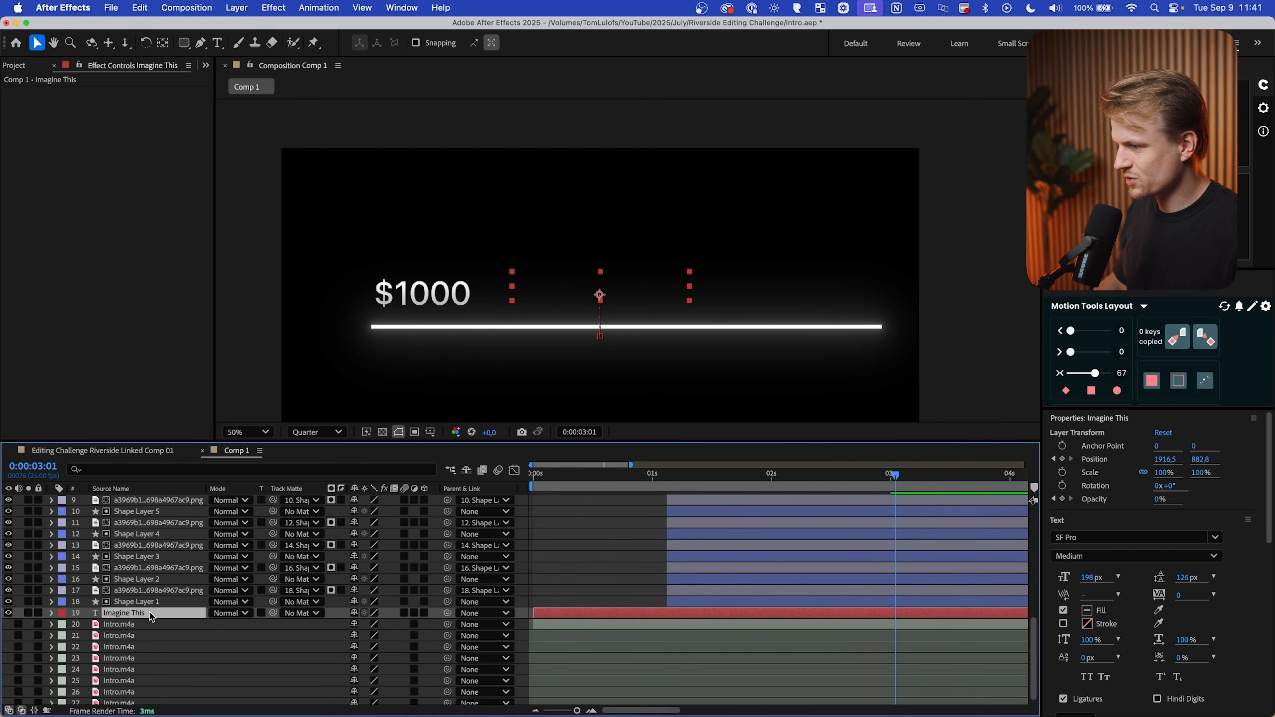
click(51, 613)
click(64, 625)
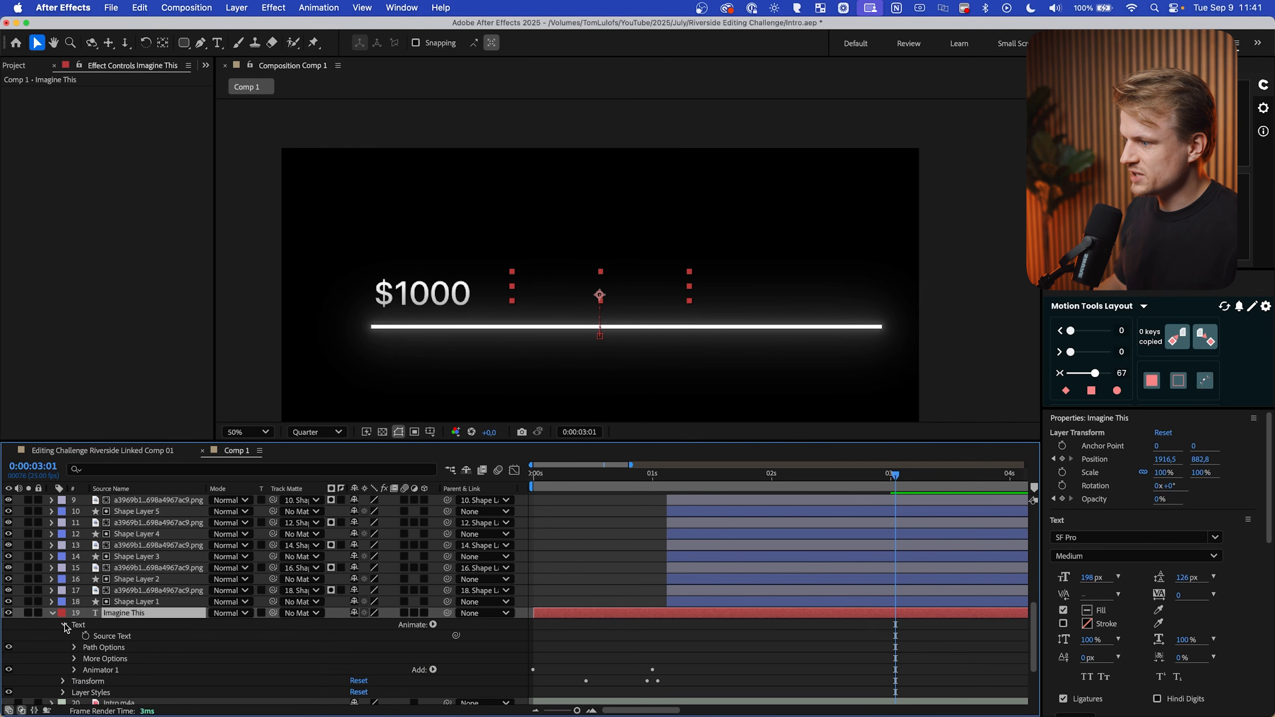
click(105, 662)
click(105, 669)
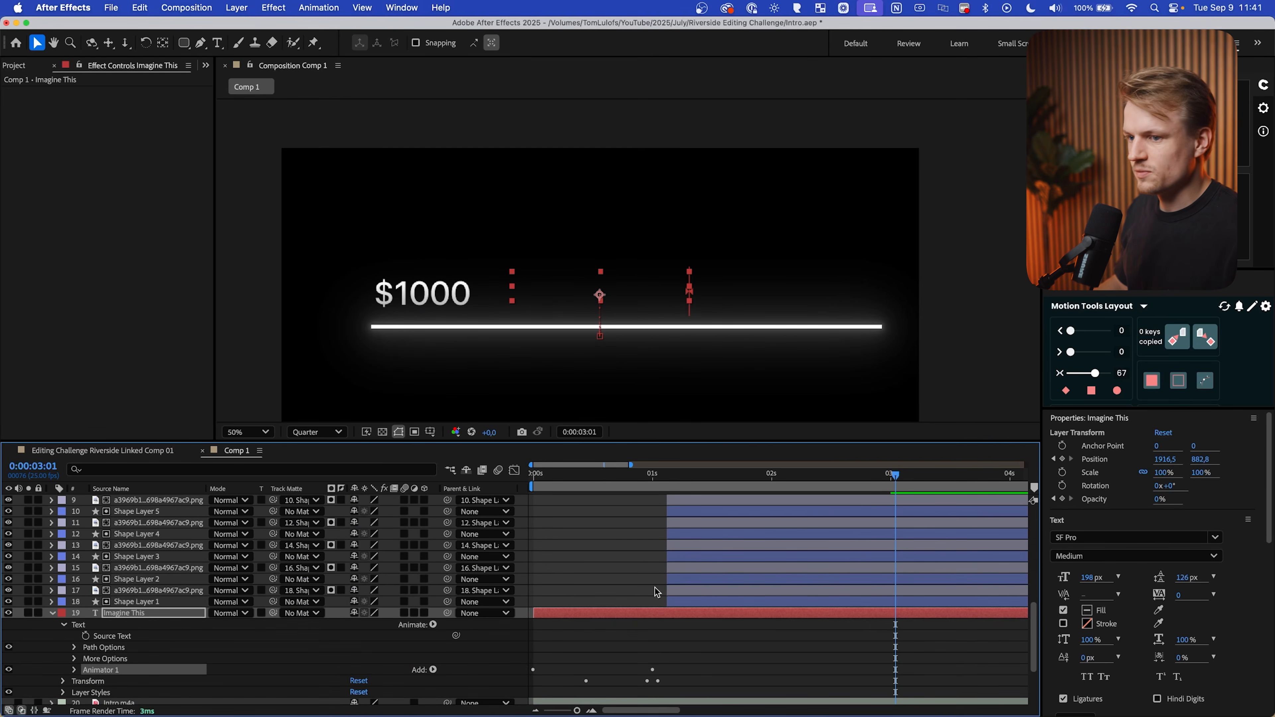
click(1079, 418)
click(1082, 566)
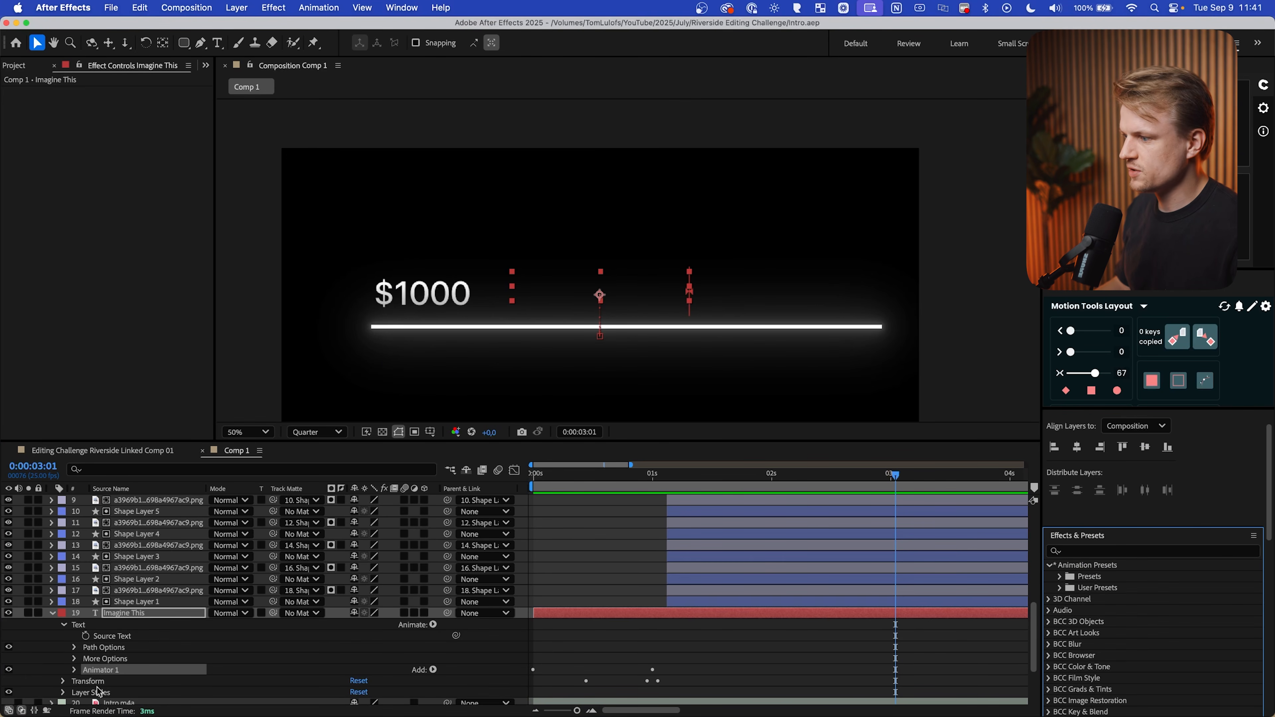
Apply the CharacterUp user preset to the $1000 layer at 0:00:03:01 and preview the text reveal
scroll(129, 577, up, 8)
click(120, 503)
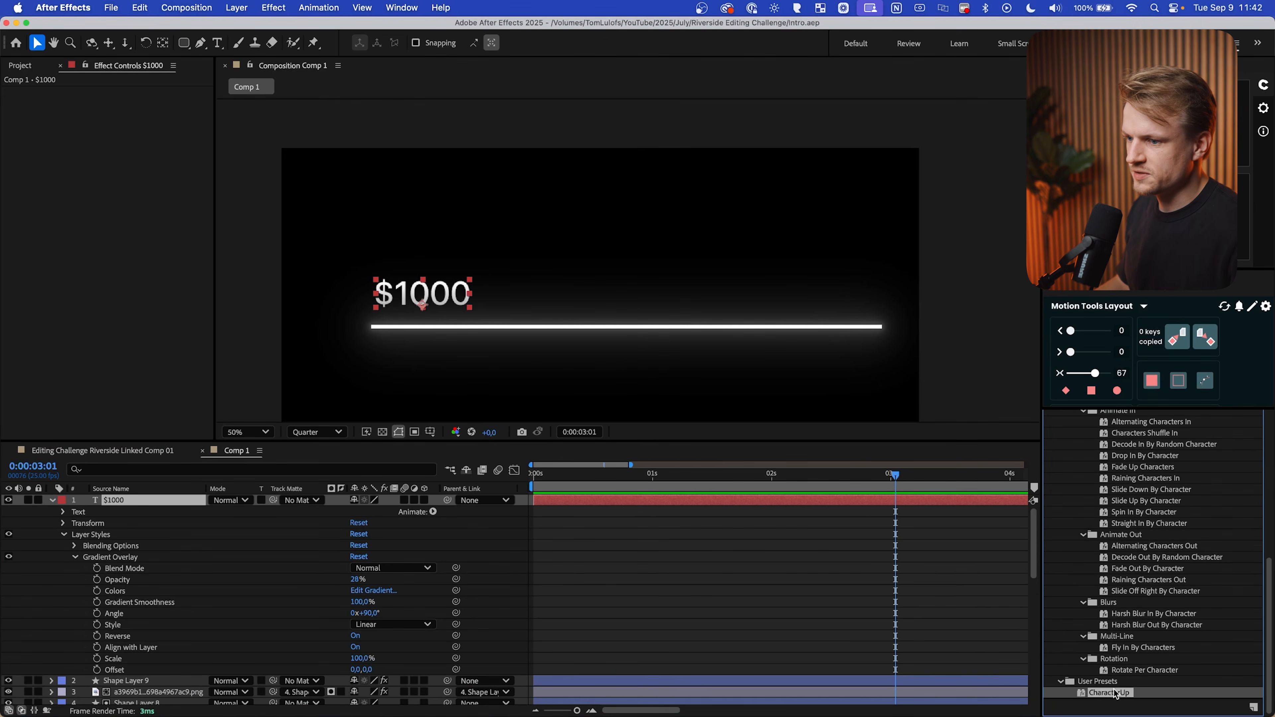
drag(1109, 692, 834, 503)
mouse_move(896, 477)
mouse_down()
mouse_move(949, 485)
mouse_move(878, 484)
mouse_up()
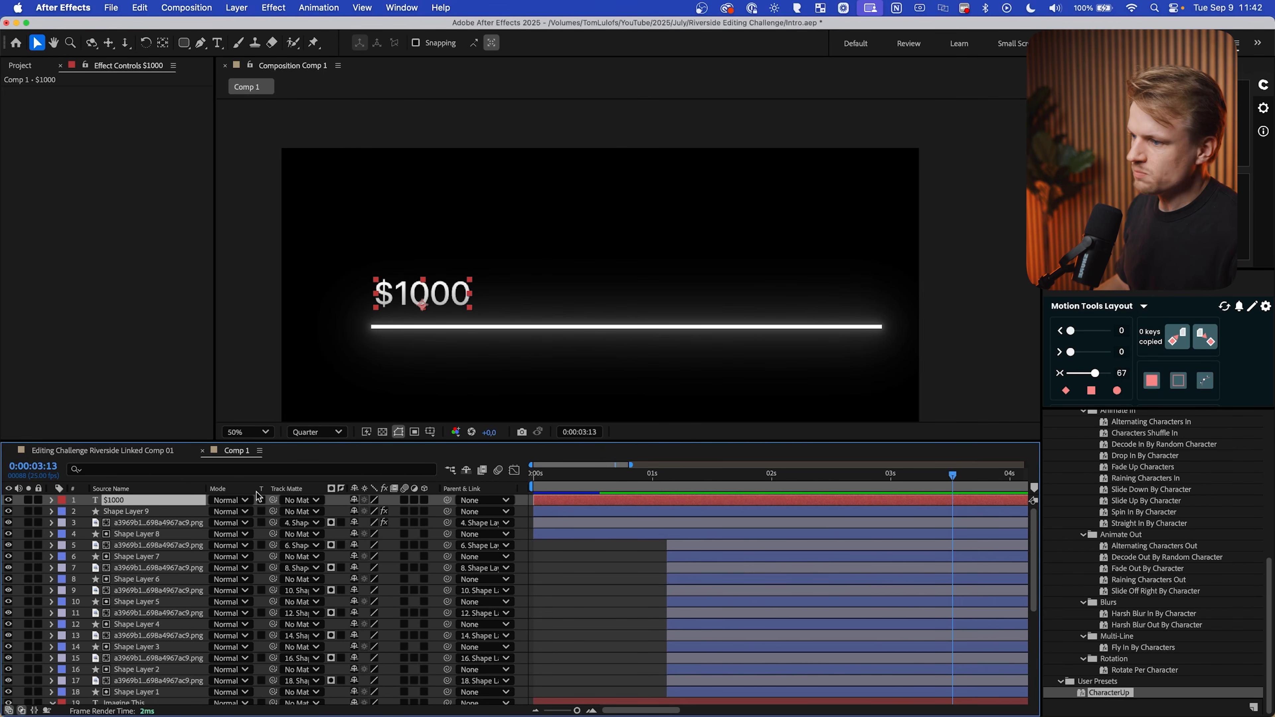
drag(580, 480, 996, 474)
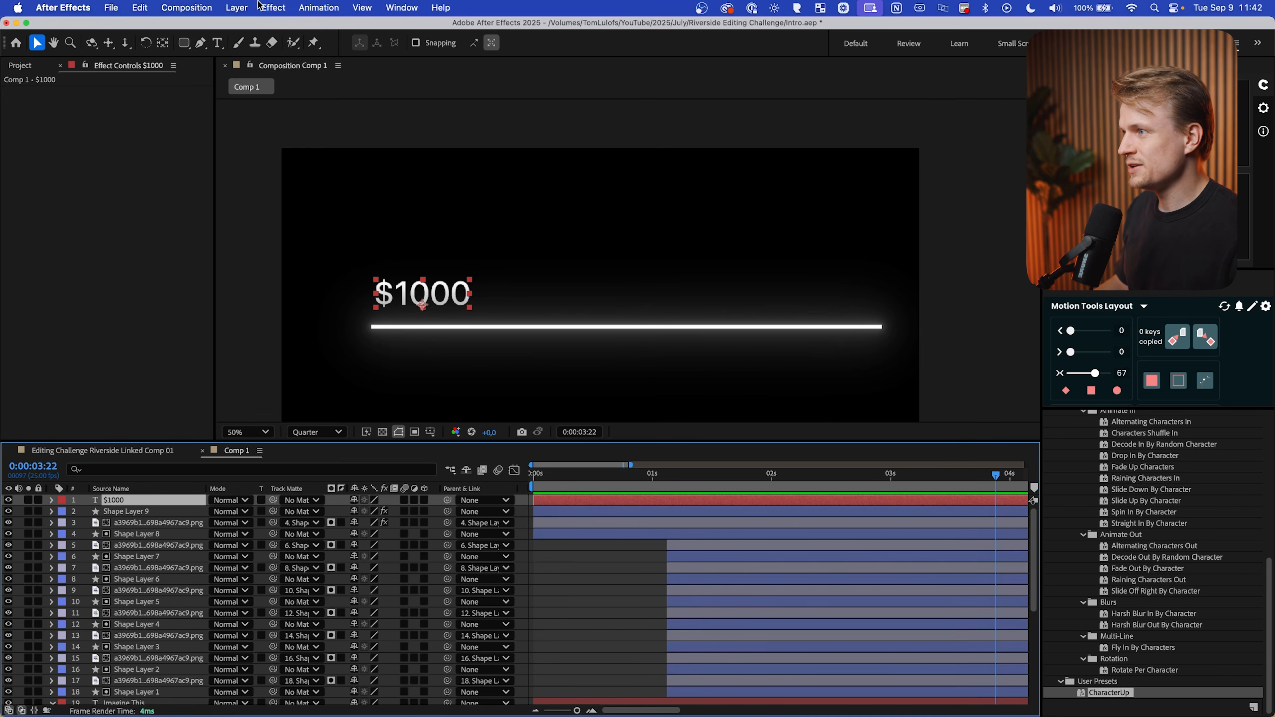
Create a null object and parent the $1000 text, all shape layers and the Imagine This layer to it
click(241, 5)
mouse_move(248, 28)
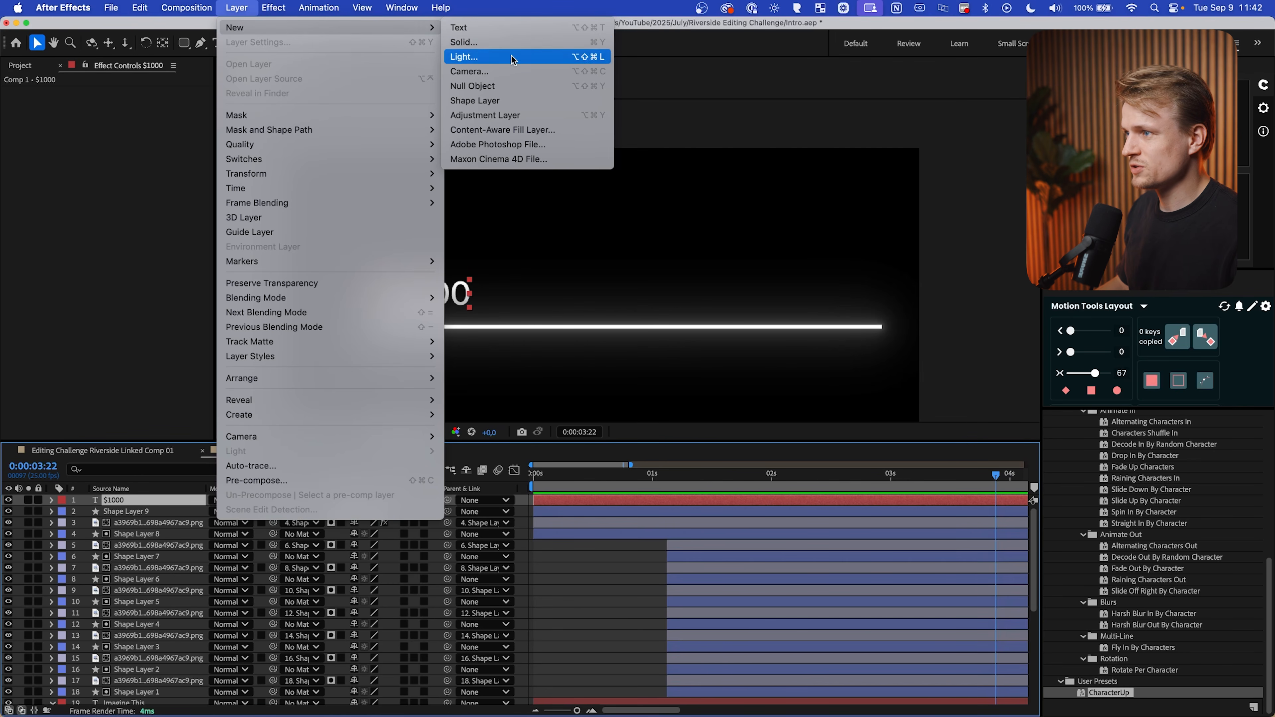
click(488, 90)
click(135, 512)
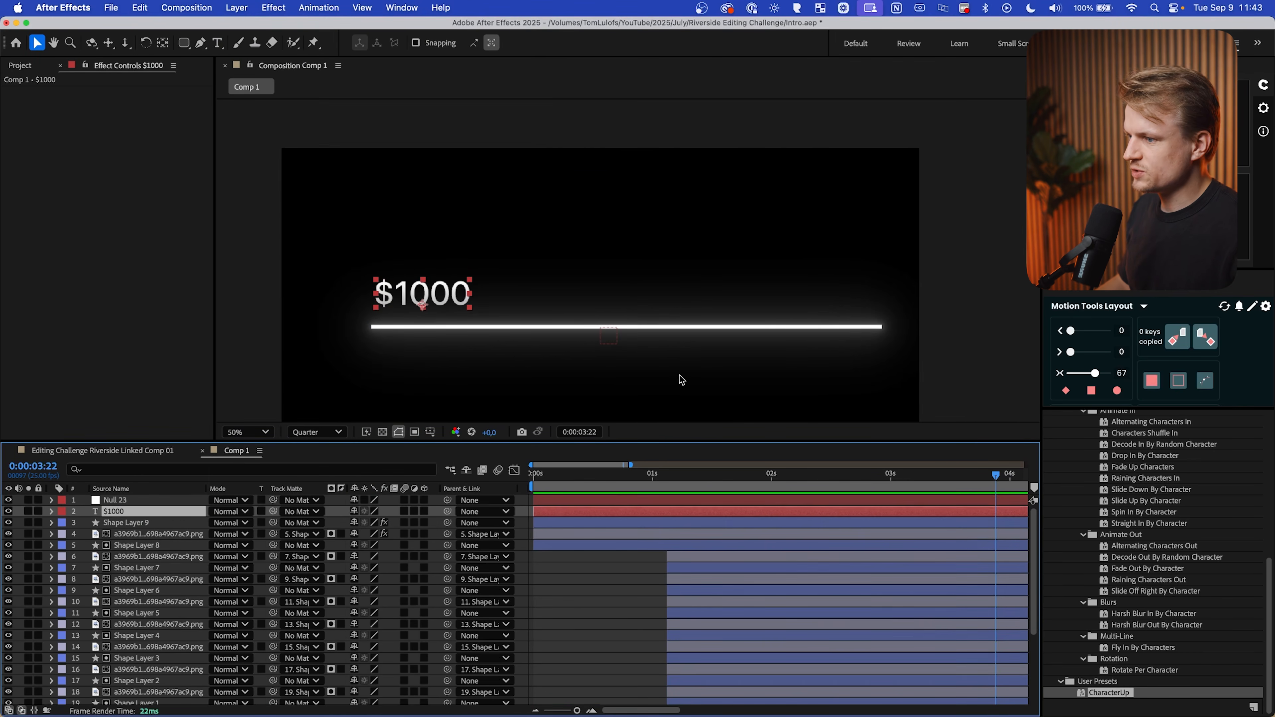
shift+click(148, 523)
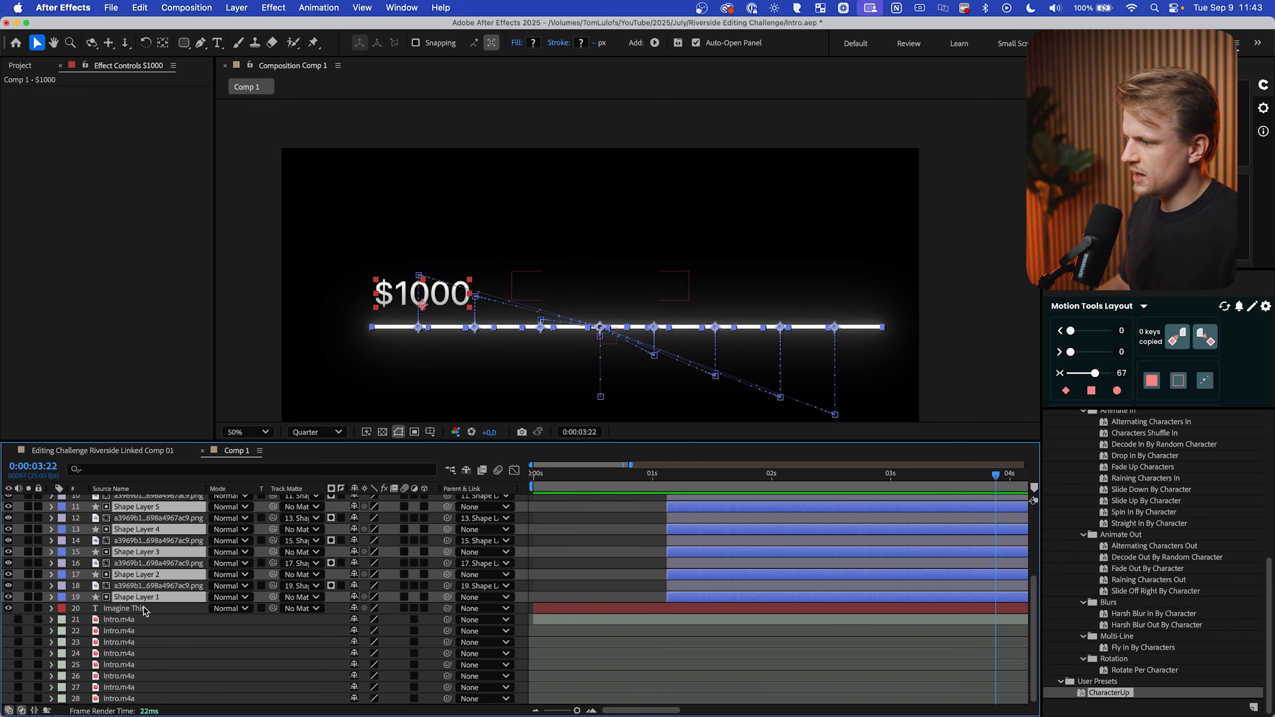
super+click(143, 609)
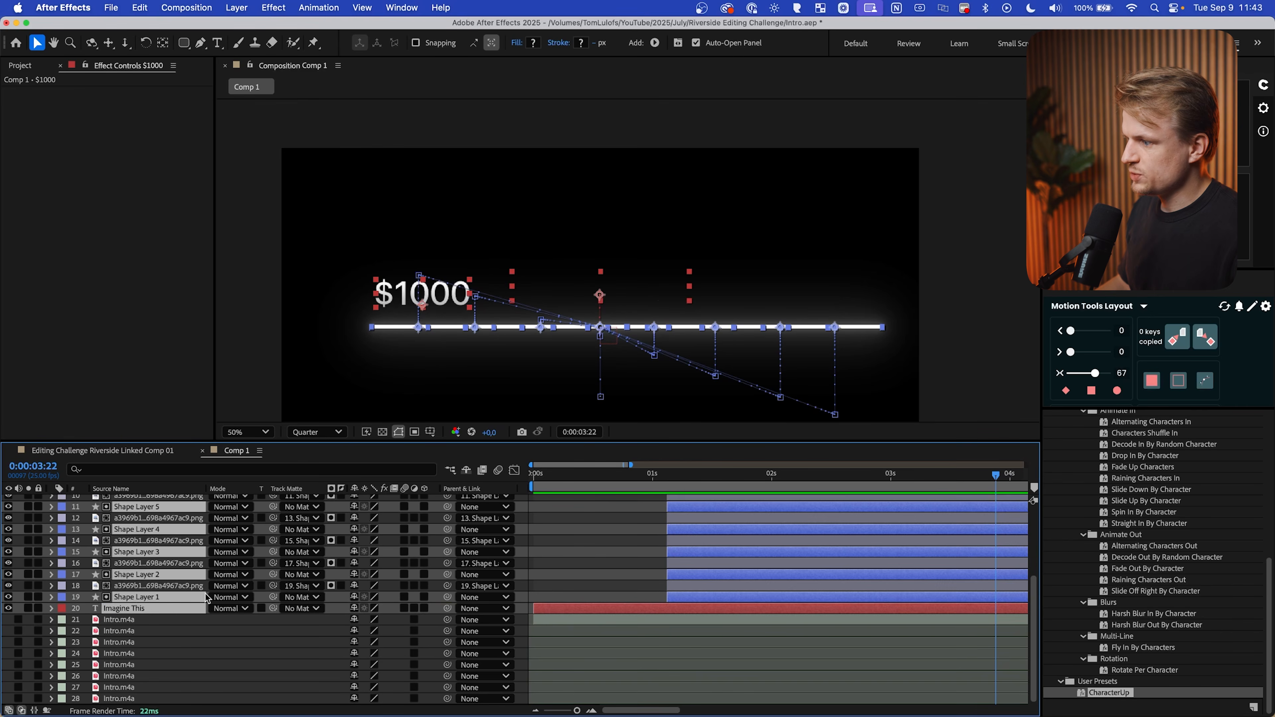
scroll(153, 602, up, 3)
scroll(126, 605, up, 3)
drag(447, 522, 131, 500)
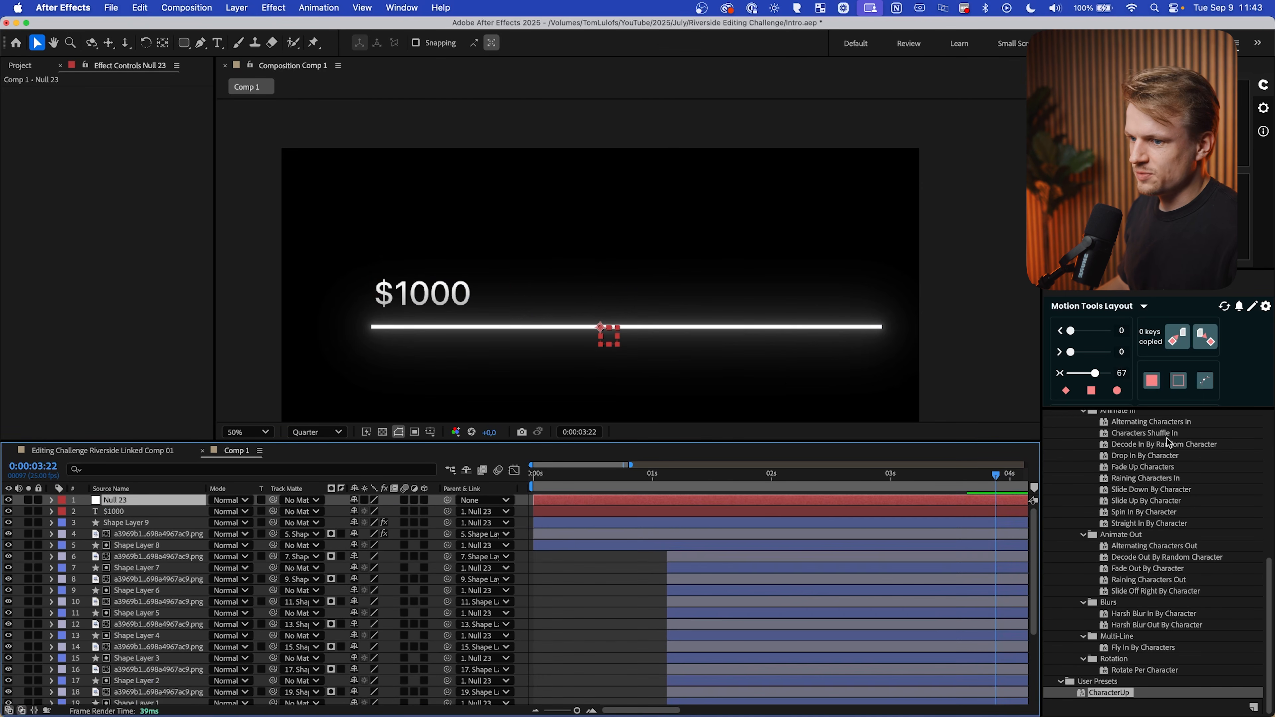
drag(609, 339, 579, 341)
drag(647, 476, 790, 477)
key(super+z)
Keyframe the null's Position at 0:00:01:03, then move it to 1788, 1056 at 0:00:02:04
key(p)
click(85, 511)
drag(632, 393, 638, 368)
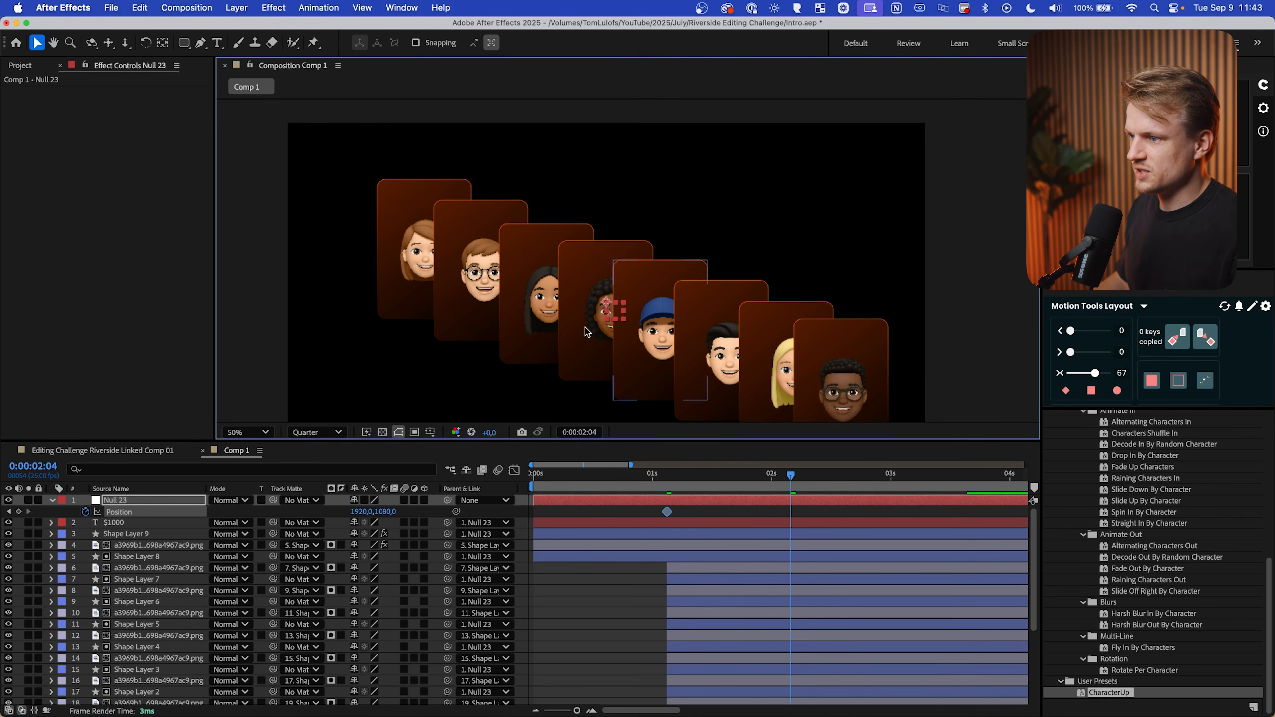
drag(610, 313, 592, 310)
key(comma)
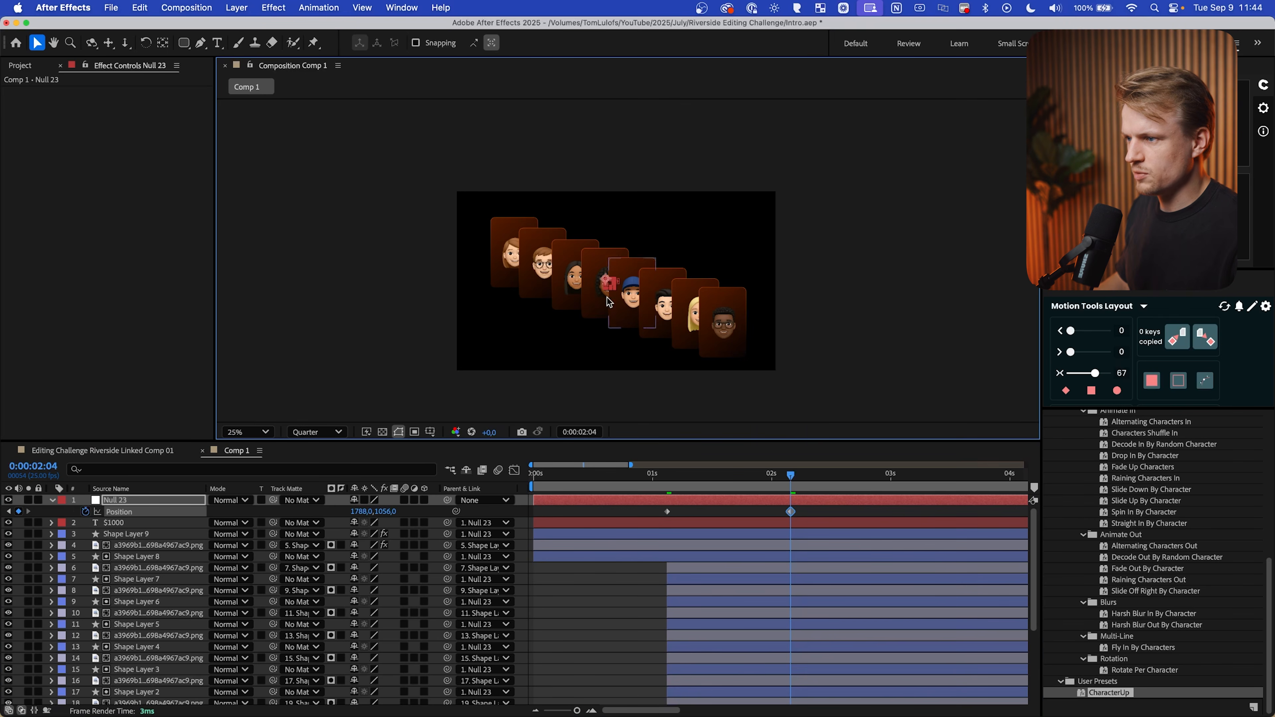
key(period)
Preview the line and text from 0:00:03:01, then apply Easy Ease to both Position keyframes of the null
click(897, 477)
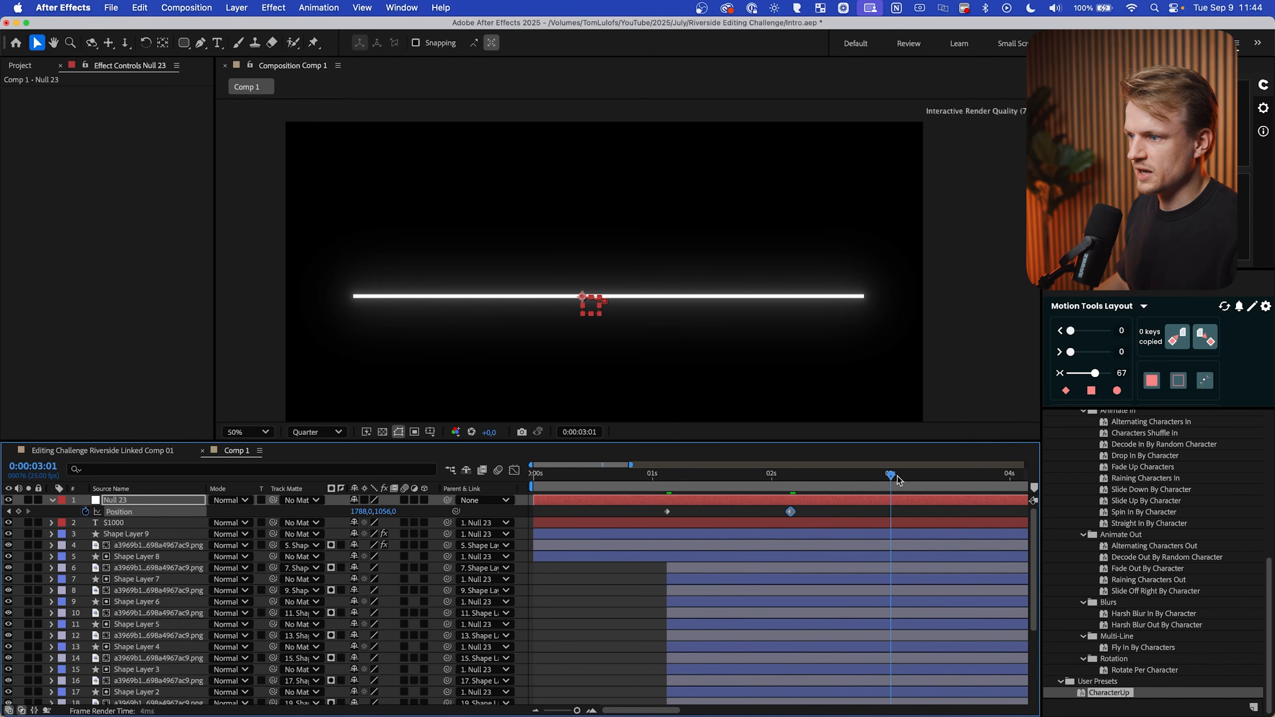
key(space)
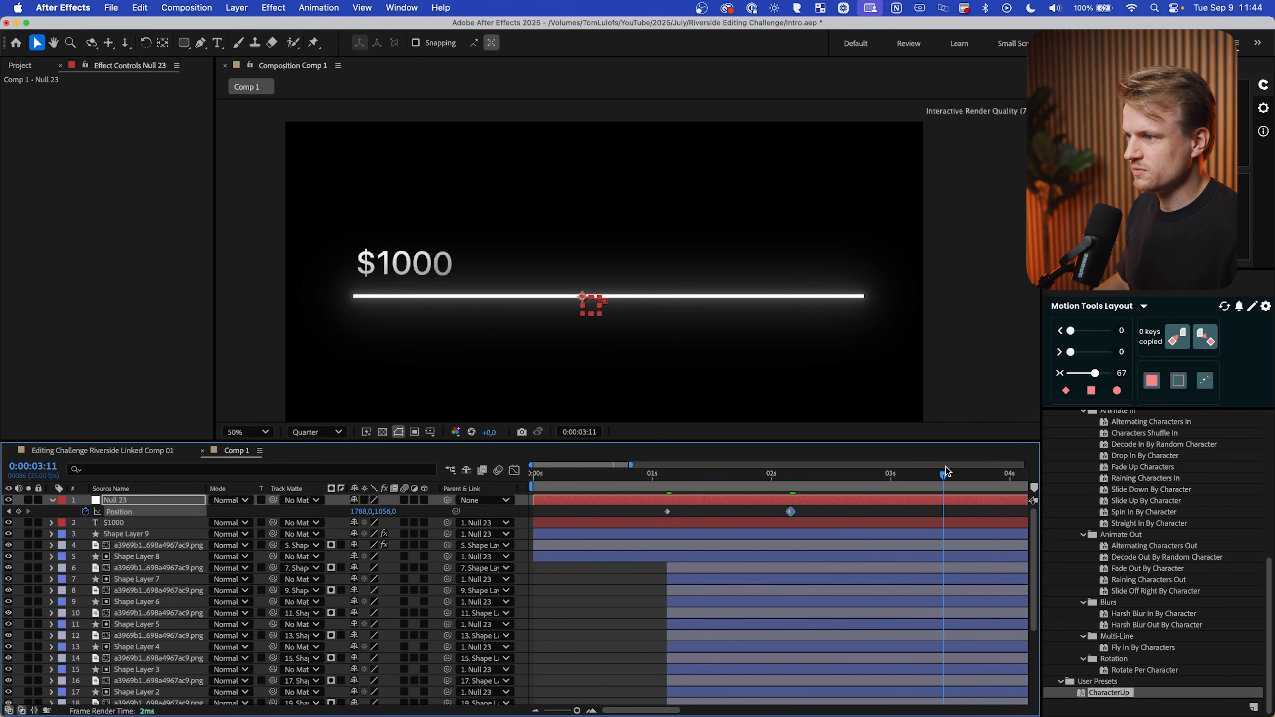
drag(642, 510, 861, 522)
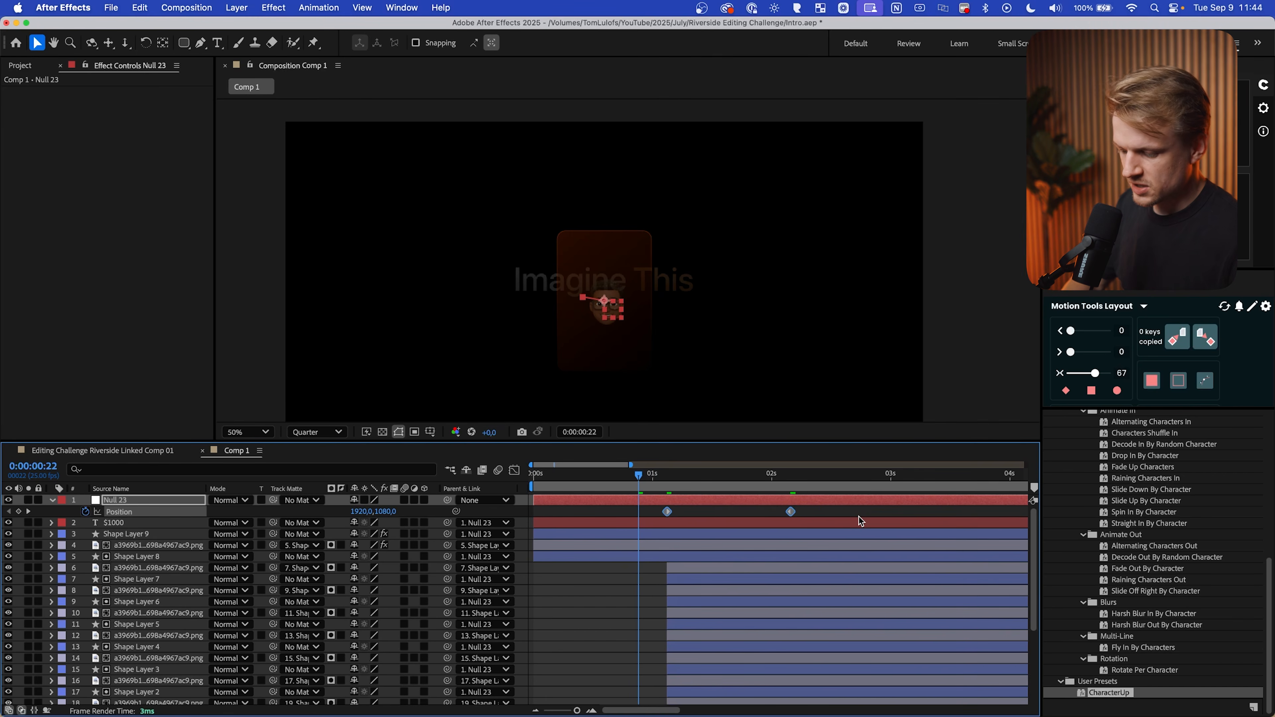
key(F9)
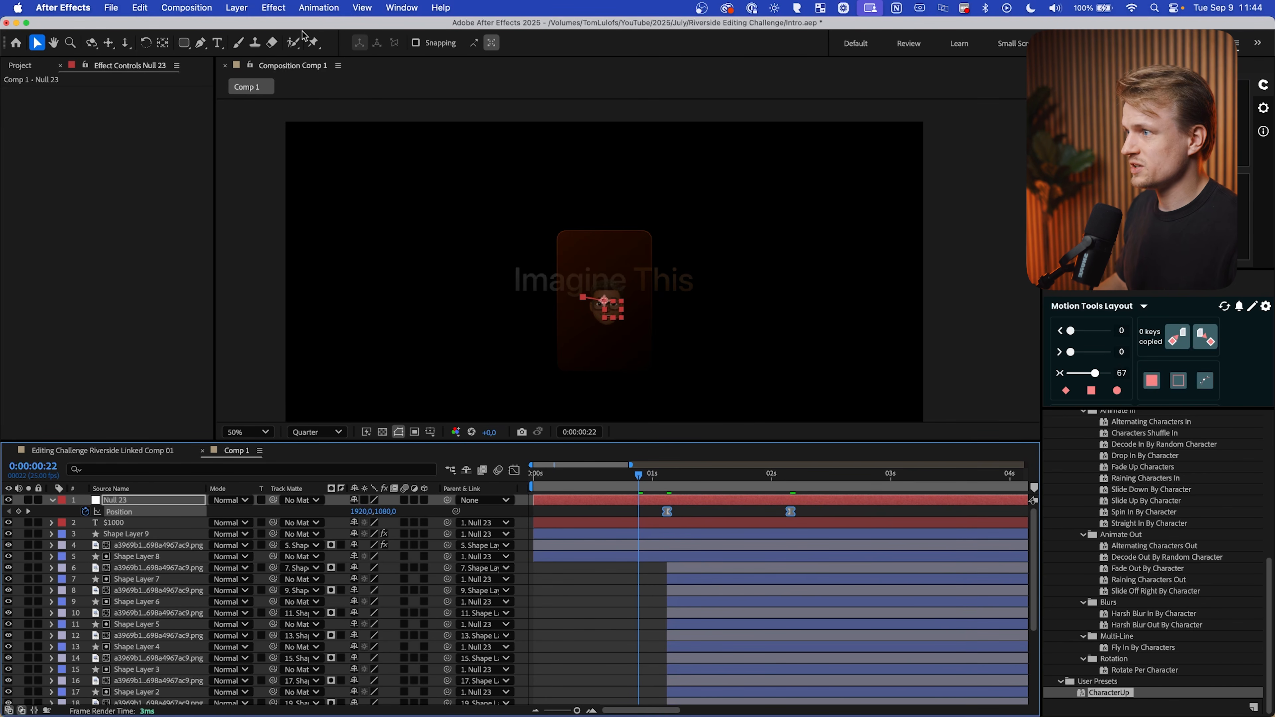
Create a second null object and parent the first null to it
click(242, 9)
mouse_move(311, 27)
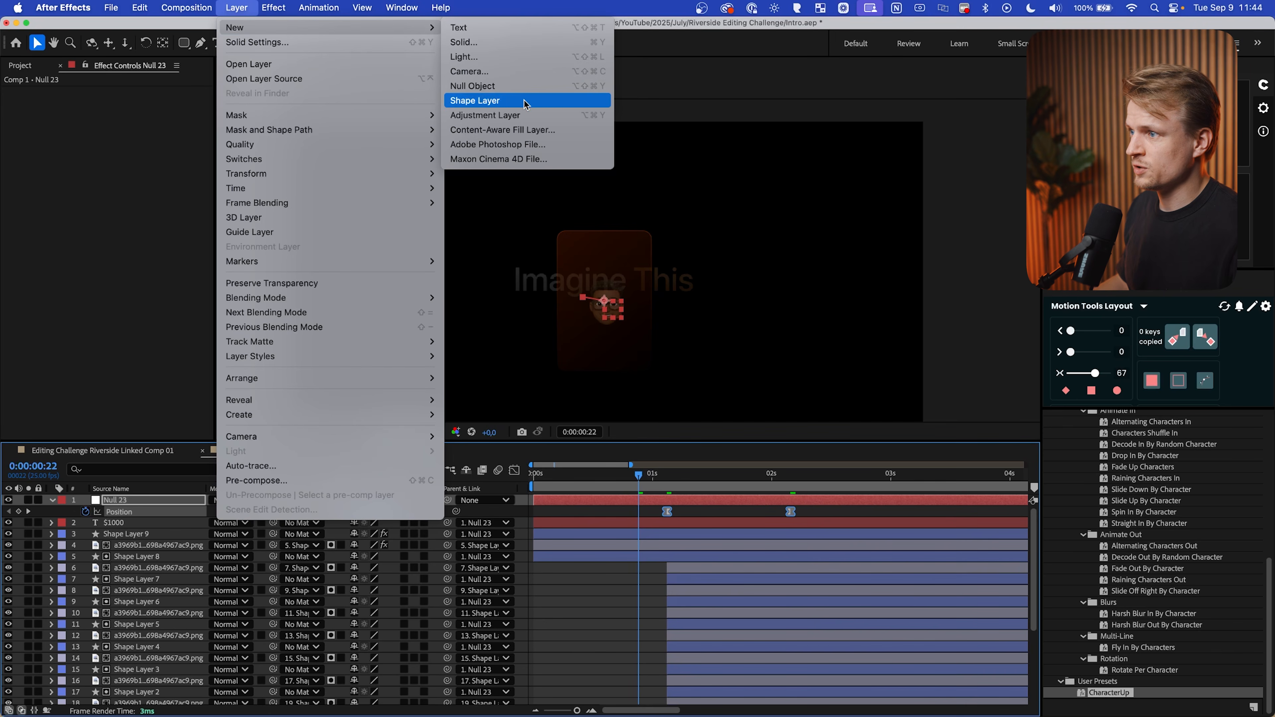
click(476, 88)
drag(447, 511, 175, 503)
drag(176, 503, 157, 504)
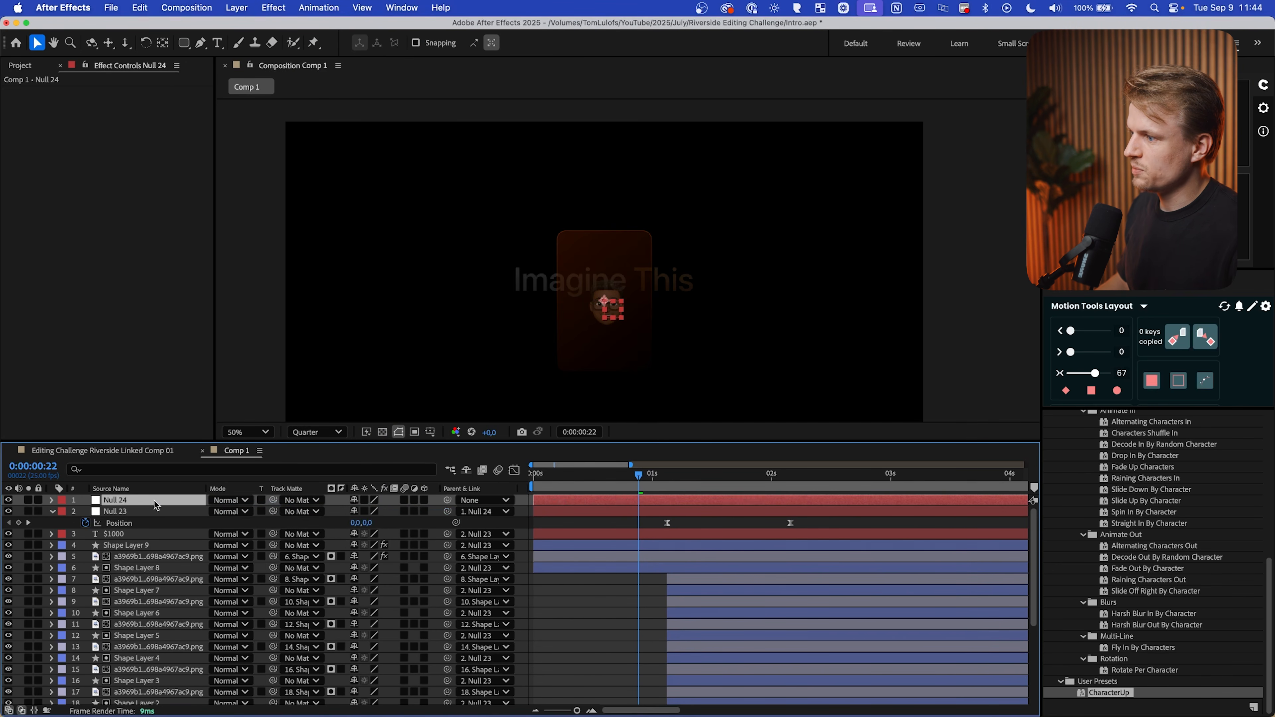
Keyframe the second null's Scale at 100% at 0:00:00:00 and 121% at 0:00:00:22
key(alt+shift+s)
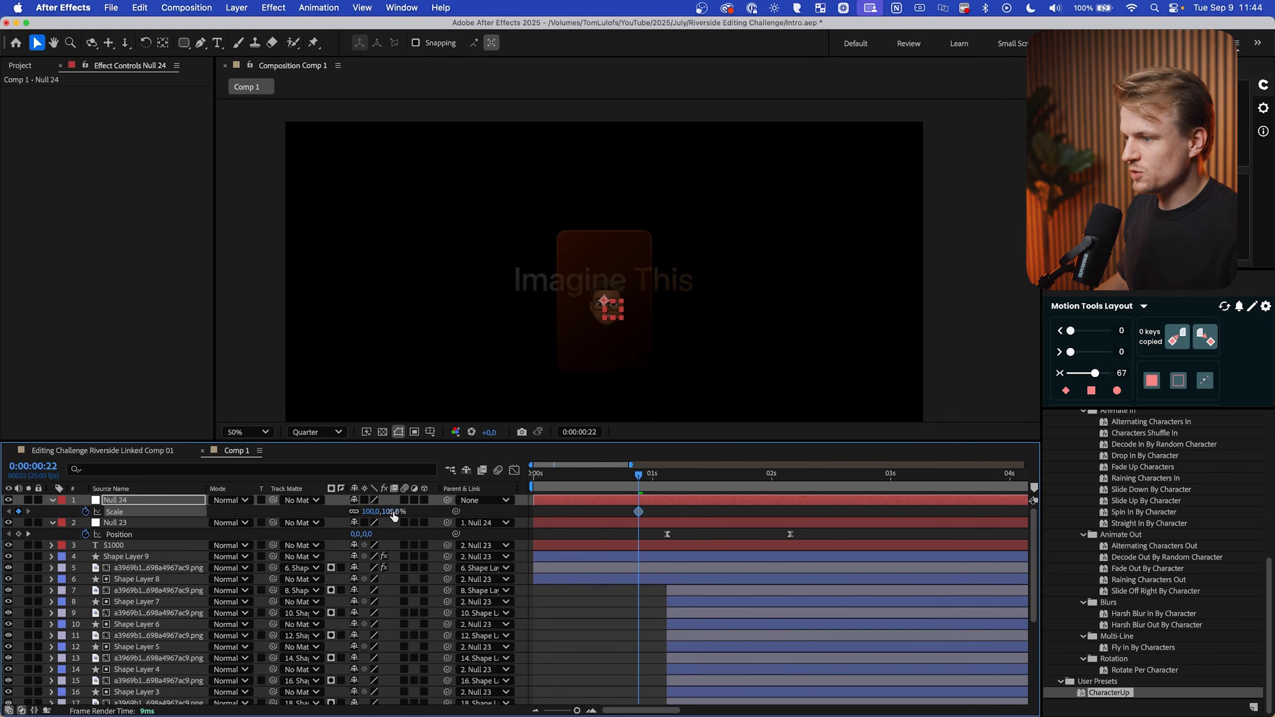
drag(391, 512, 430, 512)
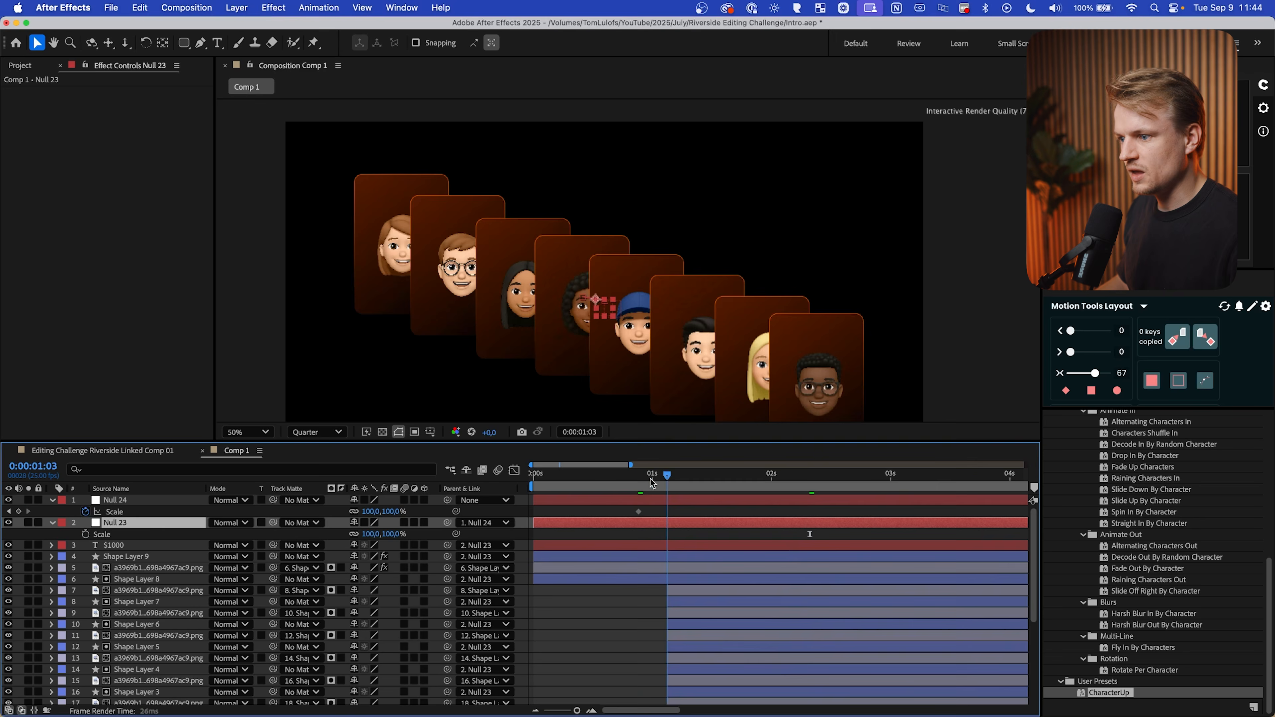
drag(650, 479, 461, 490)
click(632, 500)
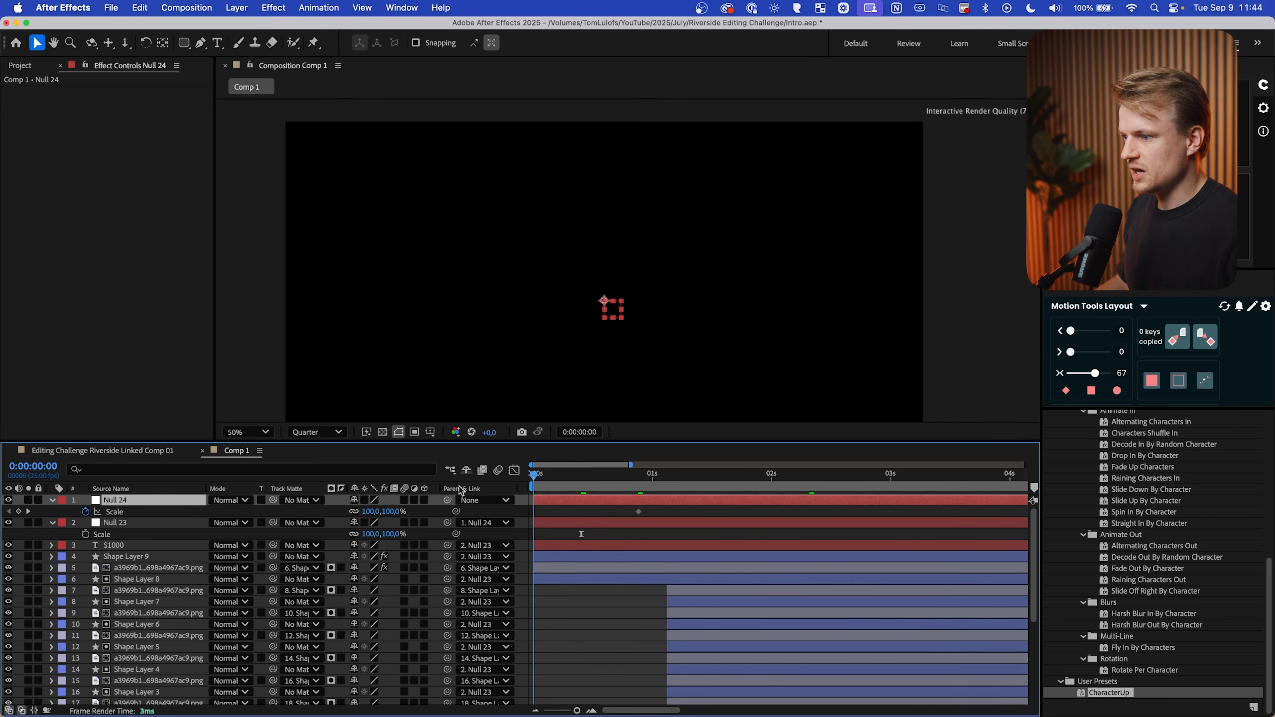
click(19, 511)
click(28, 512)
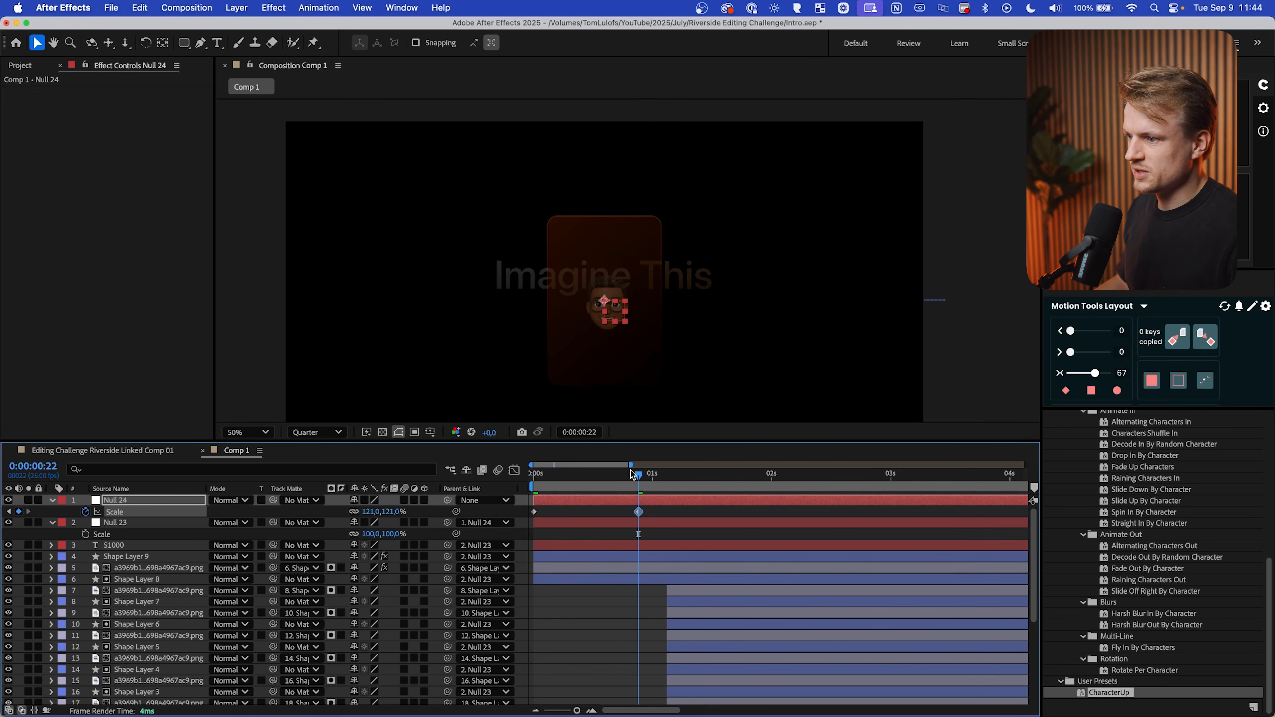
Continue the second null's Scale keyframes to 85.8% at 0:00:03:17 and apply Easy Ease to all of them
click(541, 474)
drag(541, 474, 509, 497)
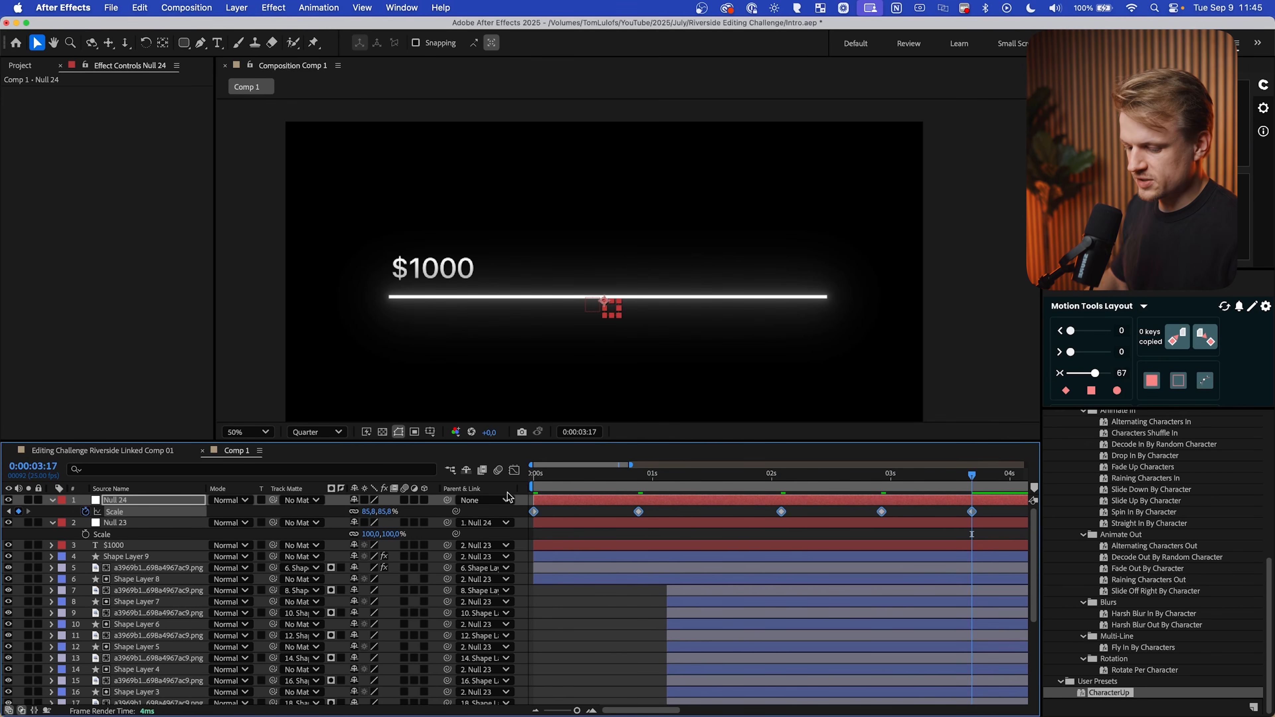
key(F9)
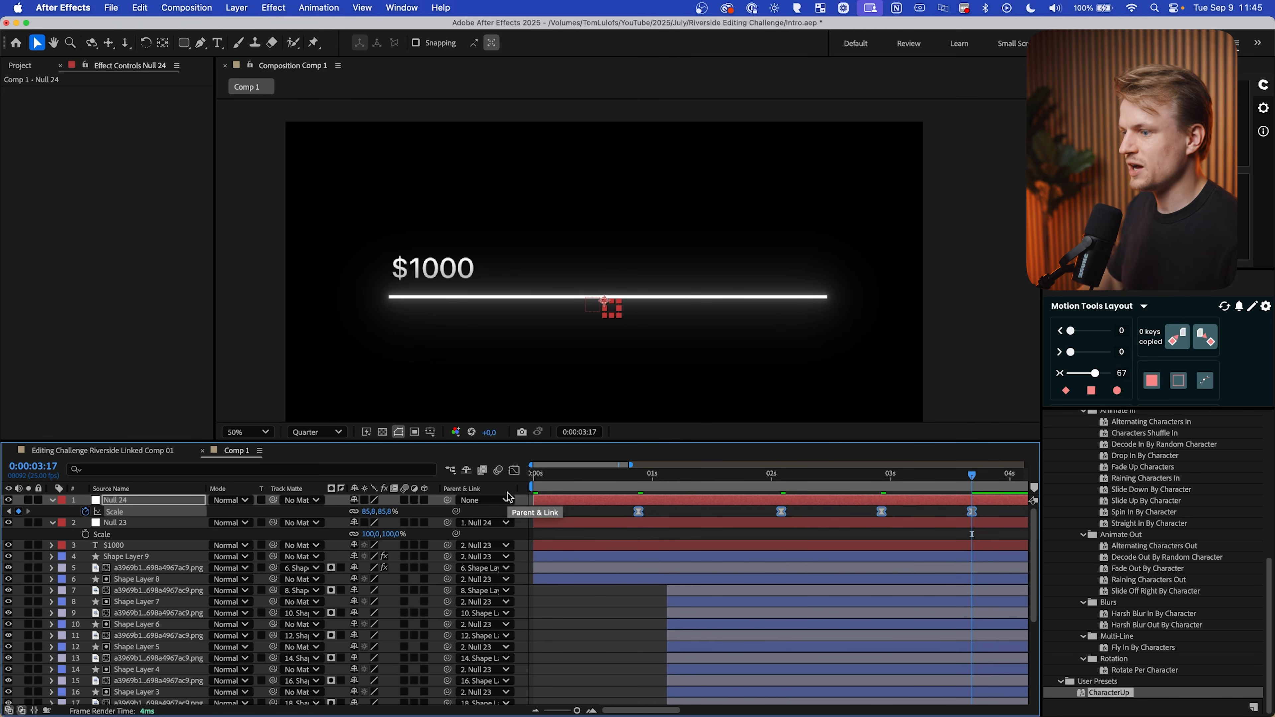
Delete the second null's middle Scale keyframe near 0:00:02:02 and preview the animation from the start
drag(781, 512, 747, 508)
click(725, 475)
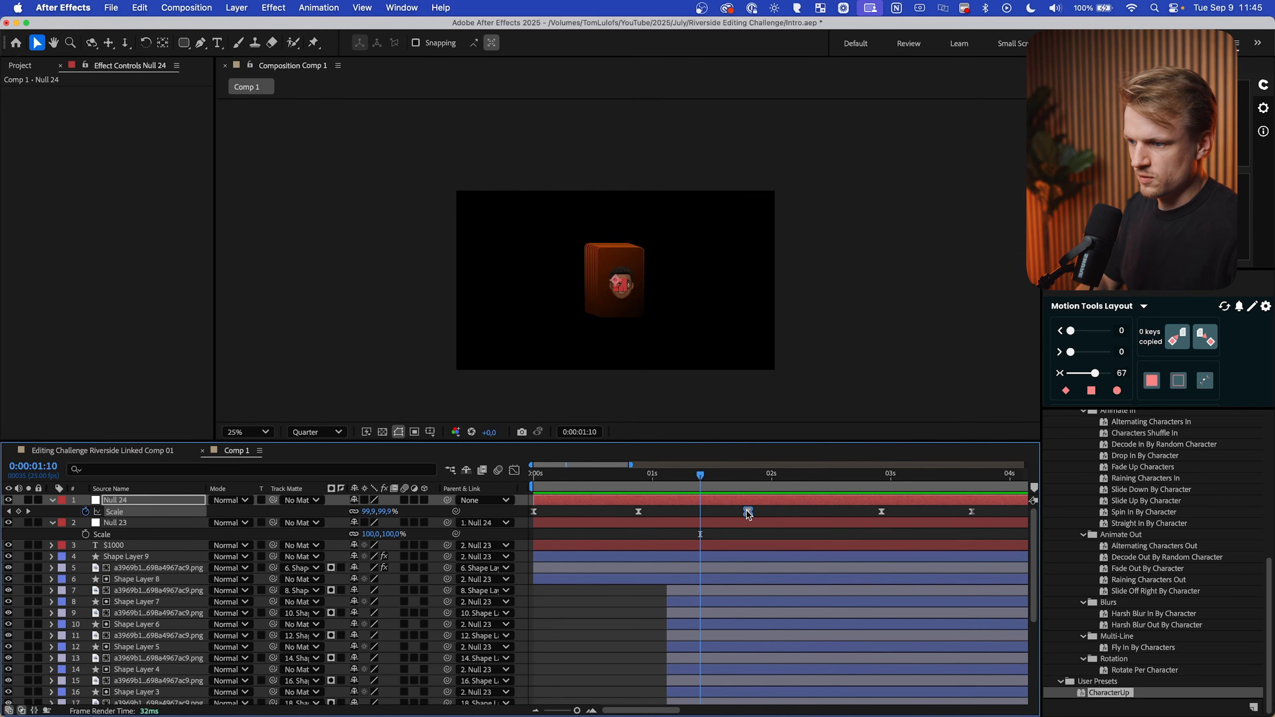
key(Delete)
key(space)
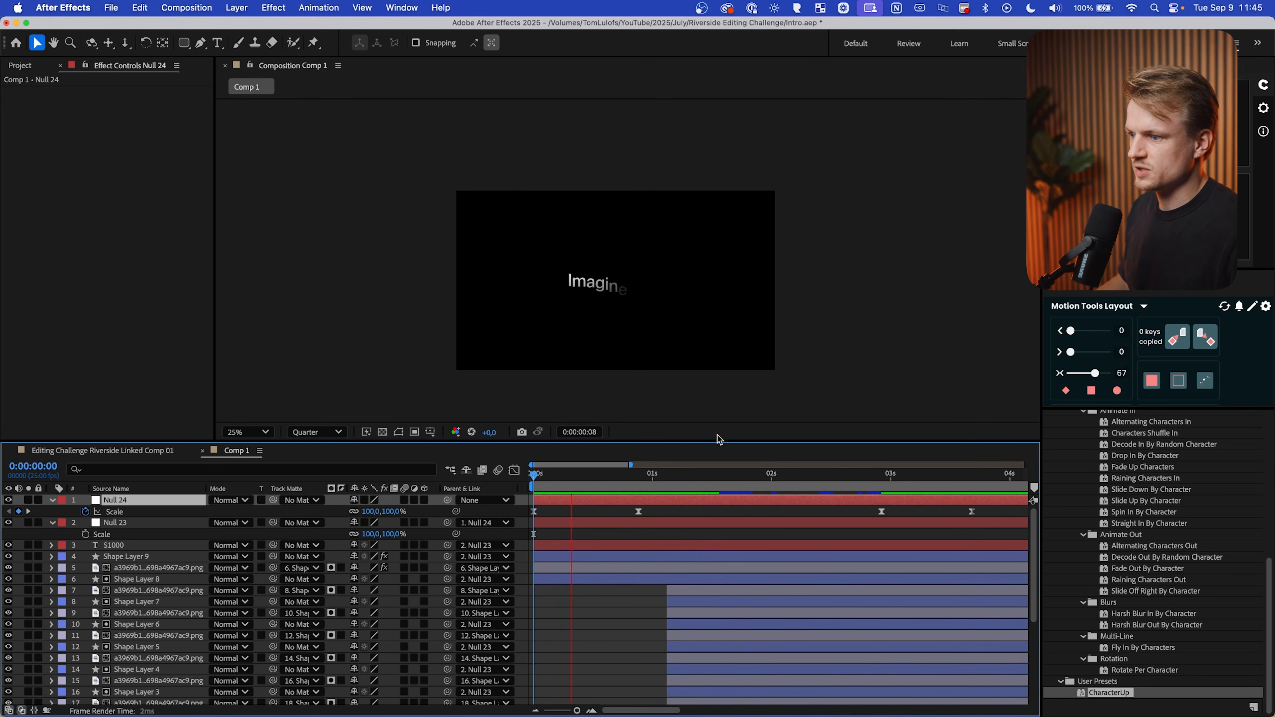
key(space)
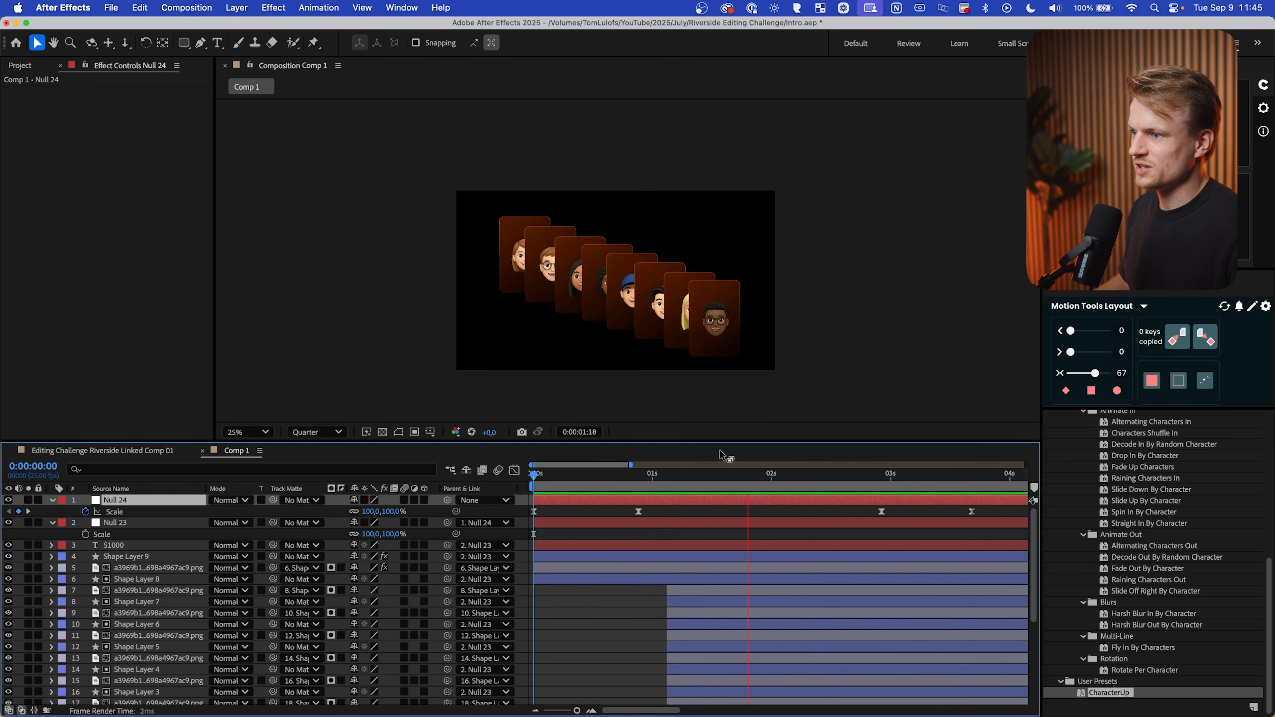
key(space)
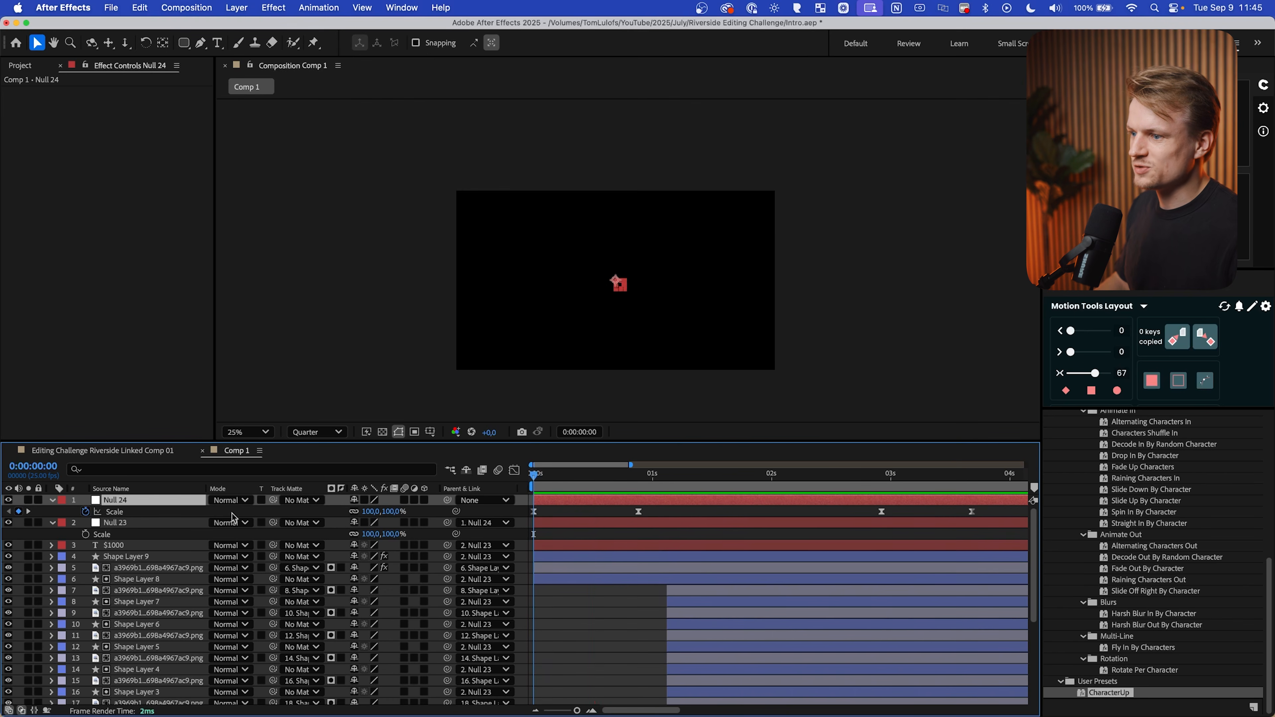
key(space)
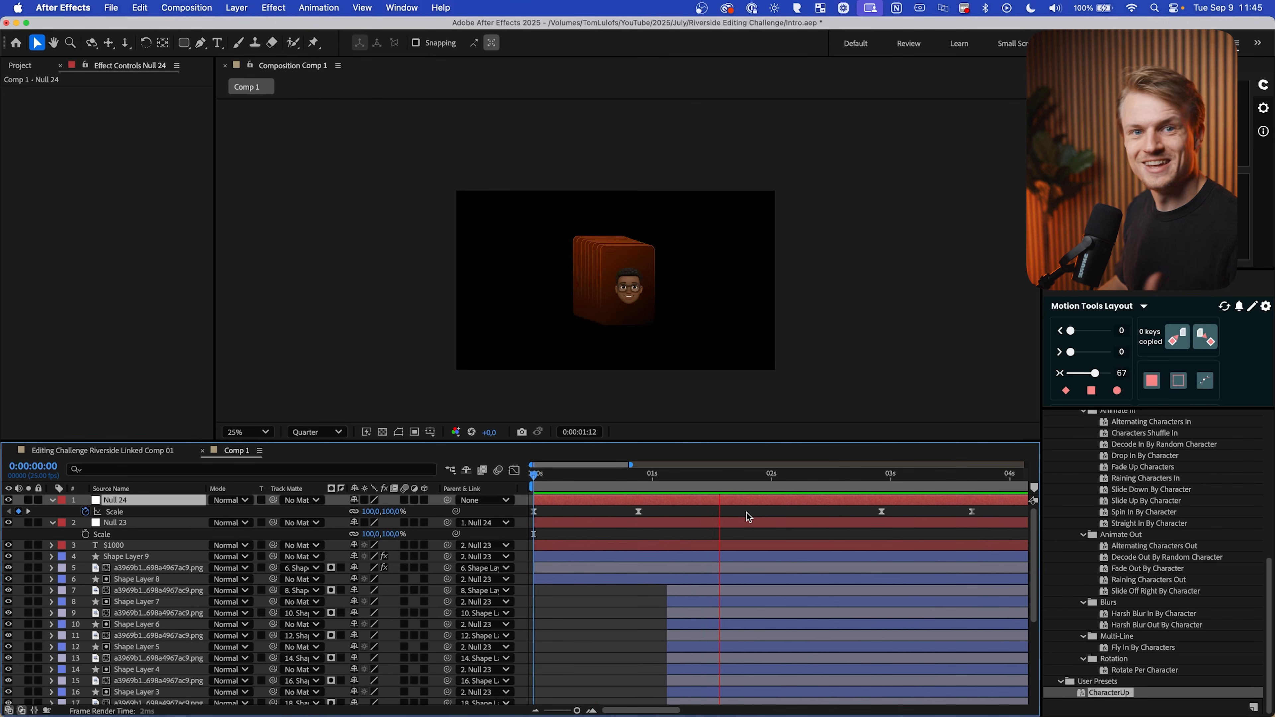
Keyframe the second null's Rotation at 0° at 0:00:03:19 and -44.1° at 0:00:04:10, with Easy Ease on both keyframes
click(934, 481)
drag(935, 483, 980, 487)
key(r)
key(period)
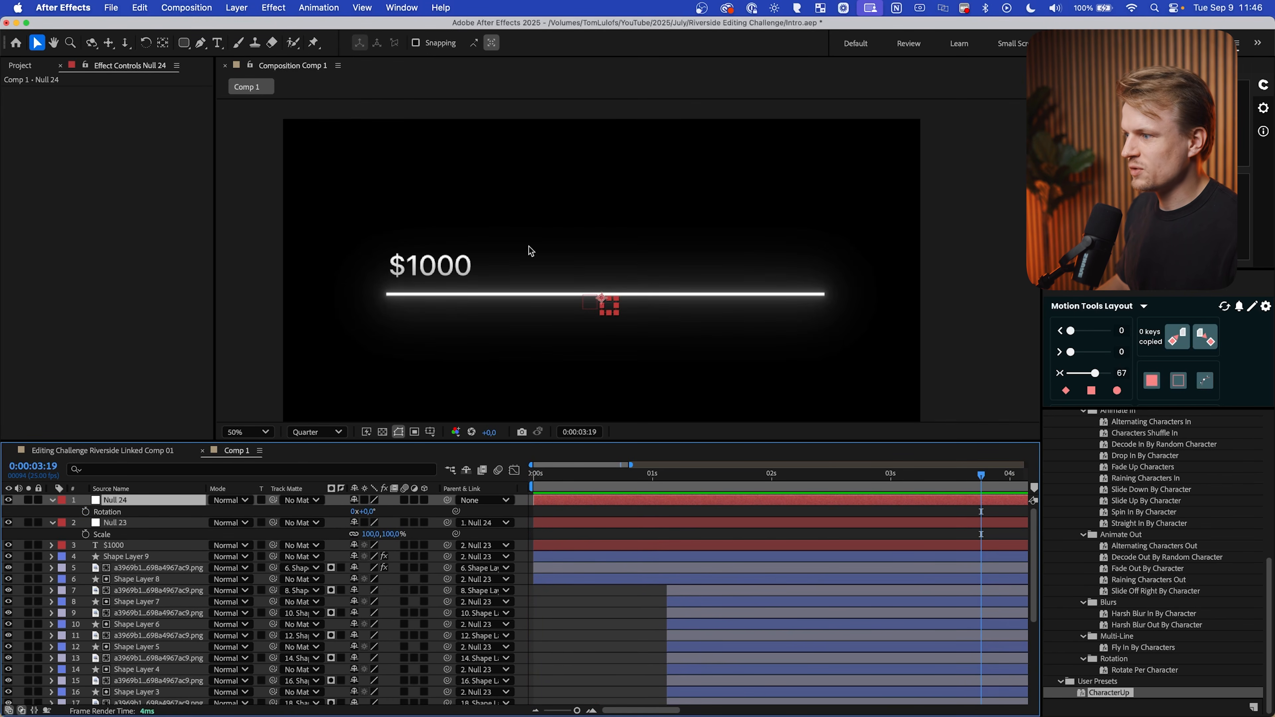
click(85, 512)
drag(366, 512, 86, 519)
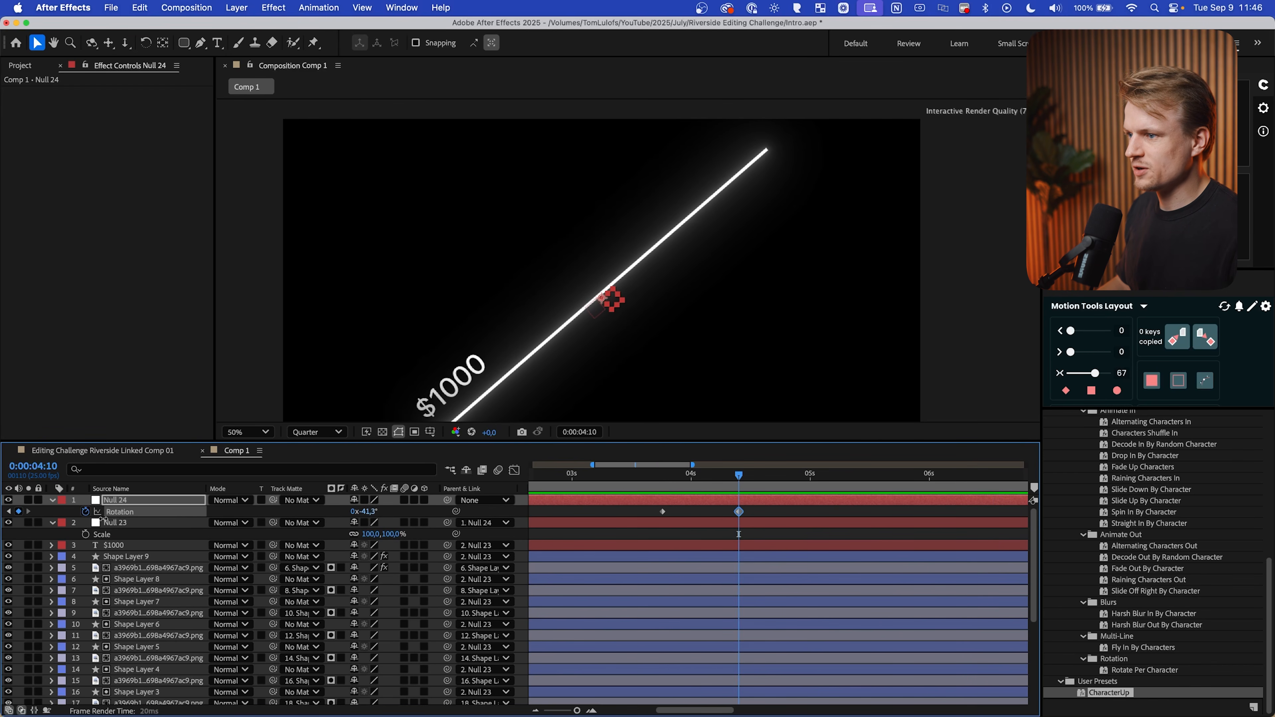
scroll(800, 513, left, 6)
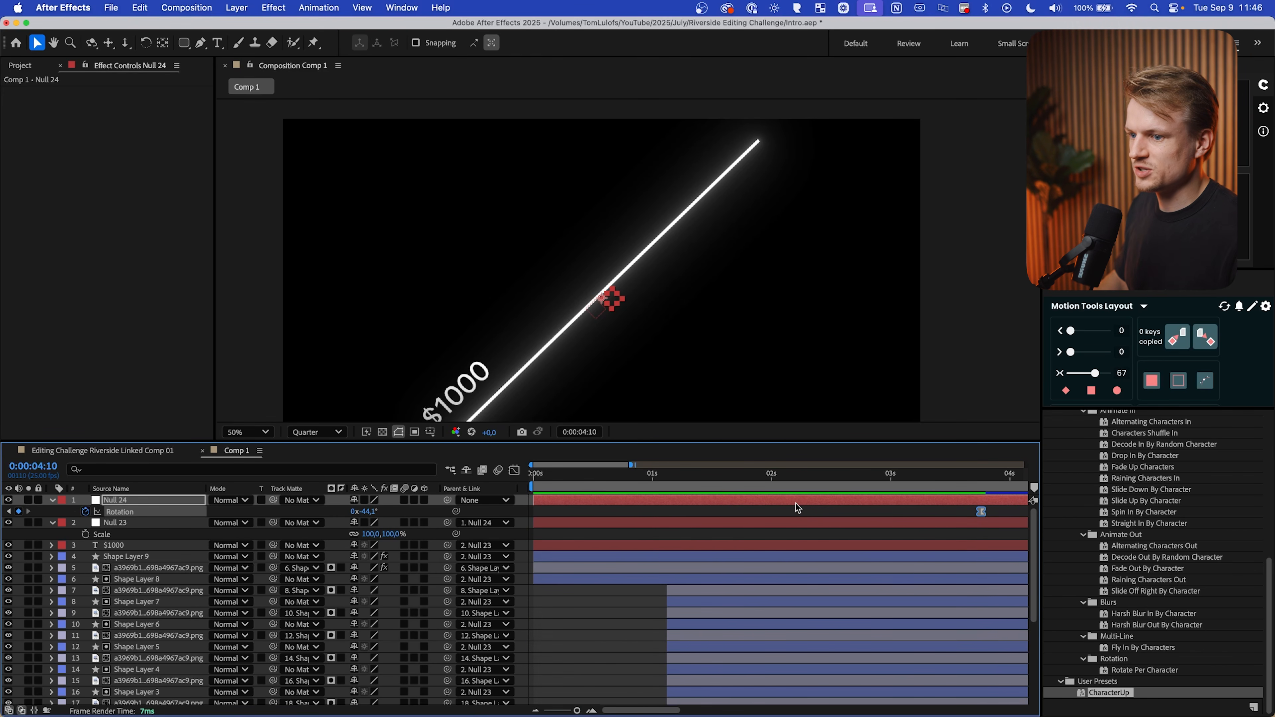
Check the rotation's speed graph, then move the first Rotation keyframe earlier to about 0:00:03:10 and preview the turn
scroll(802, 512, right, 6)
click(803, 476)
key(space)
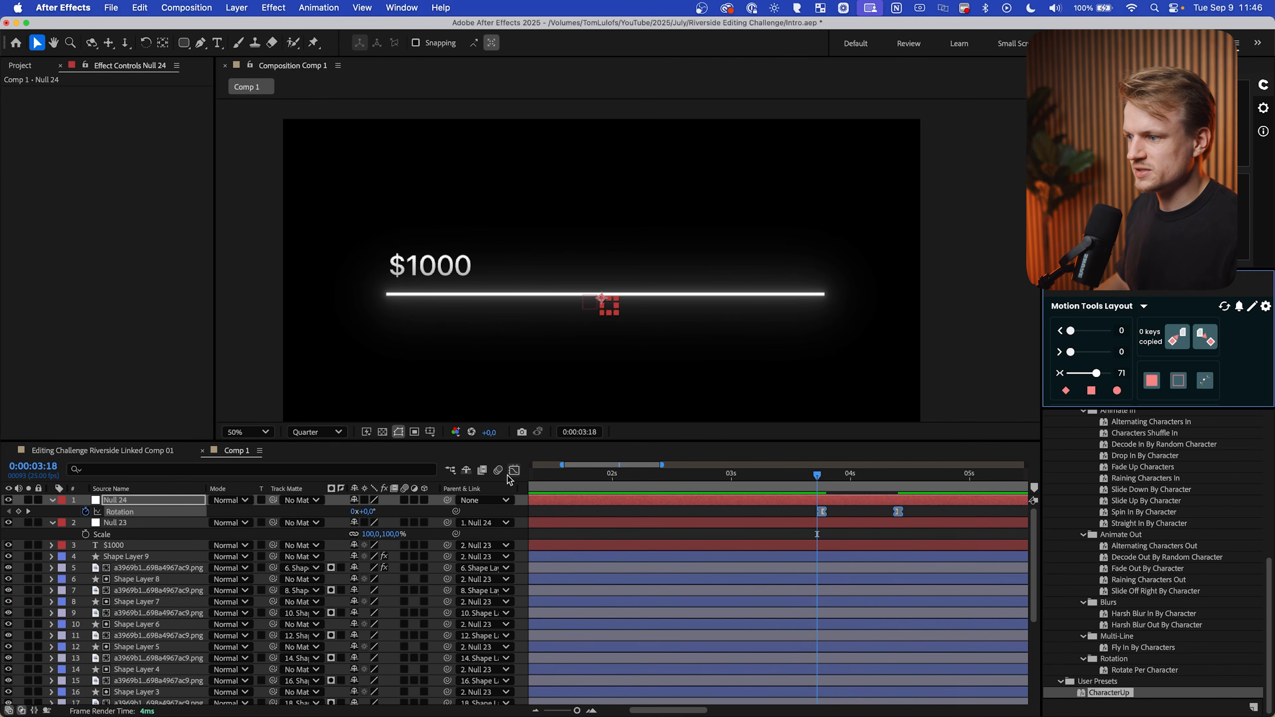
click(514, 471)
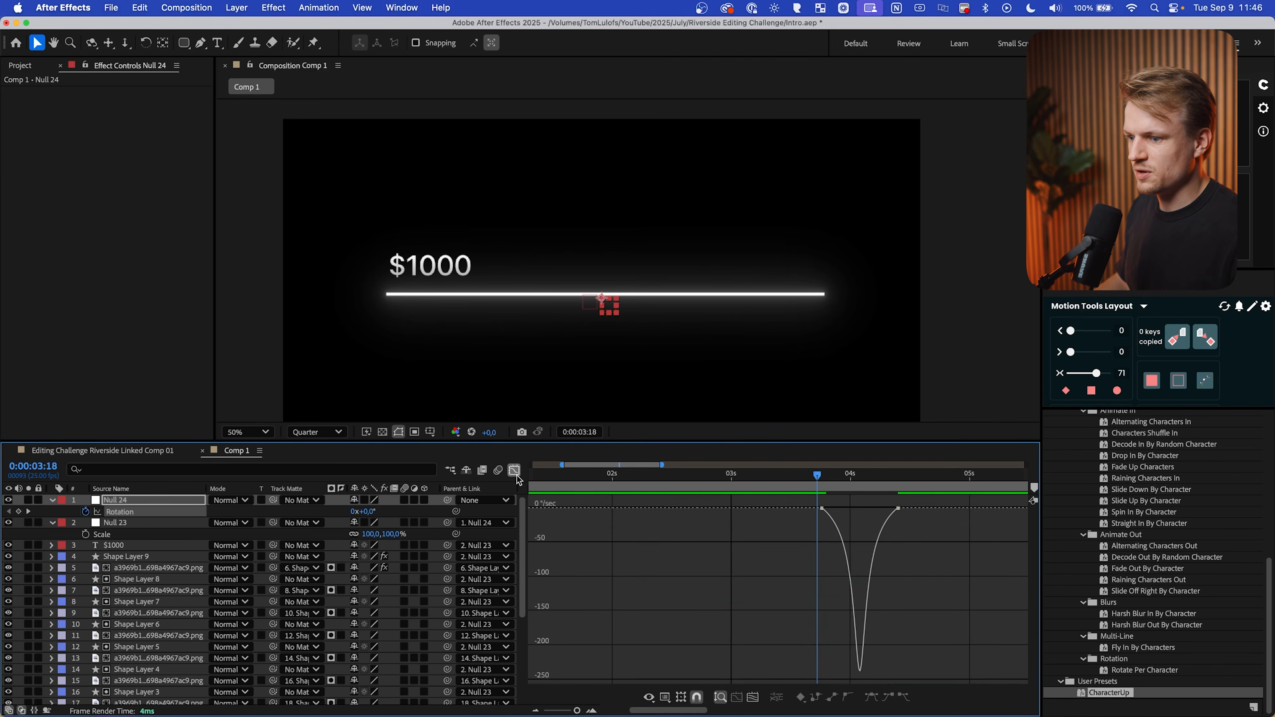
key(space)
click(514, 471)
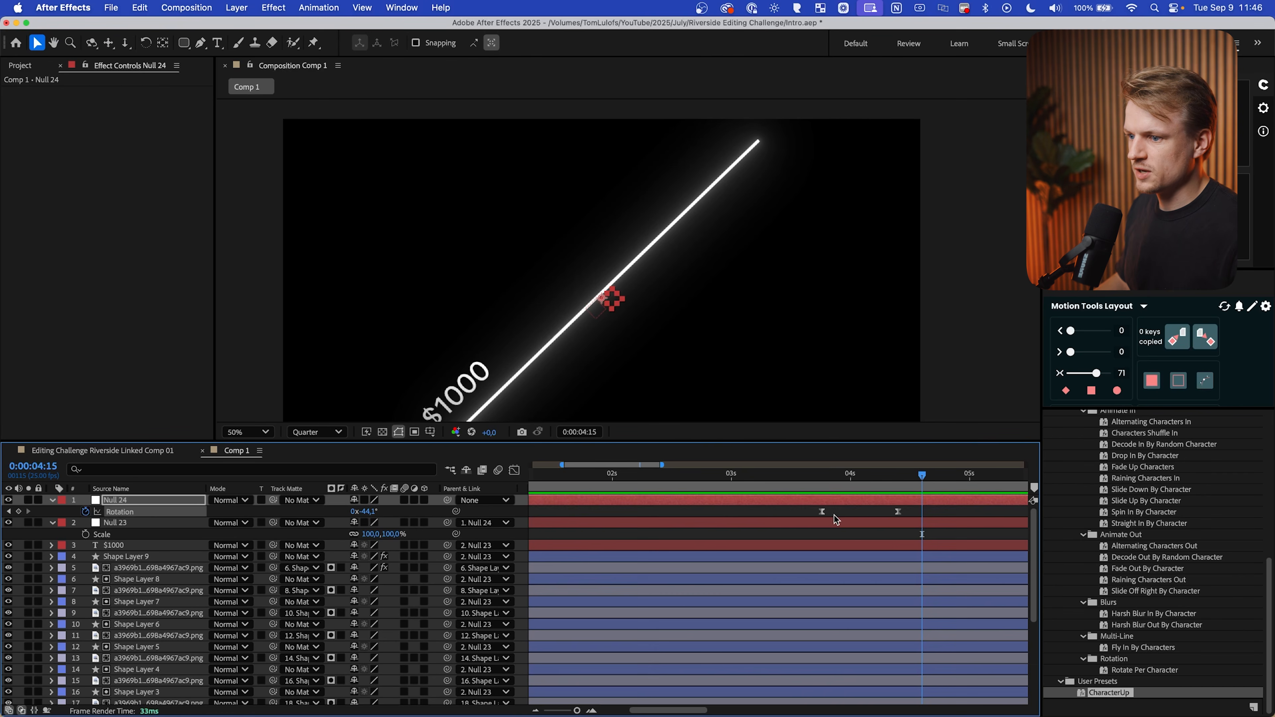
click(819, 514)
drag(821, 512, 785, 513)
click(760, 487)
key(space)
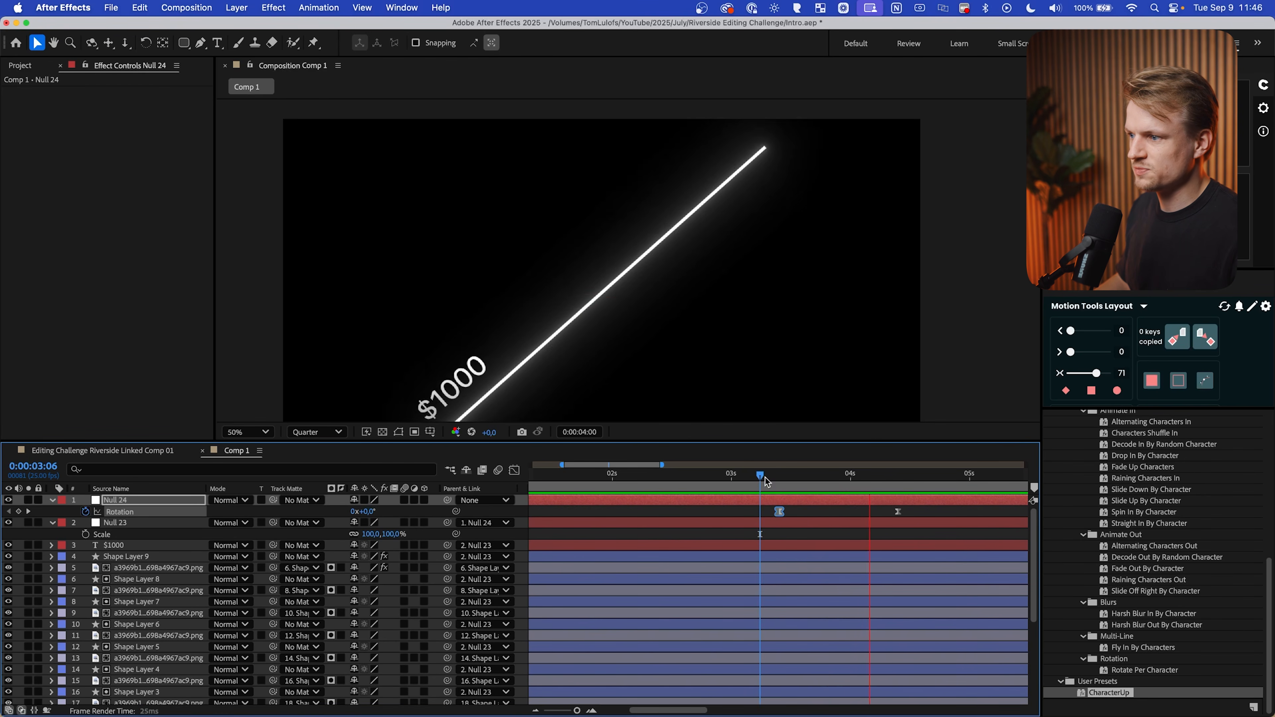
Scrub through the line's rotation, then look over the card references on the Apple-style Milanote board in Chrome
click(146, 556)
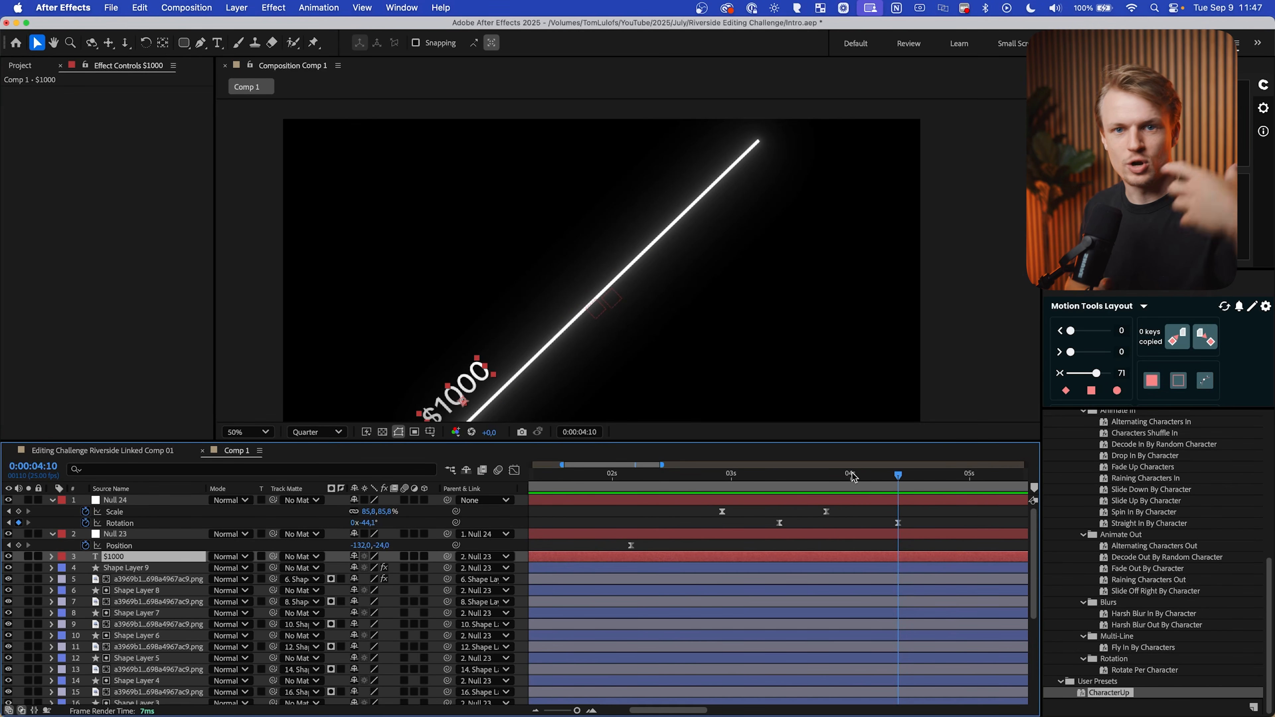
drag(849, 474, 887, 541)
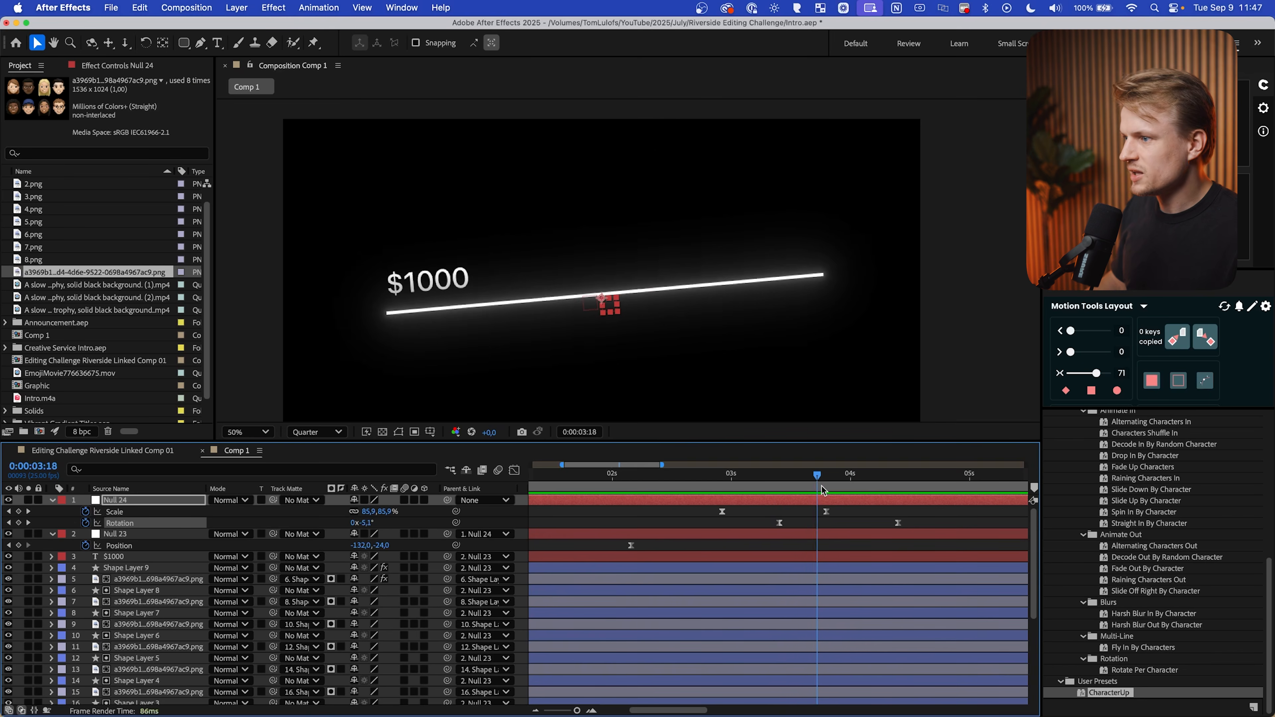
mouse_move(783, 489)
mouse_down()
mouse_move(877, 489)
mouse_move(765, 489)
mouse_up()
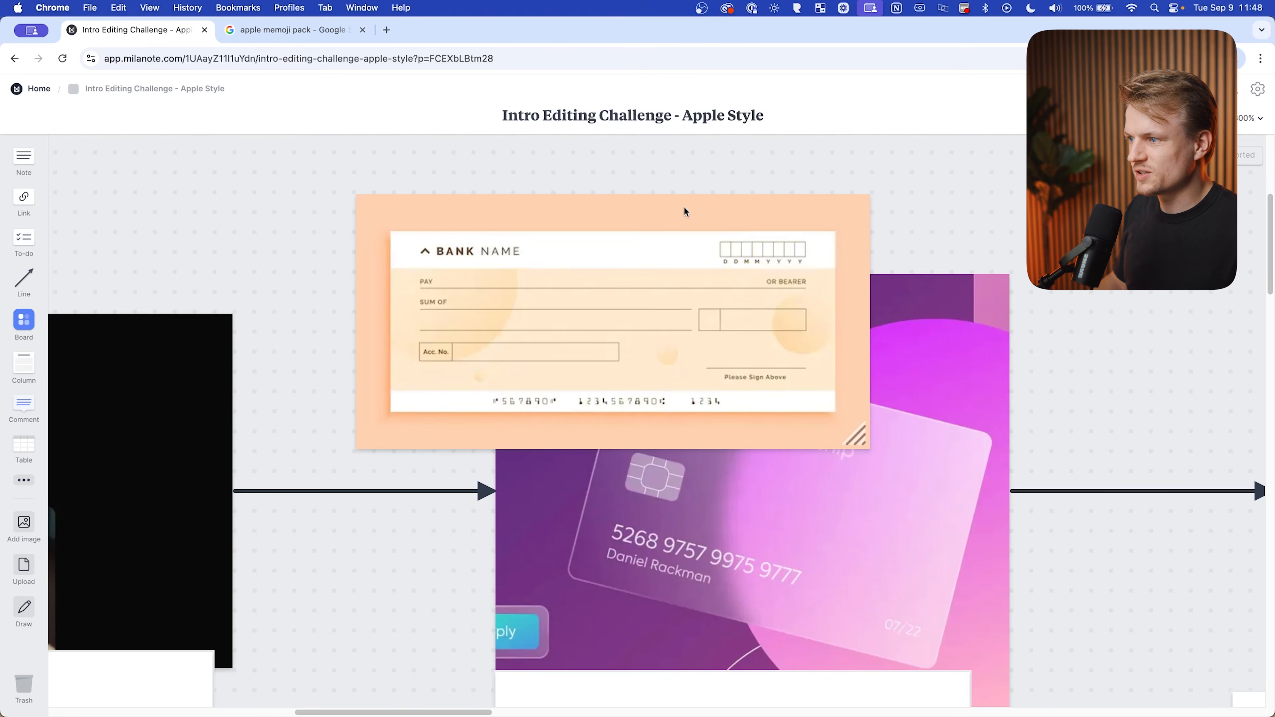
scroll(628, 463, right, 10)
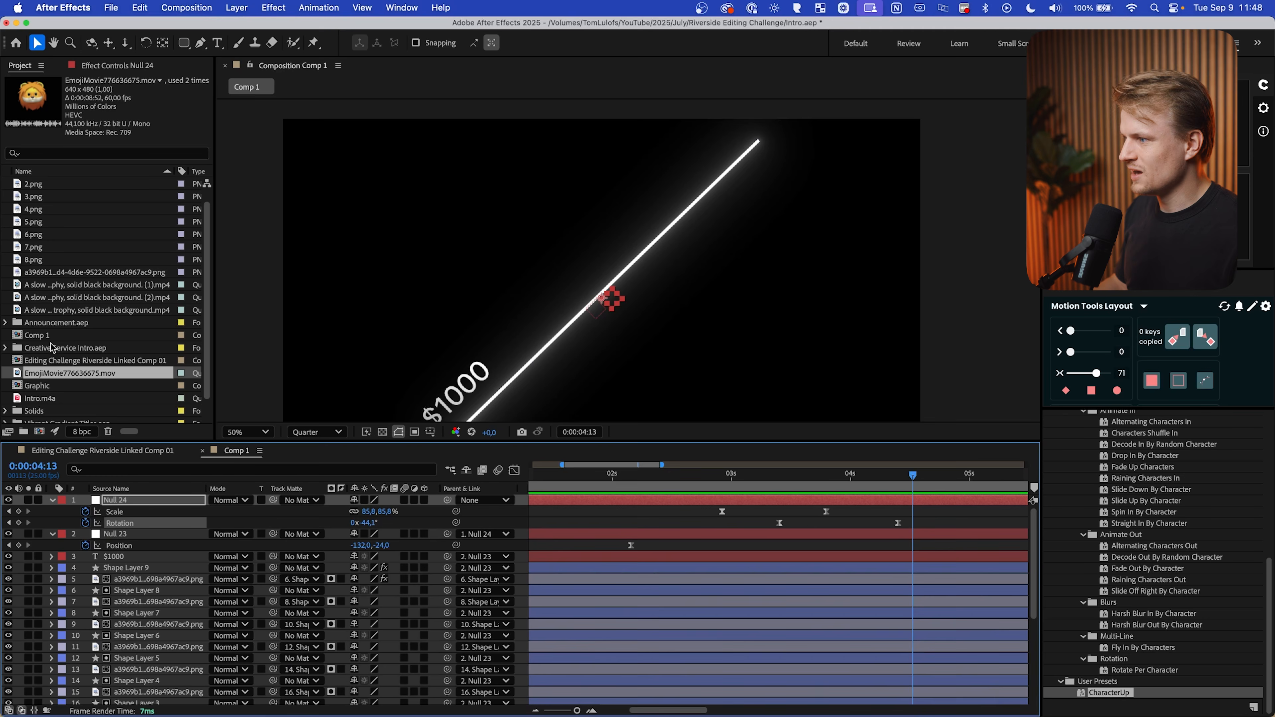
Back in After Effects, place EmojiMovie776636675.mov at the centre of the composition and scale it to 199%
drag(75, 374, 595, 304)
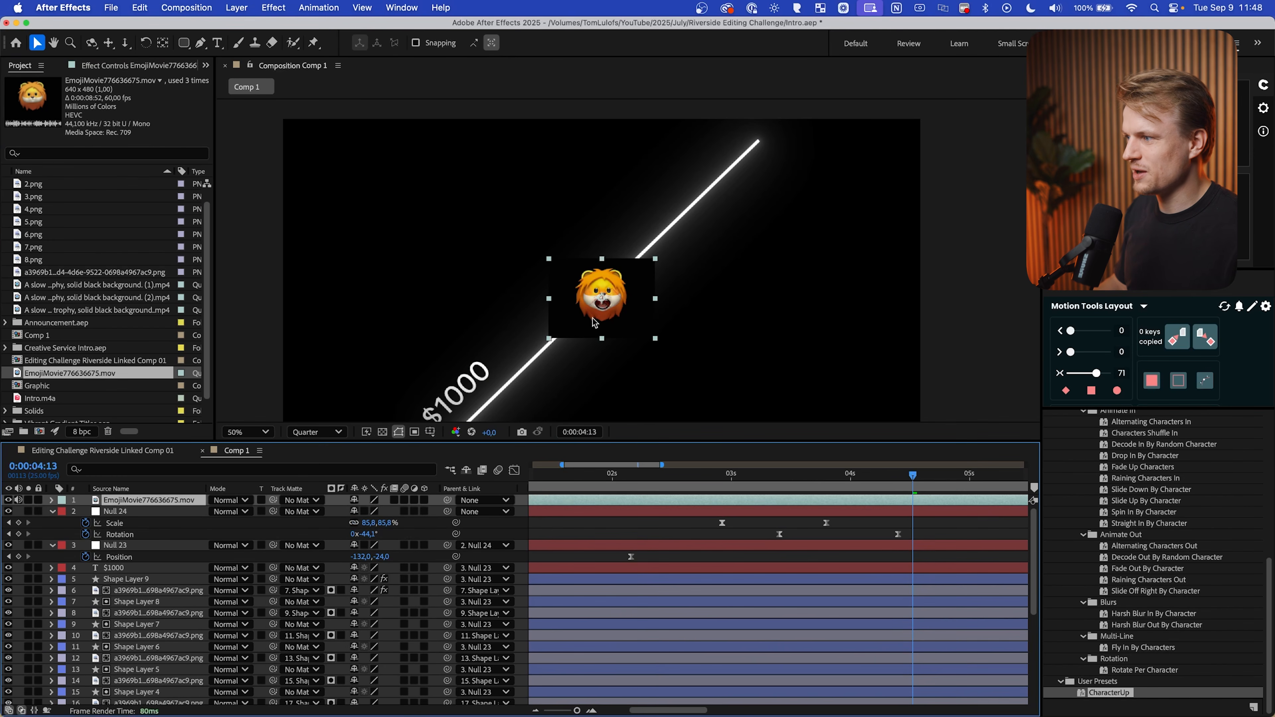
key(s)
click(752, 509)
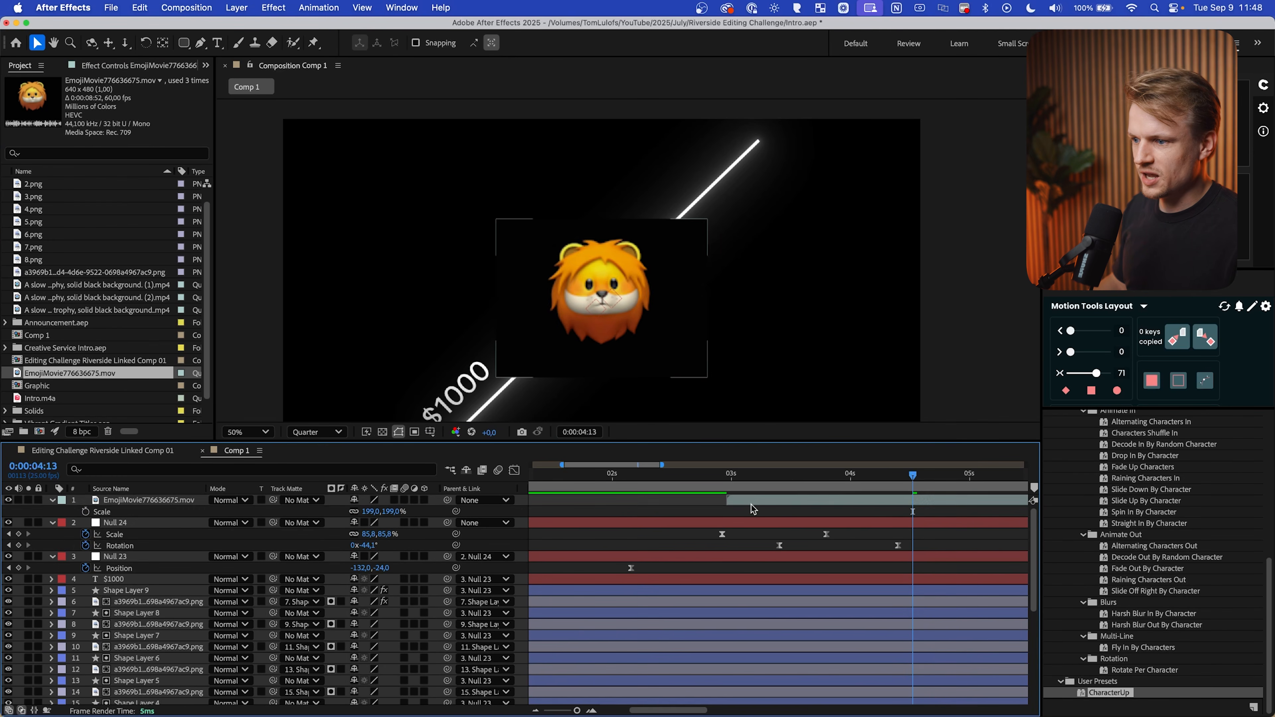
Make the lion emoji clip start at about 0:00:03:09 and parent it to Null 24
drag(752, 502, 884, 507)
drag(788, 487, 912, 483)
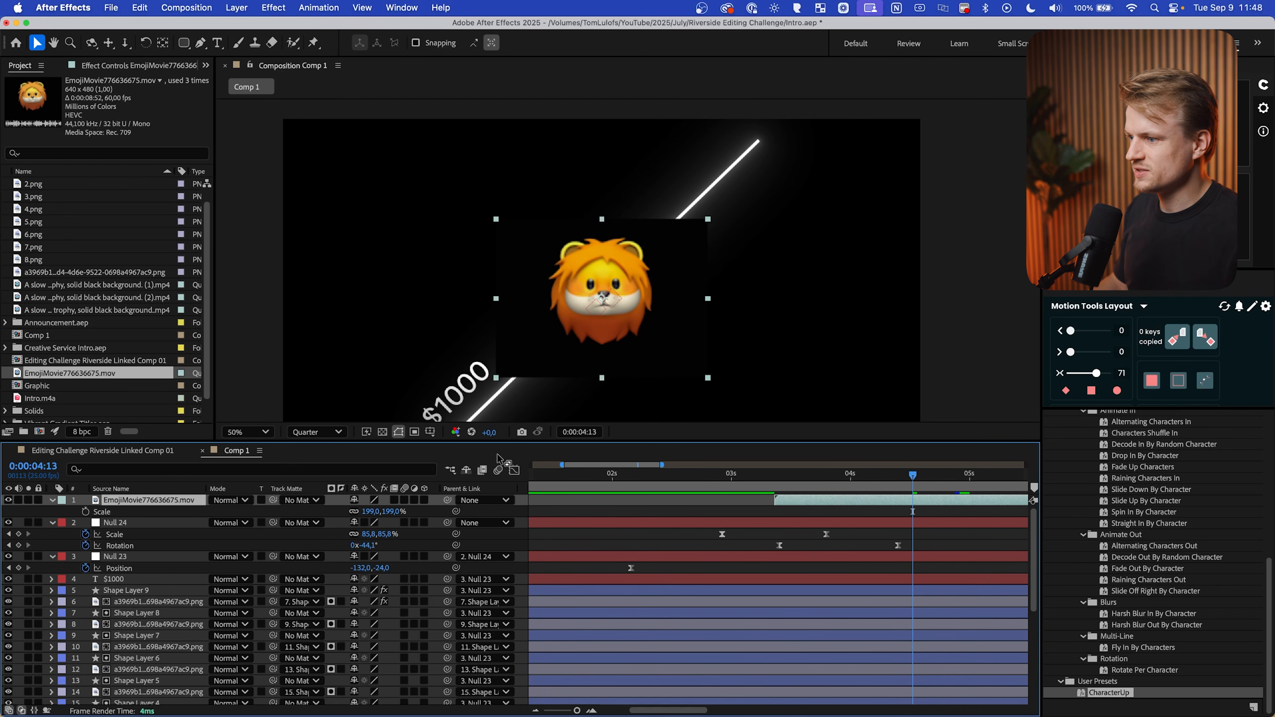
drag(448, 501, 150, 527)
Create a 3840 × 2160 solid in black sampled from the background and place it directly above the $1000 layer
drag(912, 474, 836, 481)
click(835, 580)
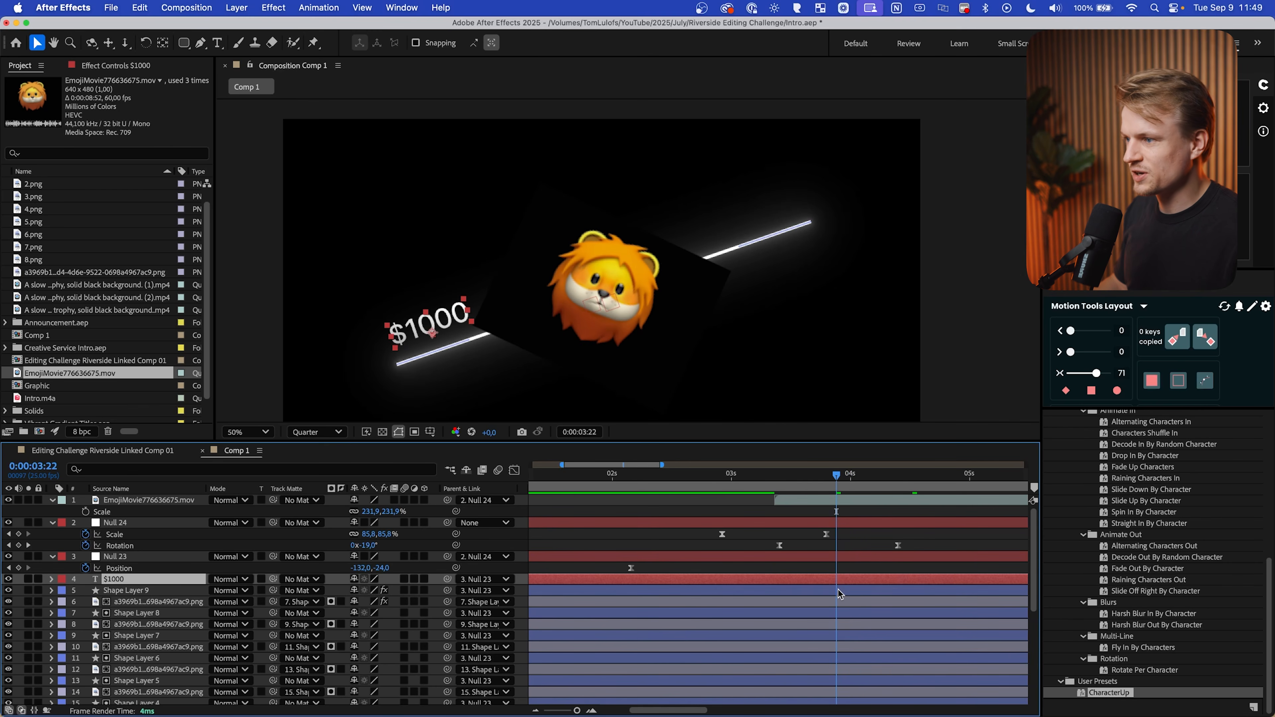
click(840, 592)
click(841, 583)
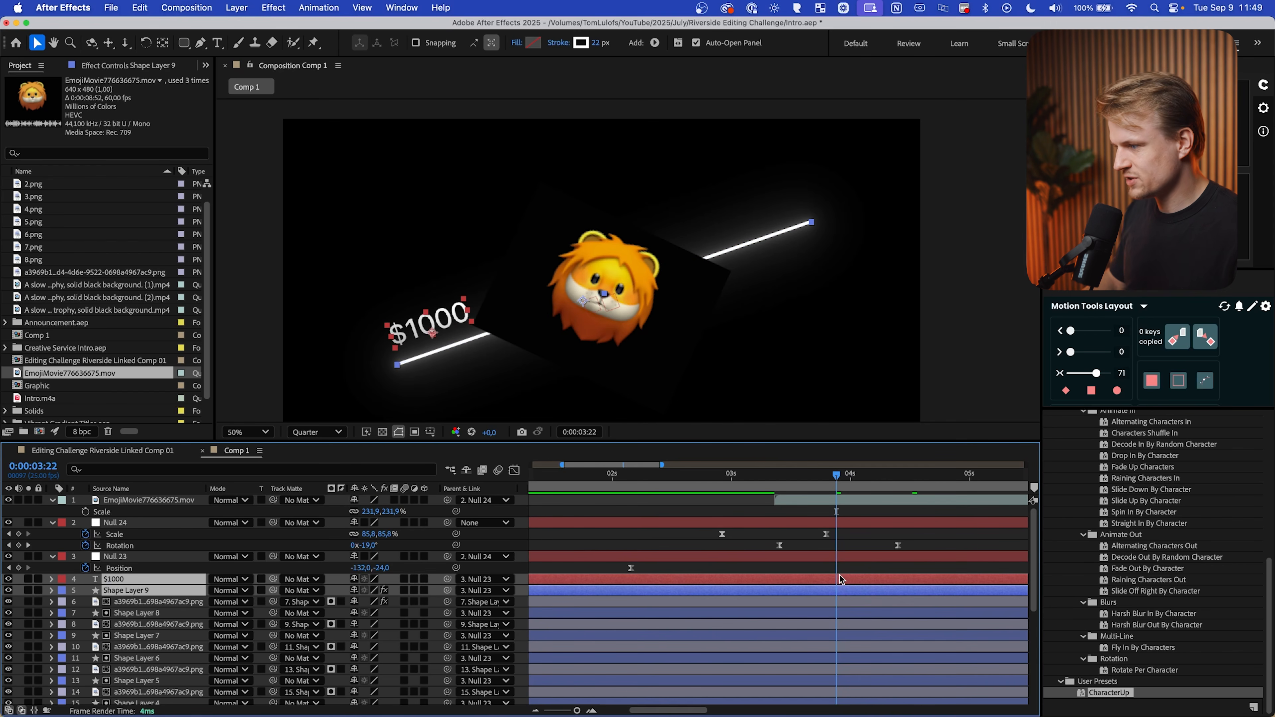
right_click(840, 580)
mouse_move(884, 542)
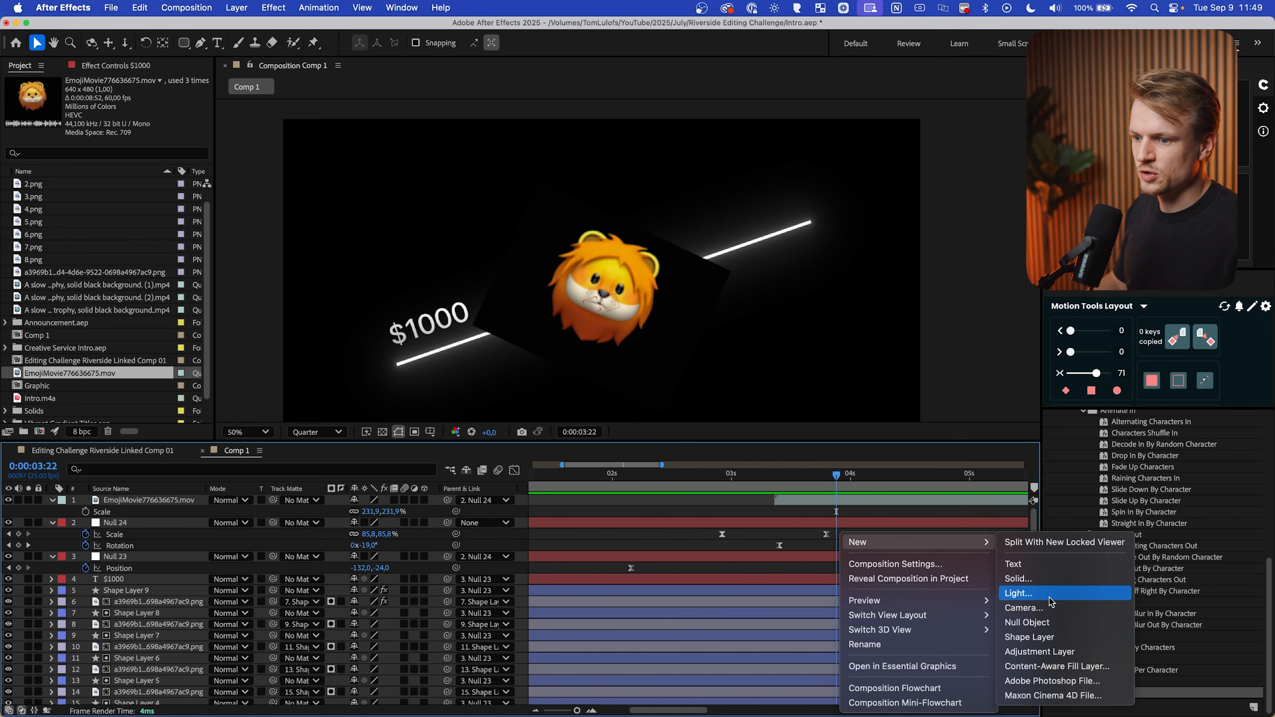
click(1031, 580)
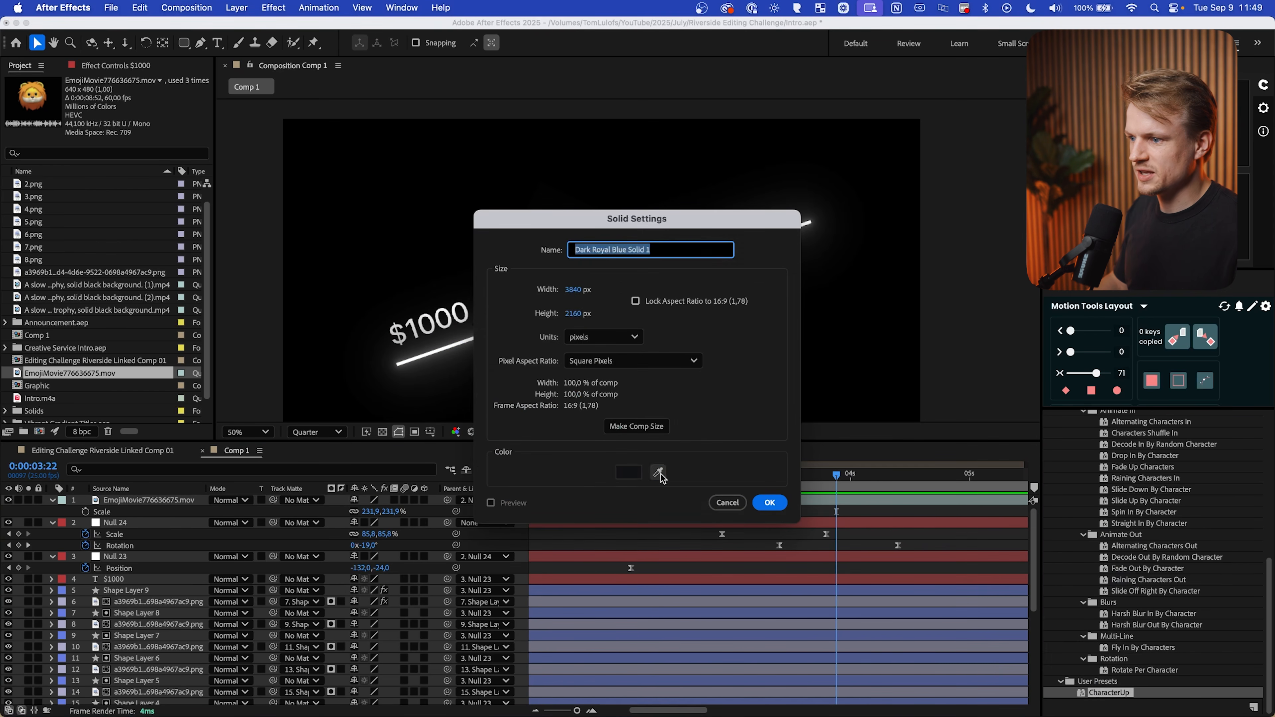
click(659, 473)
click(861, 394)
click(770, 502)
drag(165, 505, 160, 584)
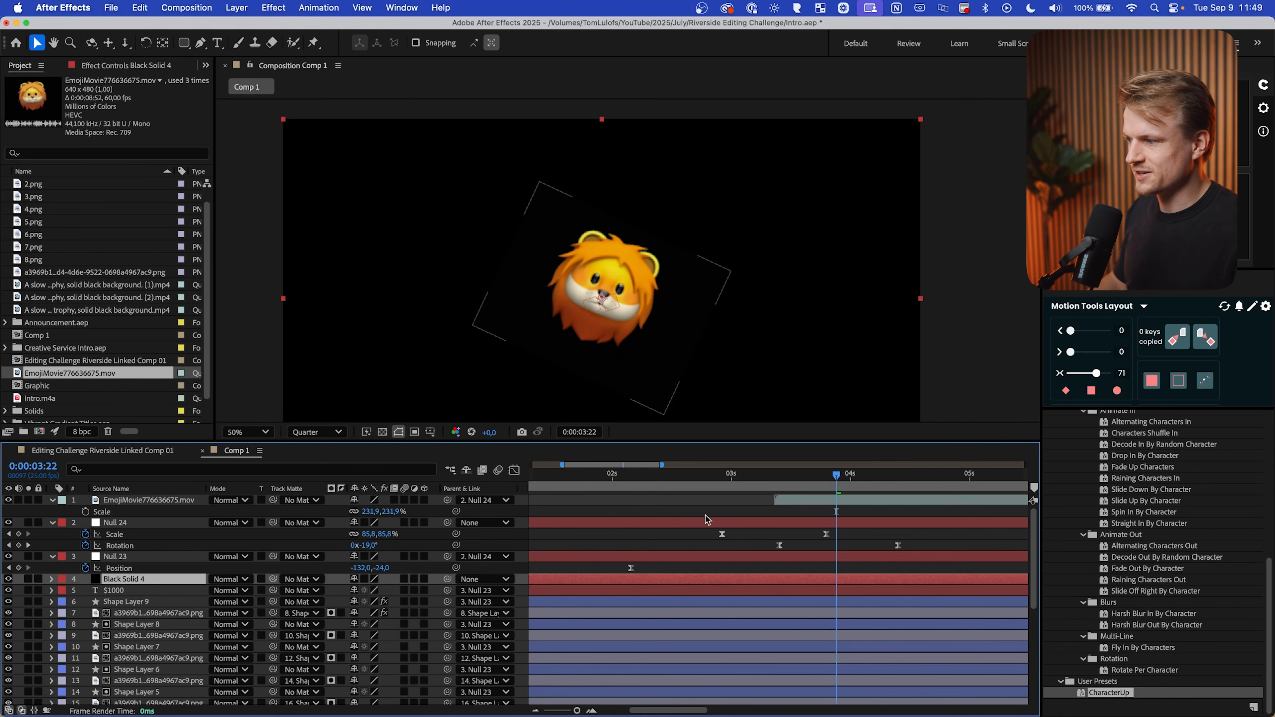
Keyframe the black solid's Opacity at 0% at 0:00:03:15 and 100% at 0:00:03:22
key(t)
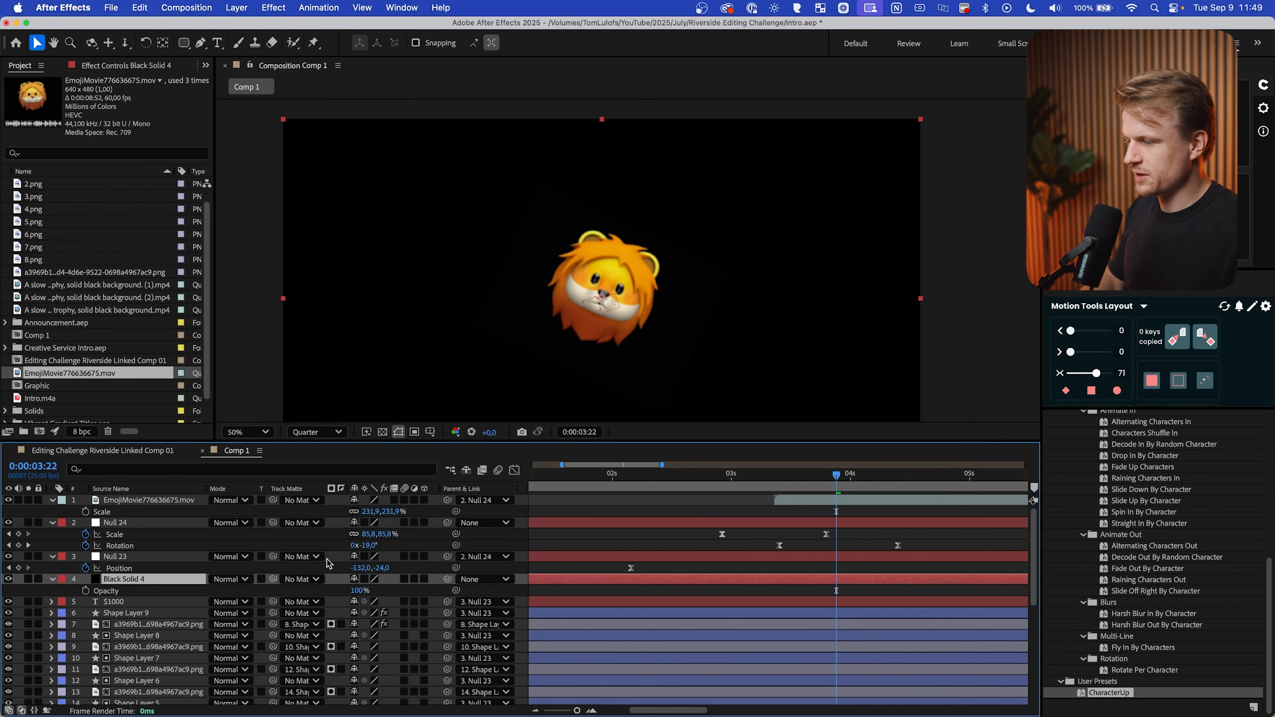
click(86, 591)
click(803, 476)
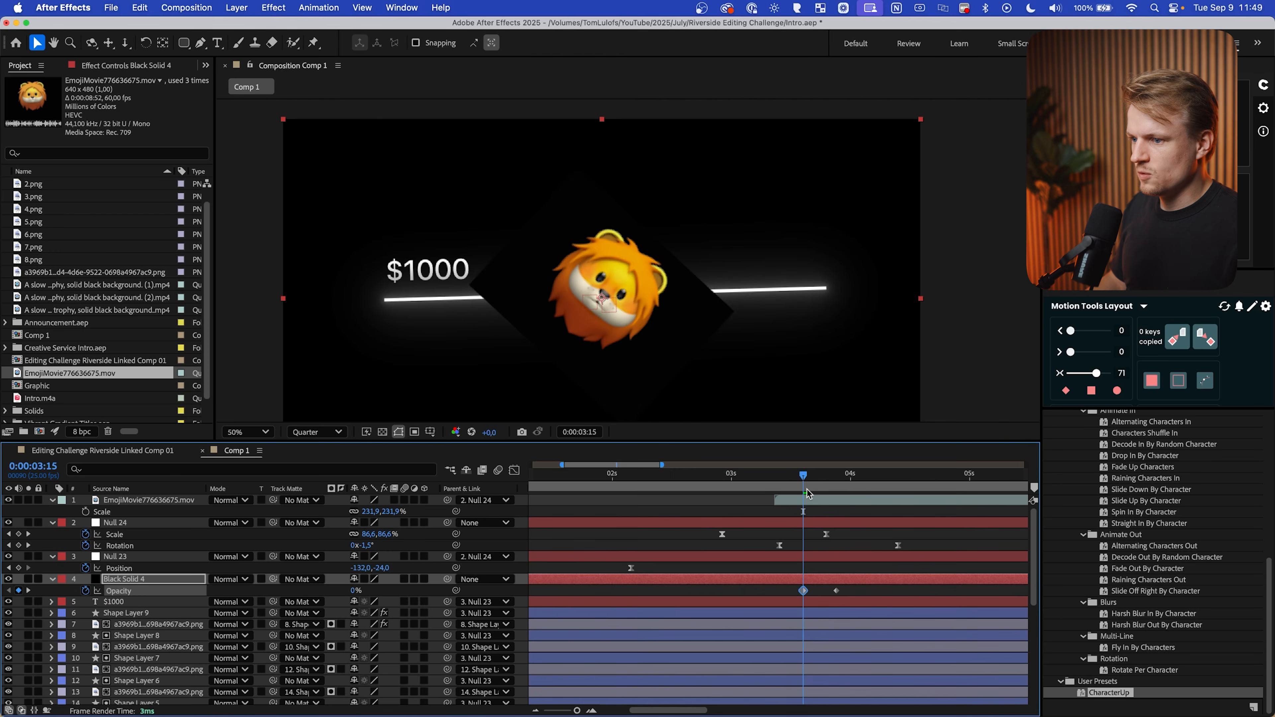
mouse_move(803, 483)
mouse_down()
mouse_move(838, 483)
mouse_move(804, 479)
mouse_up()
Keyframe the lion clip's Opacity from 0% at 0:00:03:15 to 100% at about 0:00:03:23 and preview the fade-in
click(811, 502)
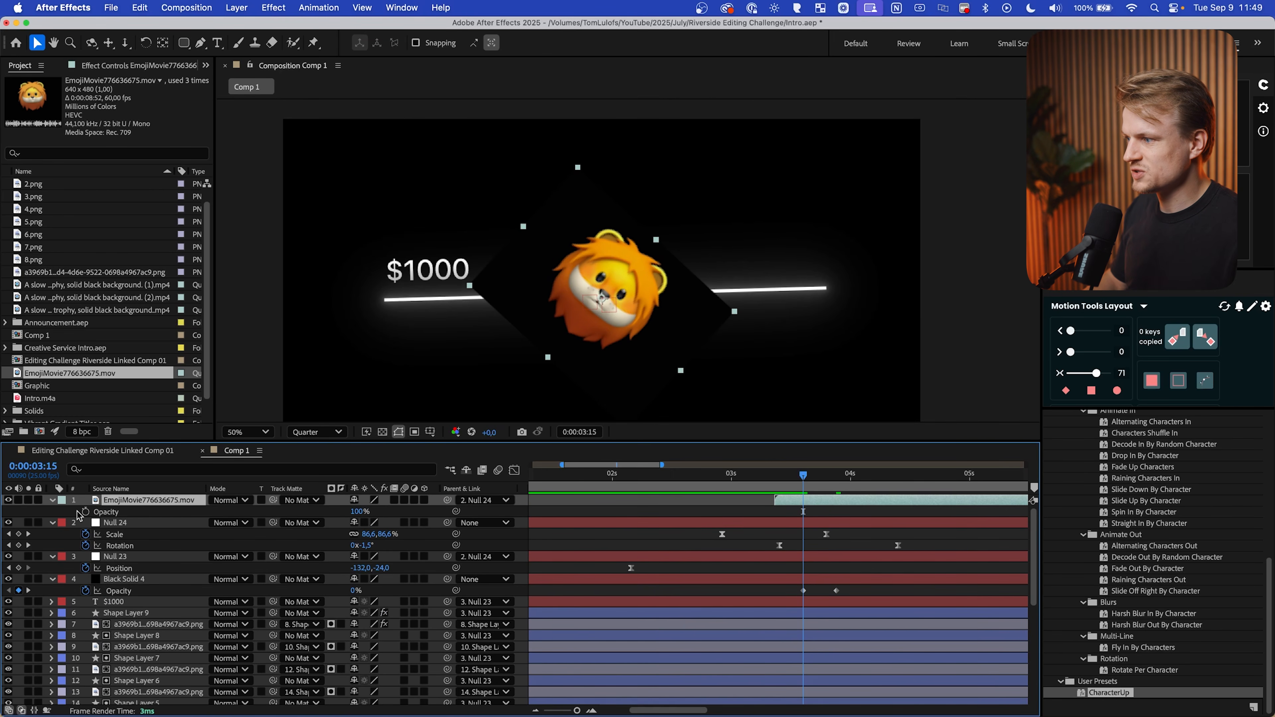
click(86, 512)
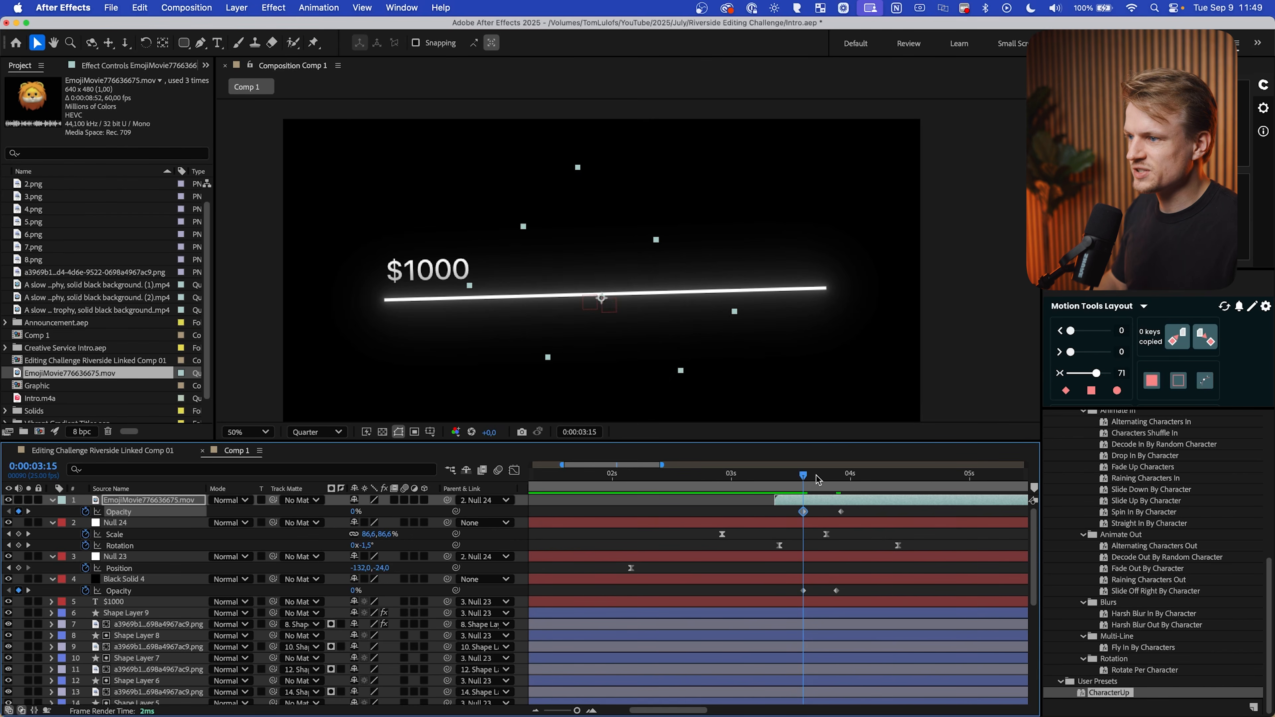
key(space)
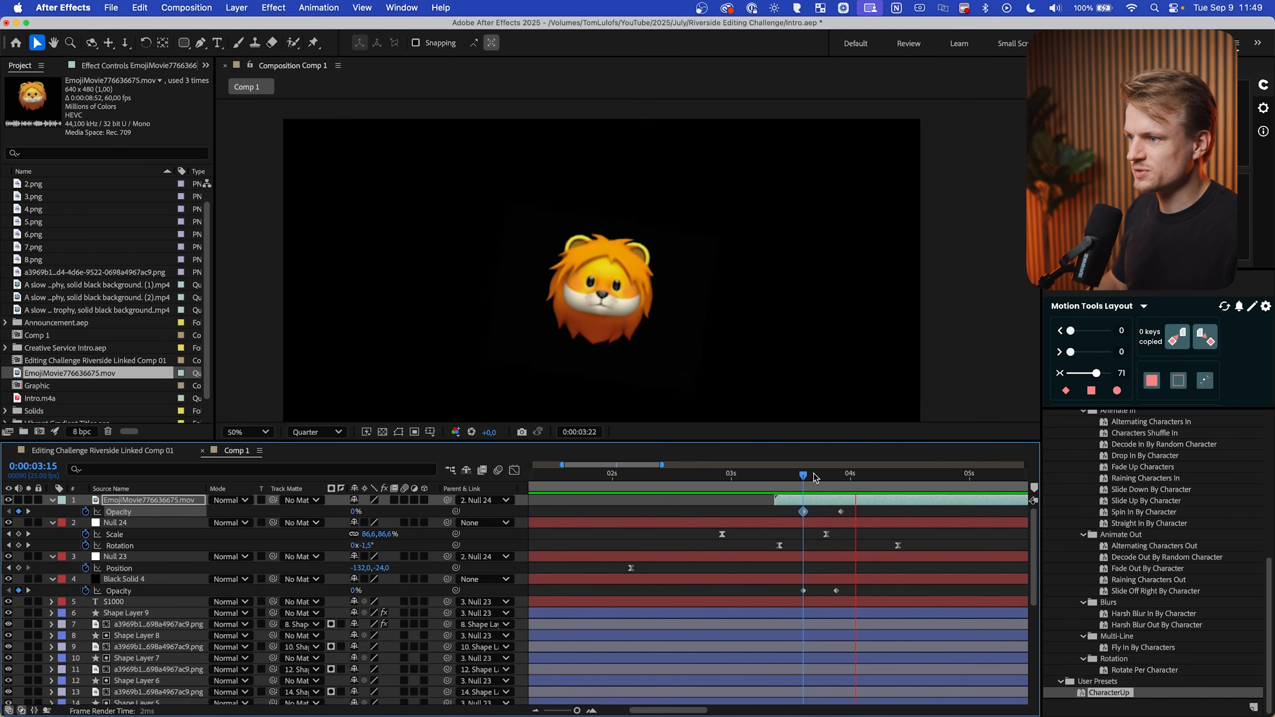
Shift the Opacity keyframes of the lion clip and black solid later to start at about 0:00:03:18, and preview the transition
drag(803, 475, 789, 476)
drag(859, 506, 796, 513)
mouse_move(844, 585)
mouse_down()
mouse_move(793, 601)
mouse_move(867, 597)
mouse_up()
key(space)
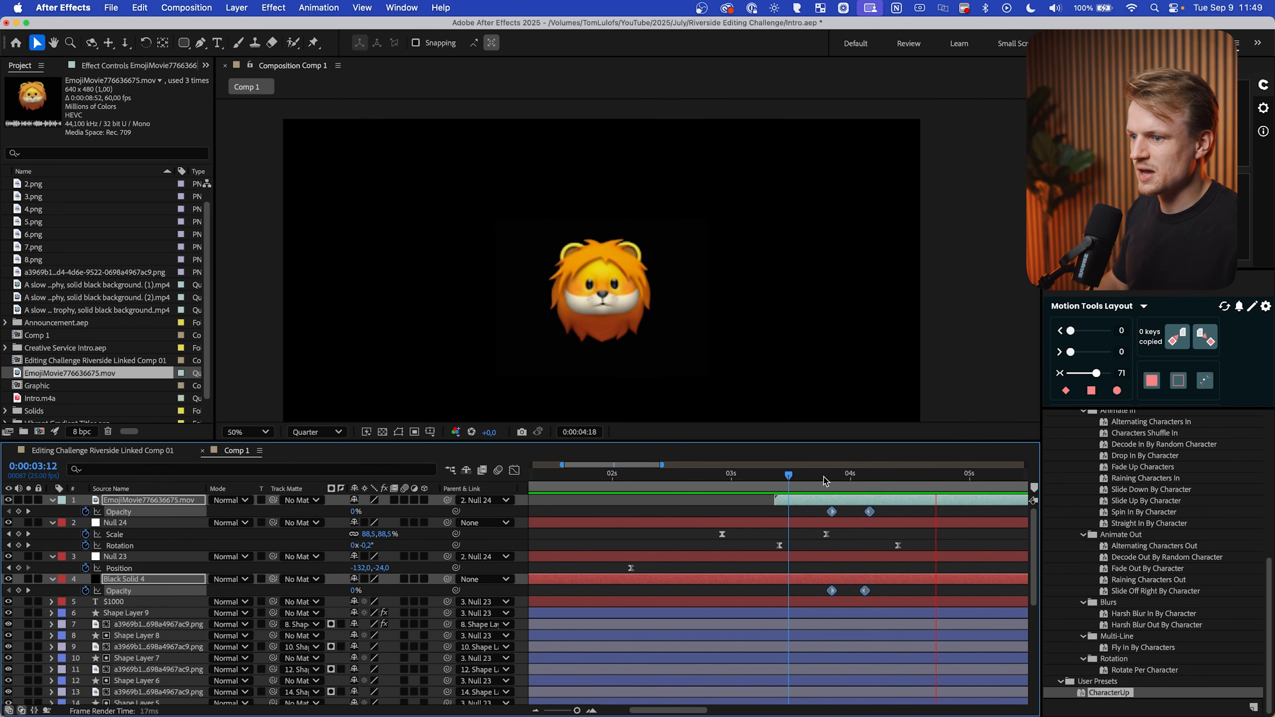
drag(785, 476, 756, 476)
click(824, 514)
key(super+z)
key(space)
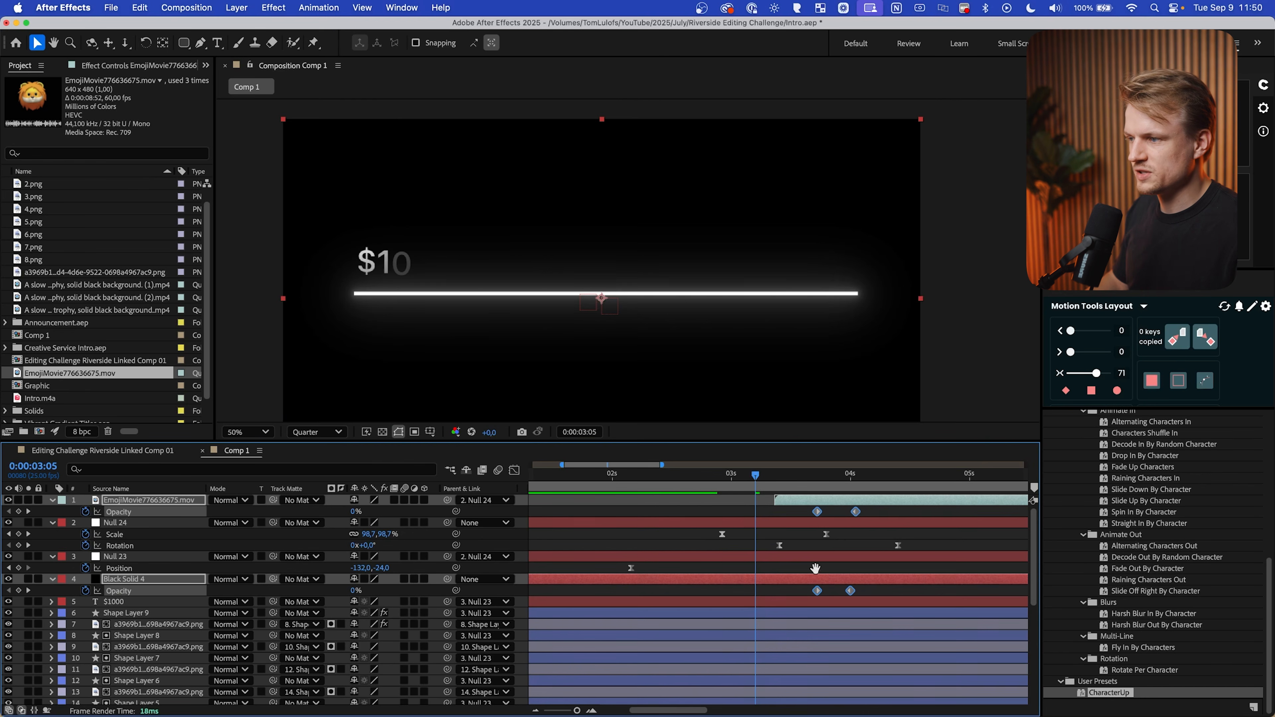
key(comma)
key(space)
click(712, 481)
key(space)
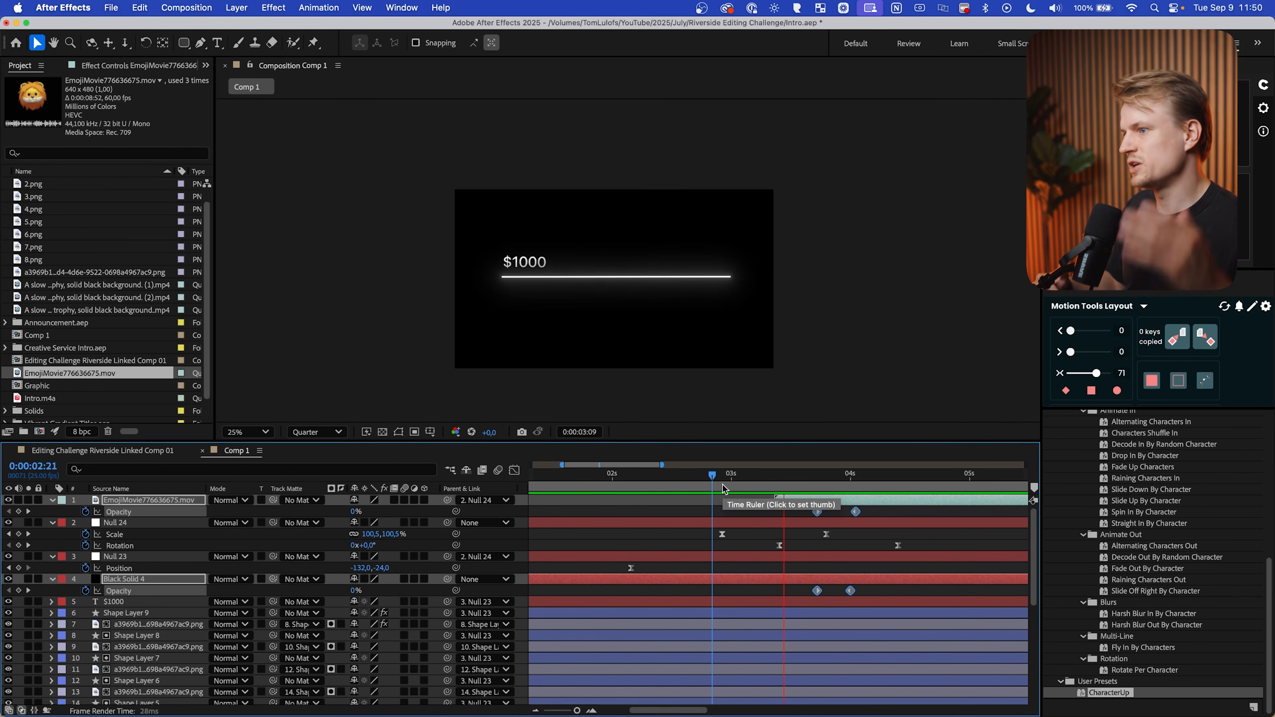
key(space)
key(period)
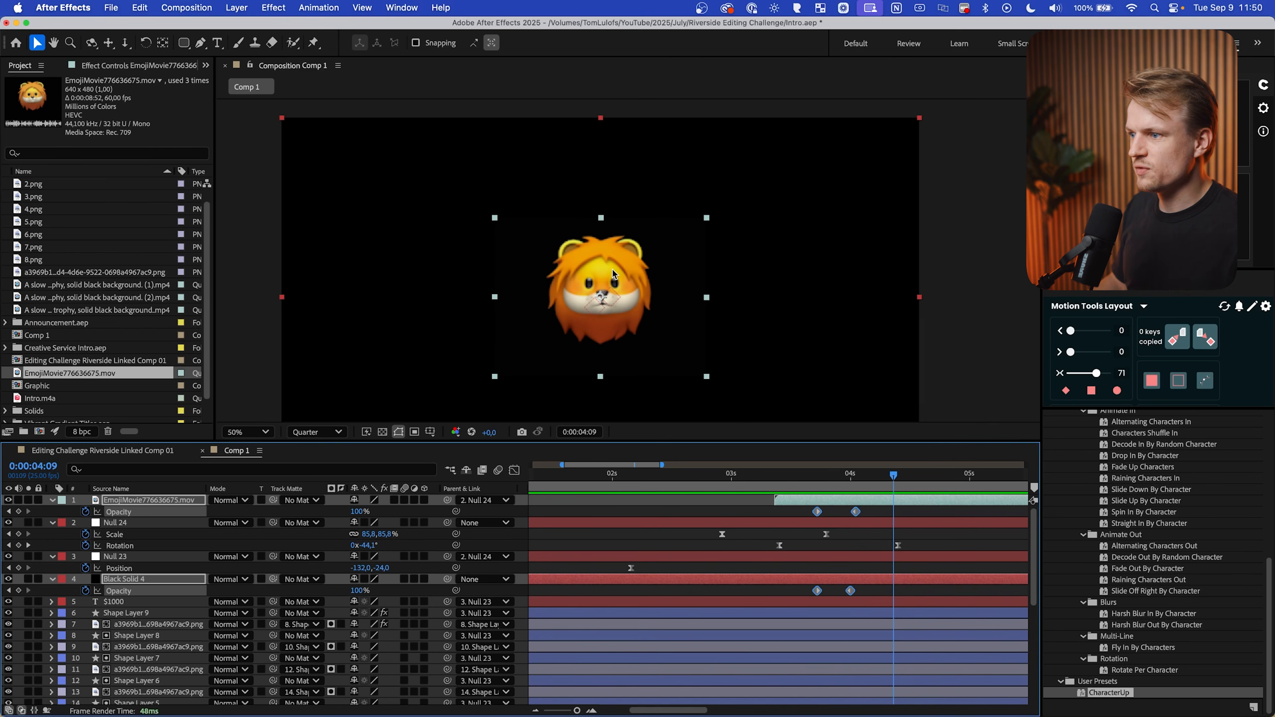
click(977, 513)
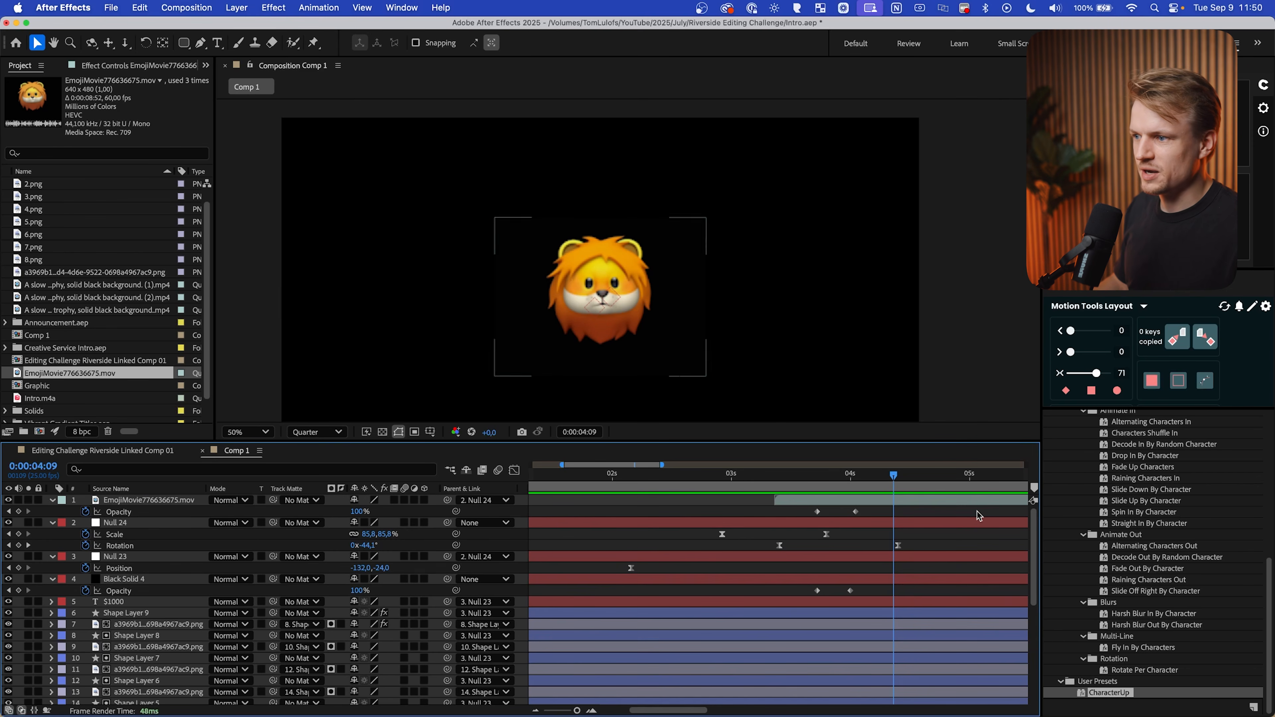
key(comma)
key(super+t)
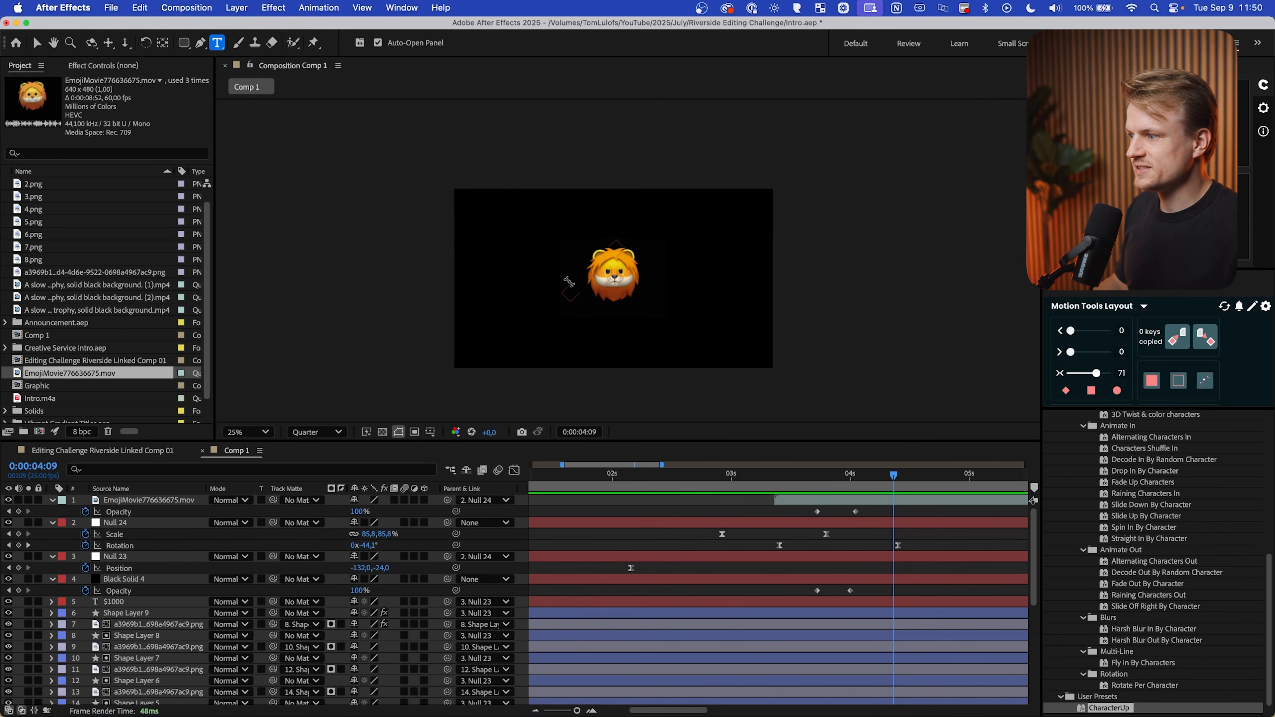
click(585, 301)
text(Wildly)
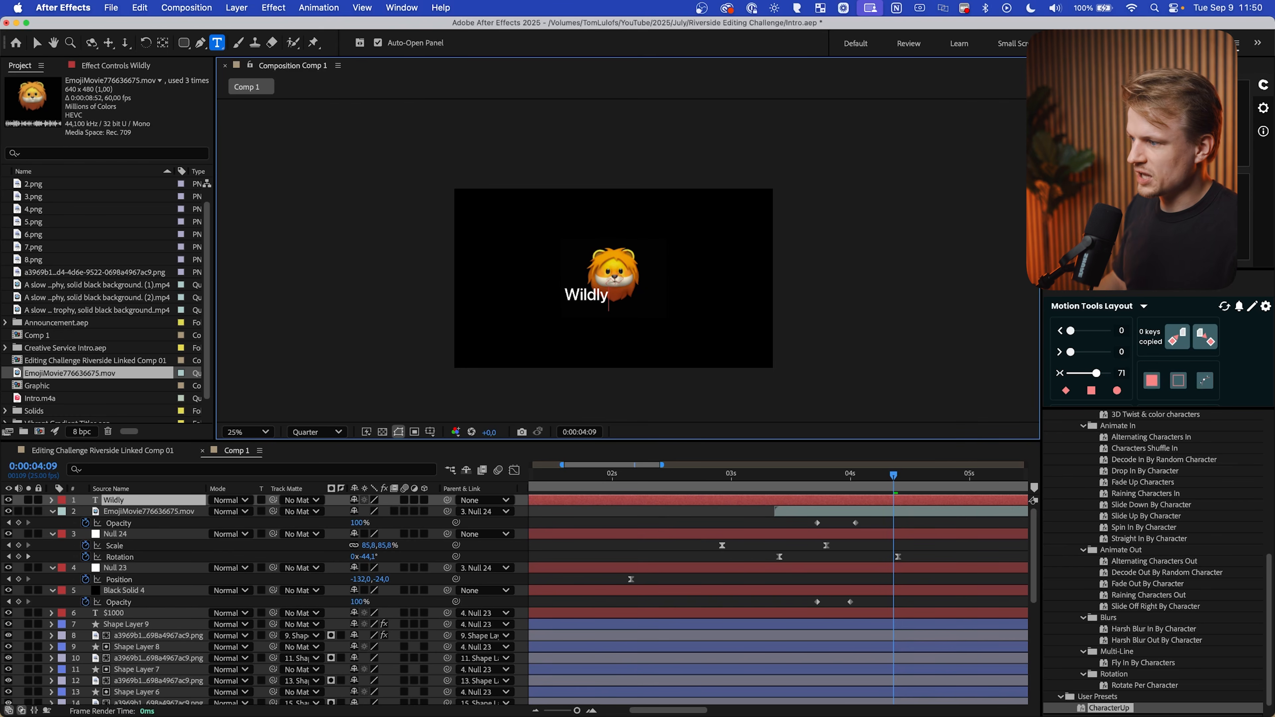
click(148, 500)
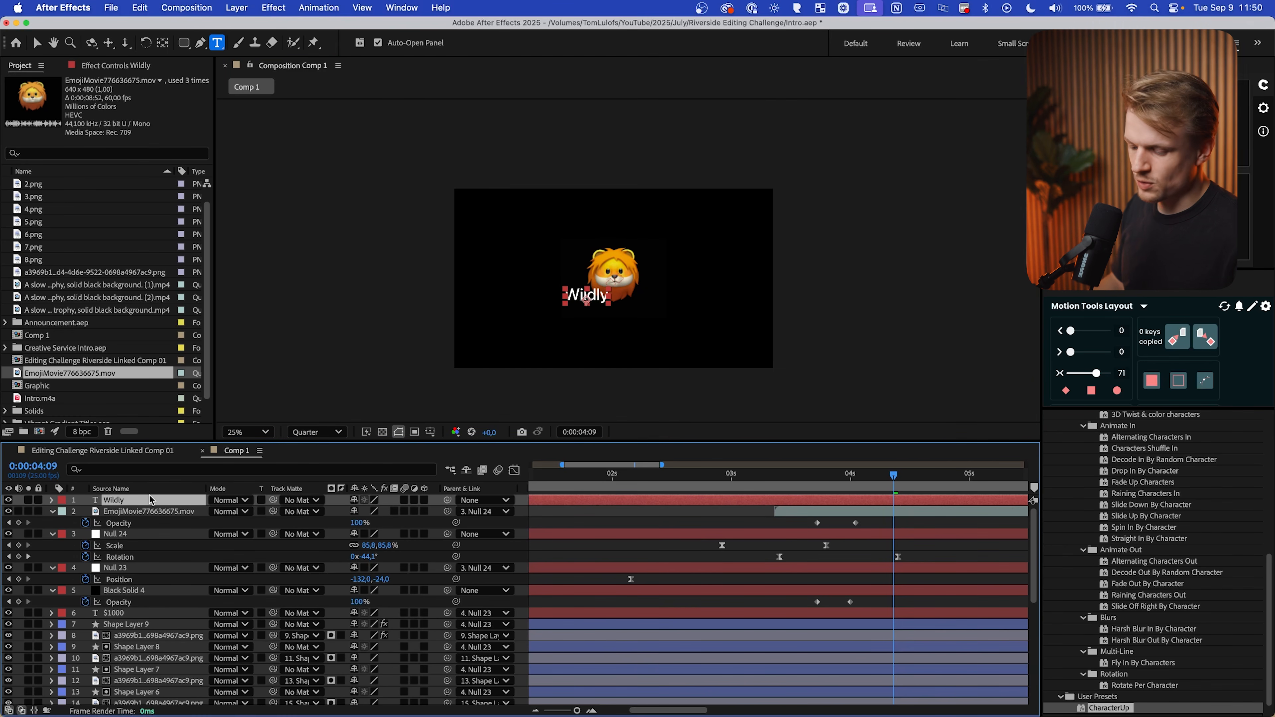
key(Delete)
Duplicate the $1000 text layer and move the copy to the top of the layer stack
click(129, 605)
key(super+d)
drag(128, 604, 149, 502)
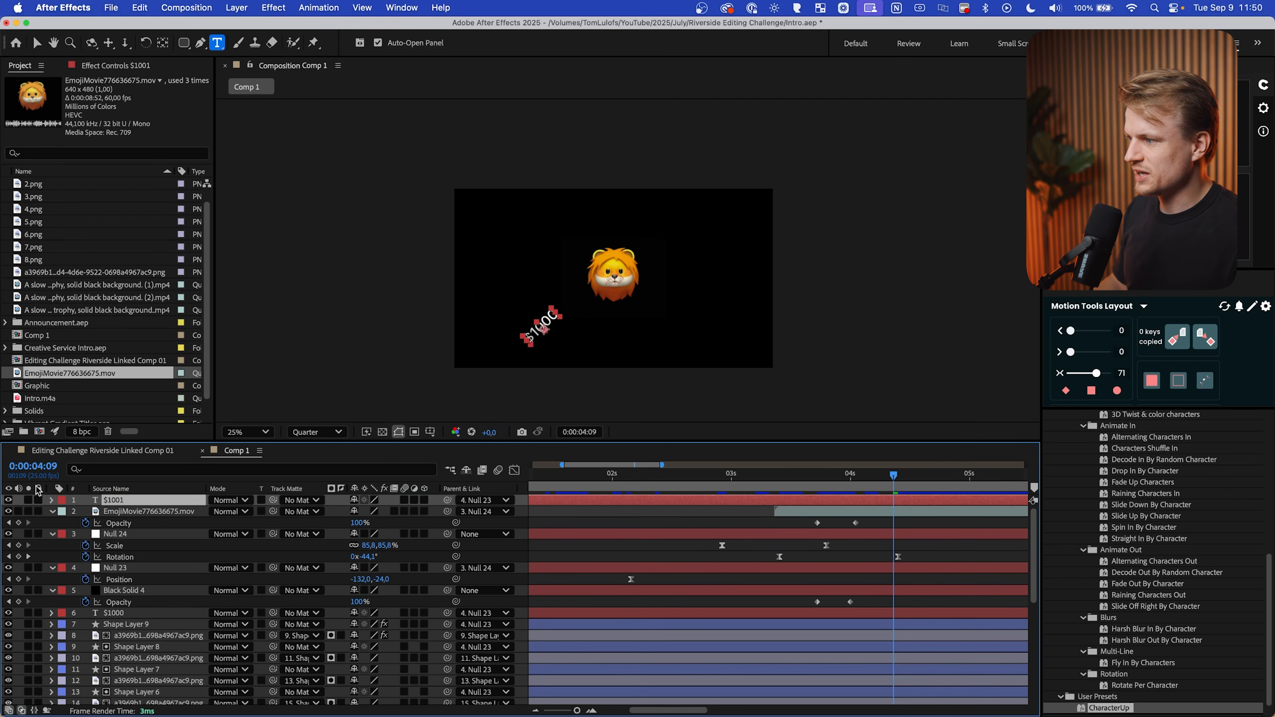
Set the copied text layer's parent to None and reset its Transform properties to centre it
click(52, 500)
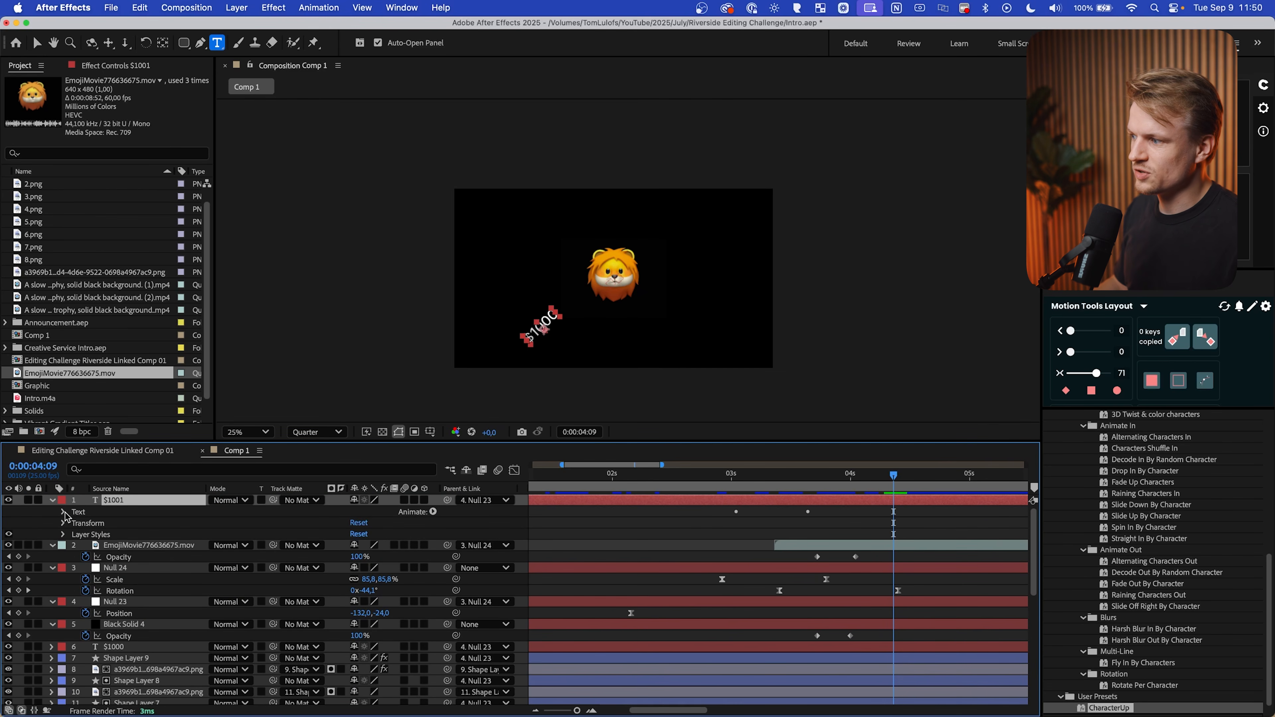
click(64, 523)
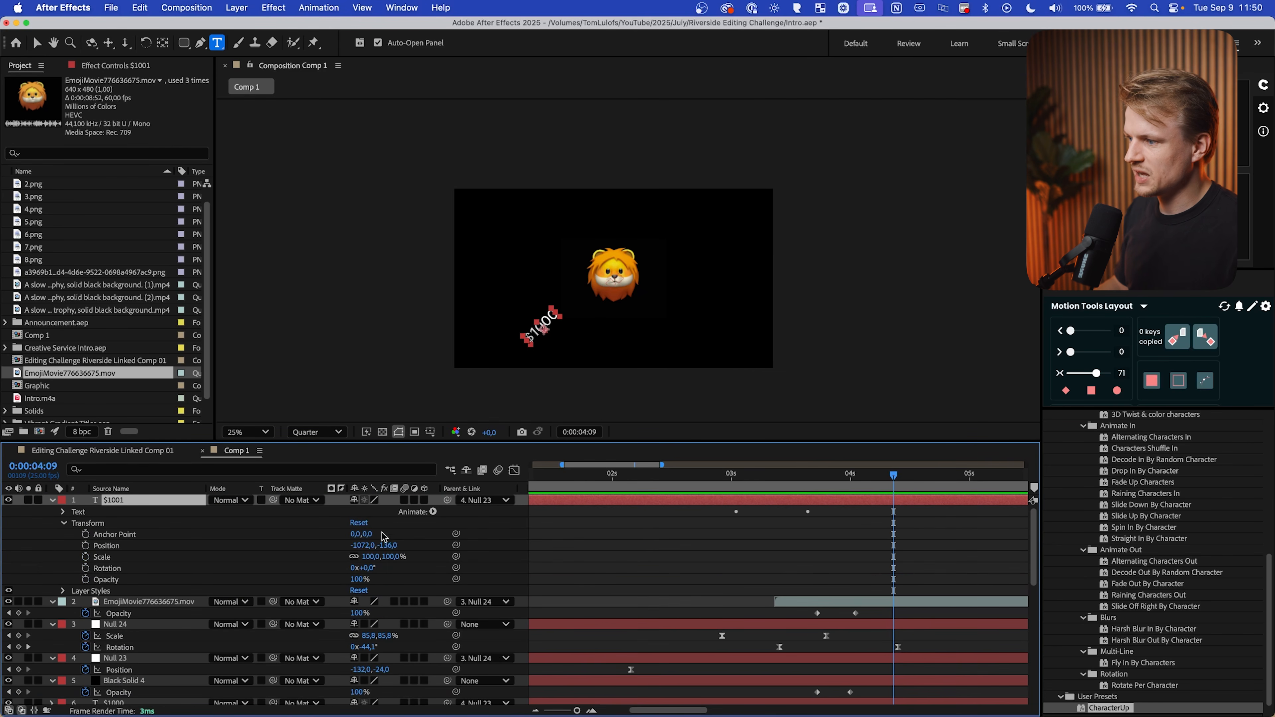
click(358, 523)
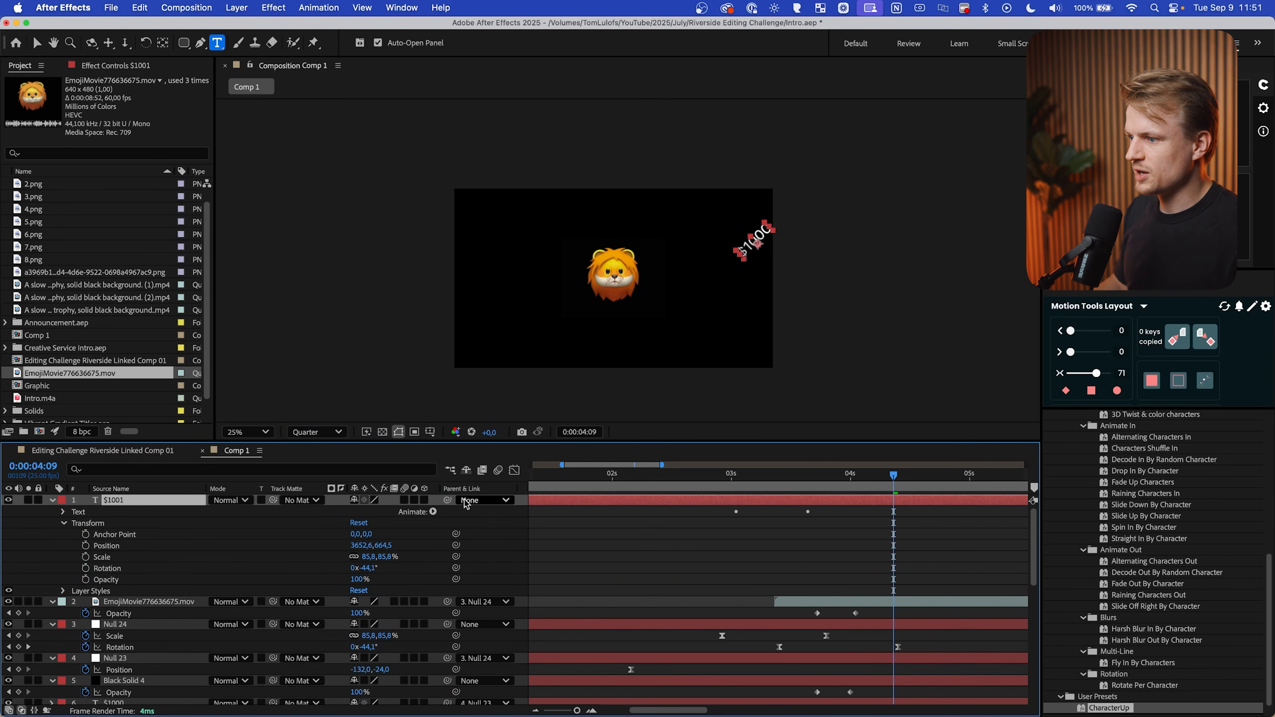
click(466, 501)
click(431, 520)
click(359, 523)
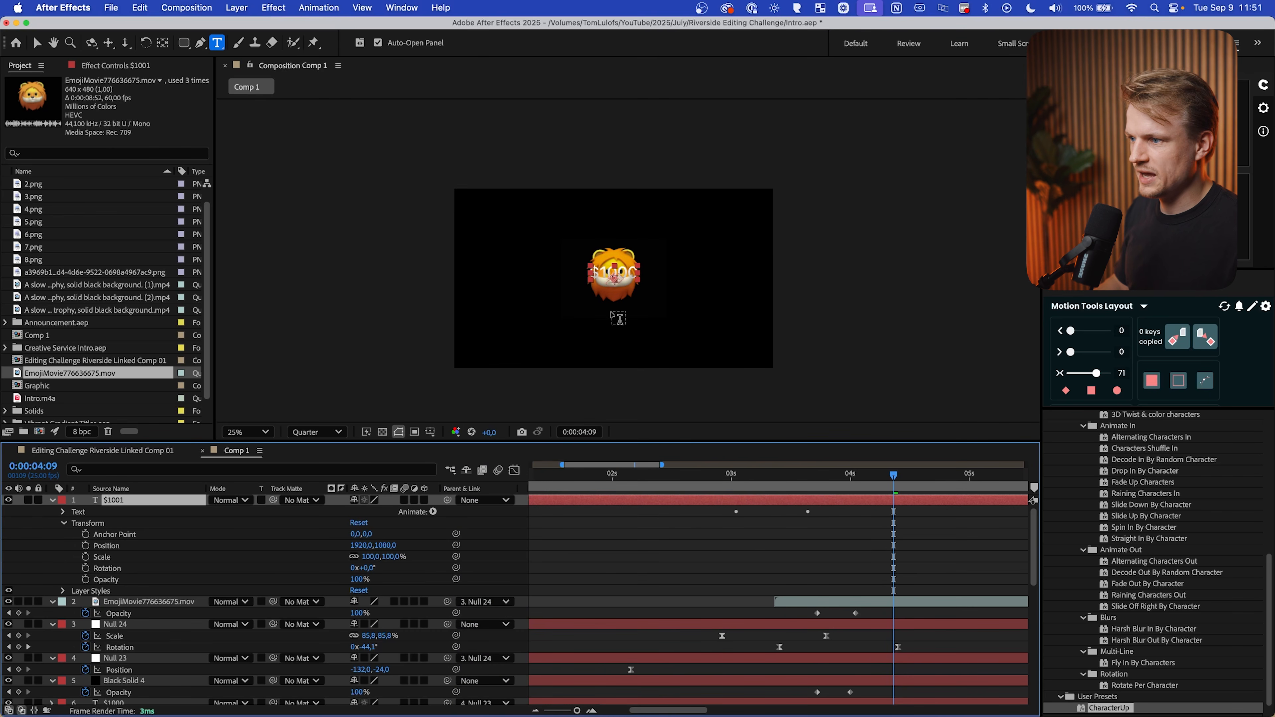
Replace the copied layer's text with "Wildly Different"
double_click(608, 278)
text(Wil)
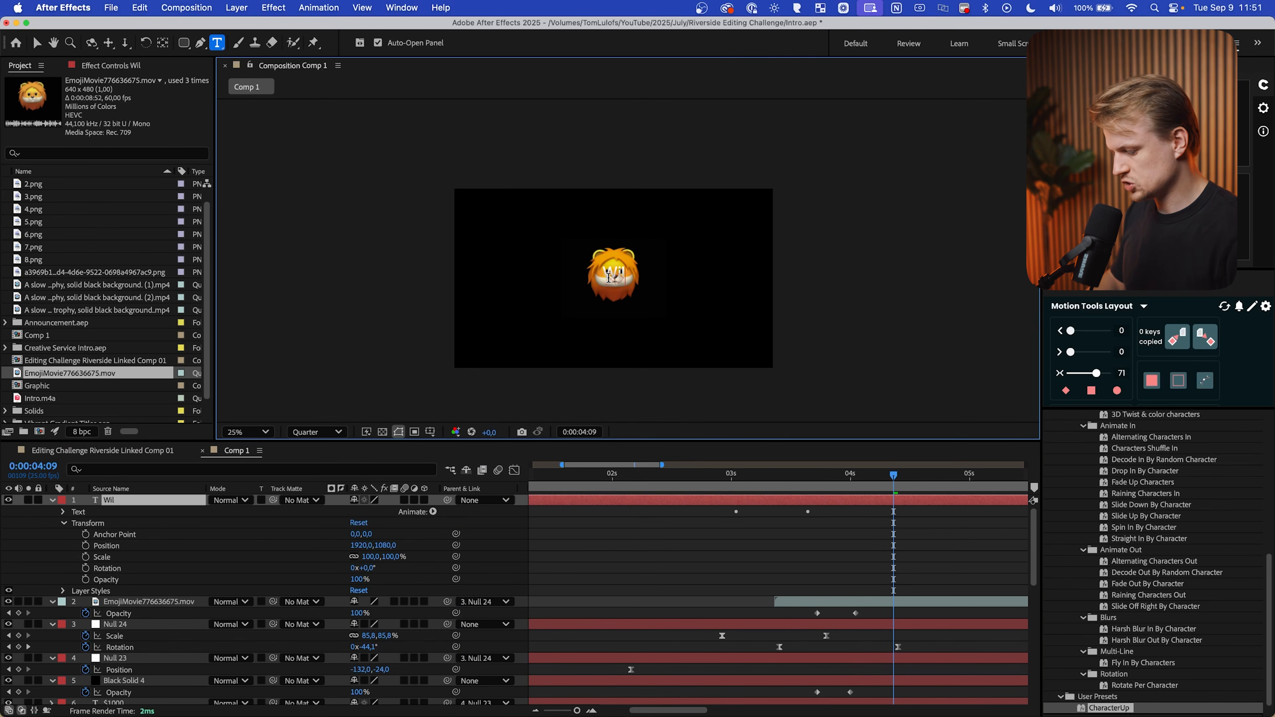
text(dly Different)
click(874, 510)
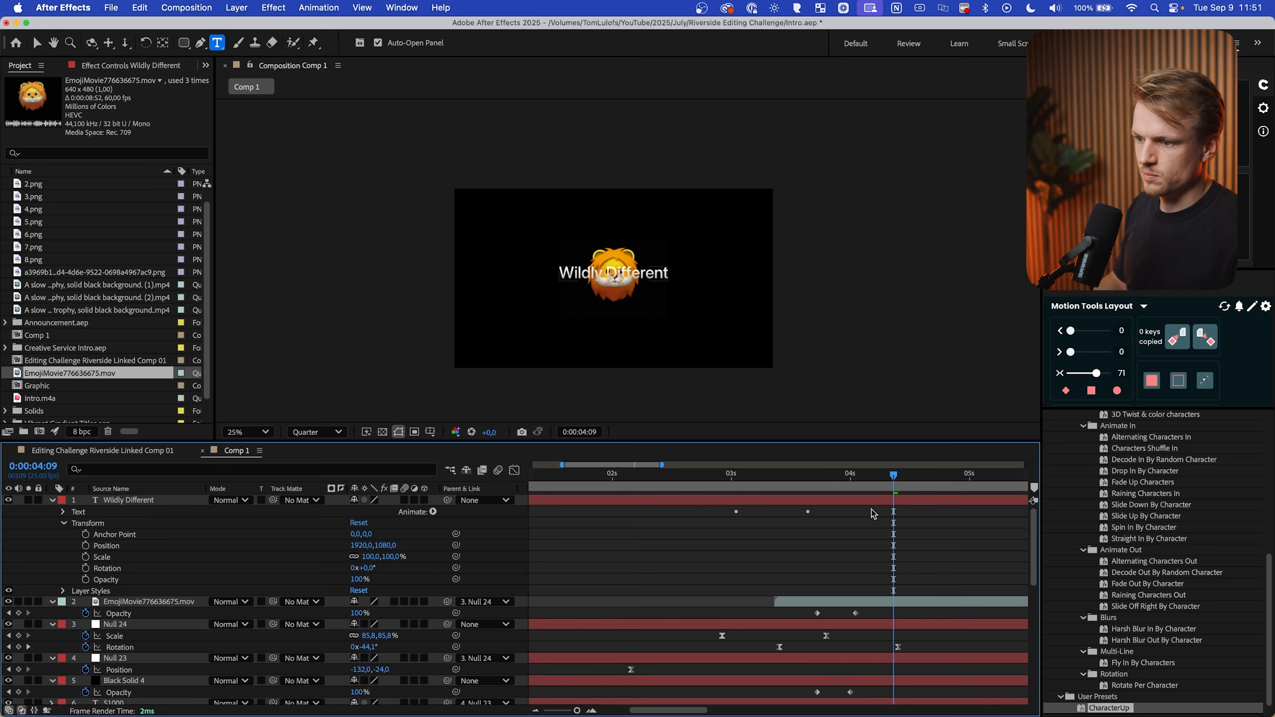
Move the Wildly Different text down to about 1921.9, 1160.2 and scale it to 149%
key(super+Down)
scroll(627, 261, up, 2)
key(v)
drag(639, 275, 653, 301)
scroll(652, 301, down, 2)
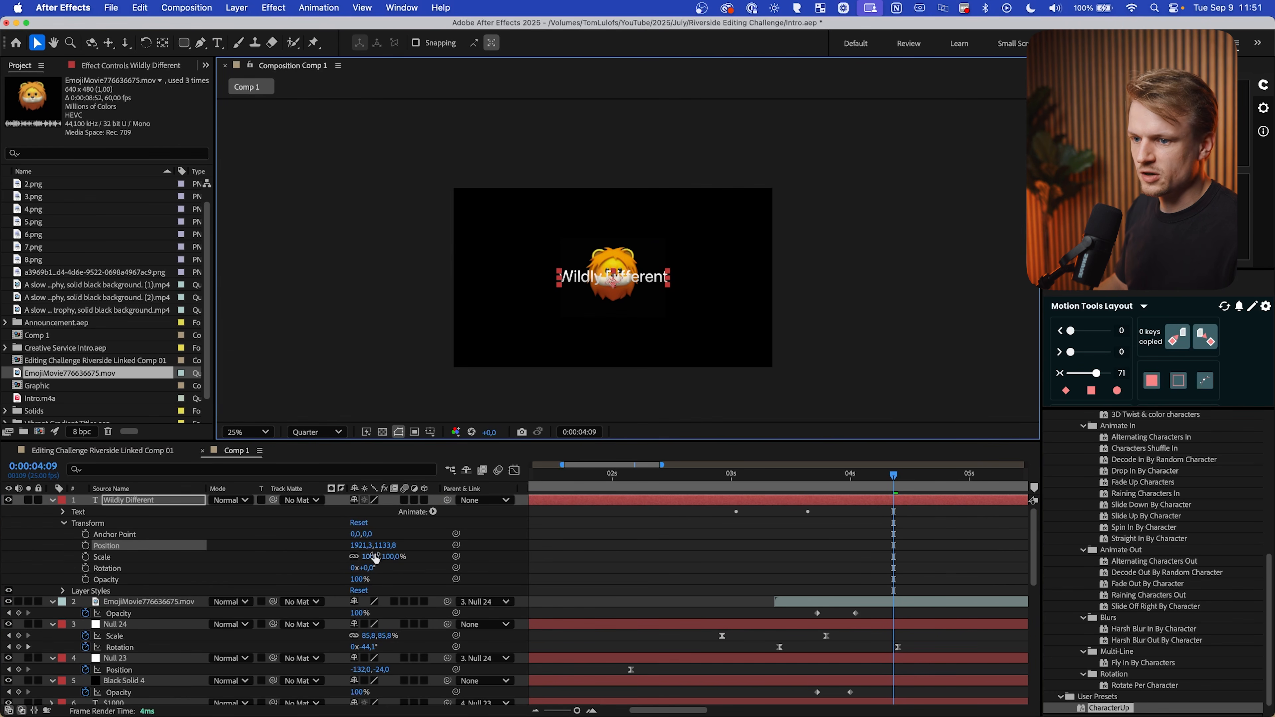
scroll(1083, 535, up, 5)
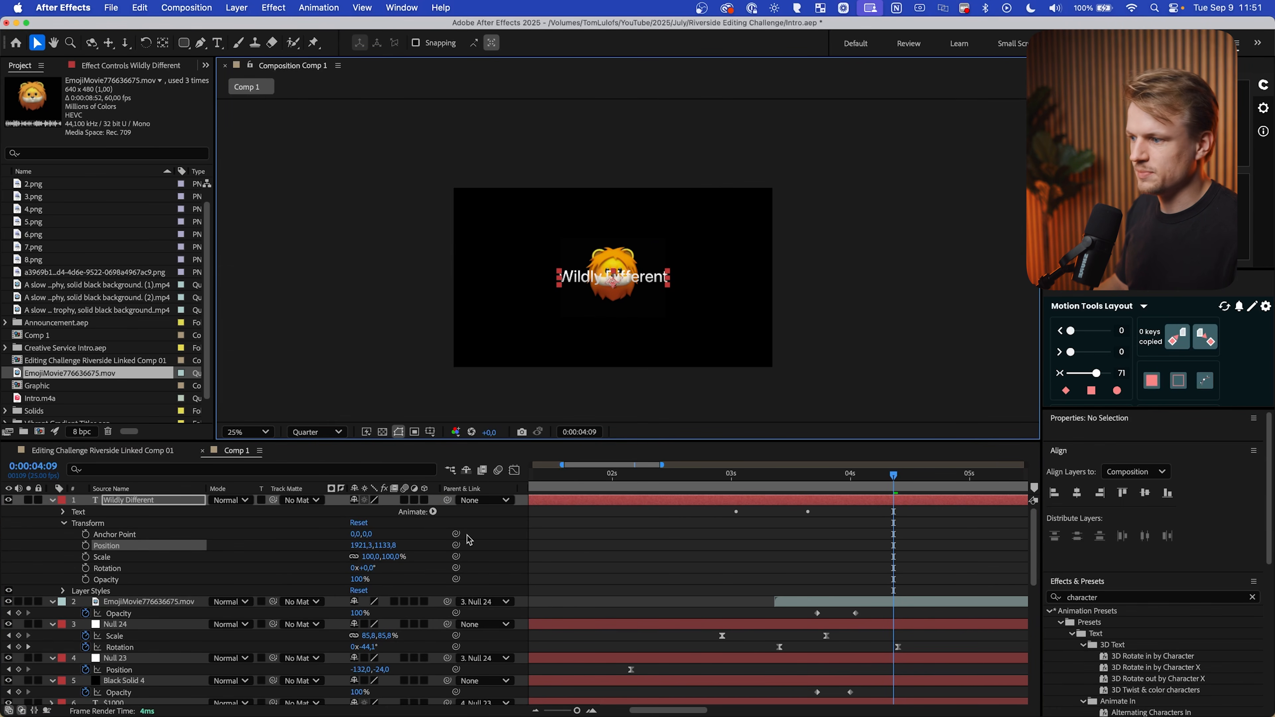
drag(391, 557, 395, 556)
drag(395, 557, 417, 557)
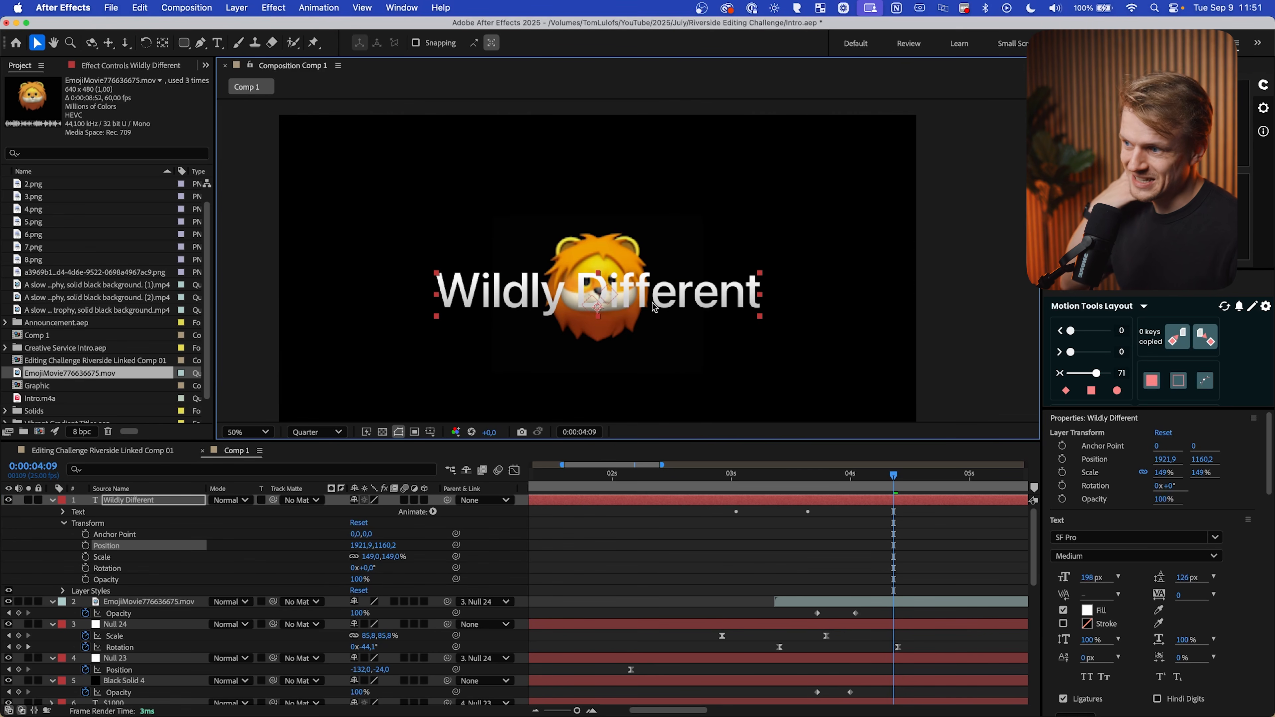
Lower the lion clip's second Opacity keyframe, at about 0:00:04:01, to 54%
click(609, 259)
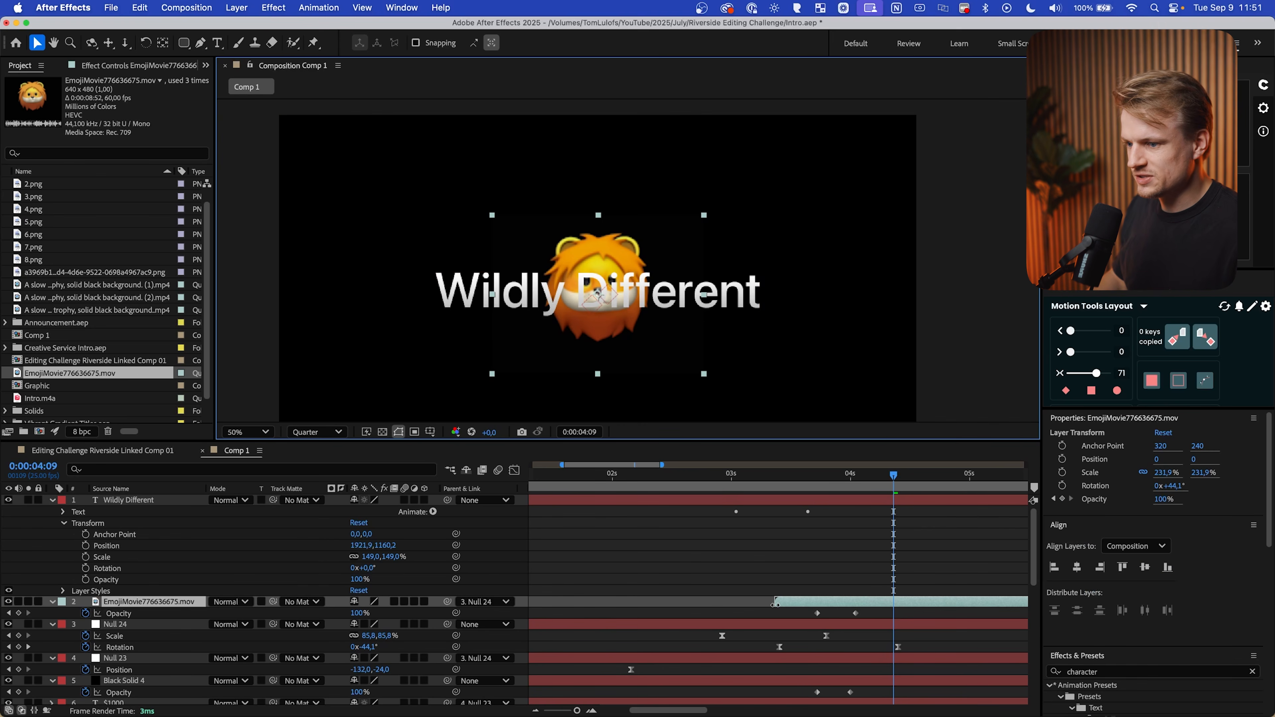
drag(866, 473, 855, 475)
drag(372, 613, 330, 614)
drag(844, 481, 899, 483)
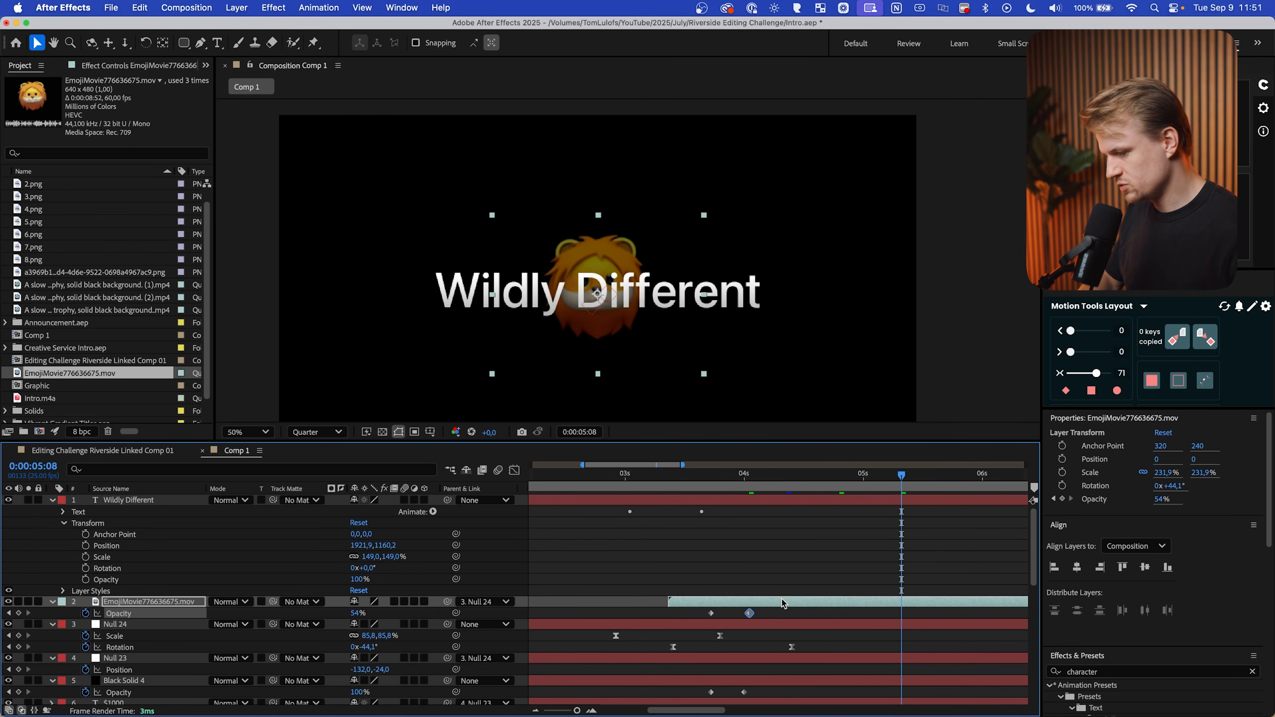
Shift the lion clip later with its Opacity keyframes so it starts at about 0:00:03:15
key(u)
key(u)
drag(781, 628, 797, 658)
drag(665, 603, 700, 599)
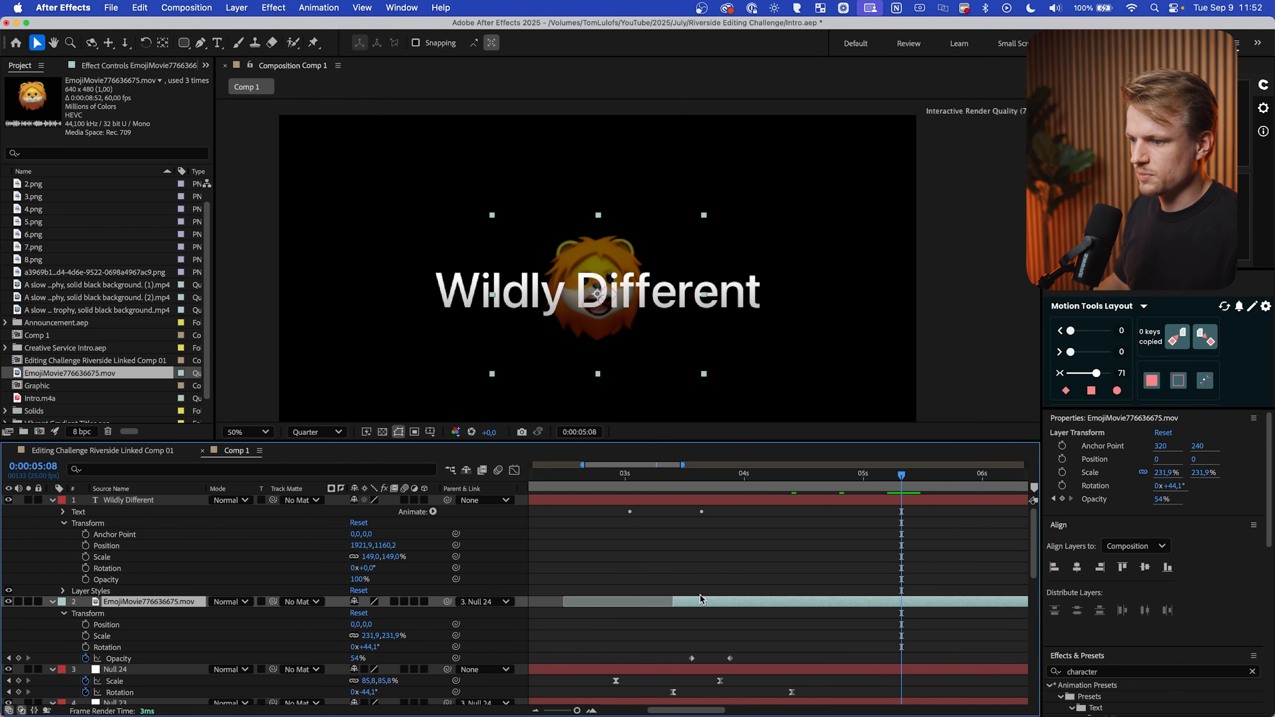
Delay the Wildly Different text animation to start at about 0:00:04:00, parent the layer to Null 24, and preview it
drag(670, 480, 721, 488)
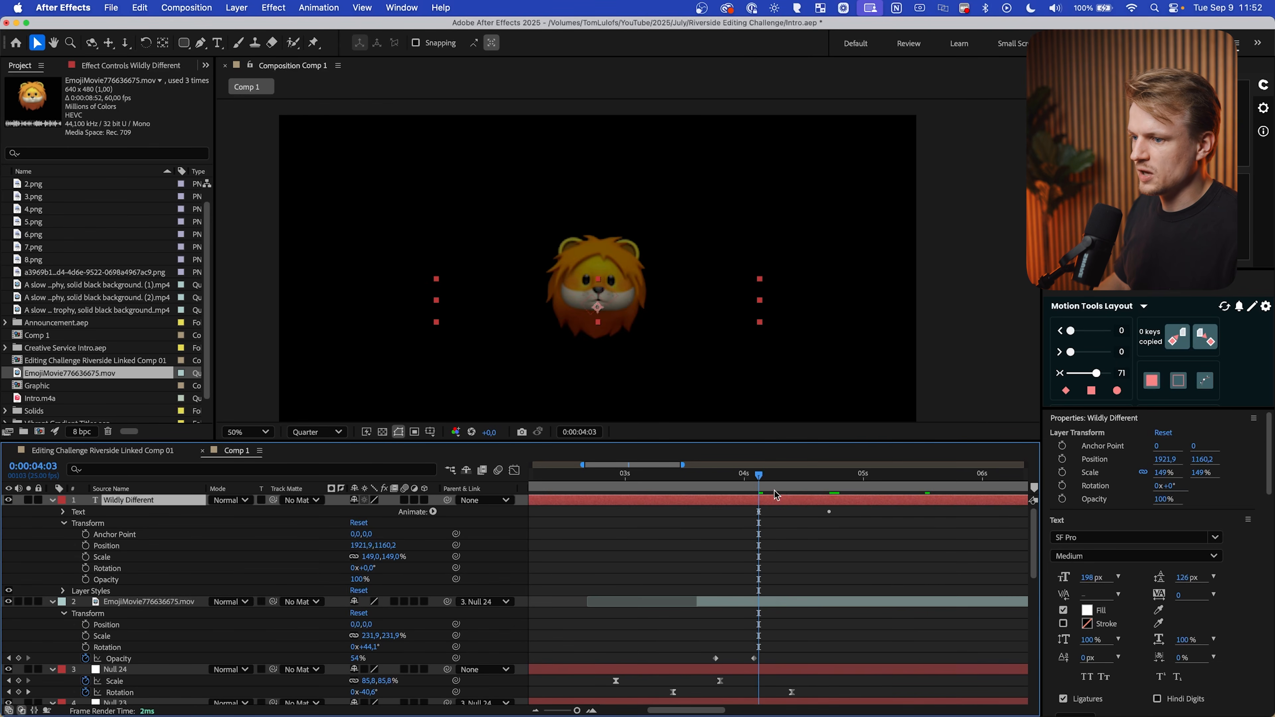
drag(776, 495, 819, 491)
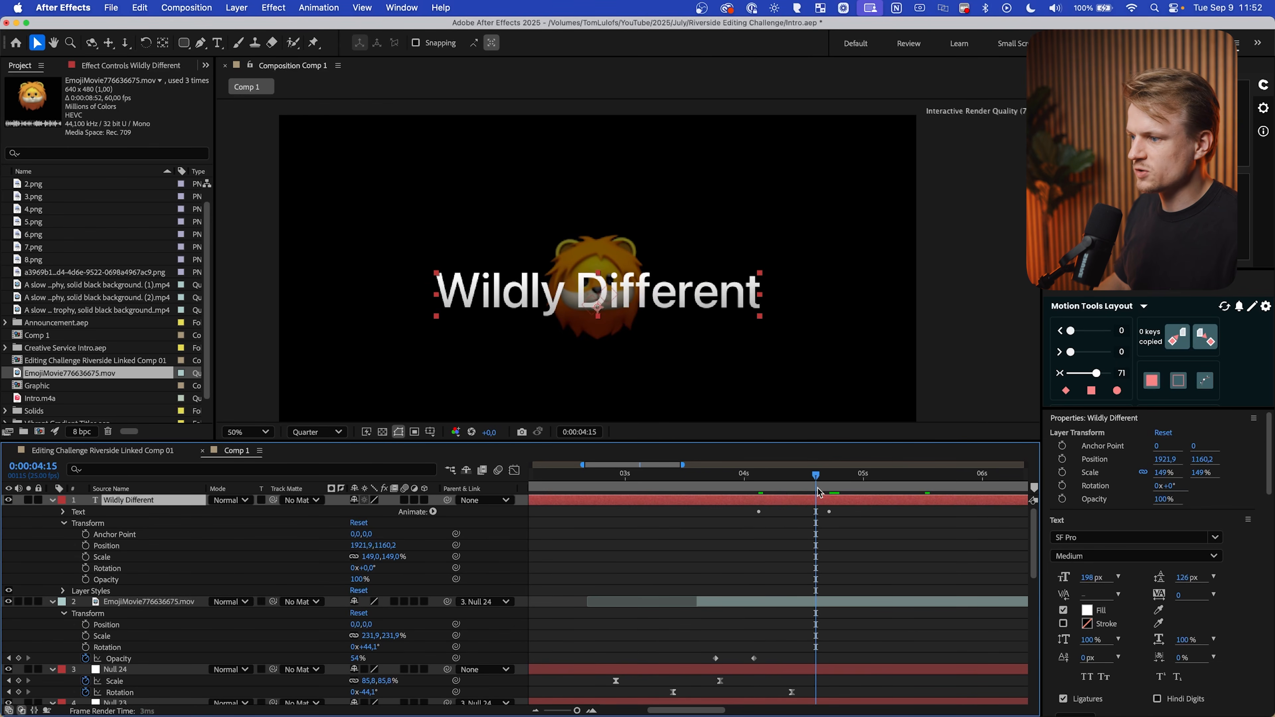
click(477, 502)
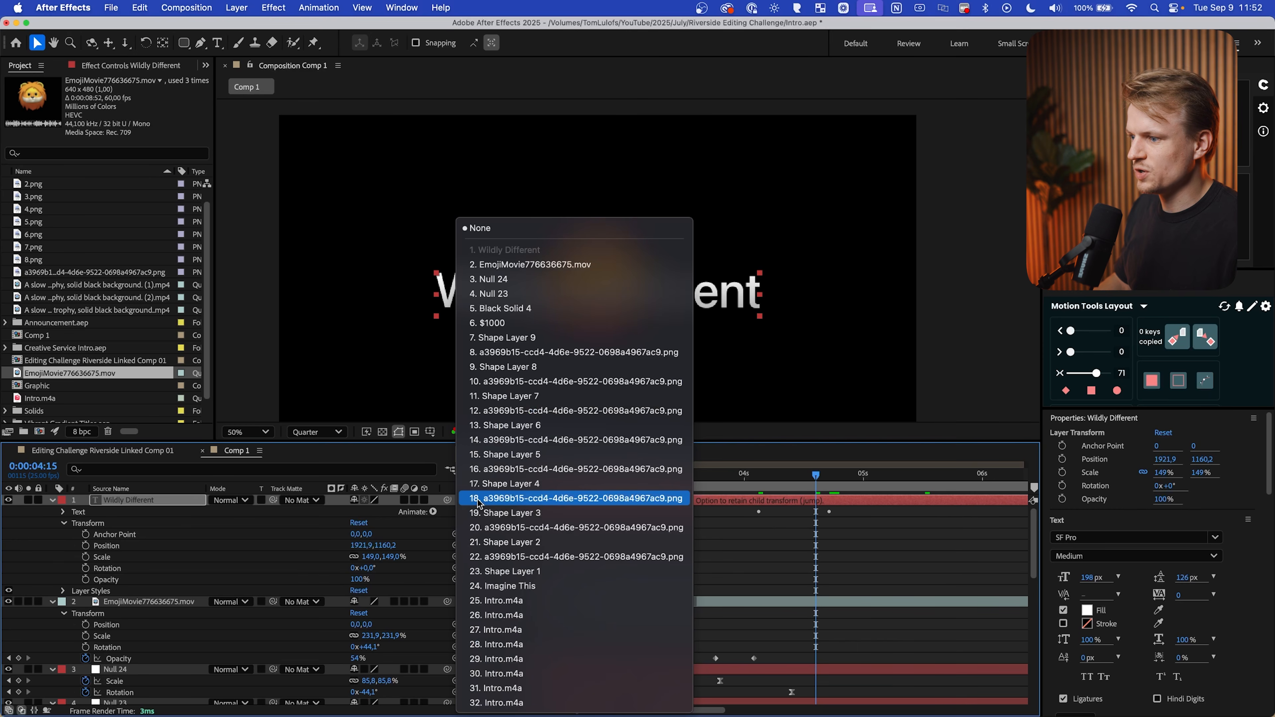
click(506, 280)
drag(758, 489, 645, 488)
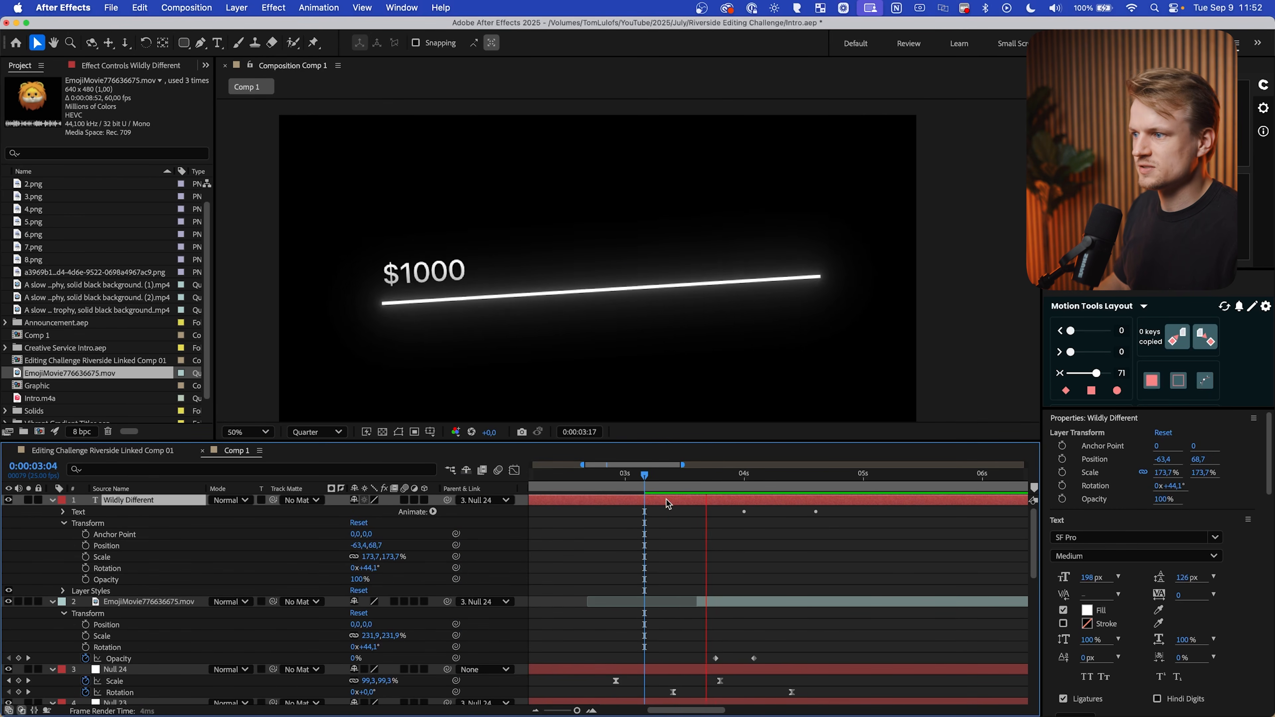
key(space)
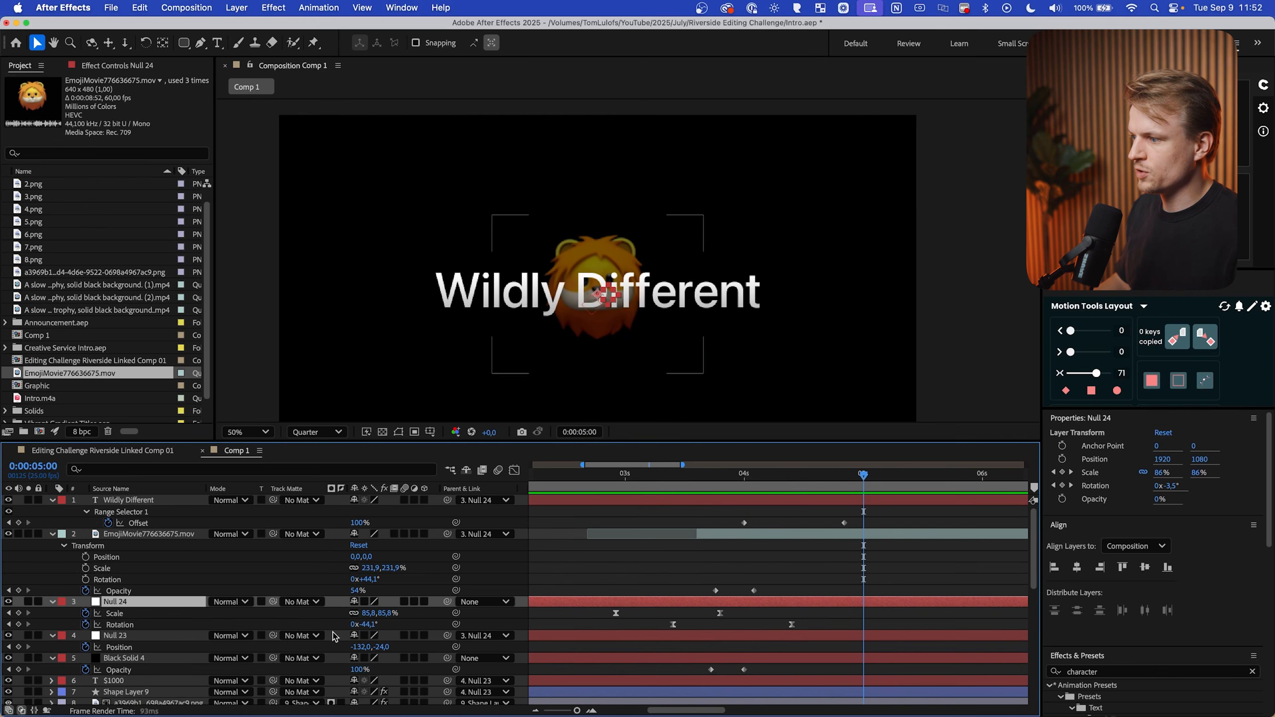
Keyframe Null 24's Scale up to 97.7% at about 0:00:05:18 and preview the slow push-in
drag(384, 613, 390, 614)
key(space)
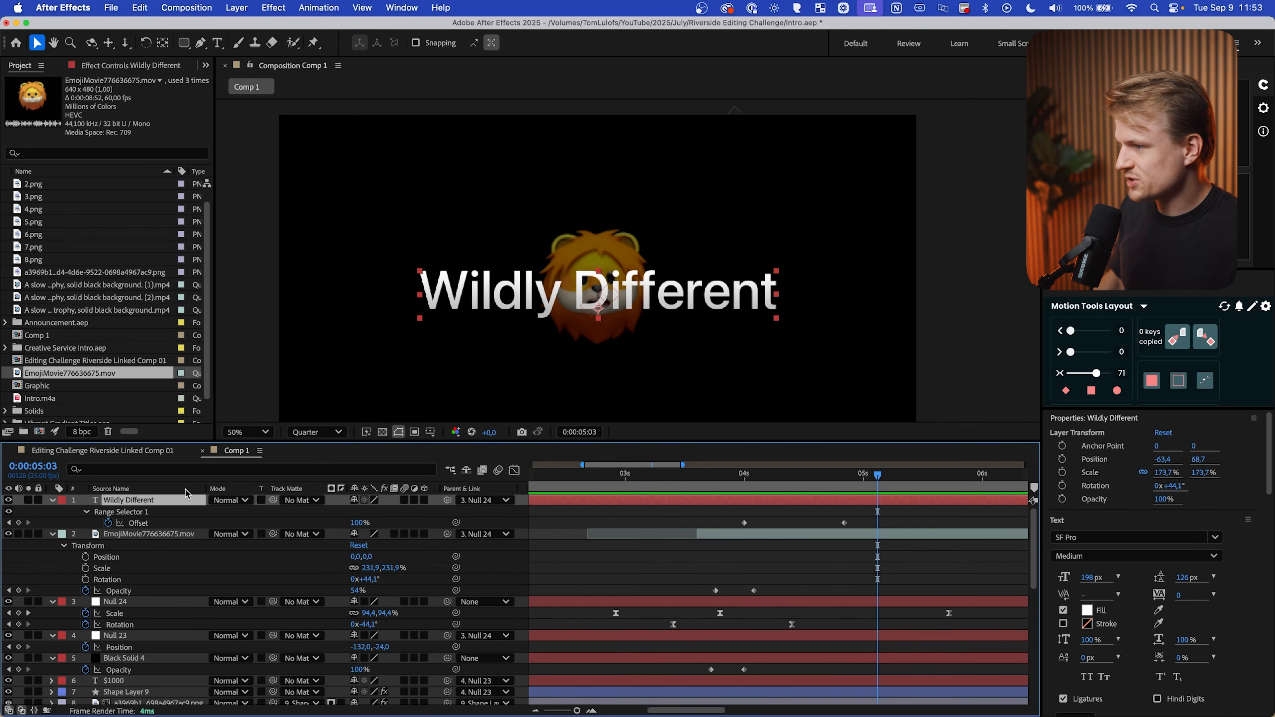
Split Wildly Different into two word layers: mask "Wildly" with a rectangle, duplicate the layer, and set the original's mask to Subtract
drag(183, 43, 226, 47)
drag(377, 254, 570, 355)
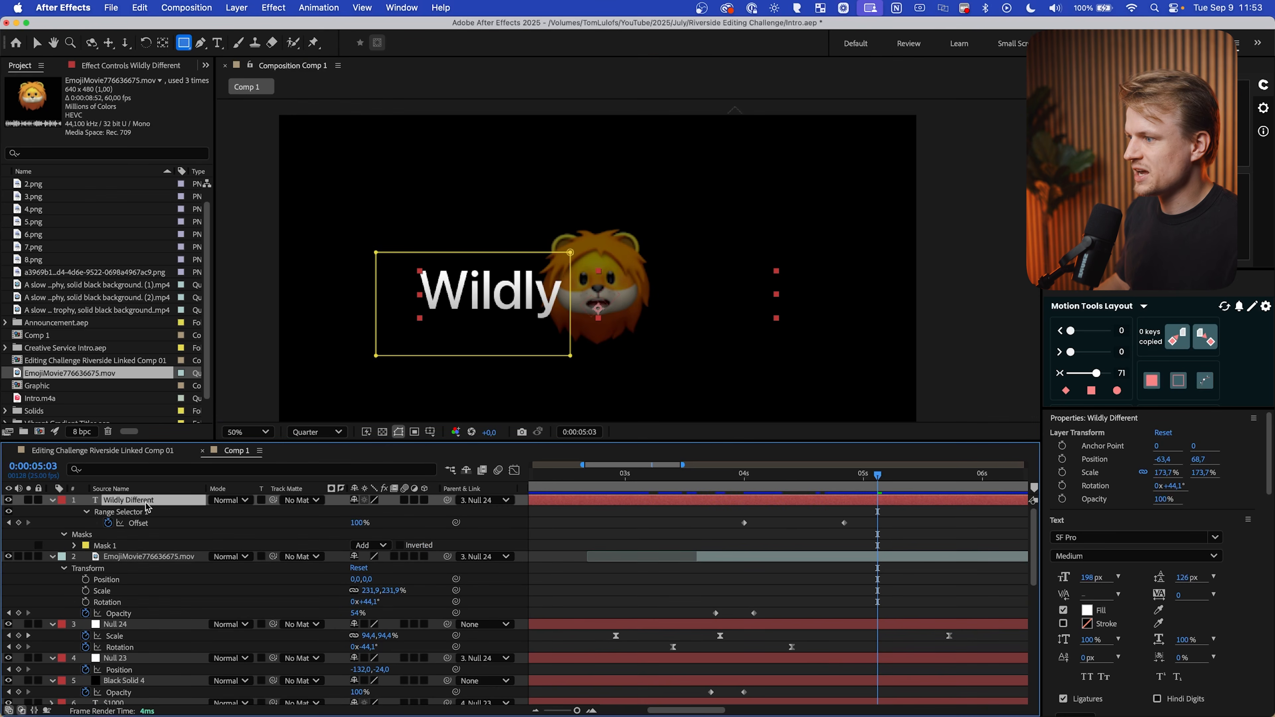
key(super+d)
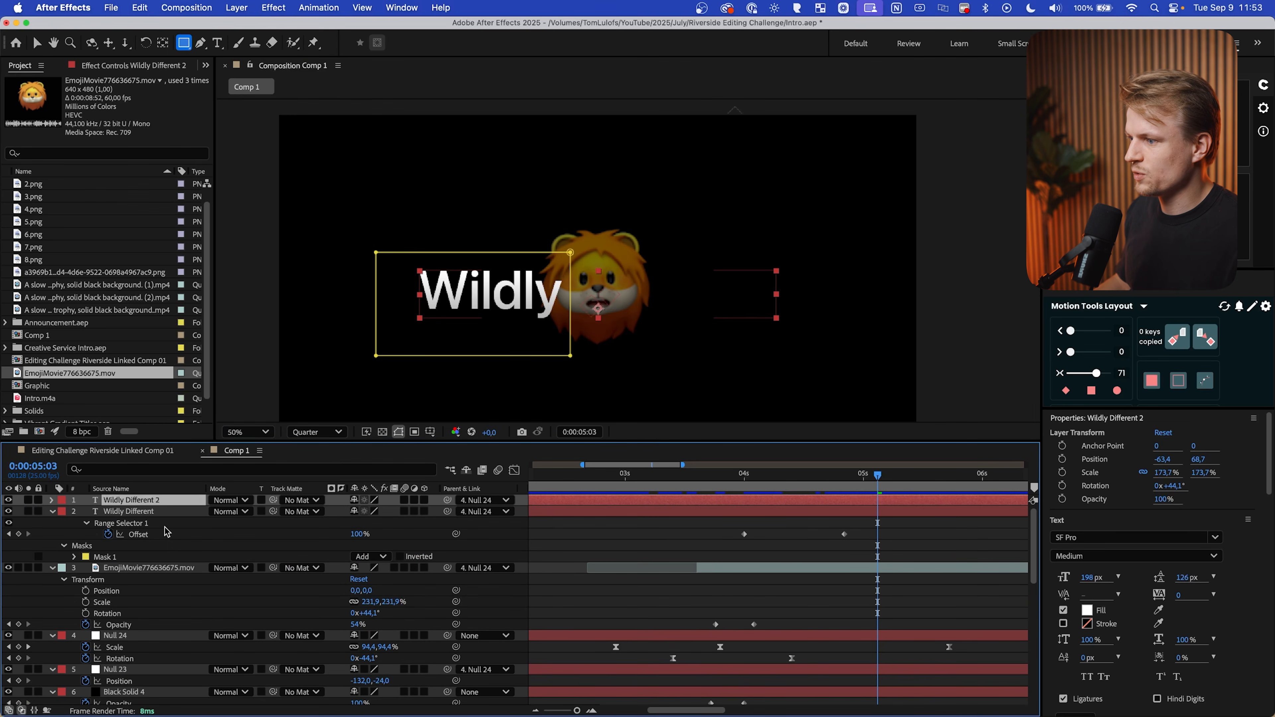
click(369, 556)
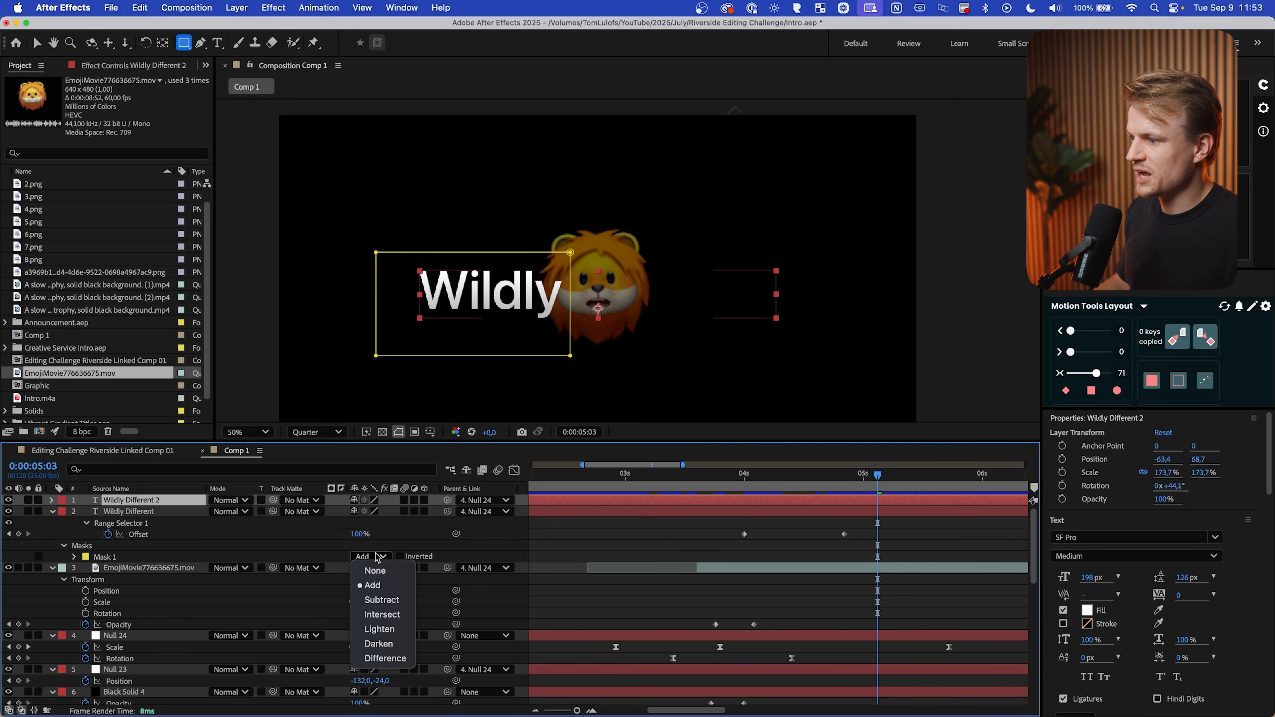
click(380, 600)
Add Position keyframes to both Wildly Different layers at 0:00:05:03
key(super+Down)
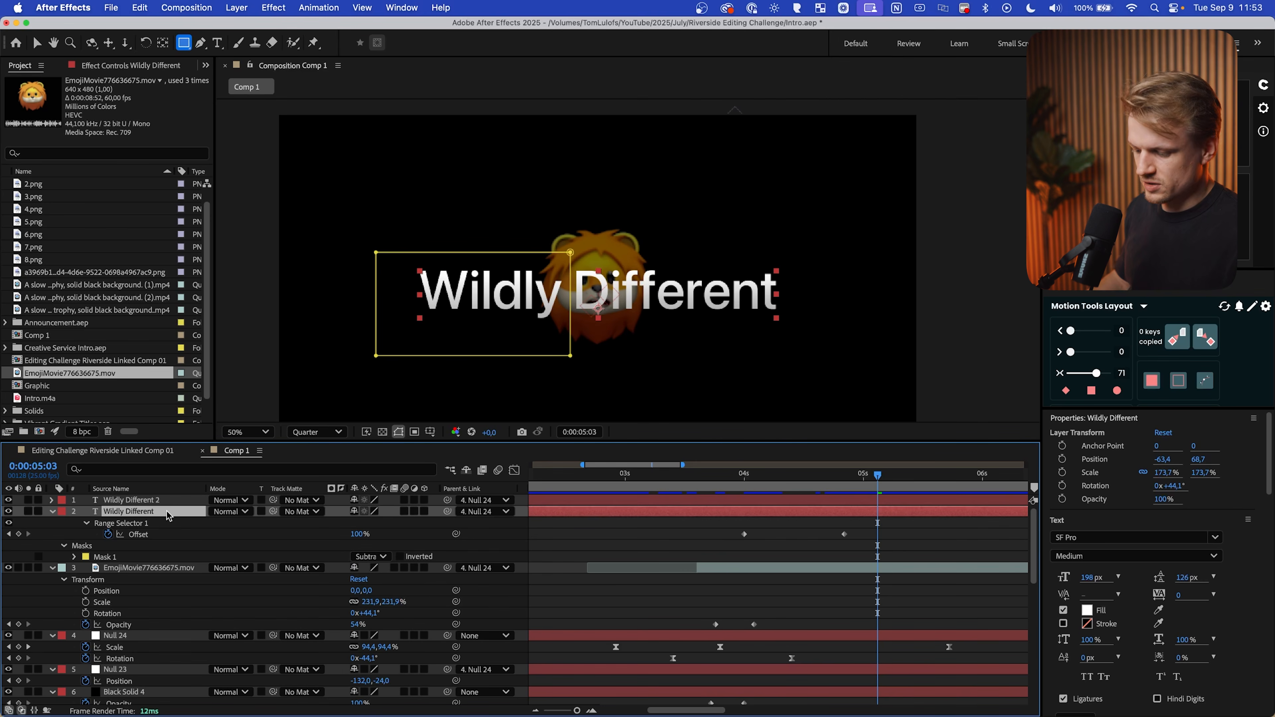
key(p)
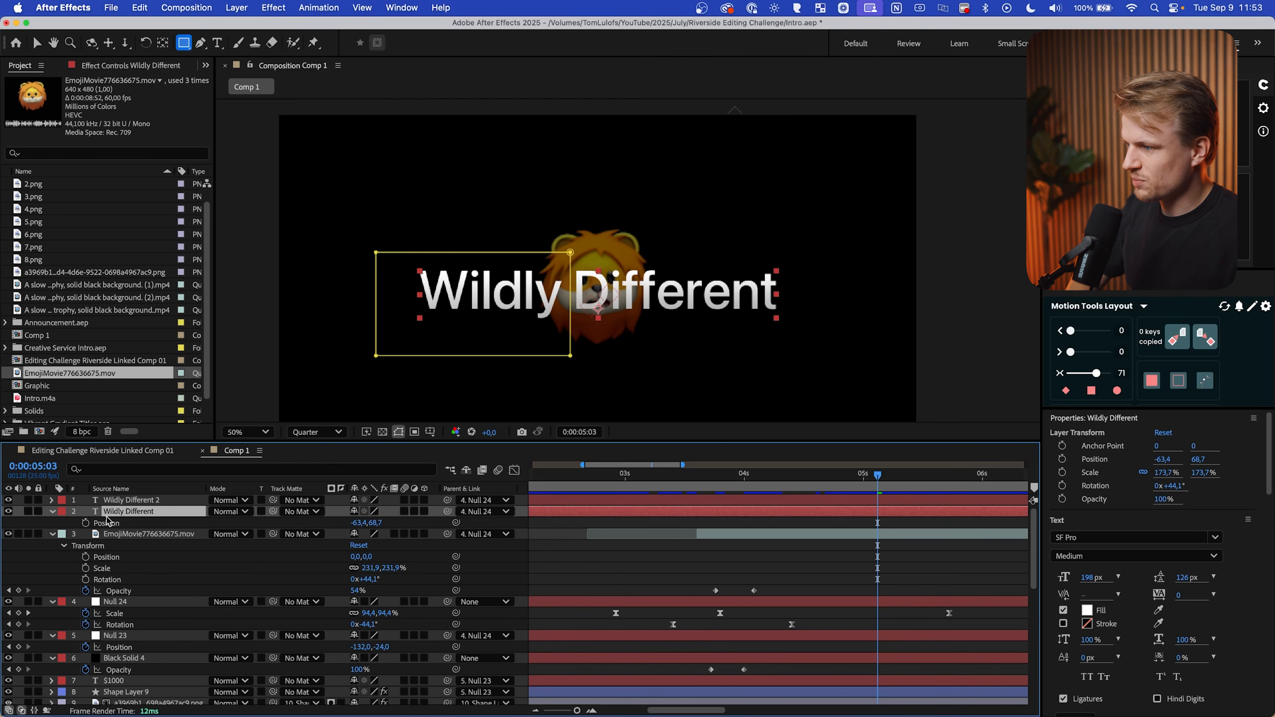
click(86, 523)
key(super+Up)
key(alt+shift+p)
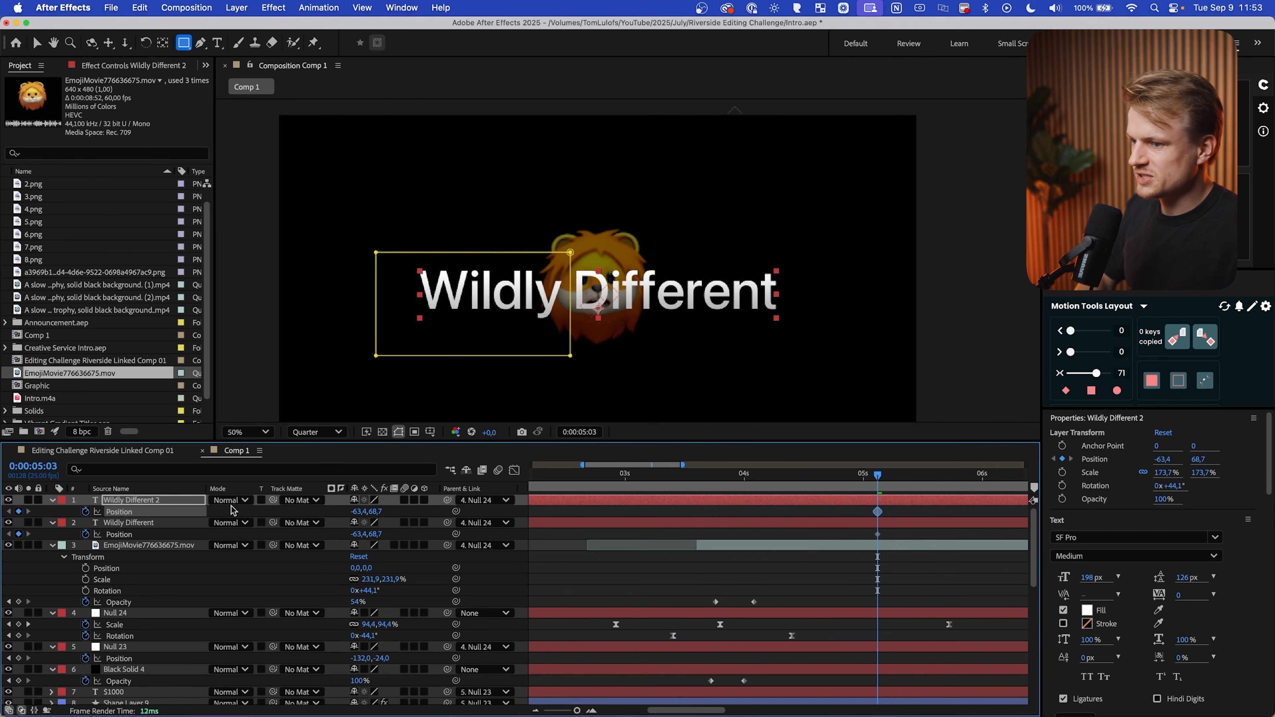
Keyframe the two words sliding apart around the lion by about 0:00:05:11, with eased Position keyframes starting at about 0:00:04:20
drag(879, 481, 916, 488)
key(v)
drag(630, 295, 599, 297)
key(super+Down)
drag(708, 312, 801, 308)
drag(948, 504, 794, 544)
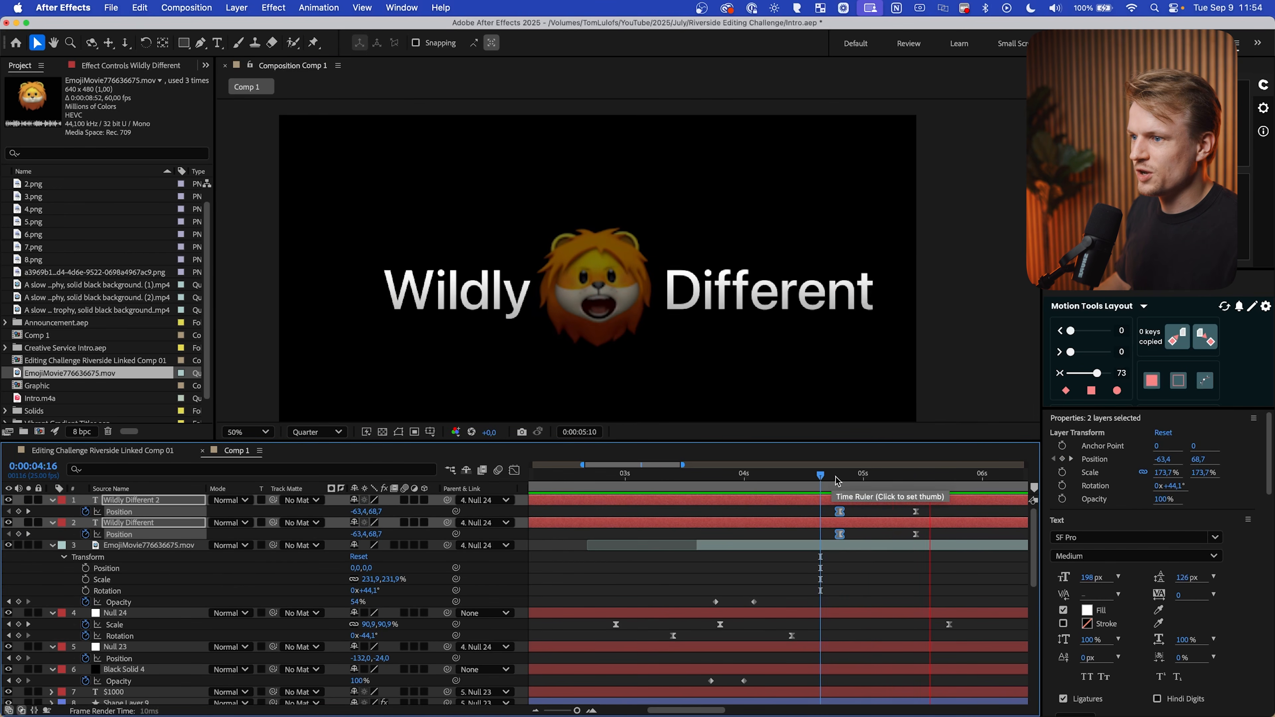
Keyframe the lion clip growing to 262.1% Scale and brightening to 92% Opacity between about 0:00:04:19 and 0:00:05:10, and preview it
drag(830, 480, 801, 487)
click(116, 545)
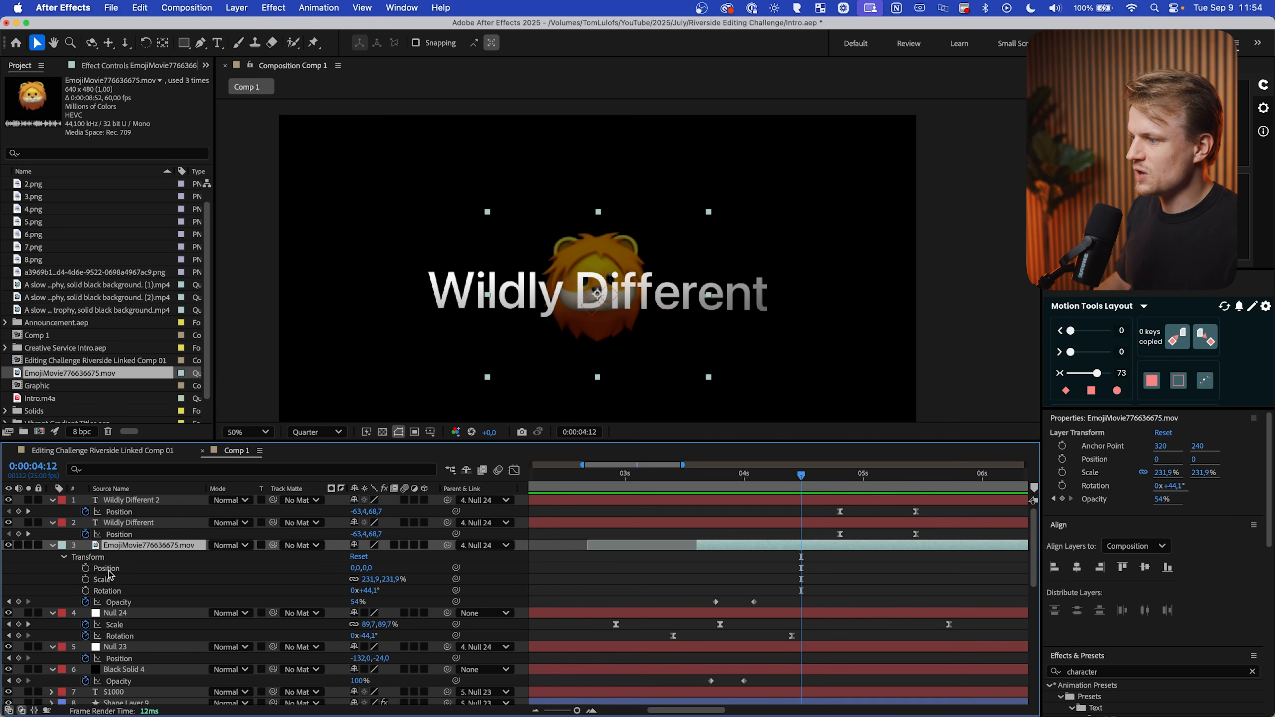
click(86, 579)
key(space)
drag(378, 581, 747, 566)
key(space)
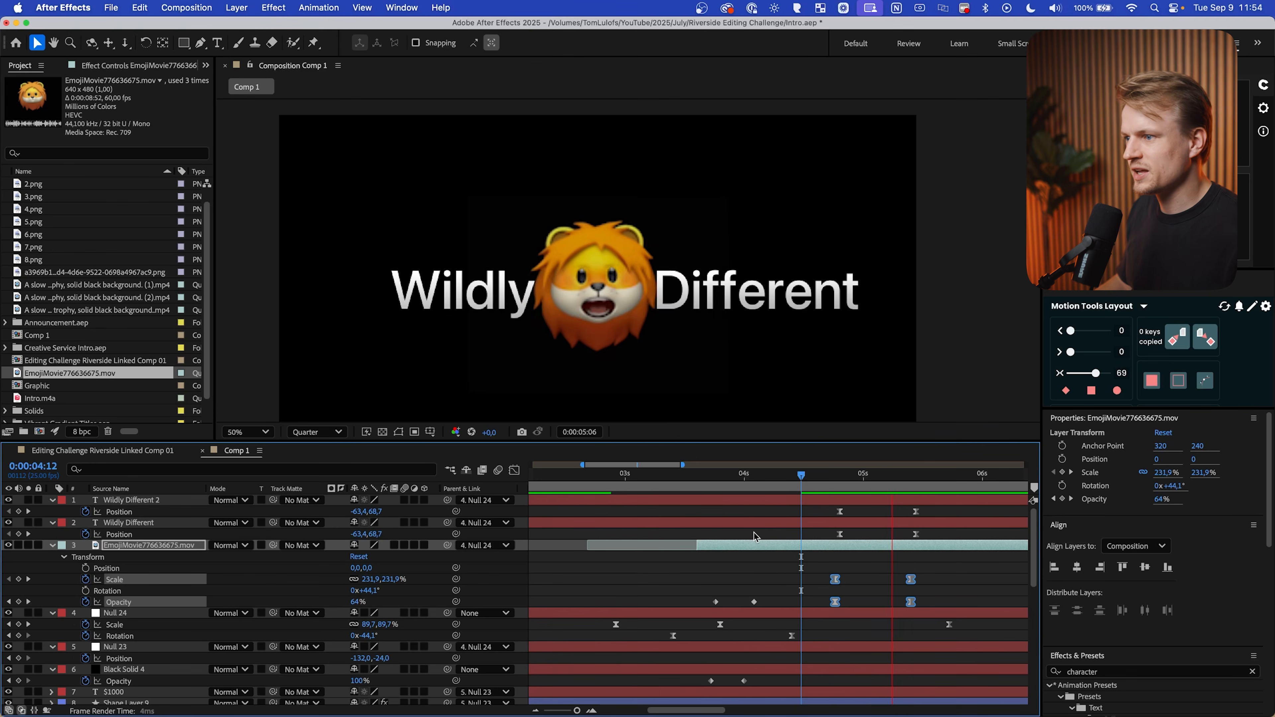
click(792, 480)
key(space)
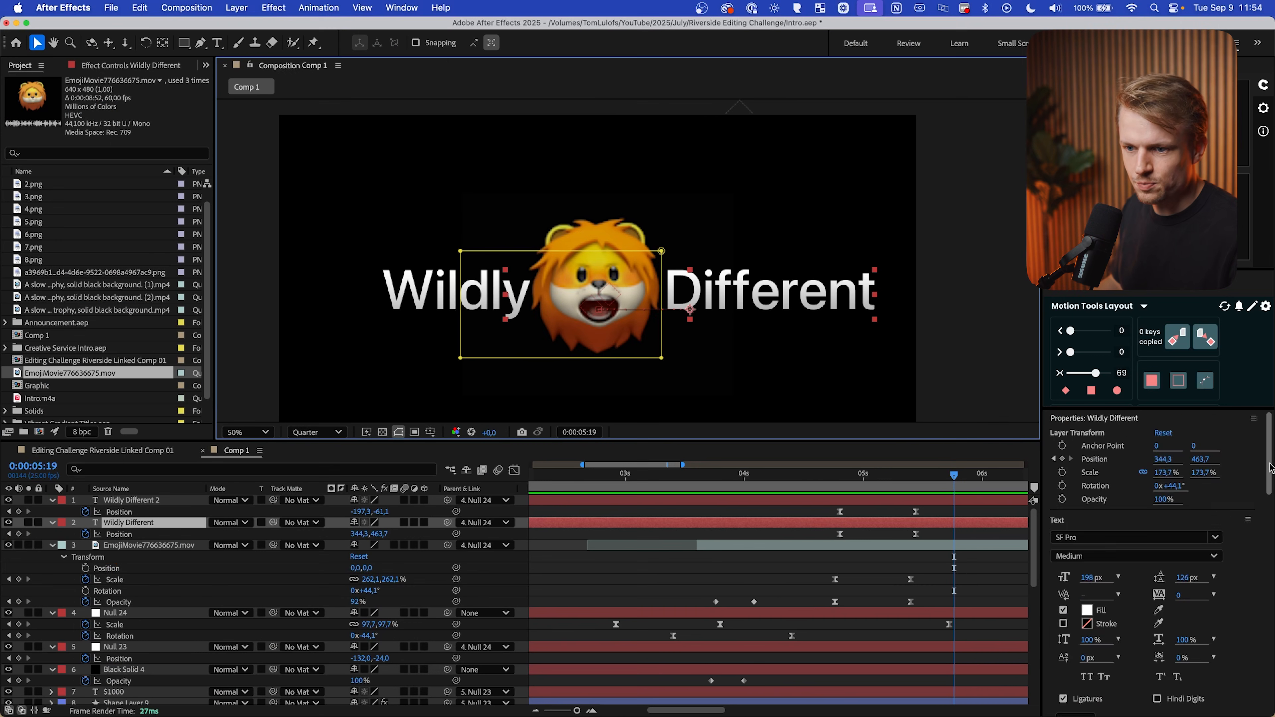
Apply the CC Lens effect to the Wildly Different layer with Convergence -100 and Size 107
drag(1270, 467, 1245, 613)
double_click(1127, 565)
text(cc lens)
scroll(1099, 641, down, 4)
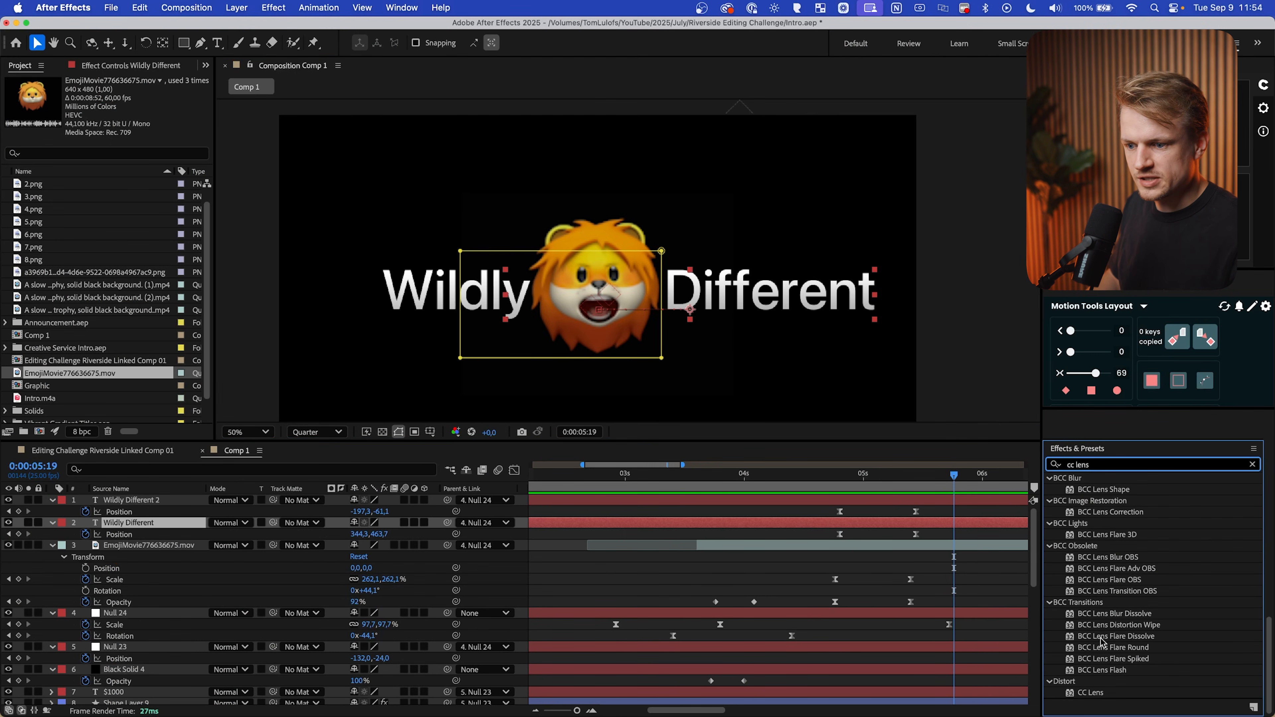
double_click(1085, 693)
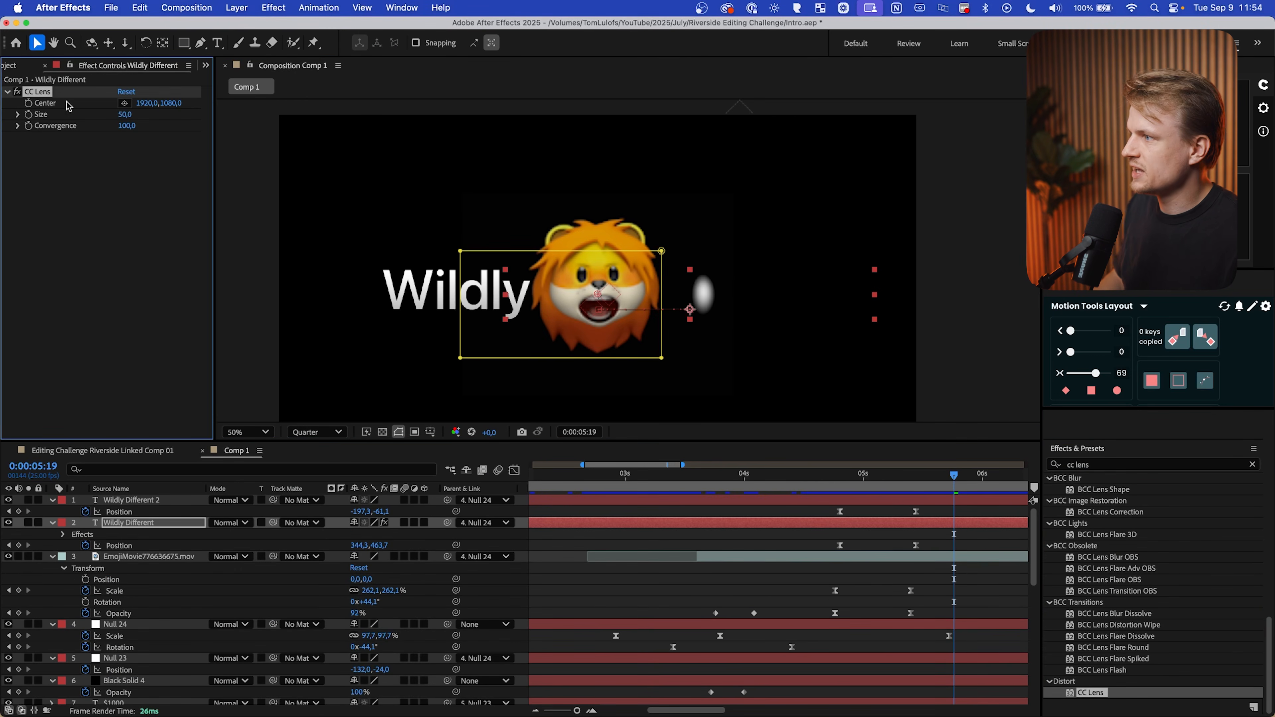
drag(125, 114, 192, 102)
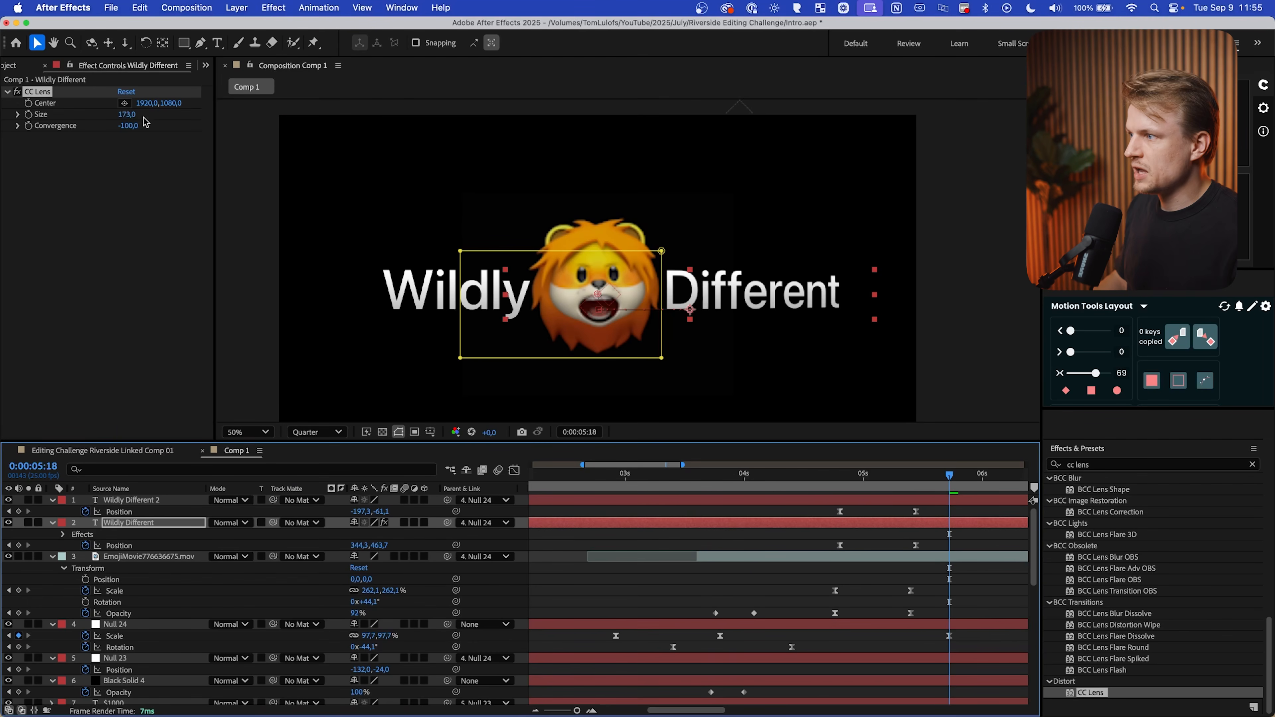
drag(132, 116, 94, 121)
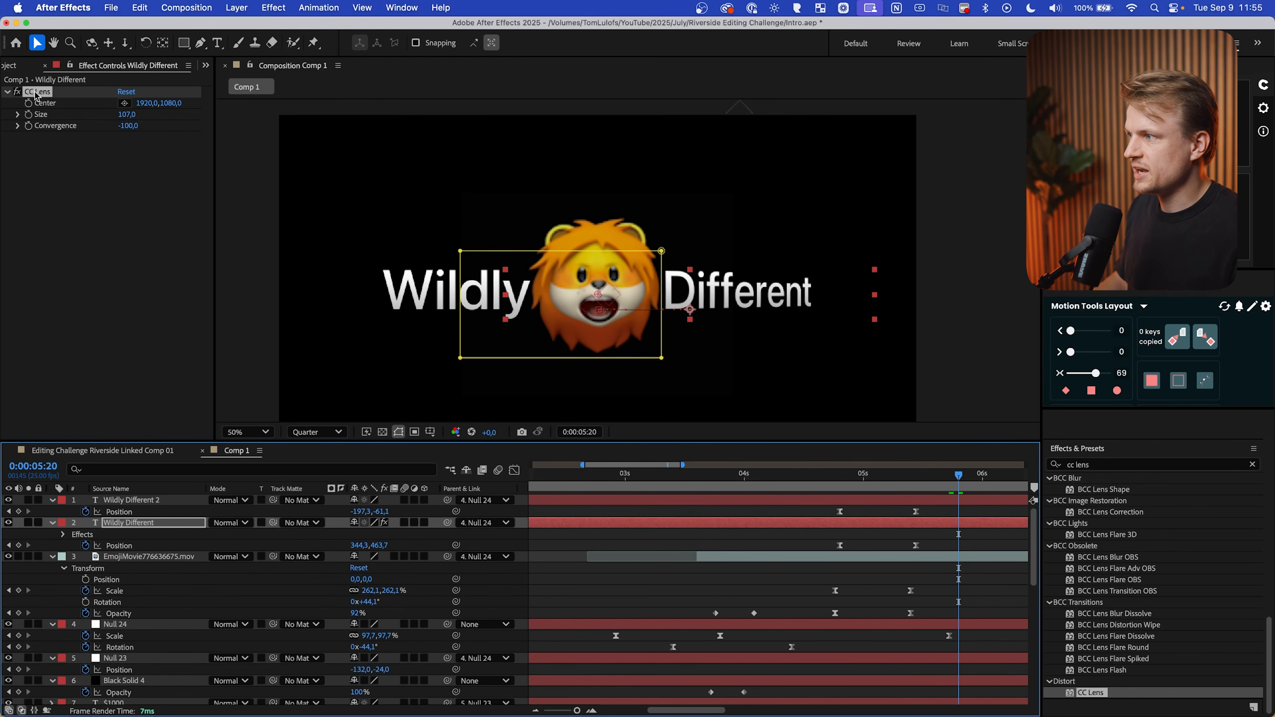
Copy the CC Lens effect onto the Wildly Different 2 layer and preview both warped words
click(34, 91)
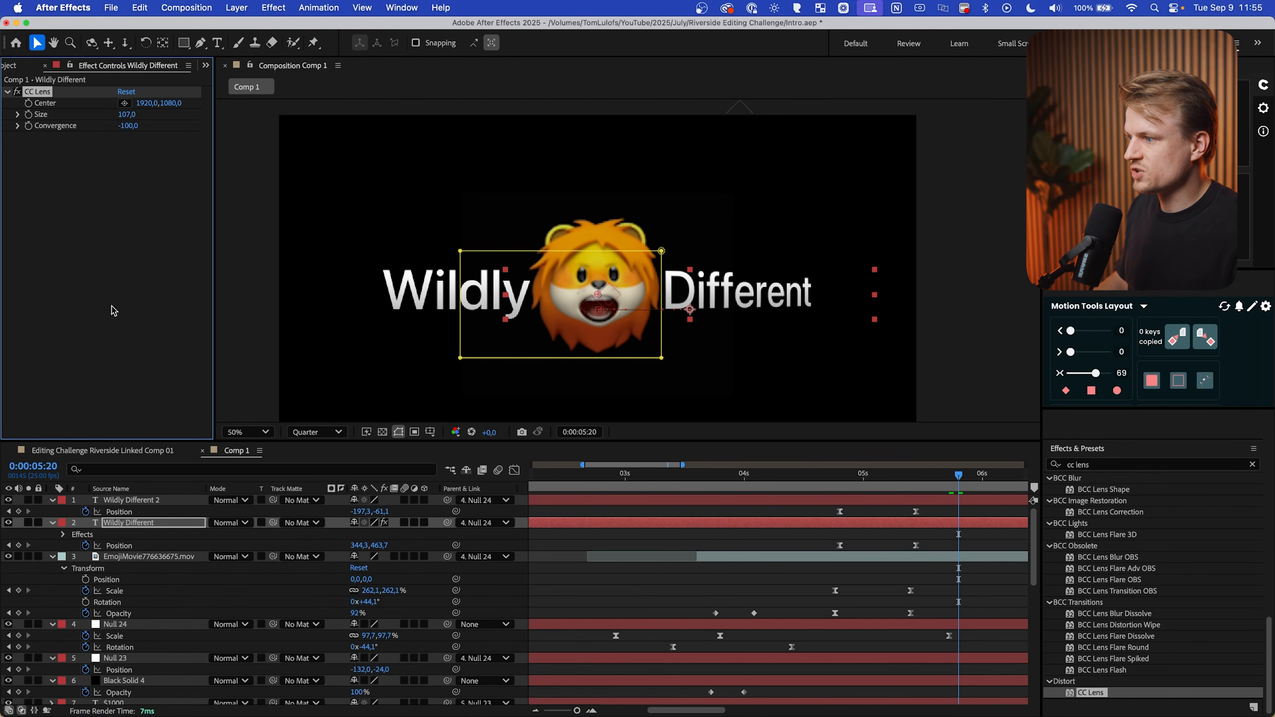
click(115, 497)
key(super+v)
click(916, 482)
mouse_move(916, 482)
mouse_down()
mouse_move(809, 486)
mouse_move(880, 501)
mouse_move(927, 489)
mouse_up()
Switch to Chrome and look over the trophy and rank badge references on the Milanote board
key(super+Tab)
scroll(816, 453, right, 1)
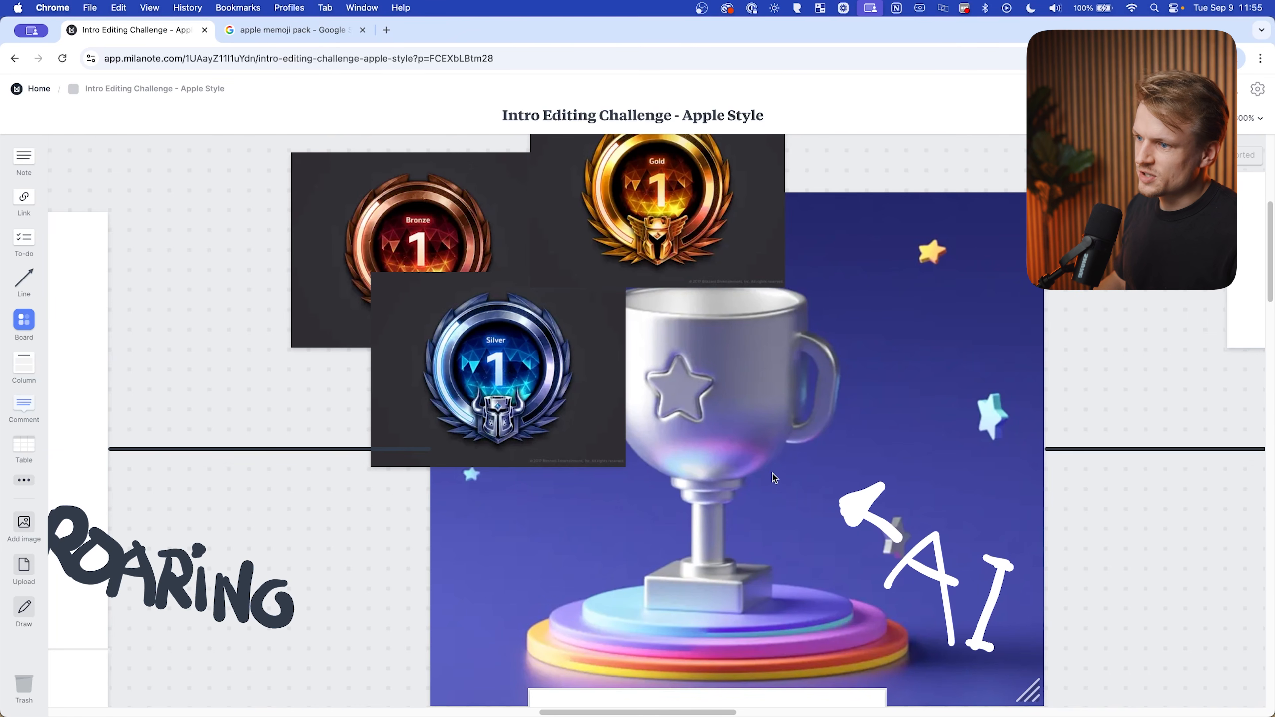
click(709, 408)
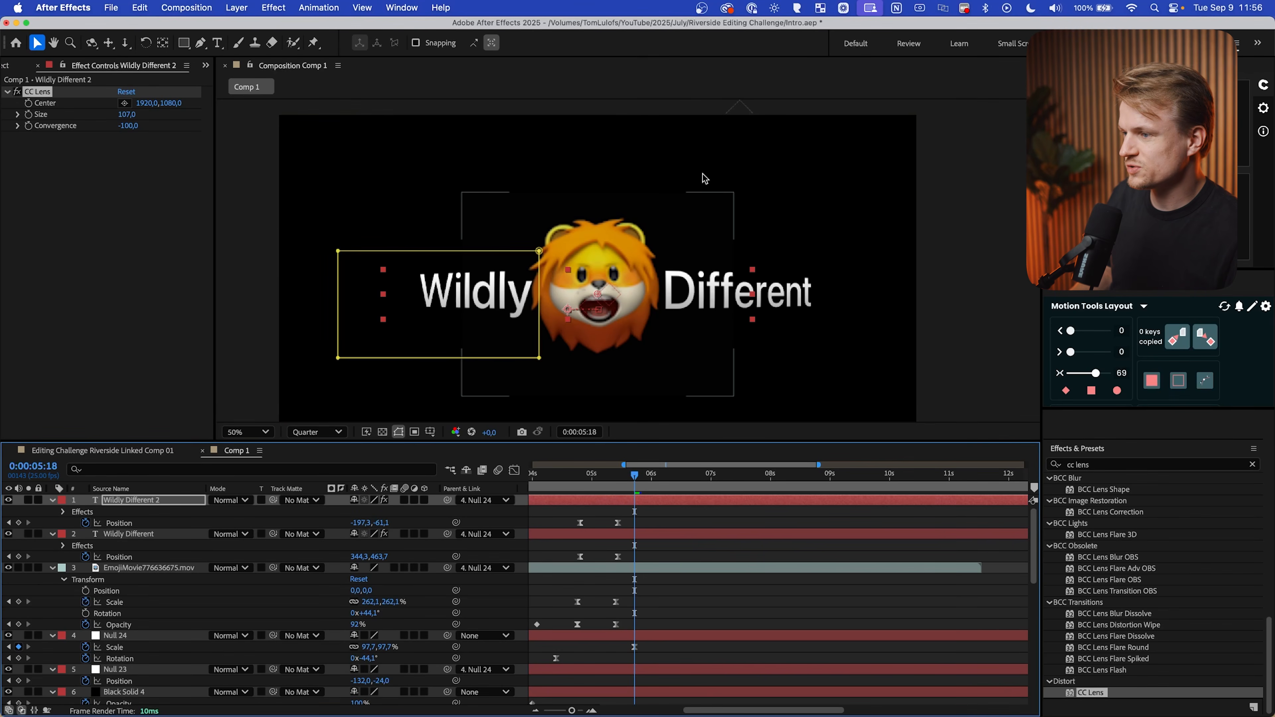
Draw a circle about 4799 px across over the whole frame, move it roughly to the frame's centre and centre its anchor point
click(232, 6)
click(233, 7)
drag(184, 42, 252, 72)
key(comma)
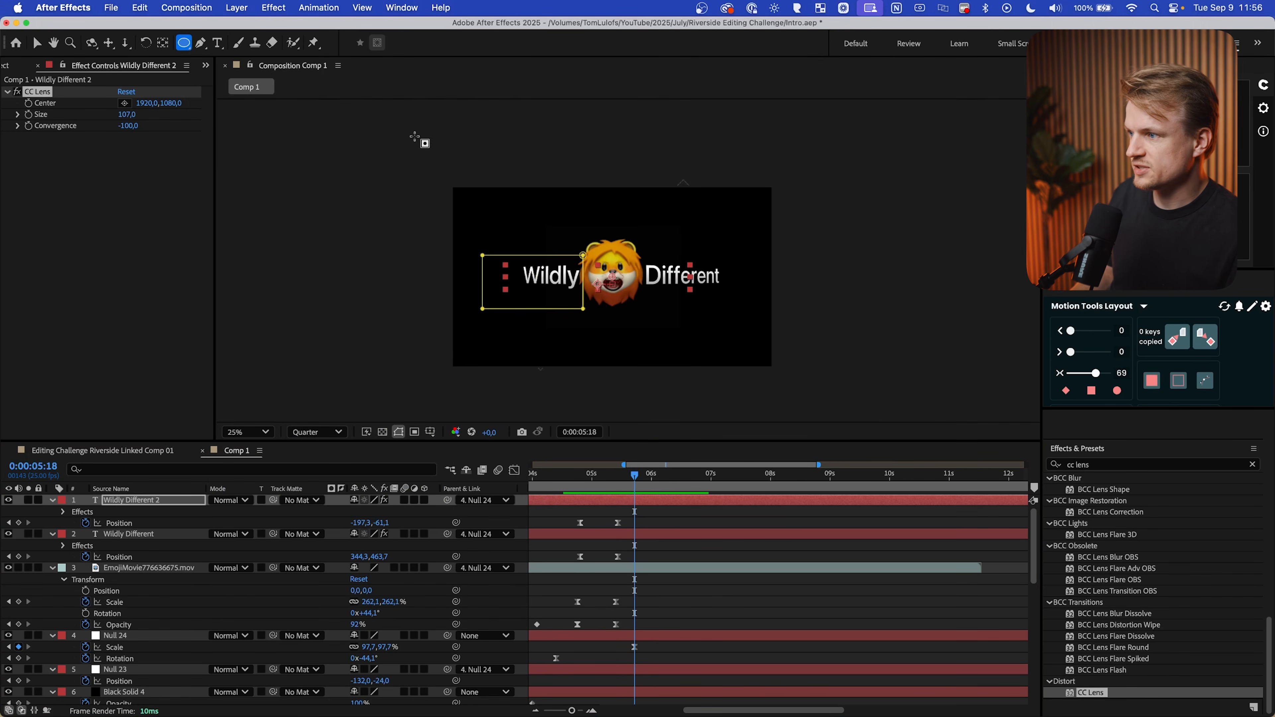
click(751, 529)
mouse_move(405, 146)
mouse_down()
mouse_move(607, 345)
mouse_move(746, 380)
mouse_move(802, 424)
mouse_up()
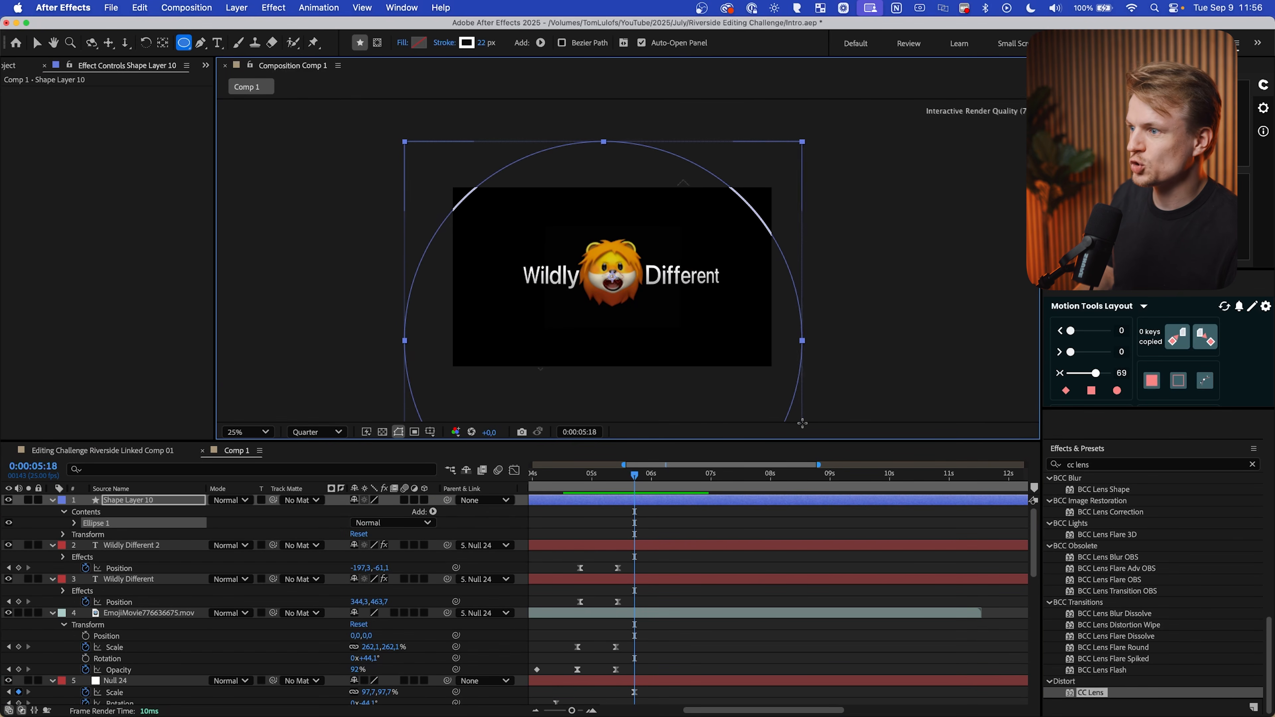
click(36, 42)
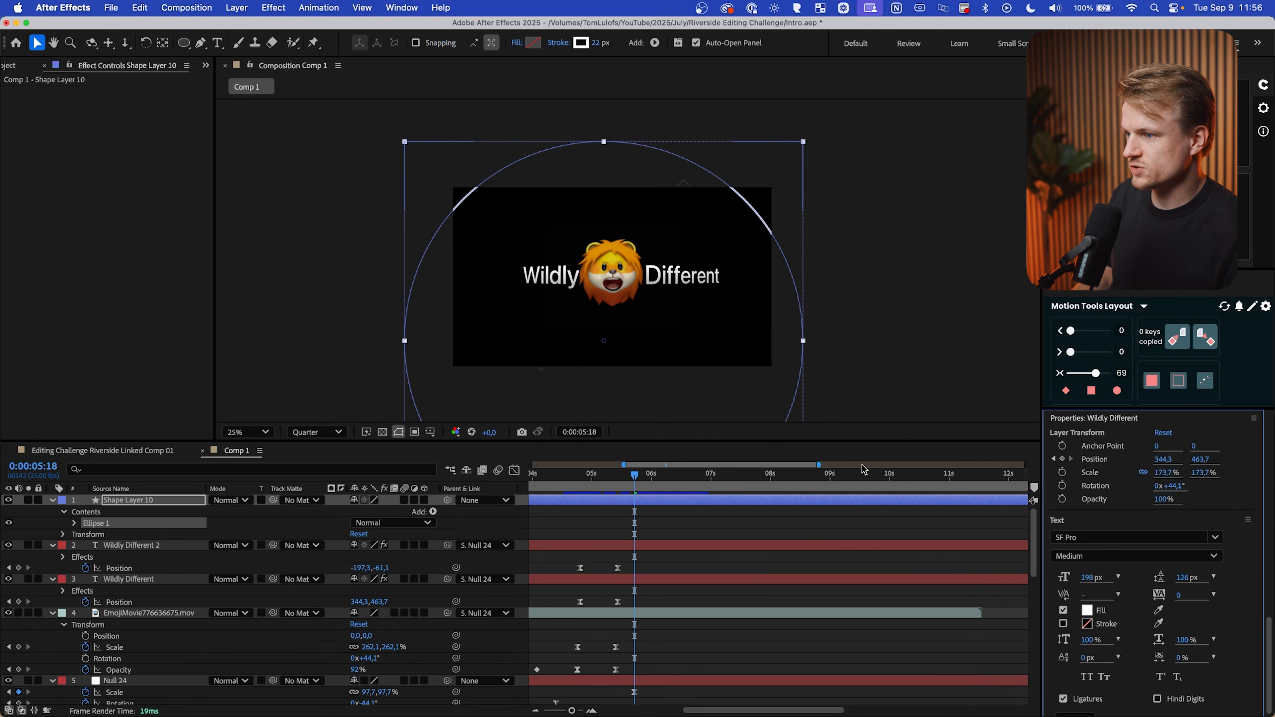
click(771, 569)
drag(675, 350, 665, 301)
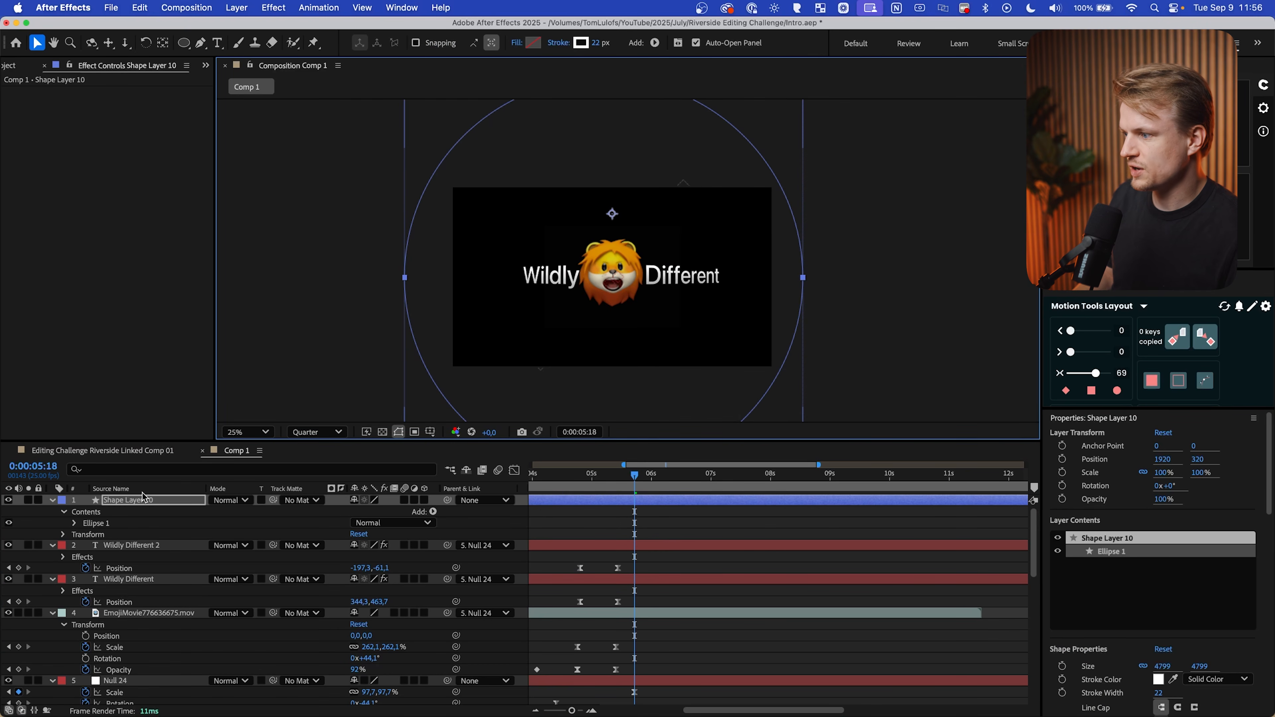
Set the circle's fill to black (000000) and its stroke to None
click(533, 42)
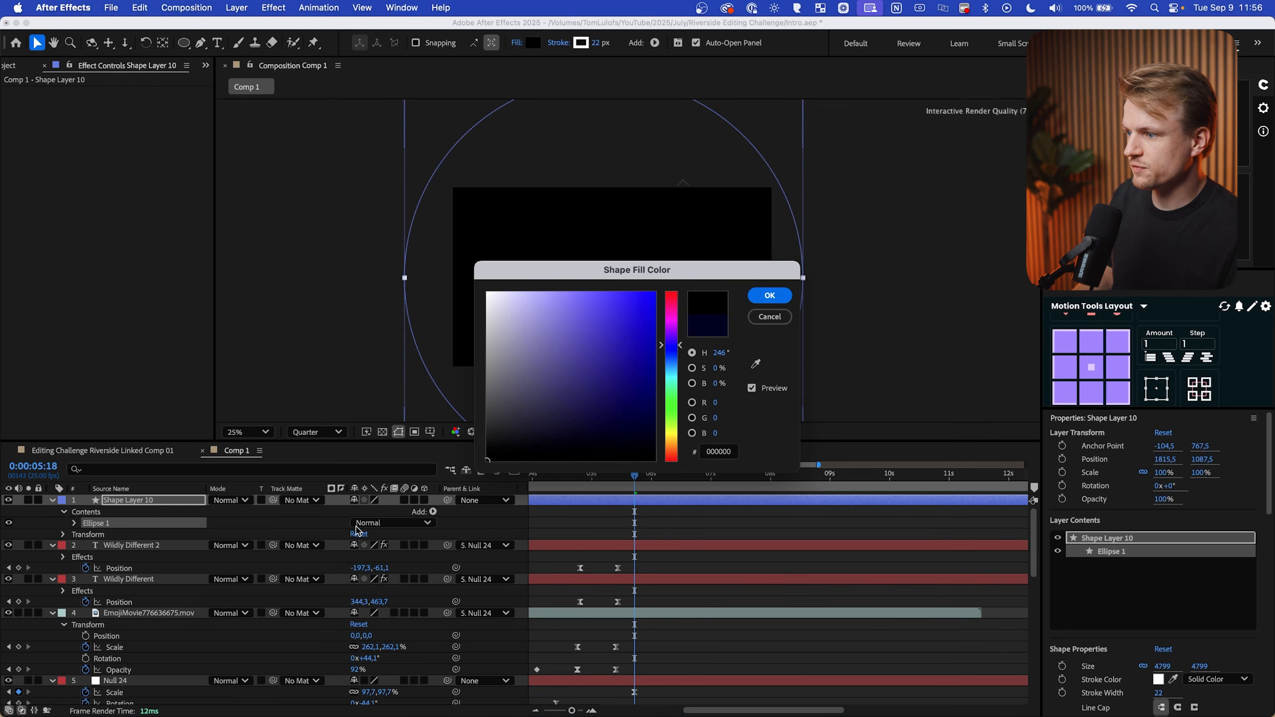
click(790, 295)
click(556, 43)
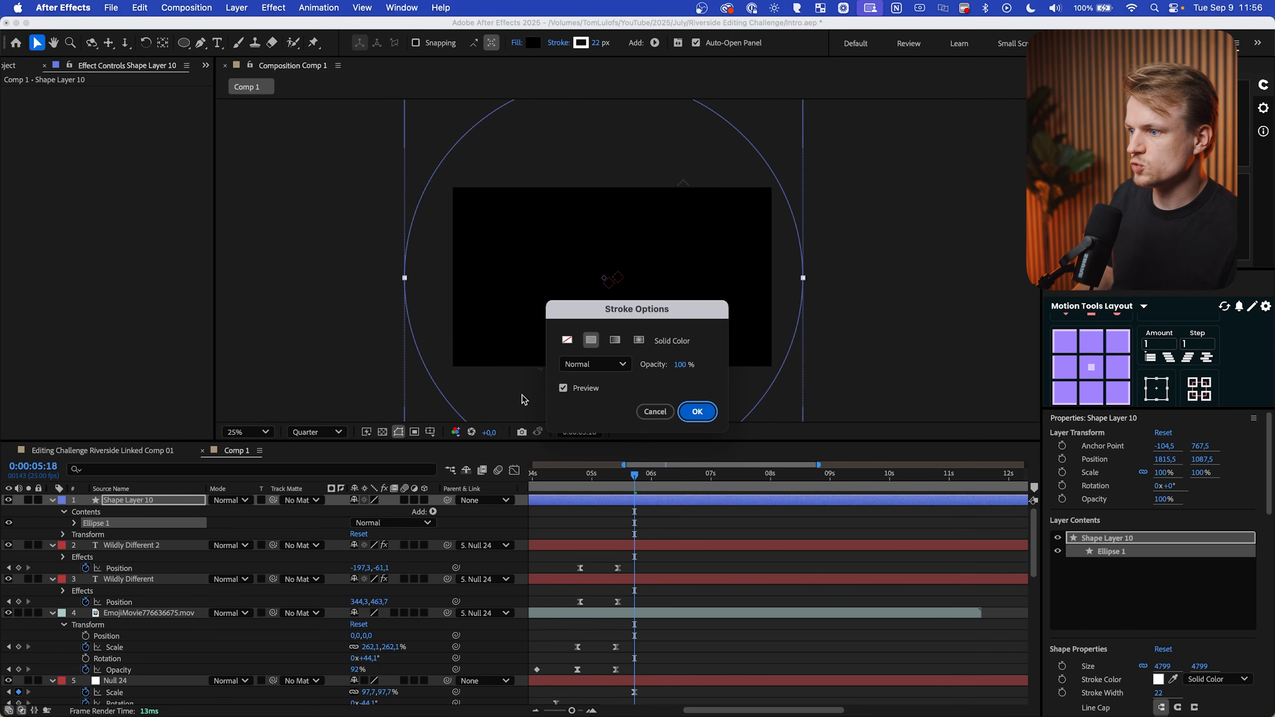
click(566, 342)
click(701, 411)
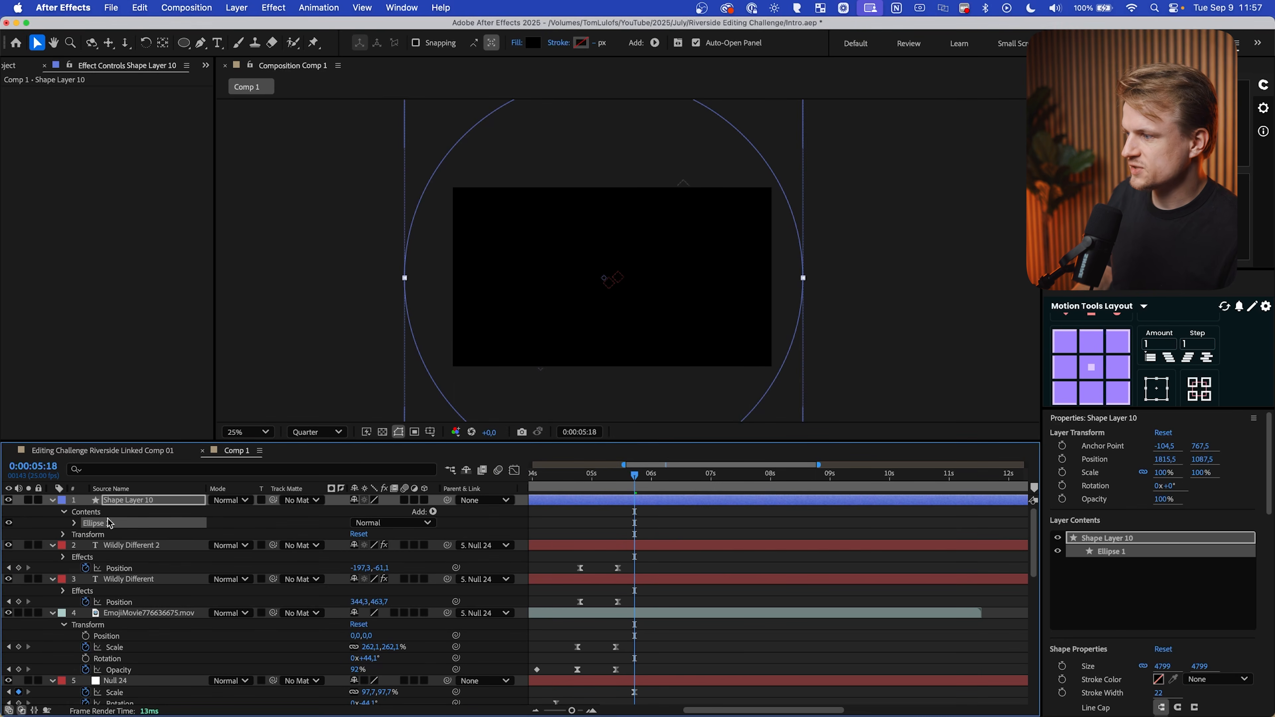
Keyframe the circle layer's Scale from 0% at 0:00:05:08 to 100% at 0:00:05:18 and enable its motion blur
key(s)
click(86, 511)
click(611, 481)
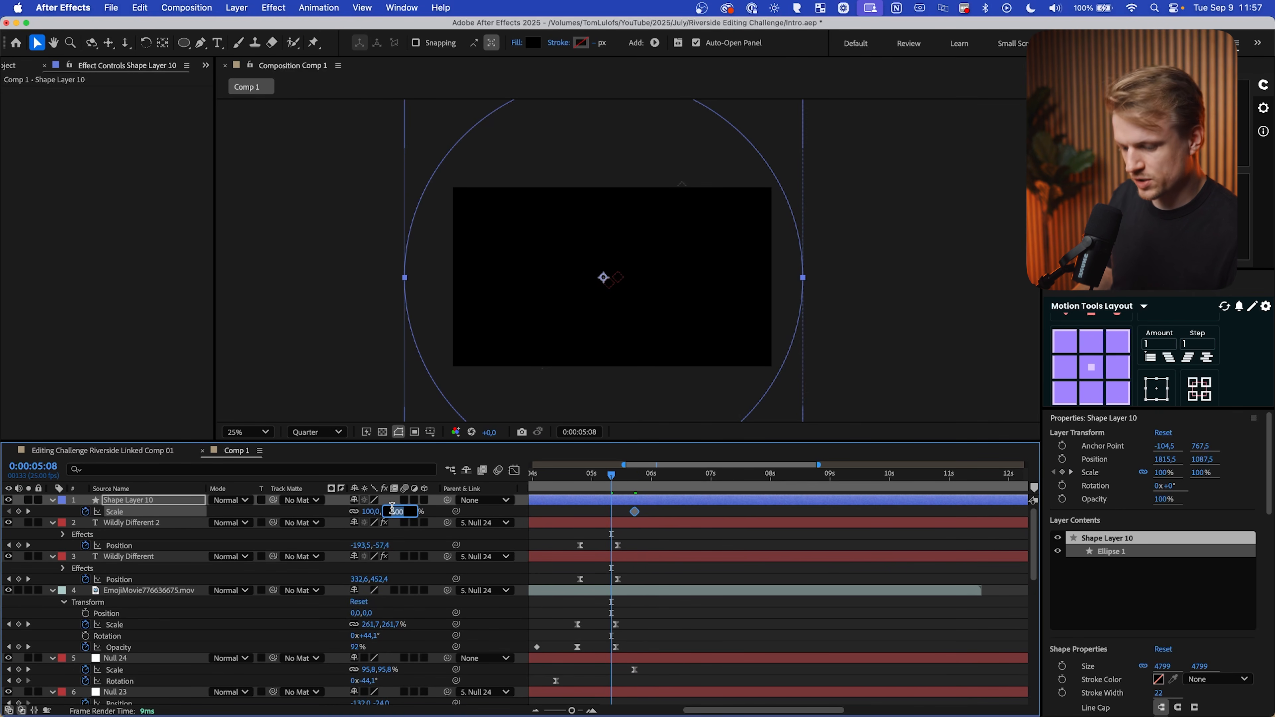
key(Return)
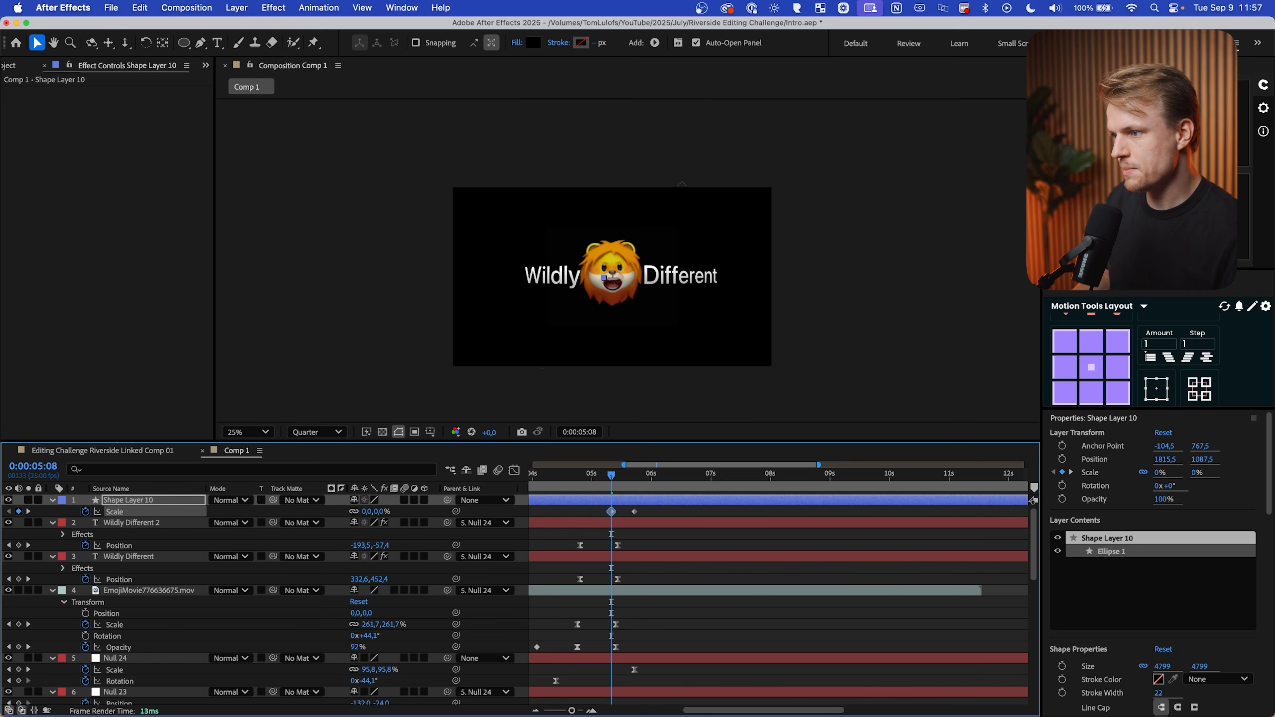
click(404, 533)
mouse_move(611, 483)
mouse_down()
mouse_move(638, 492)
mouse_move(625, 495)
mouse_up()
click(404, 500)
click(724, 548)
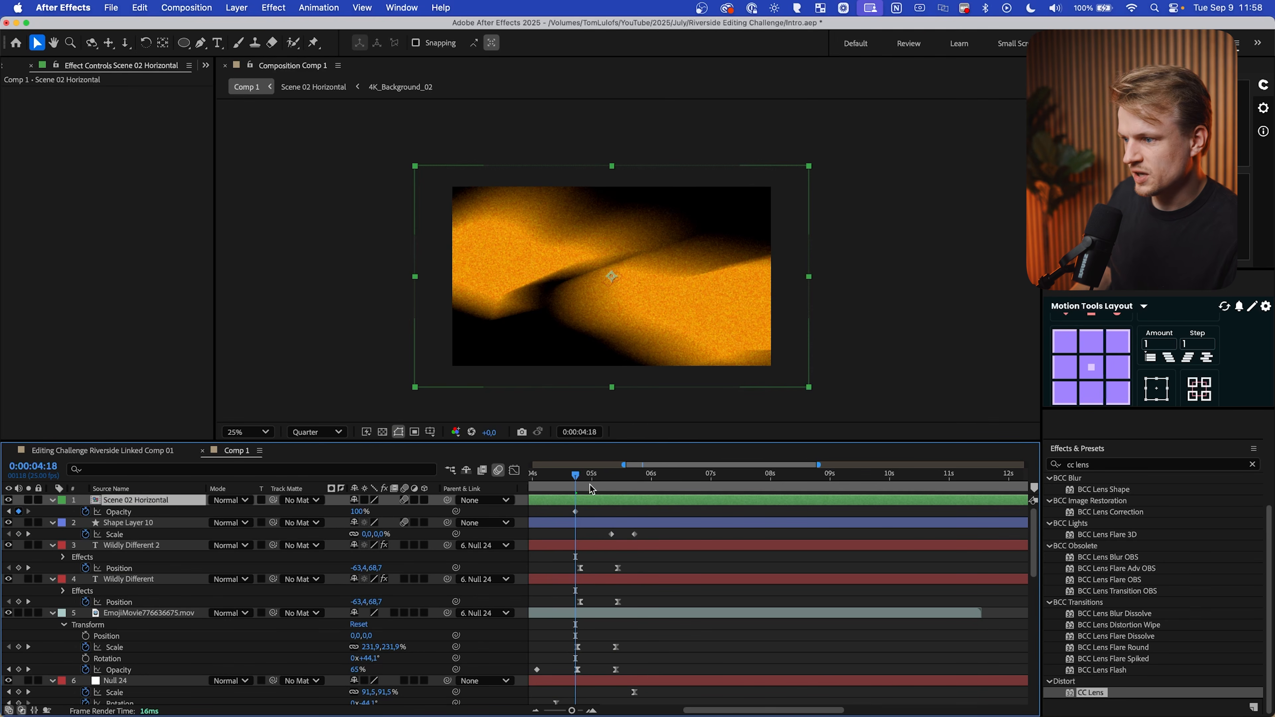
Set Scene 02 Horizontal to 100% Scale, use Shape Layer 10 as its track matte, and preview the circular reveal
drag(592, 489, 580, 494)
key(s)
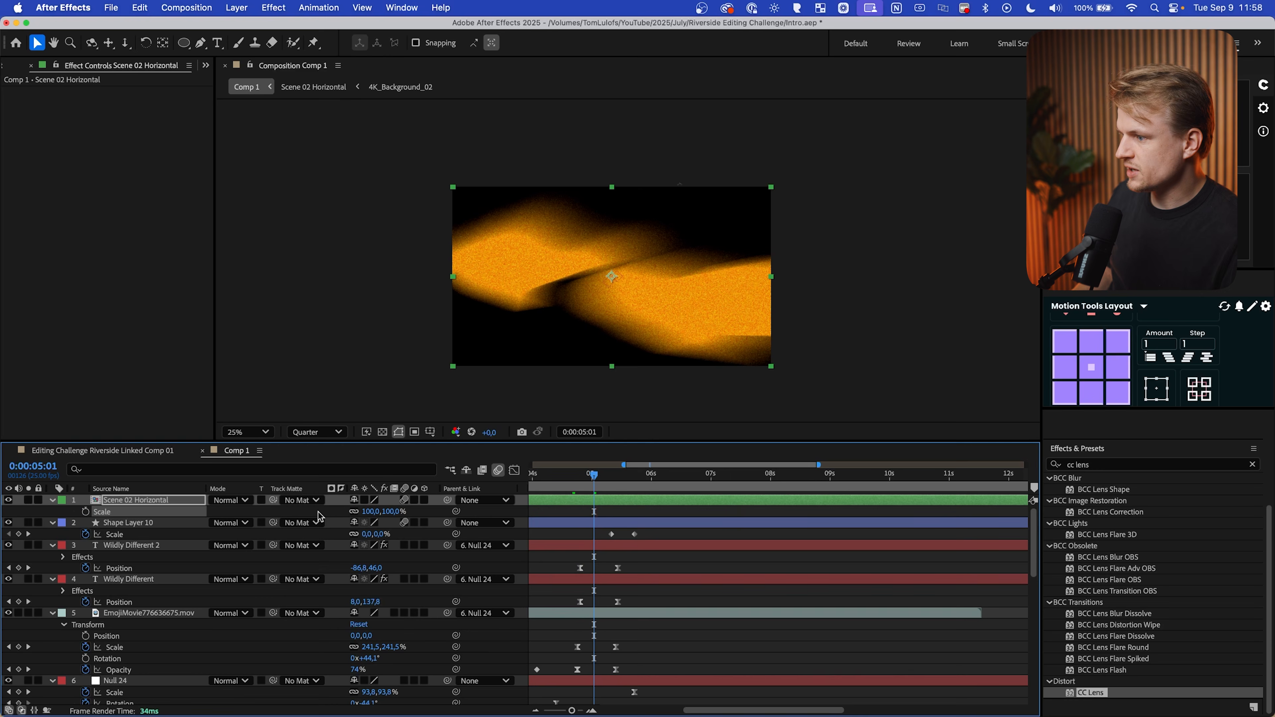
drag(276, 505, 140, 527)
drag(594, 476, 645, 480)
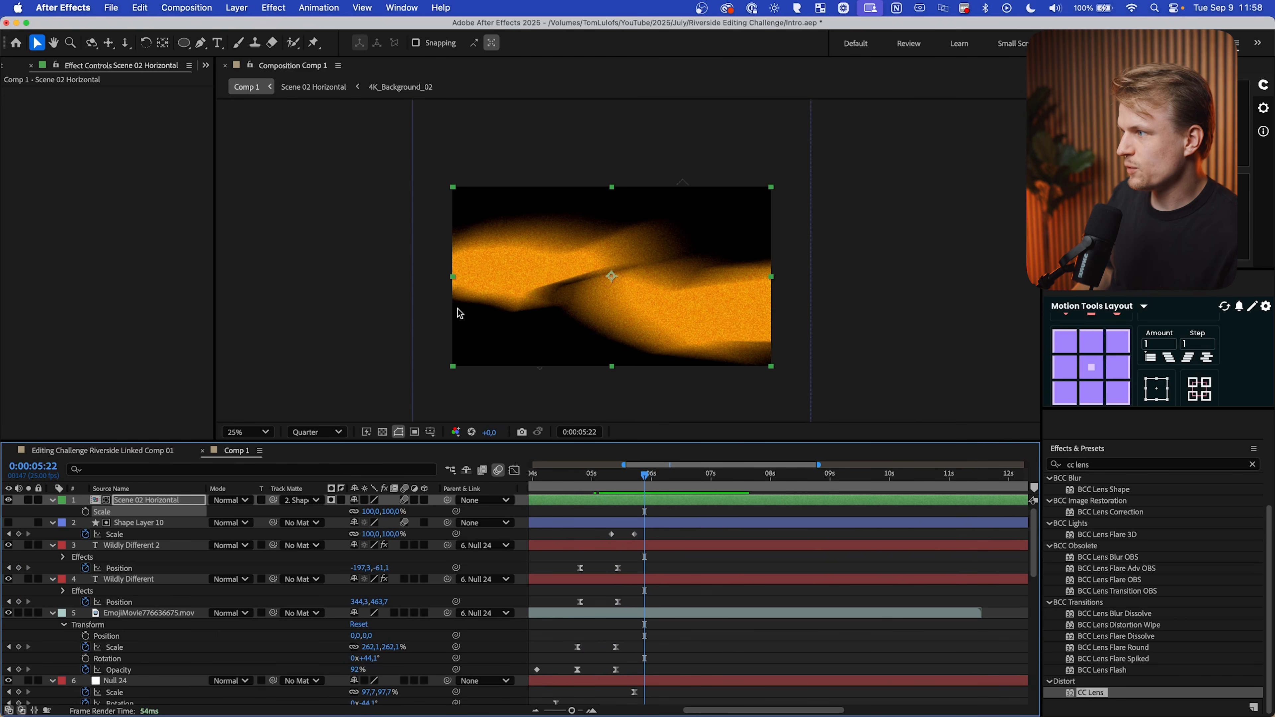
Add the three trophy videos to Comp 1 above Scene 02 Horizontal and select the background (1) clip
click(11, 70)
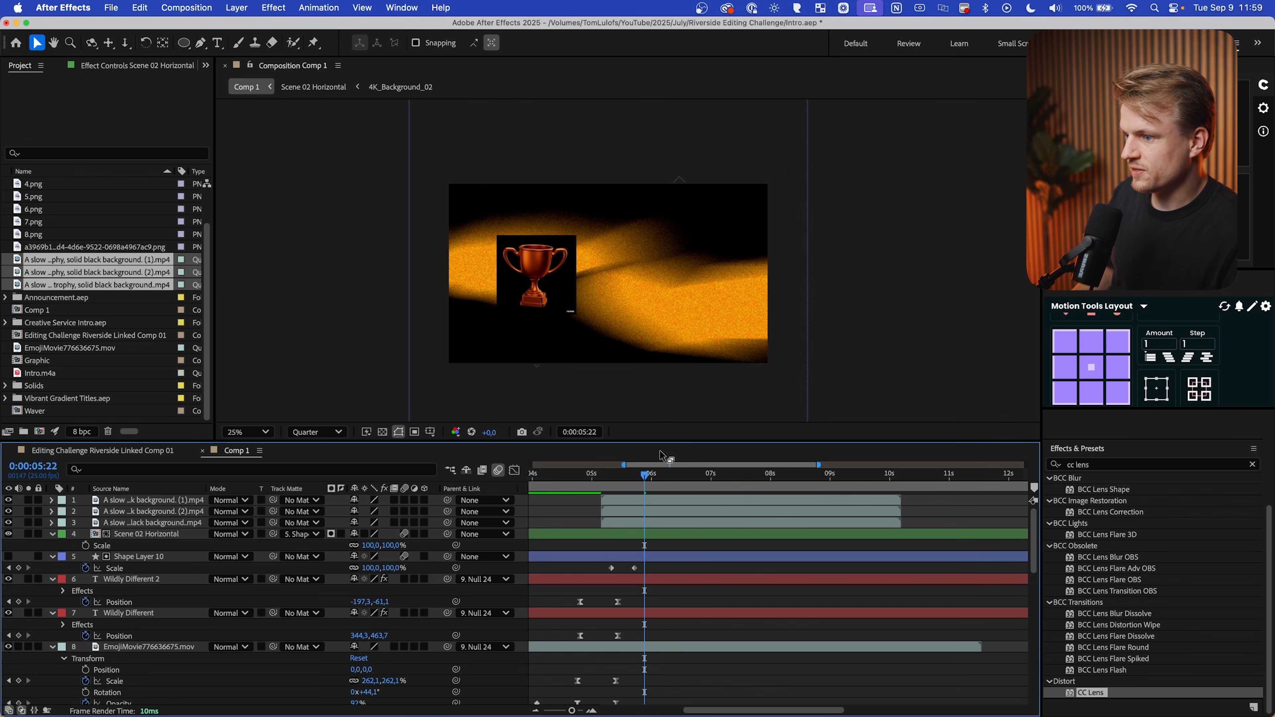
click(668, 503)
click(8, 500)
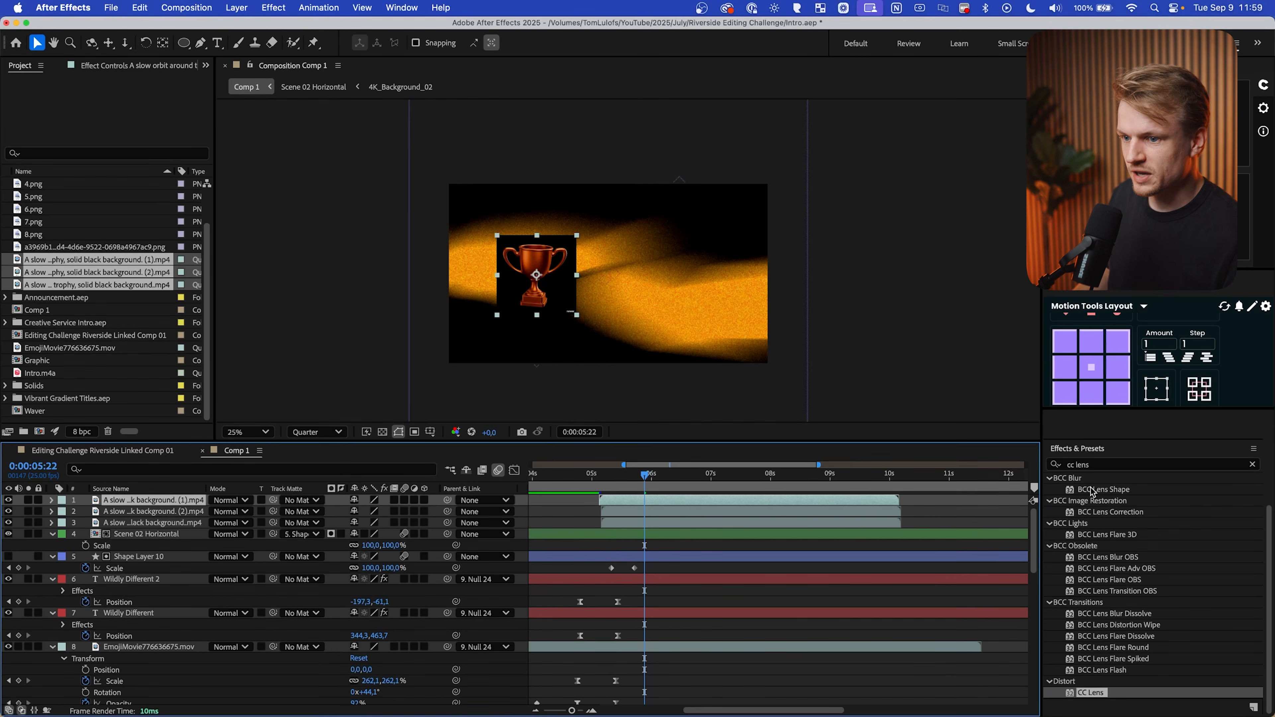
Apply the Extract effect to the background (1) trophy clip and hide the other two trophy clips
click(1095, 464)
text(extr)
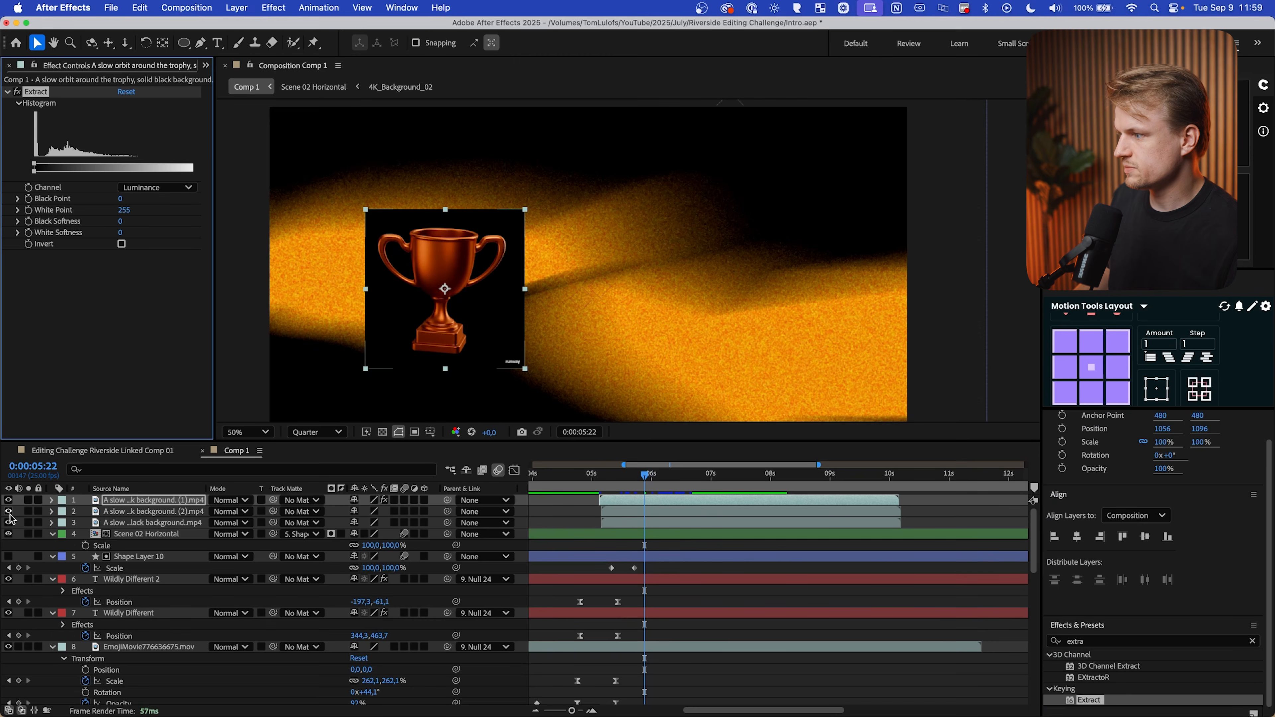
click(8, 511)
click(8, 522)
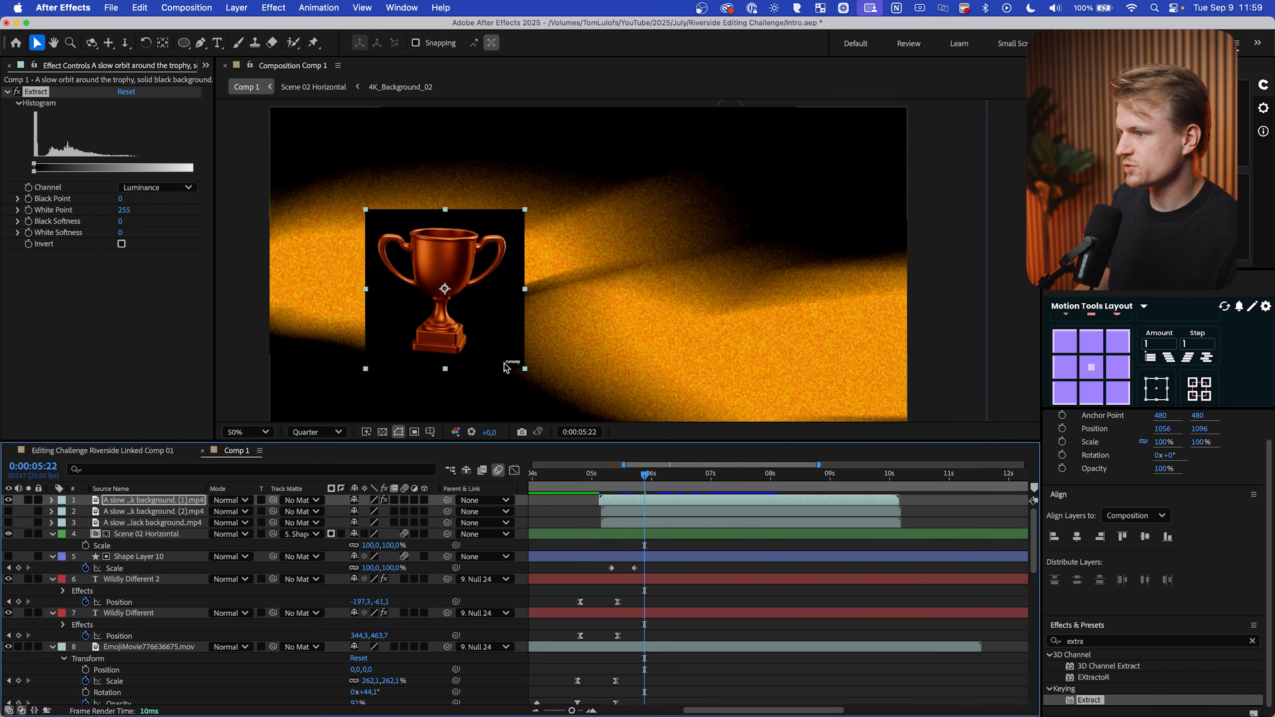
Draw an elliptical mask around the trophy and set Extract's Black Point to 9 to key out the black background
scroll(561, 315, down, 1)
click(183, 44)
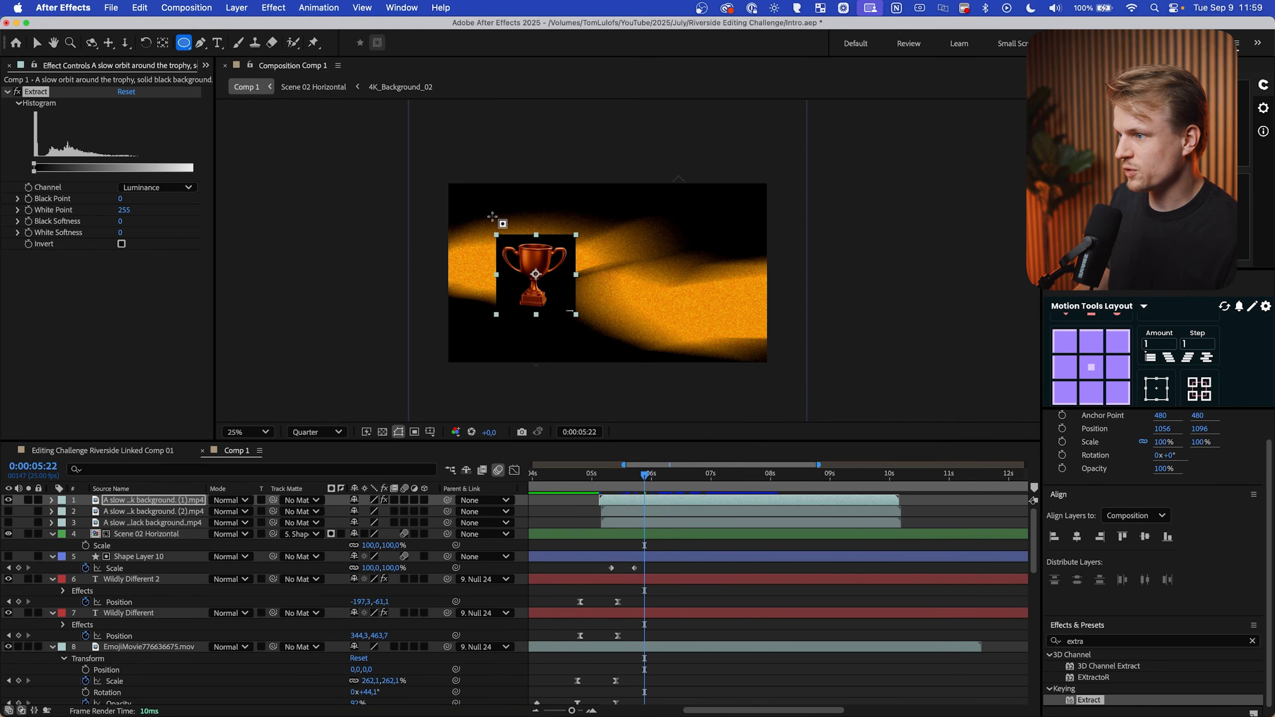
drag(493, 217, 575, 314)
scroll(531, 245, up, 1)
drag(121, 199, 123, 199)
scroll(581, 234, up, 1)
drag(528, 278, 682, 195)
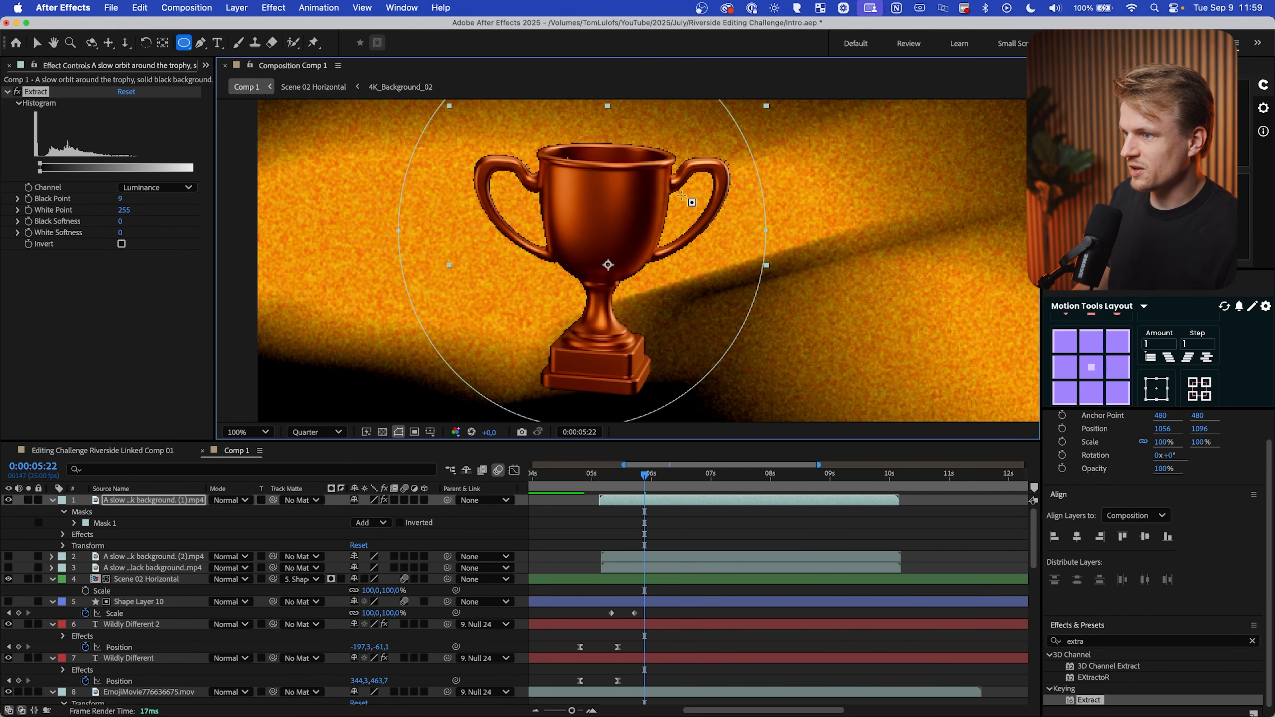
Set the preview resolution to Full and examine the trophy's keyed edges up close
click(316, 432)
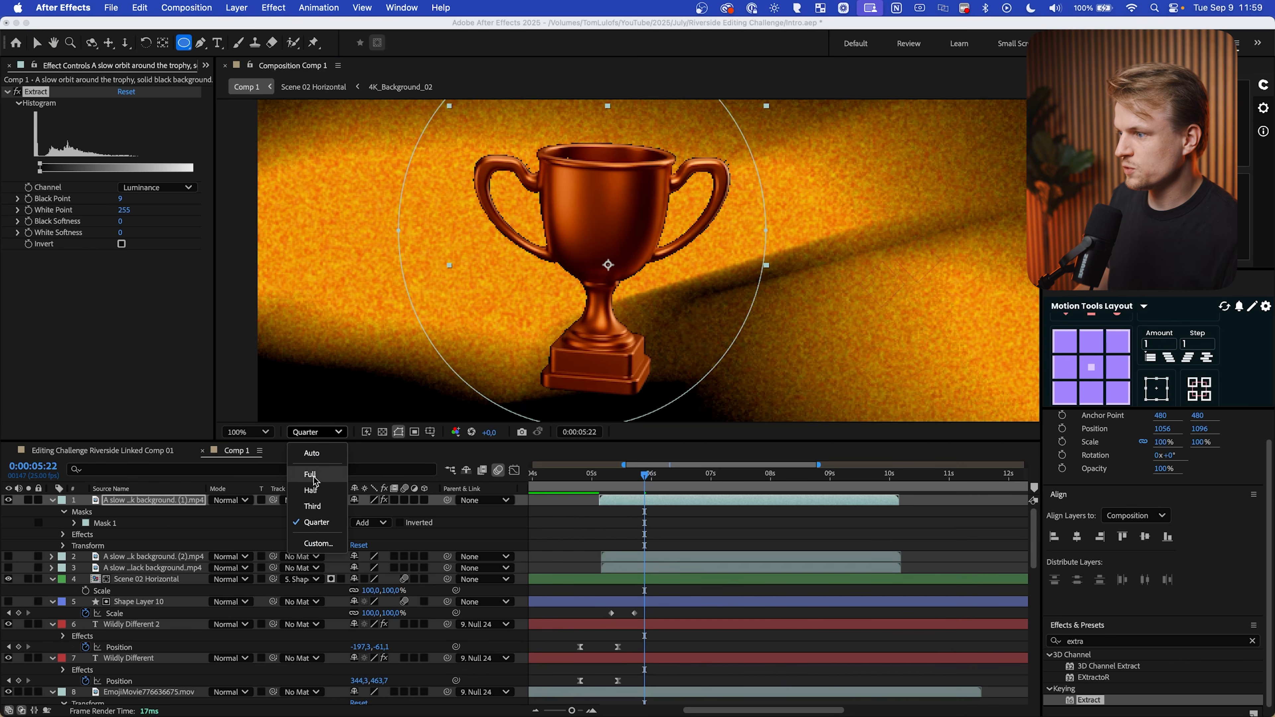
click(314, 448)
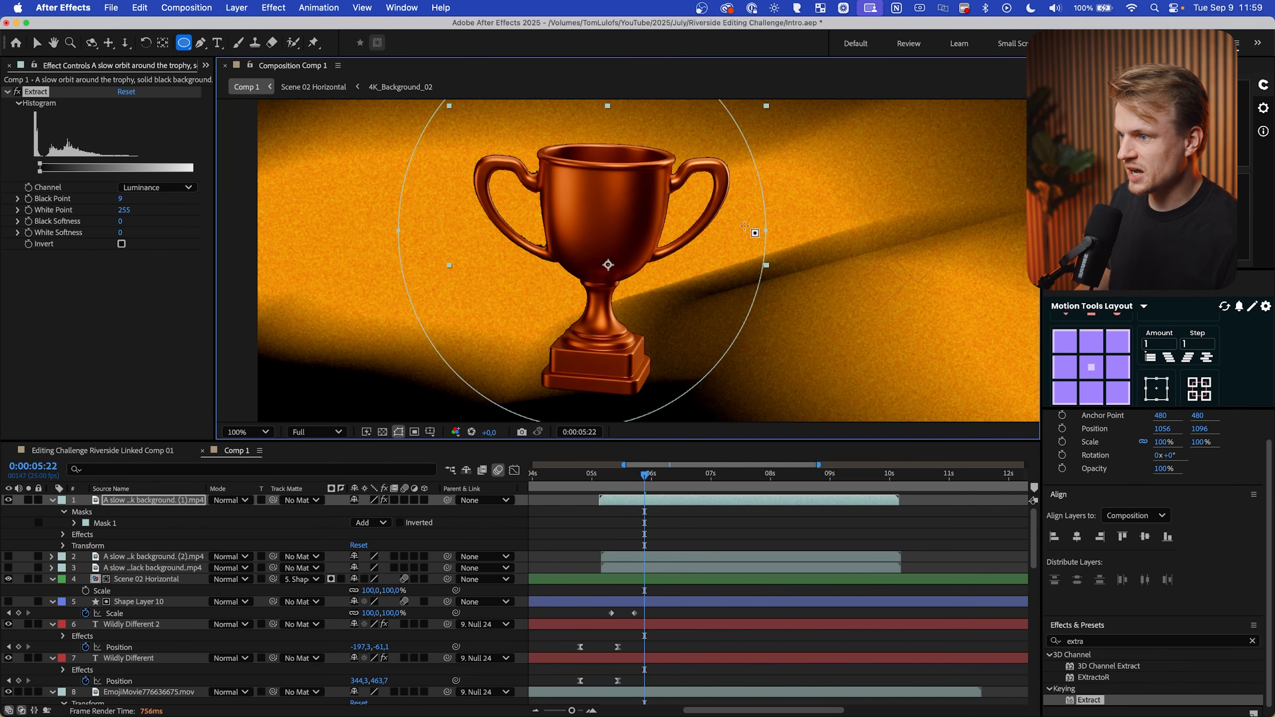
scroll(733, 241, up, 4)
key(comma)
Paste a Roughen Edges effect onto the trophy clip, with Border 27.70, Edge Sharpness 1.00 and Fractal Influence 0.00
click(62, 301)
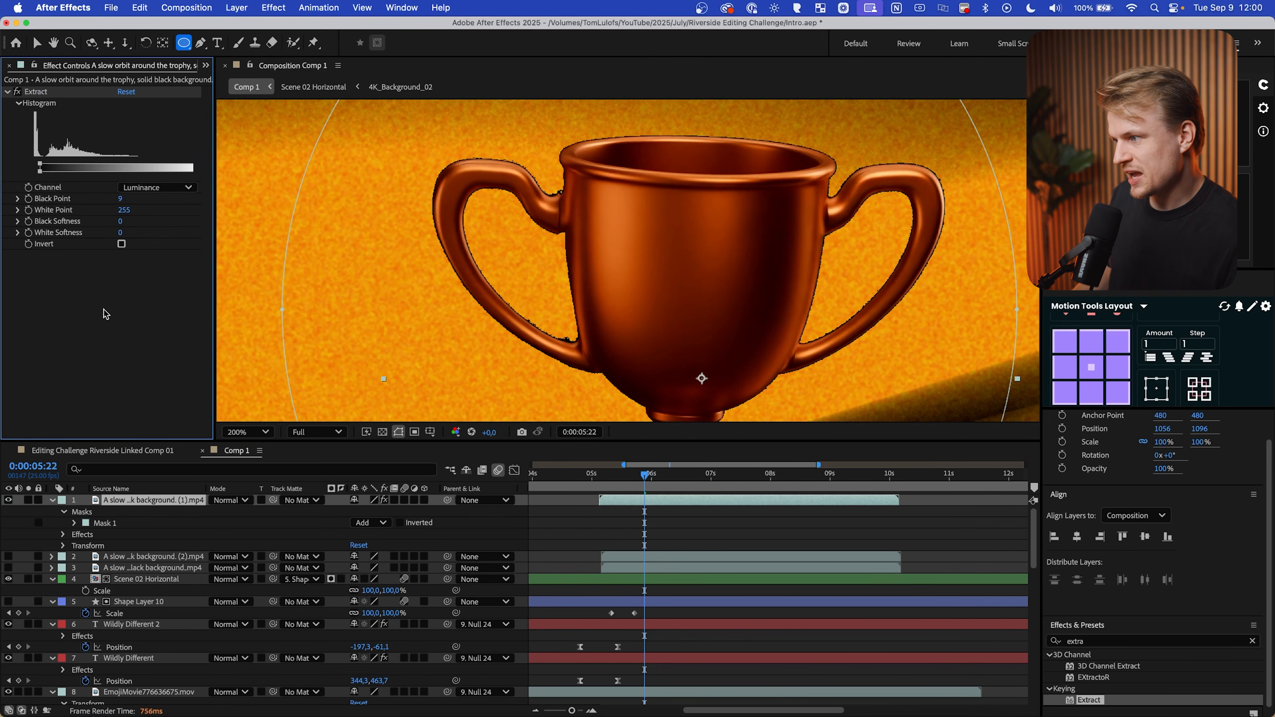
key(super+v)
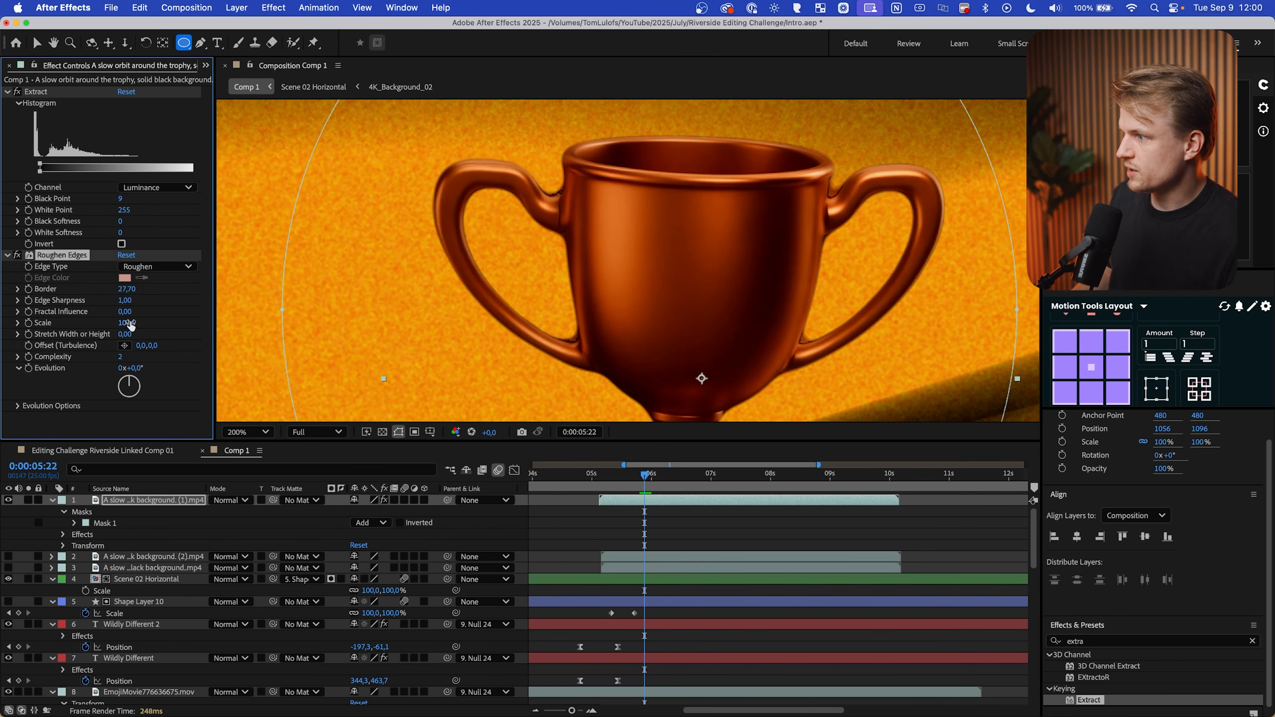
click(172, 329)
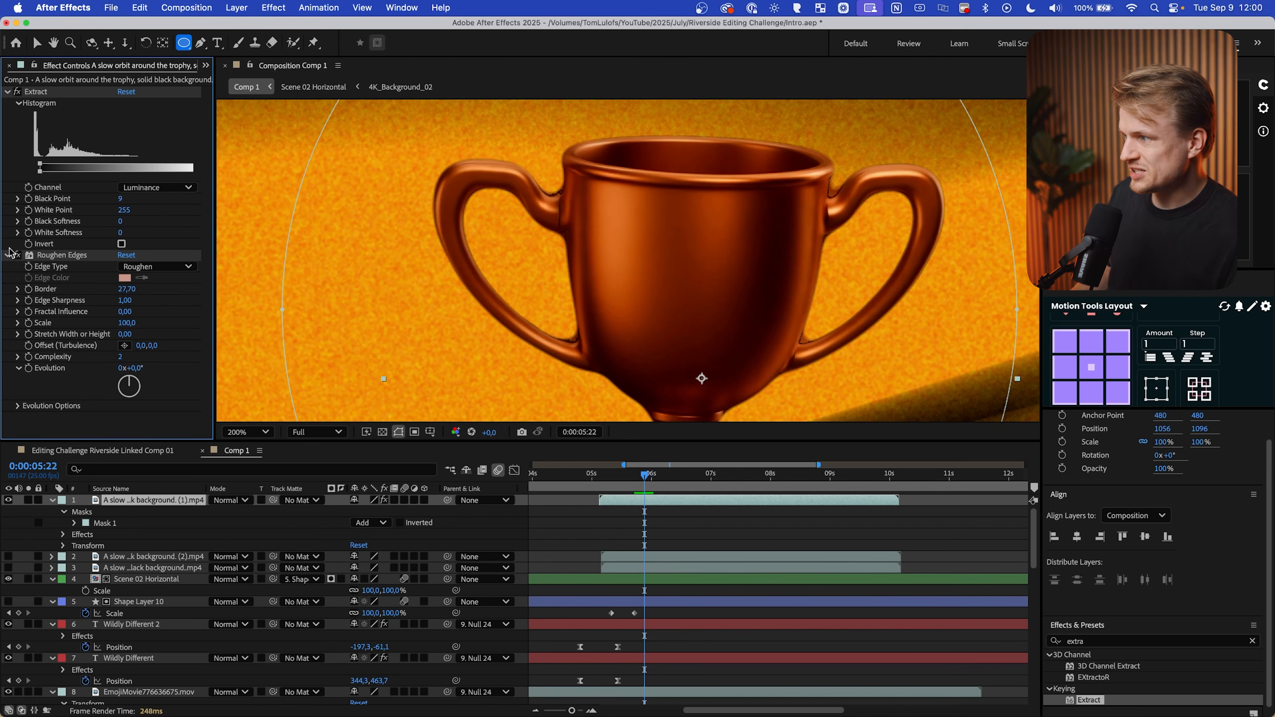
Compare the trophy with Roughen Edges off and on, and examine its rim and handle edges closely
click(18, 255)
click(18, 256)
click(18, 255)
click(18, 255)
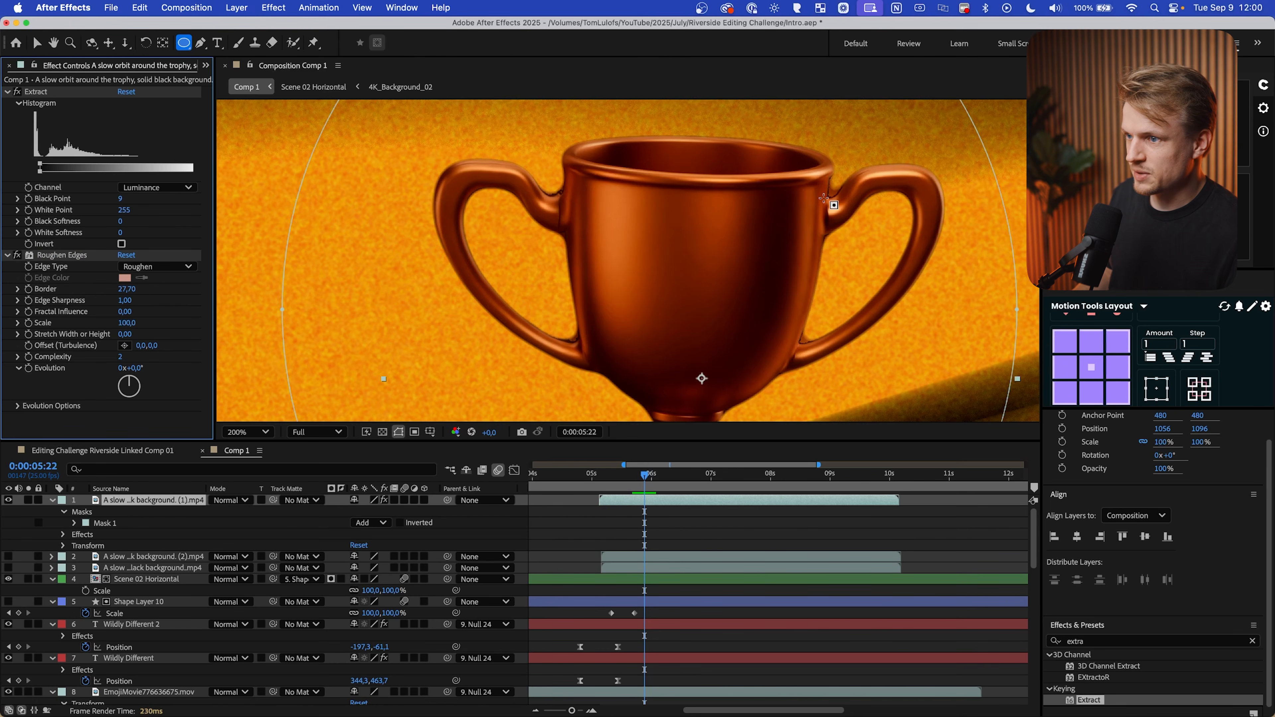
scroll(823, 198, up, 2)
scroll(777, 227, up, 1)
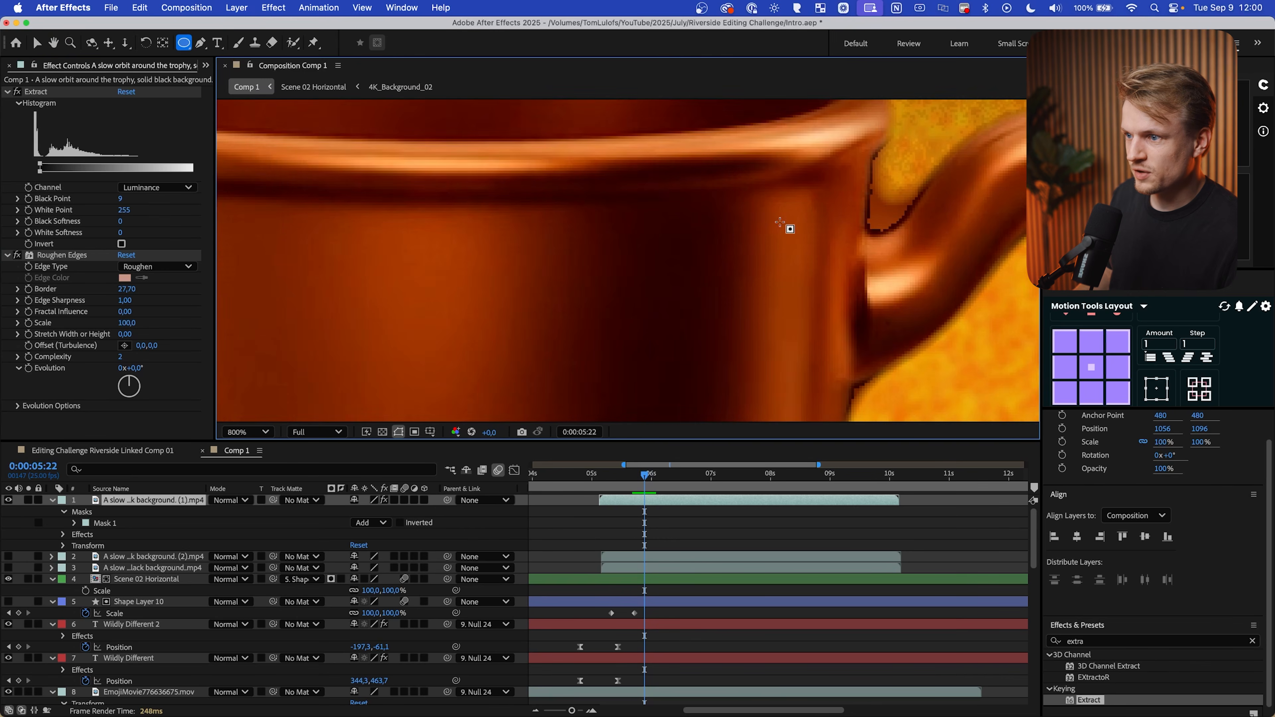
drag(809, 224, 530, 321)
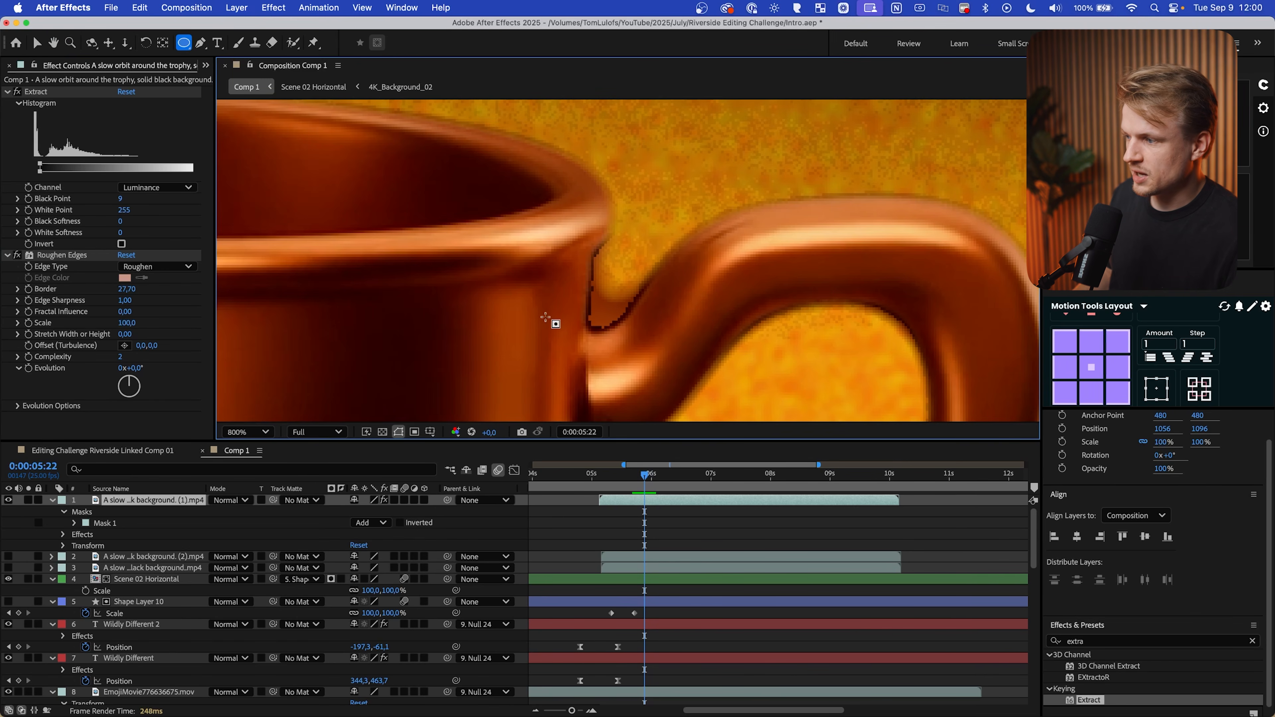
scroll(572, 284, down, 4)
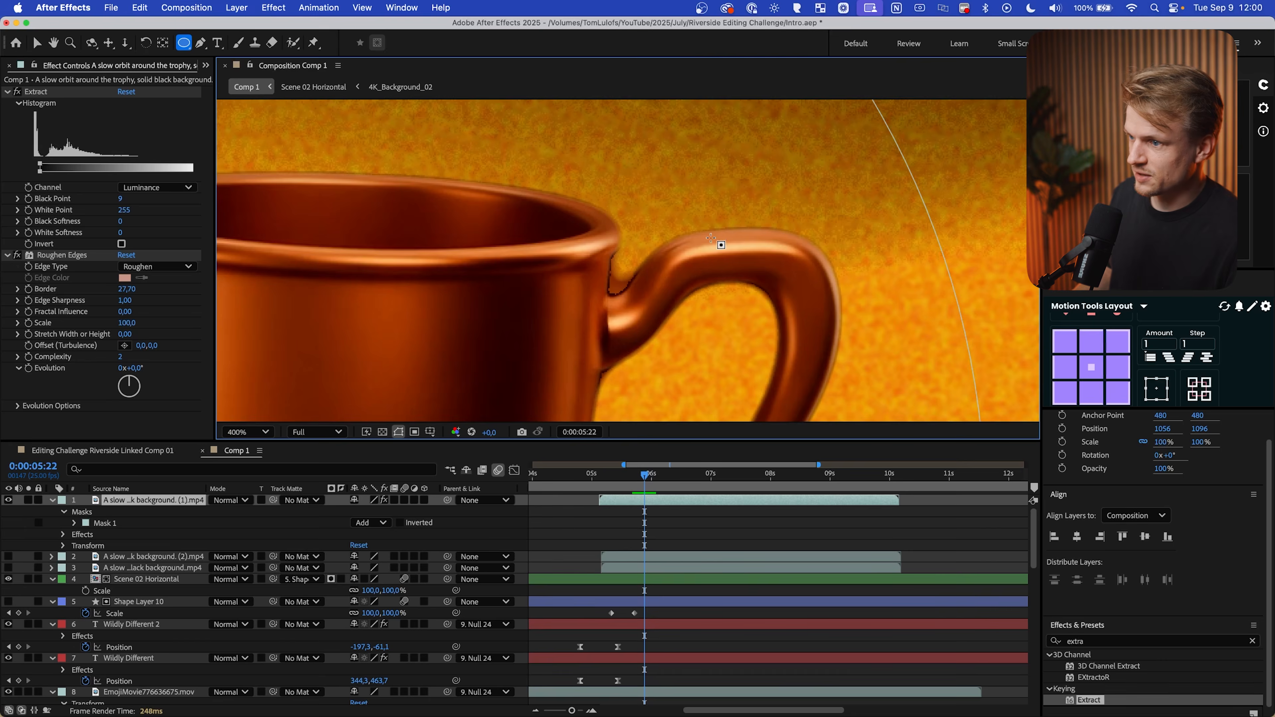
drag(565, 294, 396, 246)
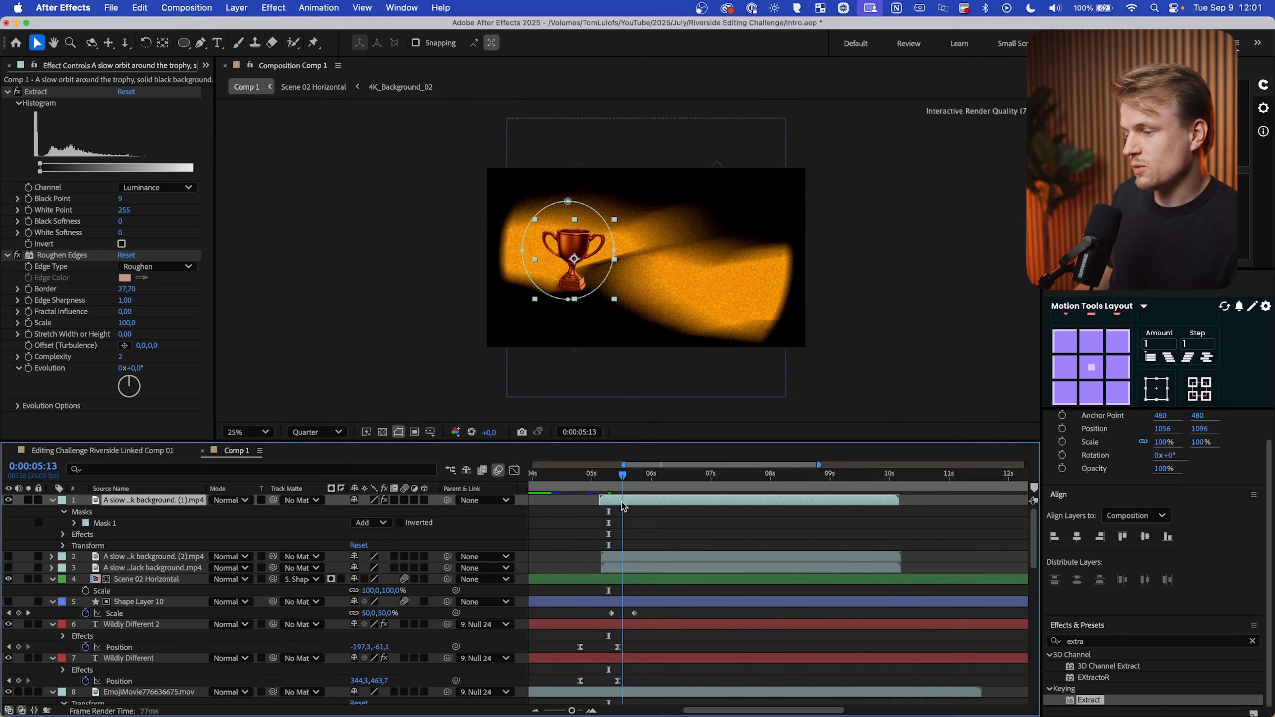
Keyframe the trophy's Position to slide in from beyond the frame's right edge at 4504, 1096 to 1056, 1096, and preview it
mouse_move(623, 501)
mouse_down()
mouse_move(603, 502)
mouse_move(711, 495)
mouse_move(586, 501)
mouse_move(617, 502)
mouse_up()
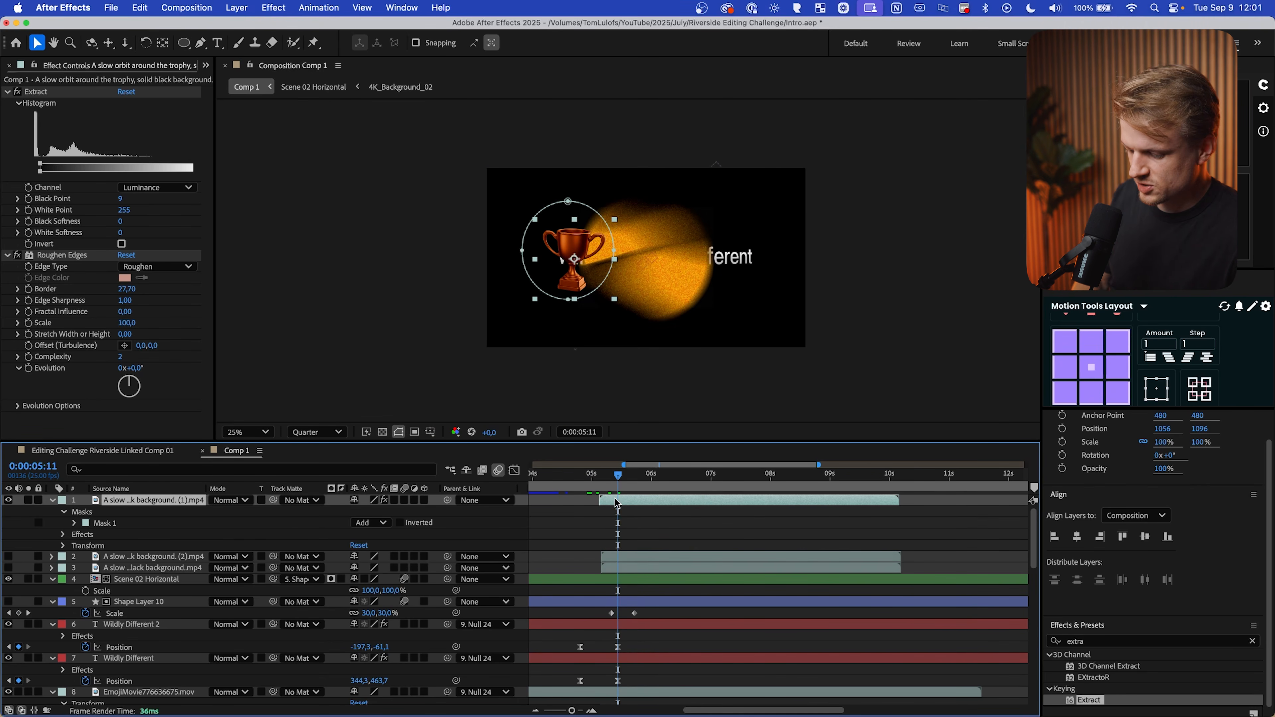
key(p)
click(85, 511)
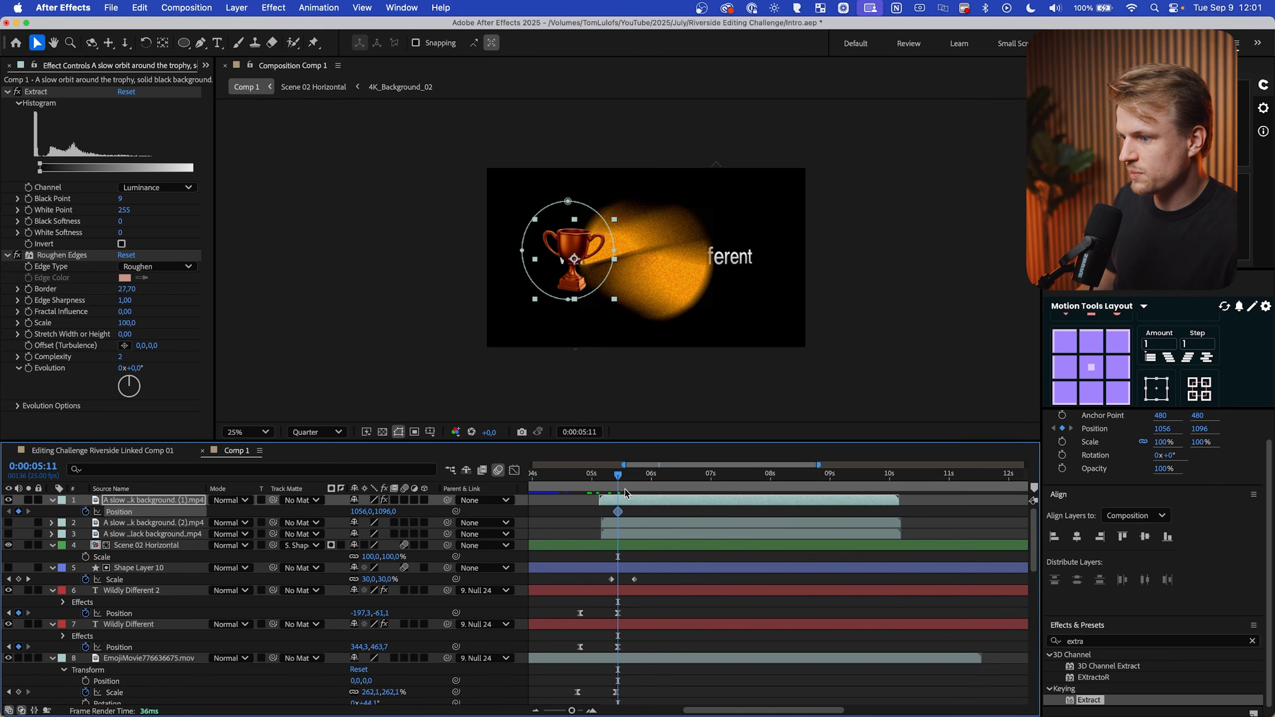
drag(685, 512, 687, 513)
click(613, 474)
drag(572, 258, 860, 259)
key(space)
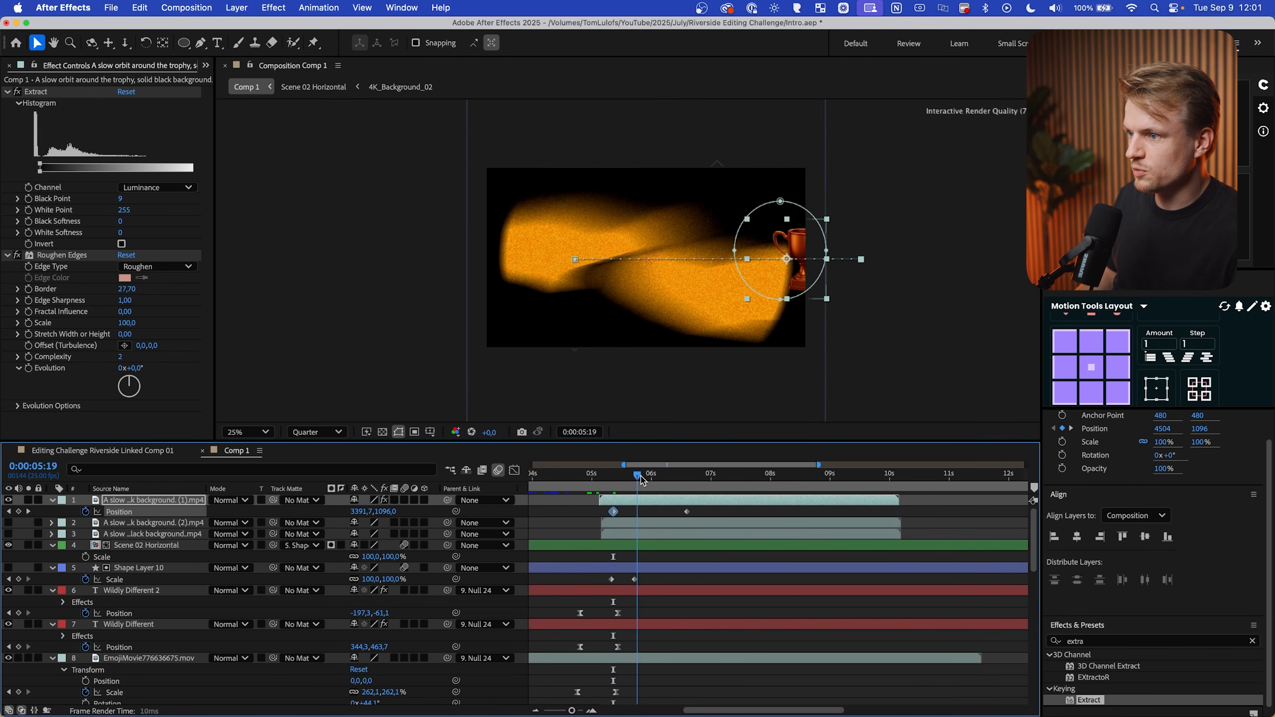
Move the trophy's ending Position keyframe to 0:00:06:22 and apply Easy Ease to both Position keyframes
click(685, 512)
drag(688, 514, 705, 513)
drag(721, 511, 594, 516)
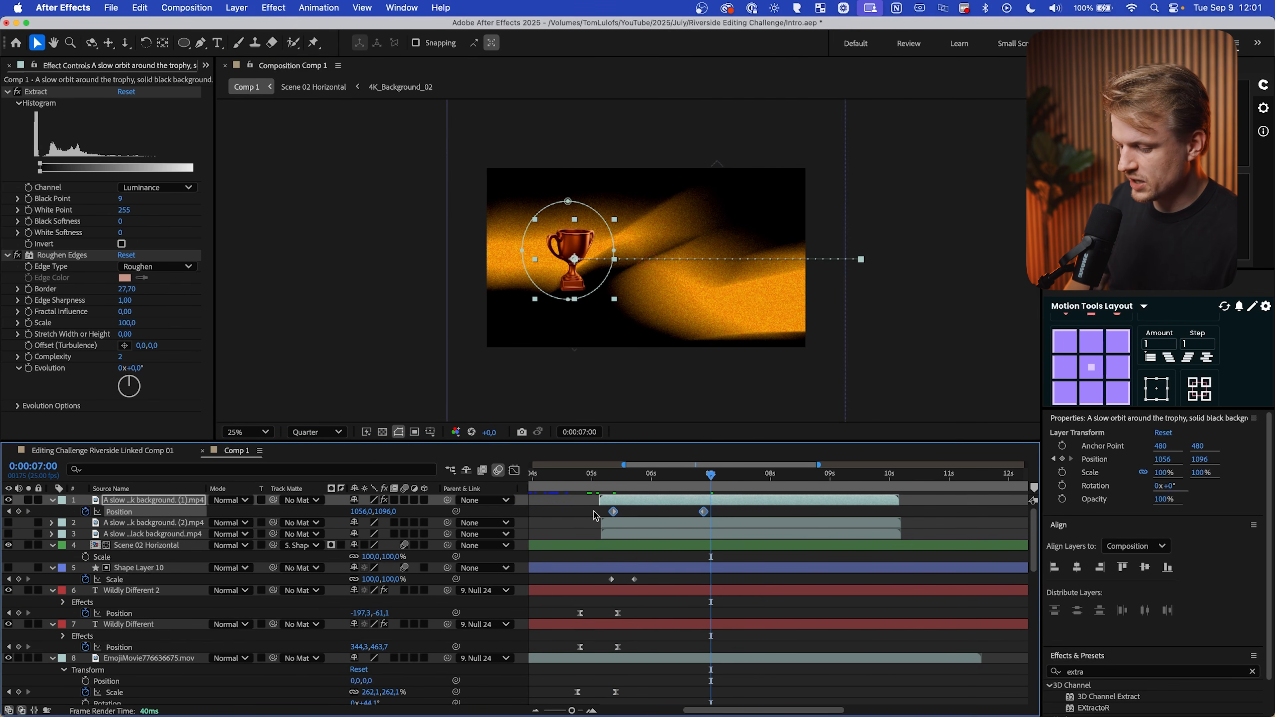
key(F9)
Shape the trophy's Position speed graph into a sharp early peak with a long slow-down, and preview the slide-in
click(514, 470)
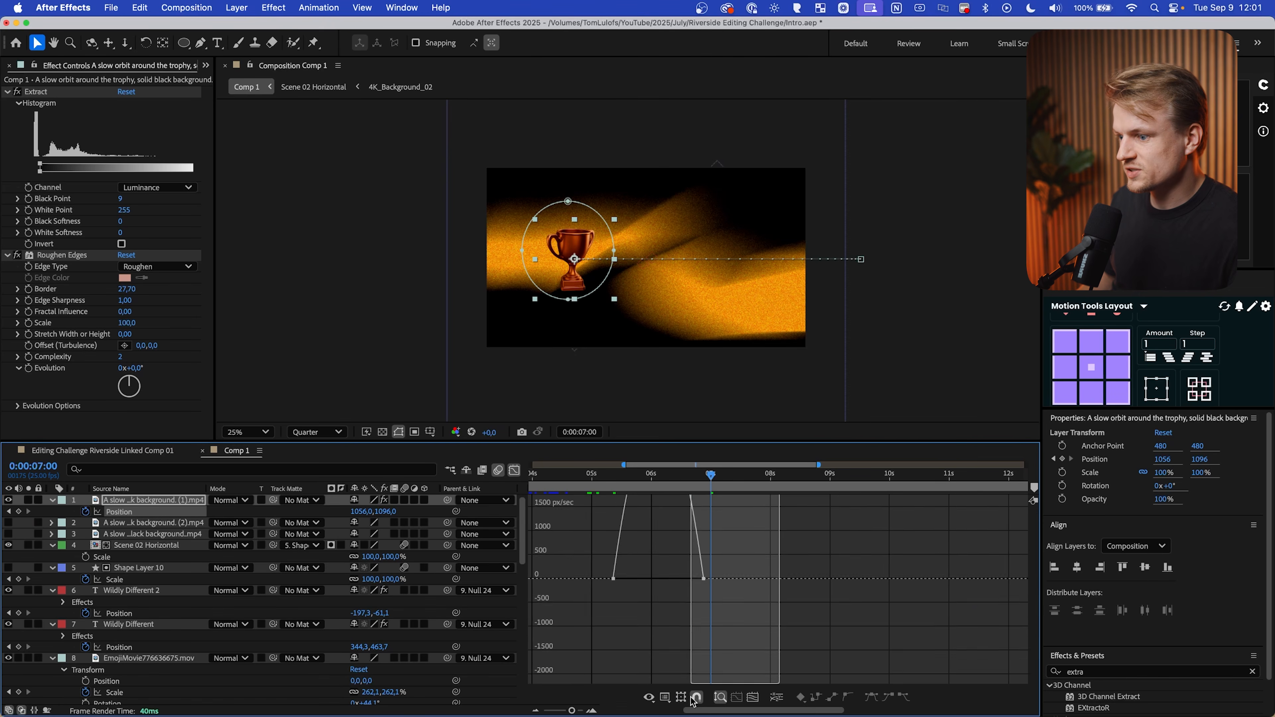
drag(689, 672, 658, 671)
click(633, 489)
key(space)
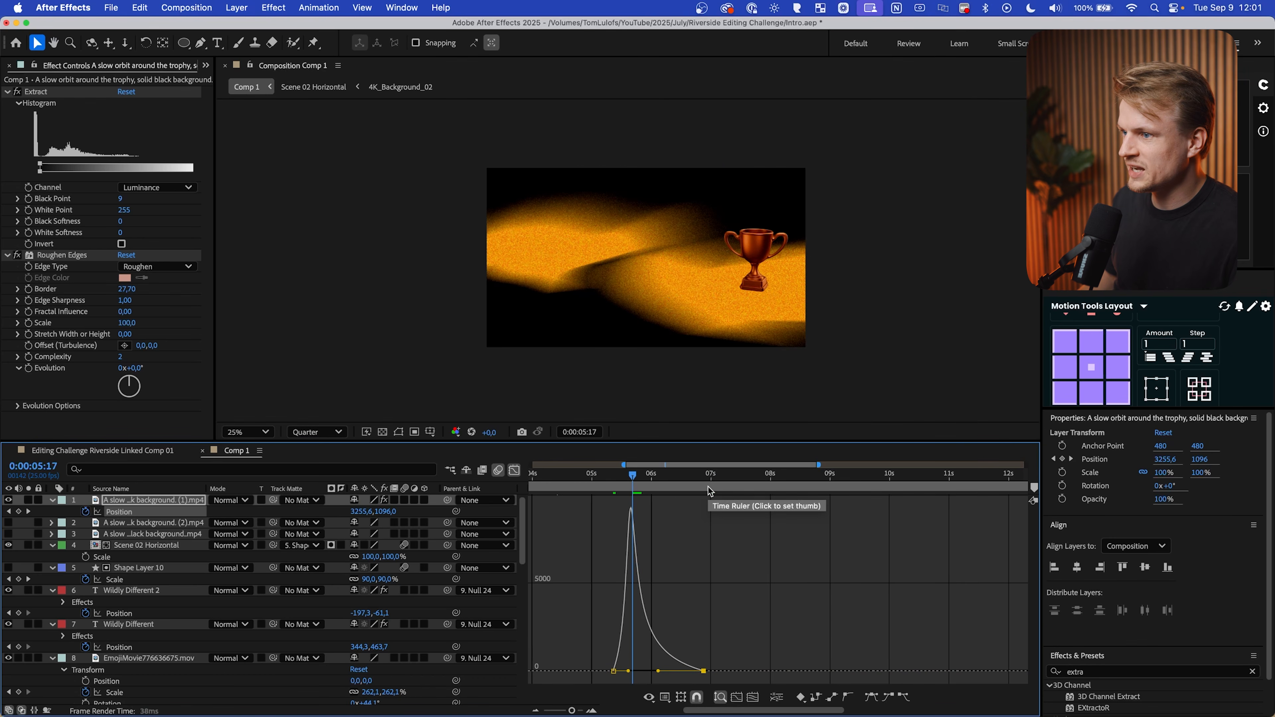
key(space)
drag(630, 485, 587, 485)
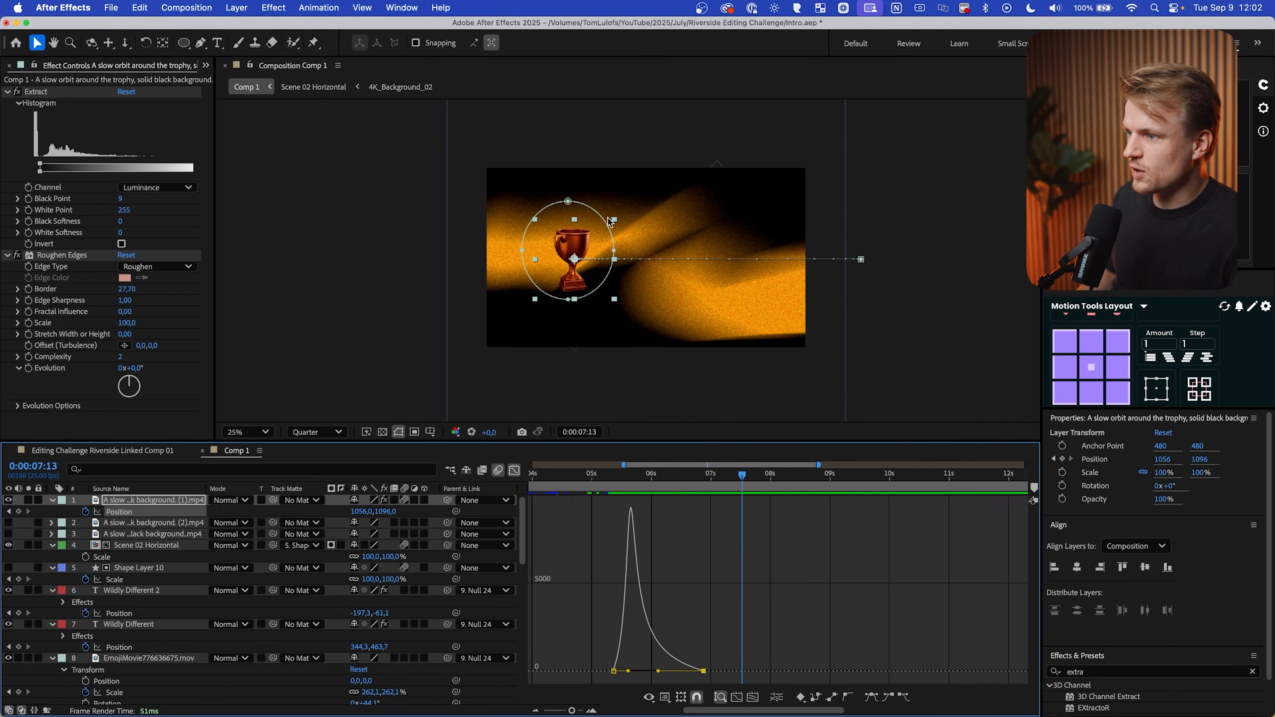
key(period)
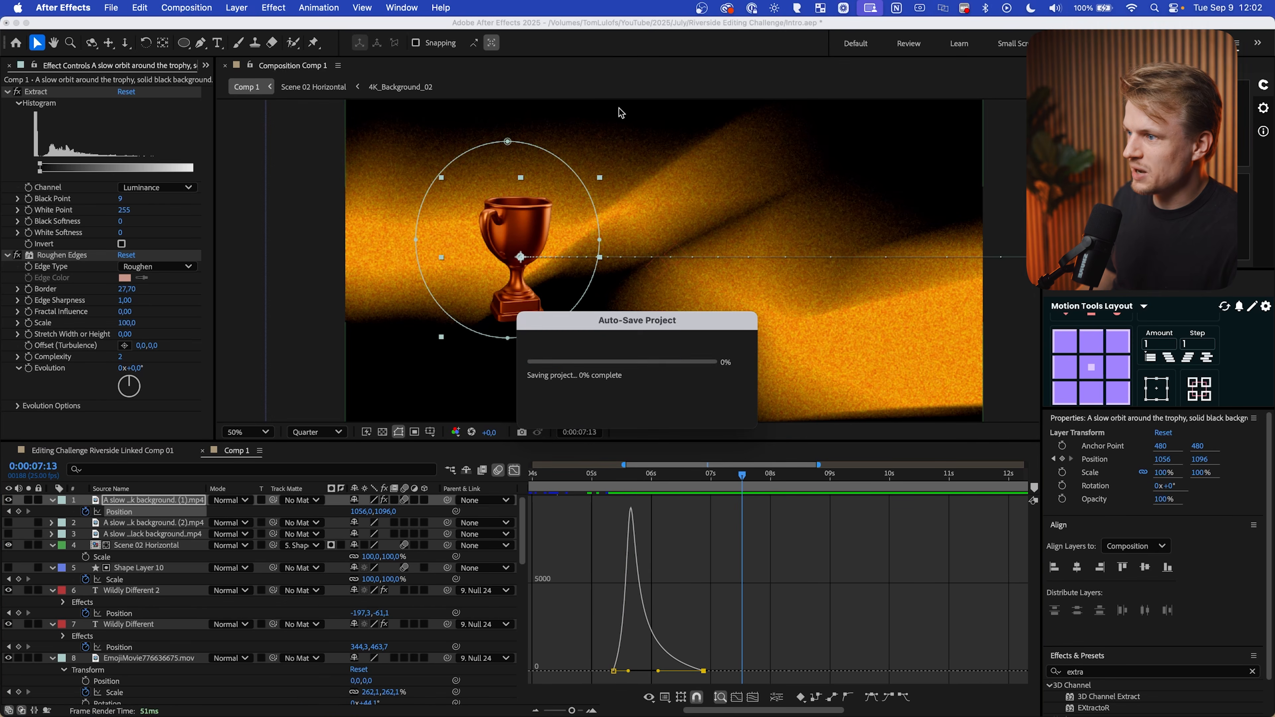
key(comma)
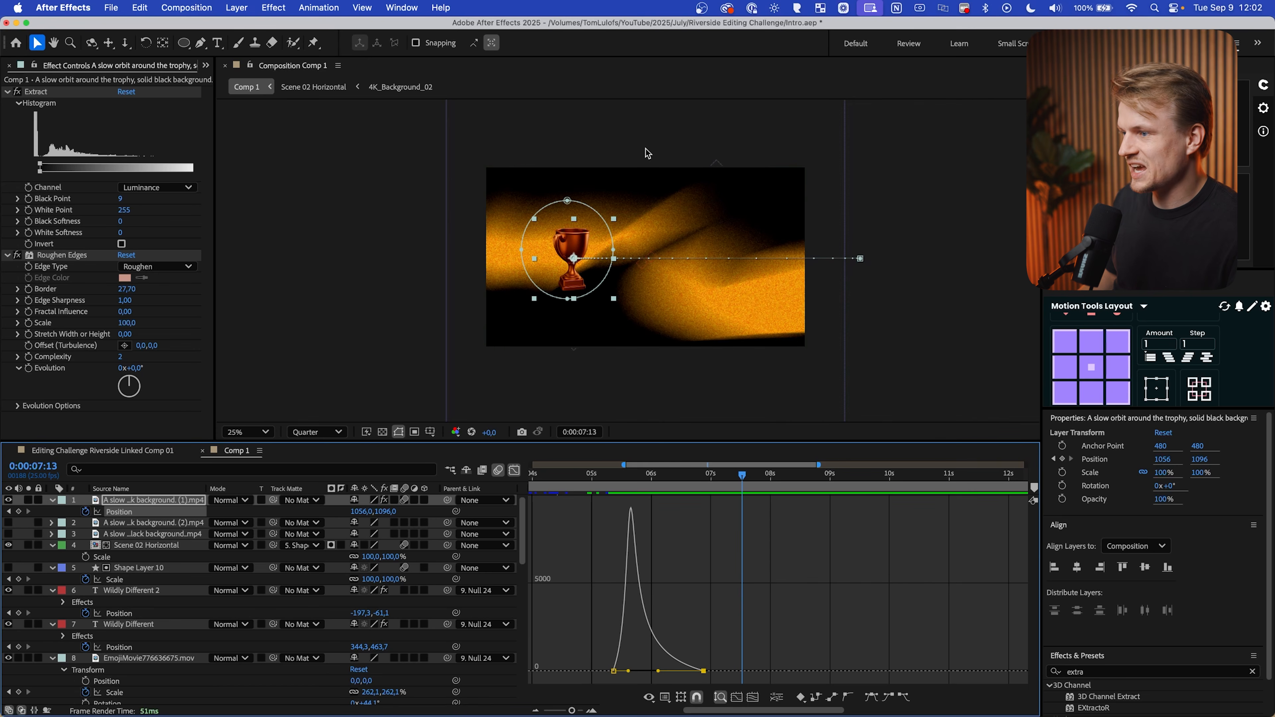
Add a 3840 x 2160 black solid below the trophy layer and draw a tall elliptical mask on it around the trophy
click(164, 522)
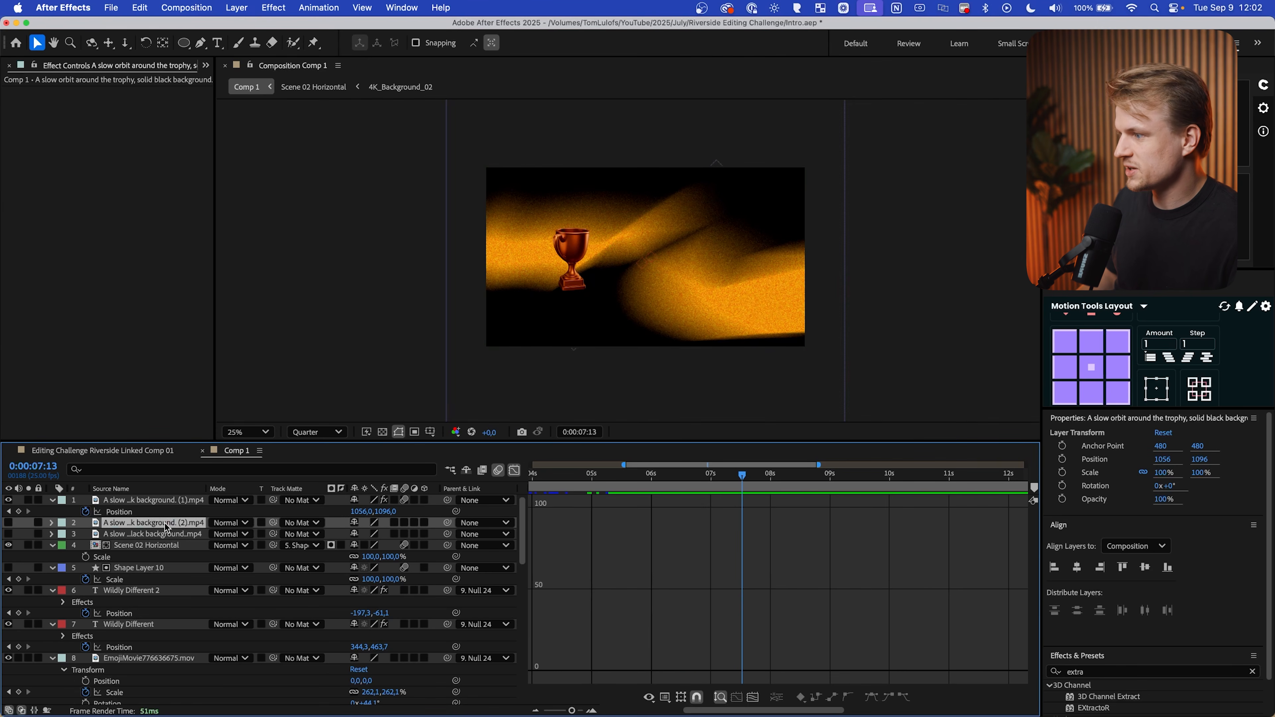
key(super+y)
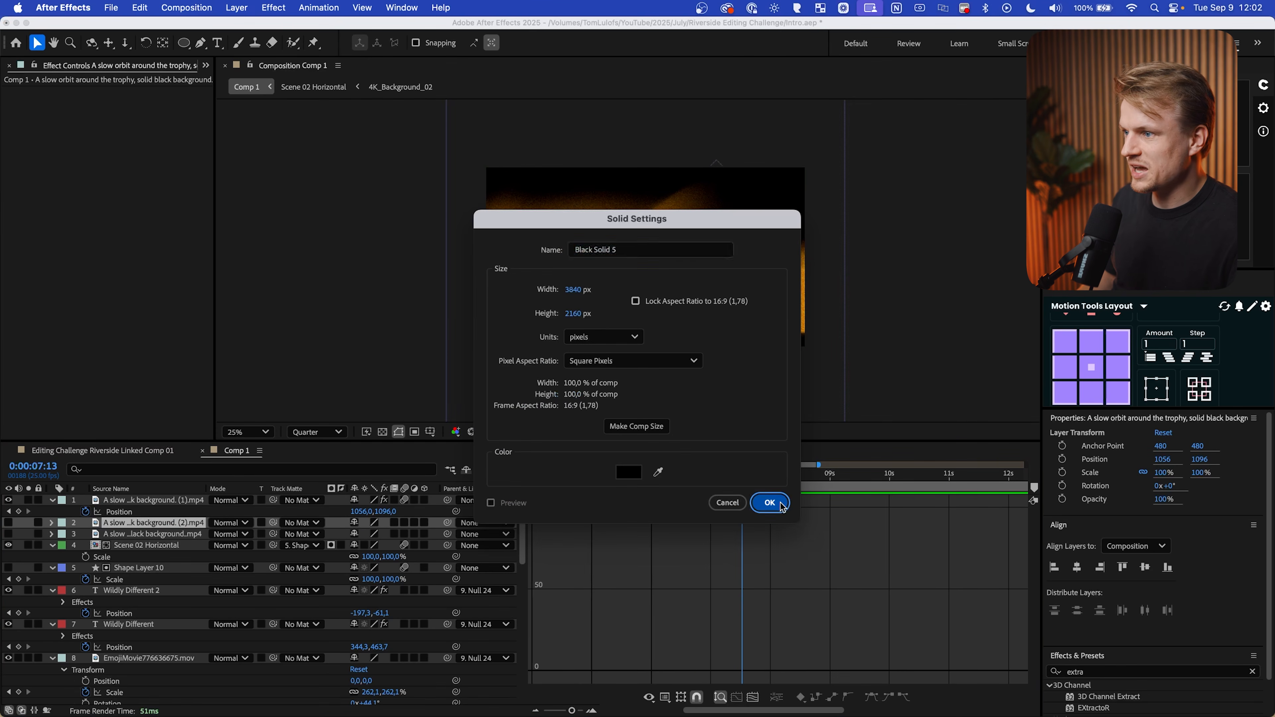
click(765, 503)
click(184, 43)
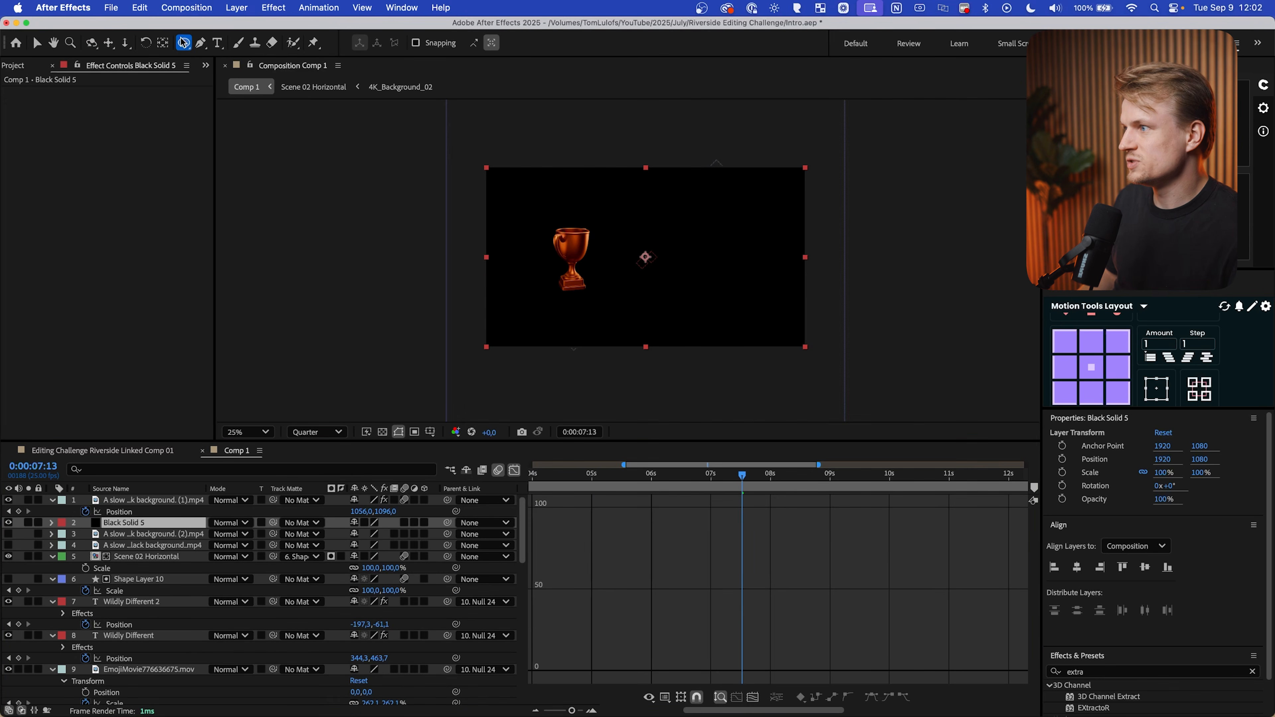
mouse_move(448, 123)
mouse_down()
mouse_move(558, 263)
mouse_move(613, 364)
mouse_move(622, 410)
mouse_up()
Strongly feather the black solid's elliptical mask and set the solid's Opacity to 64%
drag(372, 545, 966, 477)
key(t)
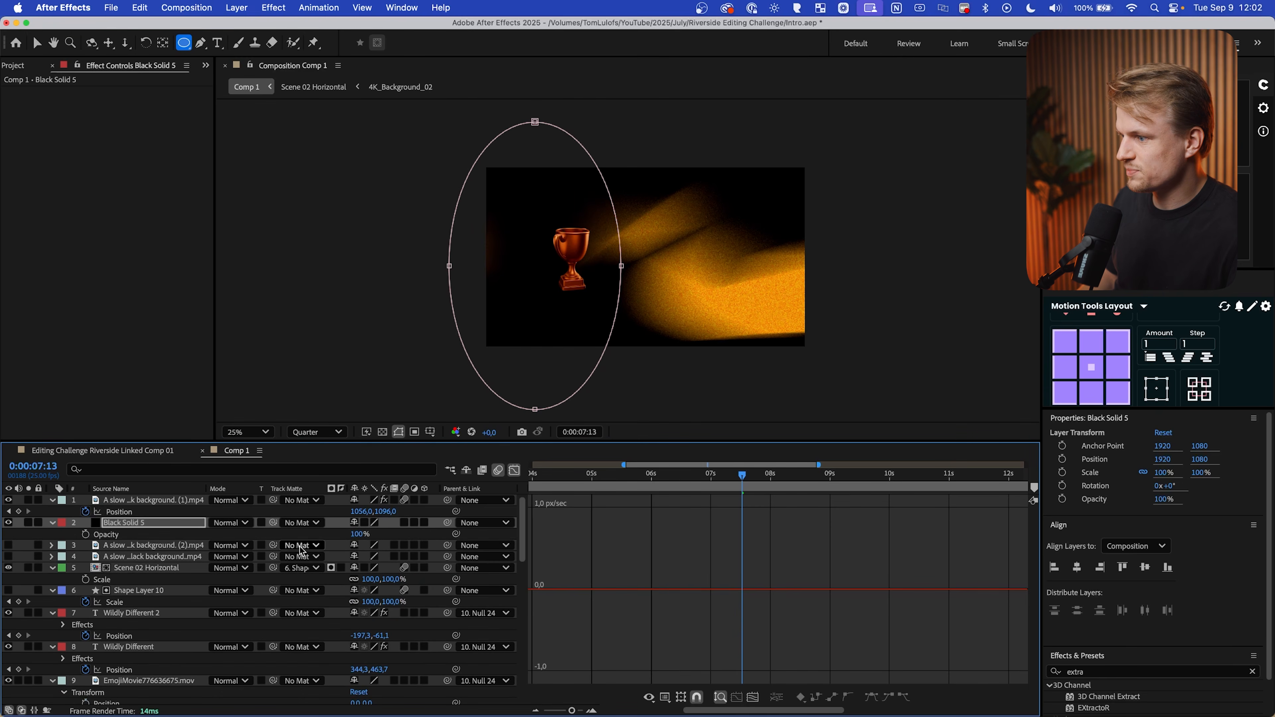
drag(359, 538, 333, 534)
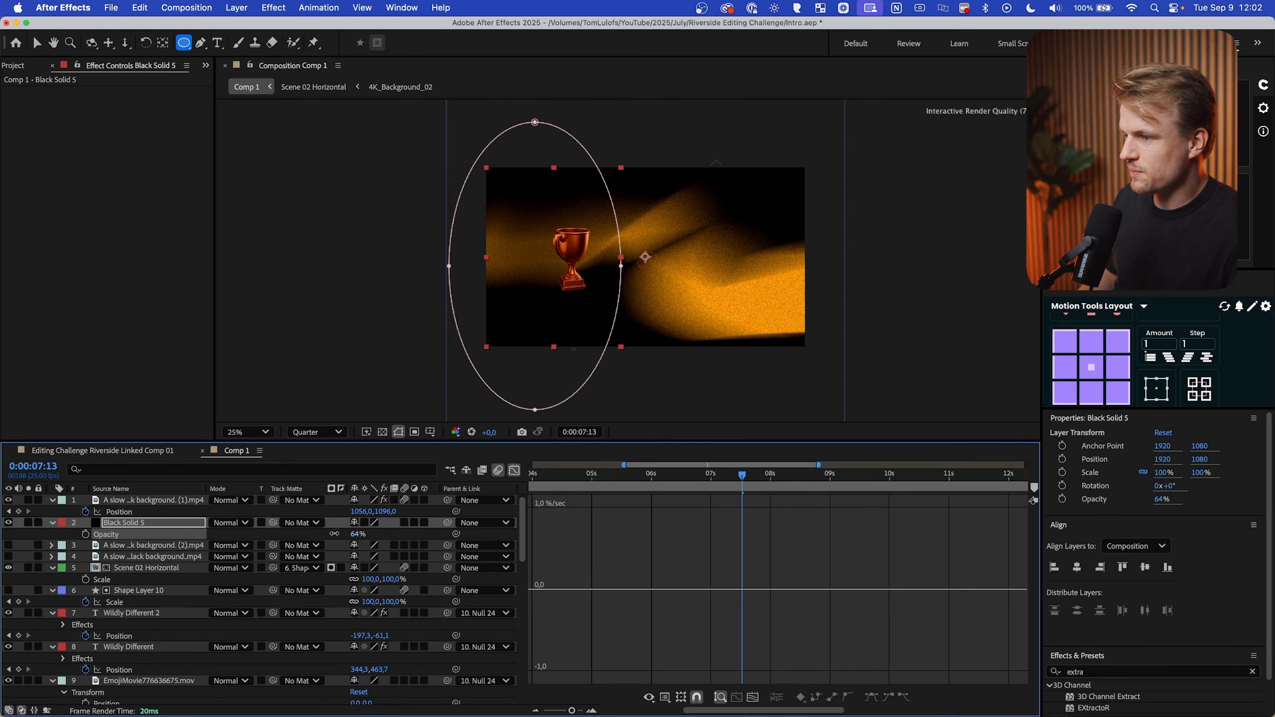
Scale the trophy clip to 152%, set its ending Position keyframe at 0:00:06:22 to 744, 1152, and preview the animation
click(120, 501)
key(s)
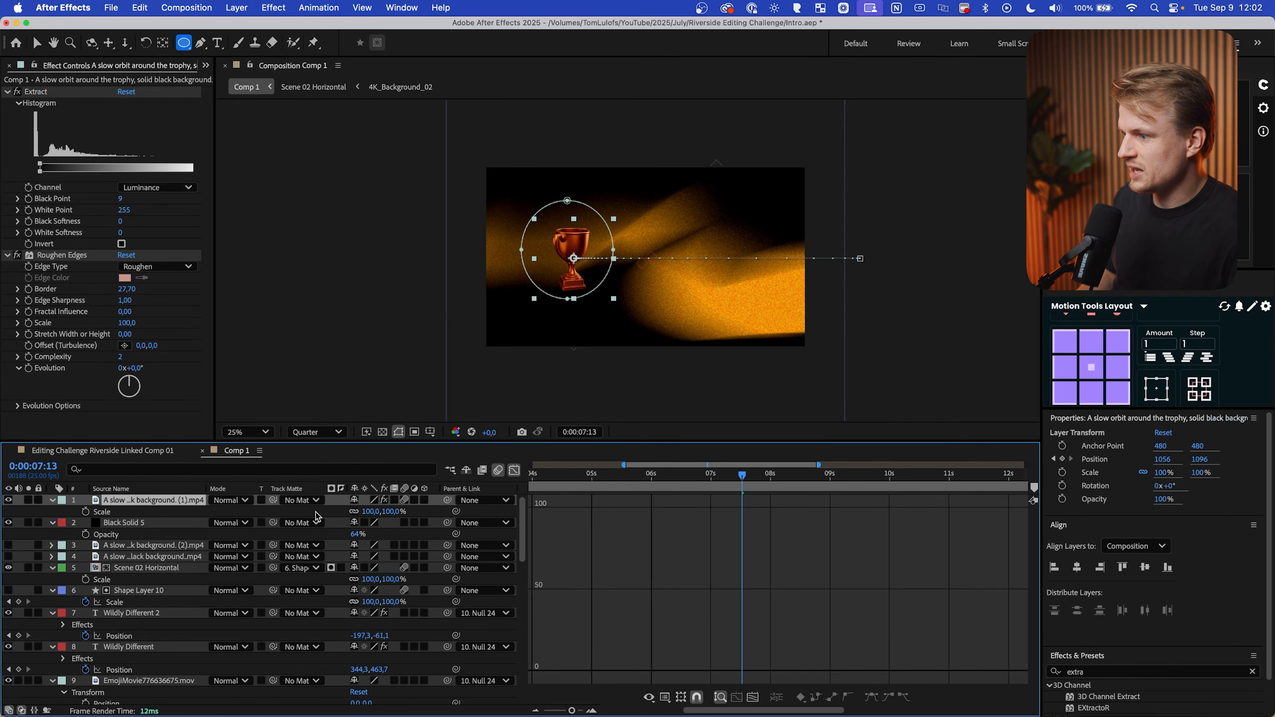
drag(395, 512, 422, 512)
click(43, 43)
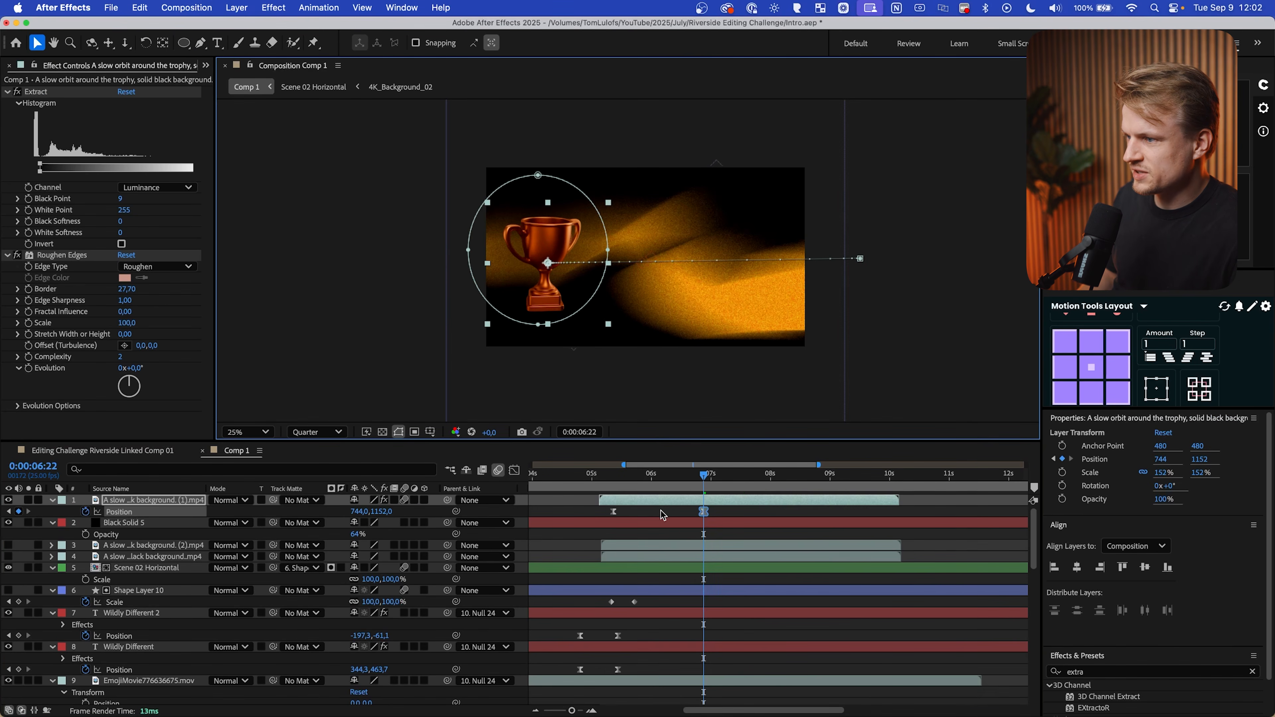
click(663, 514)
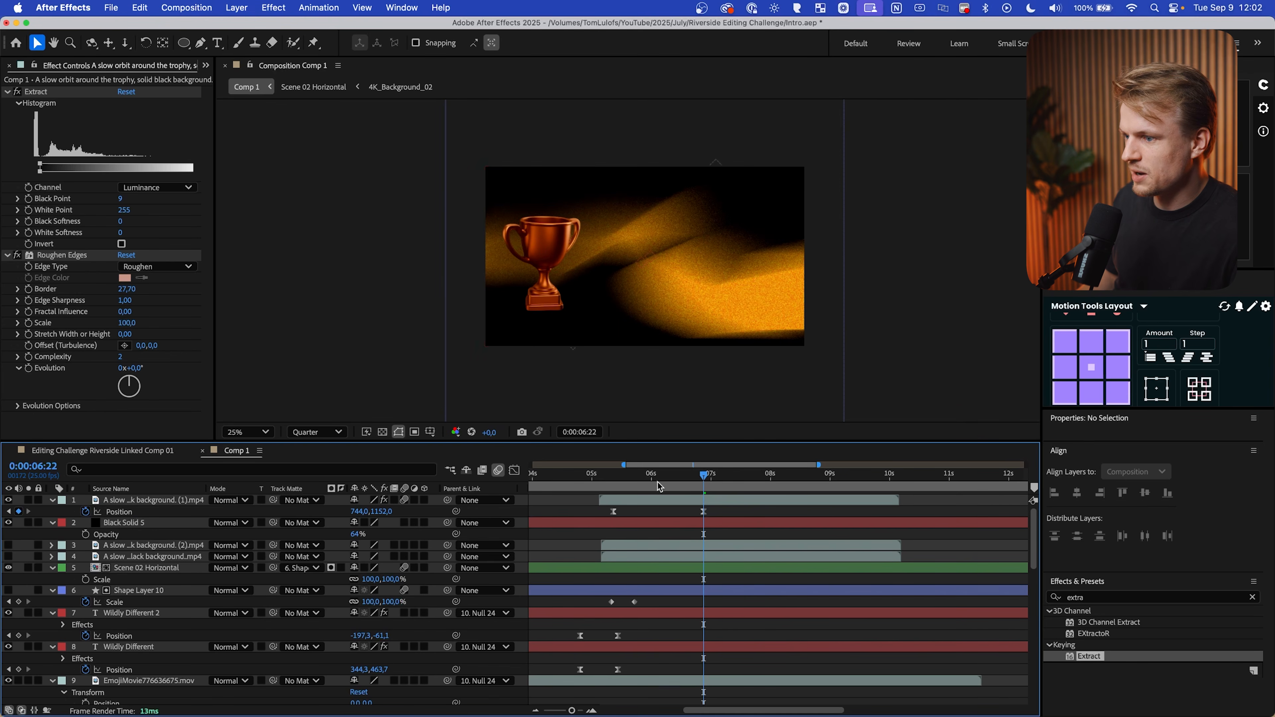
key(space)
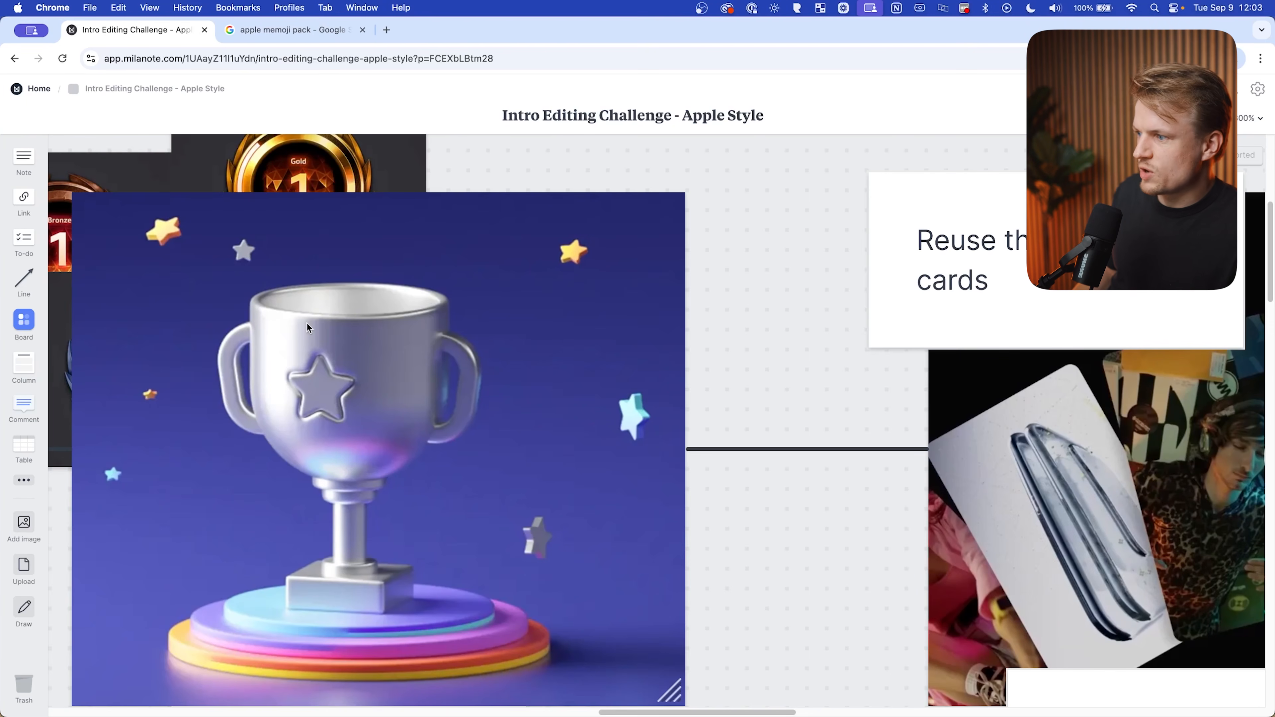
Switch to the Milanote board and examine the references for reusing the same cards and the 3D Mac cursor flying in
scroll(434, 405, right, 10)
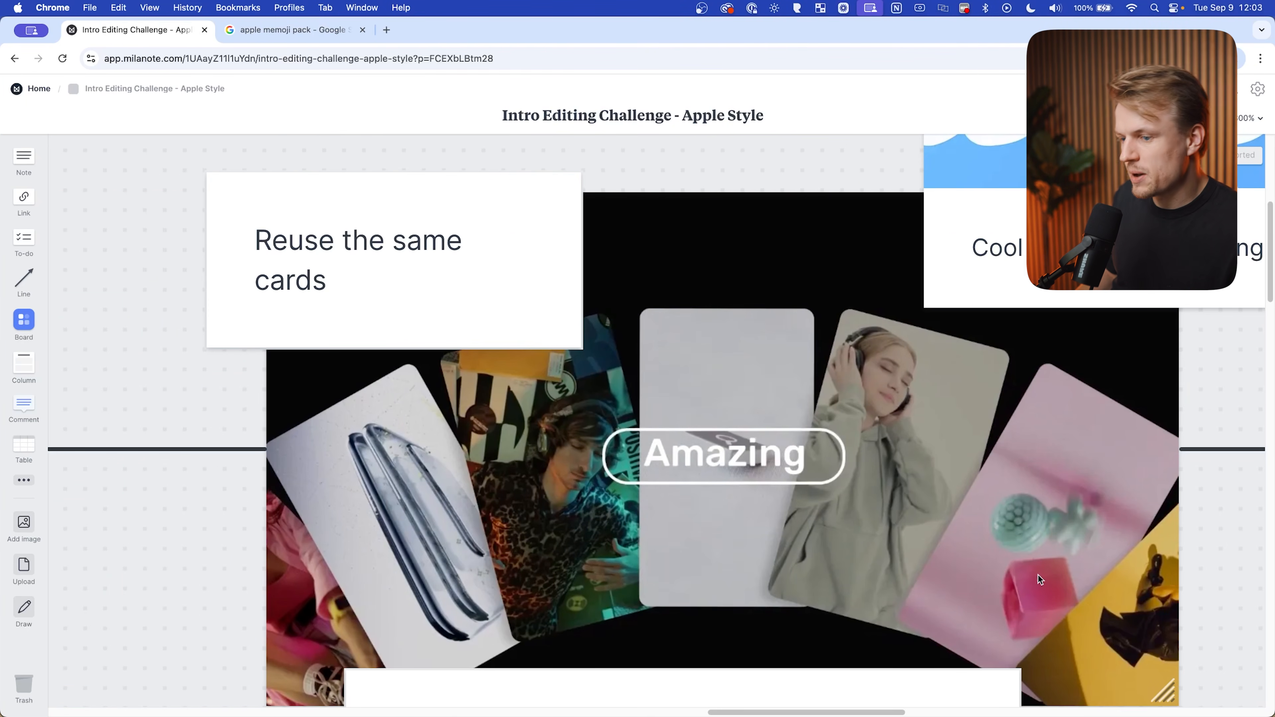
scroll(1038, 579, right, 3)
scroll(969, 404, up, 5)
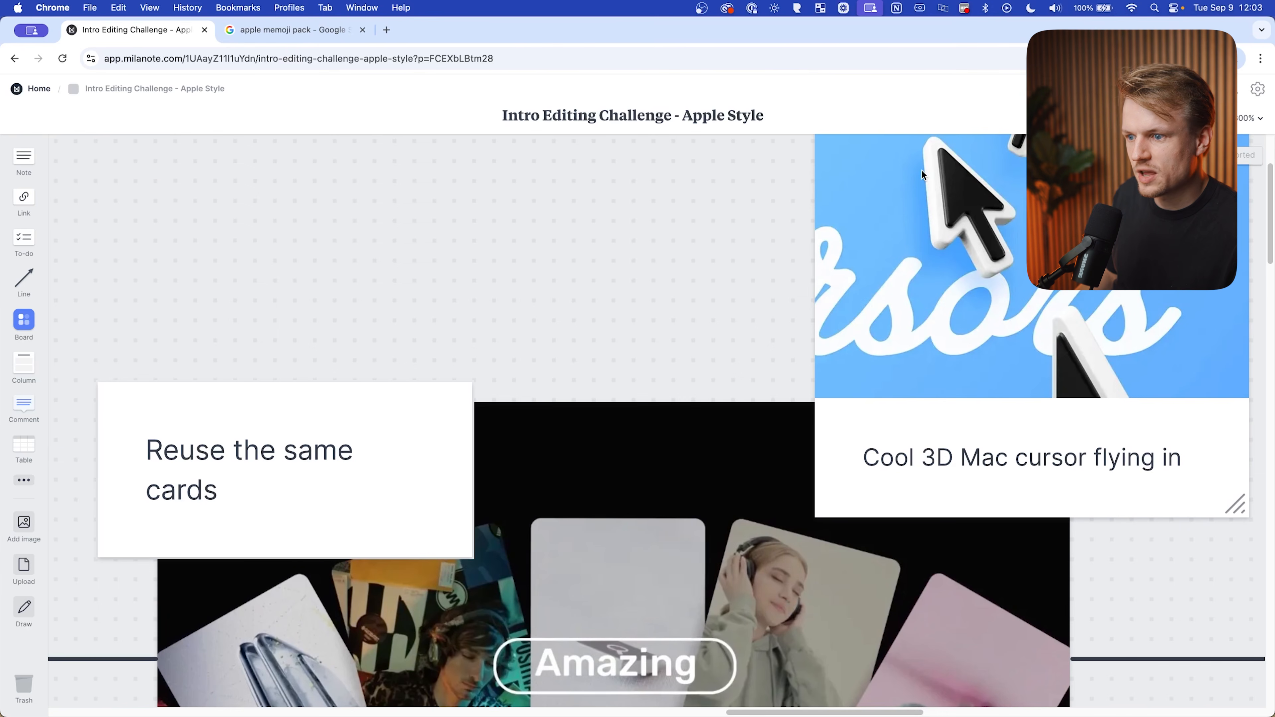
scroll(1007, 295, down, 5)
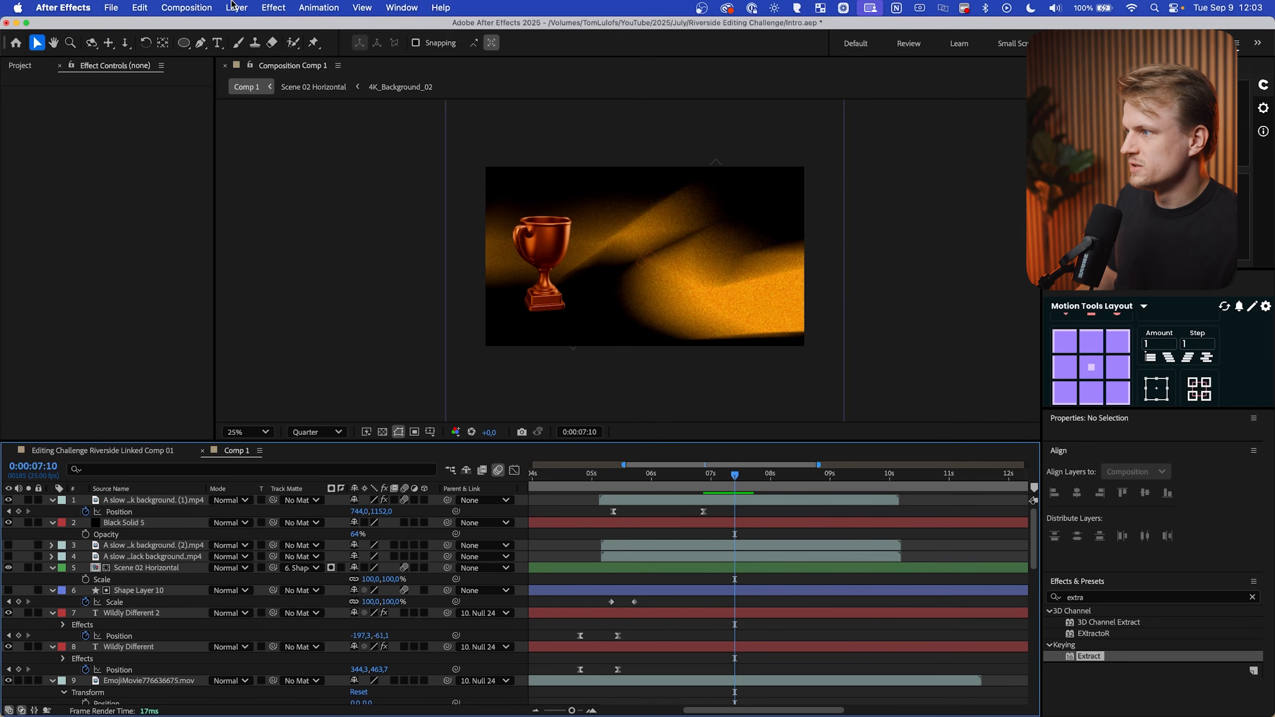
Back in After Effects, create a white solid (ffffff) on top of all layers and trim its start to 0:00:07:10
click(236, 7)
mouse_move(351, 29)
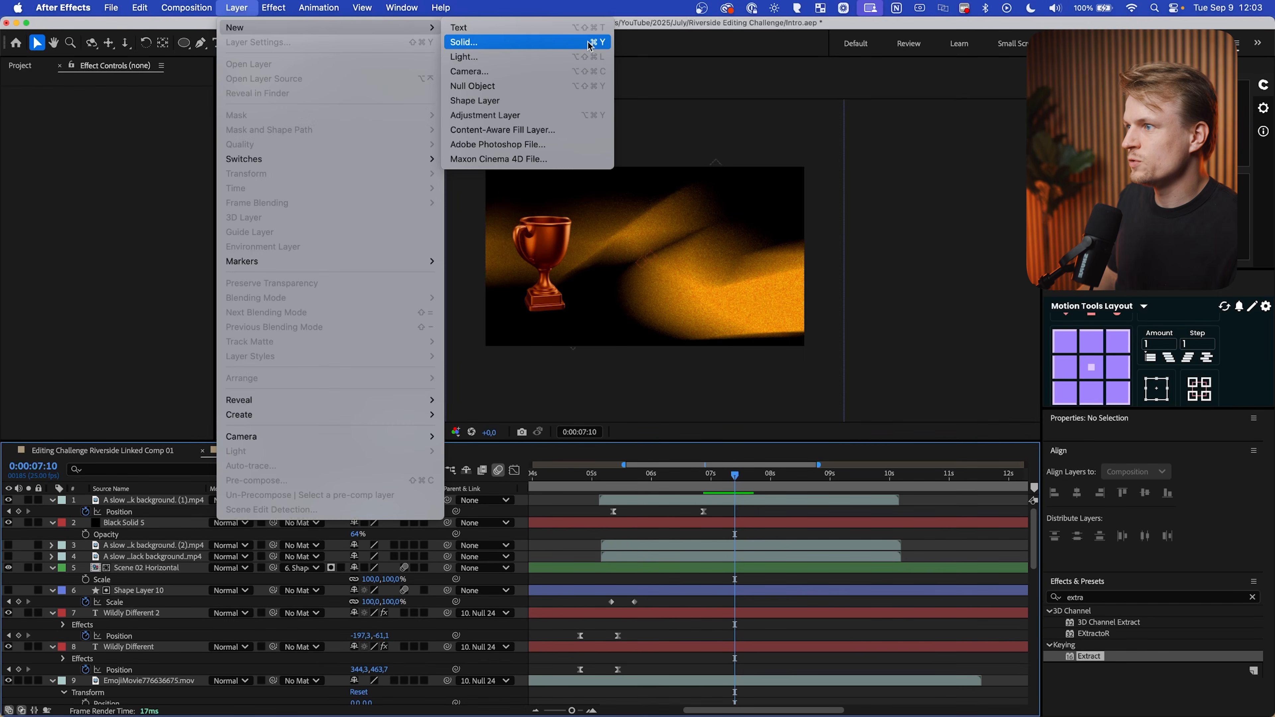
click(533, 41)
click(629, 472)
text(ffffff)
key(Return)
key(Return)
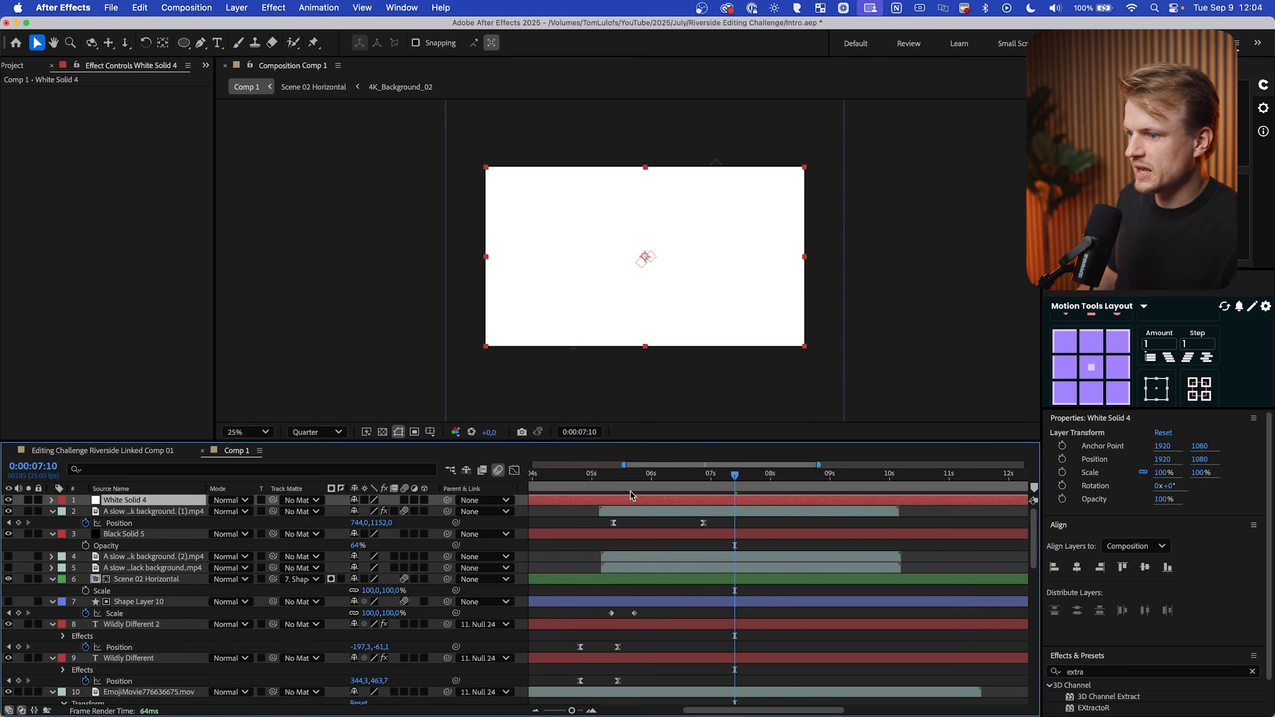
key(alt+bracketleft)
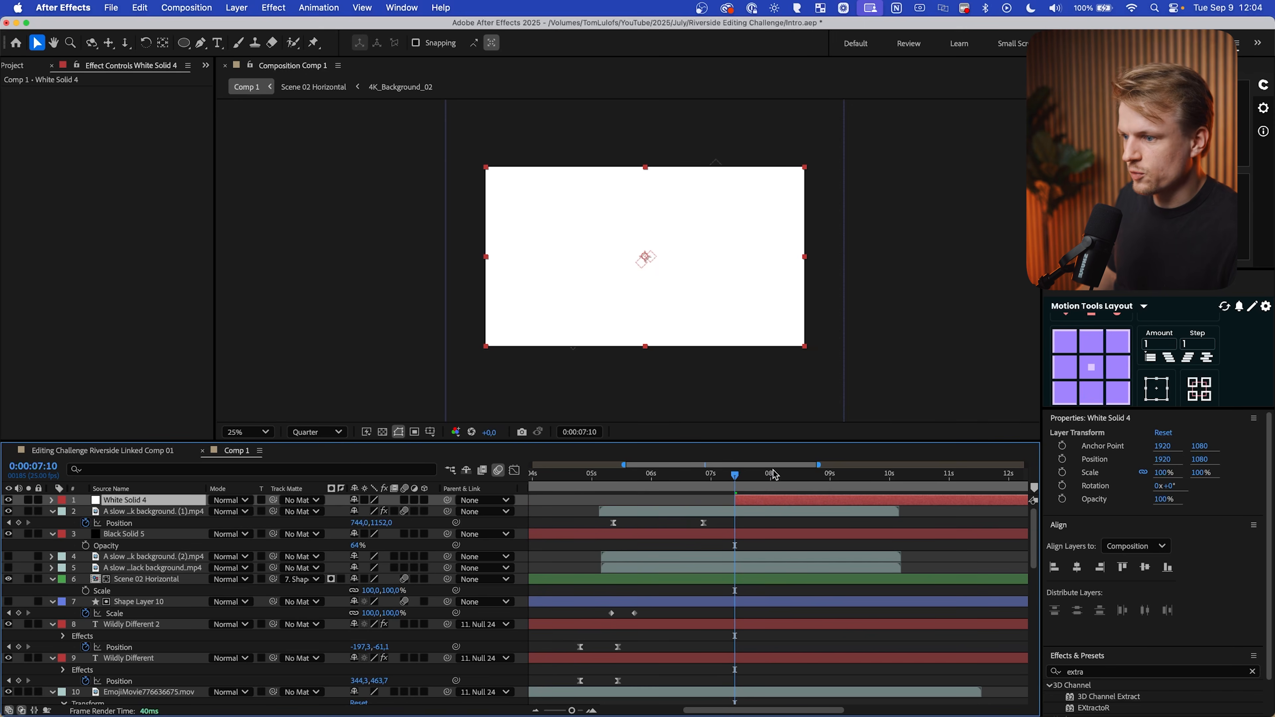
Duplicate the avatar card layers from Shape Layer 9 down to Imagine This and move the copies above the white solid
drag(736, 482, 797, 486)
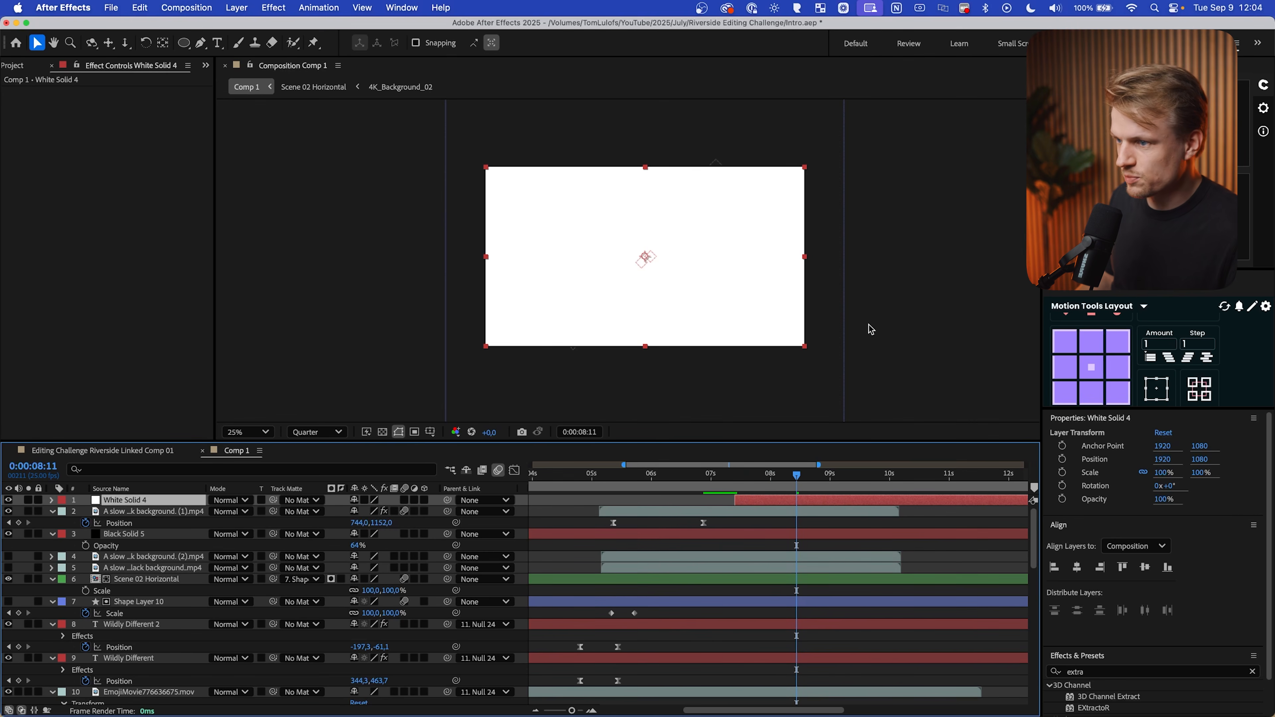
scroll(145, 584, down, 10)
click(148, 512)
click(145, 524)
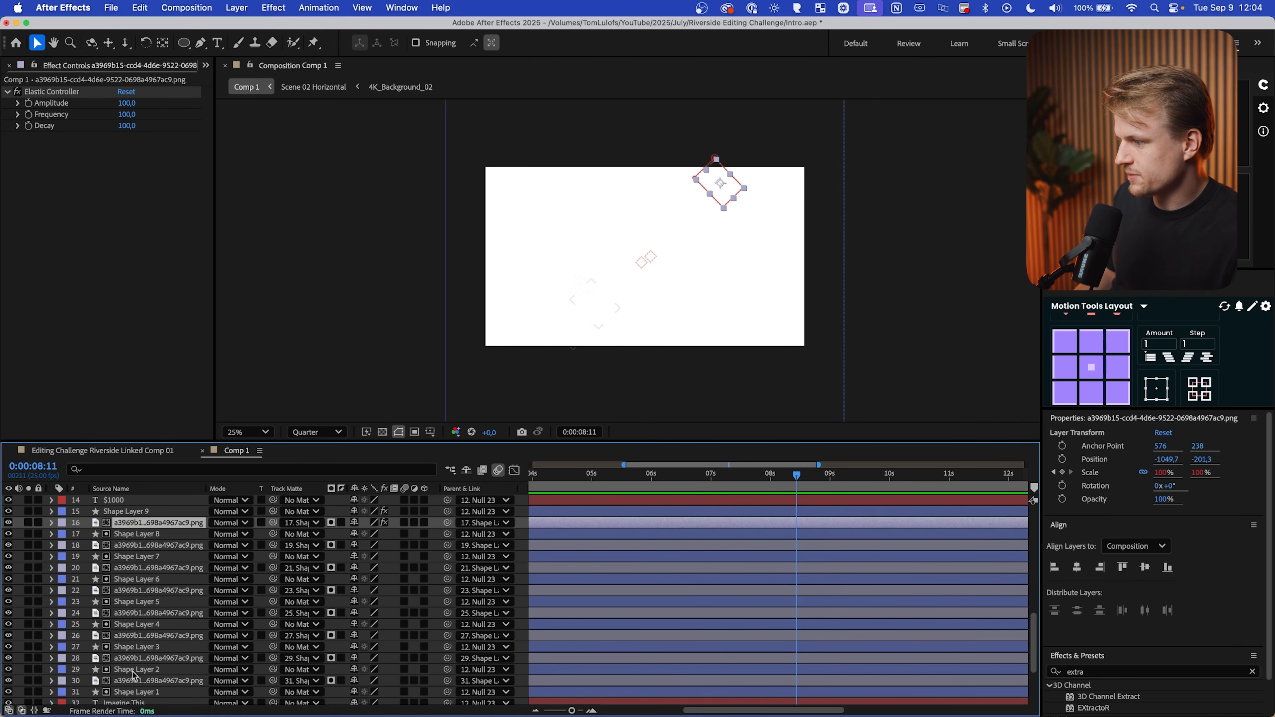
click(136, 691)
shift+click(175, 513)
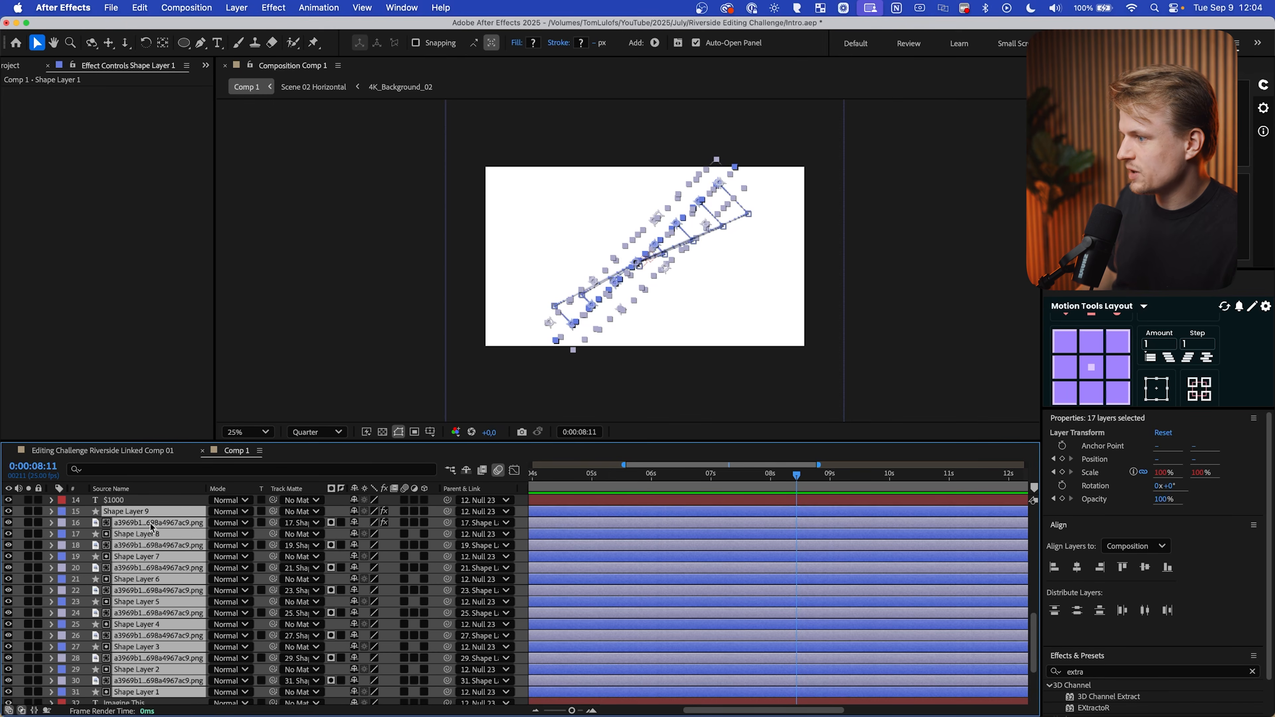
click(146, 512)
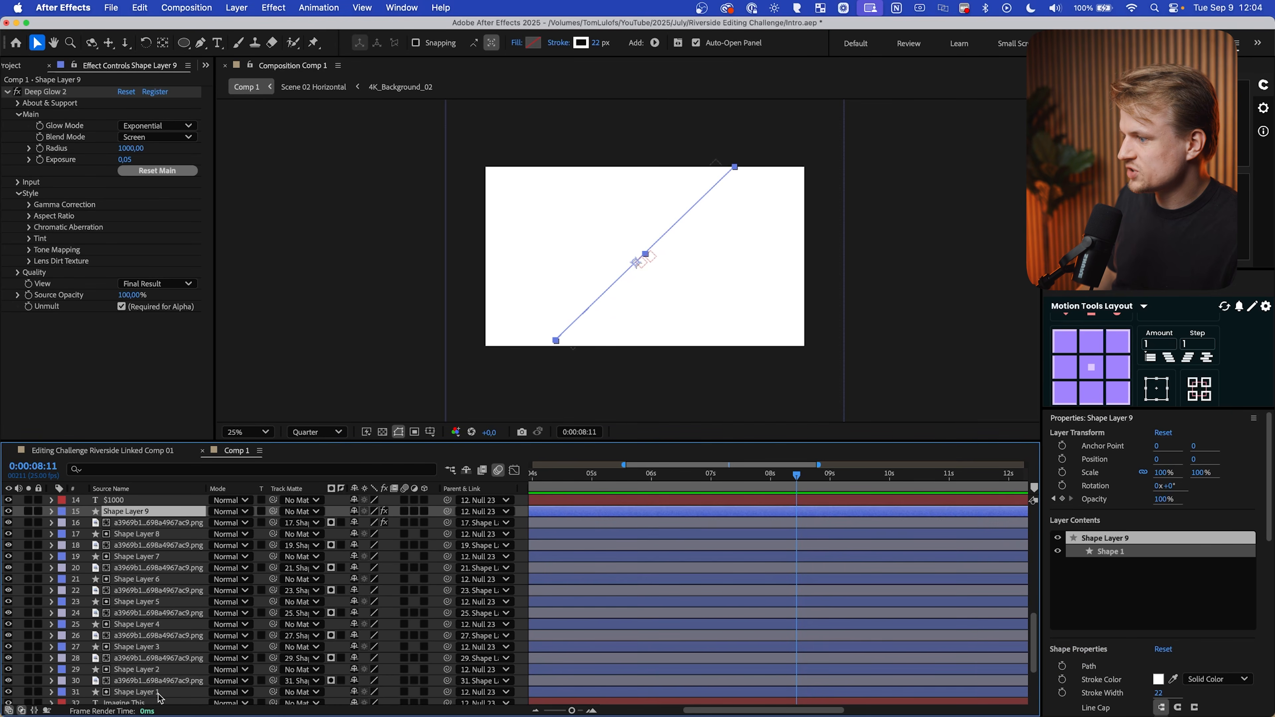
shift+click(152, 703)
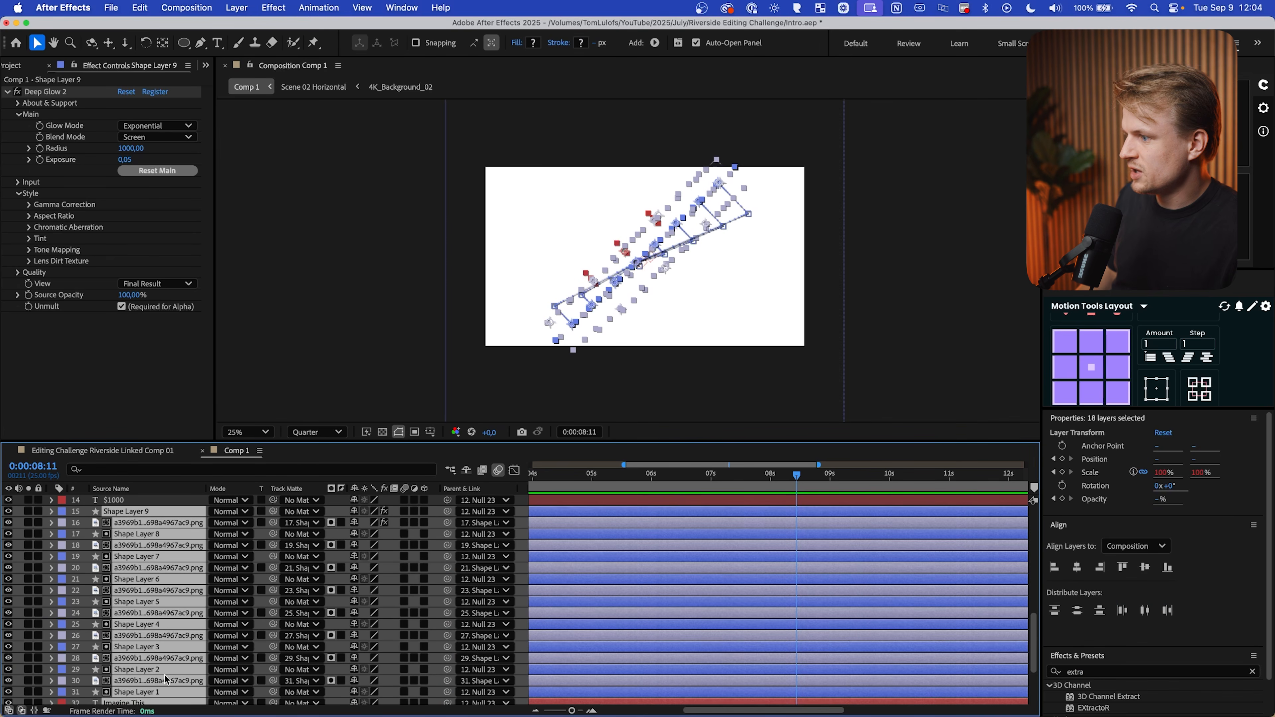
key(super+d)
mouse_move(157, 514)
mouse_down()
mouse_move(171, 485)
mouse_move(168, 499)
mouse_up()
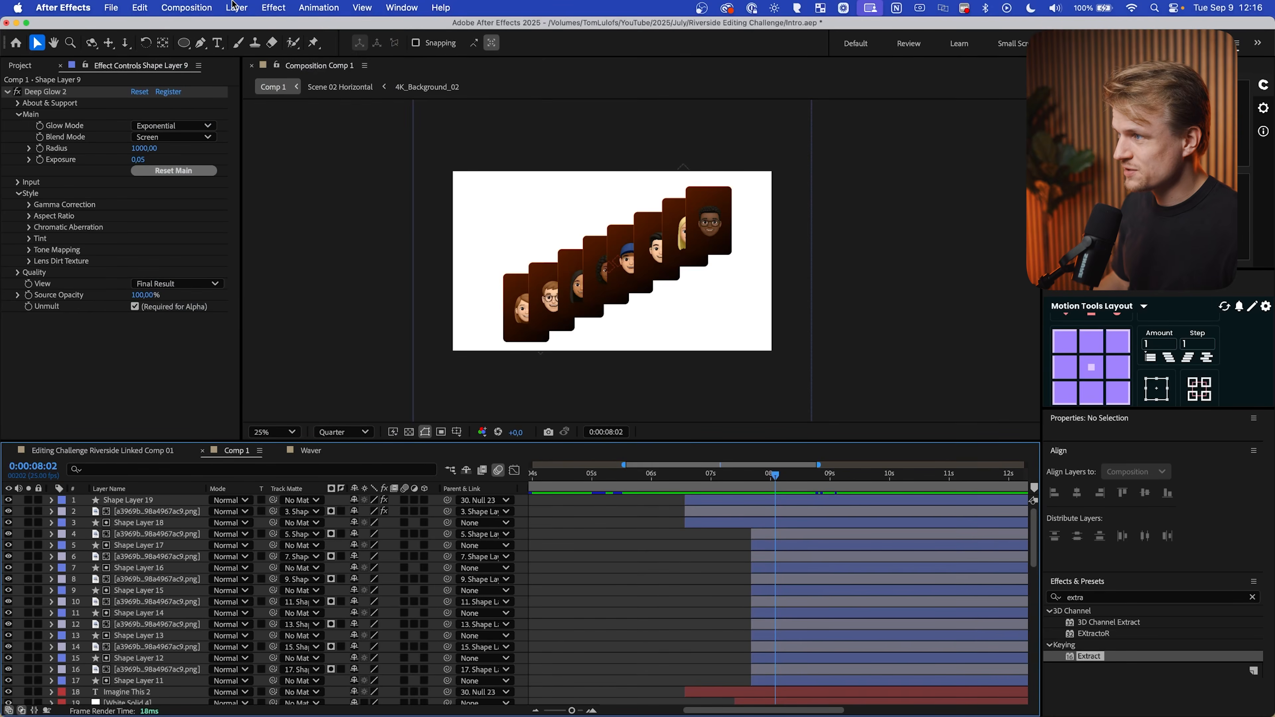
Add a null object, show its Rotation property, and position it below the frame at 1920, 2592
click(235, 7)
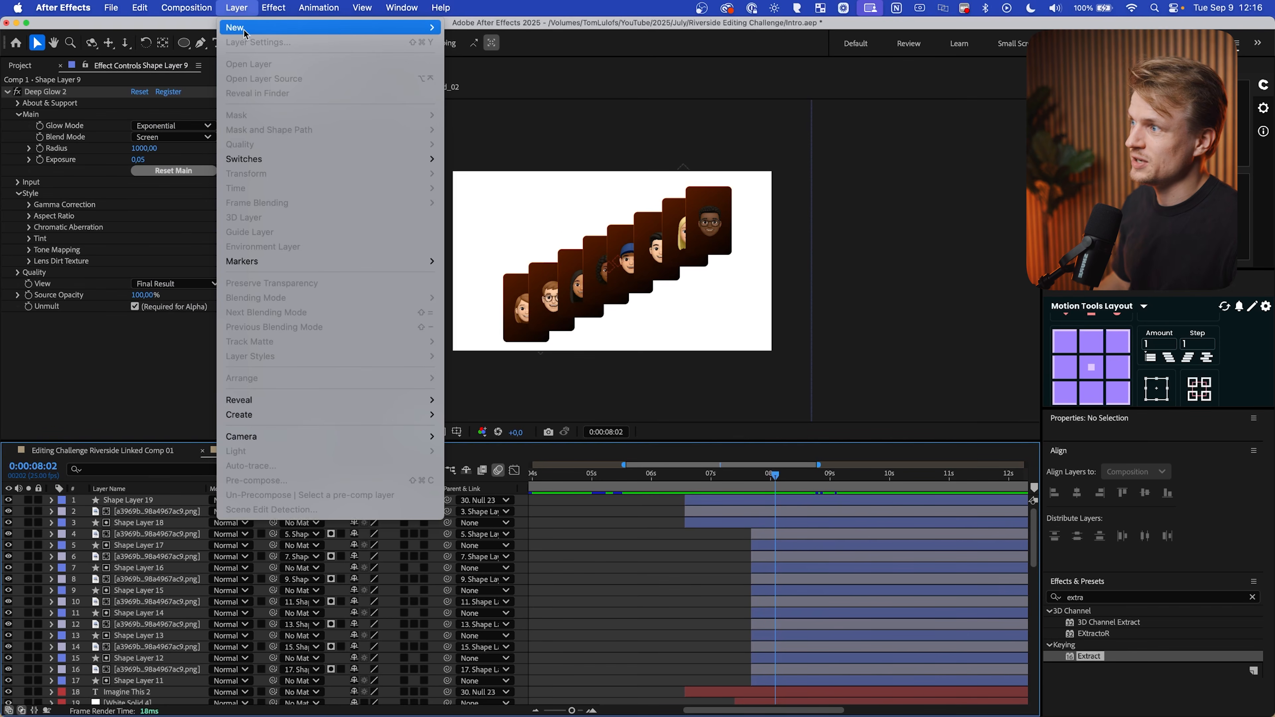
mouse_move(291, 28)
click(531, 88)
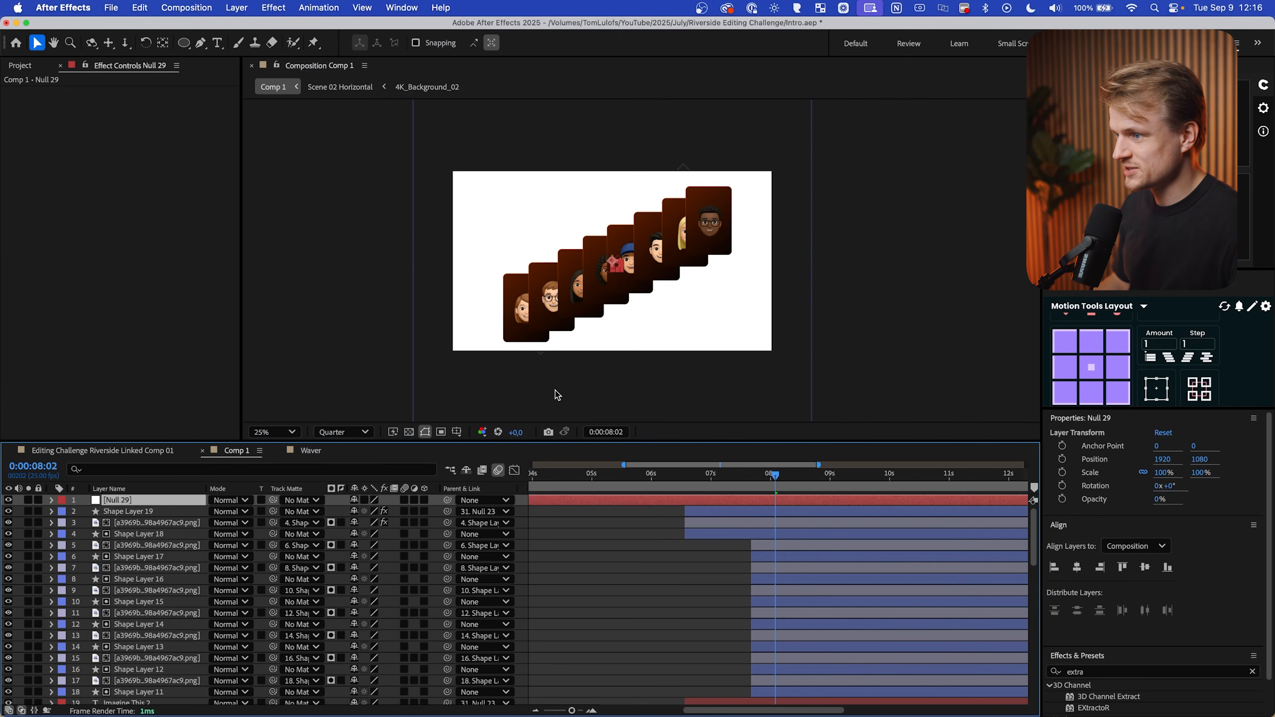
key(r)
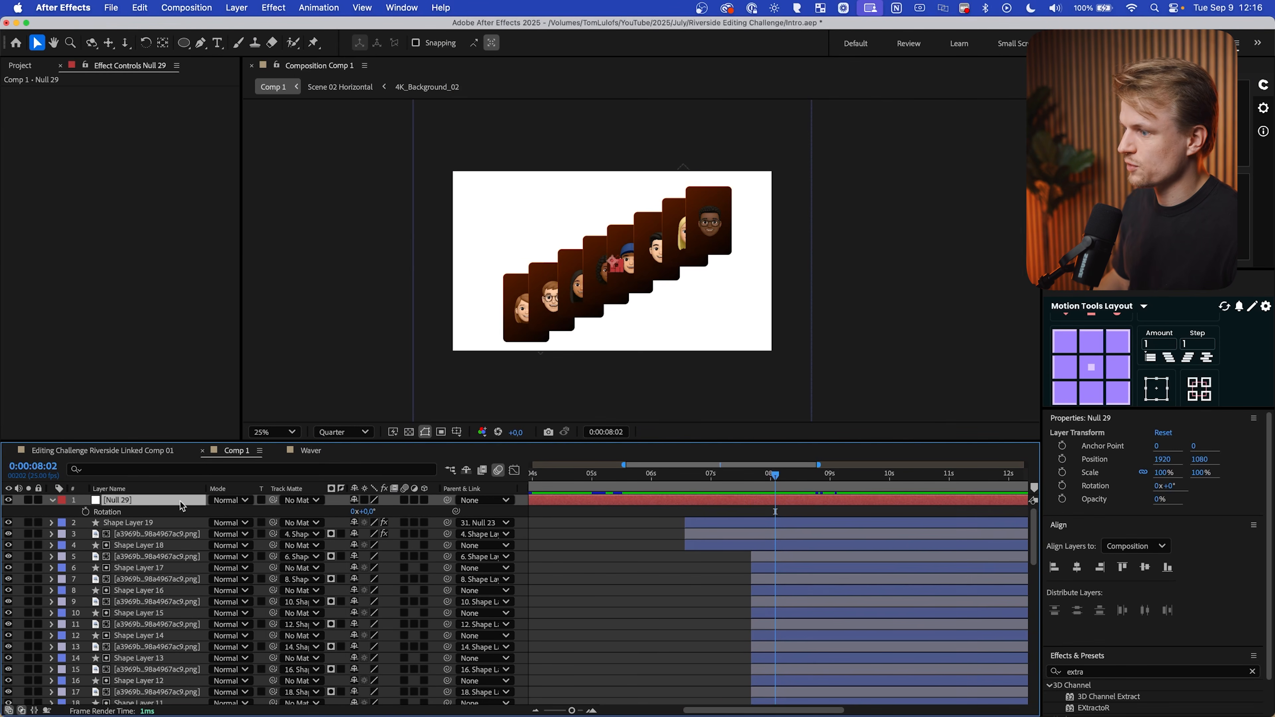
drag(618, 269, 613, 341)
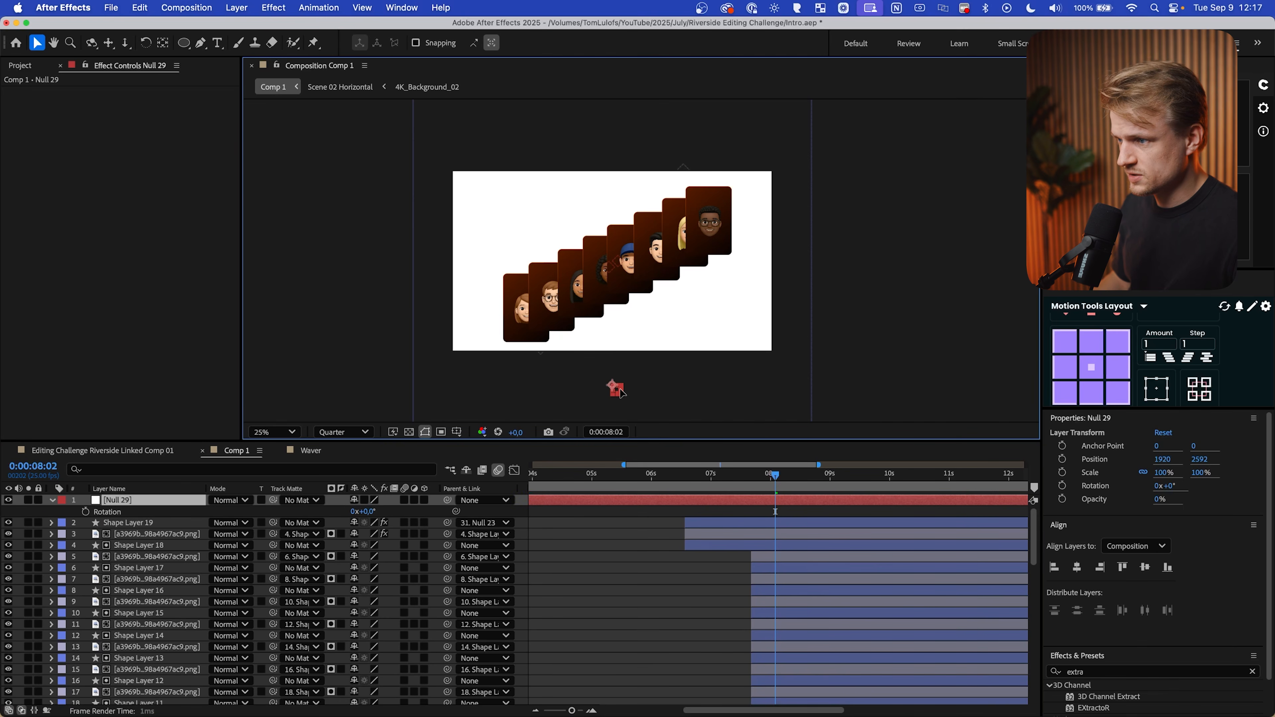
Center the eight avatar card shape layers horizontally and vertically in the composition, and move them down to position 1920, 1144
click(620, 283)
shift+click(657, 276)
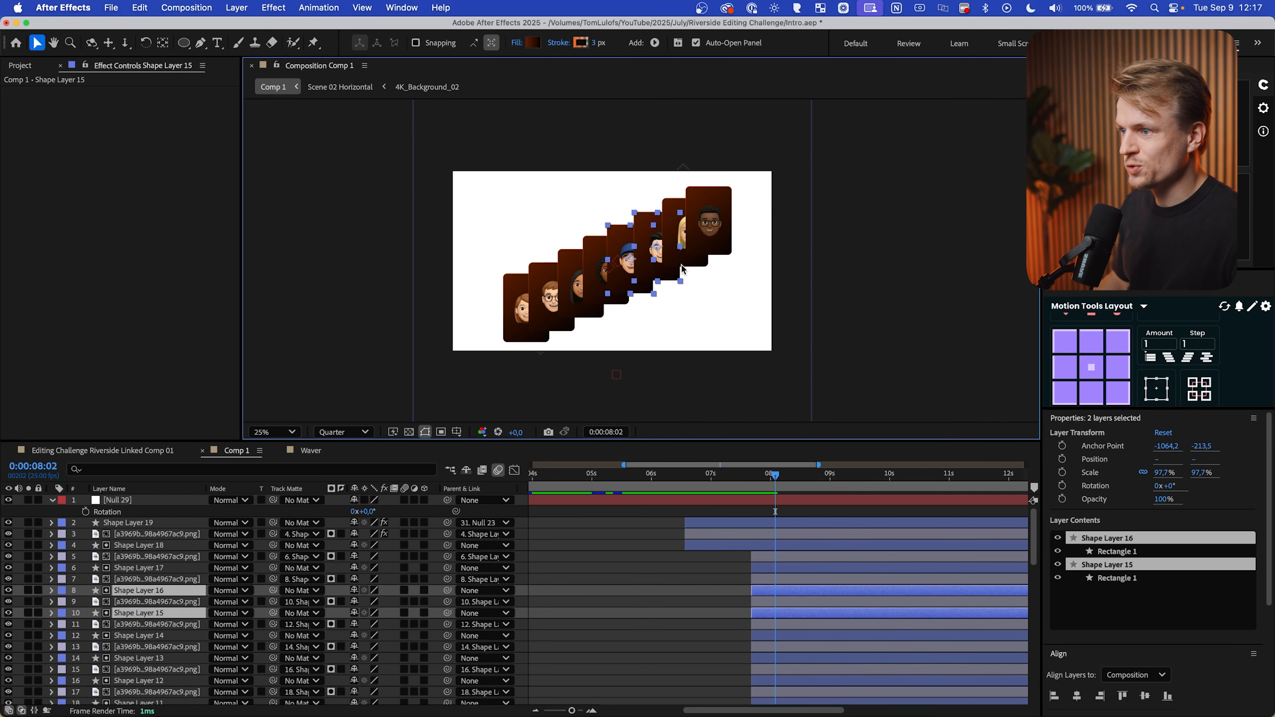
shift+click(681, 264)
shift+click(715, 249)
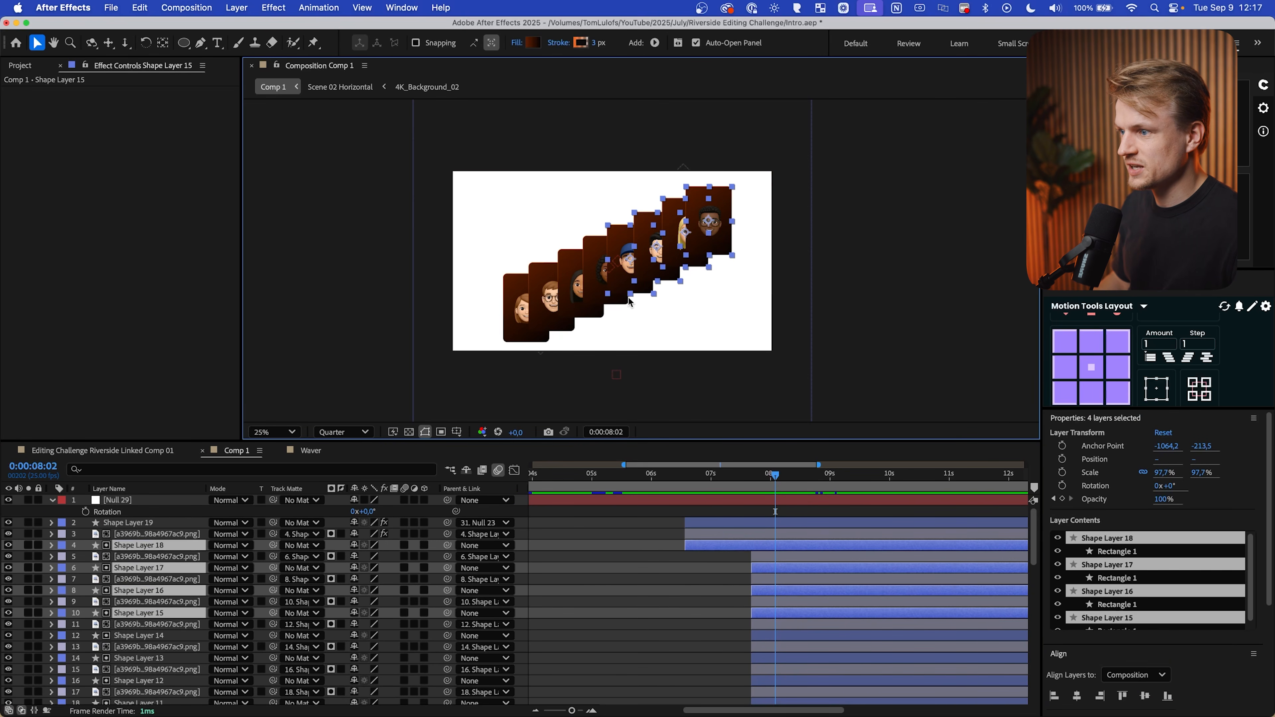
shift+click(594, 301)
shift+click(577, 284)
shift+click(550, 297)
shift+click(522, 309)
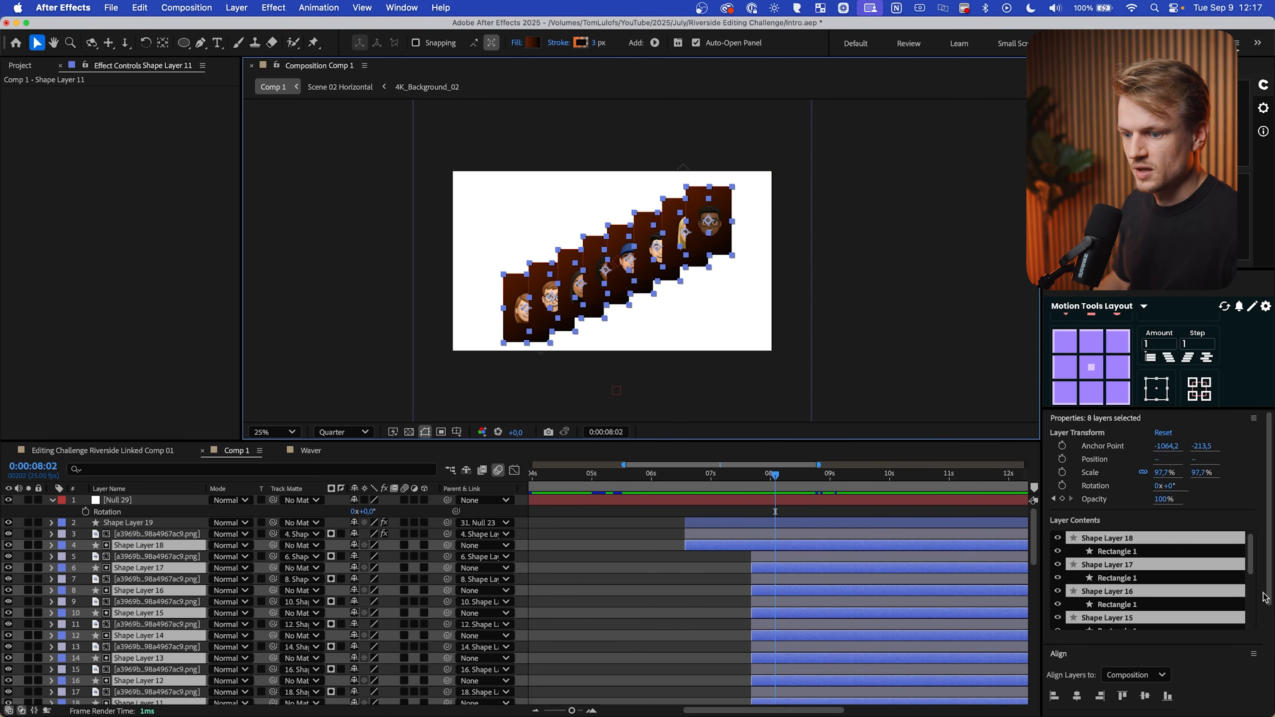
click(1077, 697)
click(1145, 696)
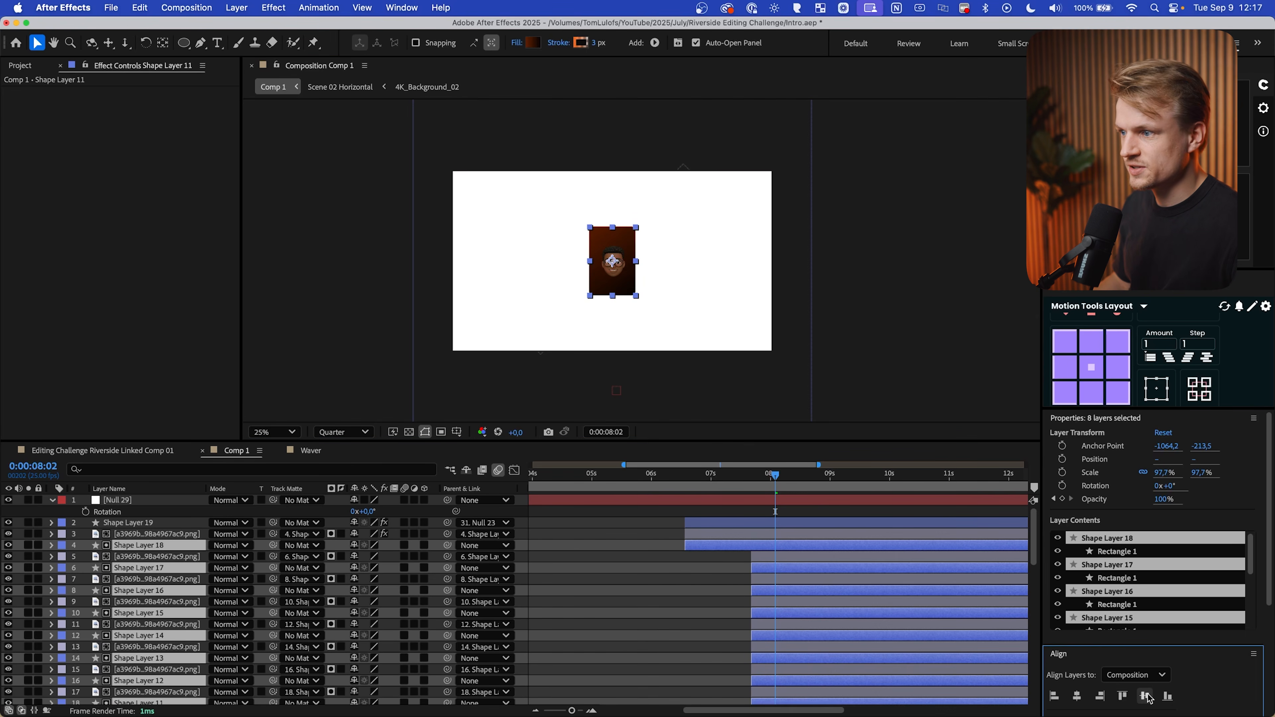
drag(621, 284, 621, 289)
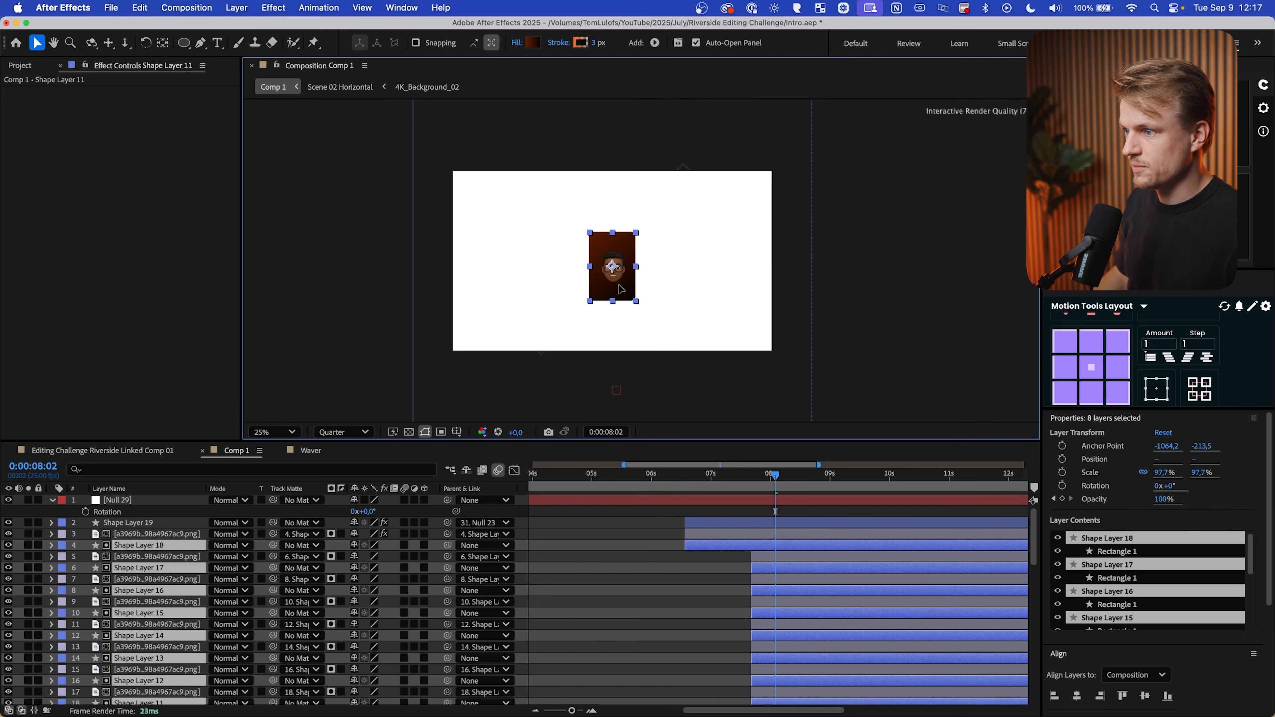
Parent Shape Layers 18 through 11 to Null 29 one by one, rotating the null between cards to fan them out, ending at 57.1°
click(173, 543)
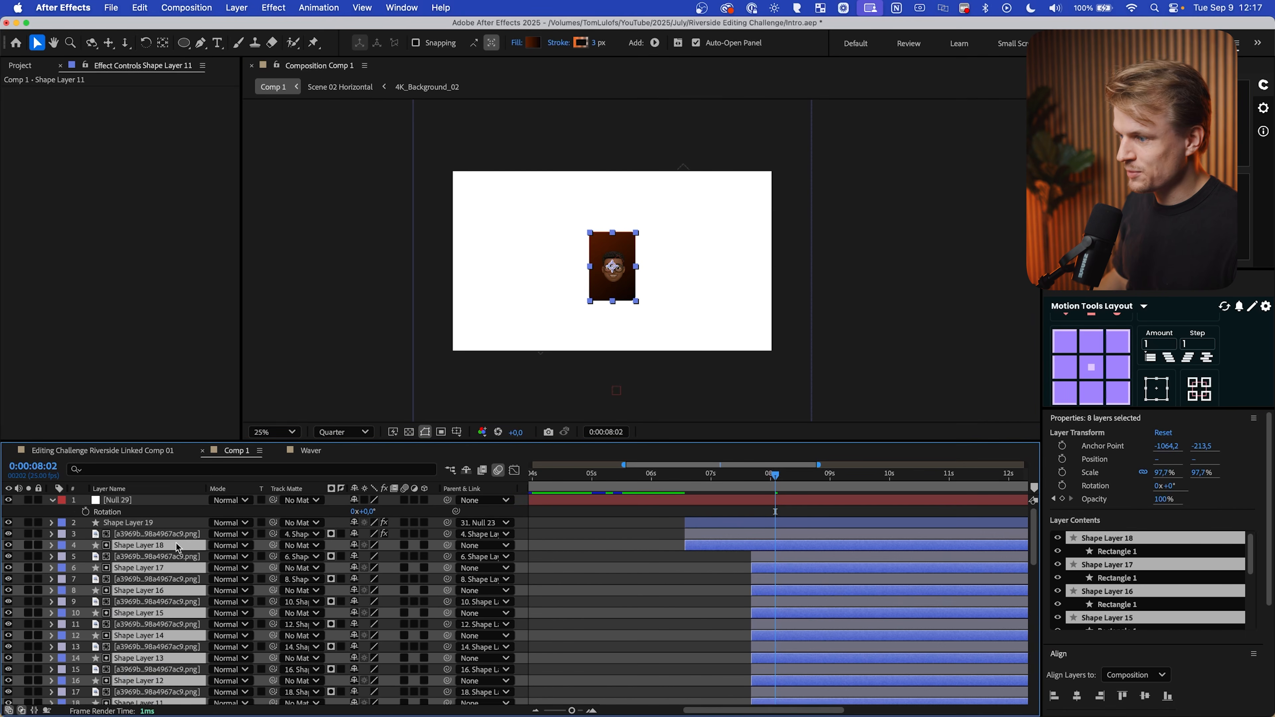
click(178, 542)
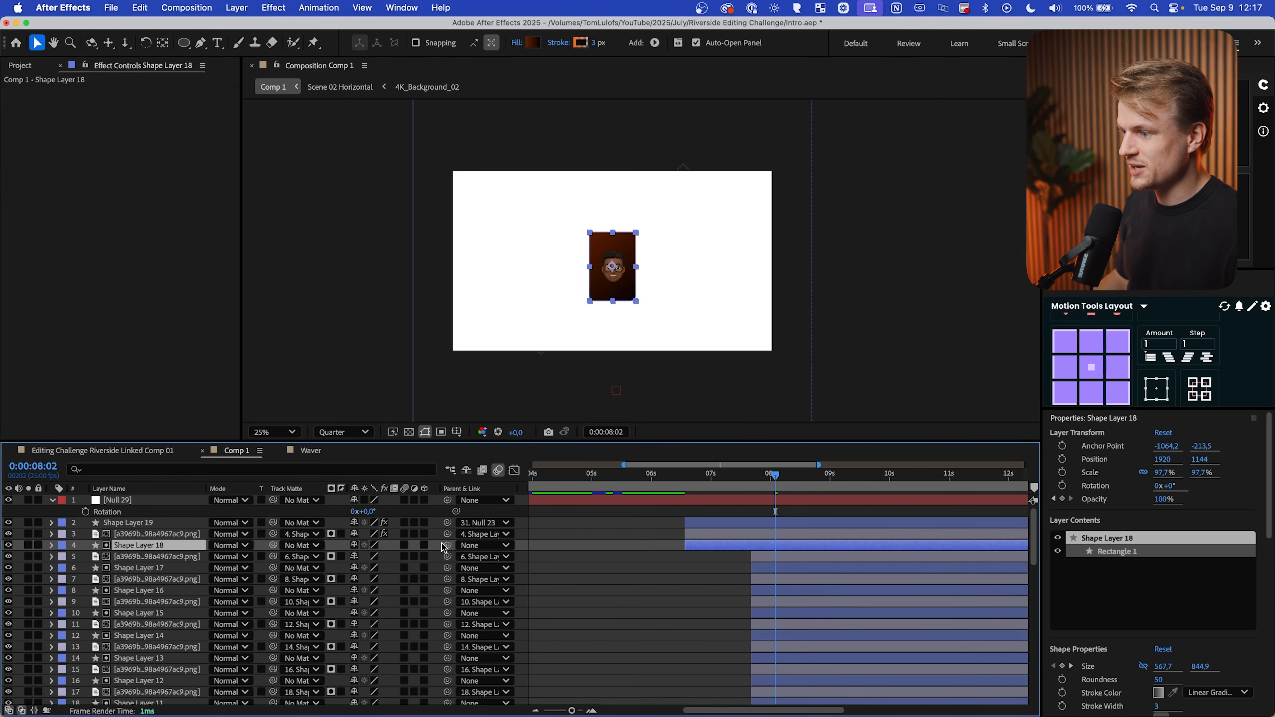
drag(448, 546, 382, 511)
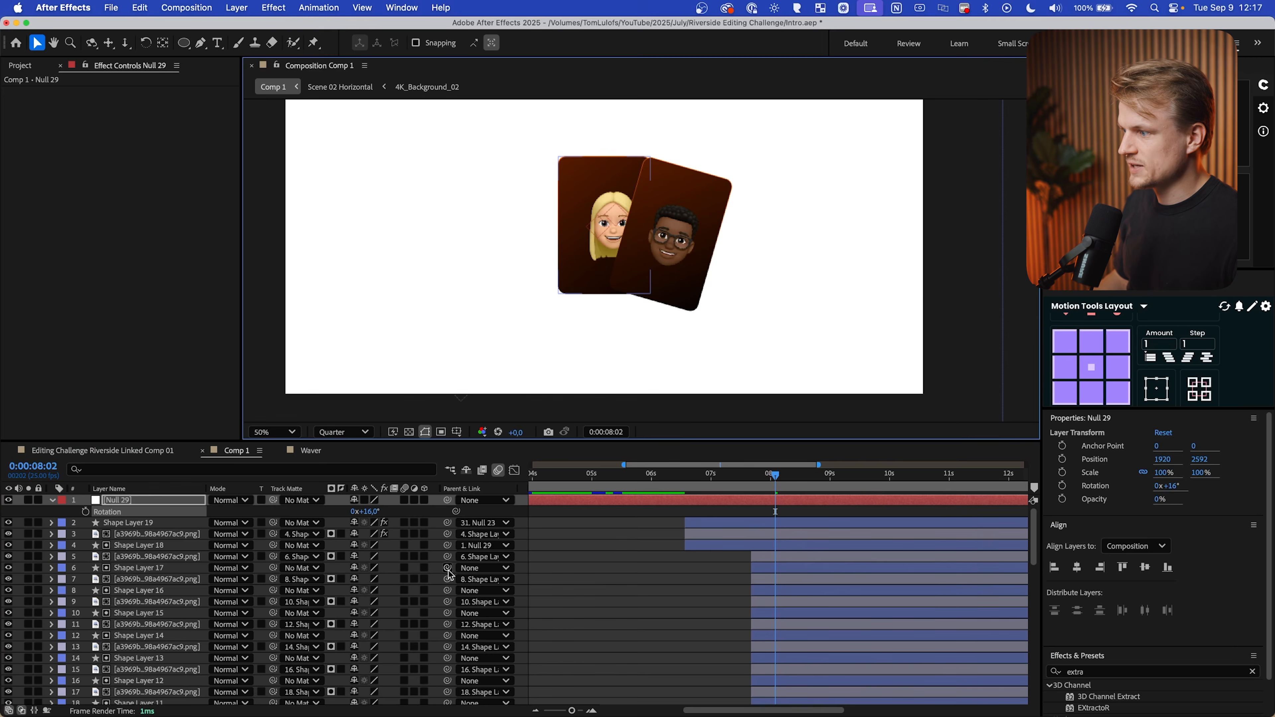
drag(448, 573, 151, 499)
drag(365, 512, 384, 511)
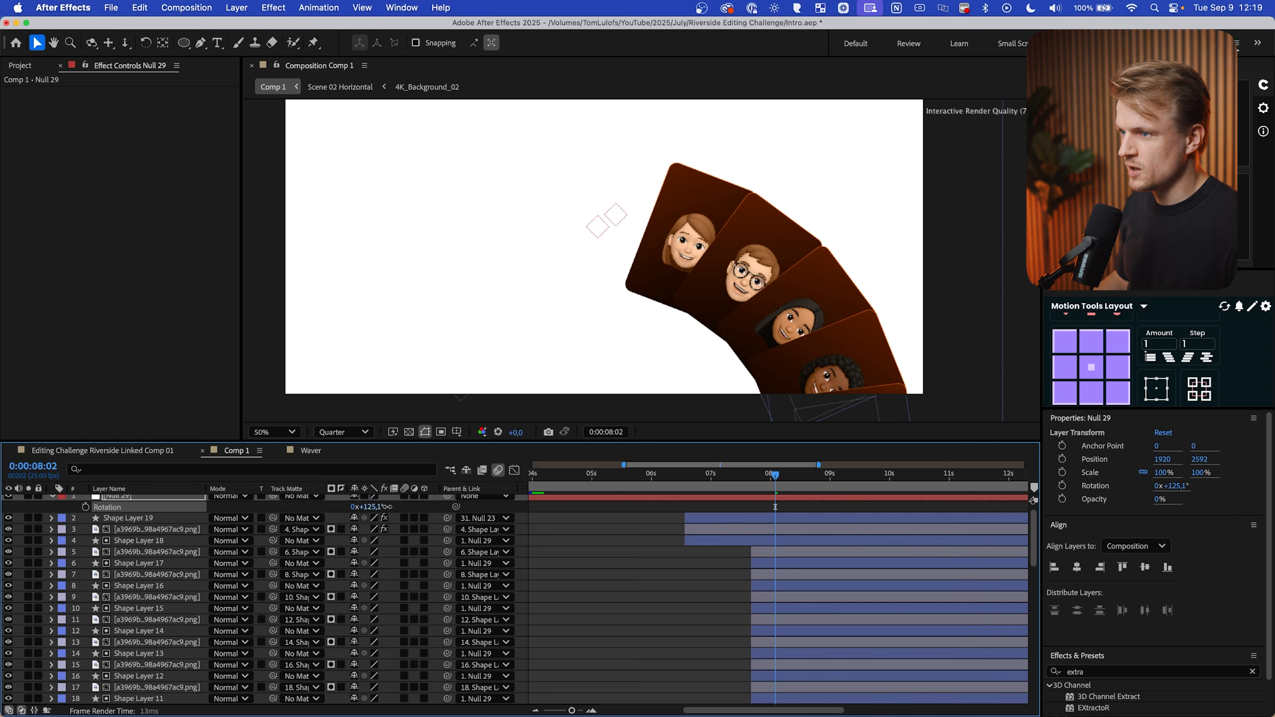
drag(388, 507, 344, 507)
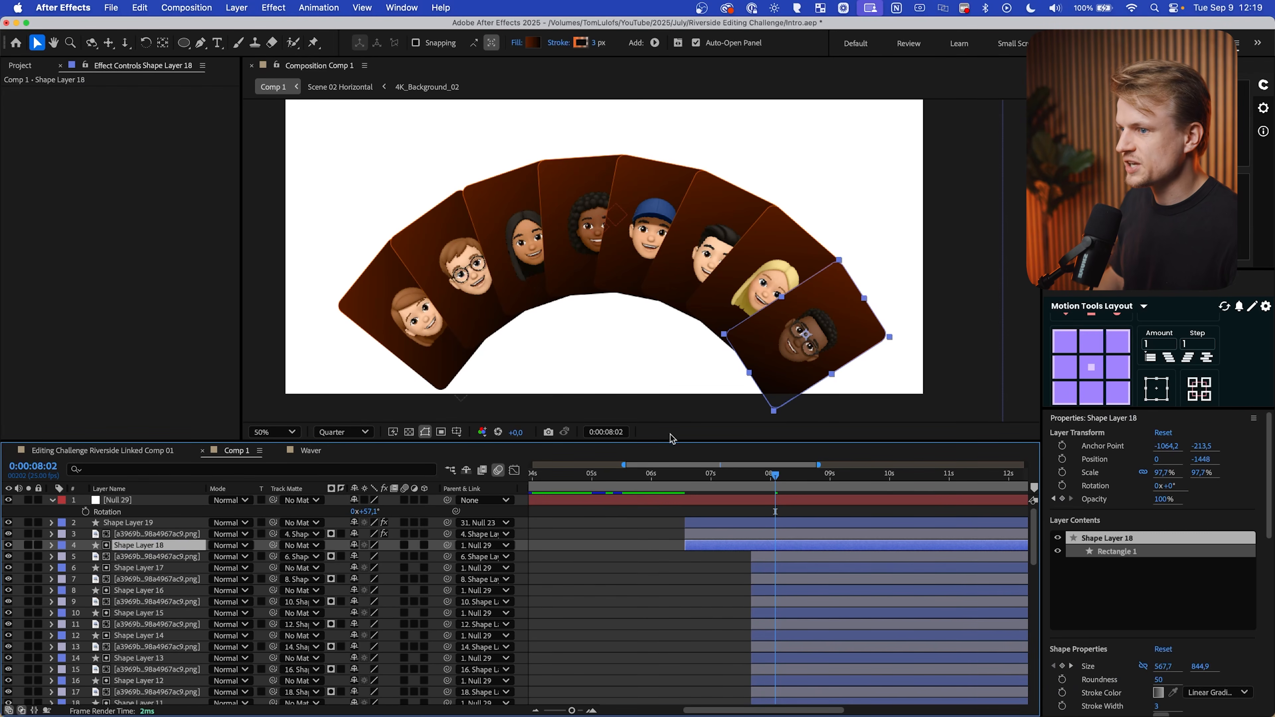
Add the expression - thisComp.layer("Null 29").transform.rotation to Shape Layer 18's Rotation to counter the null's rotation
key(r)
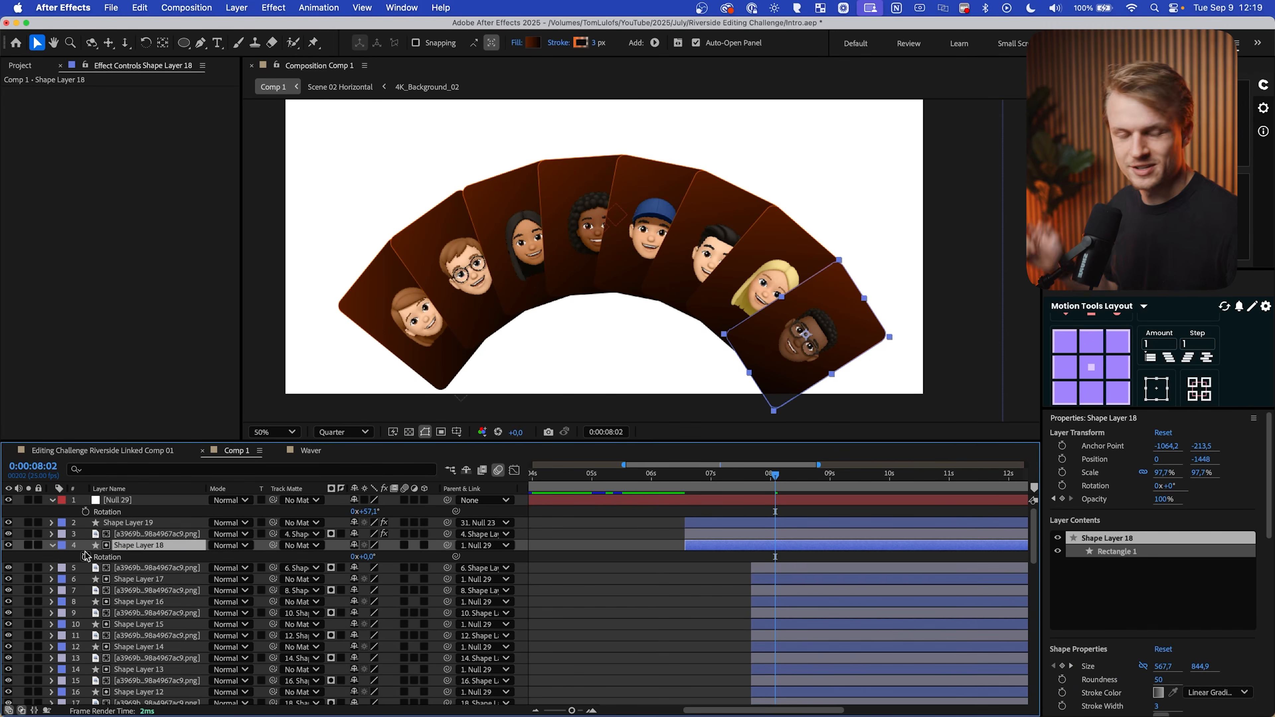
alt+click(85, 556)
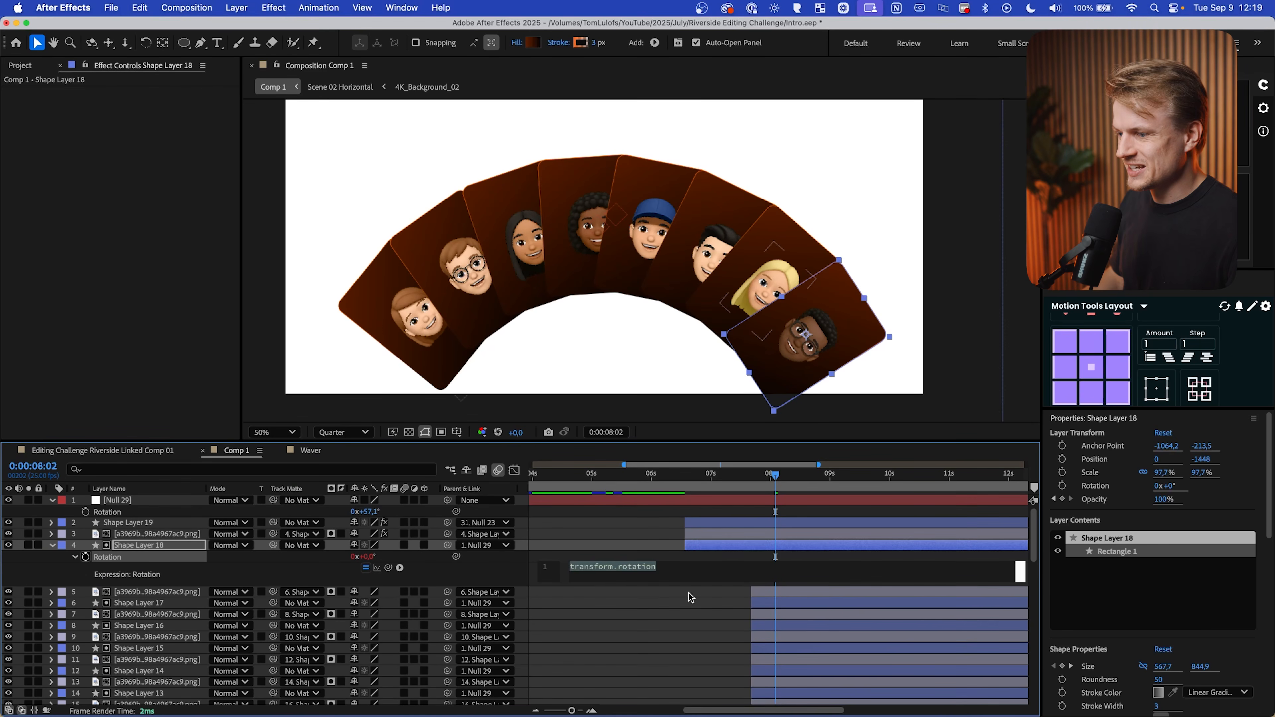
text(thisComp.layer("Null 29").transform.rotation)
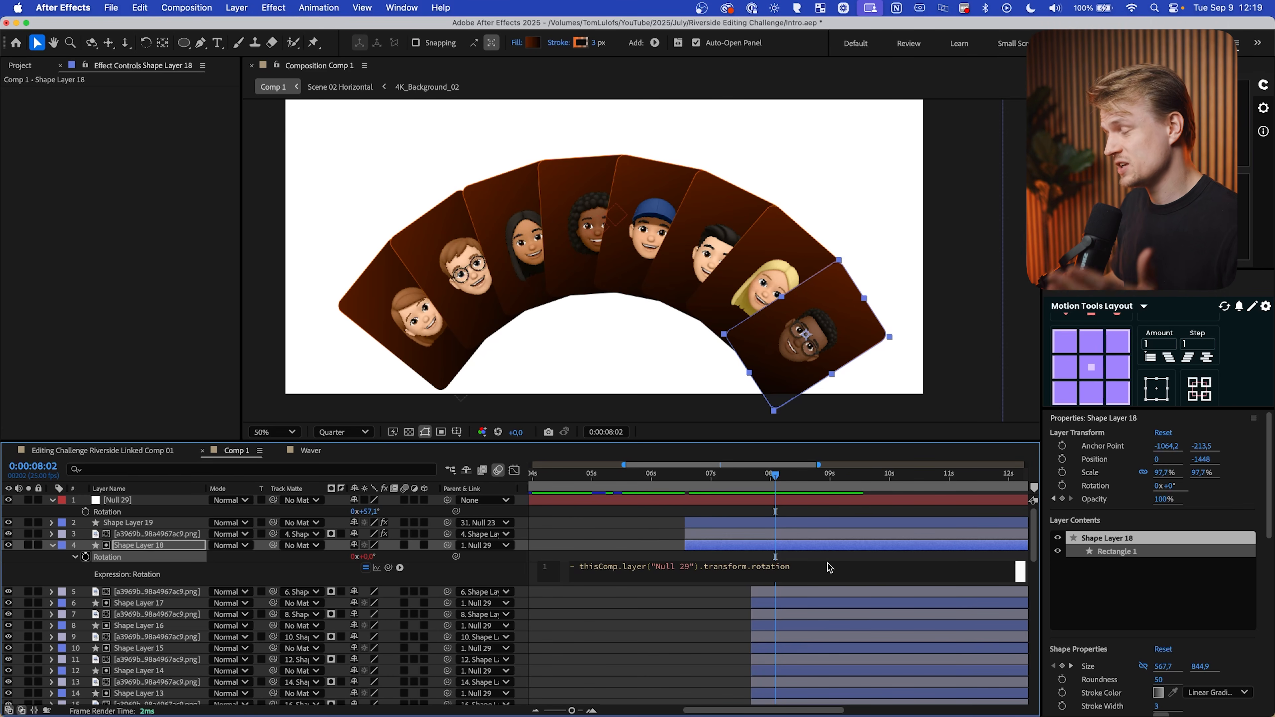
click(830, 546)
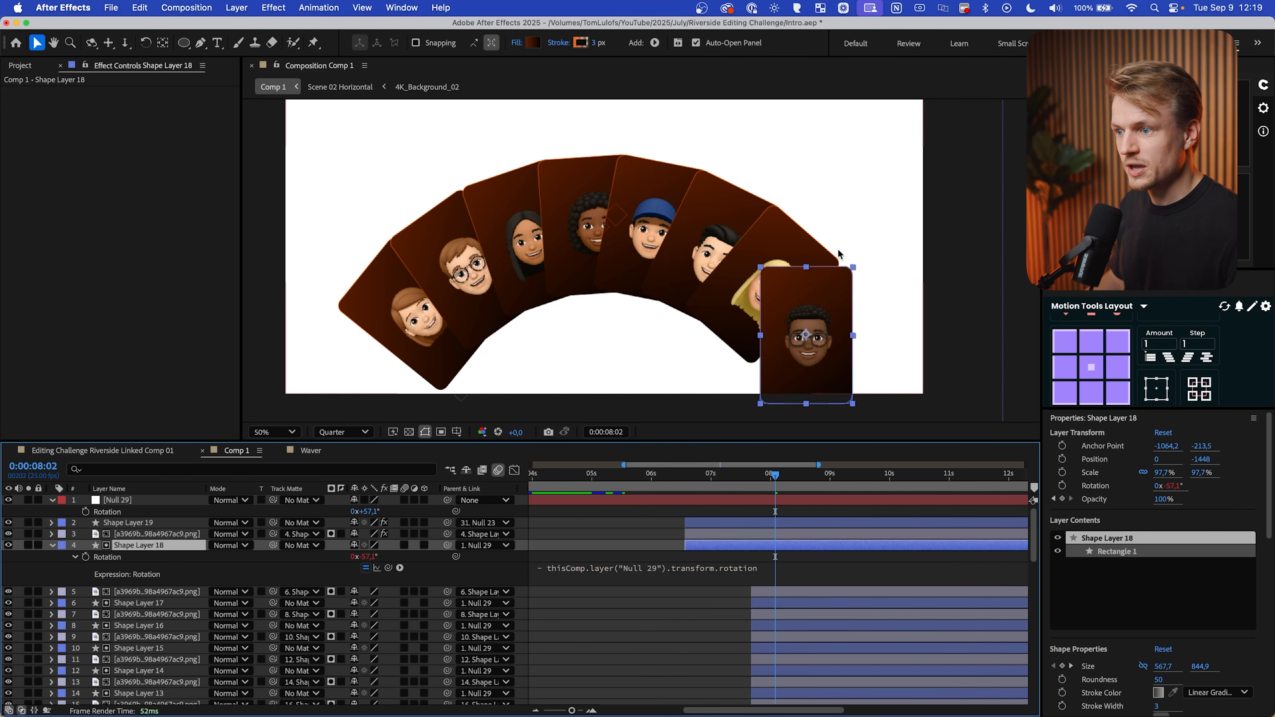
Give the Rotation of Shape Layers 17 through 11 the same expression, - thisComp.layer("Null 29").transform.rotation
click(777, 227)
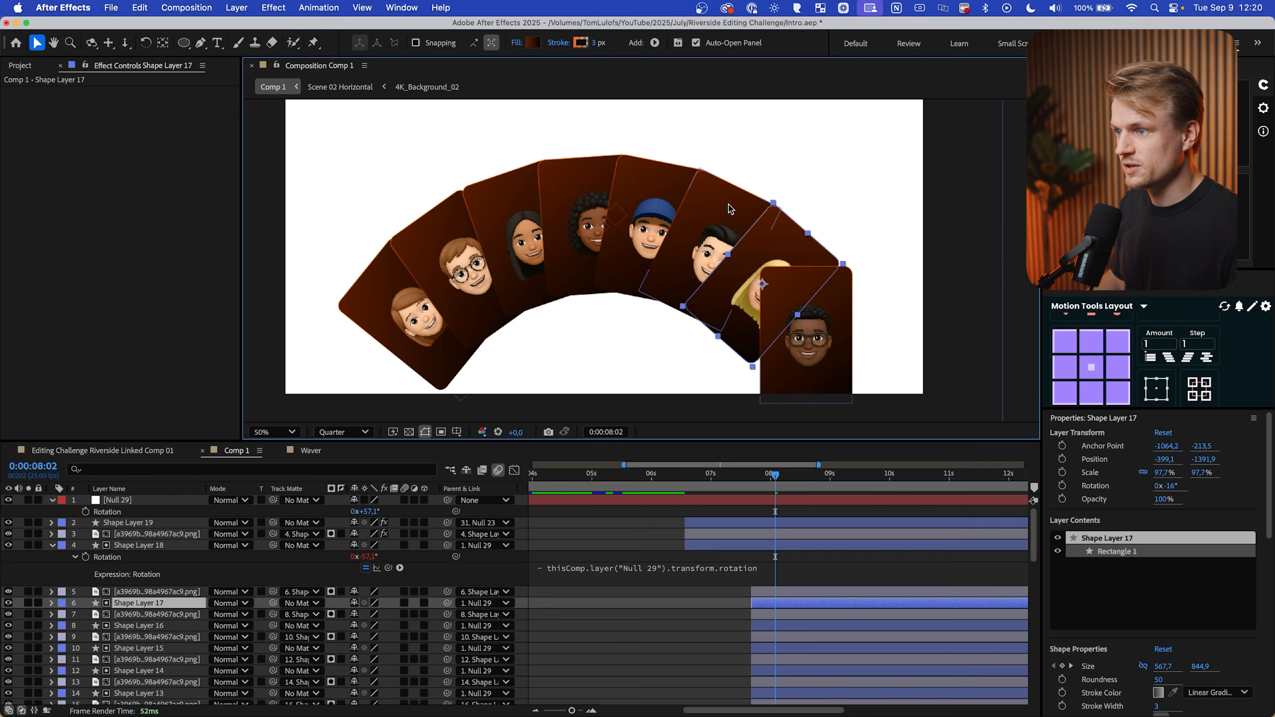
shift+click(697, 194)
shift+click(657, 177)
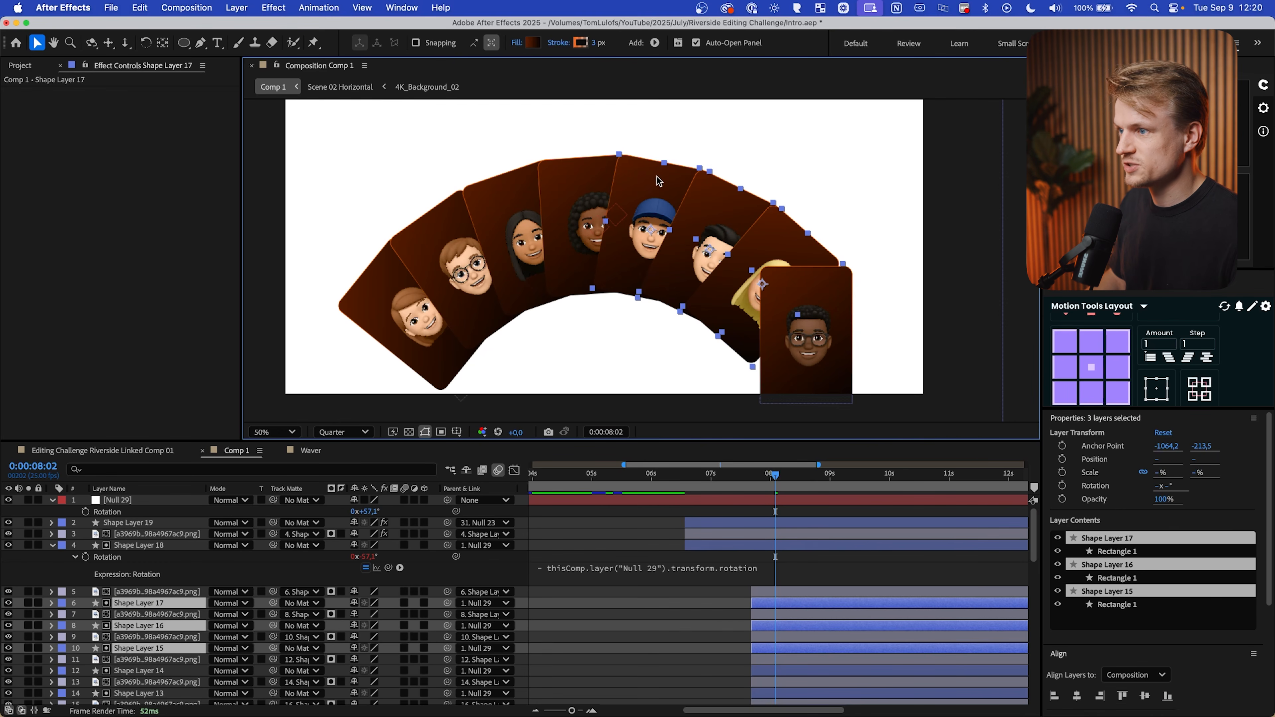
shift+click(559, 175)
shift+click(504, 185)
shift+click(432, 236)
shift+click(387, 280)
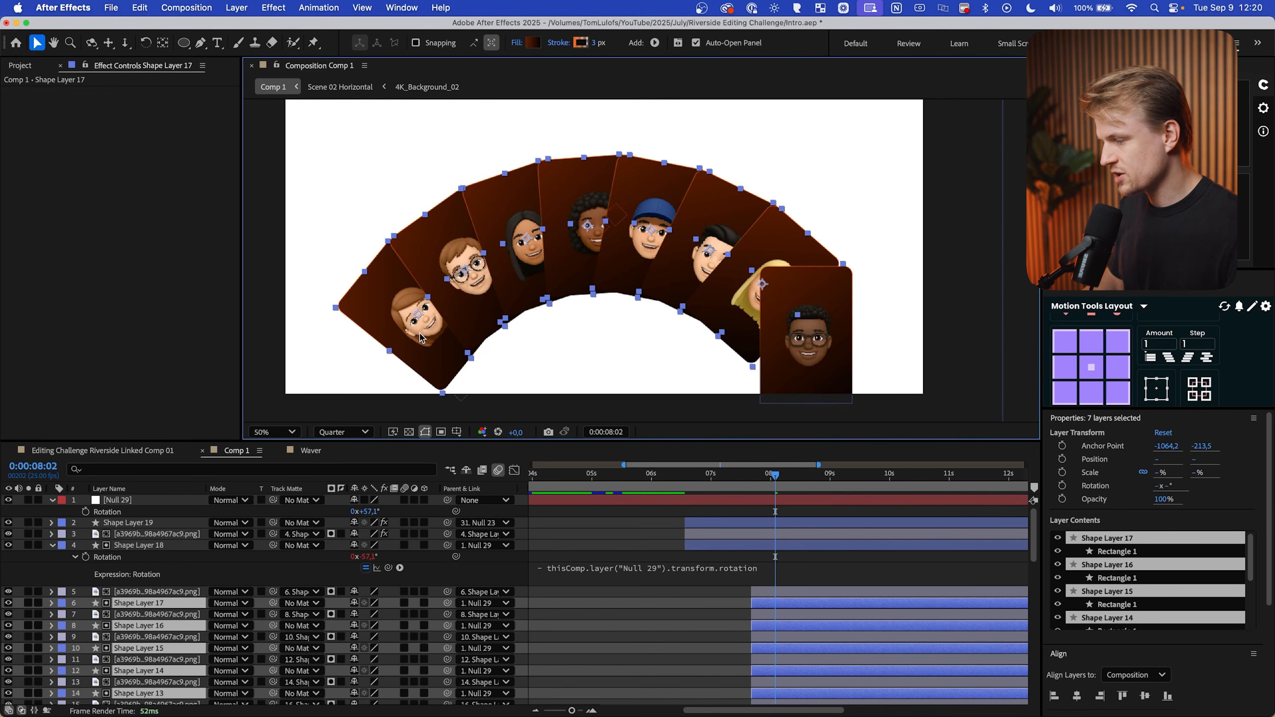
key(r)
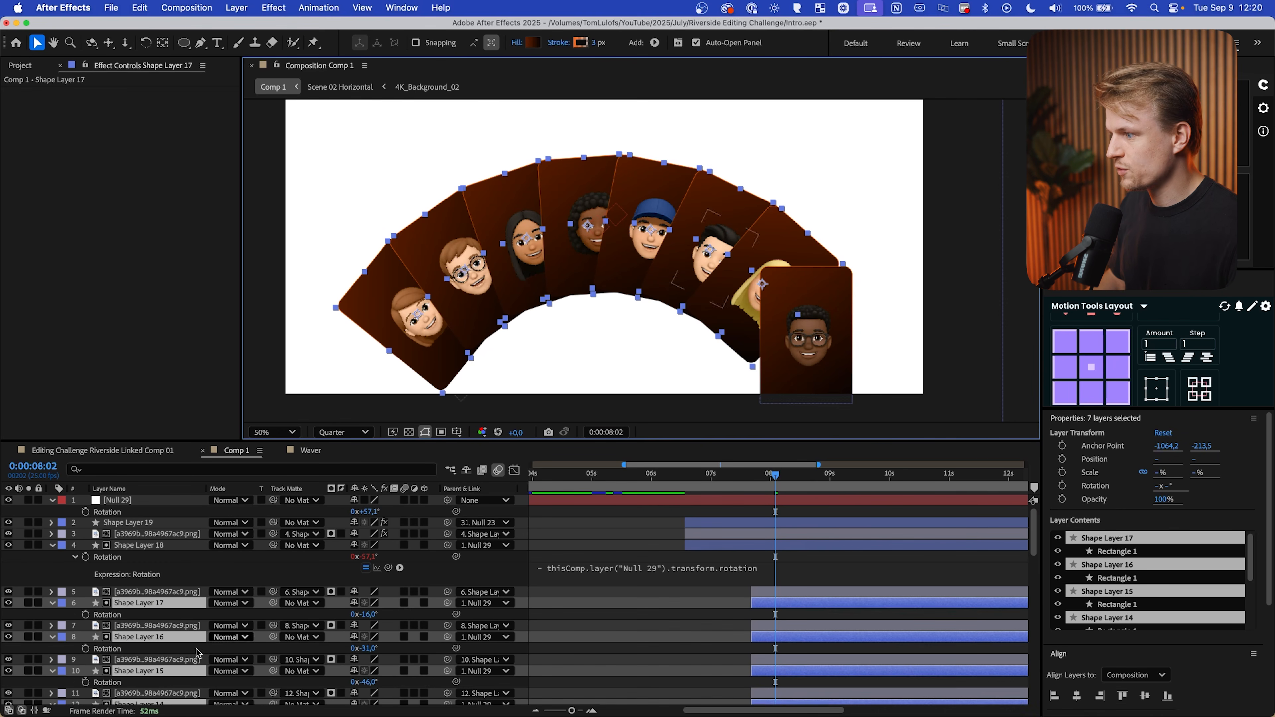
alt+click(85, 615)
text(- thisComp.layer("Null 29").transform.rotation)
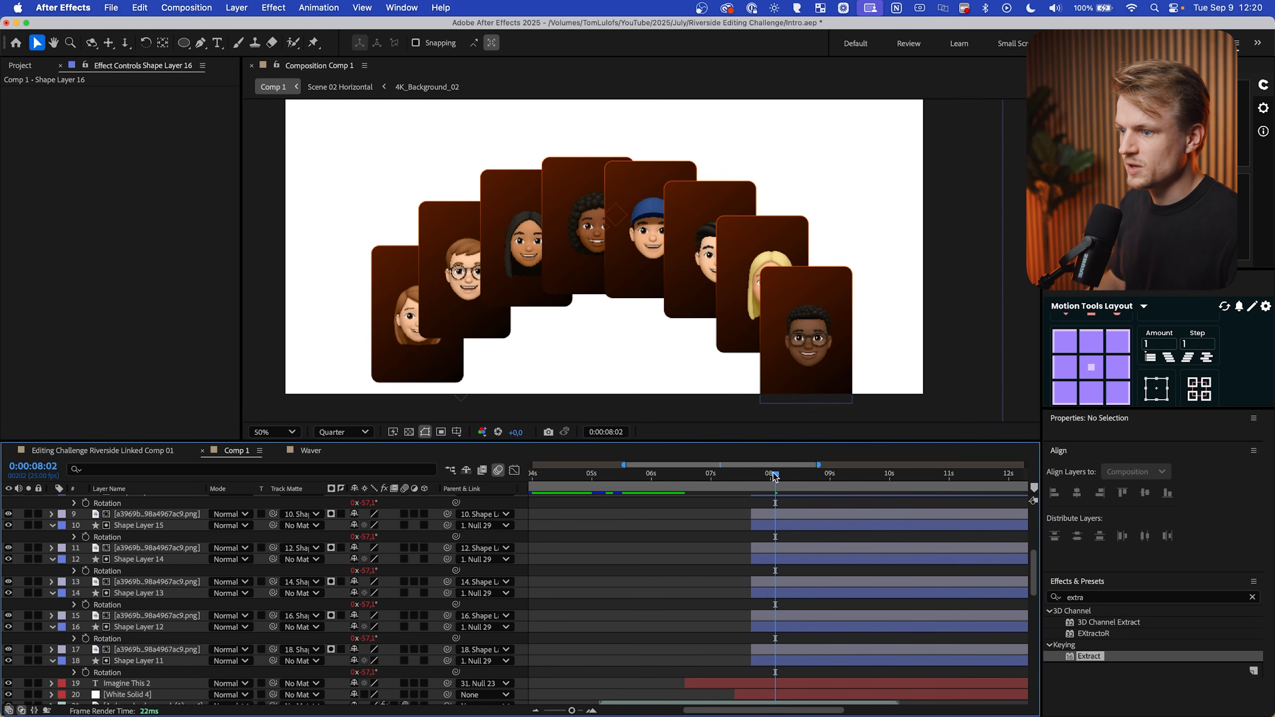
Keyframe Null 29's Rotation at about 195° at 0:00:07:24 and 54.5° at 0:00:08:14 to swing the cards into frame
mouse_move(775, 476)
mouse_down()
mouse_move(755, 480)
mouse_move(768, 481)
mouse_up()
scroll(787, 513, up, 5)
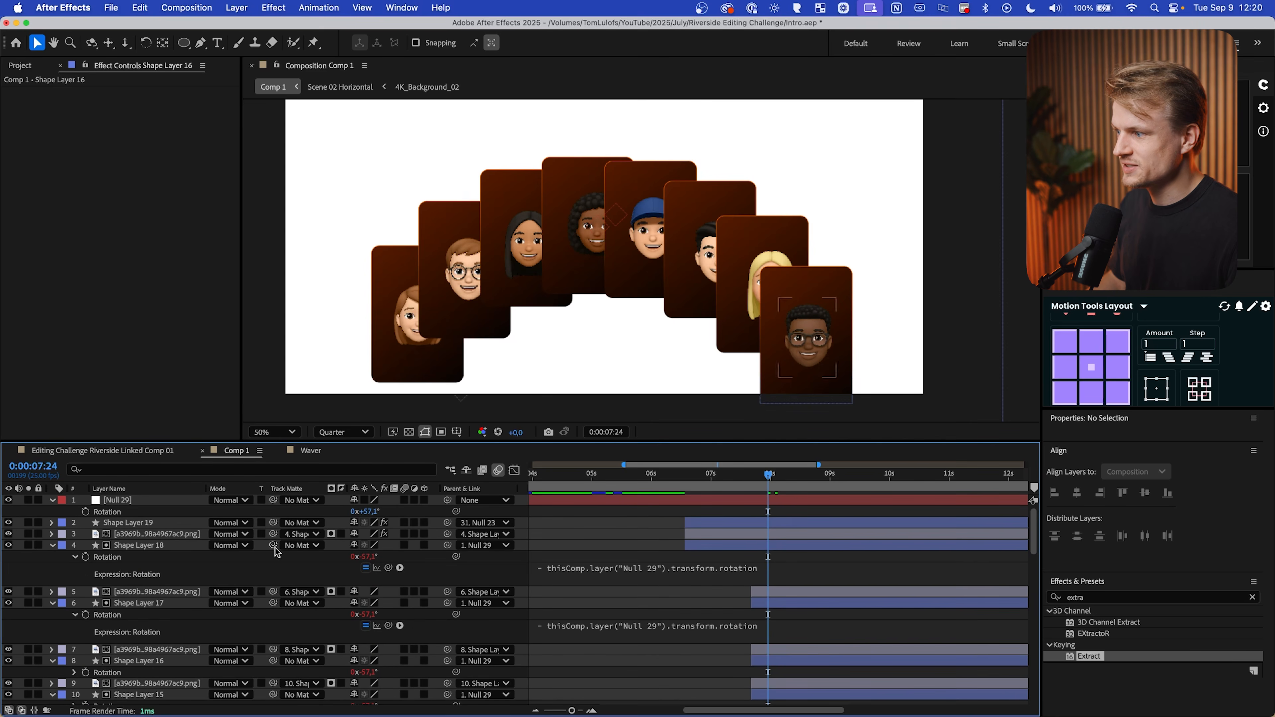
drag(369, 511, 461, 507)
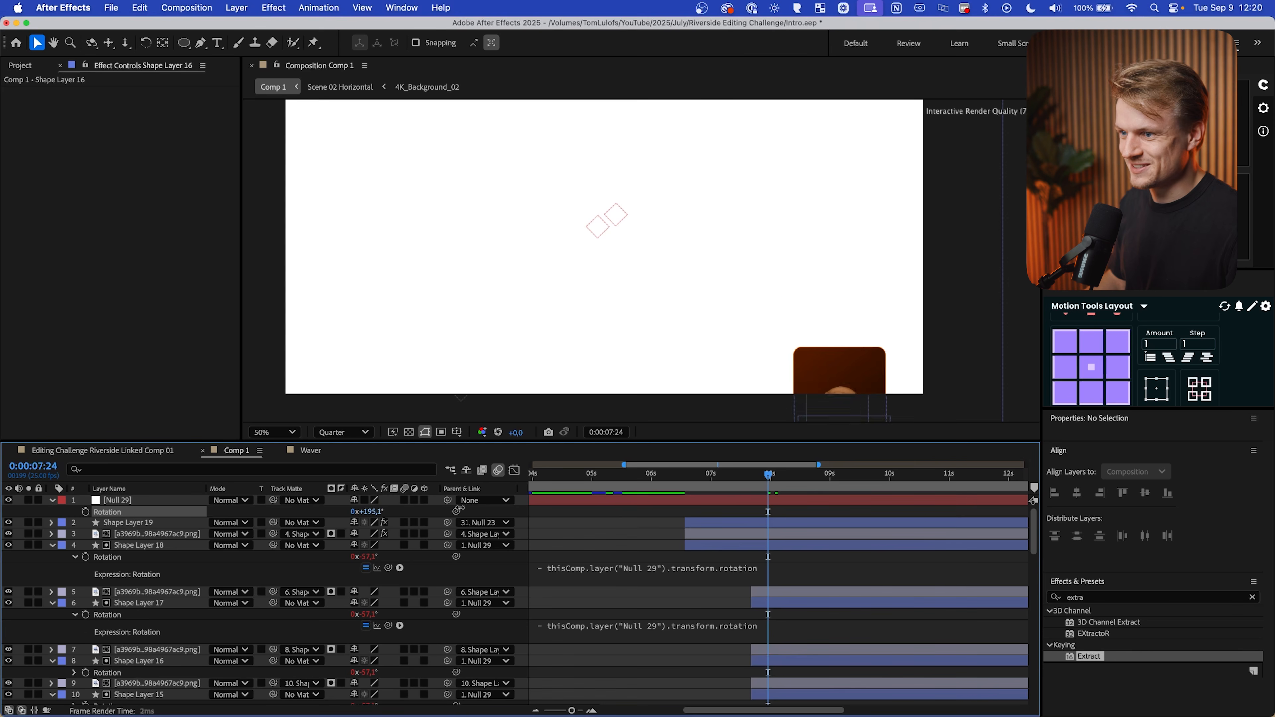
click(397, 499)
click(86, 512)
click(804, 474)
drag(386, 512, 296, 524)
Apply the Deep Glow 2 effect to the two middle avatar cards, Shape Layer 15 and Shape Layer 14
click(572, 251)
shift+click(666, 206)
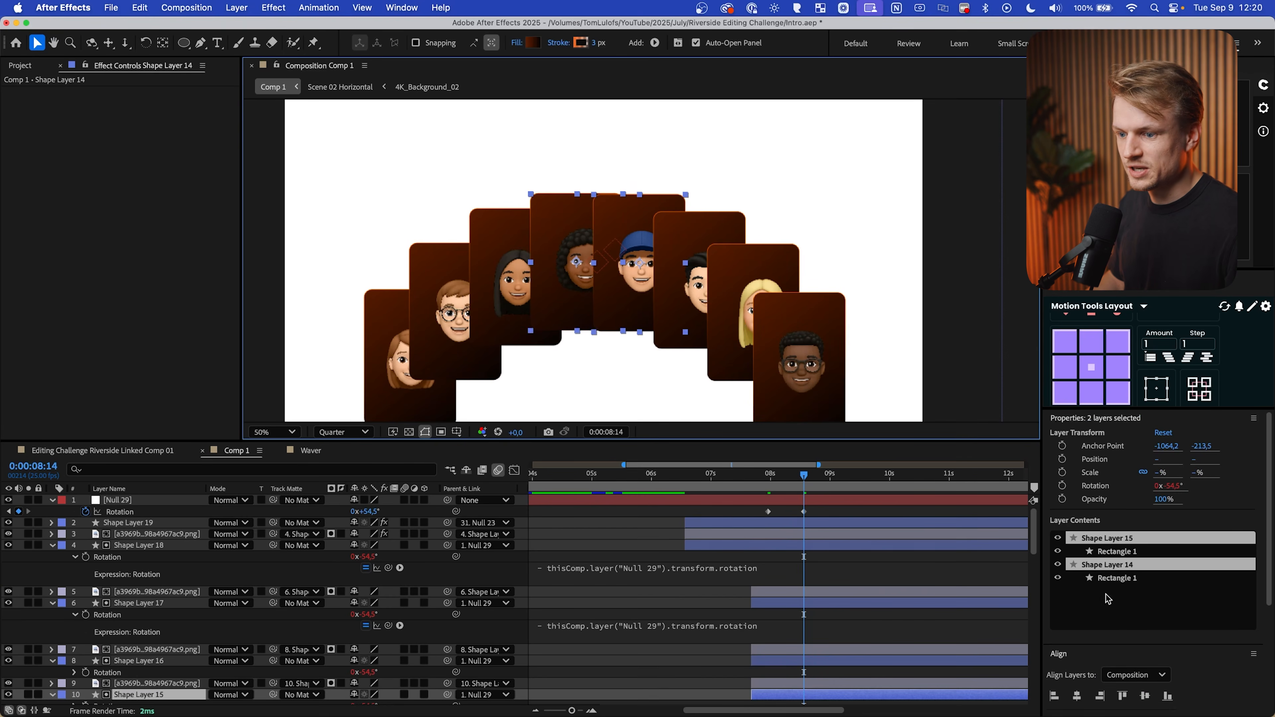
scroll(1121, 624, down, 5)
click(1121, 633)
text(deep)
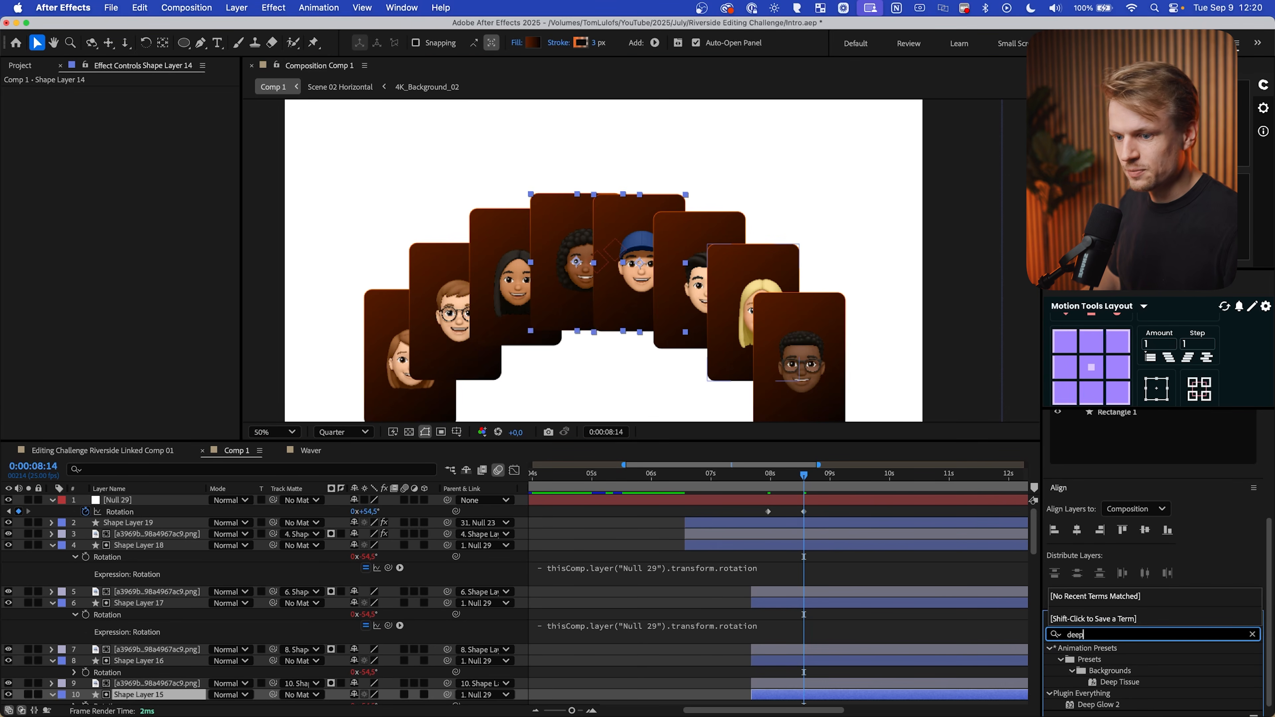
double_click(1099, 704)
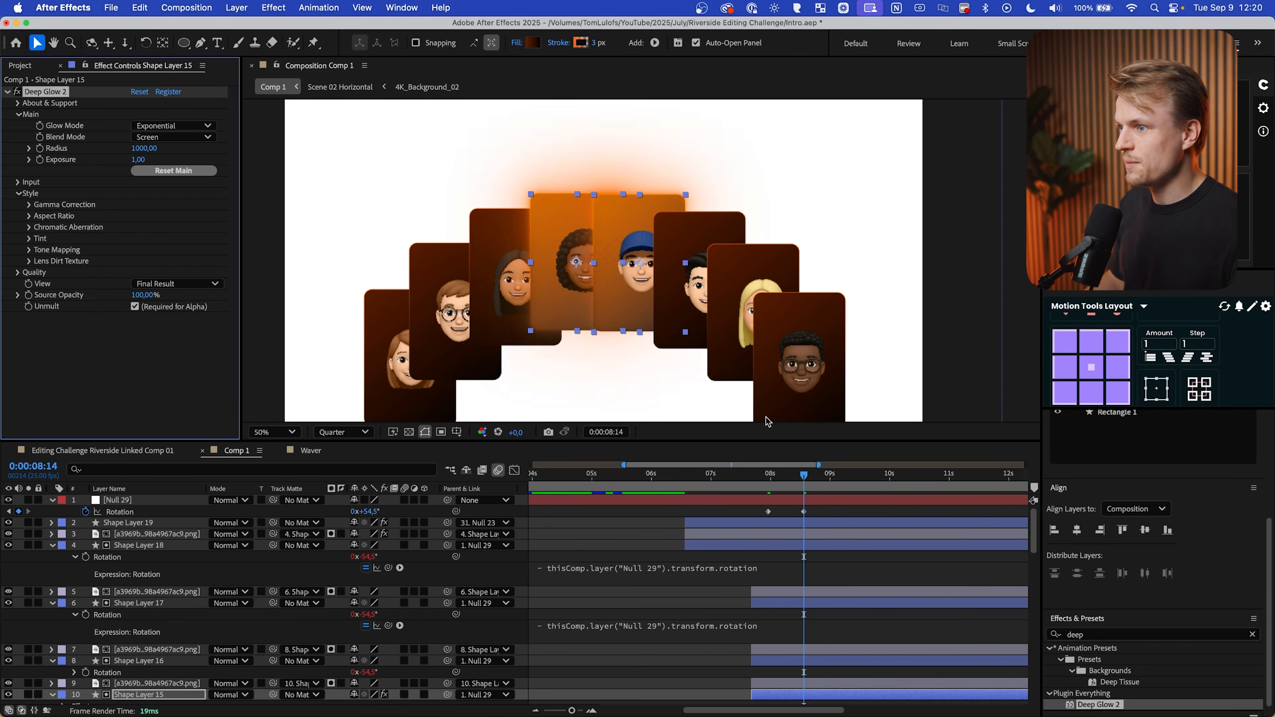
drag(140, 160, 117, 159)
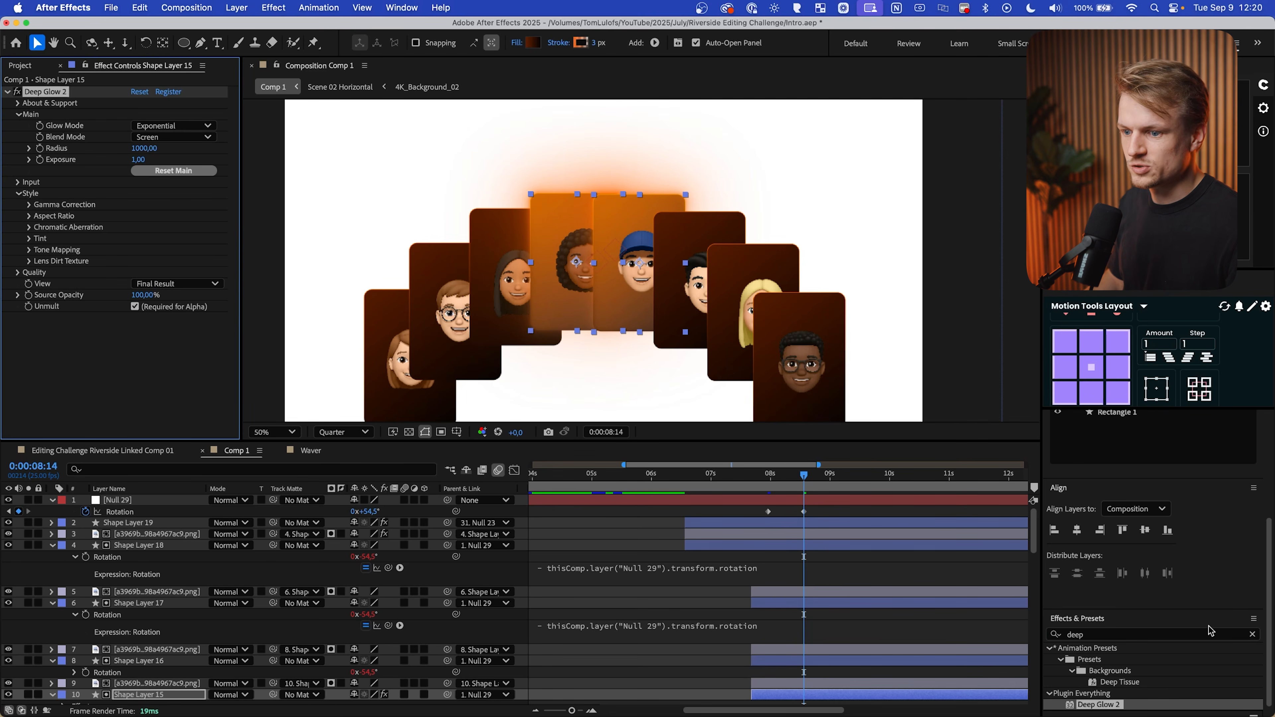
Add a Curves effect below Deep Glow 2 on Shape Layer 15 and raise the RGB curve to brighten the card
click(1062, 624)
drag(1099, 636, 986, 625)
text(curve)
drag(1087, 705, 84, 359)
click(143, 260)
scroll(82, 357, up, 5)
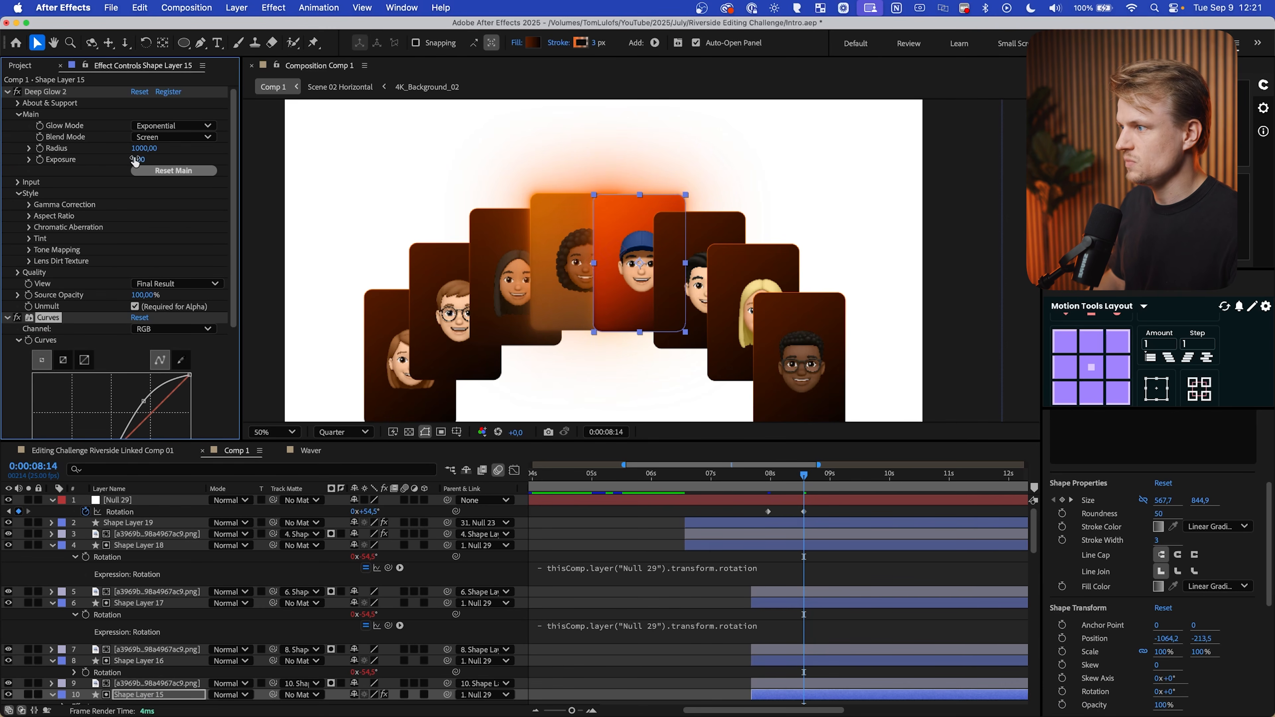